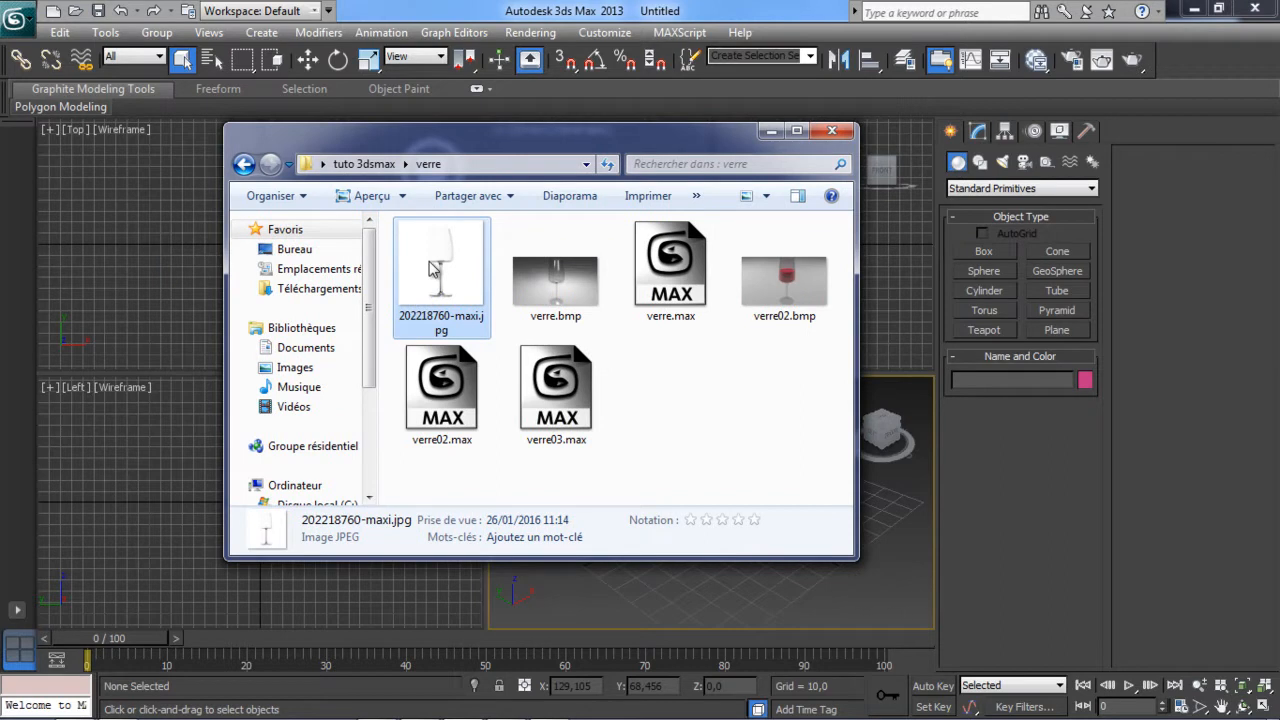
View the reference images 202218760-maxi.jpg, verre.bmp and verre02.bmp in the verre folder, and minimize the folder window.
double_click(431, 268)
scroll(565, 296, up, 1)
scroll(567, 300, down, 1)
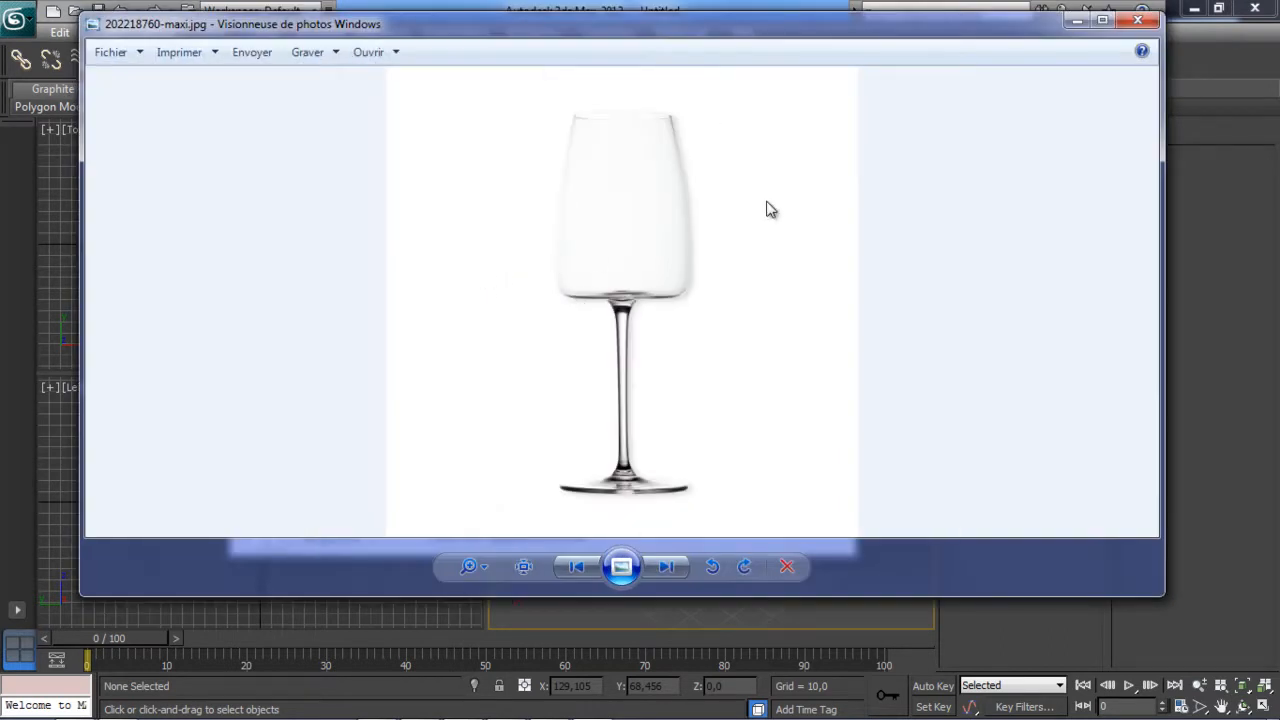
click(1137, 20)
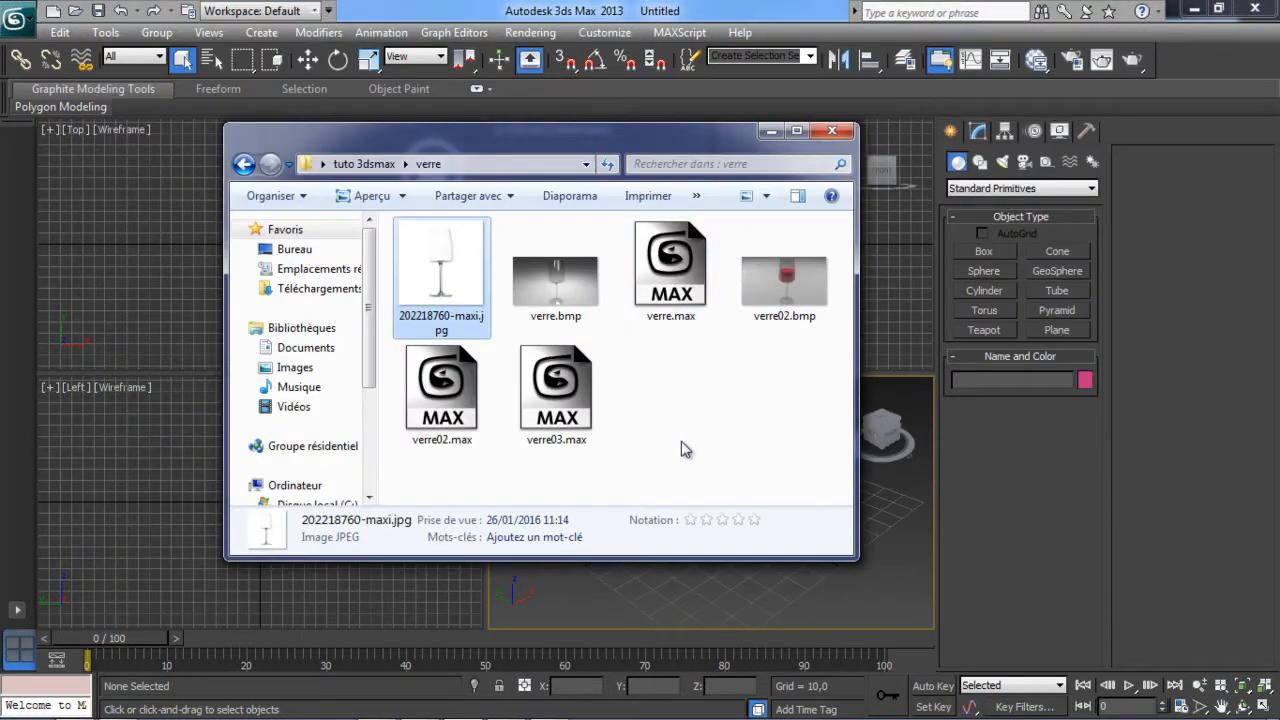
double_click(566, 286)
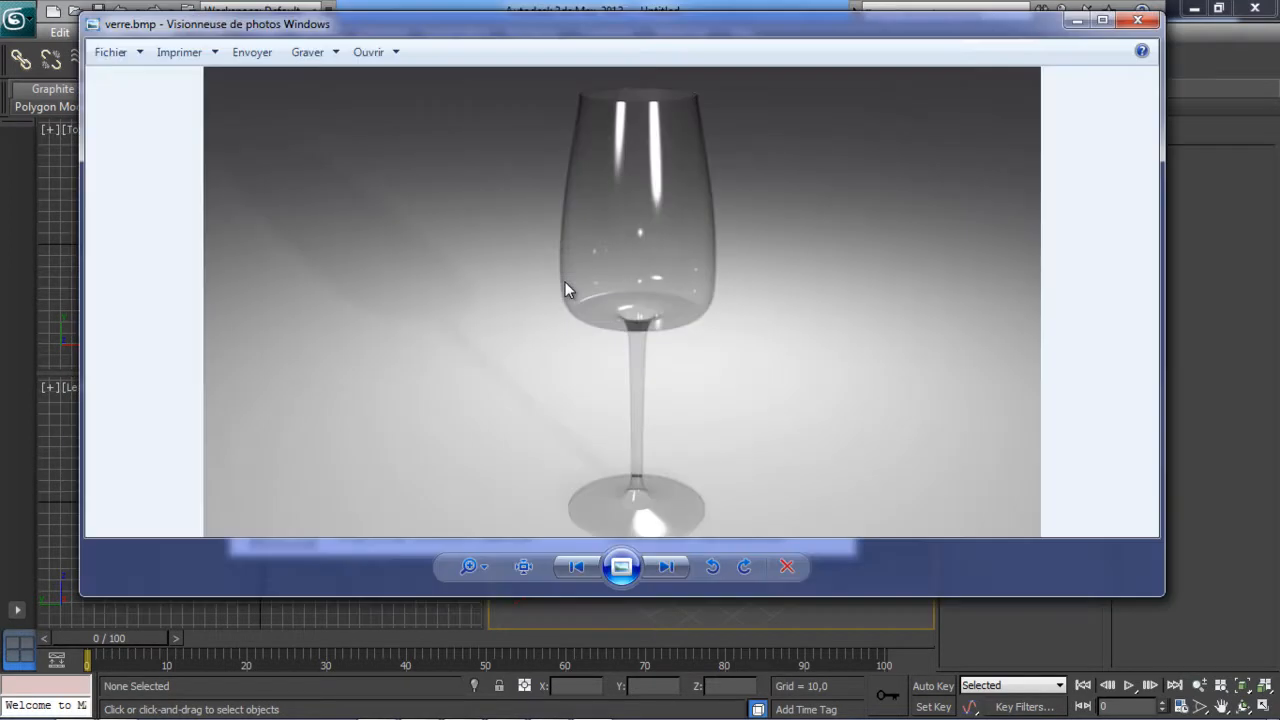
click(1131, 22)
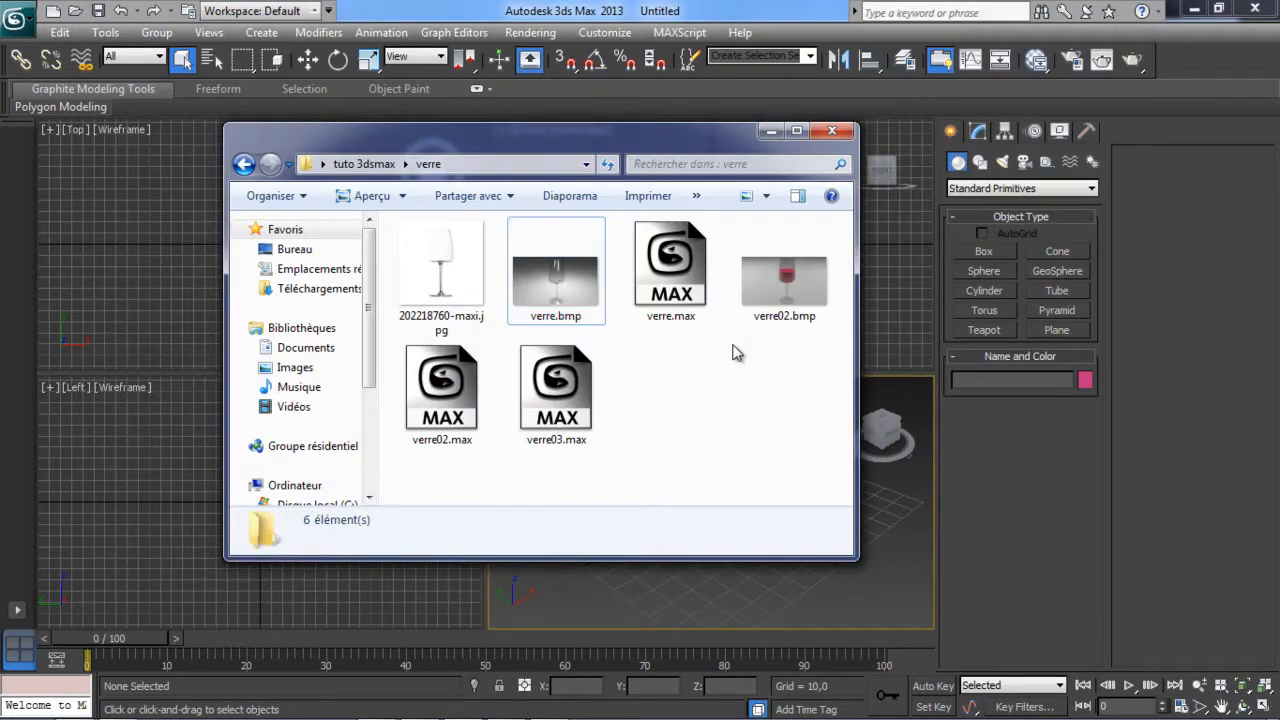
double_click(742, 298)
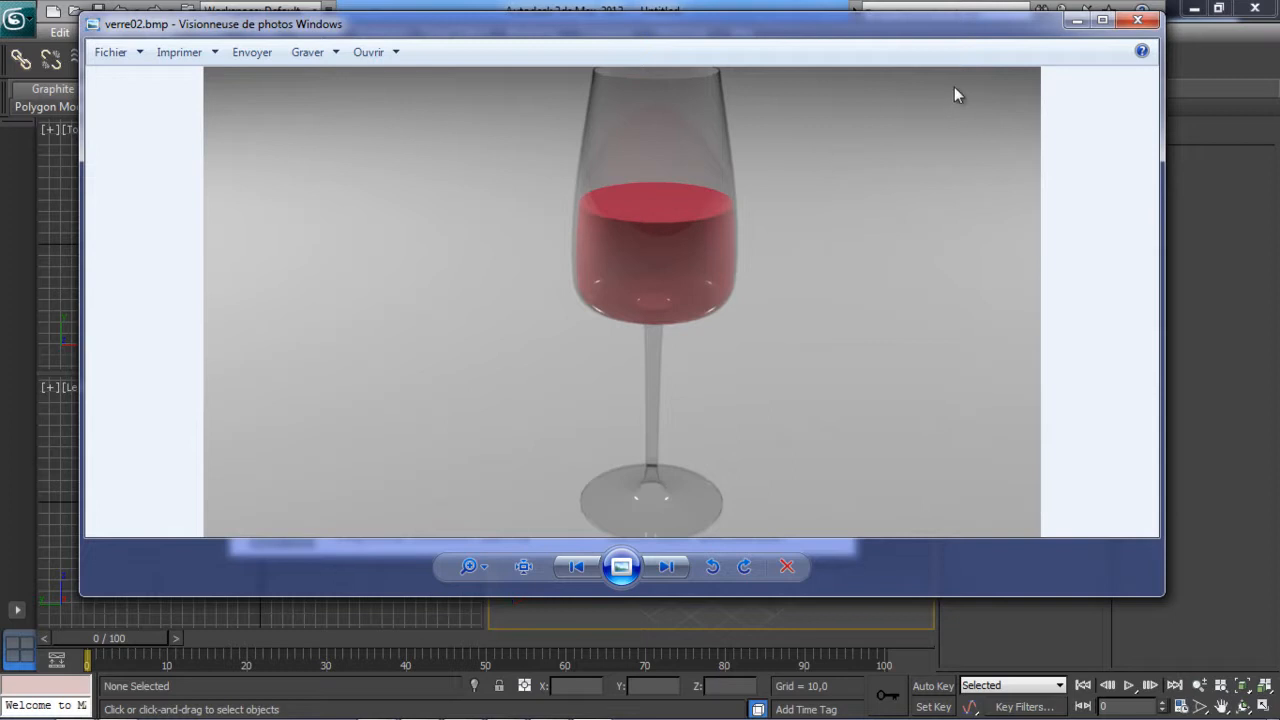
click(1139, 20)
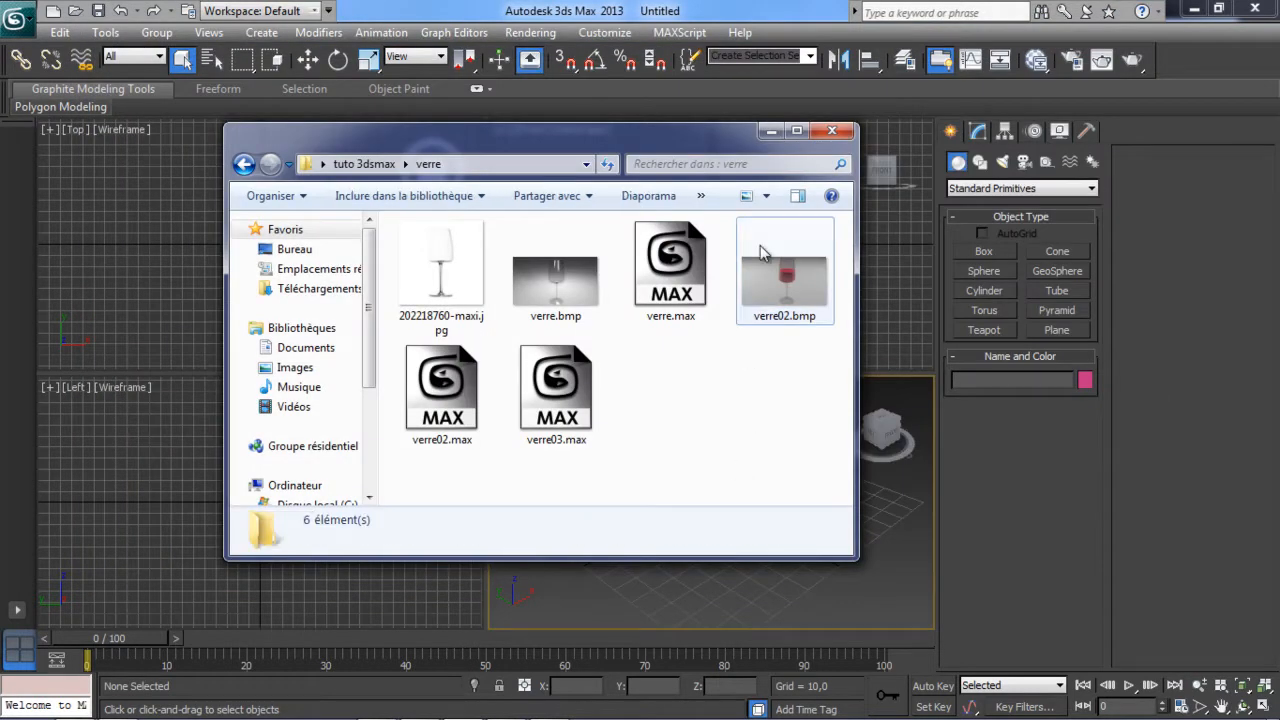
drag(740, 136, 753, 136)
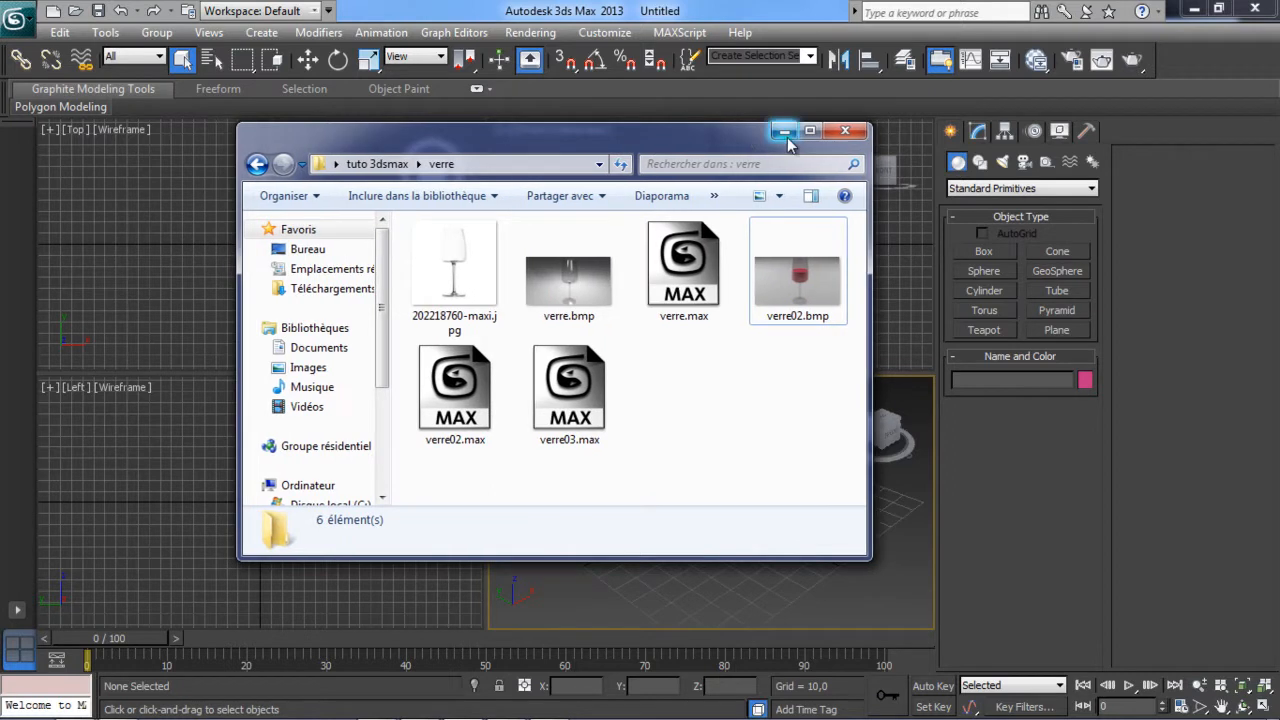
click(784, 131)
Draw a plane in the Front view, about 344 long and 277 wide.
click(725, 243)
middle_drag(686, 269, 679, 265)
click(1058, 330)
scroll(706, 277, up, 5)
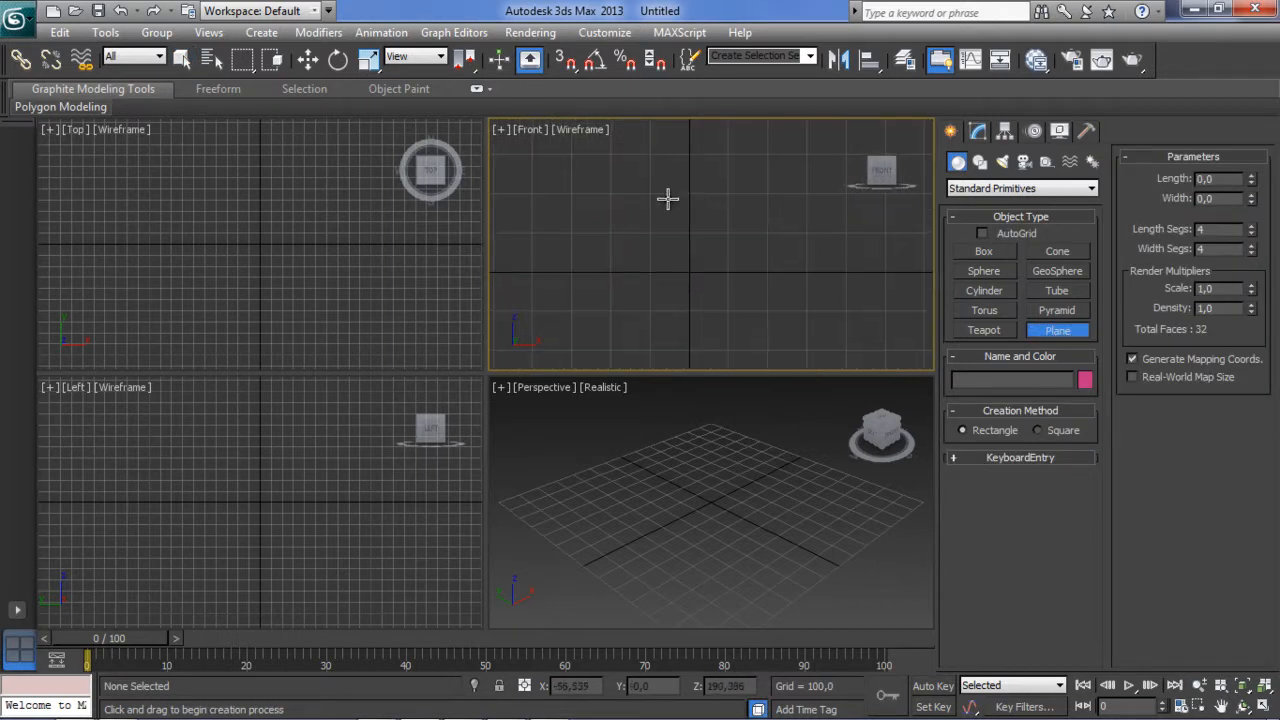
drag(645, 183, 656, 282)
mouse_move(761, 312)
mouse_down()
mouse_move(786, 330)
mouse_move(753, 318)
mouse_up()
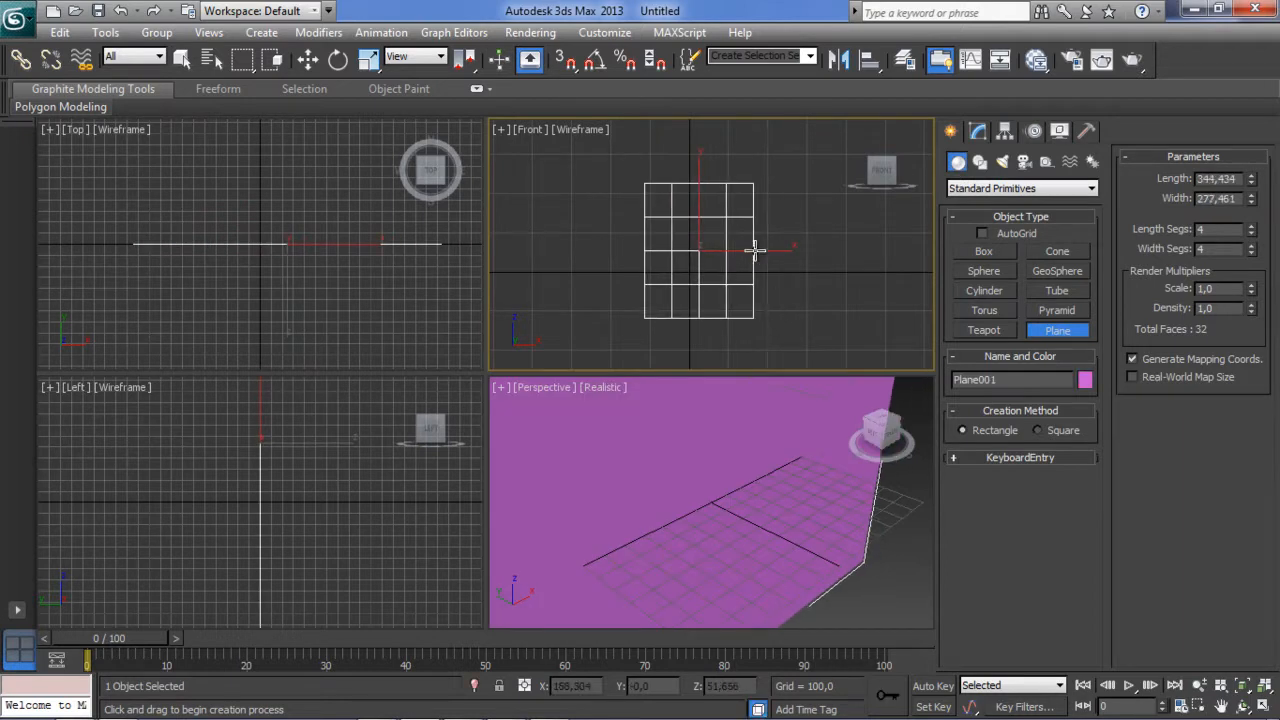
Move the plane in the Front view so its lower edge rests on the horizontal axis, roughly centred on the vertical axis.
key(w)
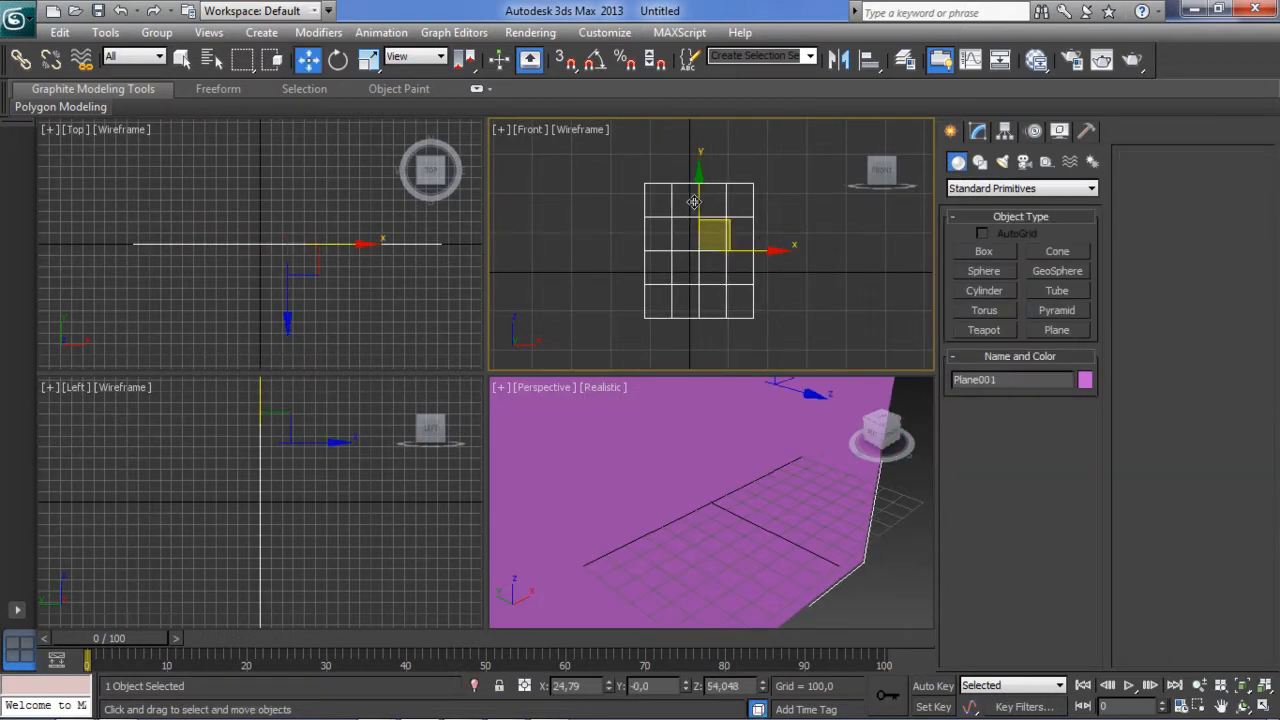
middle_drag(757, 245, 735, 349)
drag(705, 330, 699, 244)
middle_drag(742, 286, 741, 241)
drag(700, 193, 698, 229)
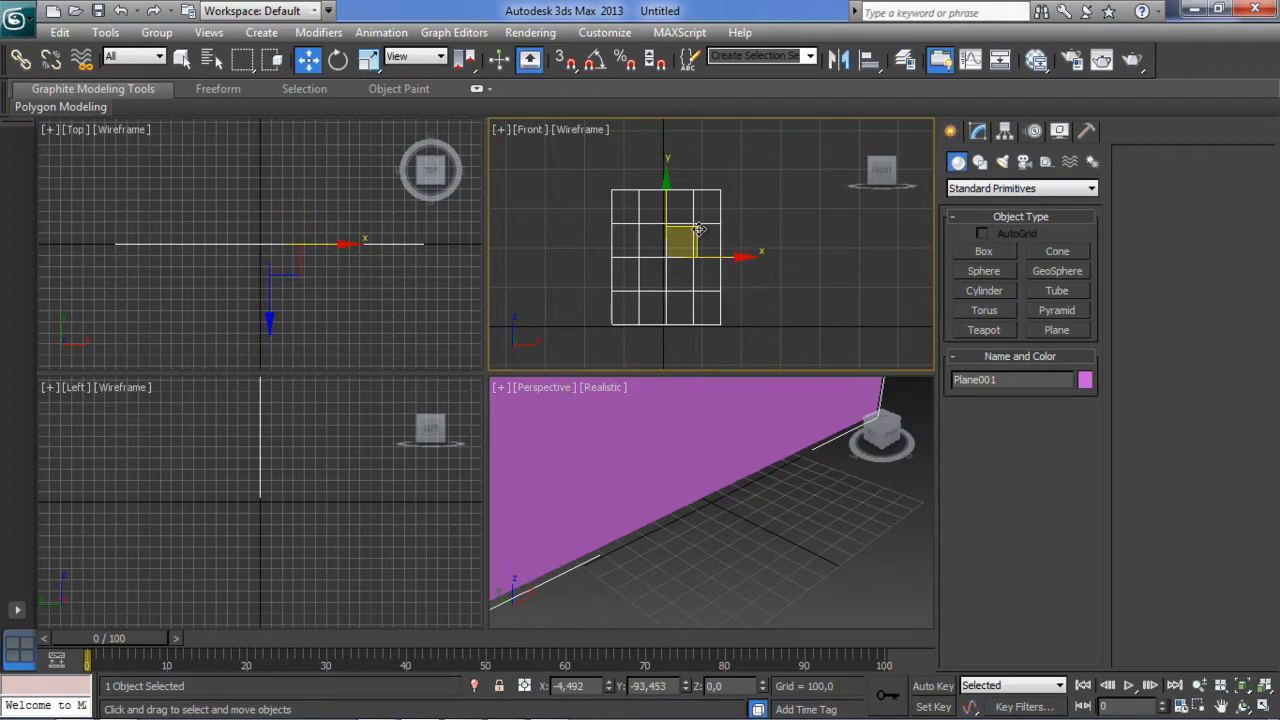
click(768, 299)
scroll(778, 268, up, 3)
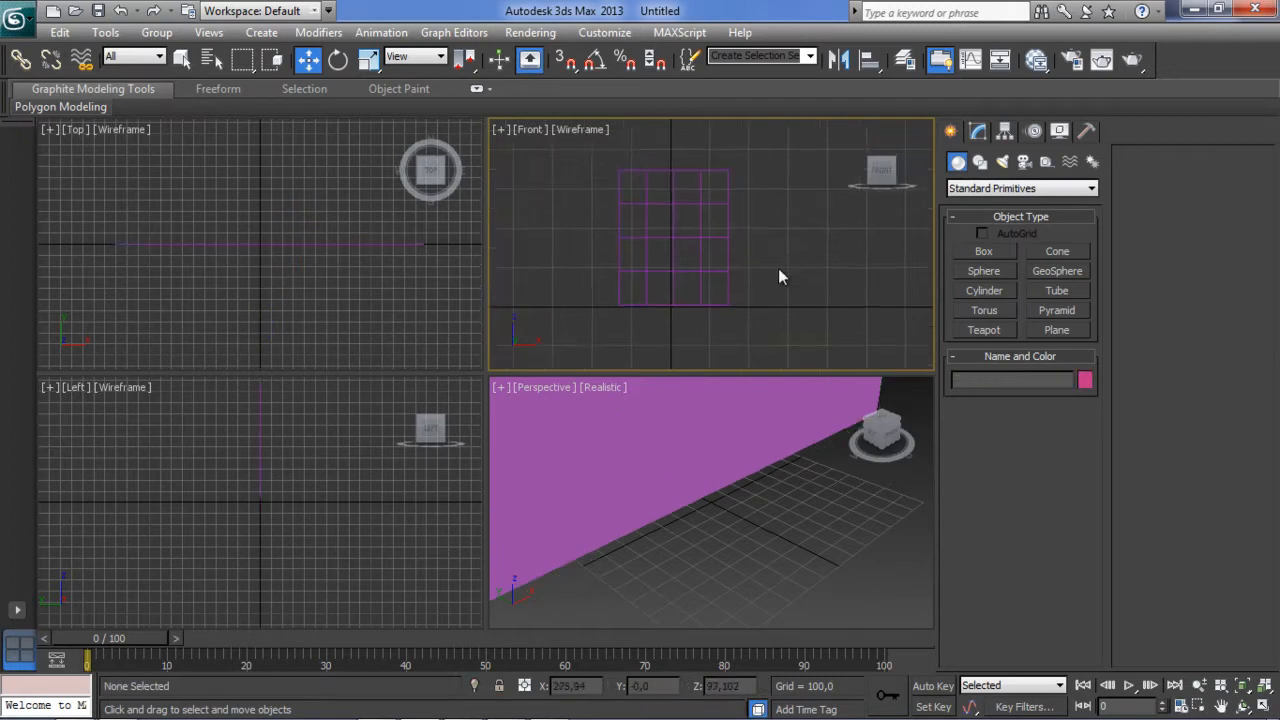
Select the plane and convert it to an Editable Poly.
click(701, 280)
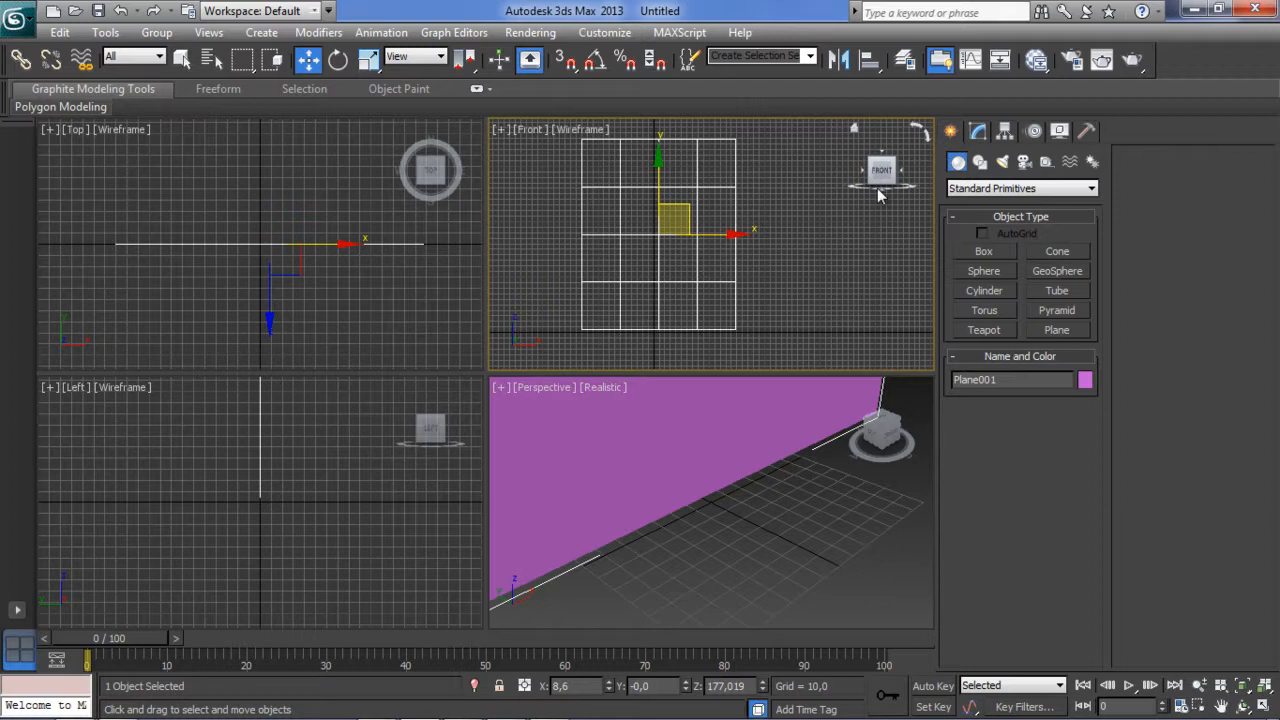
right_click(660, 253)
mouse_move(719, 425)
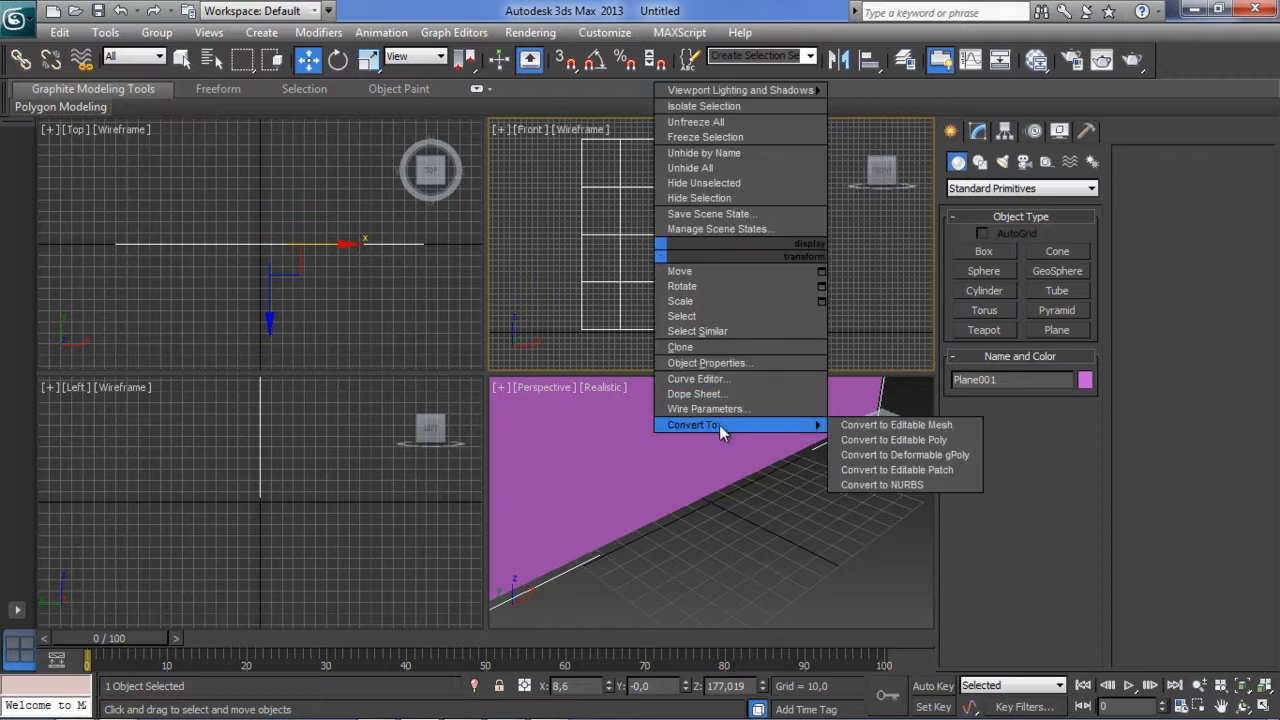
click(912, 440)
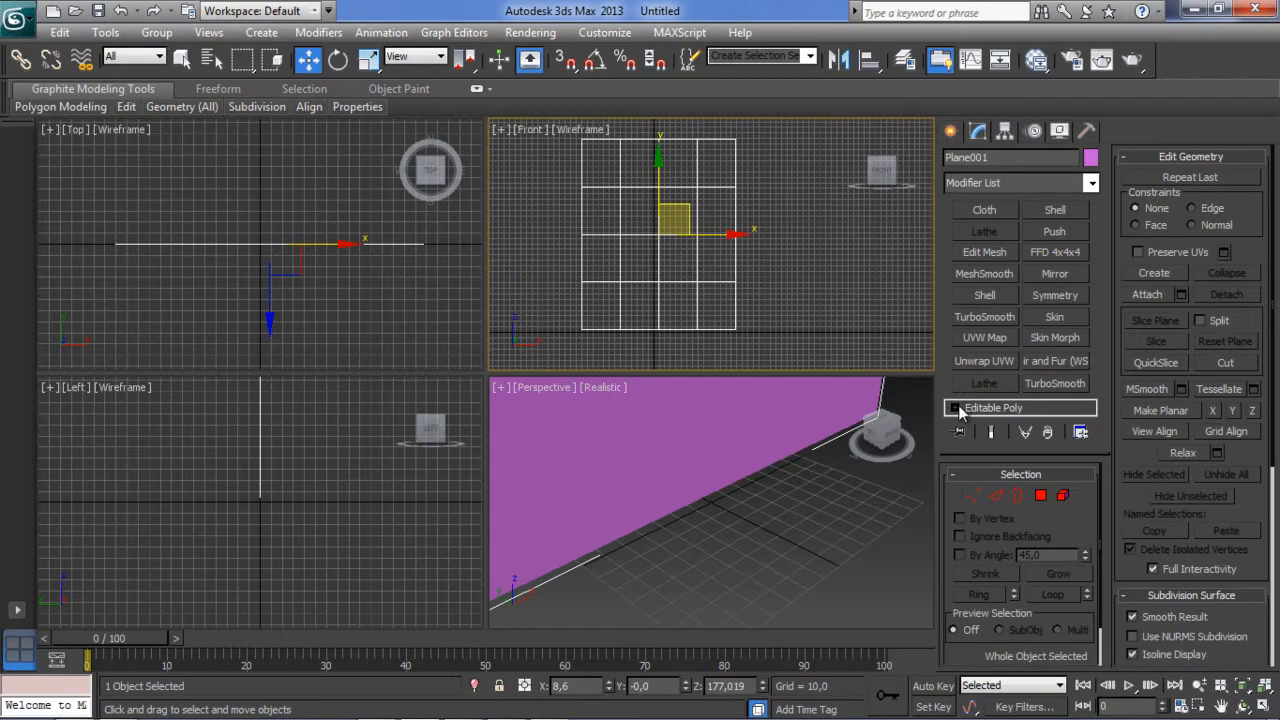
Enlarge the modifier stack area and switch the Editable Poly to Vertex sub-object level.
drag(1040, 456, 1036, 490)
click(956, 409)
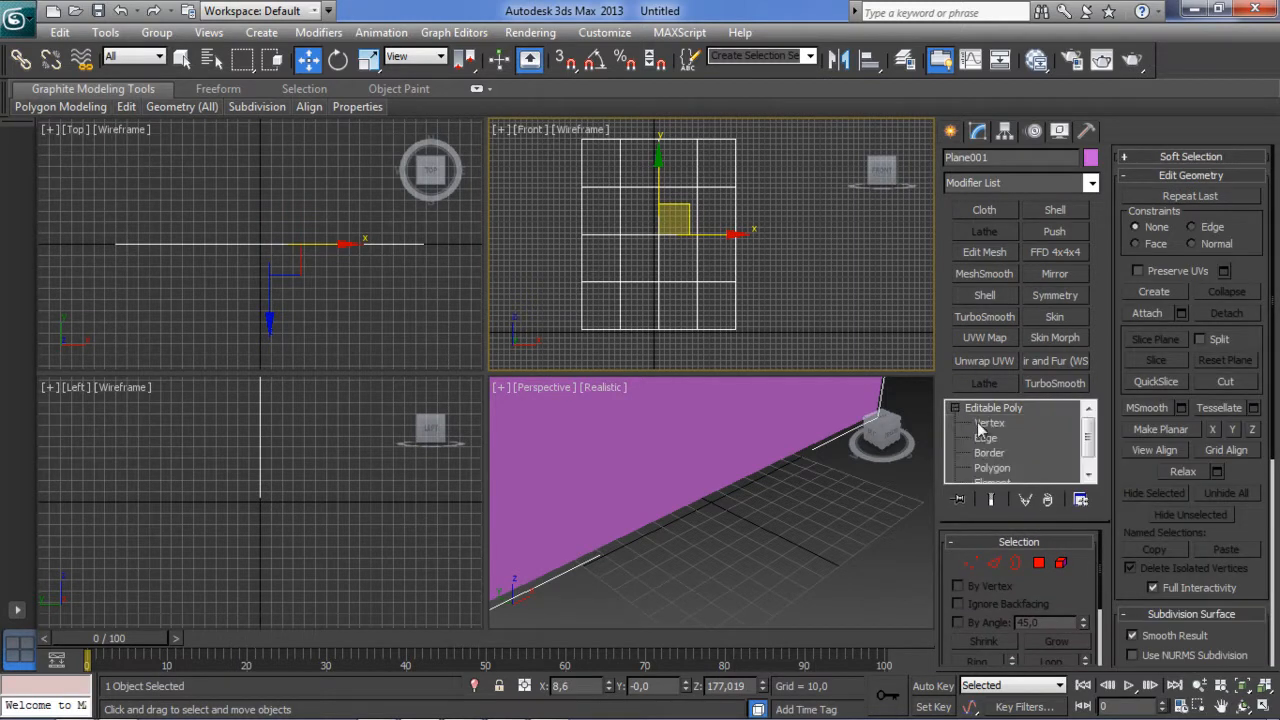
click(987, 423)
click(956, 408)
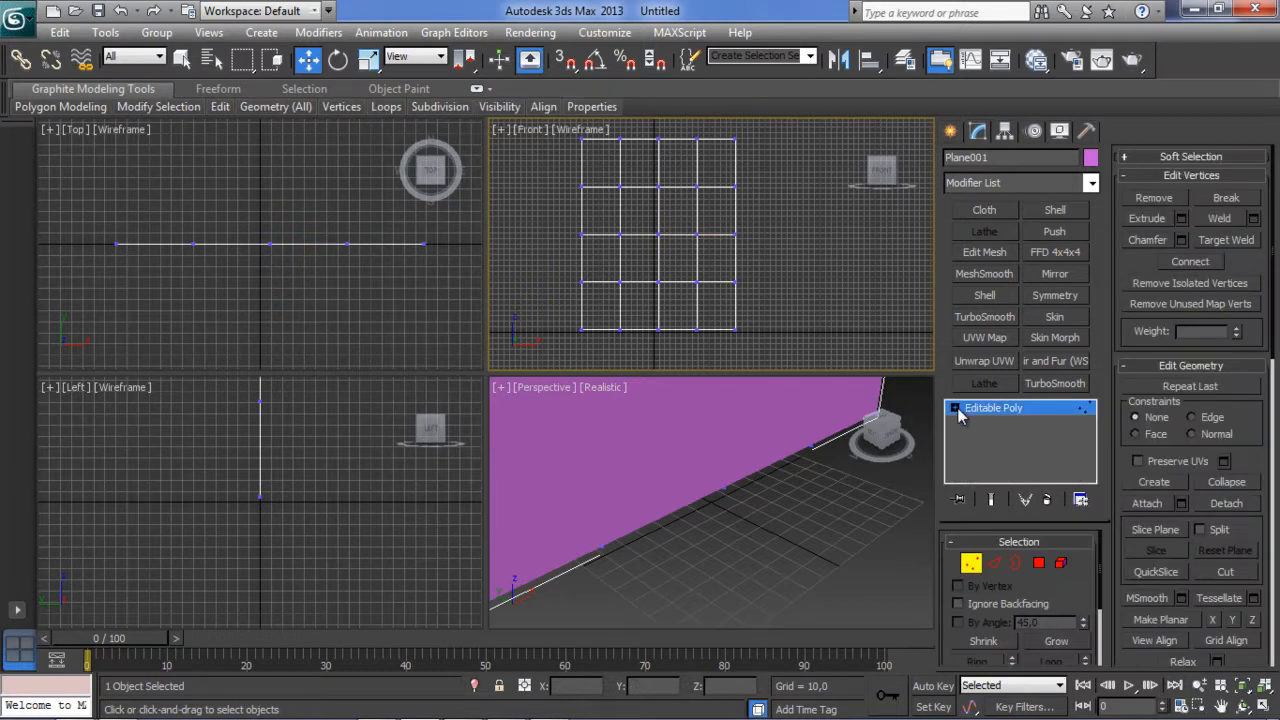
Apply a UVW Map modifier to the plane with Real-World Map Size enabled.
click(988, 337)
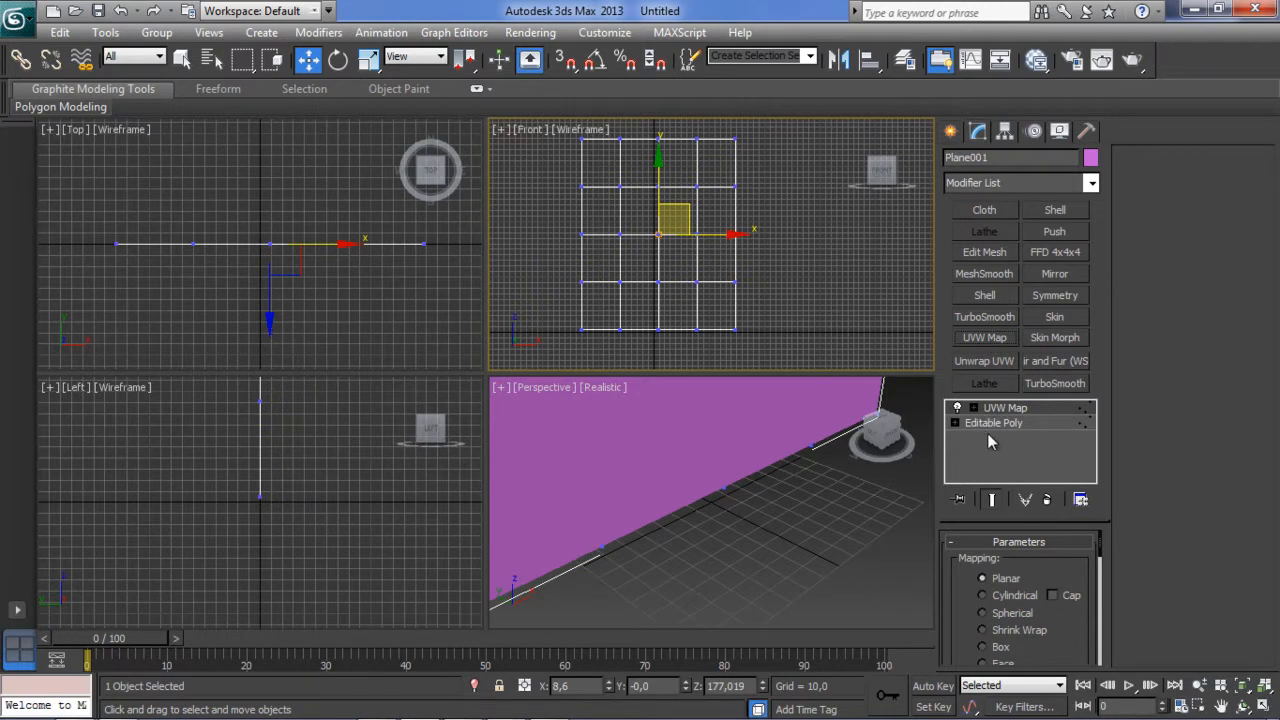
drag(1099, 549, 1095, 622)
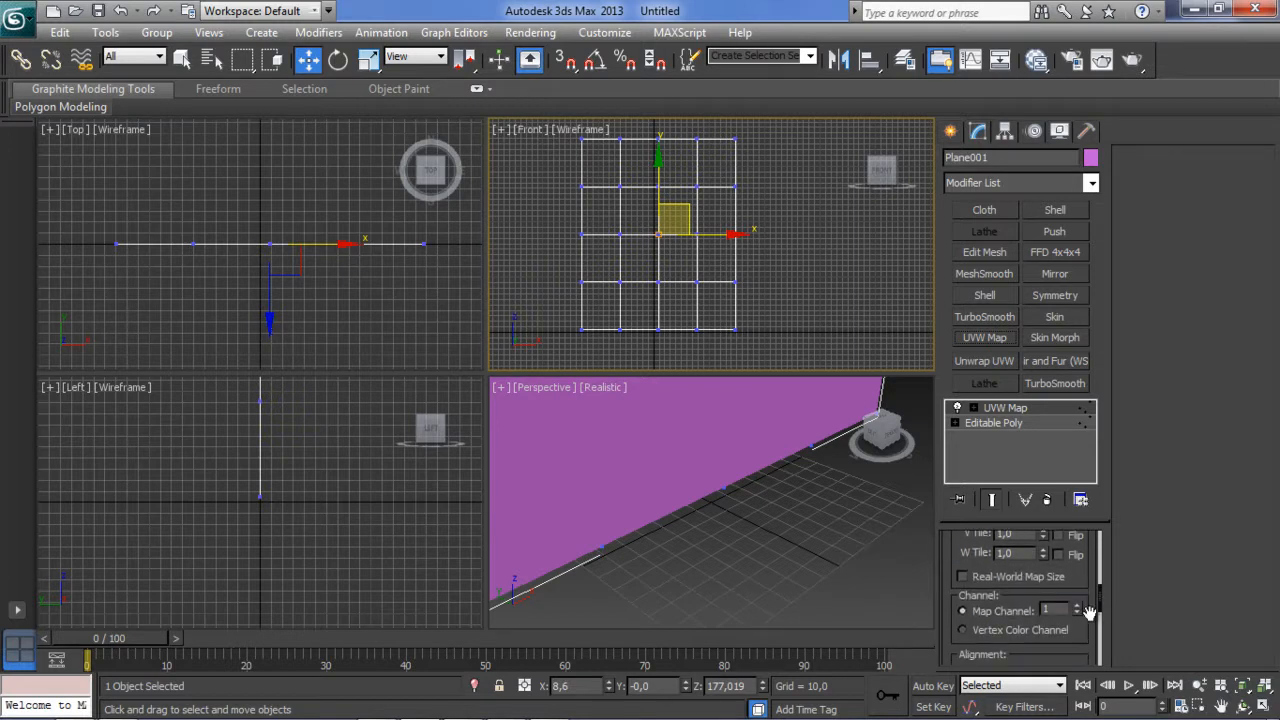
click(963, 577)
mouse_move(738, 313)
middle_down()
mouse_move(751, 294)
mouse_move(770, 311)
mouse_move(754, 317)
middle_up()
Create a Standard material in the Slate Material Editor, enlarge its preview and show its parameters.
key(m)
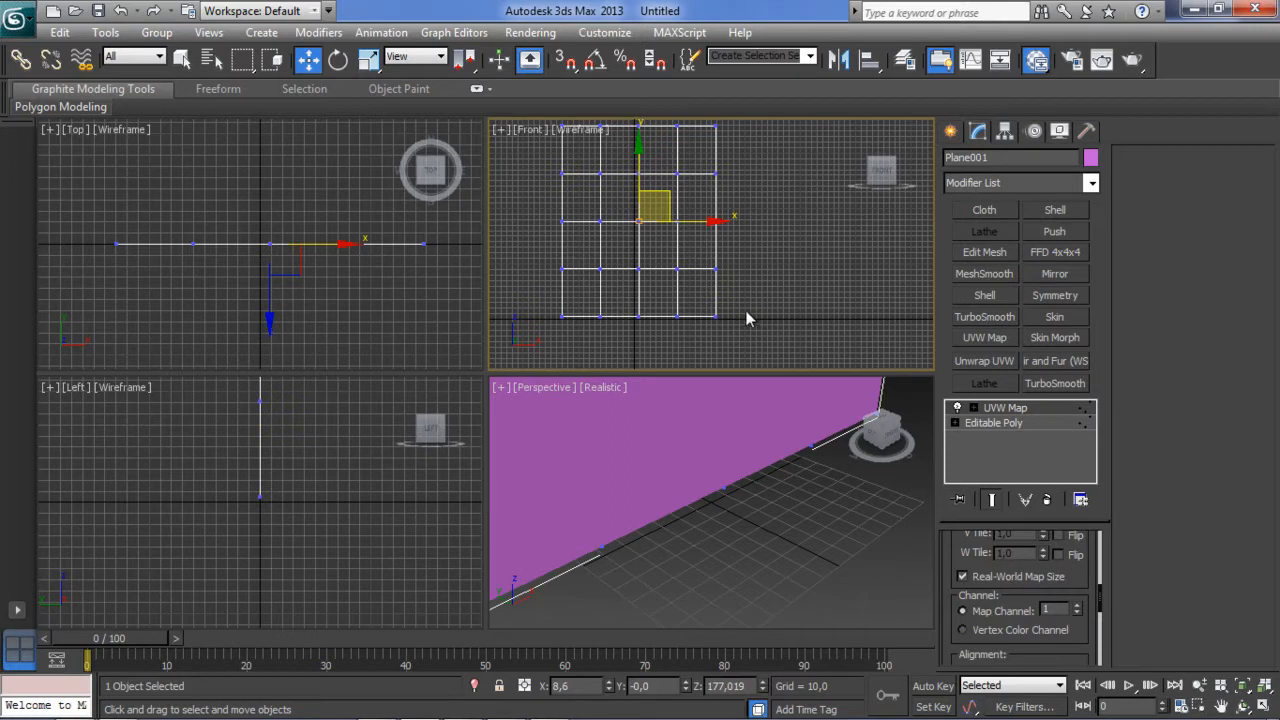
drag(727, 123, 579, 120)
drag(925, 587, 1086, 673)
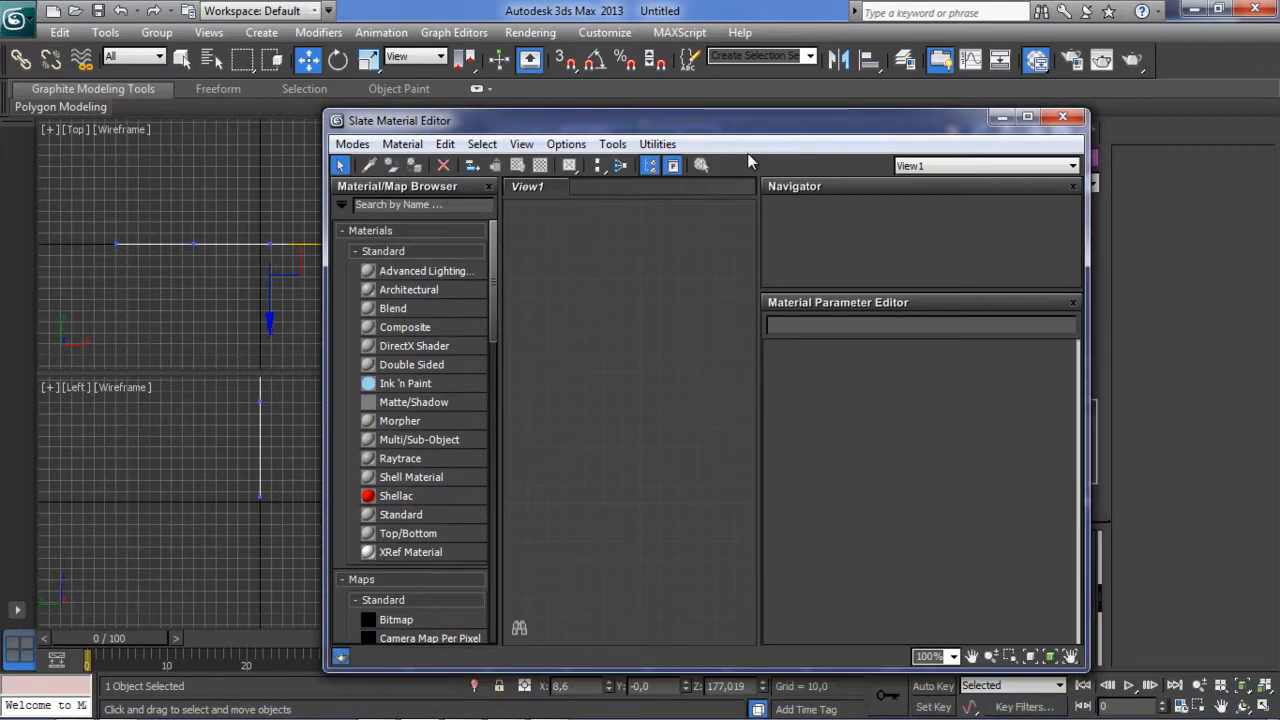
drag(743, 130, 447, 109)
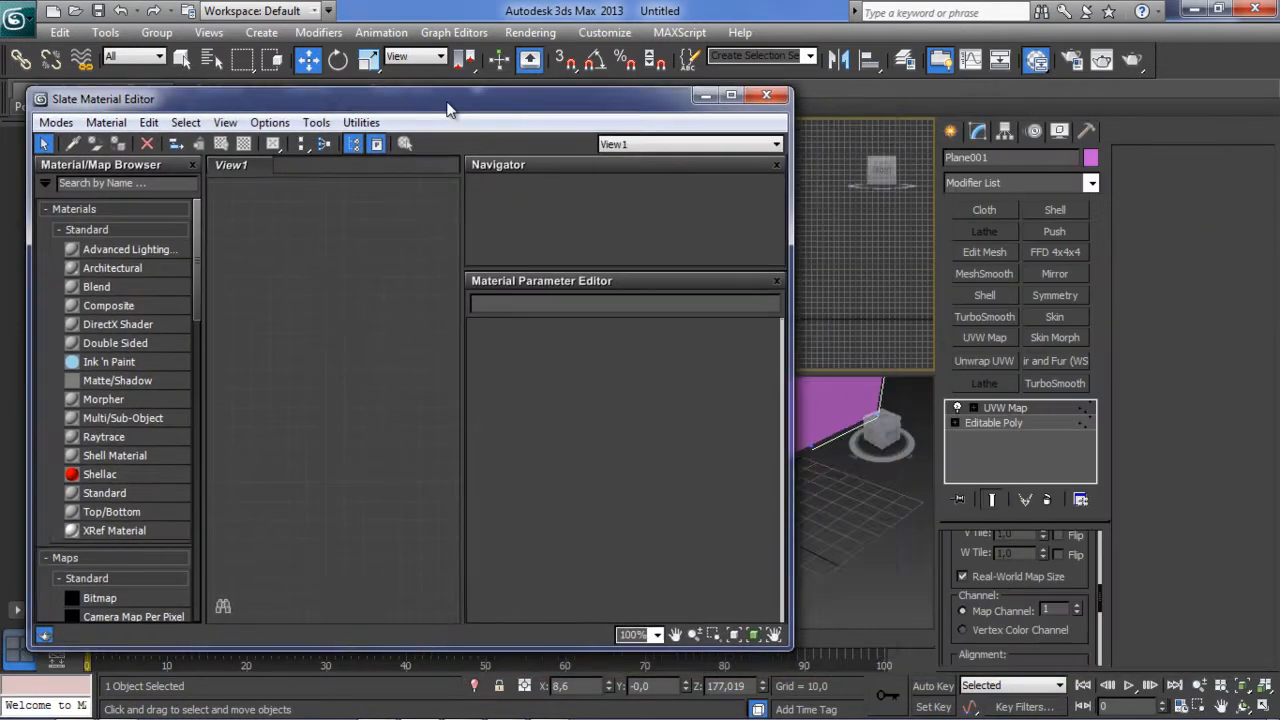
double_click(123, 492)
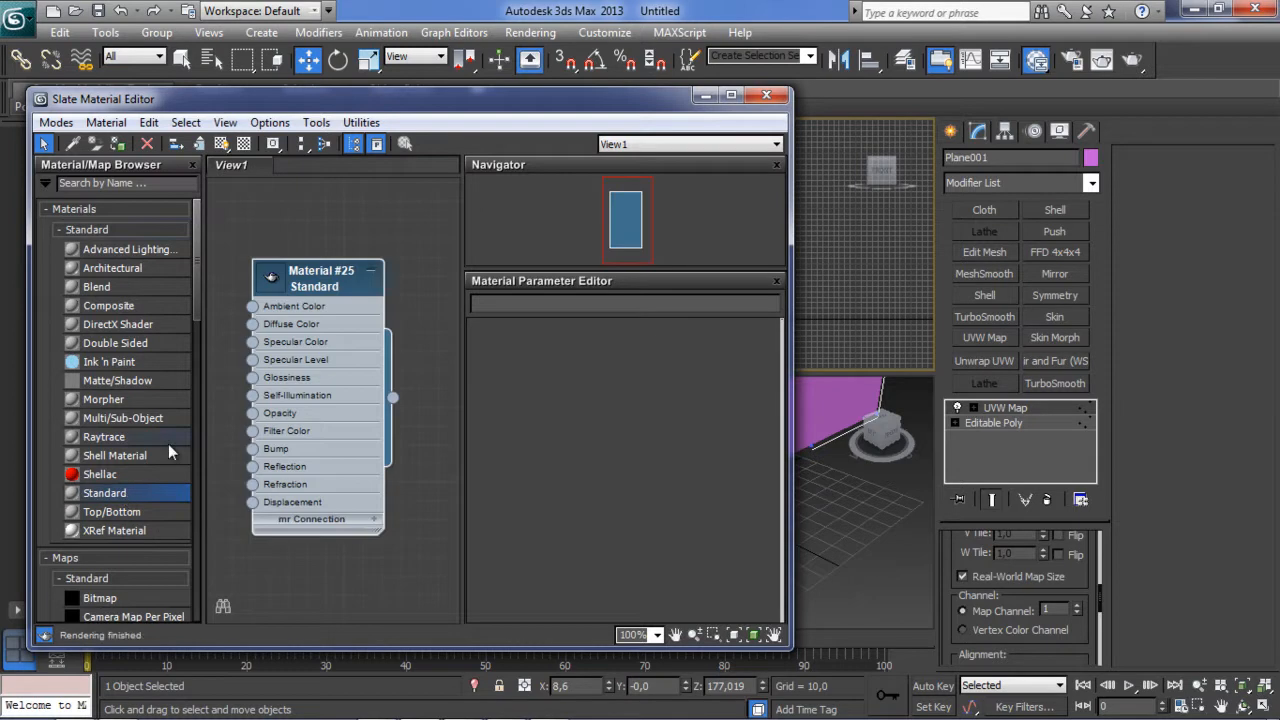
double_click(283, 278)
drag(338, 299, 326, 241)
double_click(323, 233)
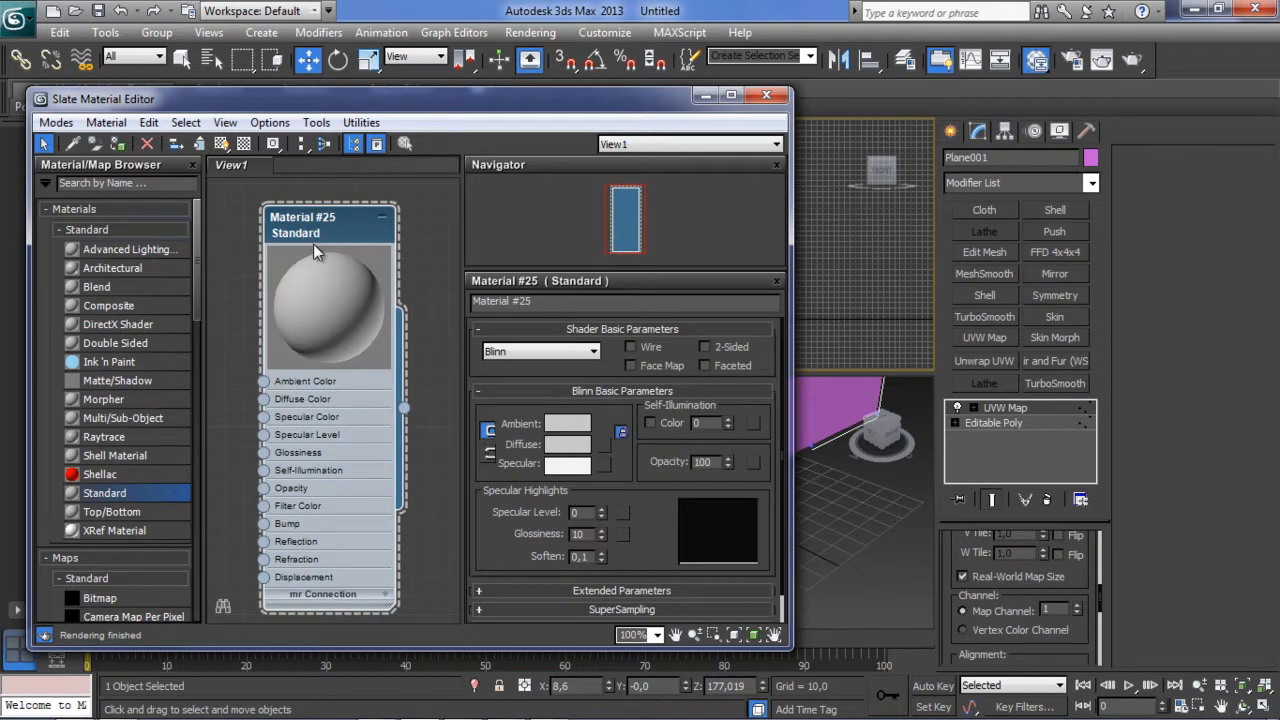
Load 202218760-maxi.jpg from the tuto 3dsmax\verre folder on the desktop as a Bitmap in the material's Diffuse slot.
click(601, 442)
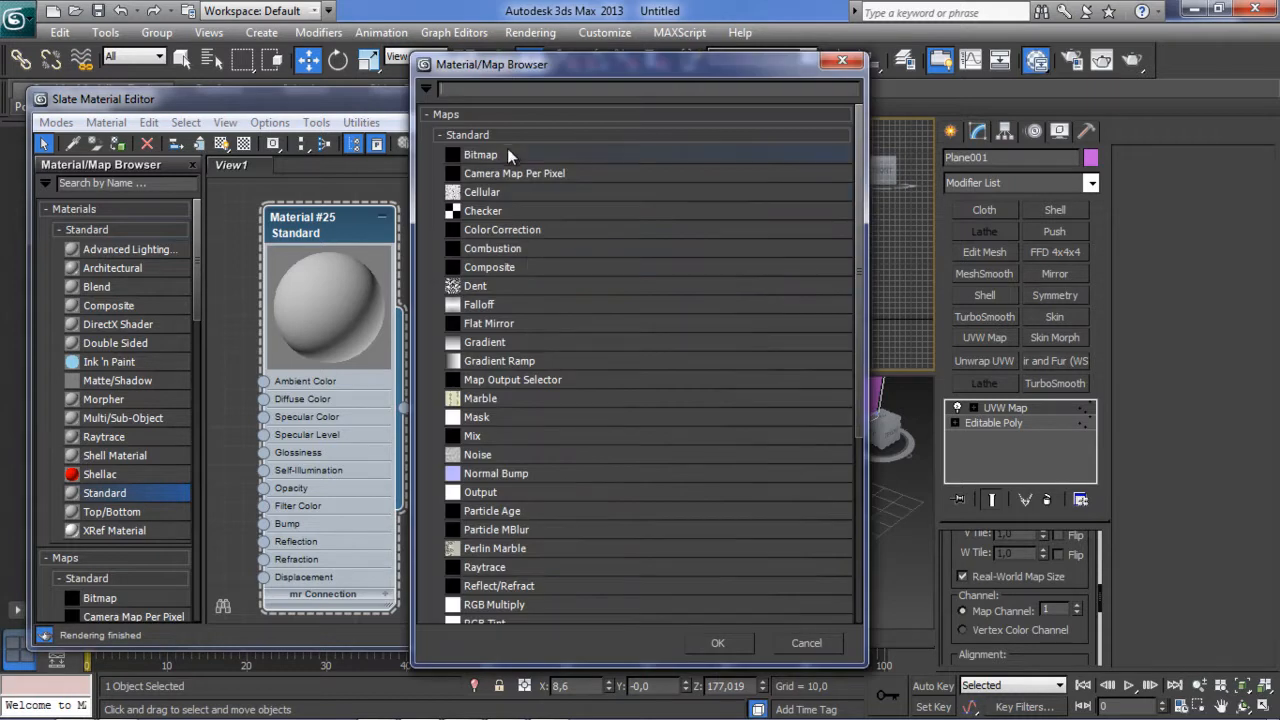
double_click(507, 154)
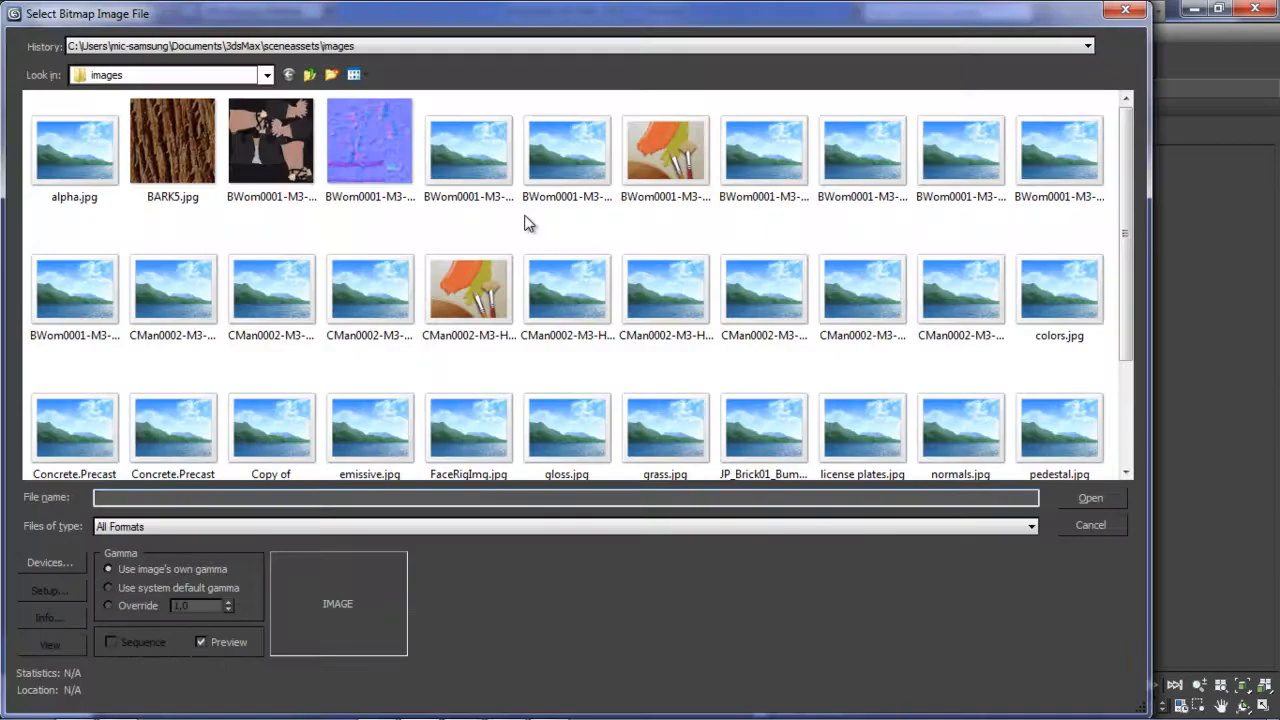
click(266, 75)
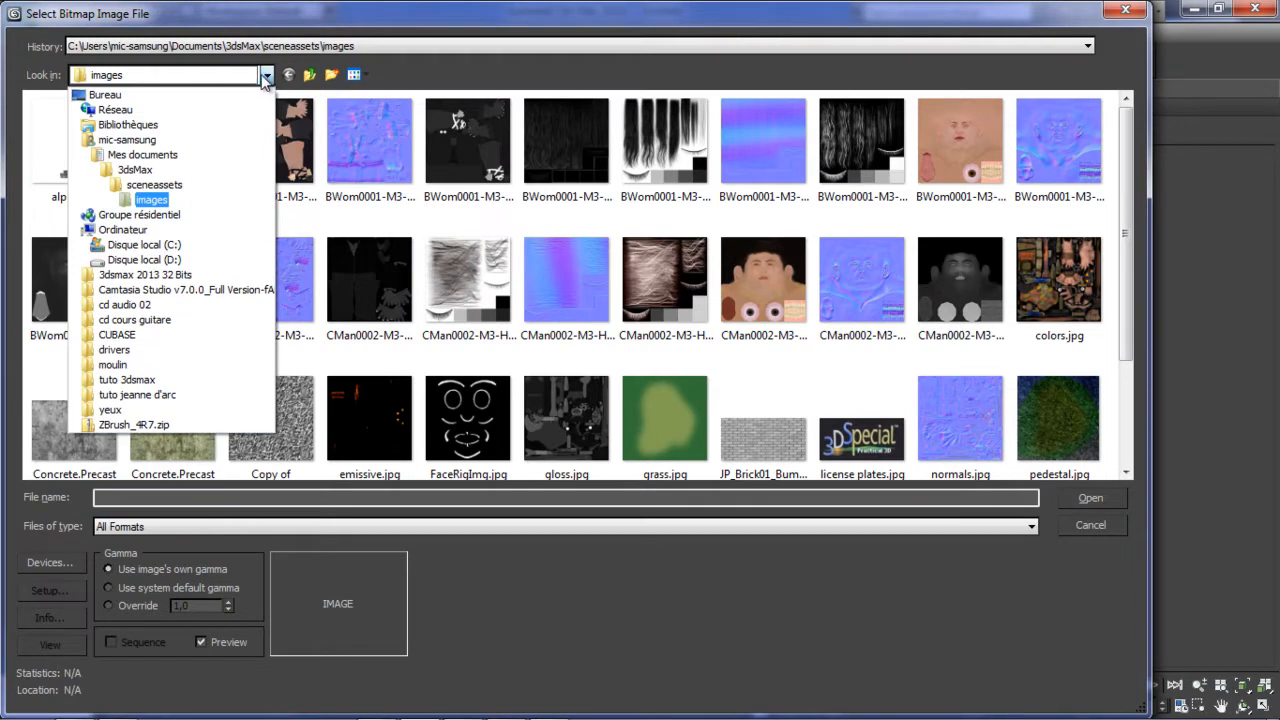
click(201, 96)
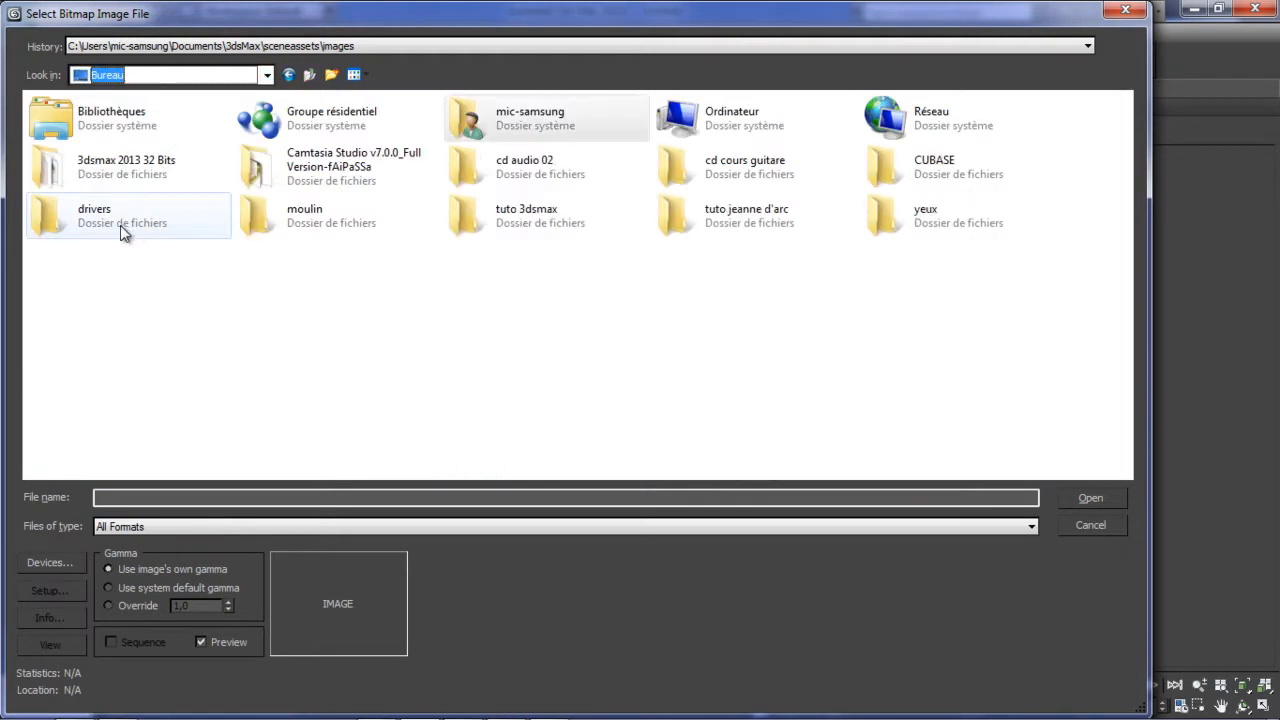
double_click(604, 226)
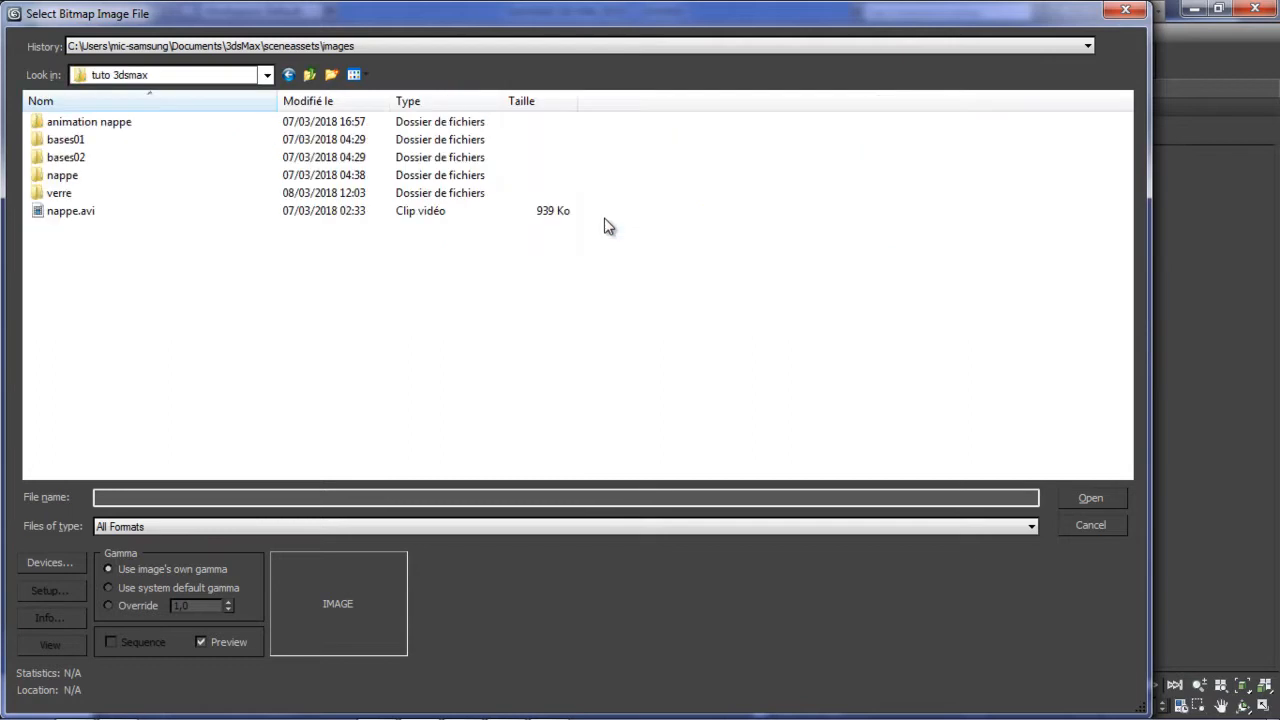
double_click(76, 193)
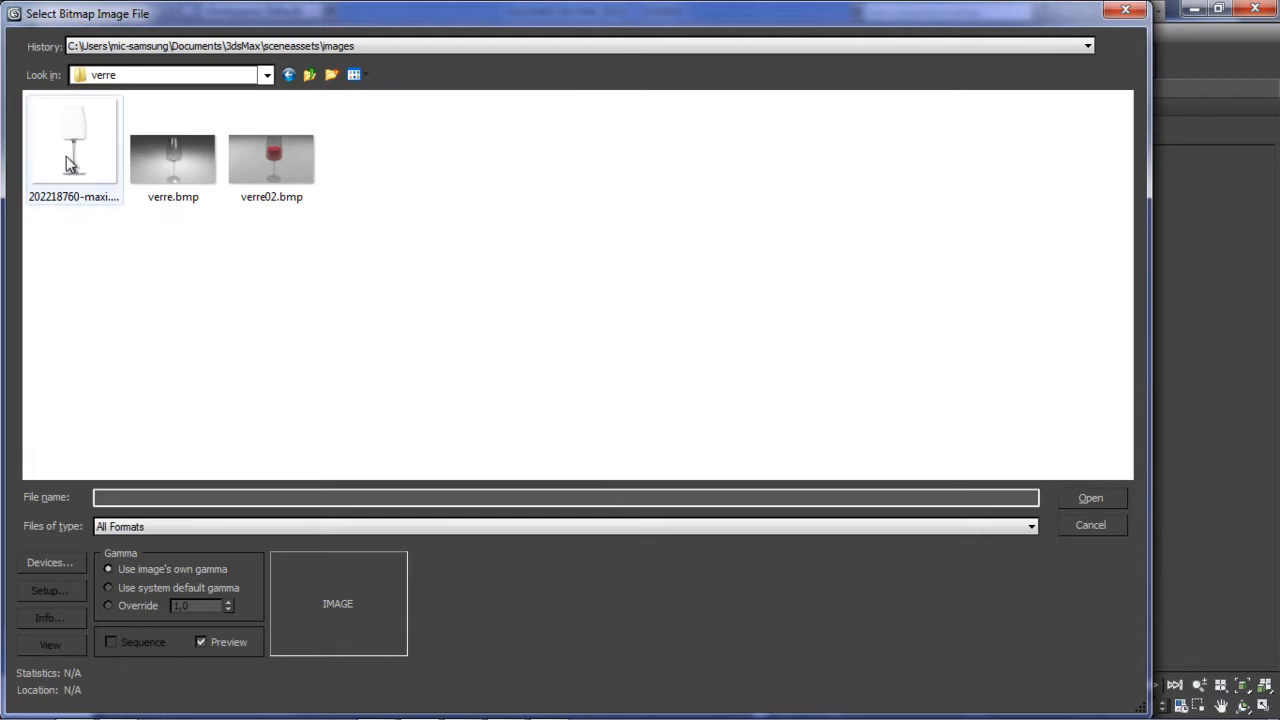
click(77, 165)
click(1089, 498)
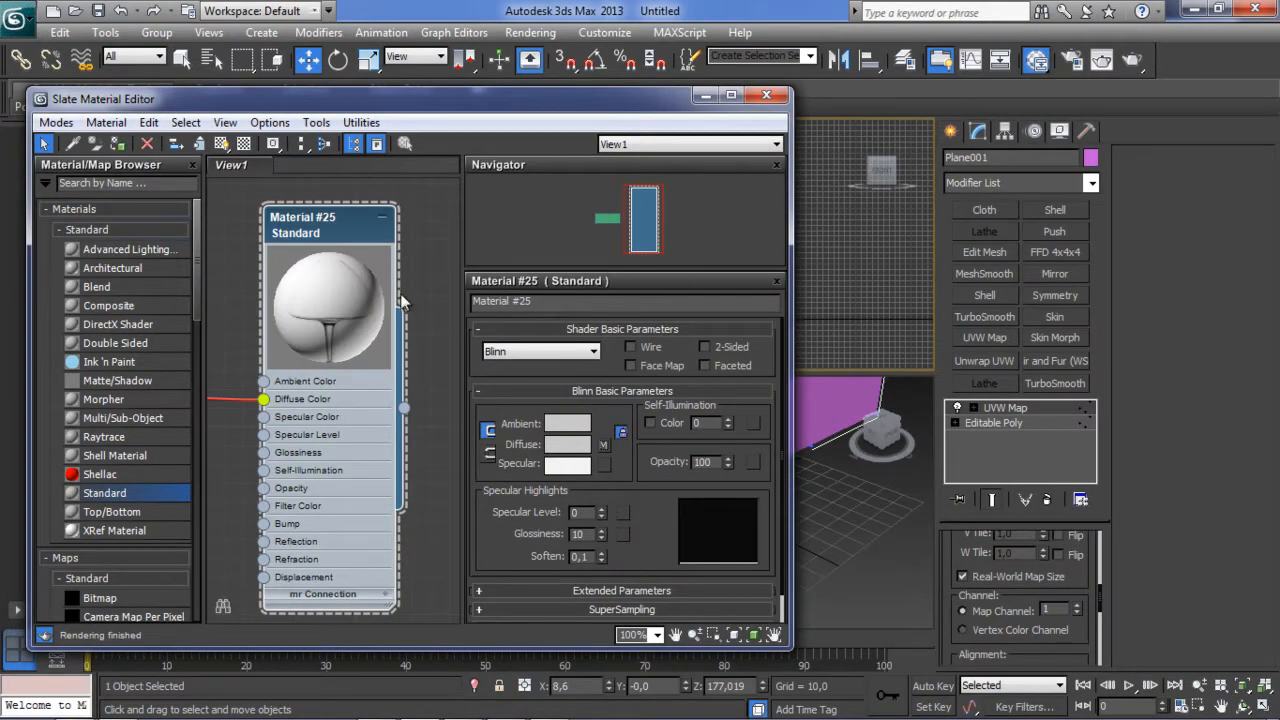
Show the glass material's map in the viewports, assign the material to the plane, and minimize the Slate Material Editor.
mouse_move(319, 93)
mouse_down()
mouse_move(516, 118)
mouse_move(630, 66)
mouse_move(115, 158)
mouse_move(163, 167)
mouse_move(226, 116)
mouse_move(217, 121)
mouse_up()
click(130, 165)
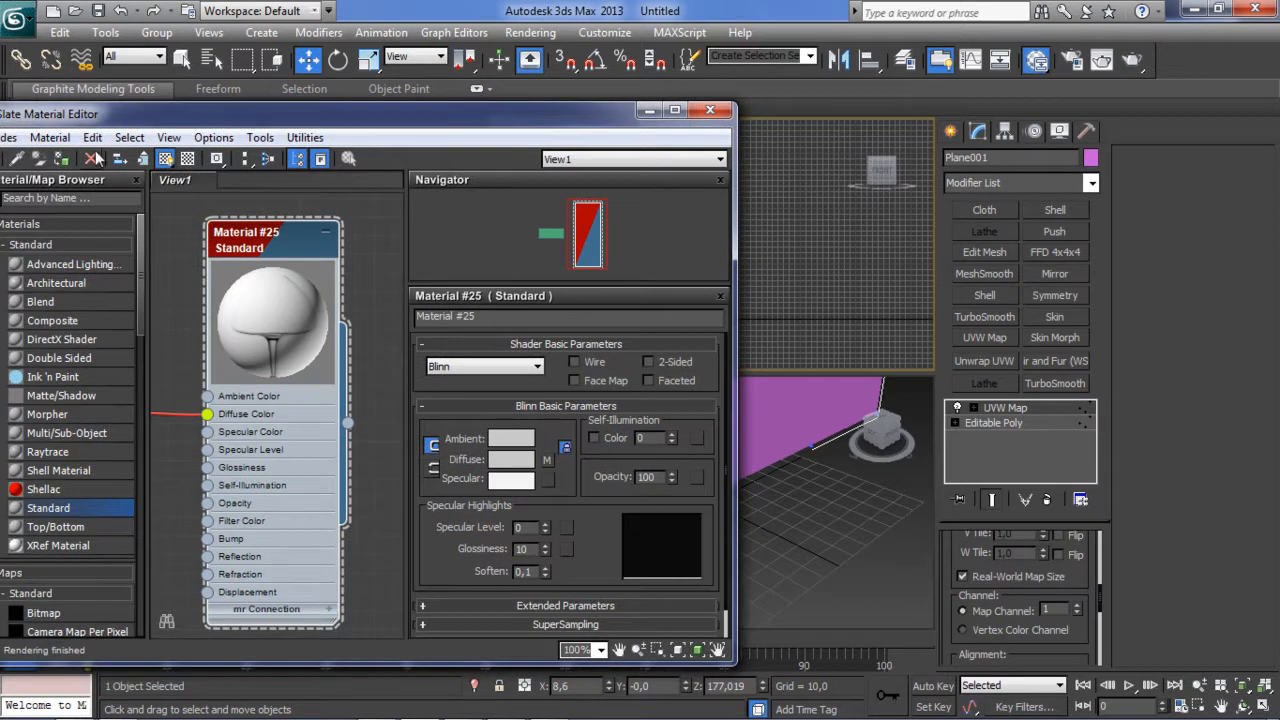
click(61, 158)
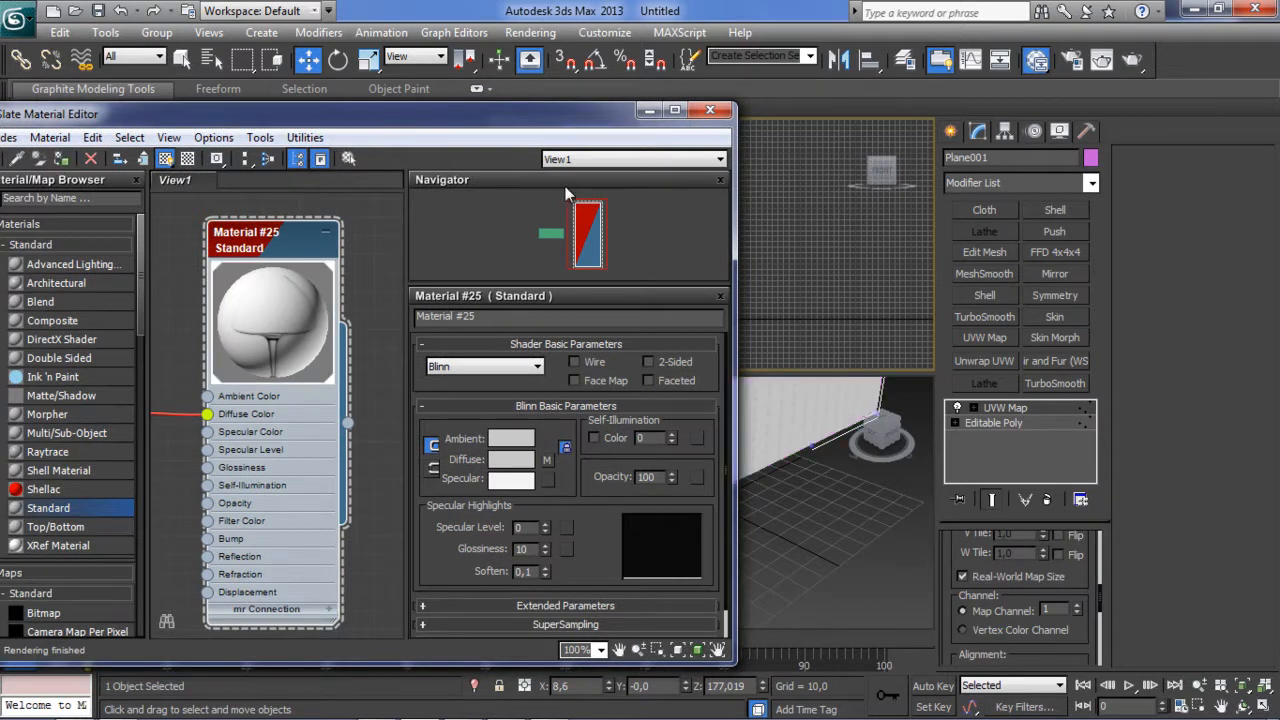
click(650, 111)
scroll(754, 475, up, 5)
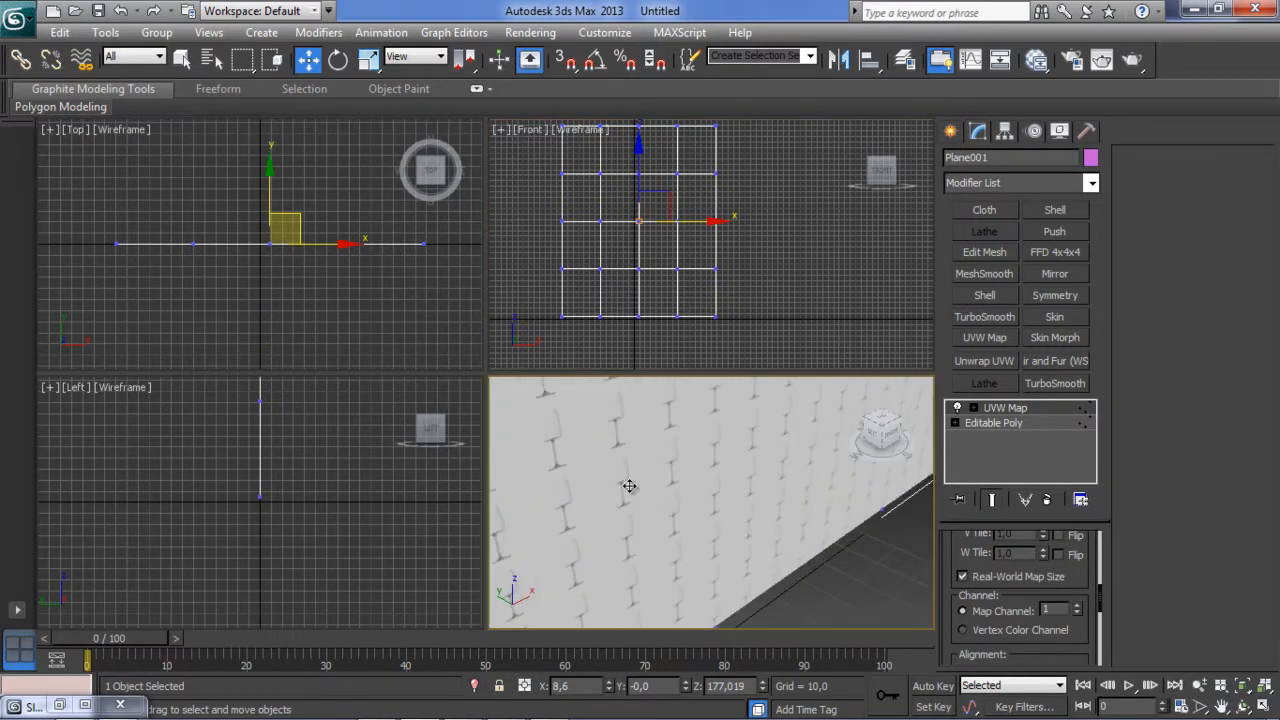
scroll(638, 485, down, 4)
scroll(663, 480, up, 1)
mouse_move(691, 481)
alt+middle_down()
mouse_move(680, 514)
mouse_move(674, 500)
alt+middle_up()
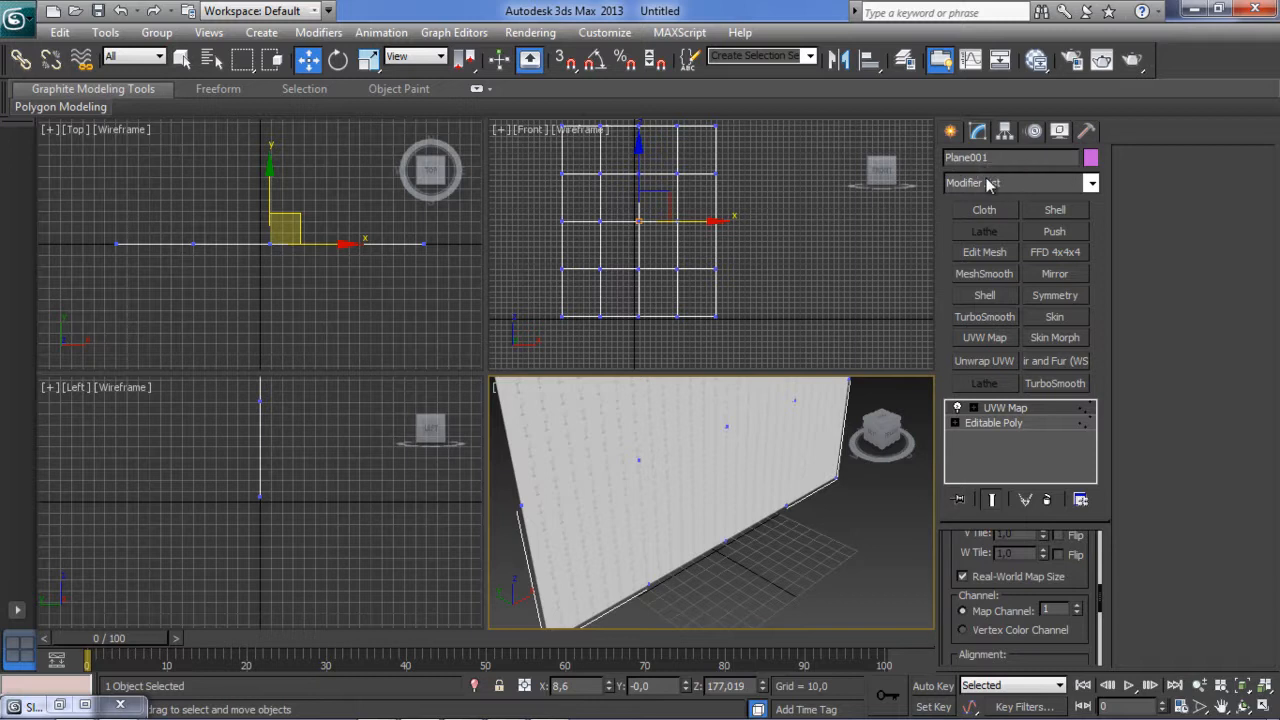
Switch the Front viewport from wireframe to Realistic shading and display its materials as Shaded Materials with Maps.
middle_drag(599, 199, 640, 221)
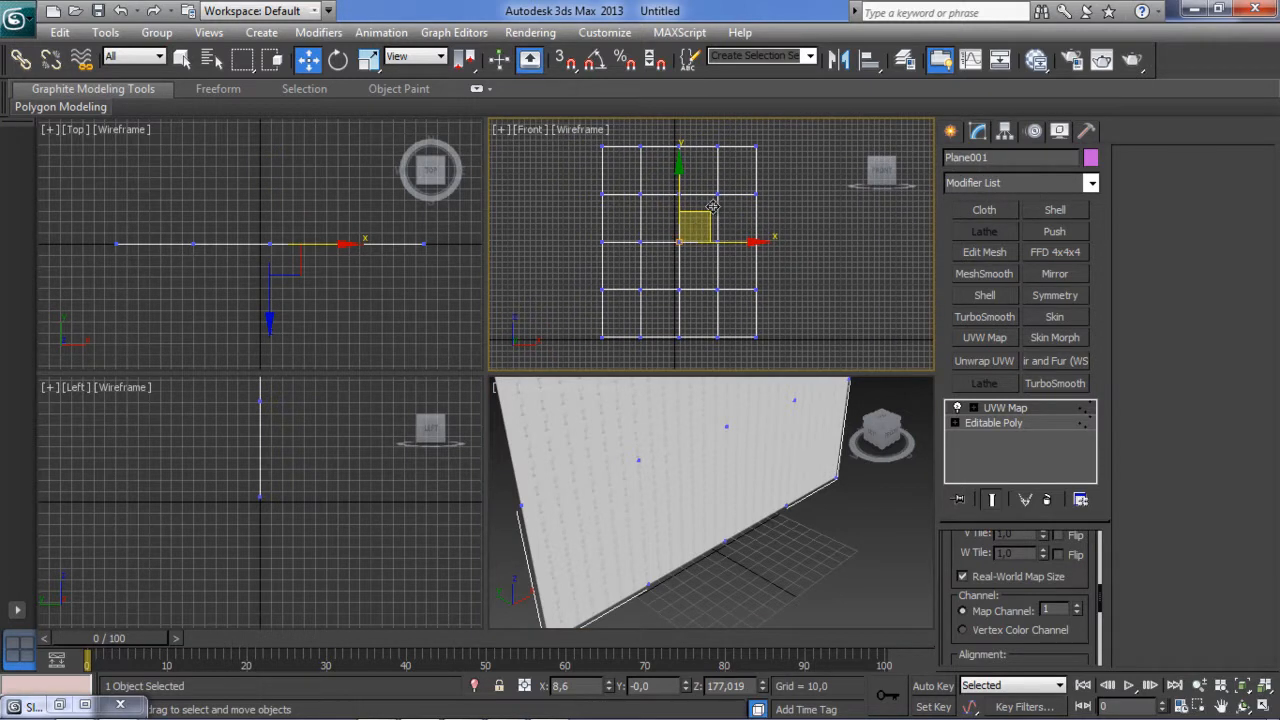
click(590, 130)
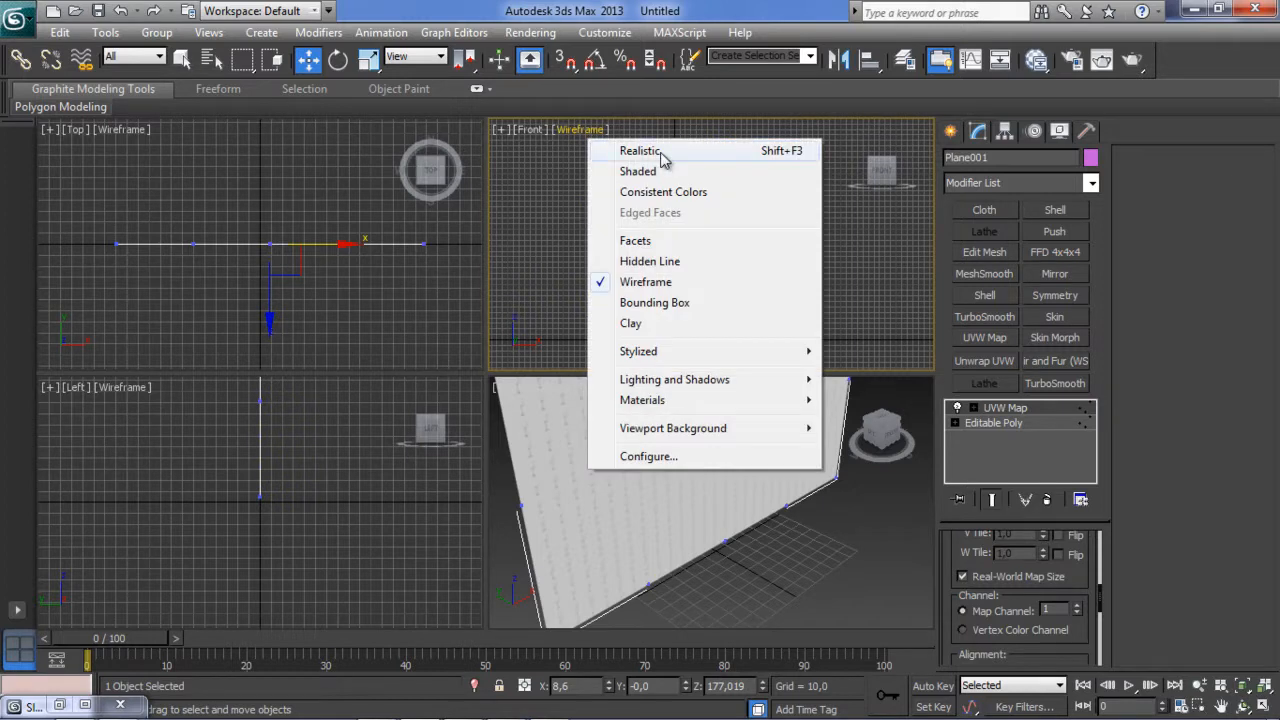
click(640, 151)
click(569, 133)
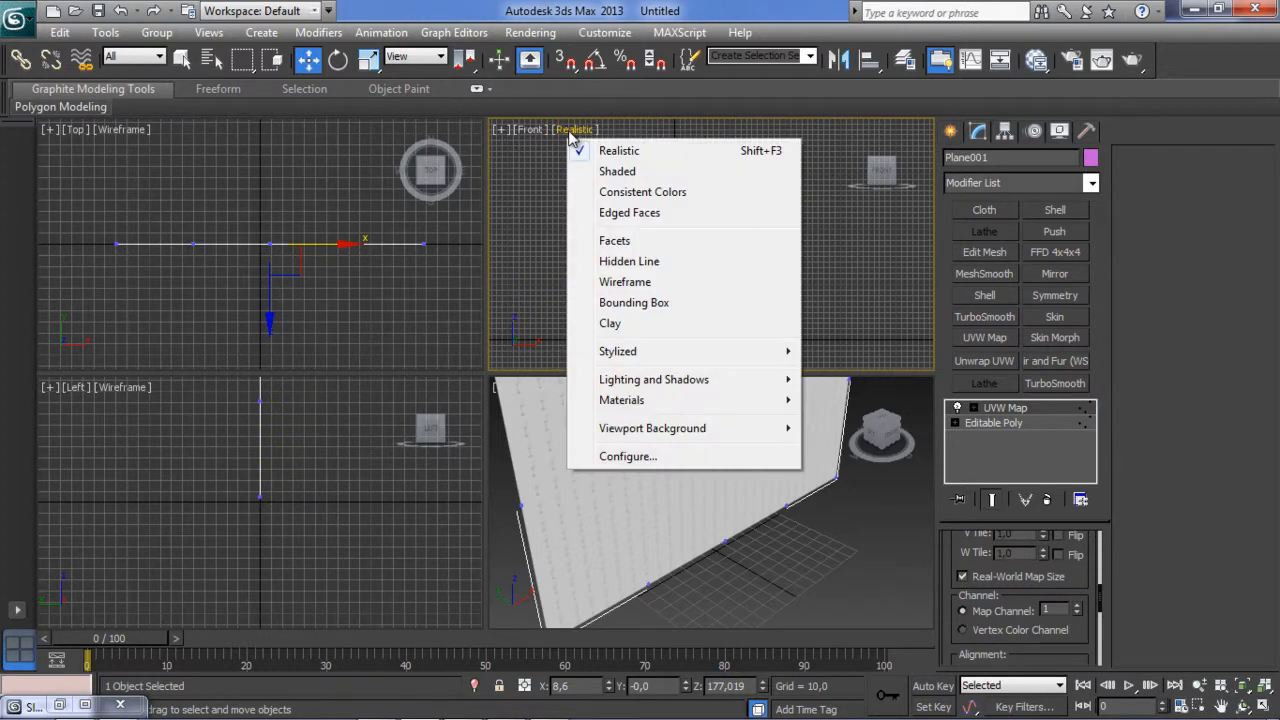
mouse_move(646, 401)
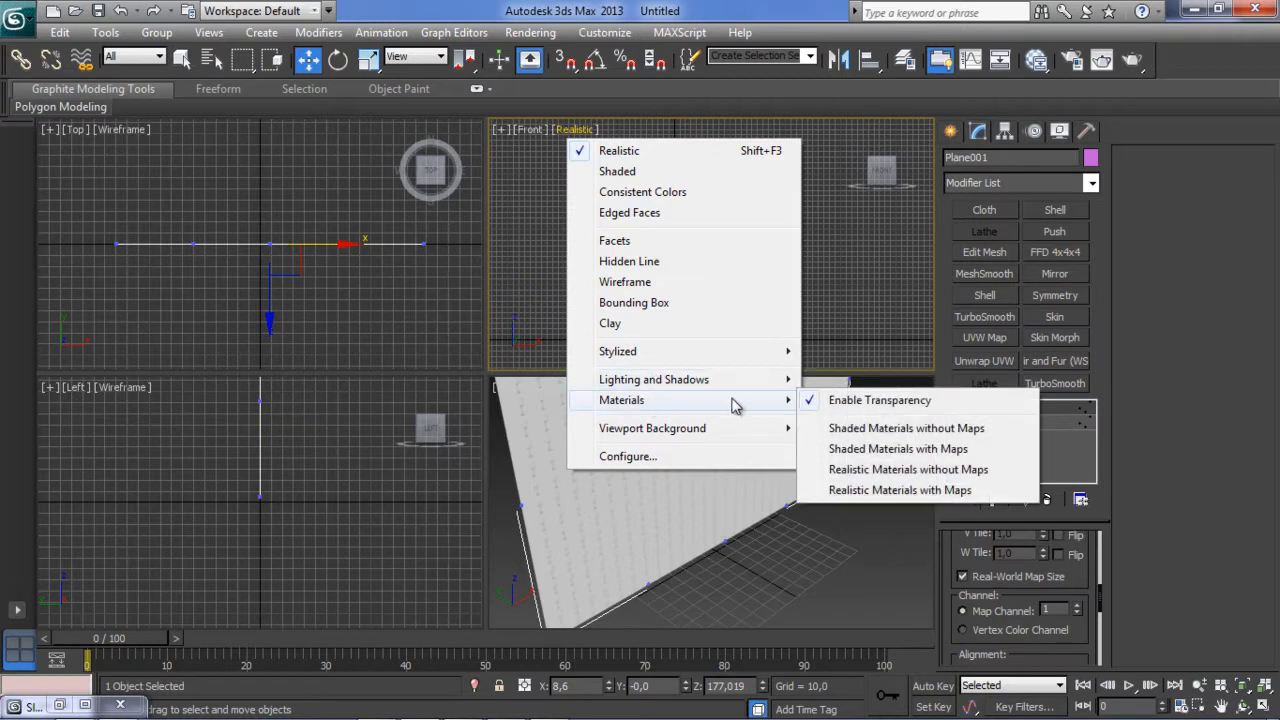
click(918, 449)
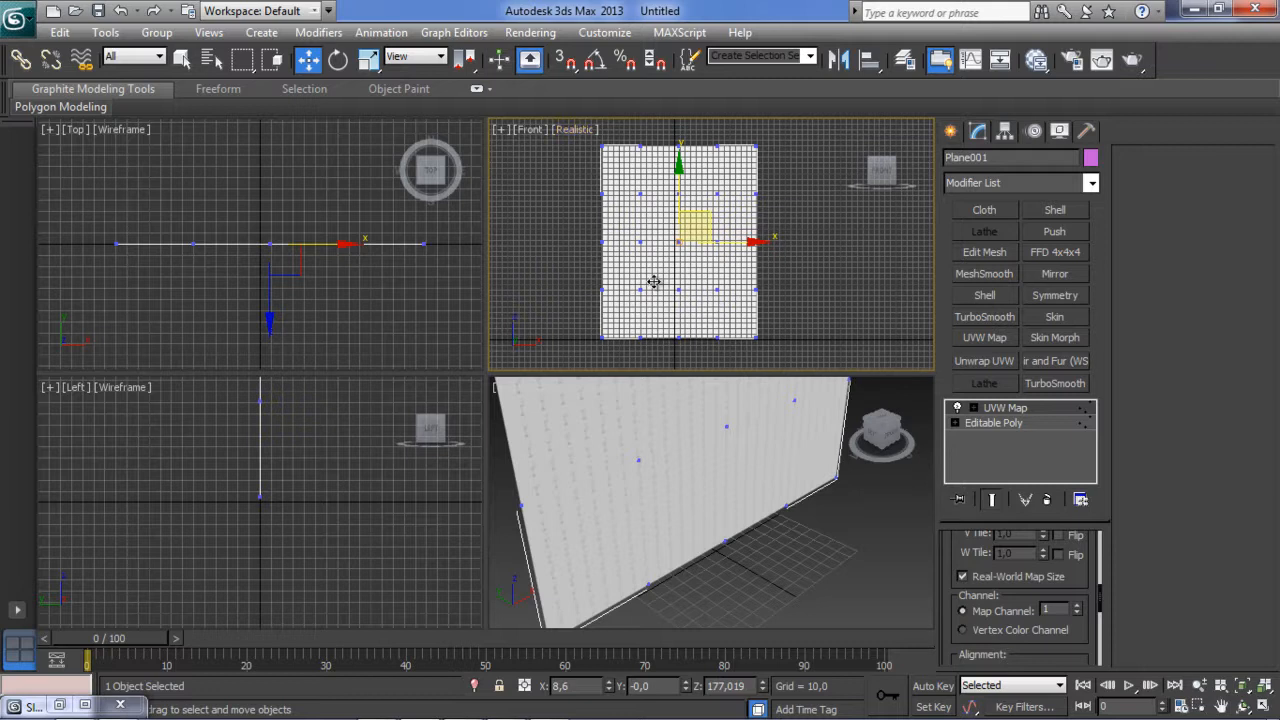
scroll(637, 260, up, 4)
scroll(686, 234, down, 3)
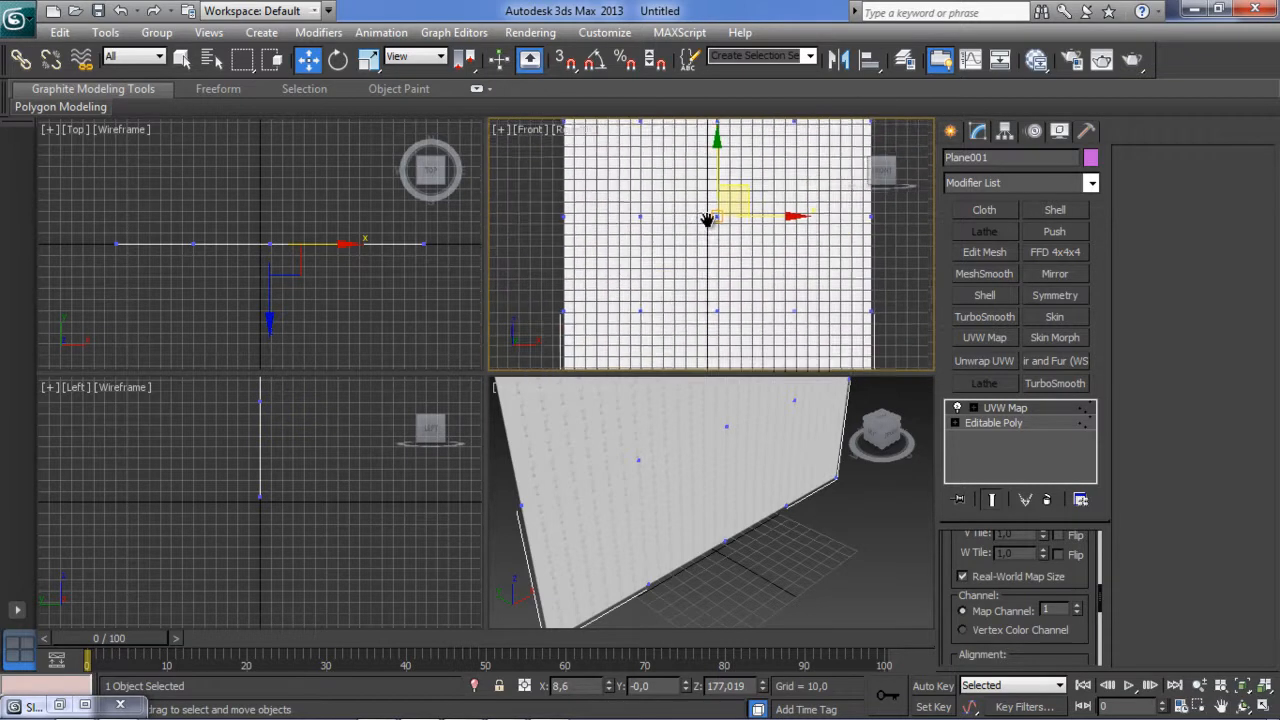
middle_drag(708, 256, 691, 262)
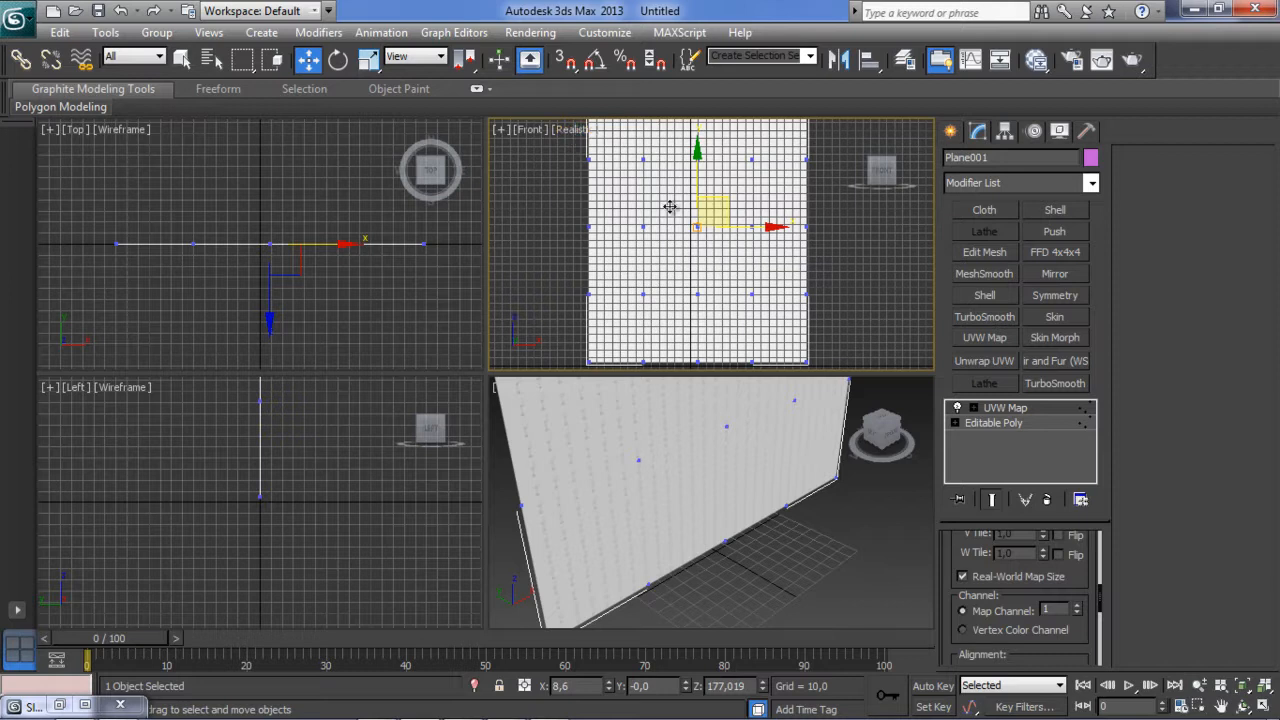
Change the Front viewport's material display to realistic materials.
click(579, 131)
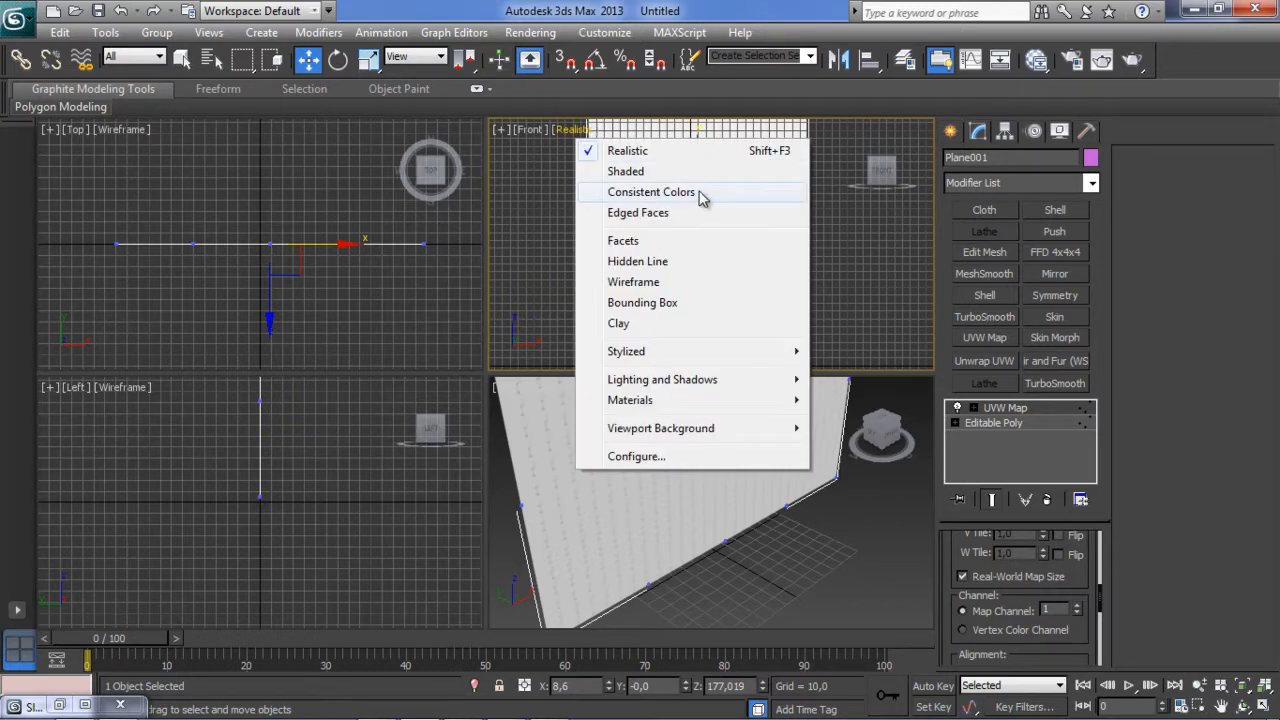
mouse_move(674, 403)
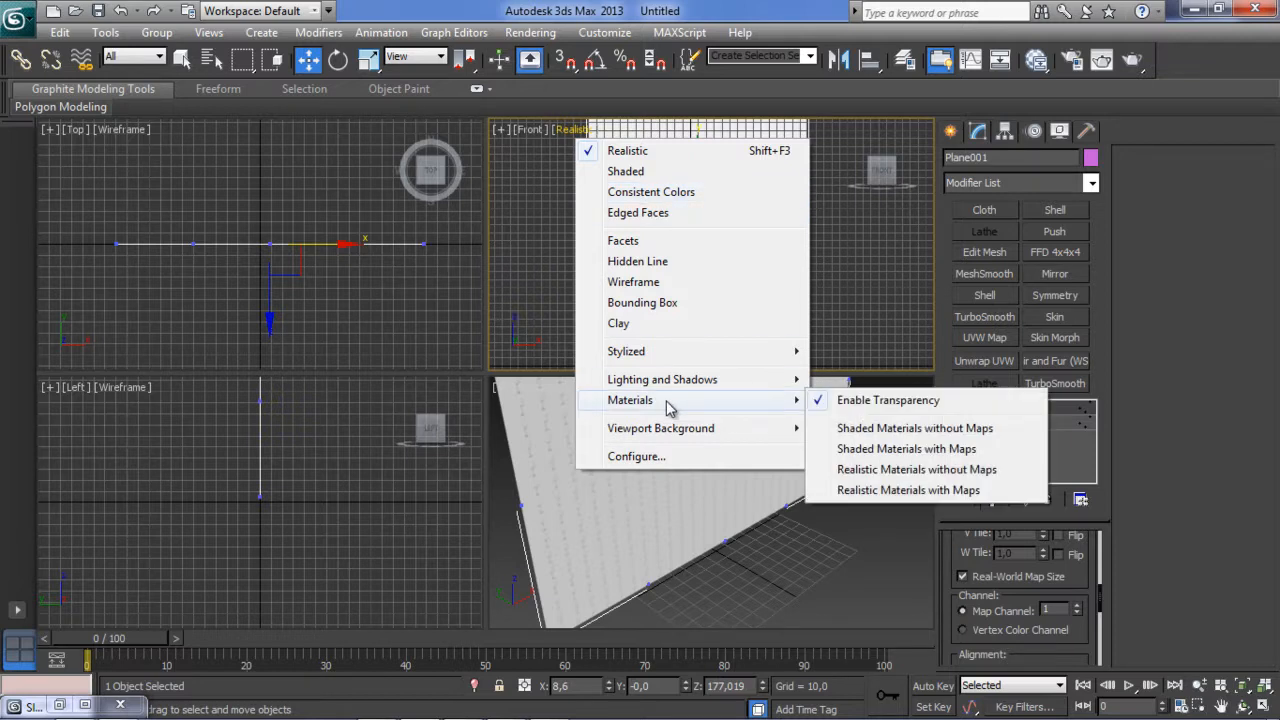
click(910, 469)
mouse_move(674, 251)
middle_down()
mouse_move(674, 263)
mouse_move(674, 234)
middle_up()
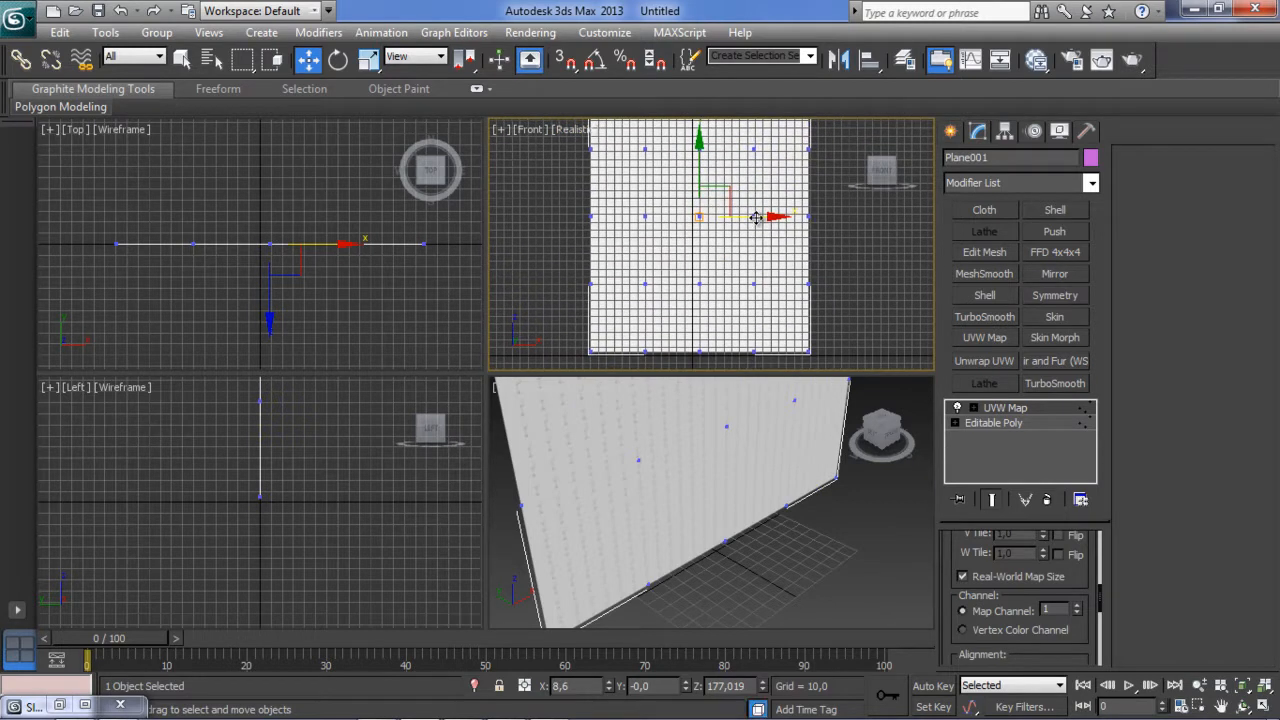
middle_drag(577, 443, 582, 440)
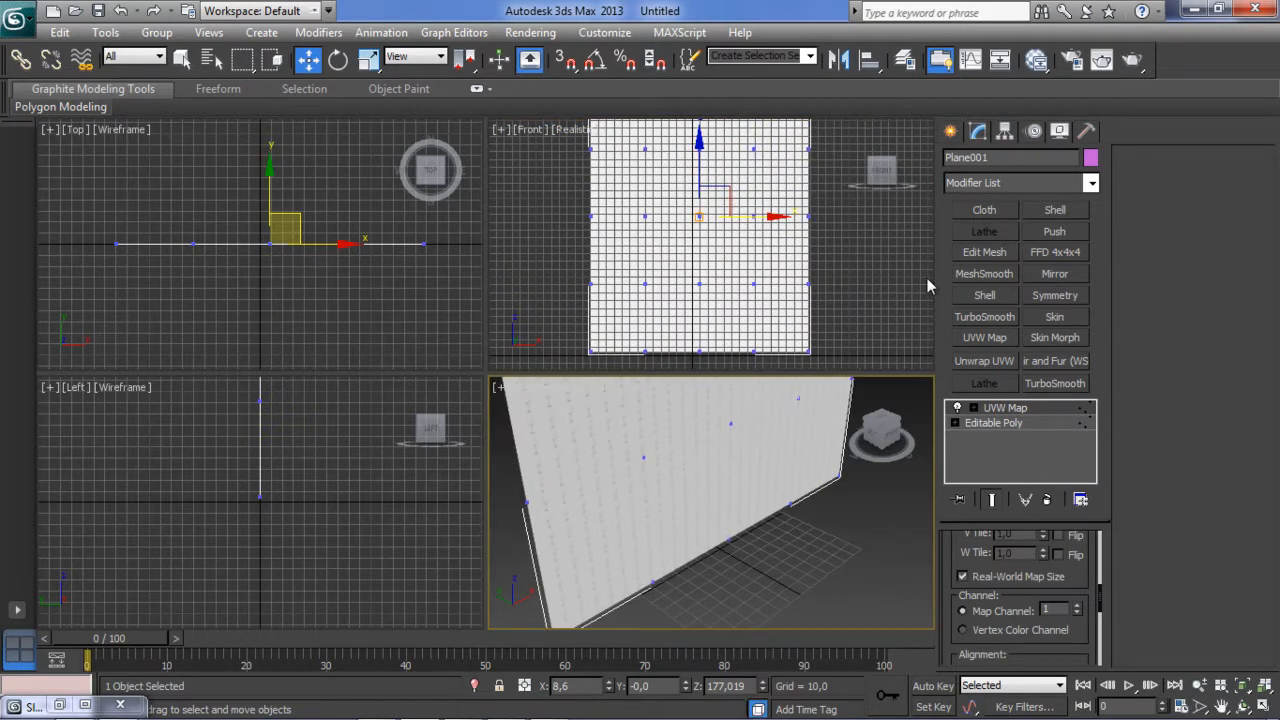
Apply an Unwrap UVW modifier to the plane, enter its Face level and activate Planar projection.
click(985, 362)
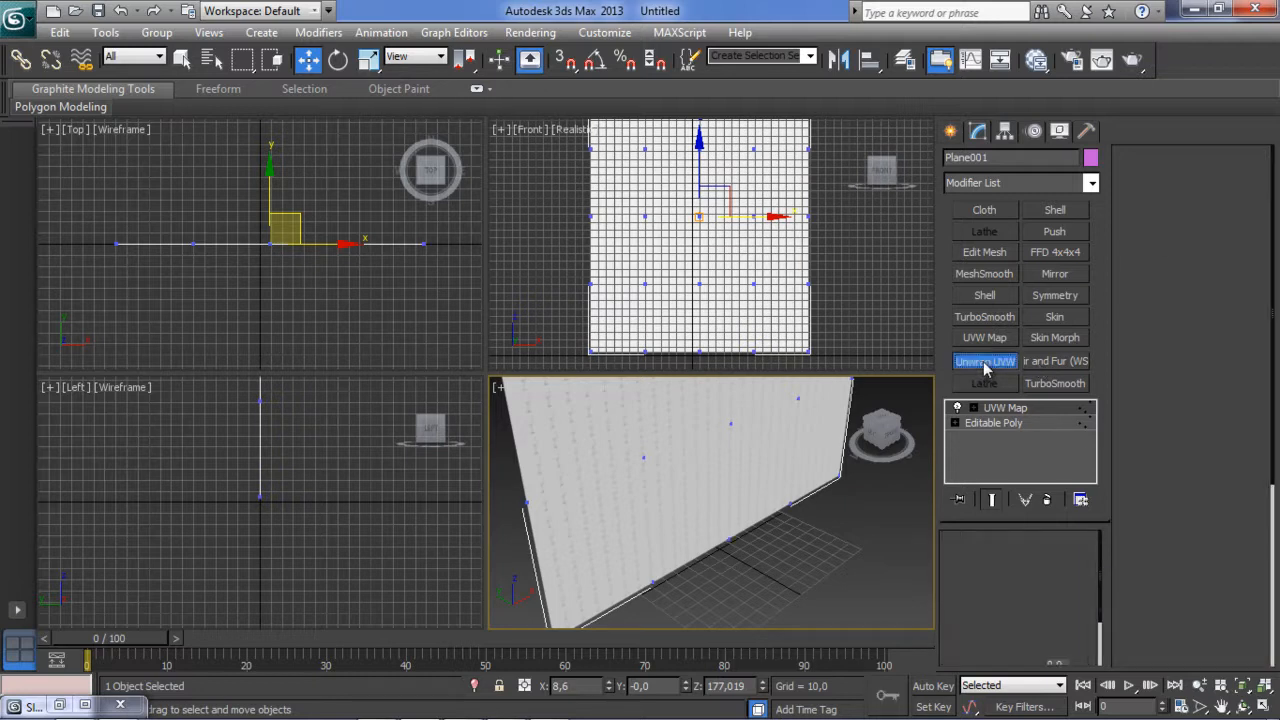
click(973, 408)
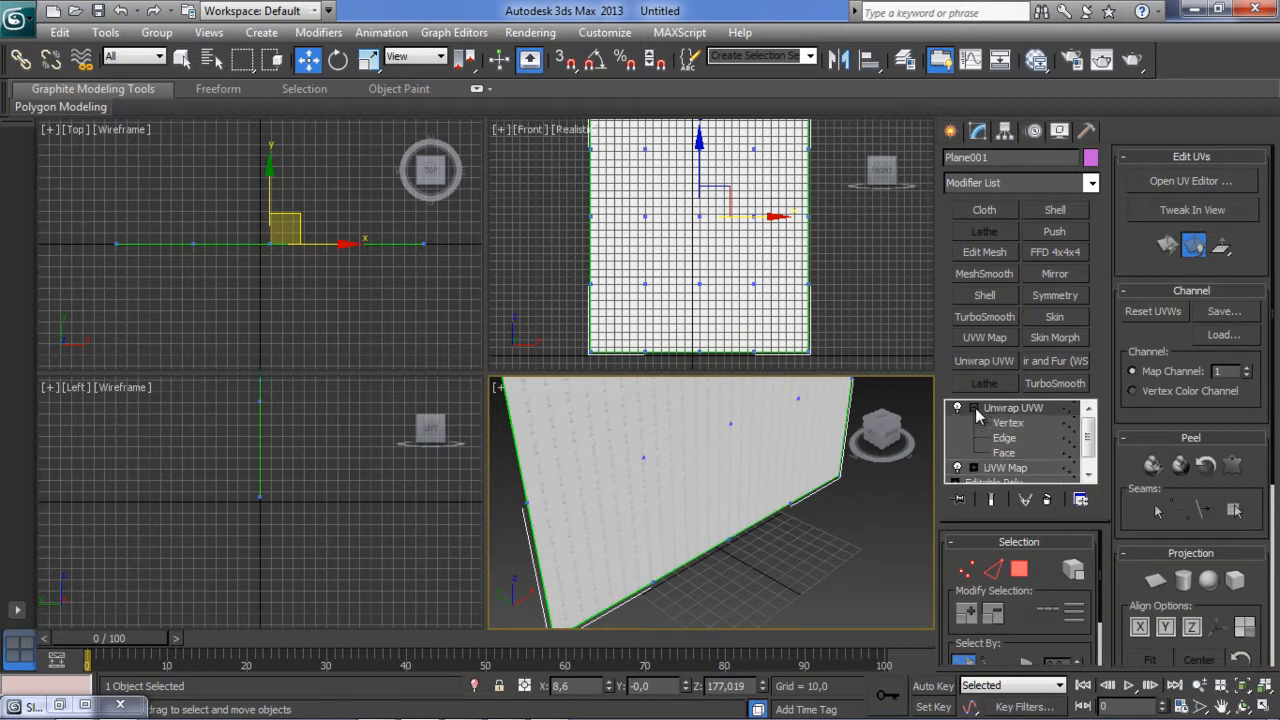
click(1005, 453)
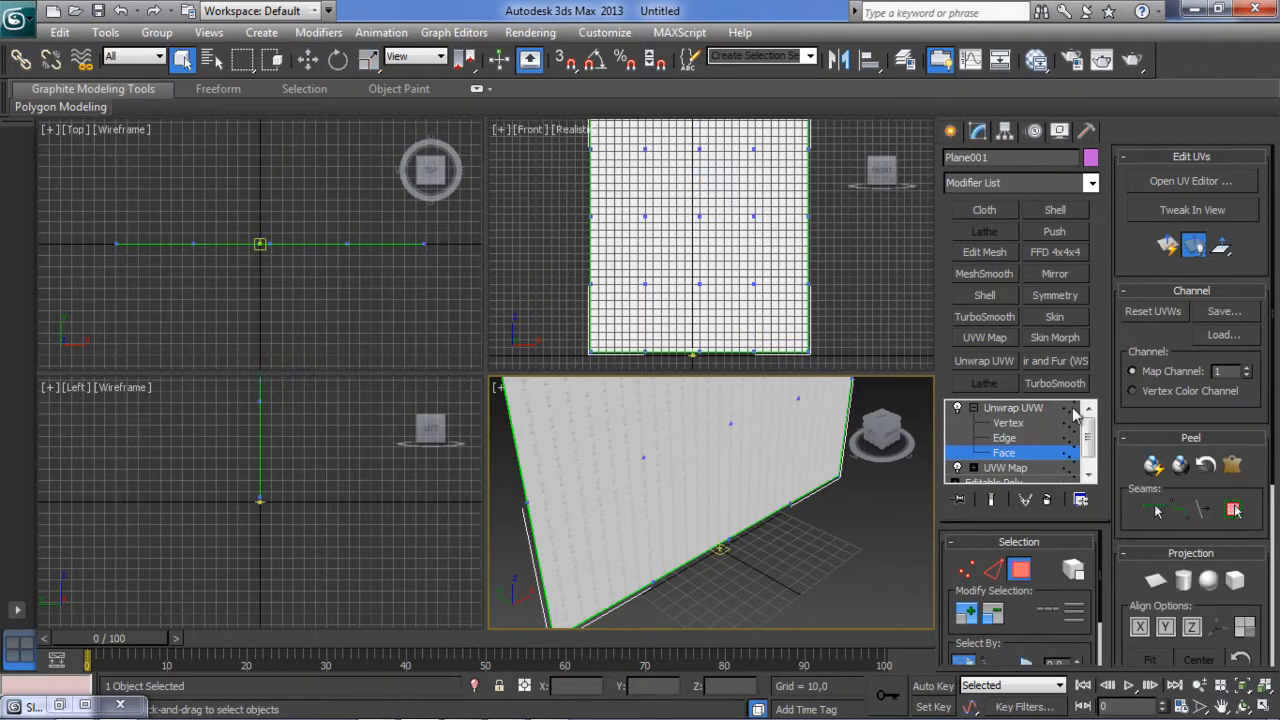
click(1156, 581)
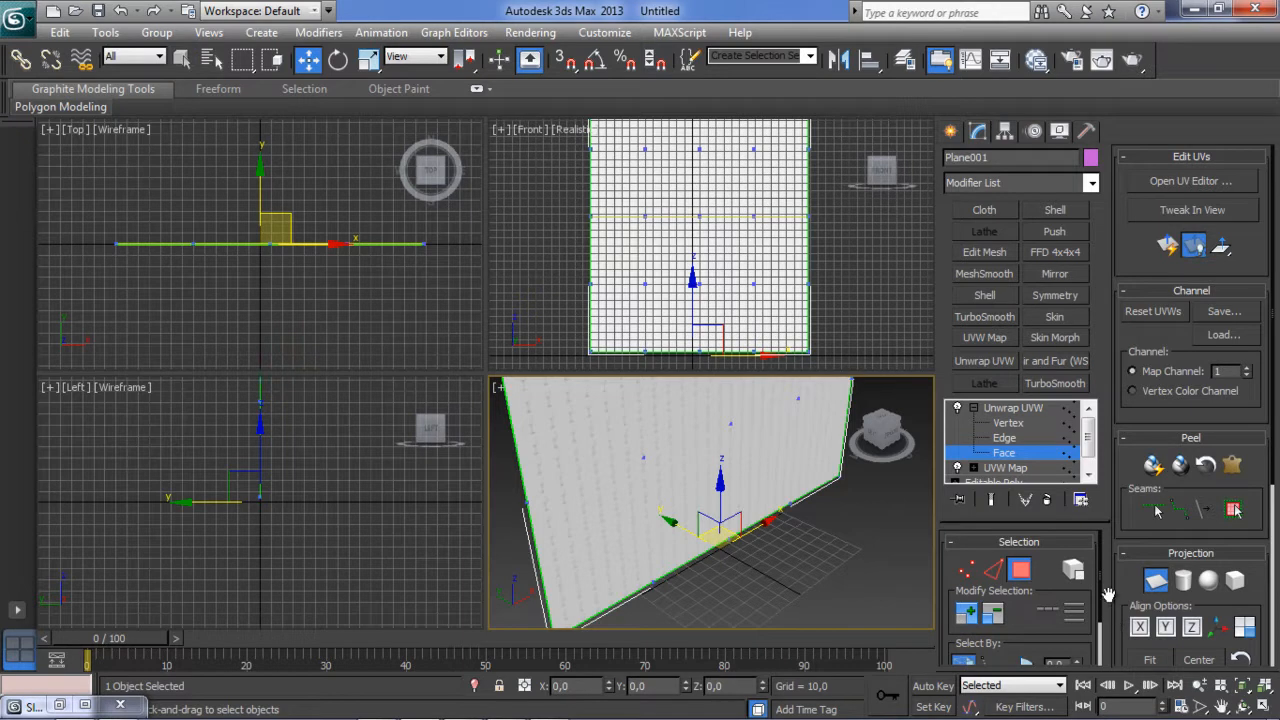
drag(1271, 472, 1263, 510)
click(1152, 312)
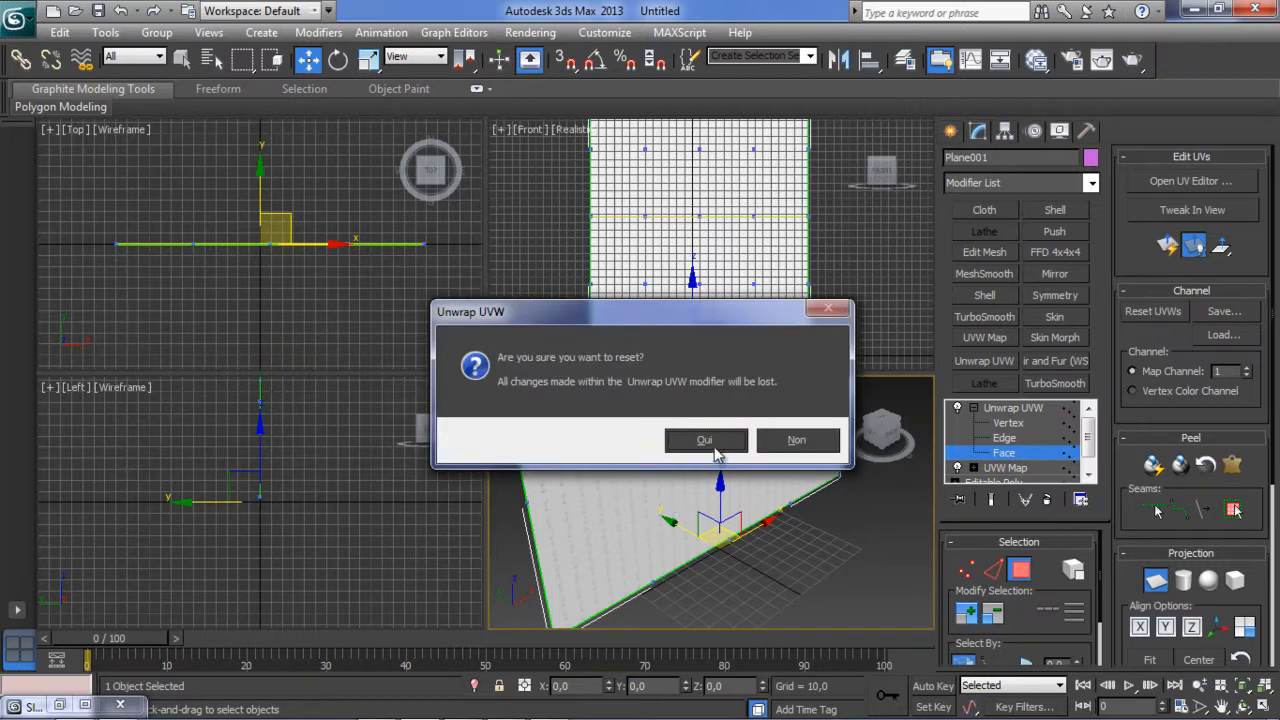
click(810, 446)
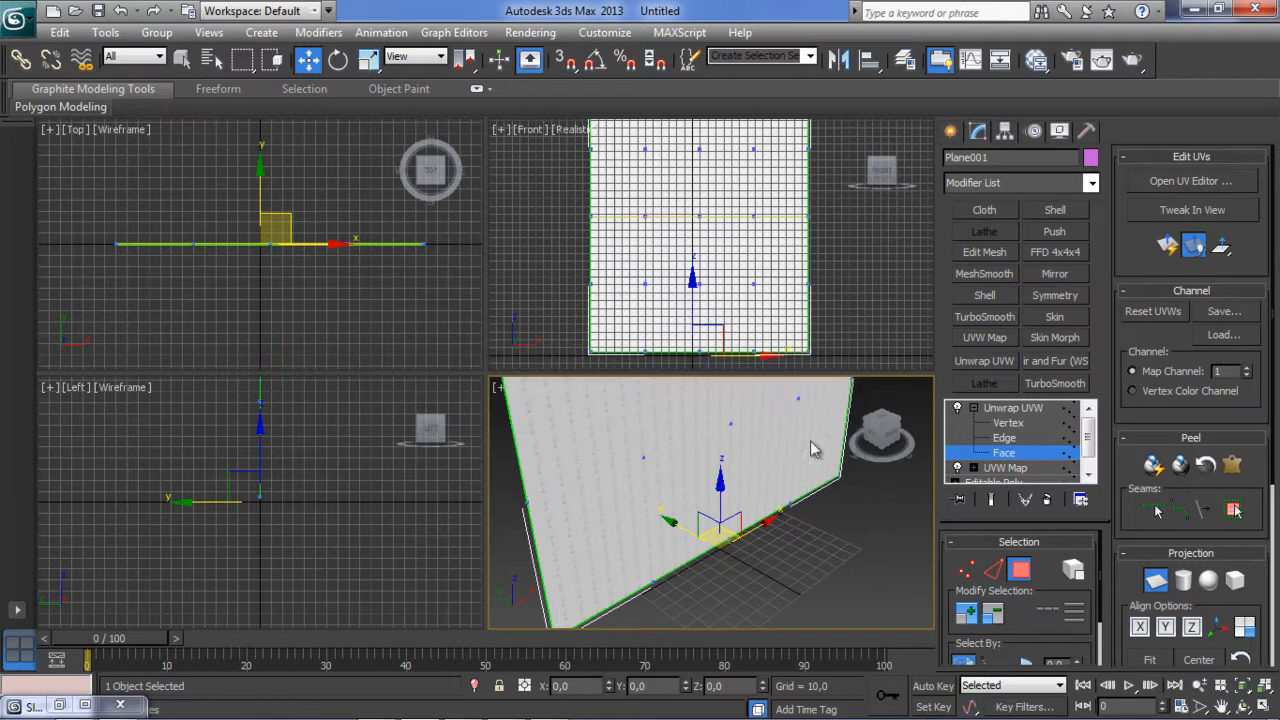
Open the UV editor for the plane and bring its whole UV layout into view.
click(1190, 182)
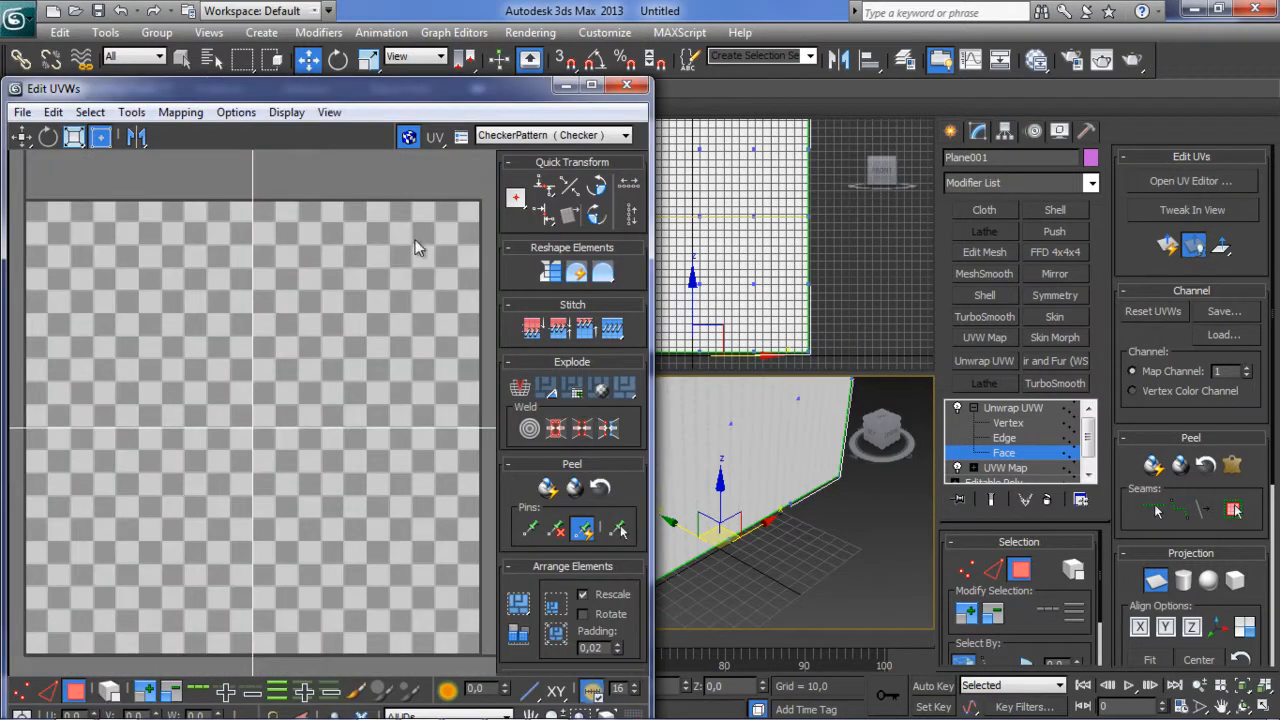
drag(467, 82, 692, 71)
scroll(588, 300, down, 8)
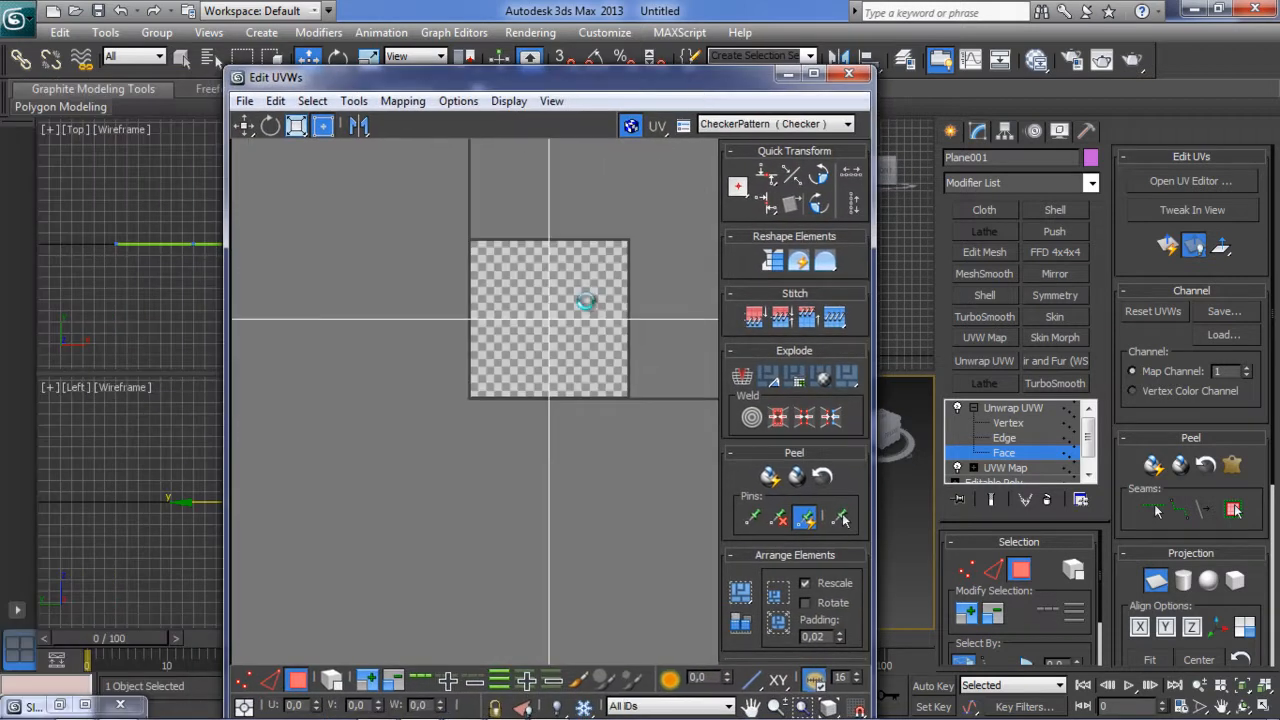
scroll(588, 307, up, 5)
scroll(586, 309, down, 4)
middle_drag(574, 306, 460, 323)
scroll(460, 323, up, 3)
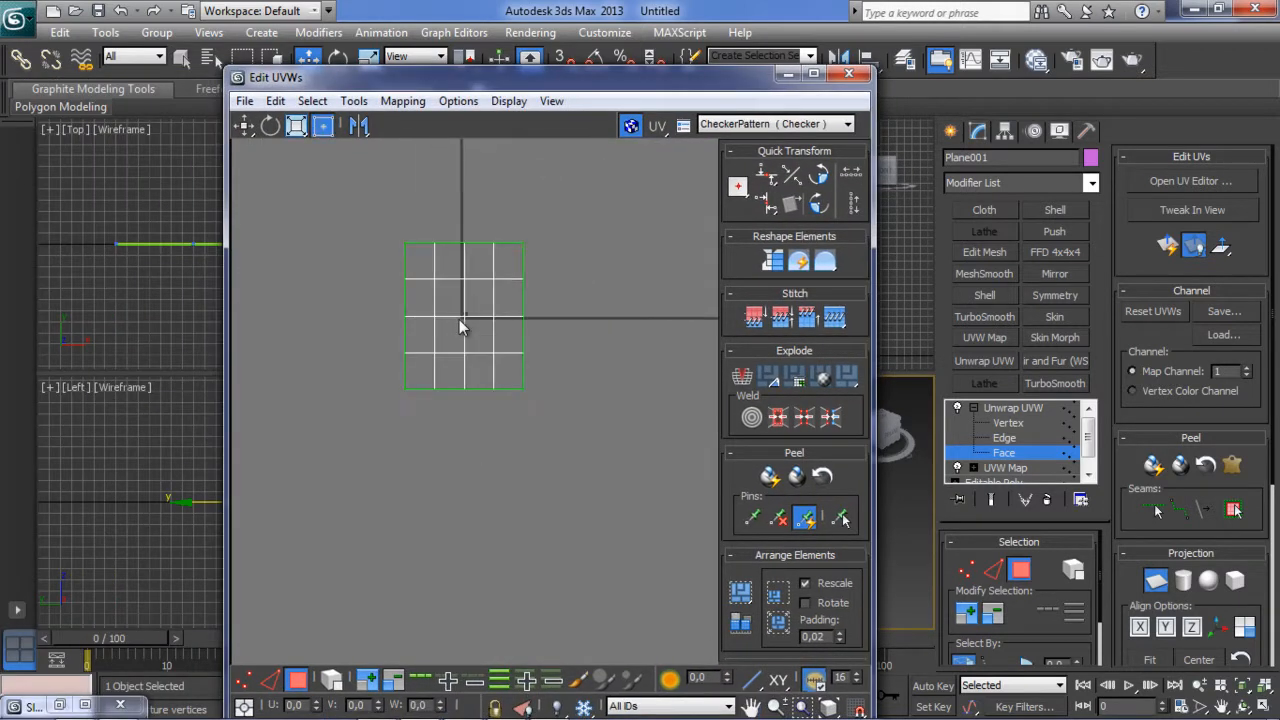
scroll(459, 319, up, 1)
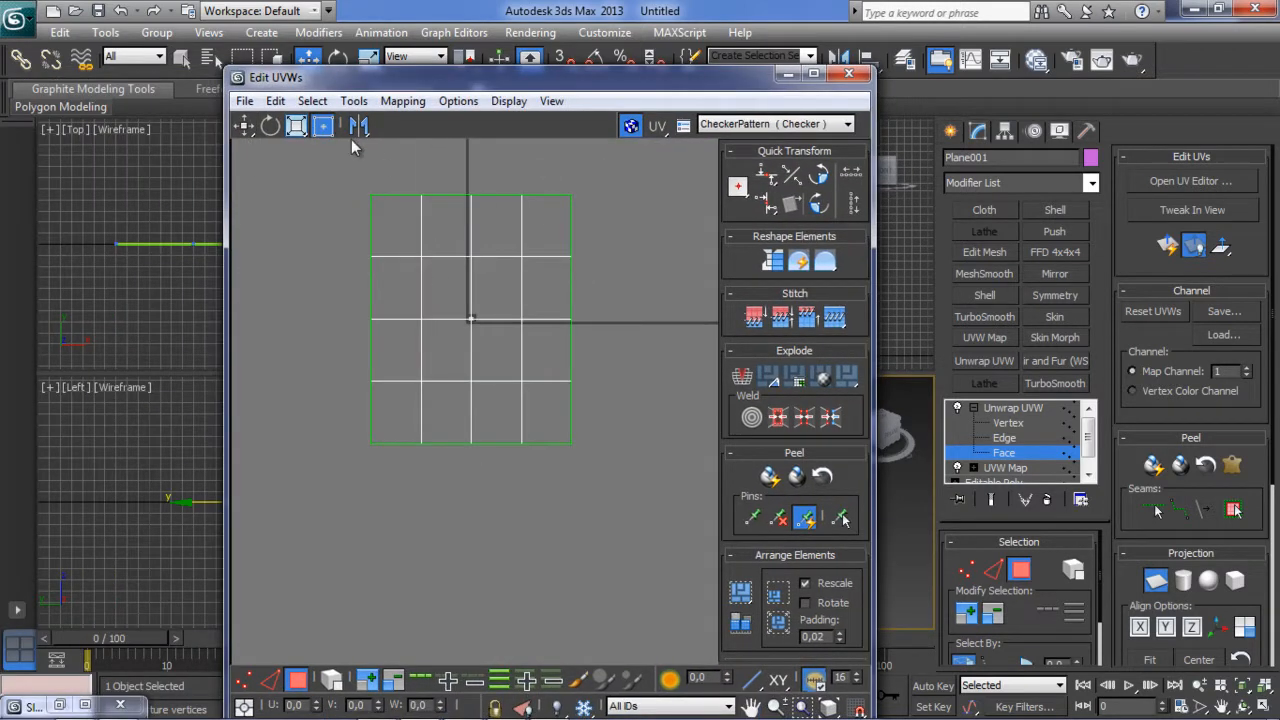
Select all the plane's UV vertices and scale the layout down towards the size of the checker tile.
click(244, 680)
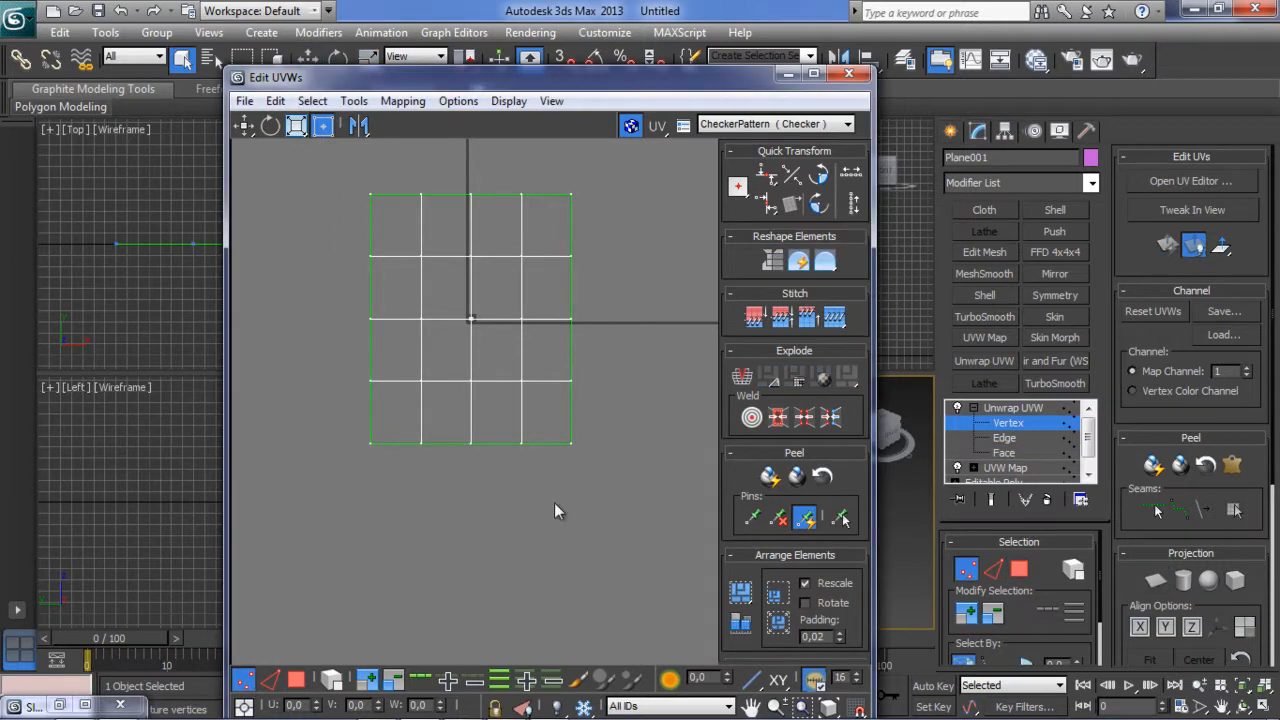
middle_drag(523, 438, 535, 502)
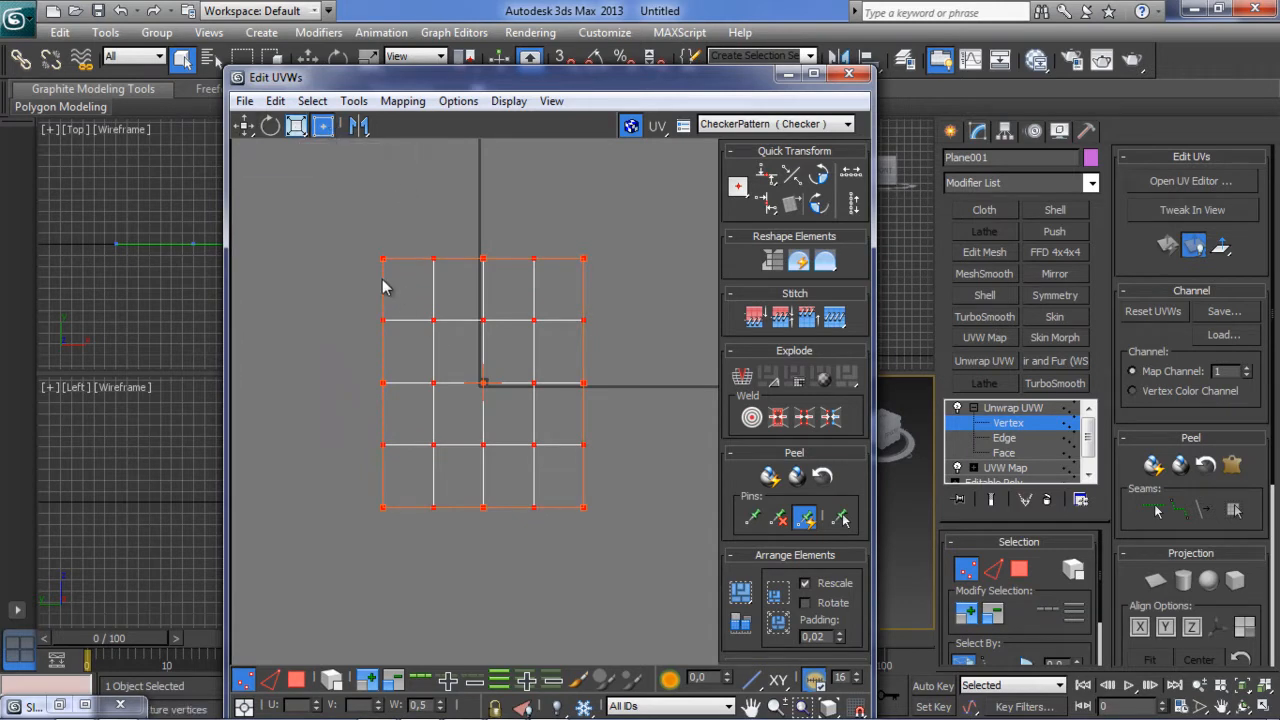
drag(386, 262, 594, 459)
middle_drag(594, 460, 533, 374)
scroll(456, 313, up, 3)
drag(511, 447, 332, 232)
middle_drag(359, 258, 519, 363)
scroll(519, 363, up, 3)
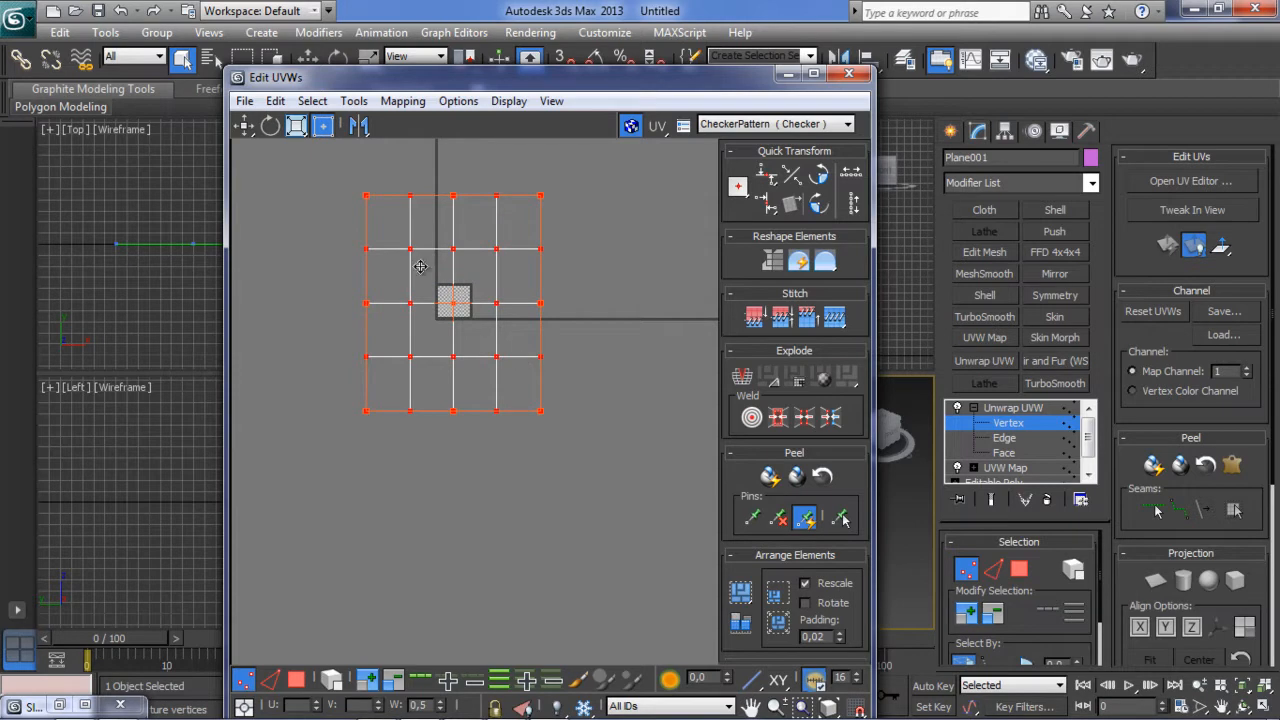
Shrink the UV layout proportionally to about the checker tile's width and centre it over the tile.
drag(366, 193, 500, 388)
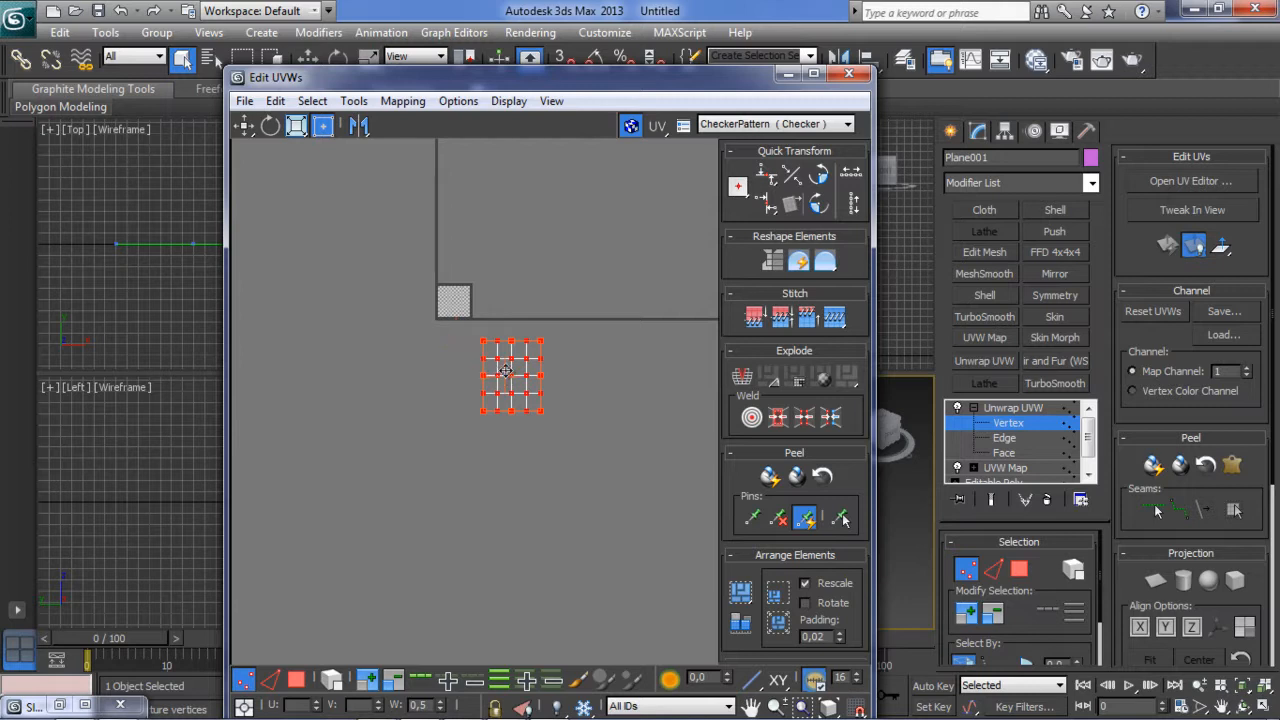
drag(496, 355, 441, 298)
scroll(444, 309, up, 3)
scroll(444, 309, up, 3)
drag(378, 208, 464, 314)
drag(496, 355, 443, 249)
scroll(452, 272, up, 2)
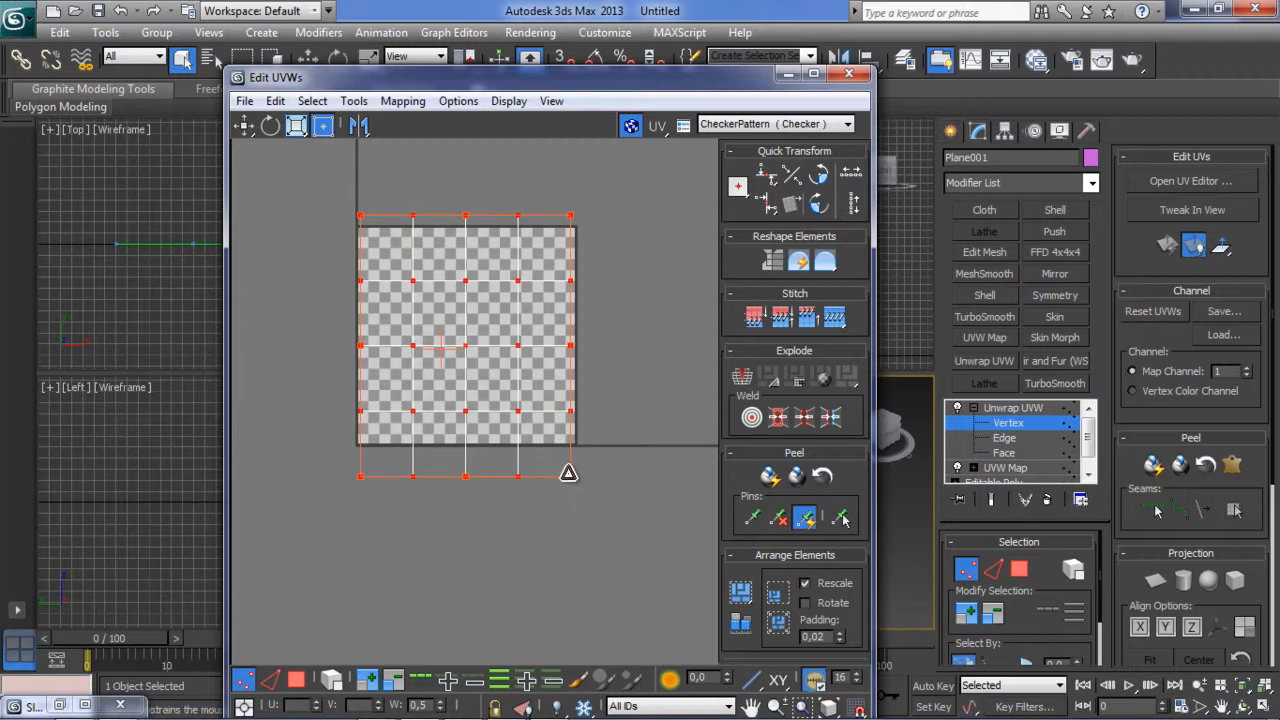
Slightly reduce the UV layout's height, recentre it vertically on the checker tile and close the UV editor.
mouse_move(570, 481)
mouse_down()
mouse_move(543, 443)
mouse_move(565, 465)
mouse_up()
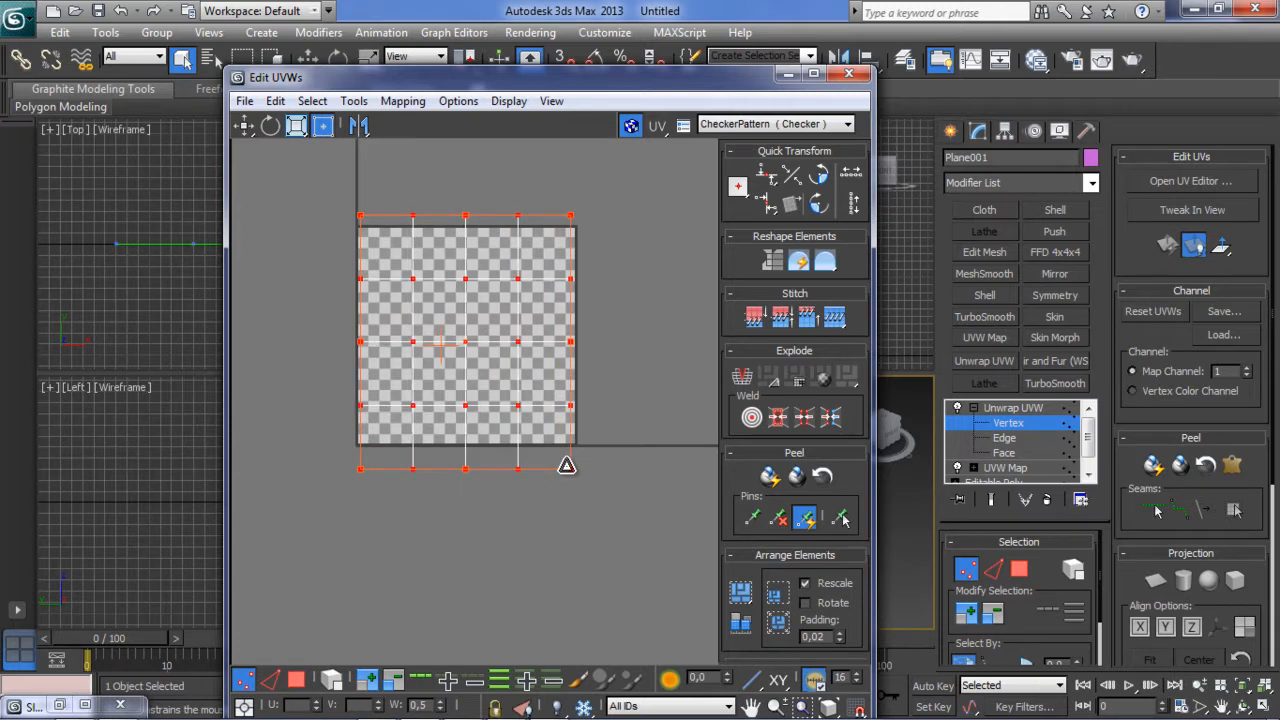
drag(470, 346, 466, 333)
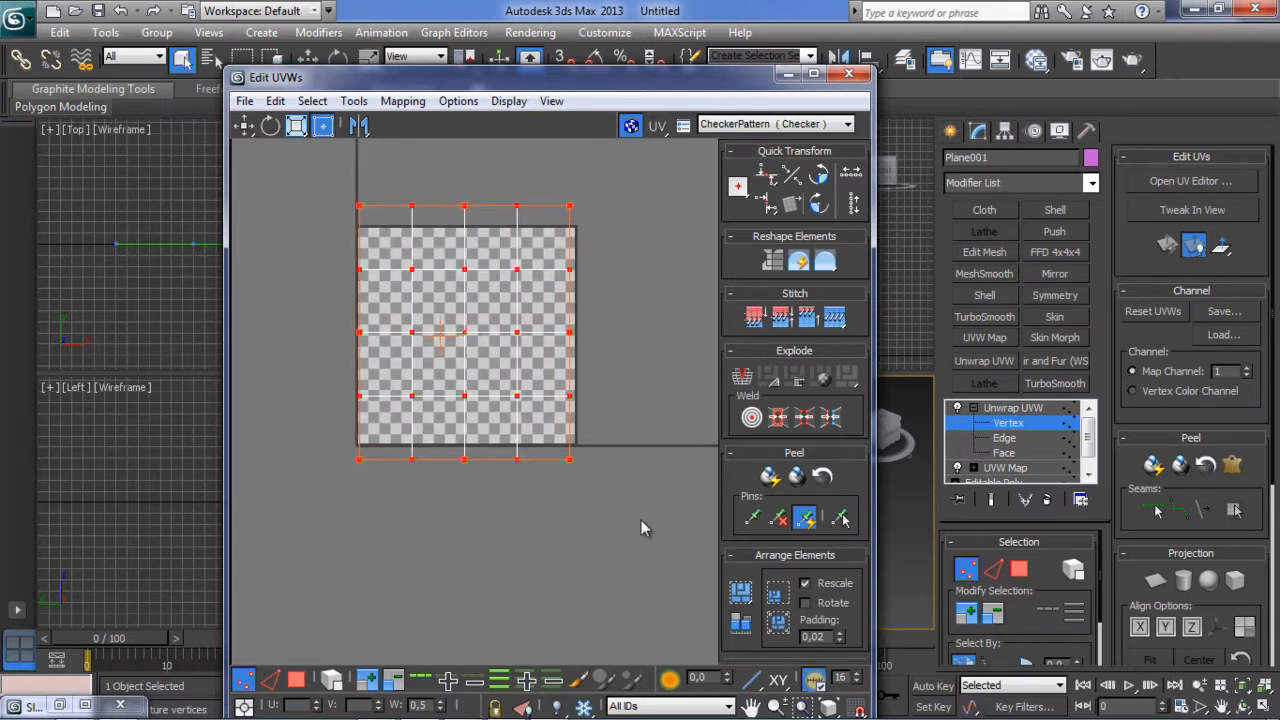
click(849, 74)
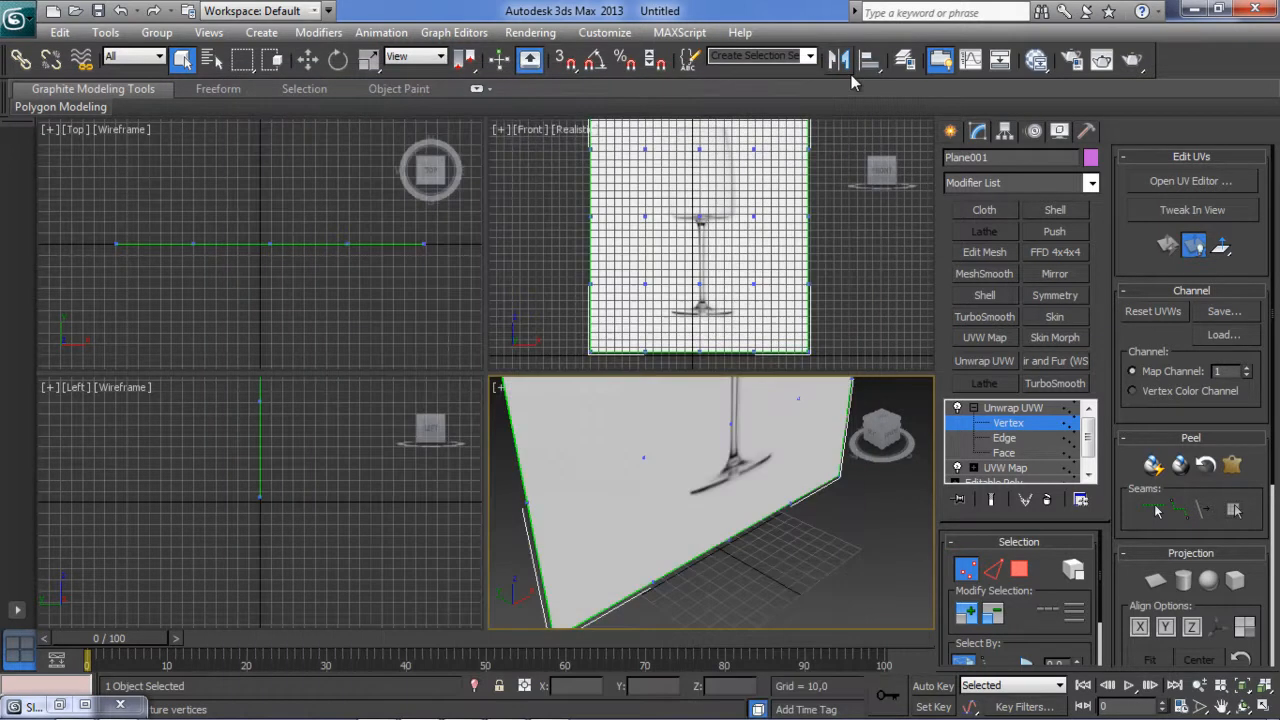
Examine how the wine glass photo sits on the plane in the Perspective and Front viewports.
middle_drag(676, 438, 590, 488)
scroll(686, 453, down, 4)
key(alt+w)
scroll(587, 484, up, 3)
middle_drag(489, 367, 483, 461)
scroll(483, 461, down, 2)
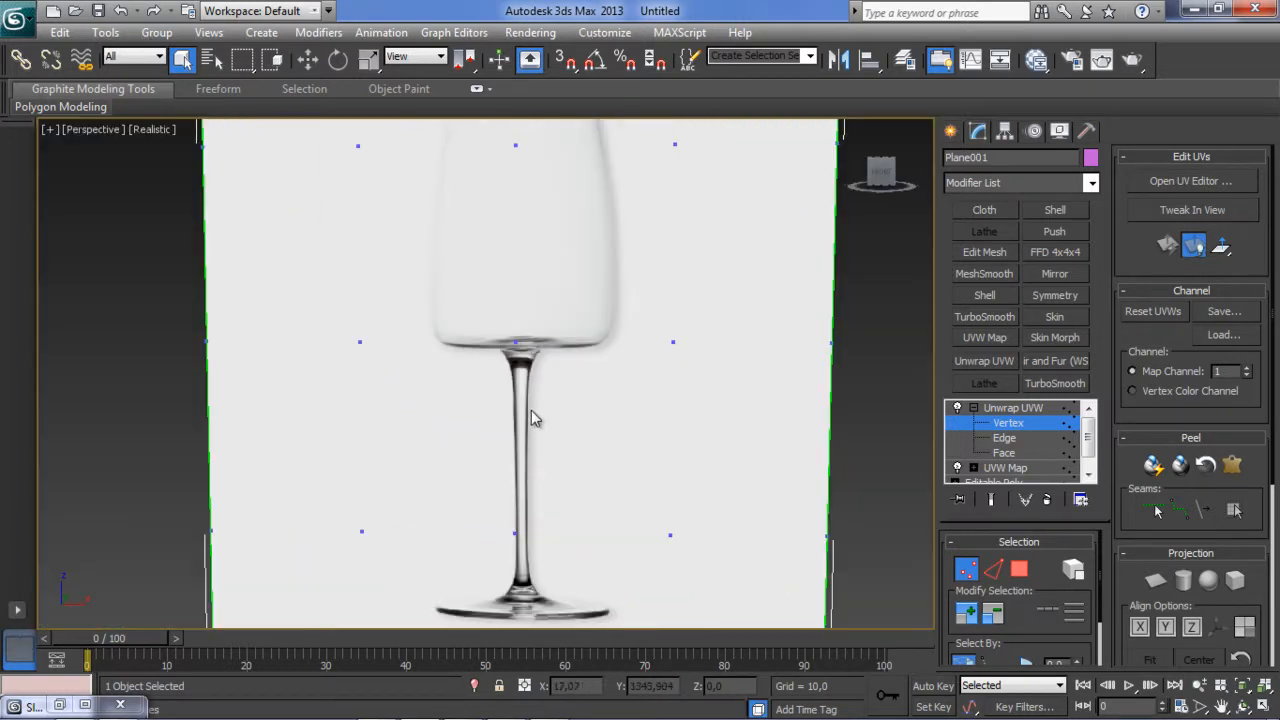
scroll(533, 410, down, 2)
scroll(510, 435, down, 1)
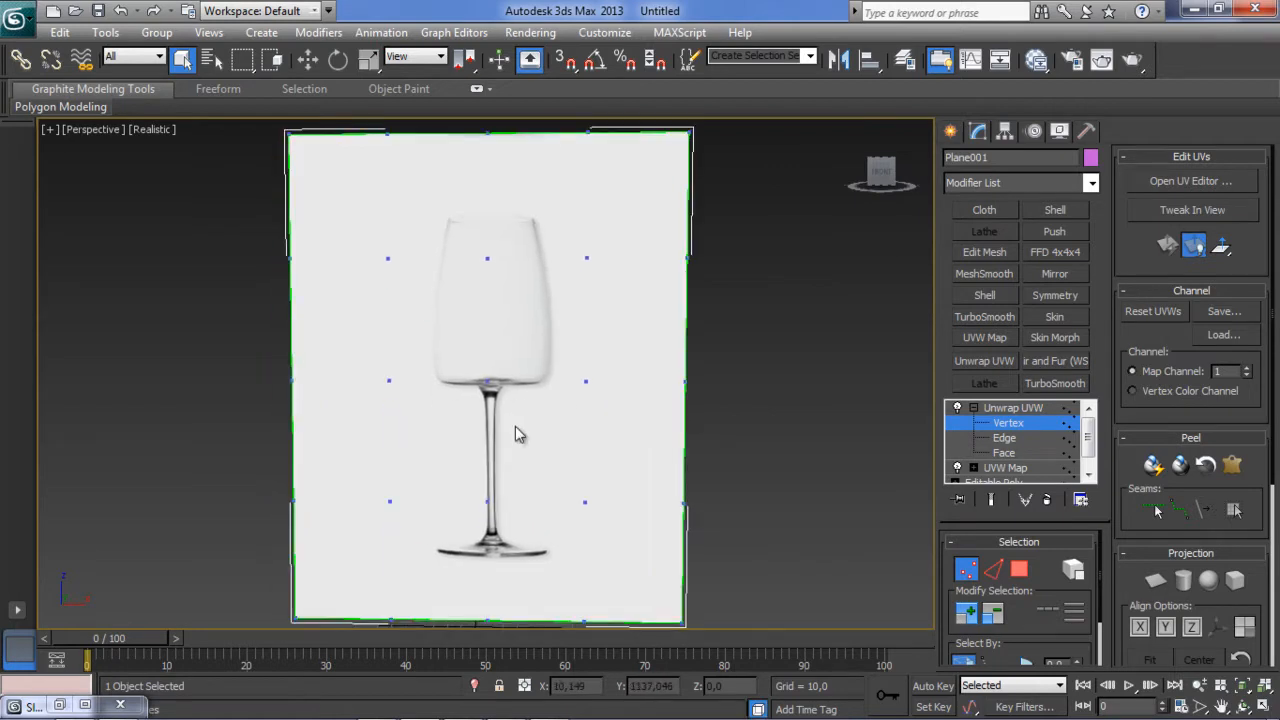
key(alt+w)
middle_drag(697, 305, 697, 320)
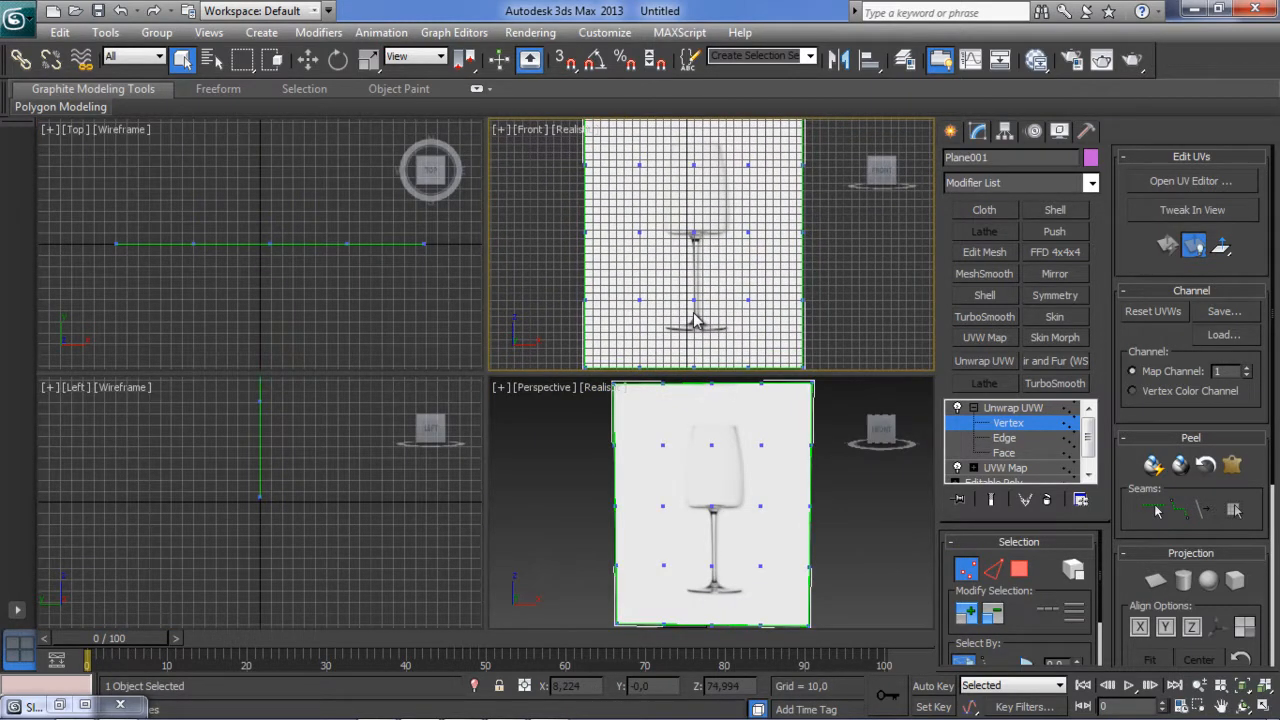
scroll(697, 320, up, 2)
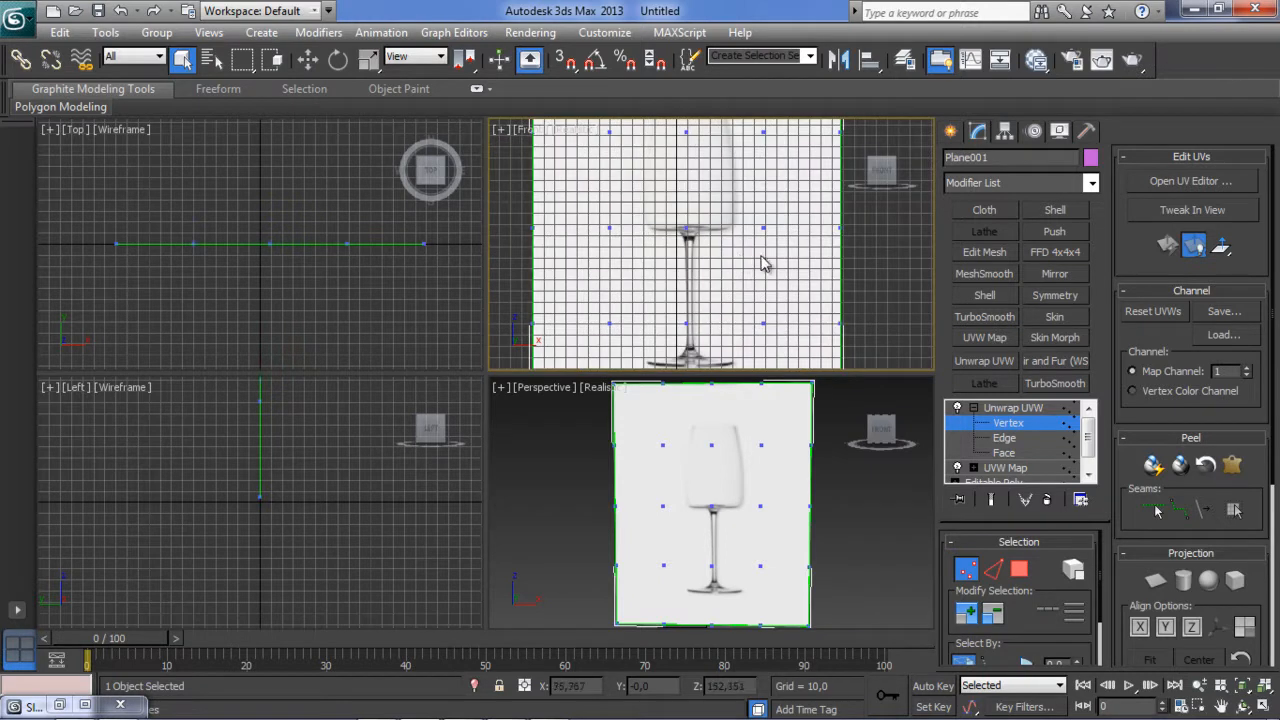
Rename the textured plane as gabarit.
click(1021, 158)
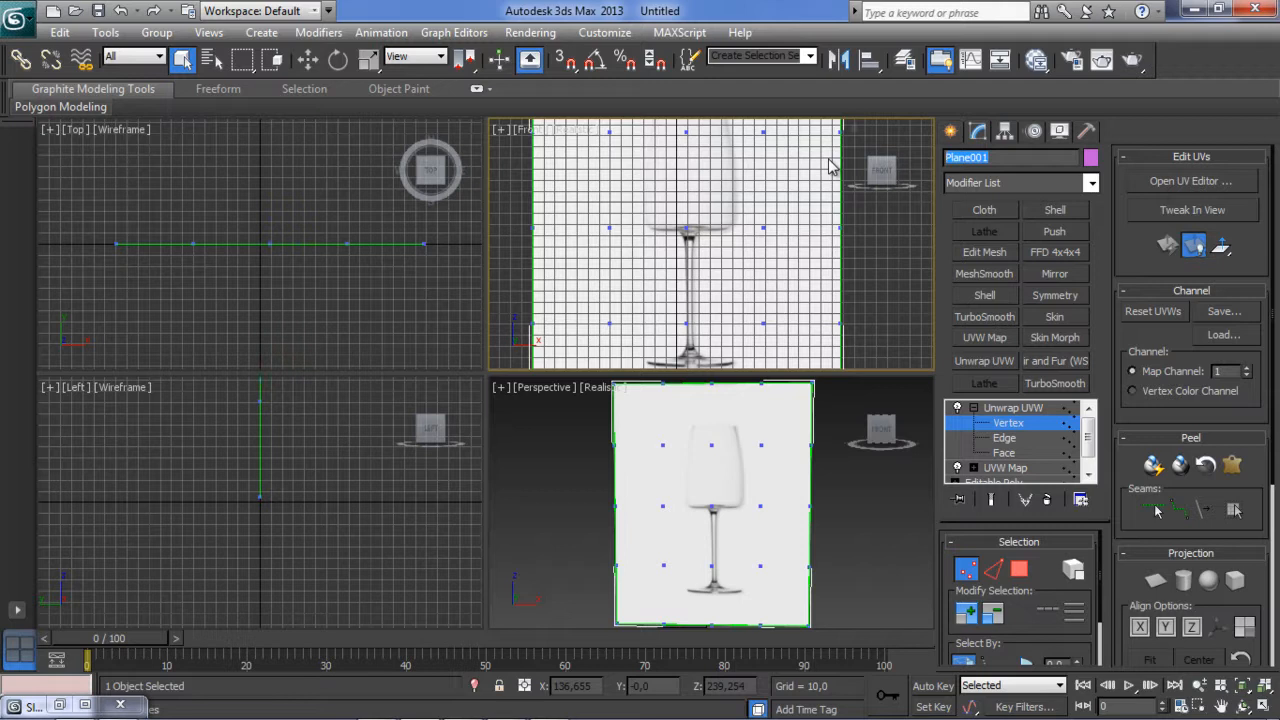
text(gabarit)
middle_drag(676, 266, 688, 259)
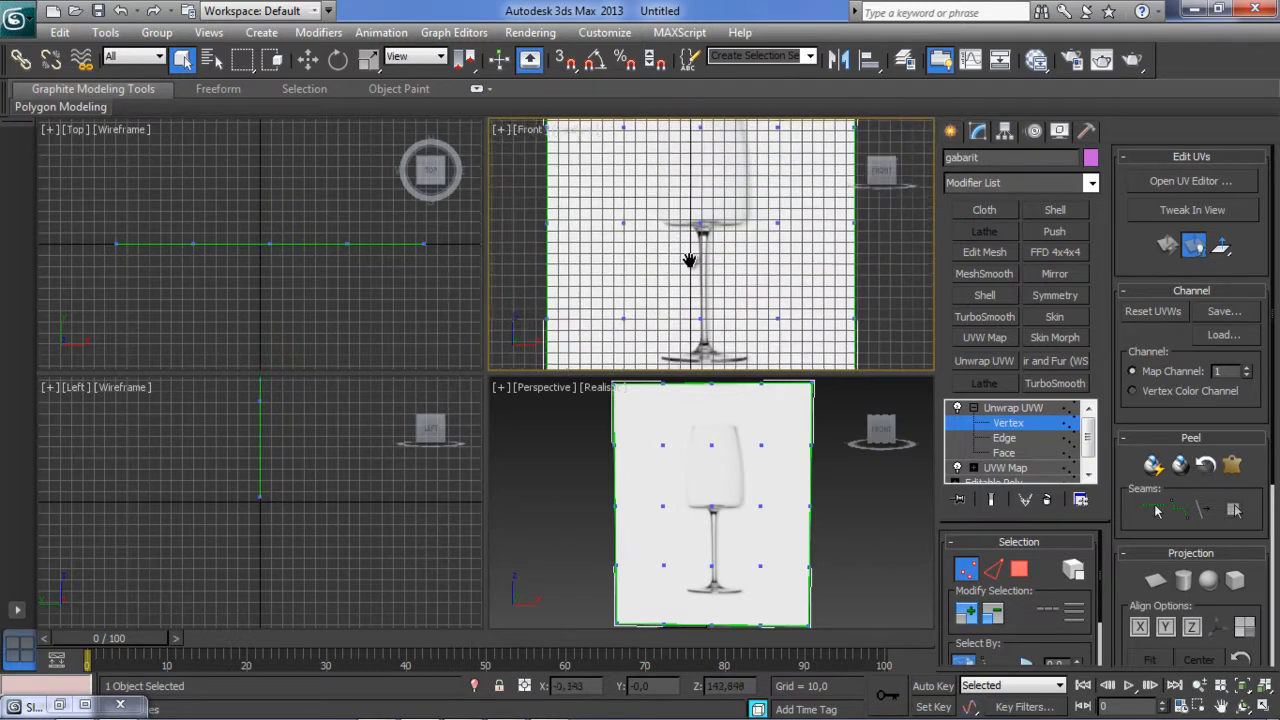
Examine the glass's stem, foot and lower bowl against the grid in the Front viewport.
middle_drag(705, 329, 717, 303)
scroll(717, 303, up, 4)
scroll(731, 229, down, 1)
middle_drag(731, 246, 724, 275)
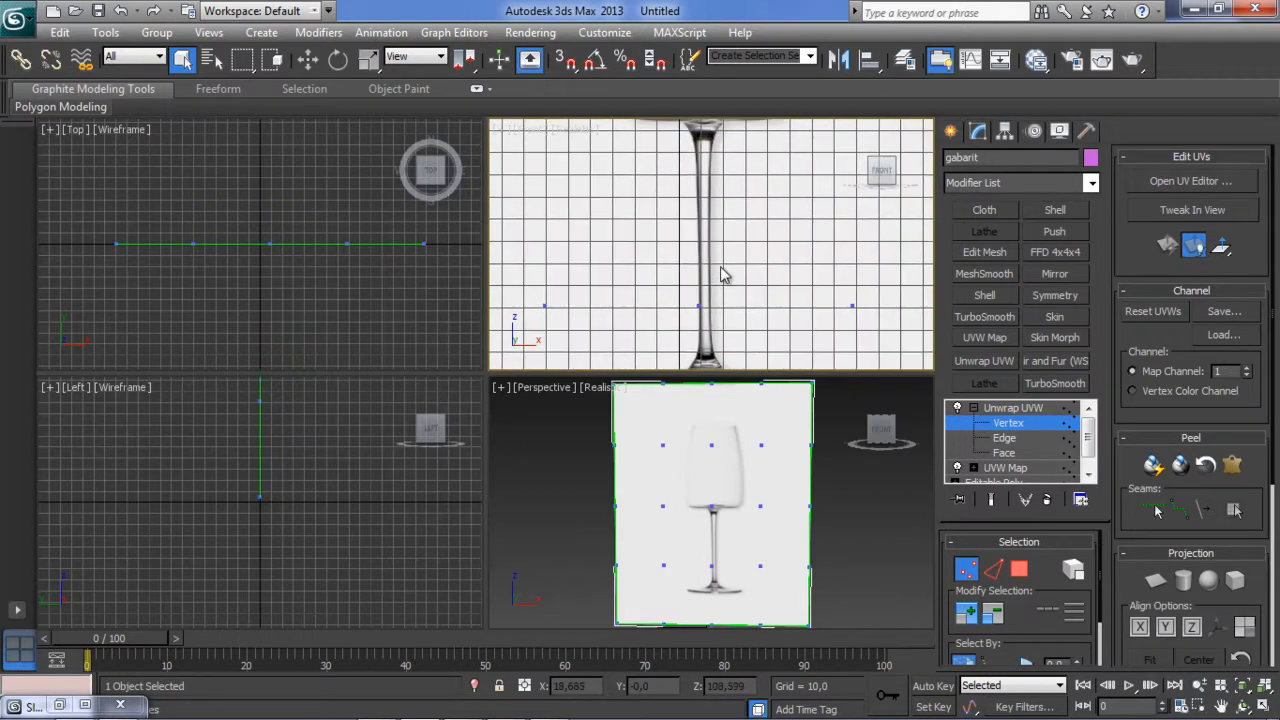
scroll(716, 279, down, 2)
scroll(706, 285, down, 3)
scroll(708, 293, up, 2)
middle_drag(714, 266, 701, 304)
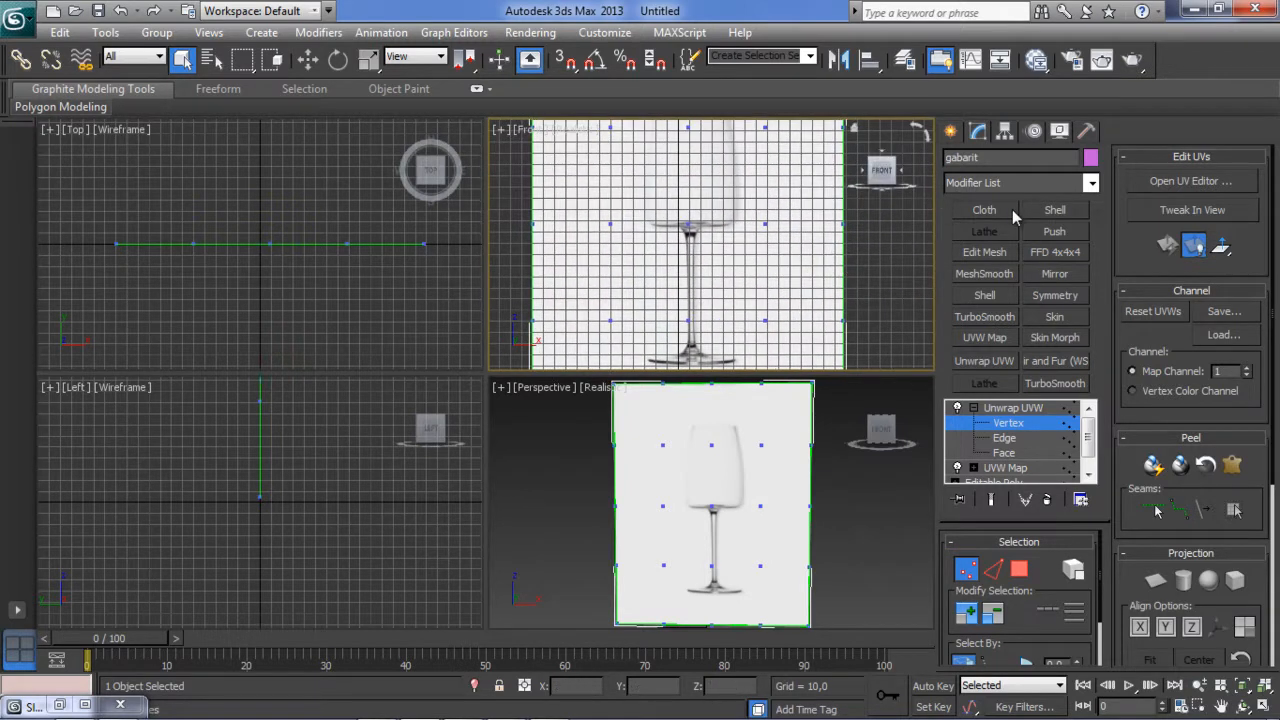
Start a Line spline in the maximized Front viewport, tracing the left half of the glass's foot from its outer edge up to the stem base.
click(973, 409)
click(983, 463)
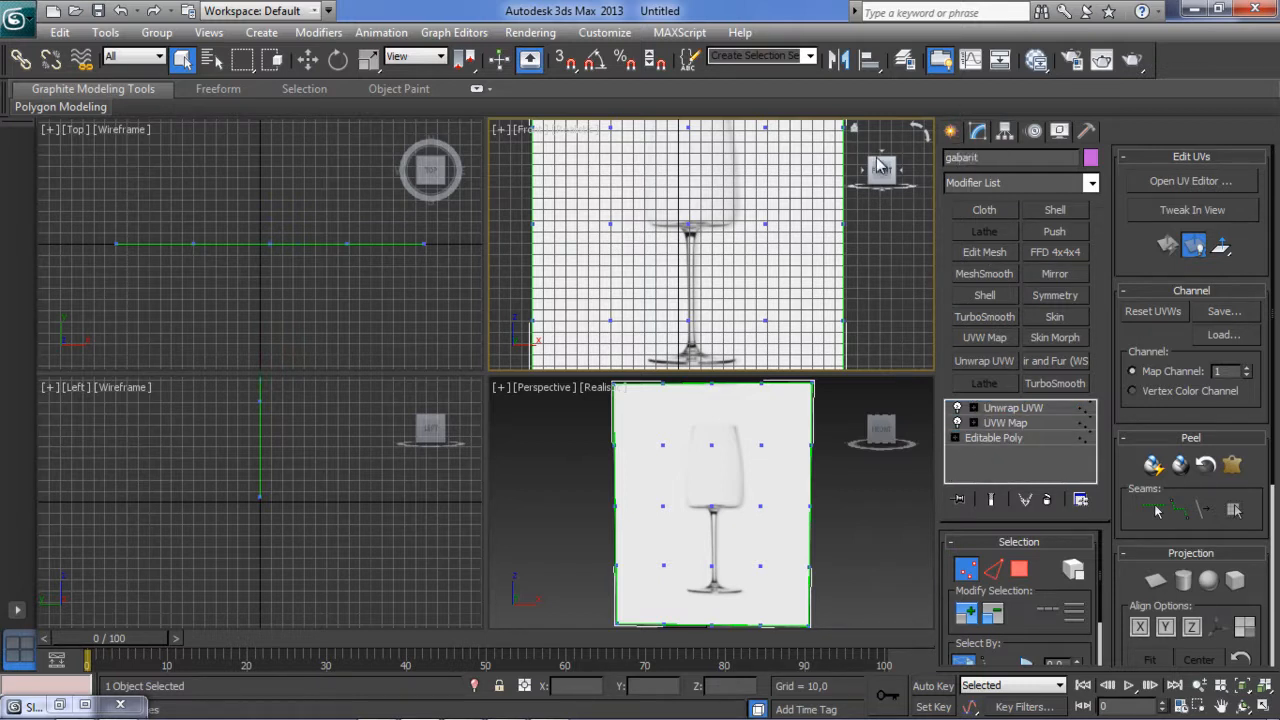
click(951, 133)
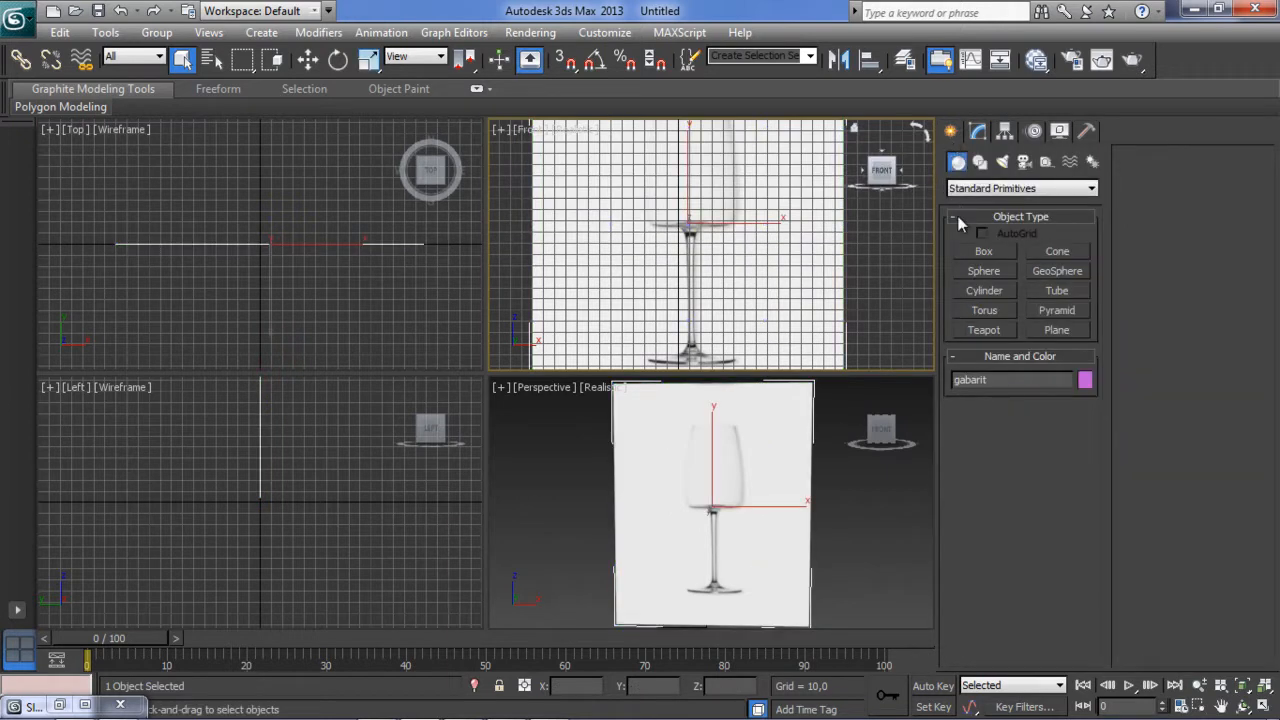
click(980, 163)
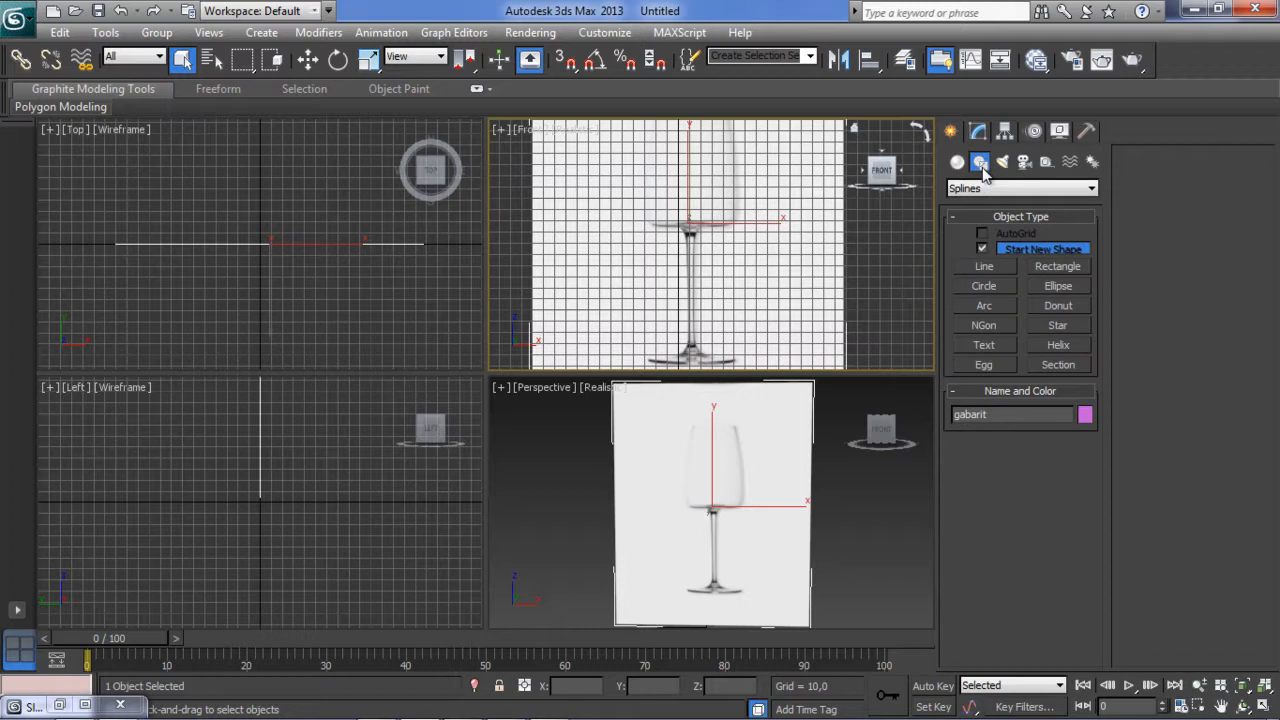
click(989, 267)
middle_drag(780, 280, 733, 317)
scroll(687, 268, up, 3)
key(alt+w)
middle_drag(542, 282, 571, 354)
scroll(563, 366, down, 3)
middle_drag(504, 410, 531, 331)
scroll(484, 376, up, 4)
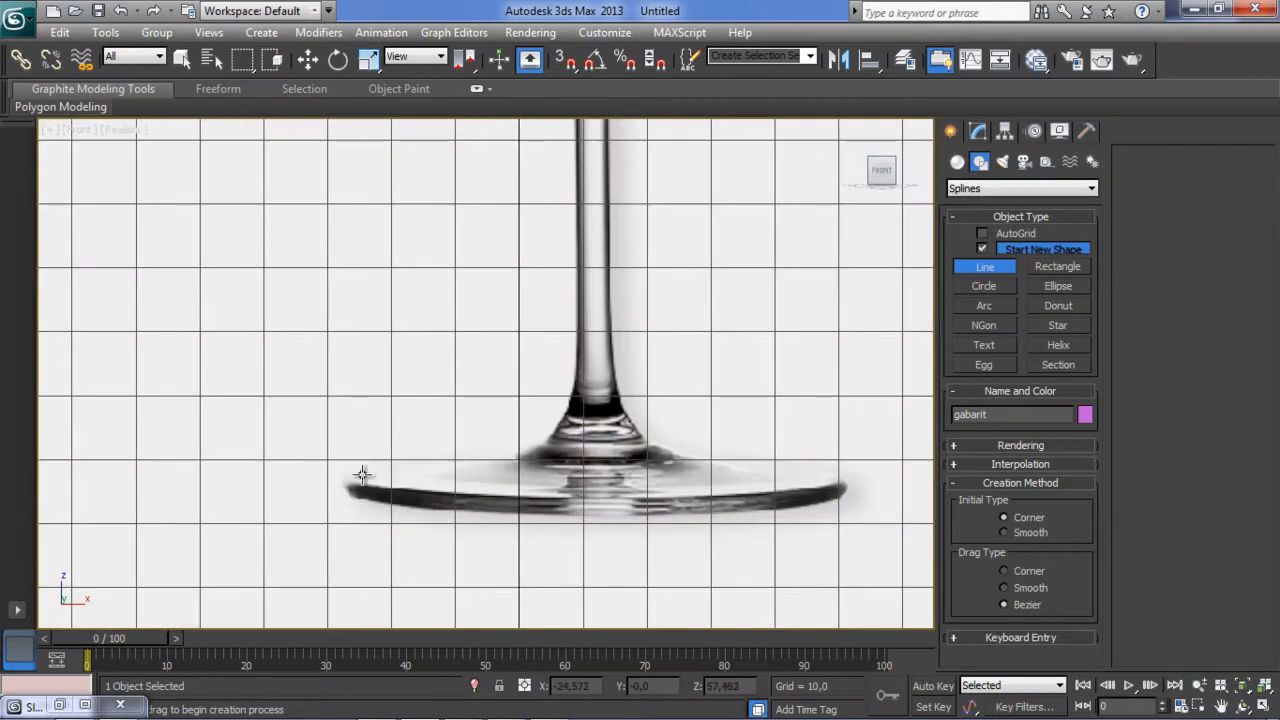
click(346, 497)
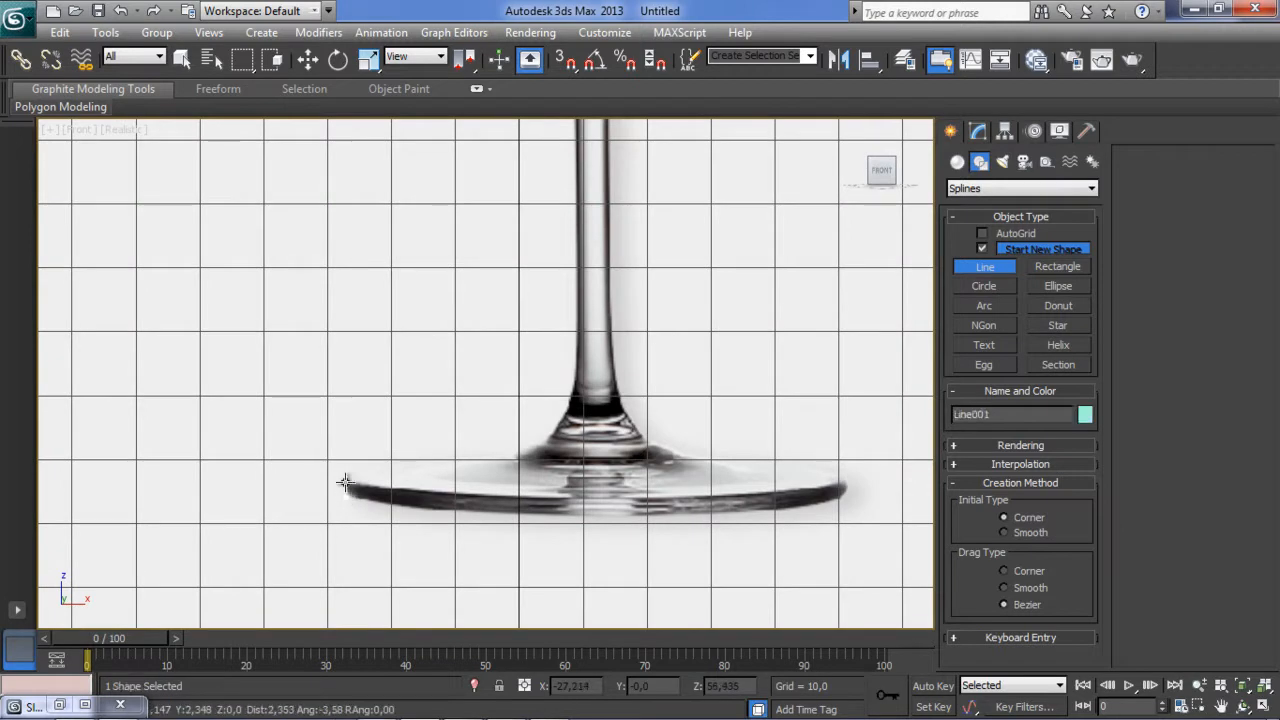
click(479, 462)
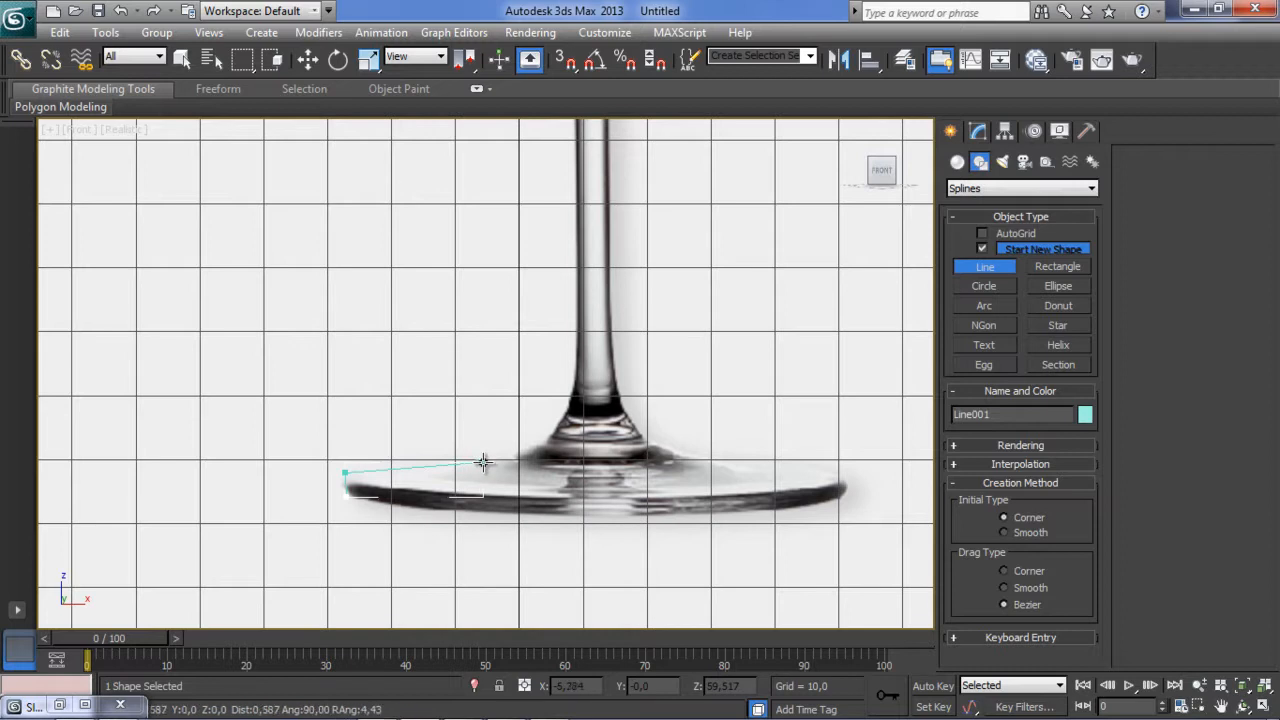
click(545, 445)
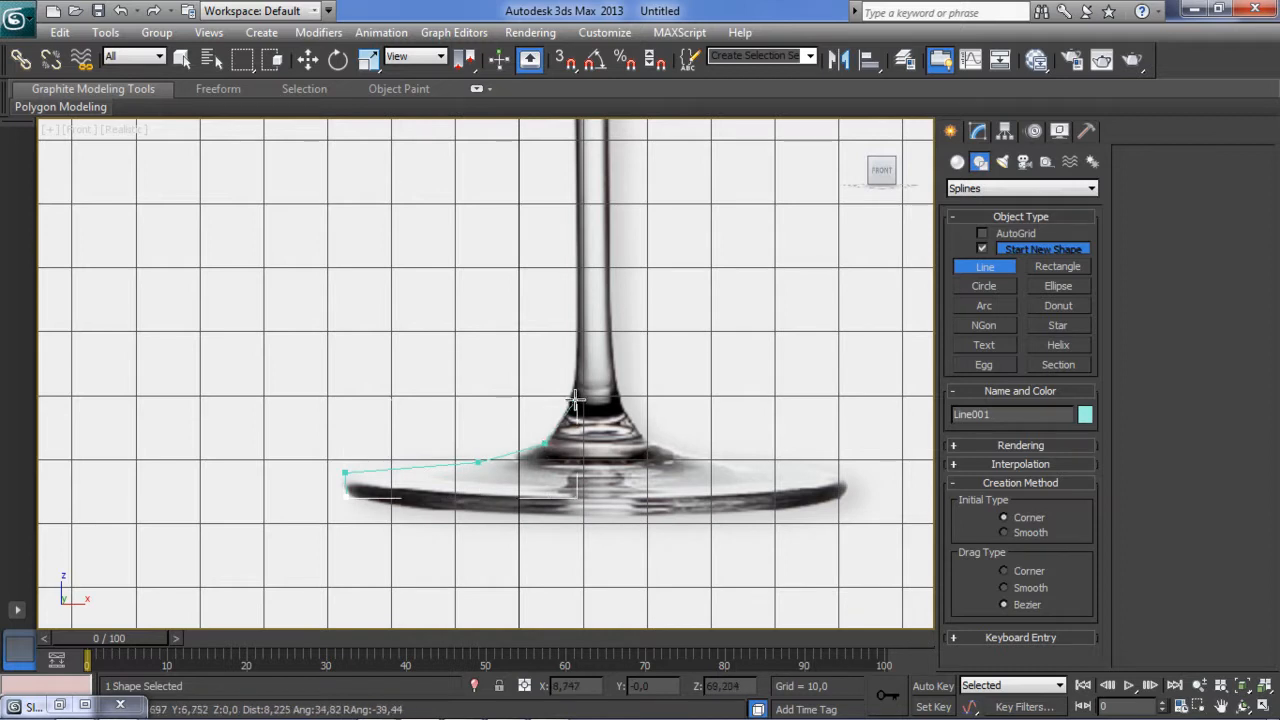
click(572, 395)
Continue the spline up the stem's left edge to where the stem flares into the bowl's underside.
scroll(594, 166, up, 4)
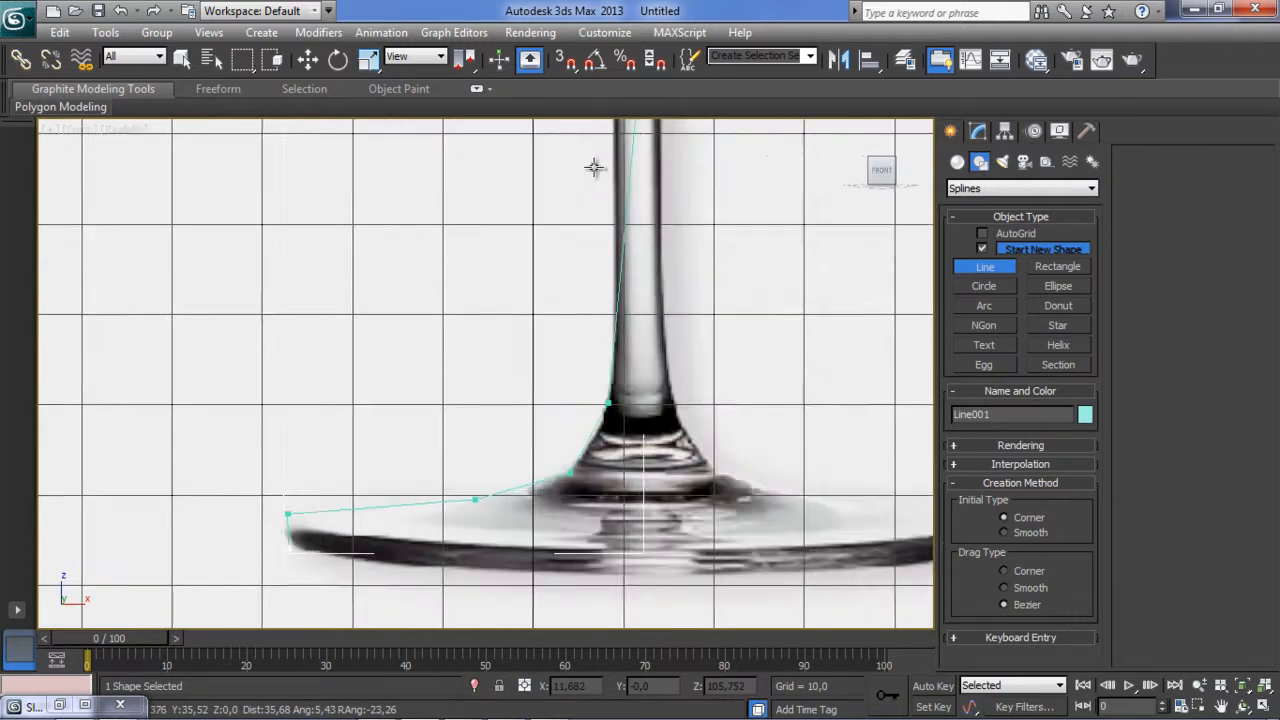
middle_drag(650, 182, 569, 420)
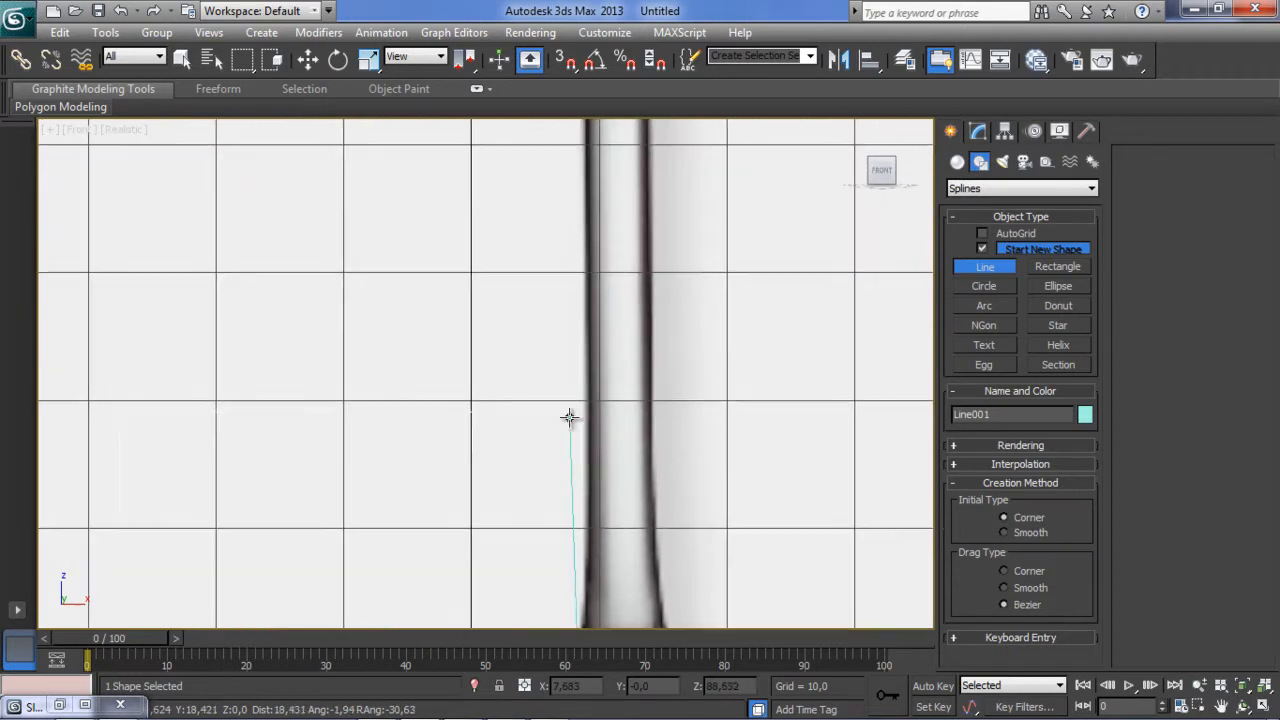
click(586, 432)
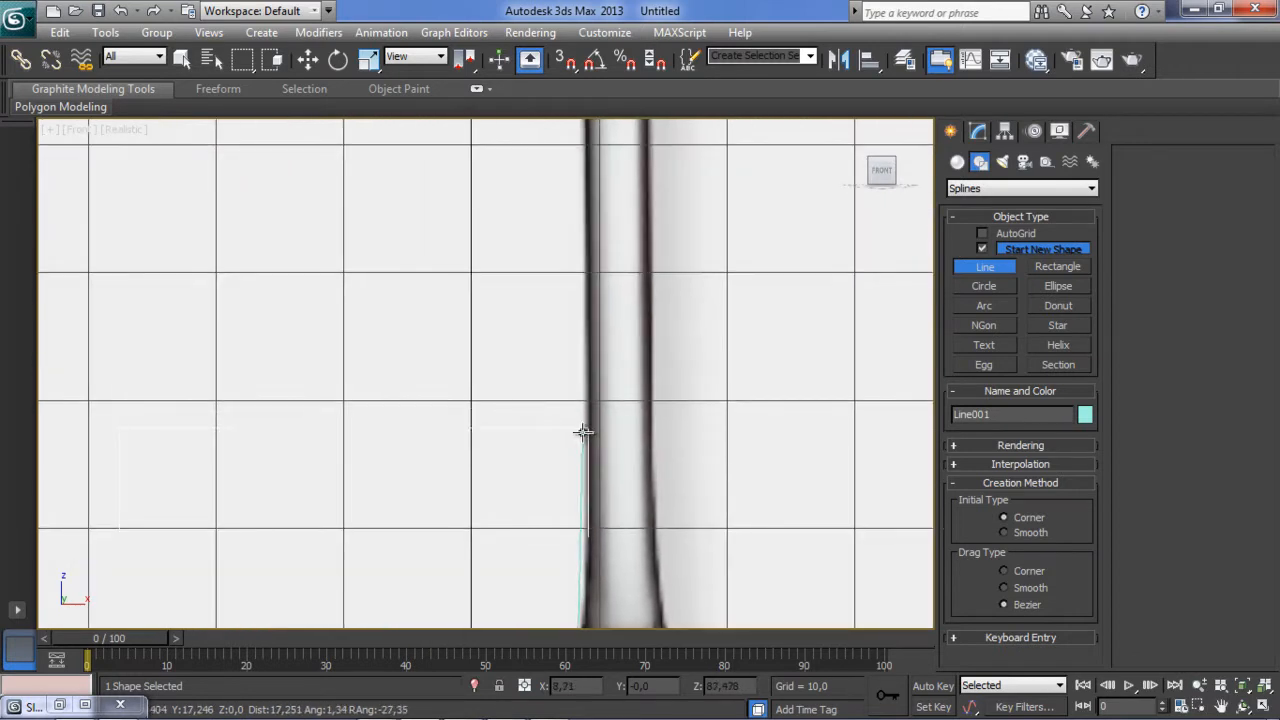
middle_drag(588, 206, 566, 434)
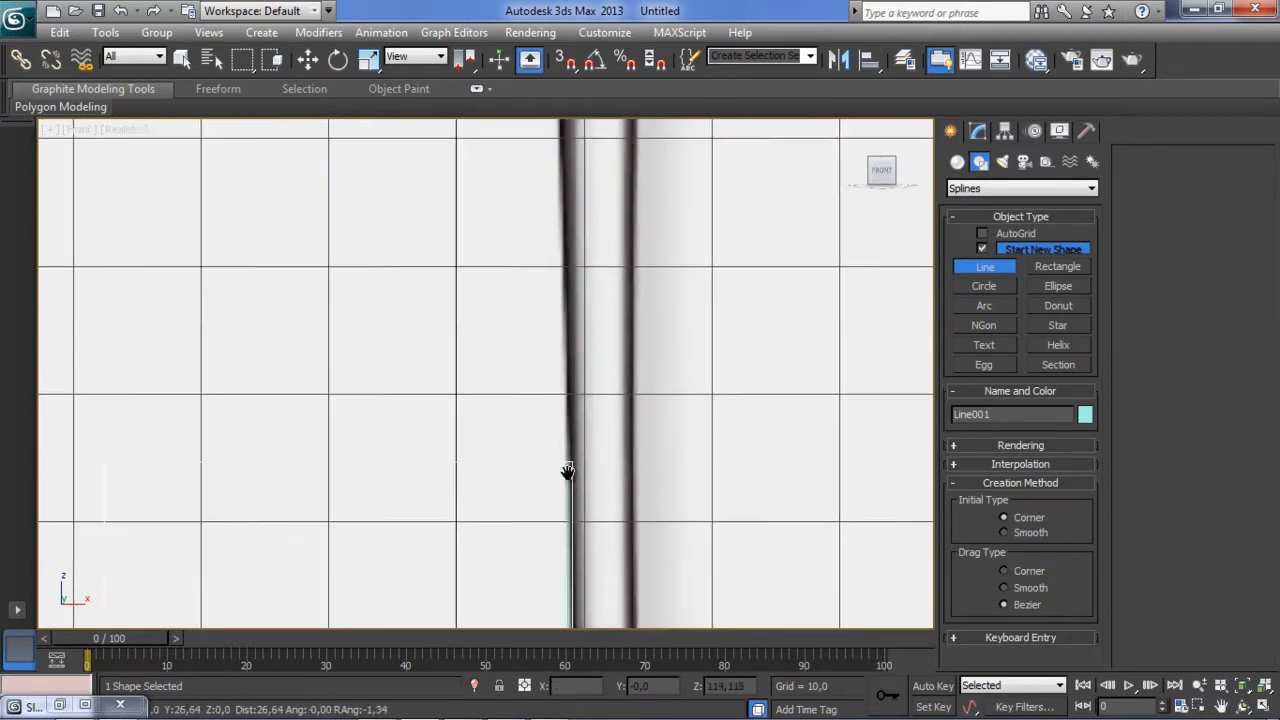
middle_drag(563, 320, 554, 405)
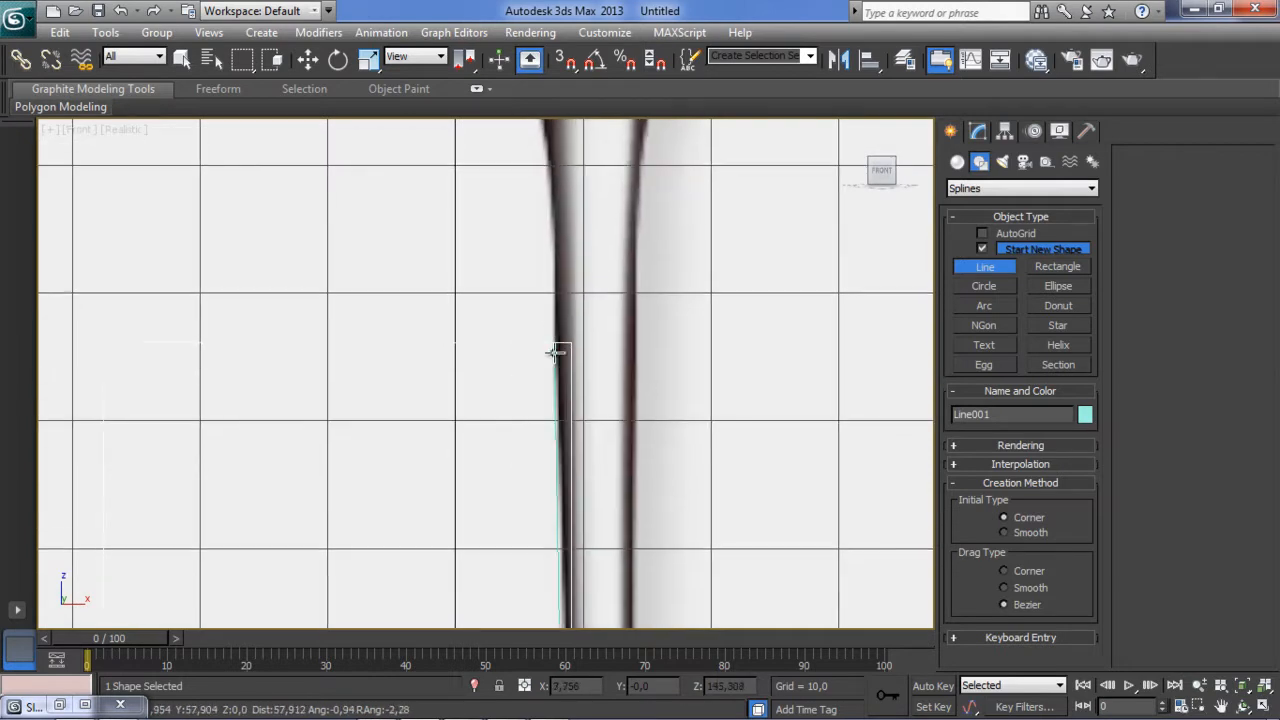
click(551, 220)
middle_drag(561, 188, 571, 500)
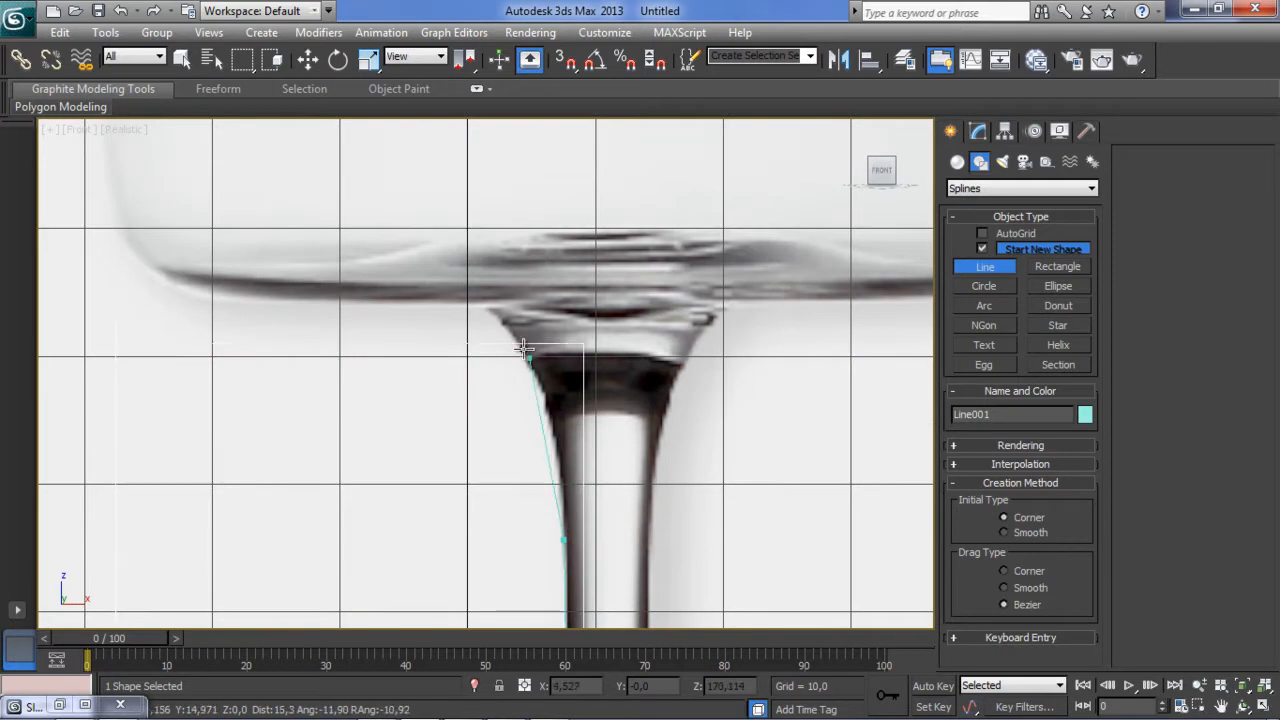
click(481, 305)
Continue the spline along the bowl's underside and around its lower left corner.
middle_drag(231, 332, 437, 397)
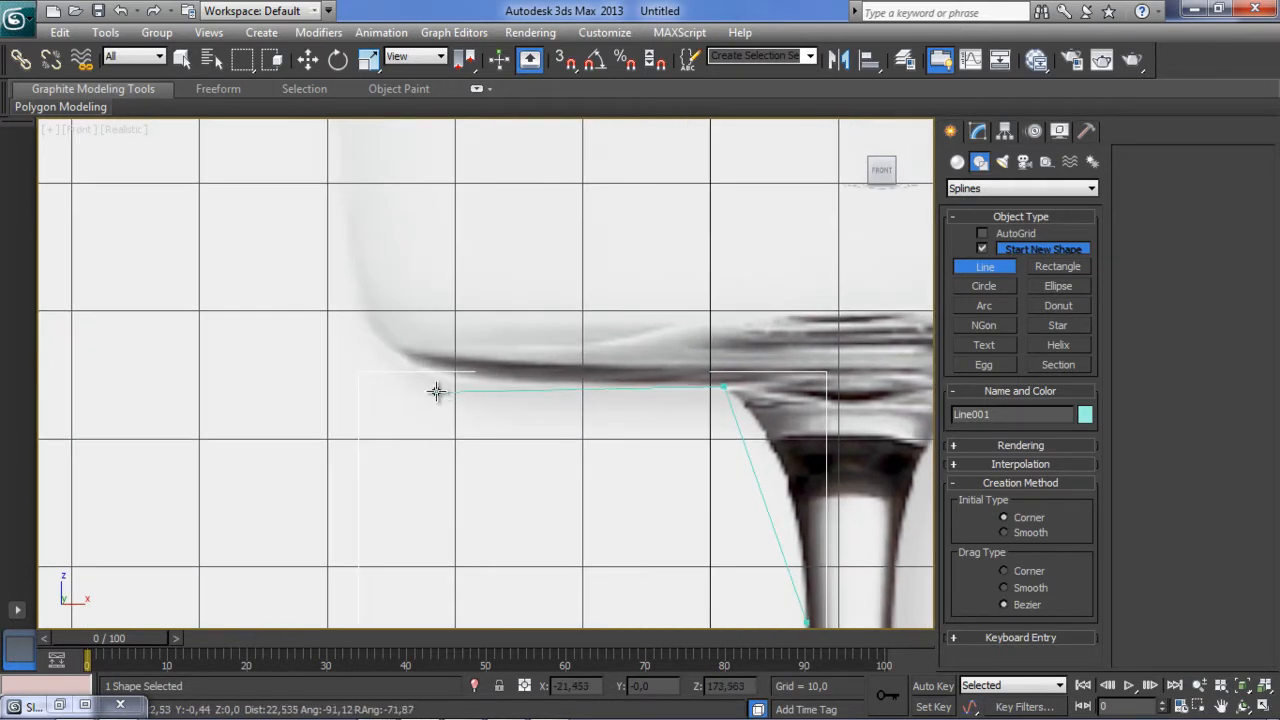
click(470, 383)
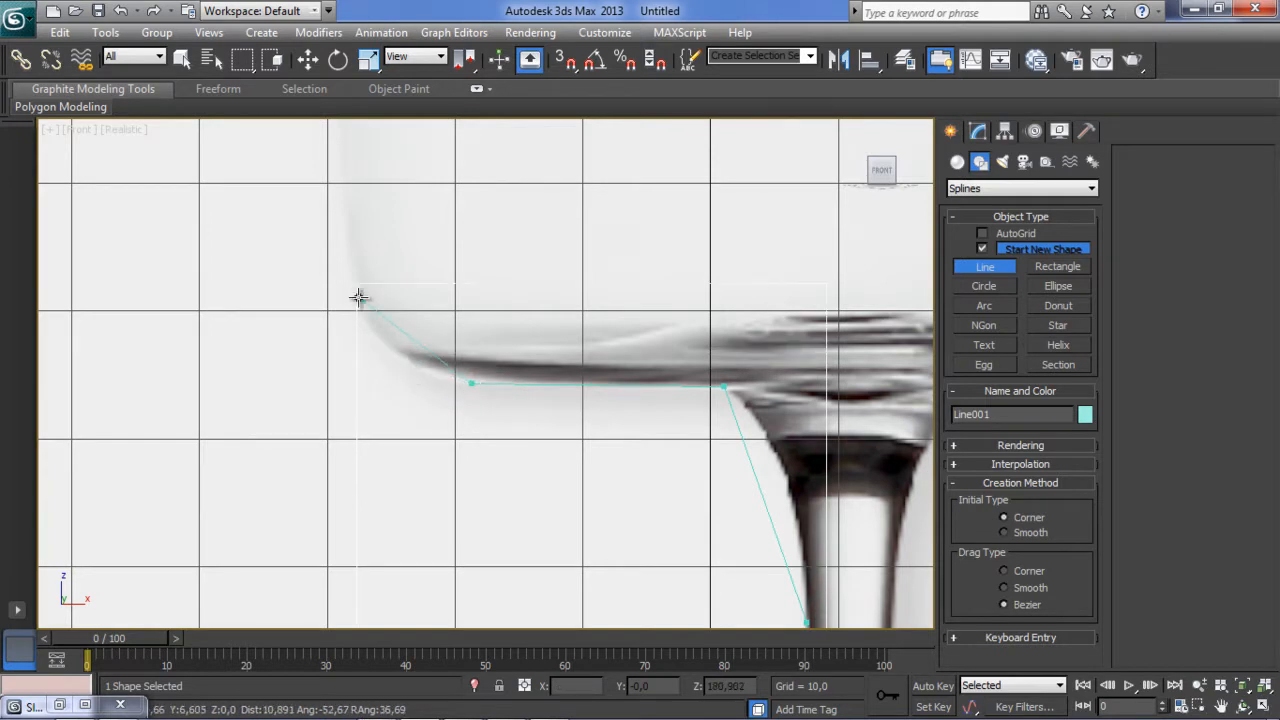
middle_drag(353, 282, 423, 543)
click(423, 543)
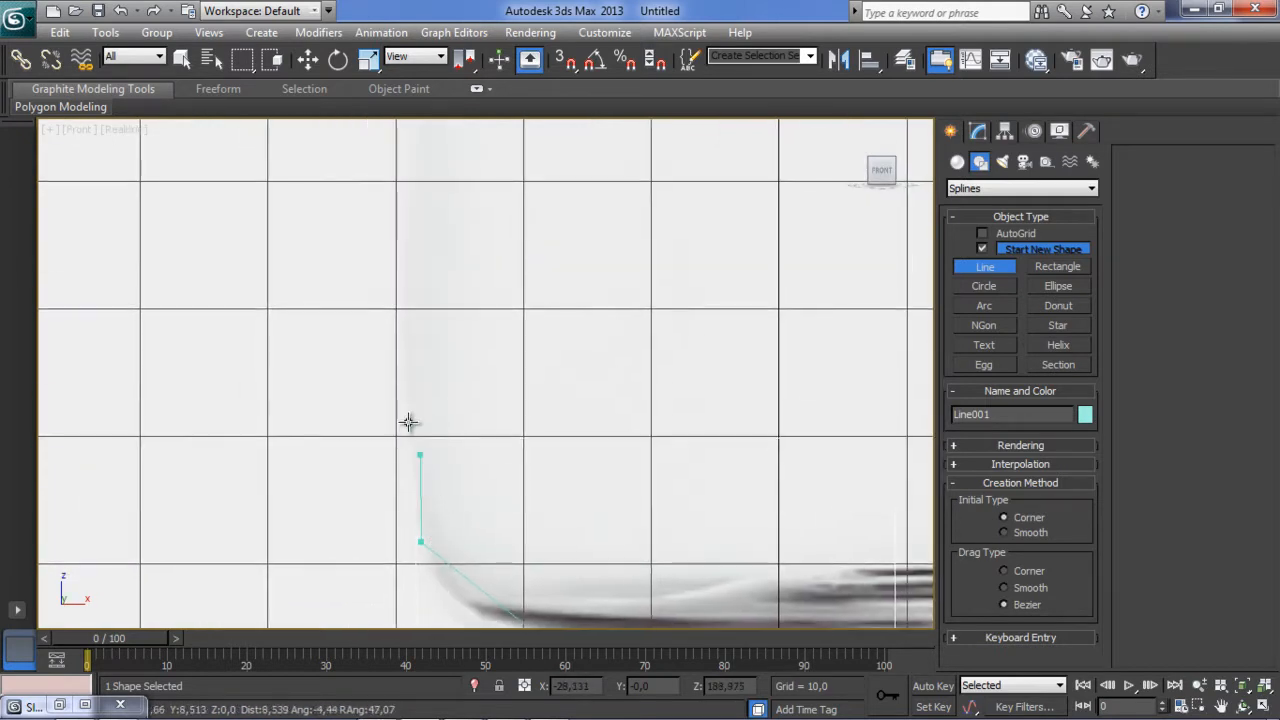
Continue the spline up the bowl's left wall to the rim and finish the line there.
middle_drag(429, 363, 406, 520)
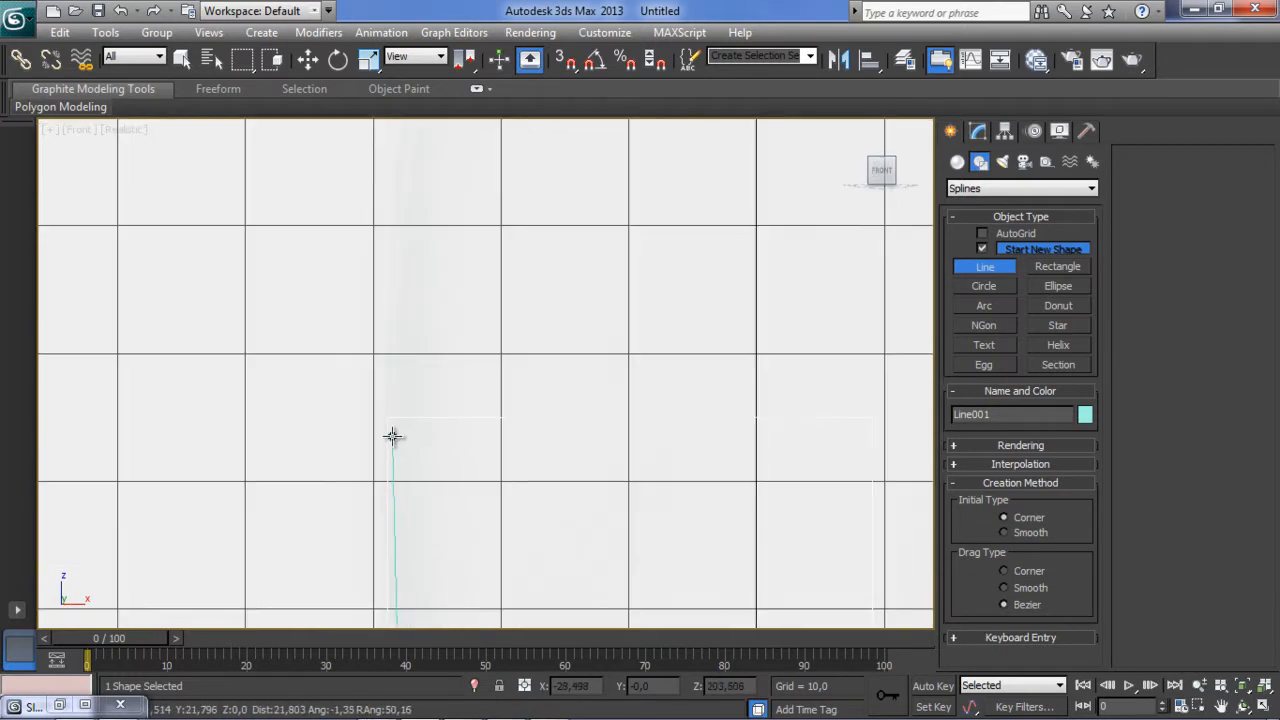
scroll(400, 429, down, 5)
middle_drag(429, 423, 423, 577)
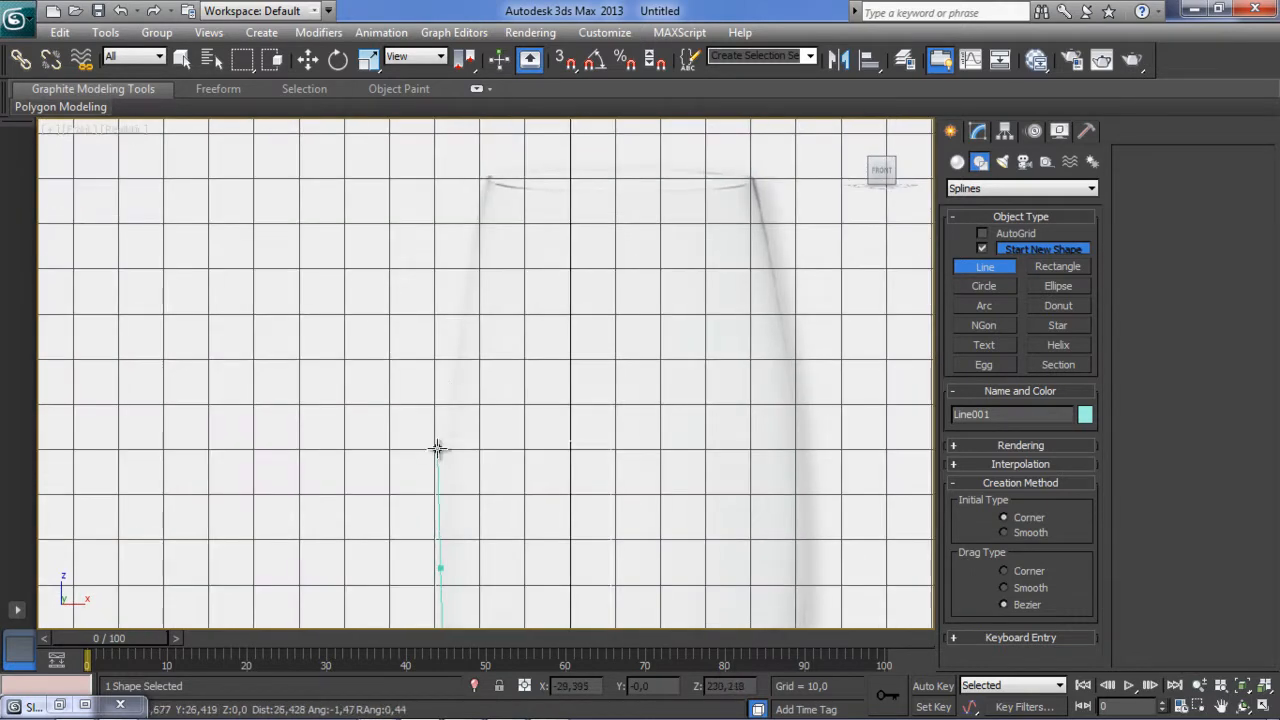
click(452, 373)
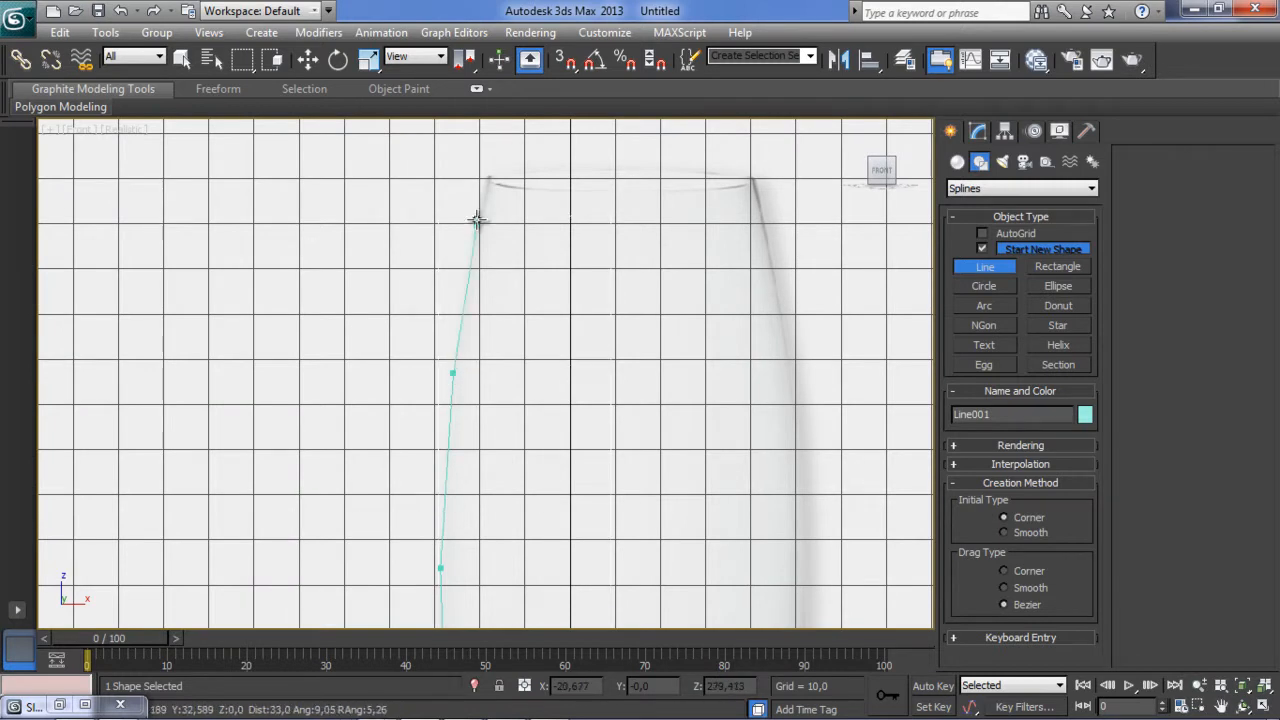
click(489, 177)
right_click(488, 176)
middle_drag(531, 385, 480, 306)
scroll(491, 403, down, 3)
middle_drag(524, 529, 488, 352)
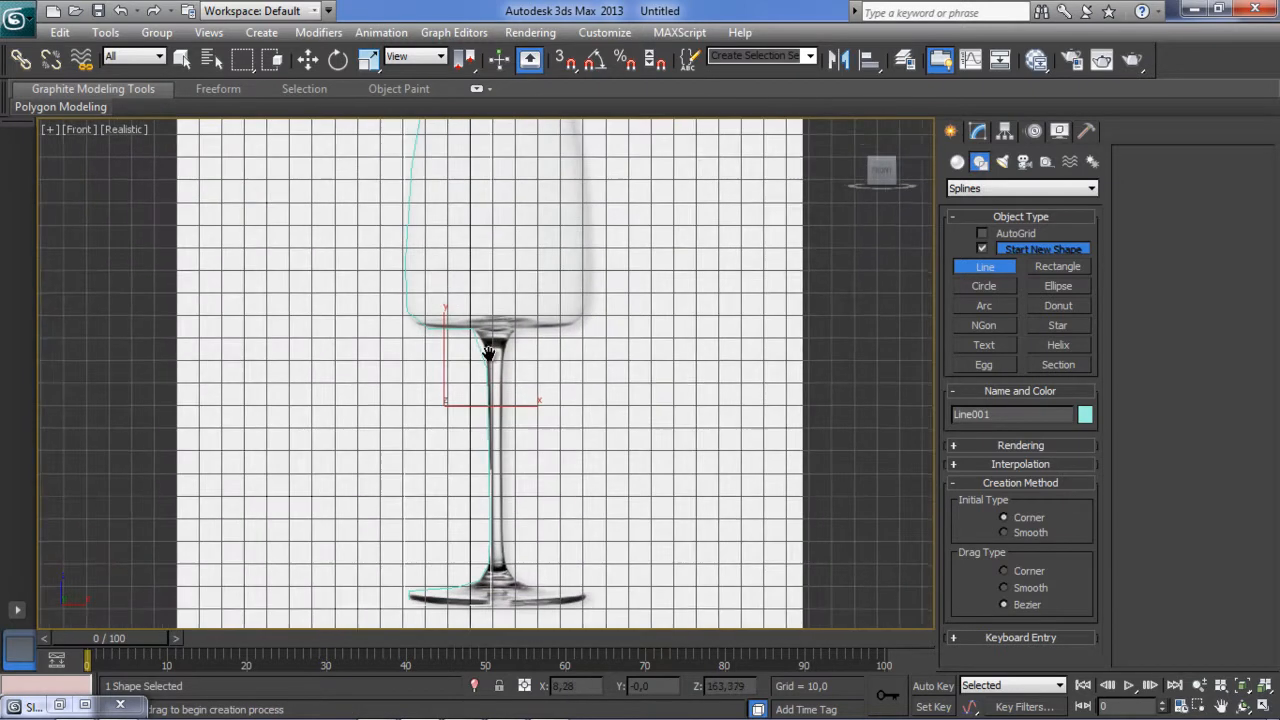
scroll(466, 449, up, 5)
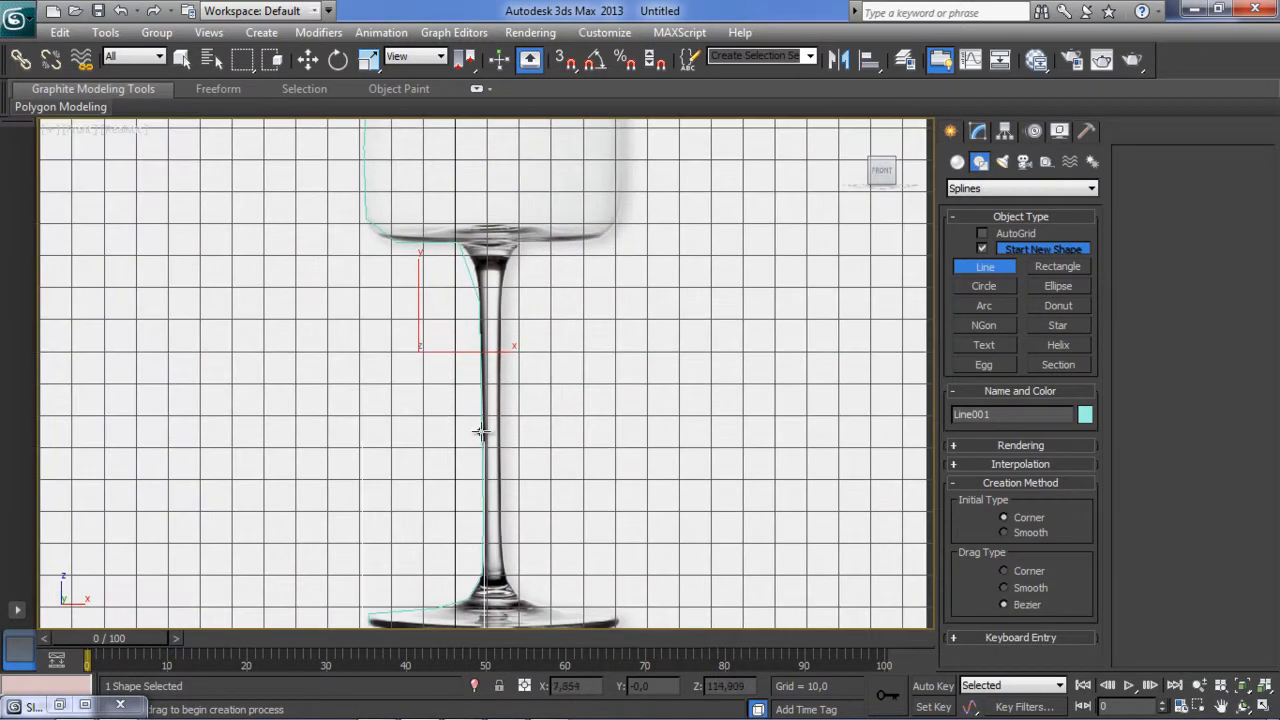
scroll(481, 431, up, 3)
right_click(546, 399)
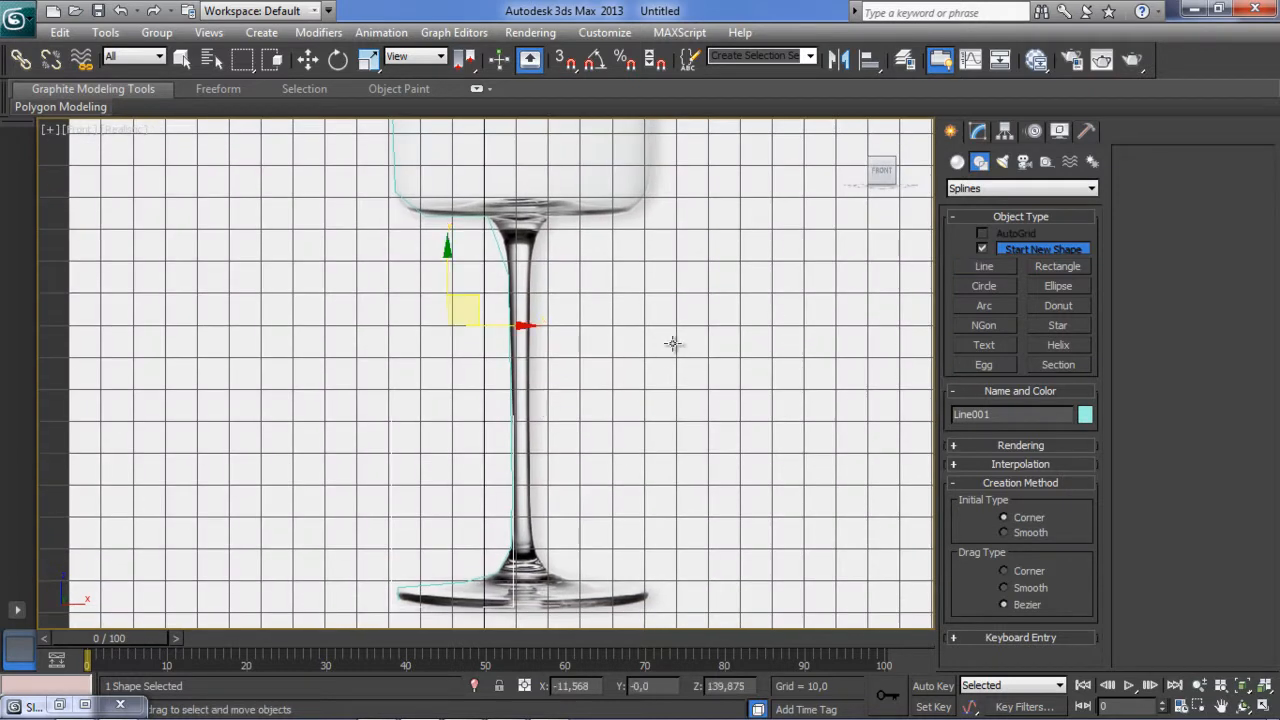
Convert the spline vertex at the foot's upper outer edge to Bezier and shorten its handle for a slightly rounded edge.
click(978, 133)
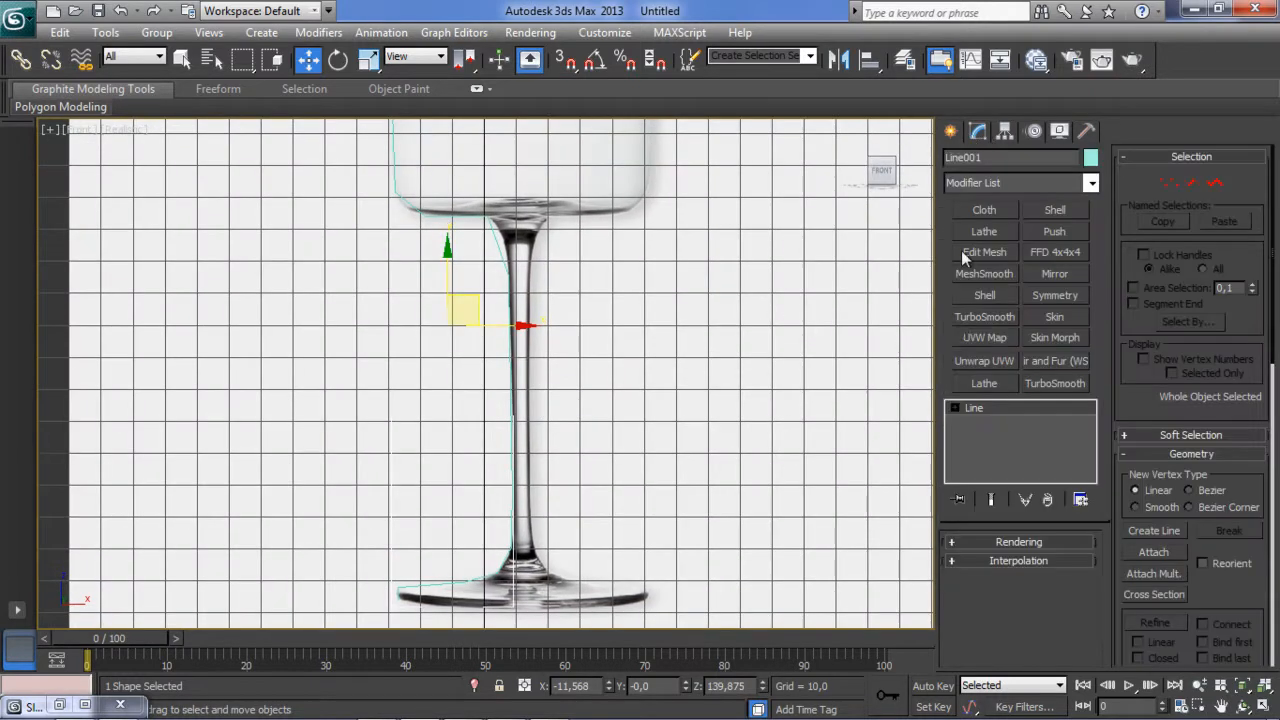
click(955, 408)
click(1005, 428)
scroll(686, 357, up, 4)
middle_drag(509, 477, 506, 405)
scroll(440, 430, up, 2)
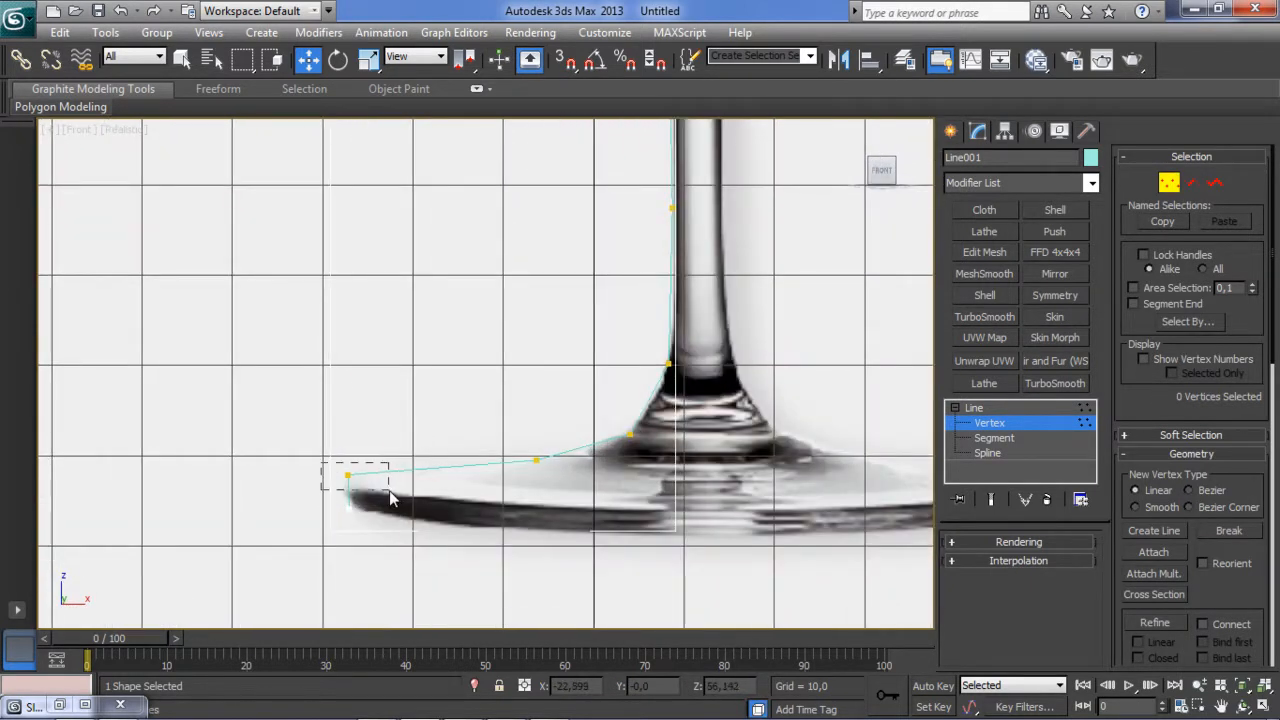
drag(389, 492, 390, 493)
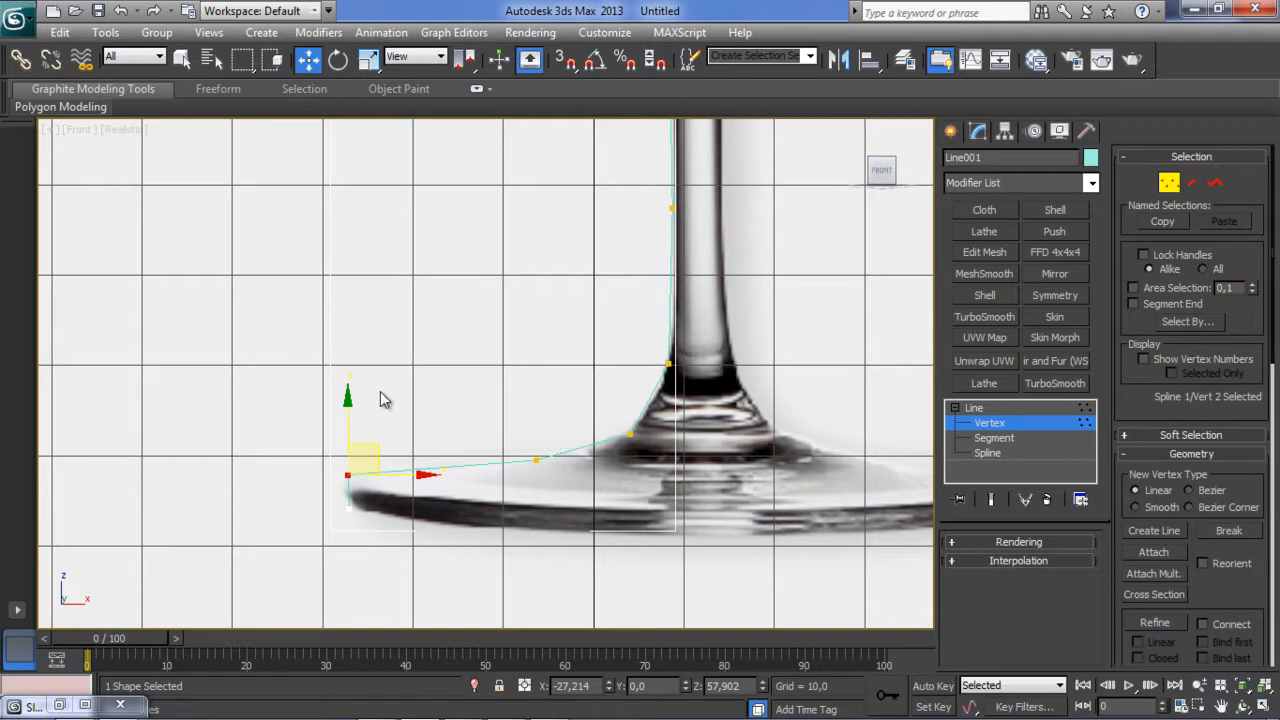
right_click(355, 477)
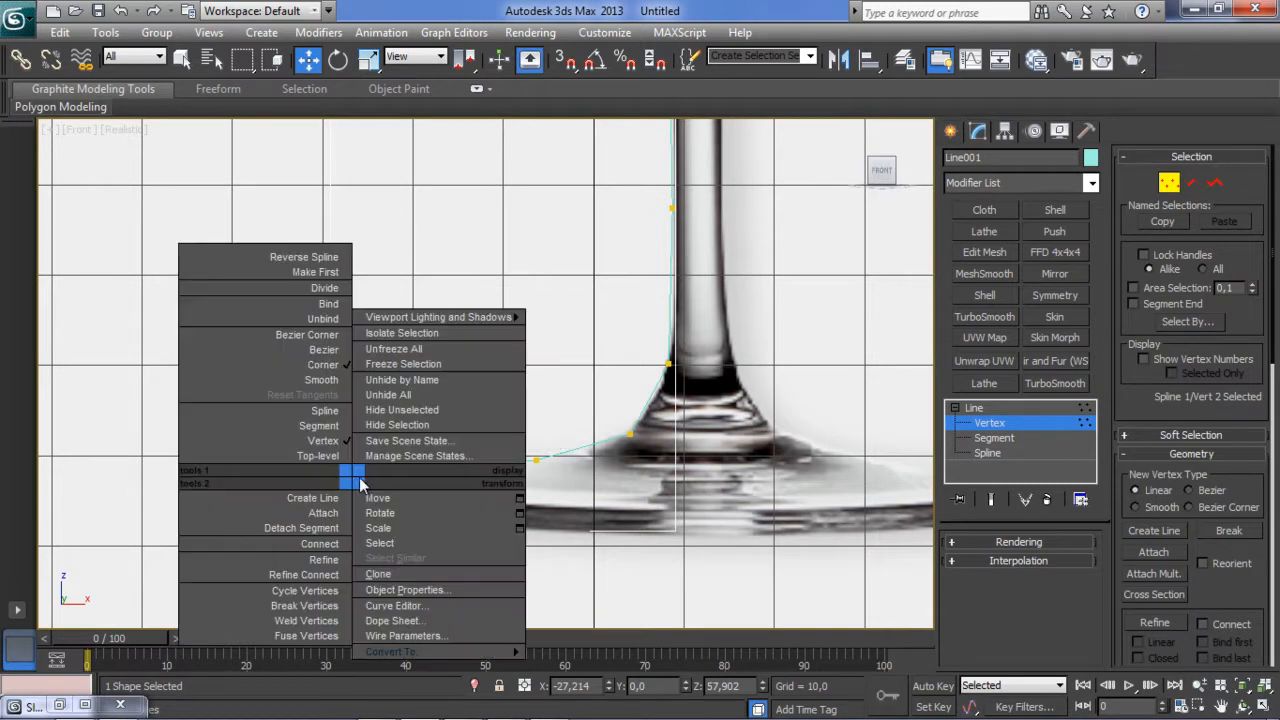
click(334, 354)
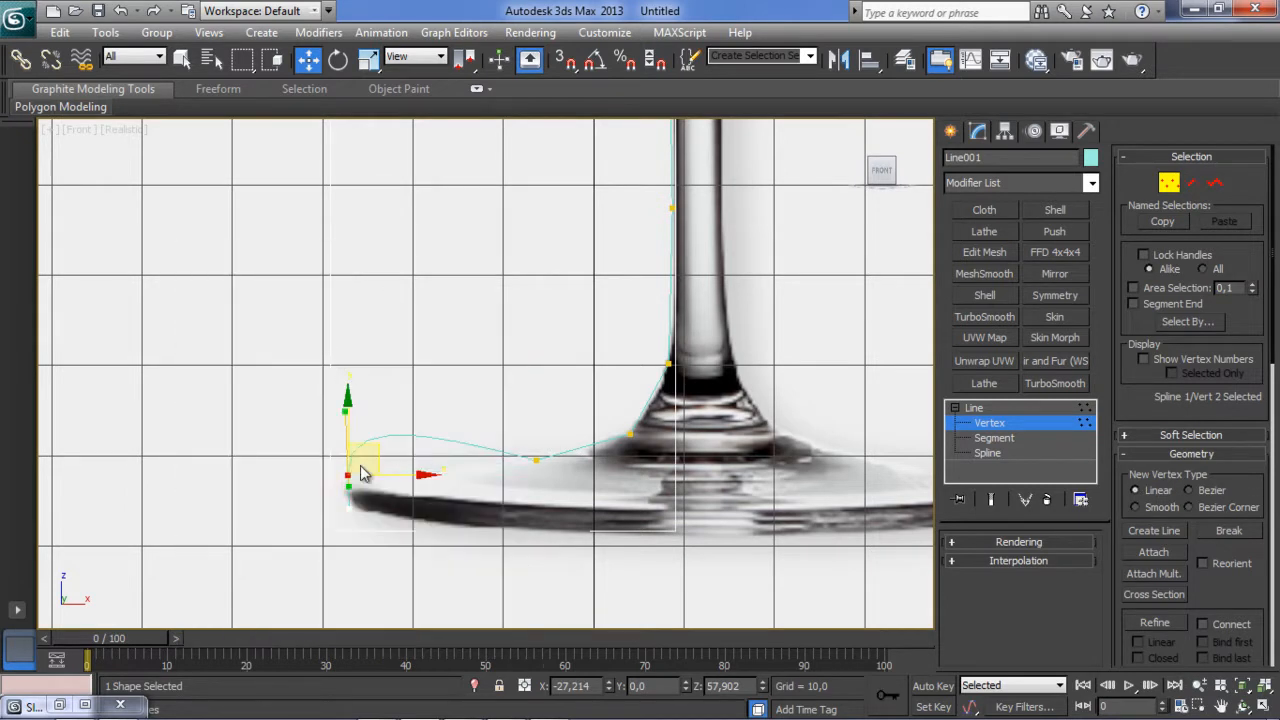
mouse_move(355, 477)
mouse_down()
mouse_move(346, 427)
mouse_move(342, 458)
mouse_up()
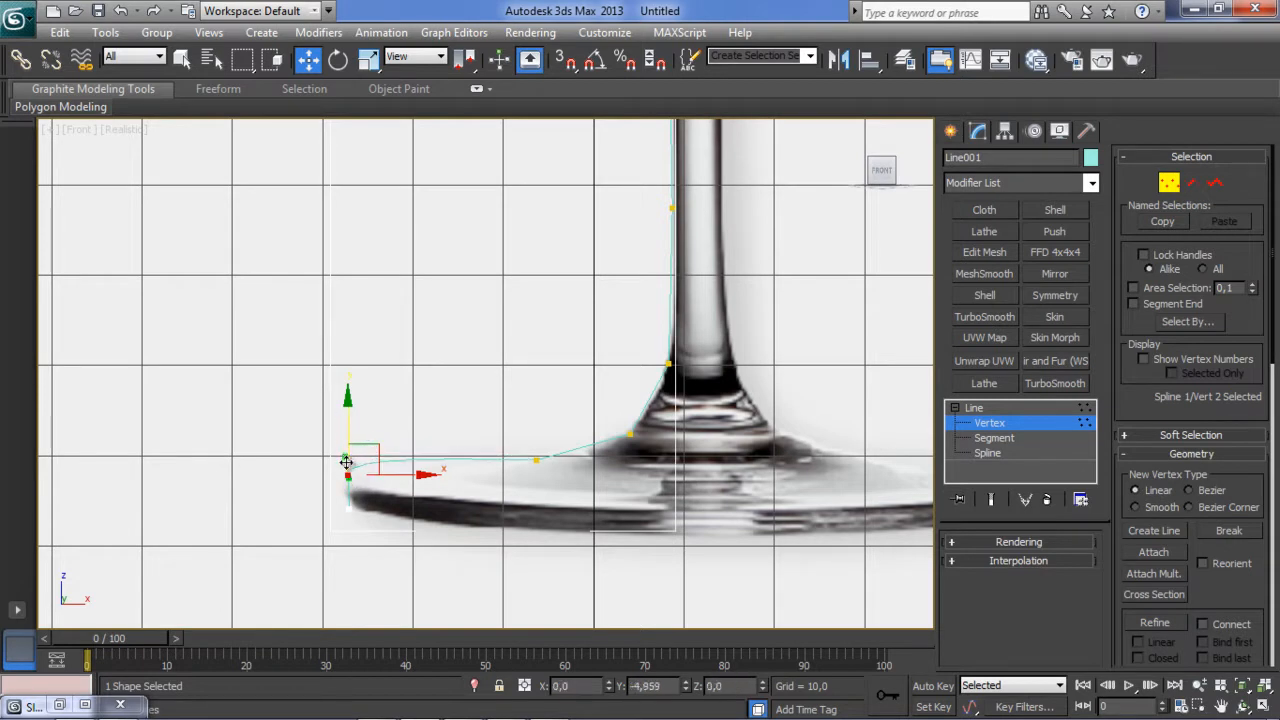
drag(348, 482, 371, 457)
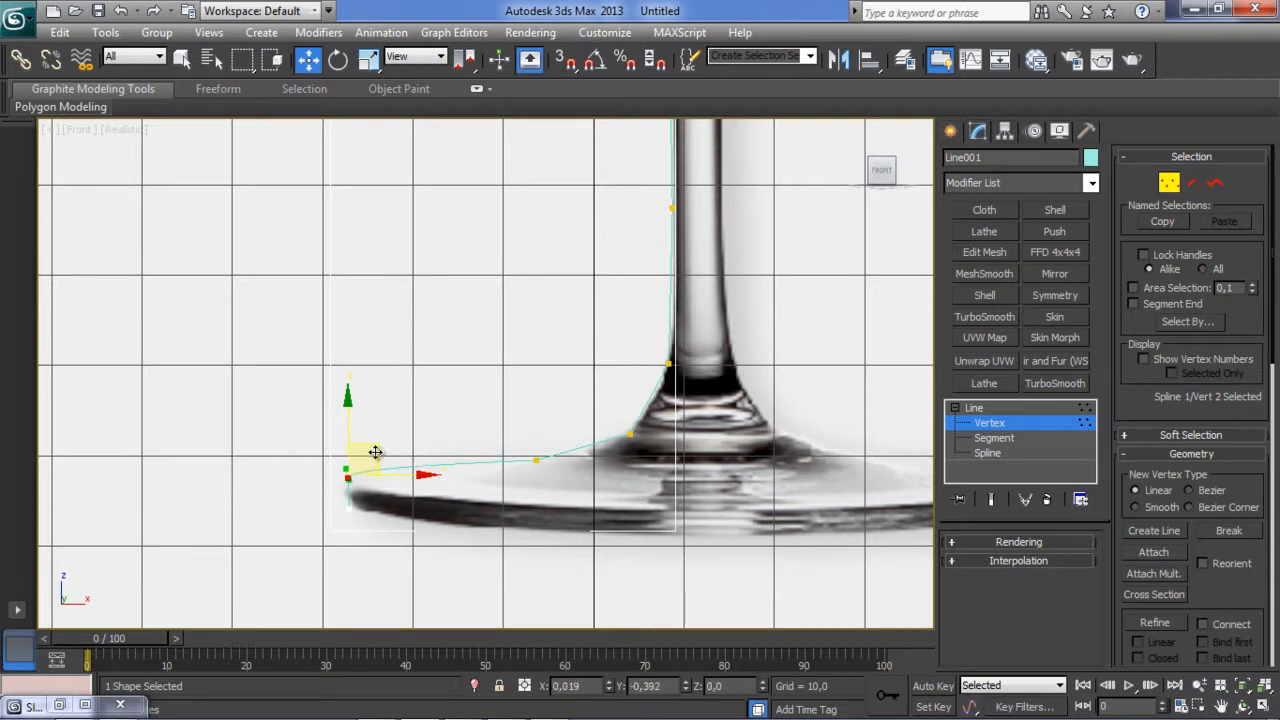
Convert the three spline vertices from the foot's upper surface to the stem base to Bezier.
click(536, 460)
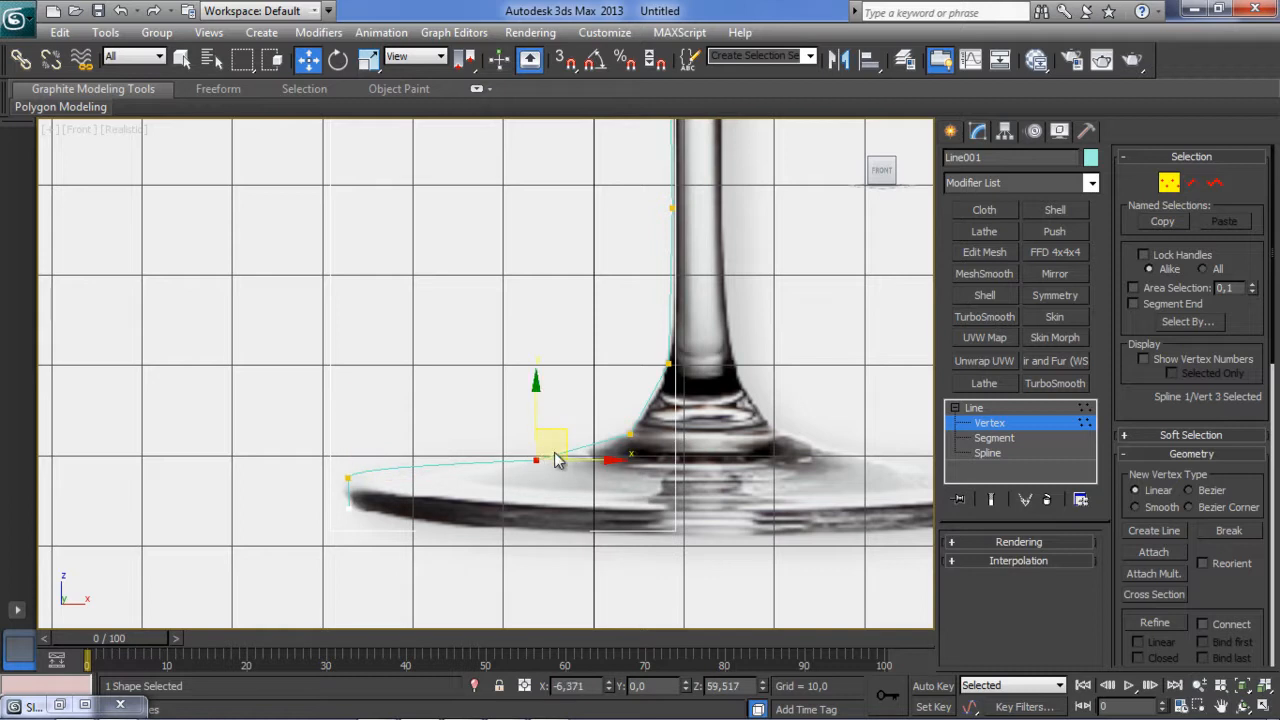
ctrl+click(634, 432)
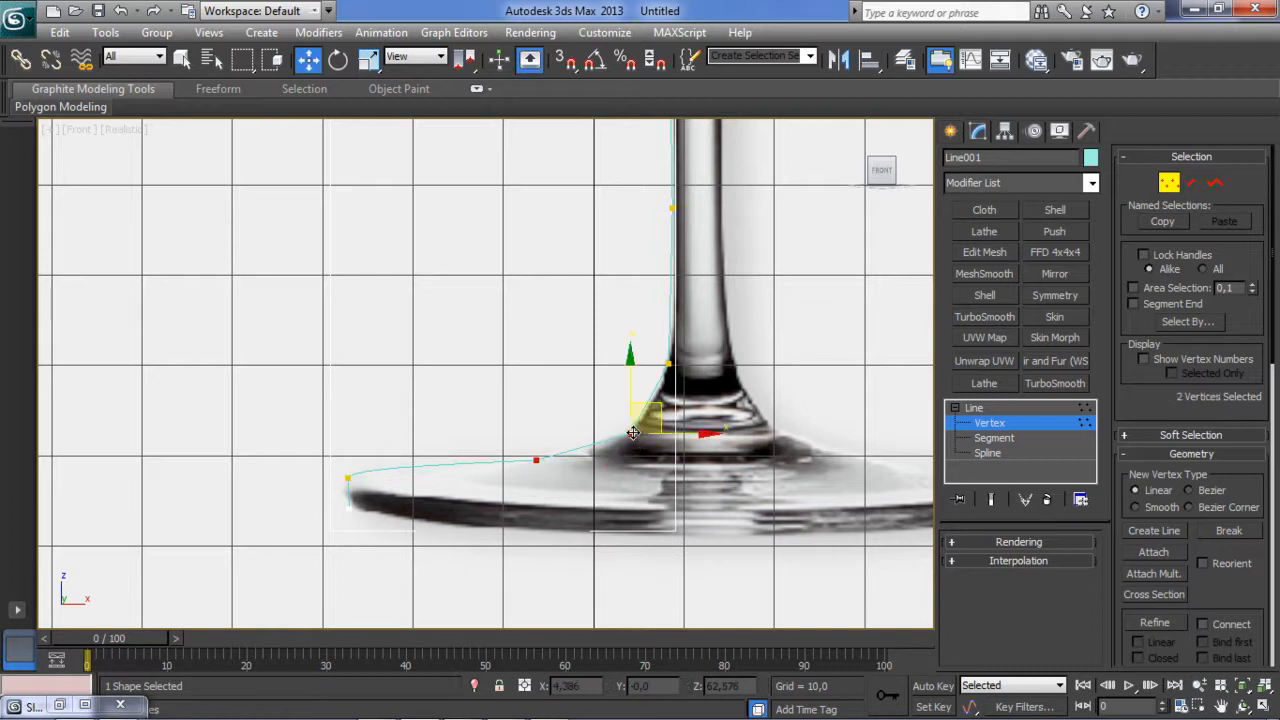
right_click(668, 363)
click(643, 246)
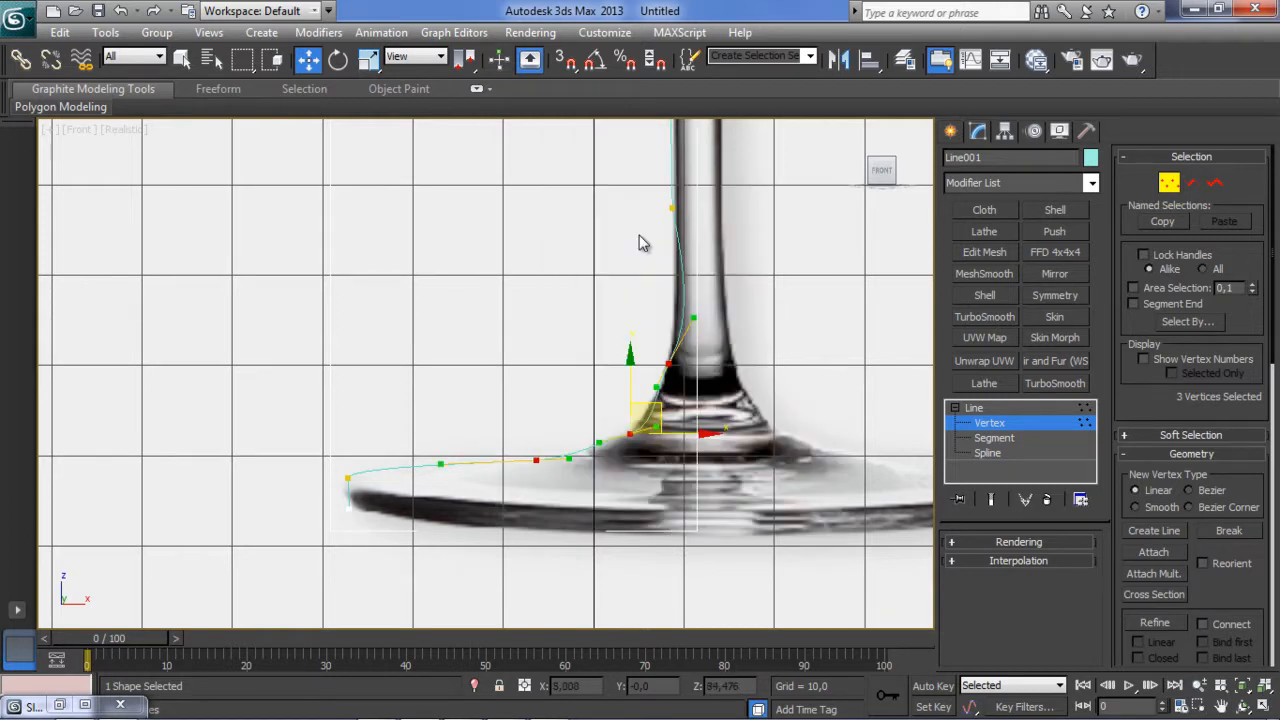
Reposition the vertex on the foot's upper surface and adjust the neighbouring Bezier handles to follow the reference contour towards the stem.
scroll(534, 477, up, 3)
middle_drag(477, 477, 543, 464)
drag(570, 461, 540, 466)
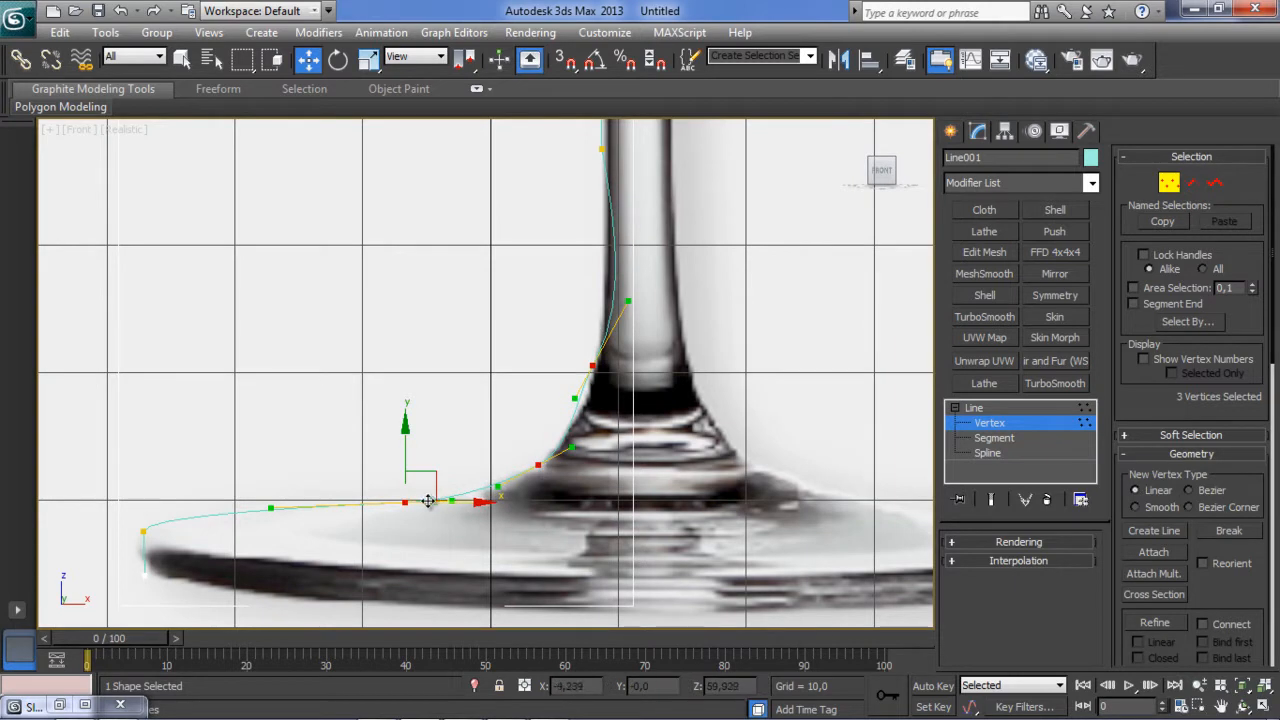
drag(406, 505, 467, 500)
click(604, 459)
drag(598, 455, 544, 457)
Align the stem-base vertex and its handle with the stem's edge and shift the vertex below it slightly outwards.
click(598, 360)
middle_drag(611, 332, 575, 382)
drag(597, 349, 566, 351)
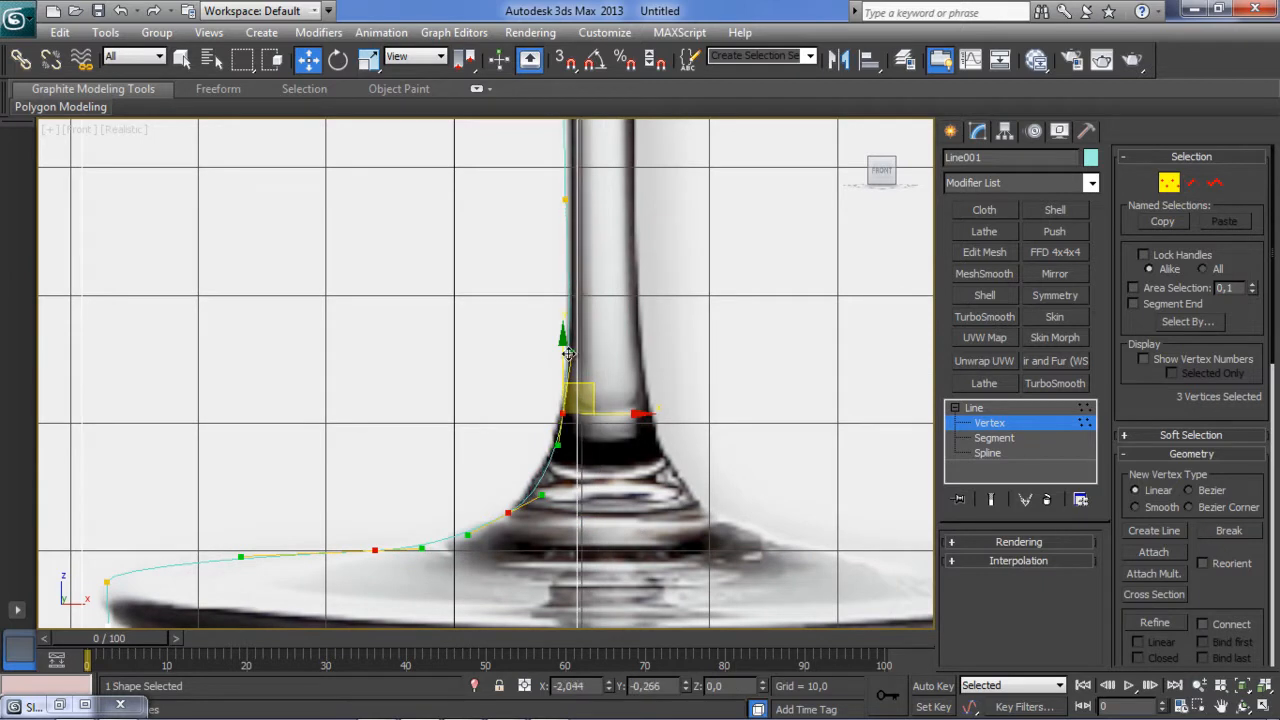
click(508, 513)
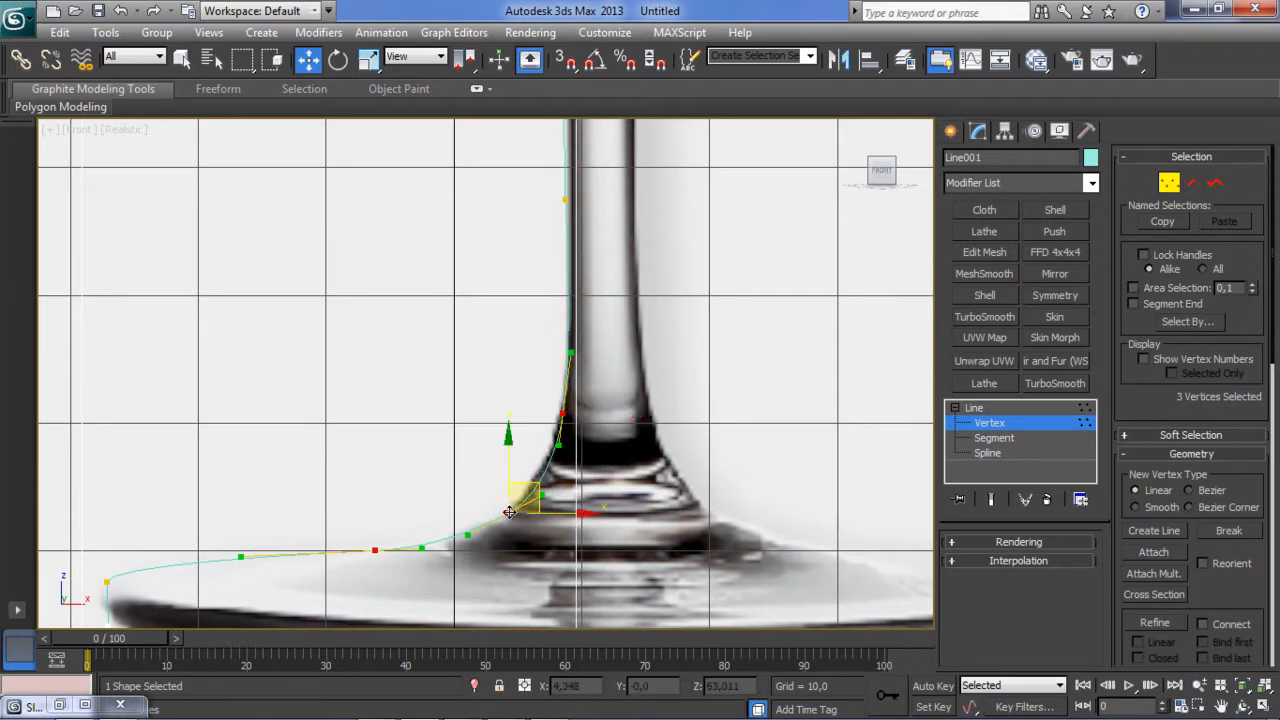
drag(555, 516, 546, 518)
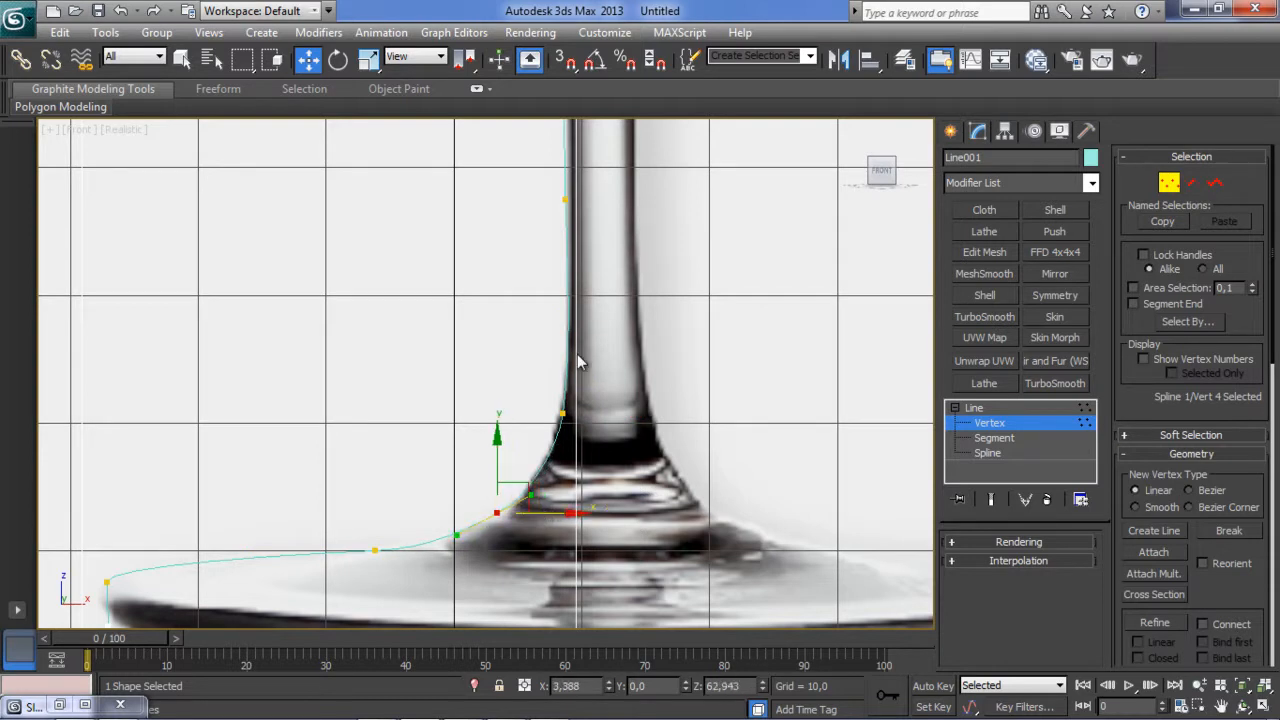
Convert the two spline vertices at the stem's upper end and bowl junction to Bezier and adjust the junction handle.
middle_drag(584, 262, 576, 454)
middle_drag(557, 348, 552, 538)
scroll(525, 361, down, 2)
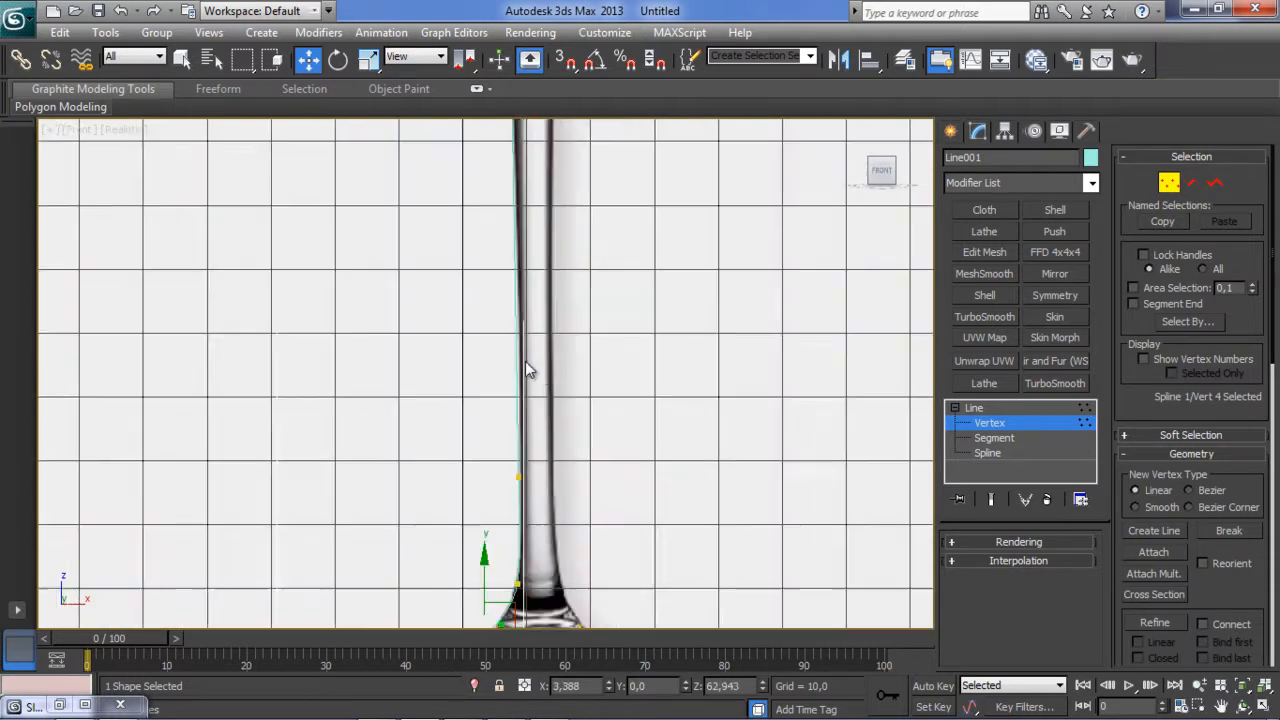
middle_drag(544, 318, 548, 461)
middle_drag(496, 336, 497, 443)
middle_drag(497, 337, 505, 408)
click(522, 371)
ctrl+click(479, 256)
right_click(474, 254)
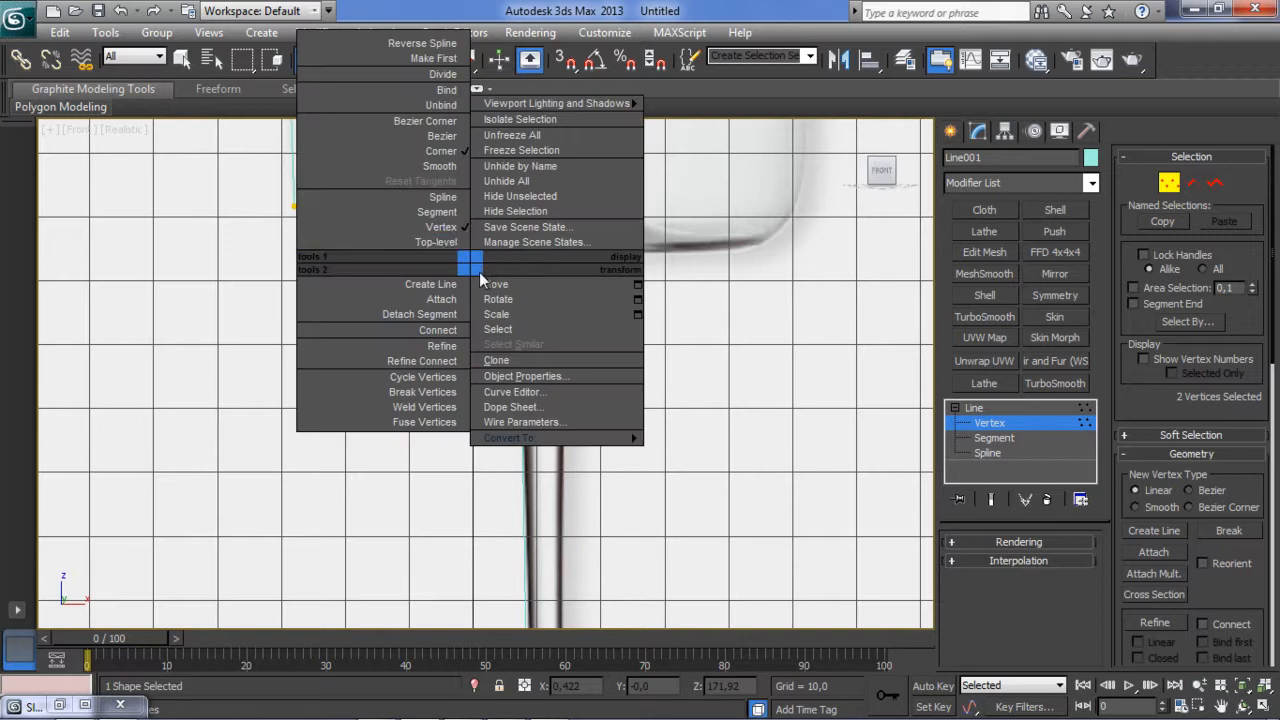
click(440, 140)
drag(467, 215, 442, 239)
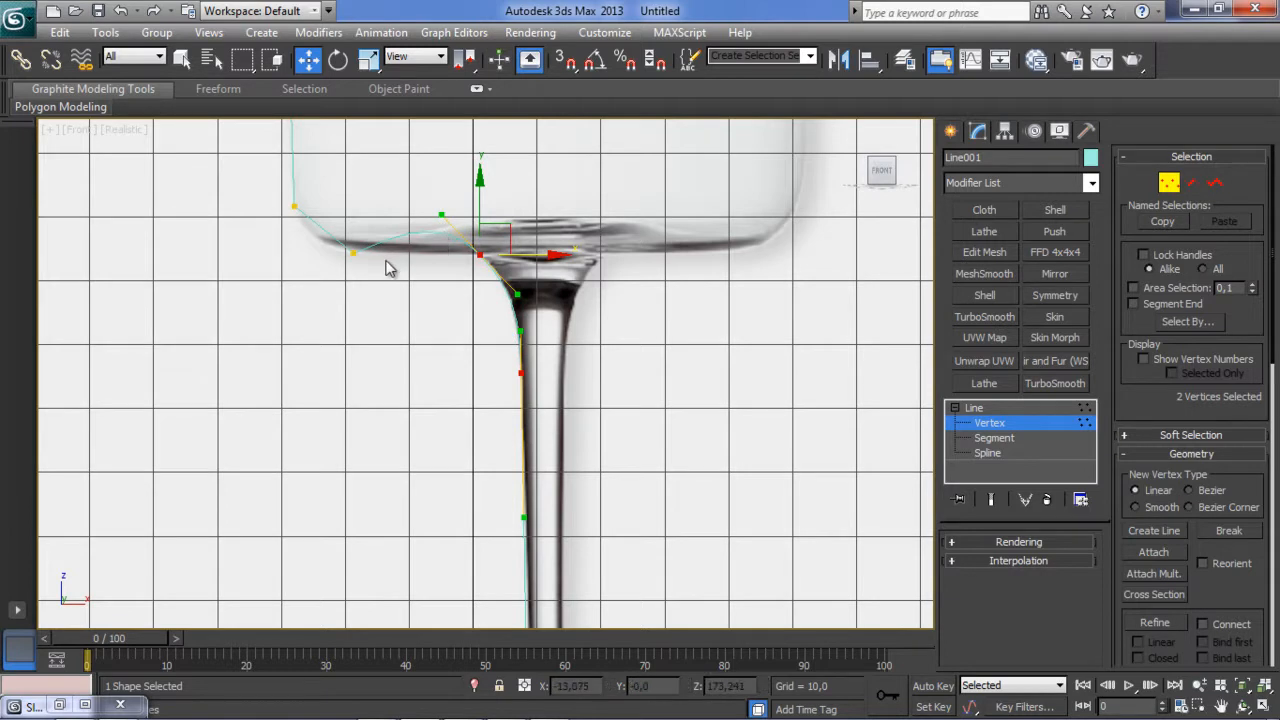
Convert the two vertices at the bowl's lower left corner to Bezier and lengthen the handle of the one on the underside.
middle_drag(371, 274, 591, 363)
click(547, 370)
drag(509, 357, 594, 262)
right_click(553, 321)
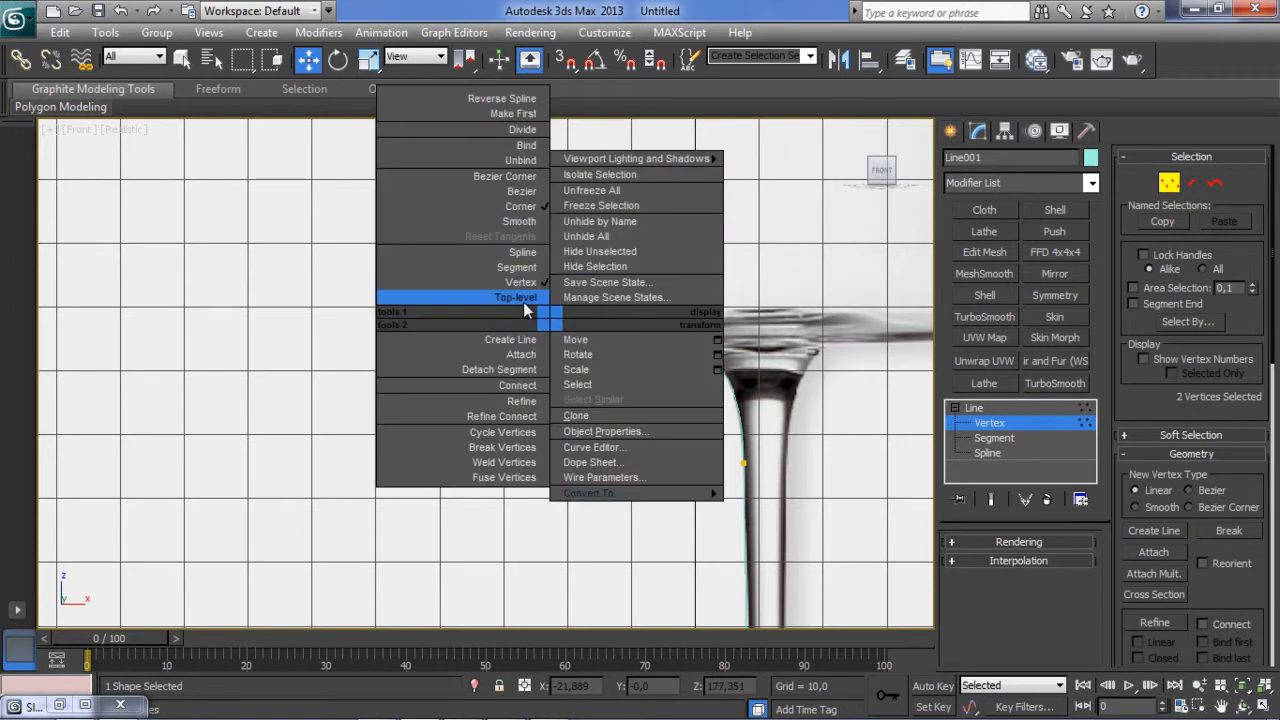
click(524, 192)
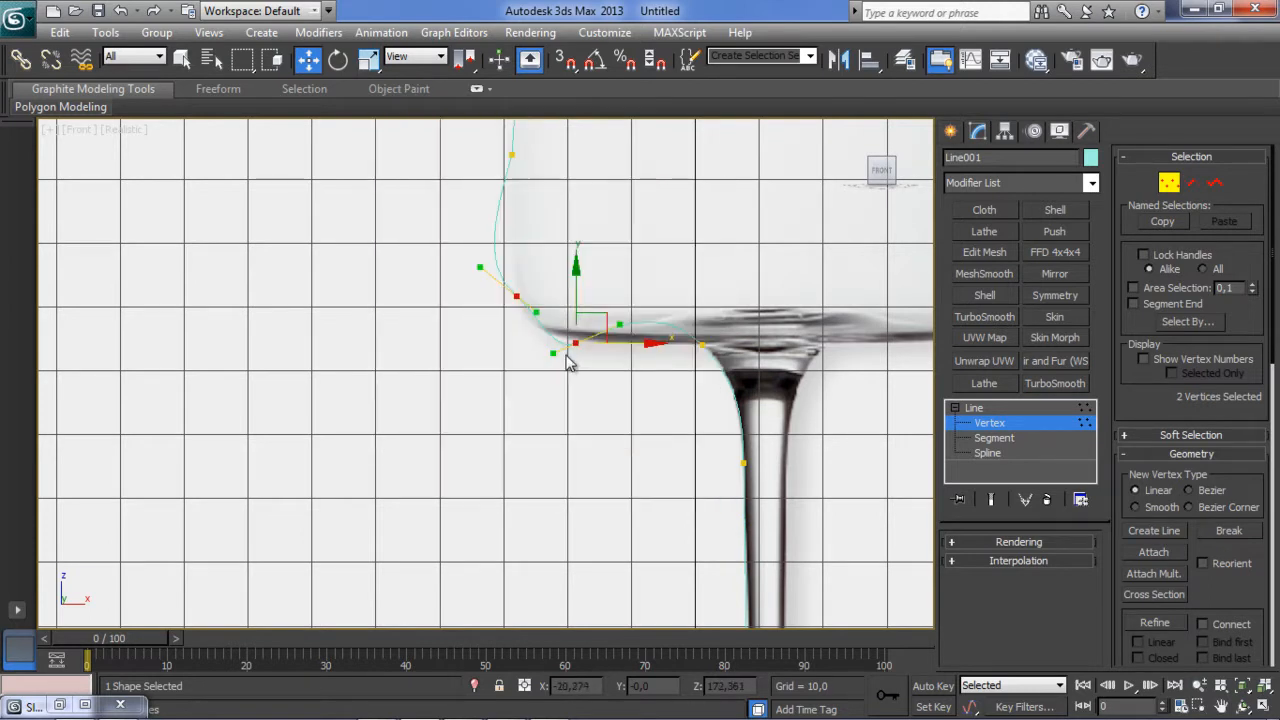
drag(621, 326, 534, 352)
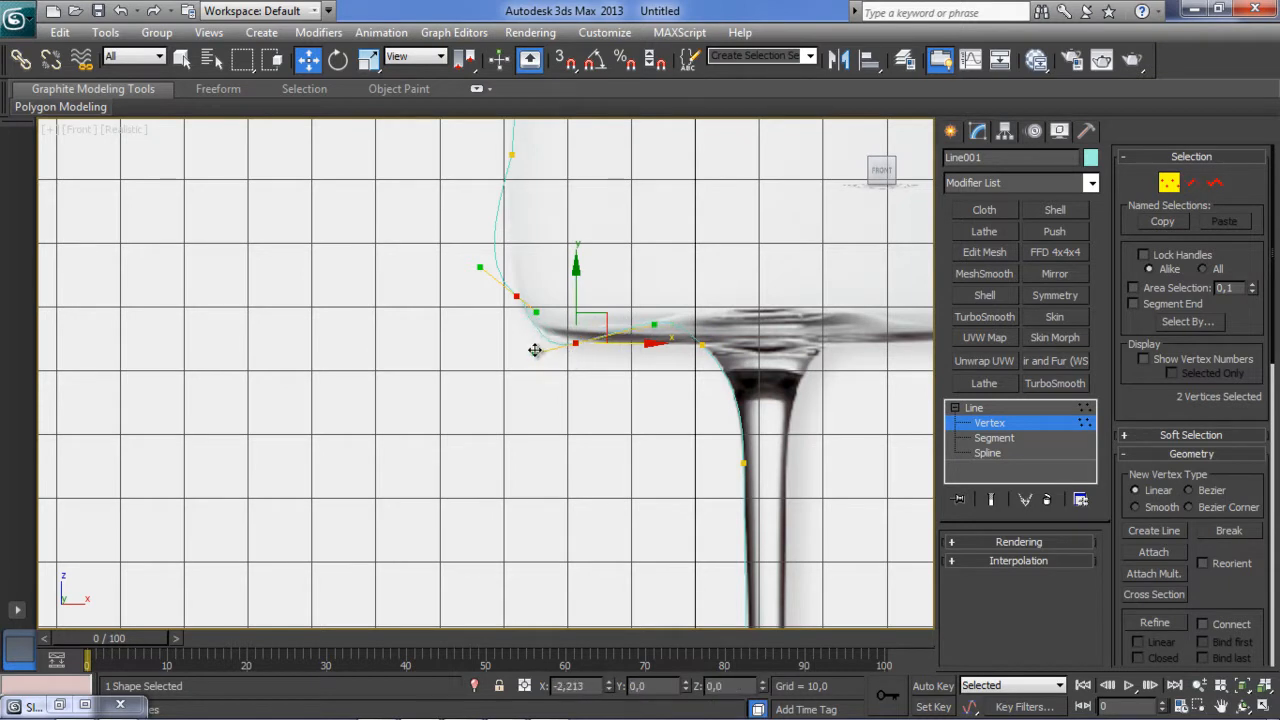
Move the bowl-stem junction vertex slightly down and inwards, and adjust the bowl underside vertex and its handle.
click(704, 345)
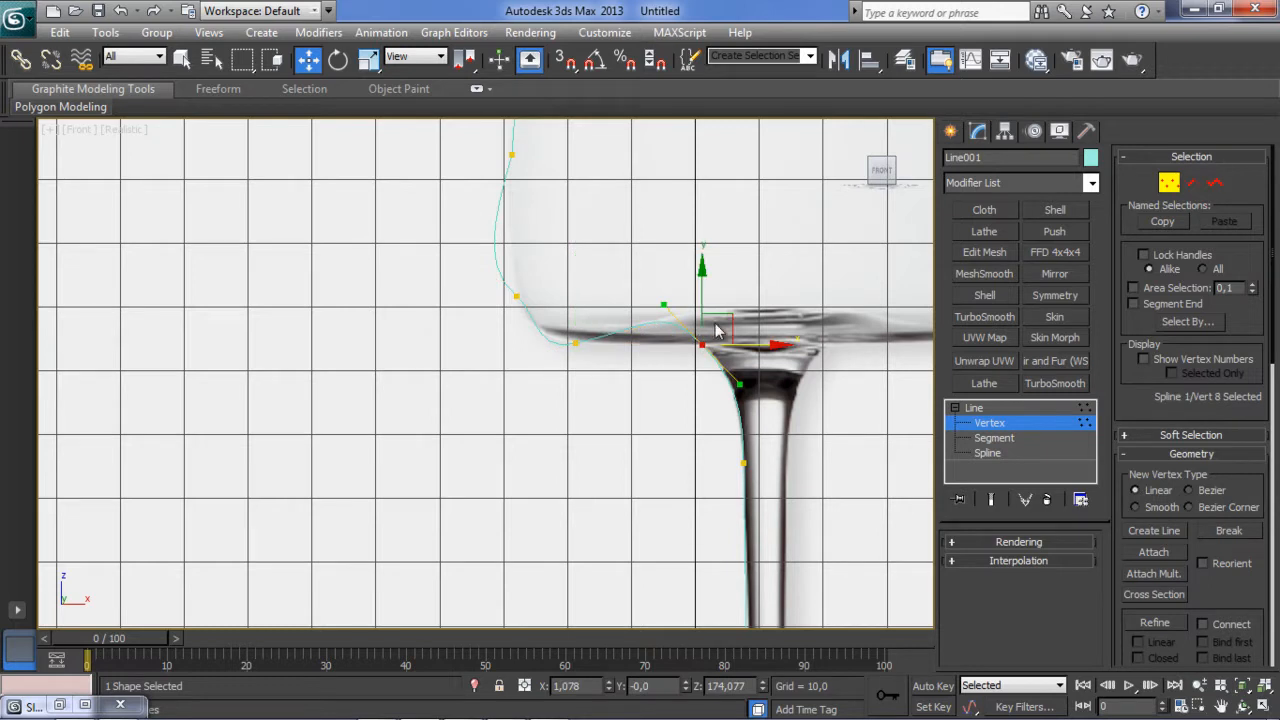
drag(729, 317, 745, 345)
click(576, 343)
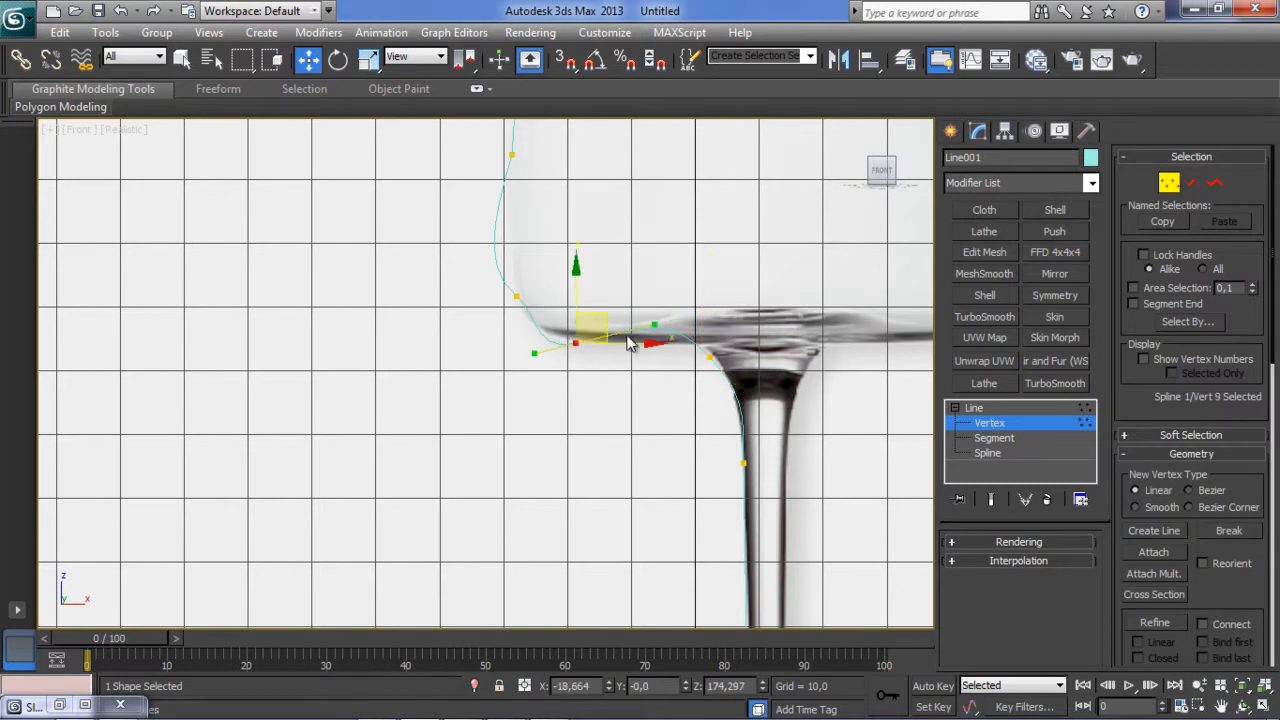
mouse_move(641, 340)
mouse_down()
mouse_move(617, 346)
mouse_move(645, 343)
mouse_move(631, 331)
mouse_move(646, 329)
mouse_move(596, 335)
mouse_move(655, 327)
mouse_up()
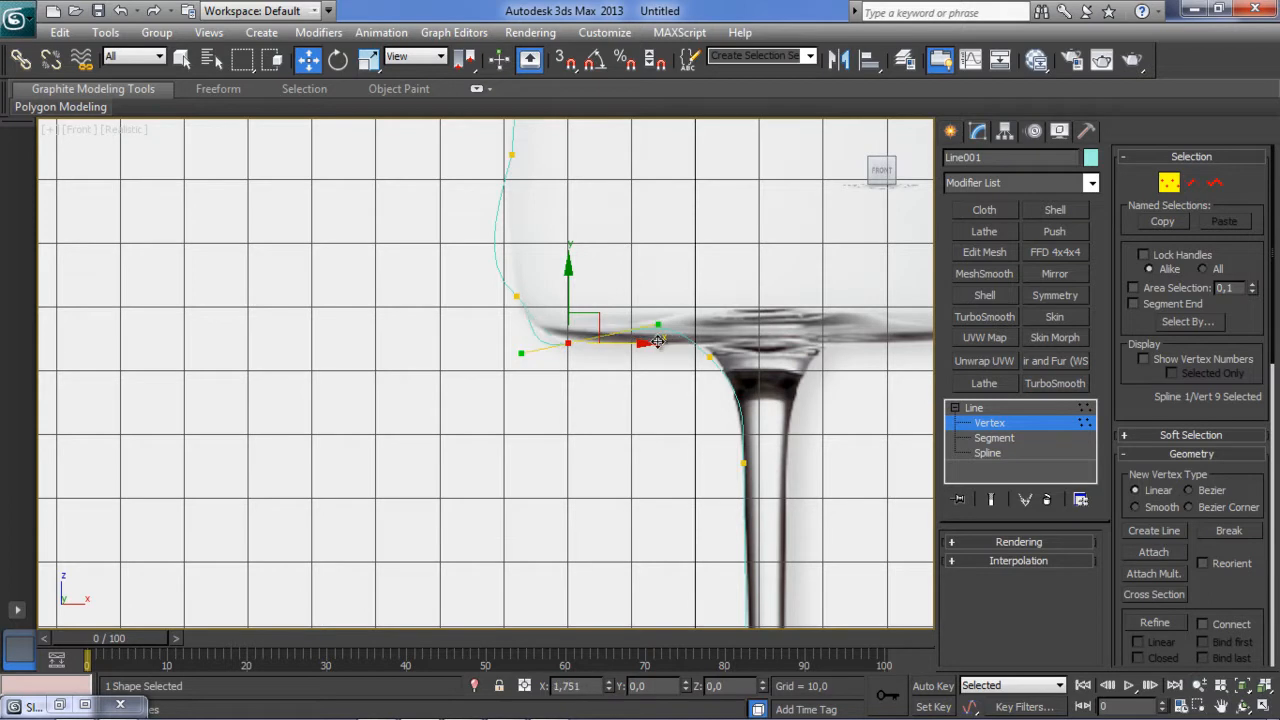
Reshape the curve at the bowl's lower left corner and move the underside vertex towards the stem to match the reference.
click(517, 297)
mouse_move(537, 312)
mouse_down()
mouse_move(537, 326)
mouse_move(523, 321)
mouse_up()
middle_drag(534, 329, 406, 408)
scroll(520, 284, up, 2)
click(437, 371)
drag(484, 371, 524, 371)
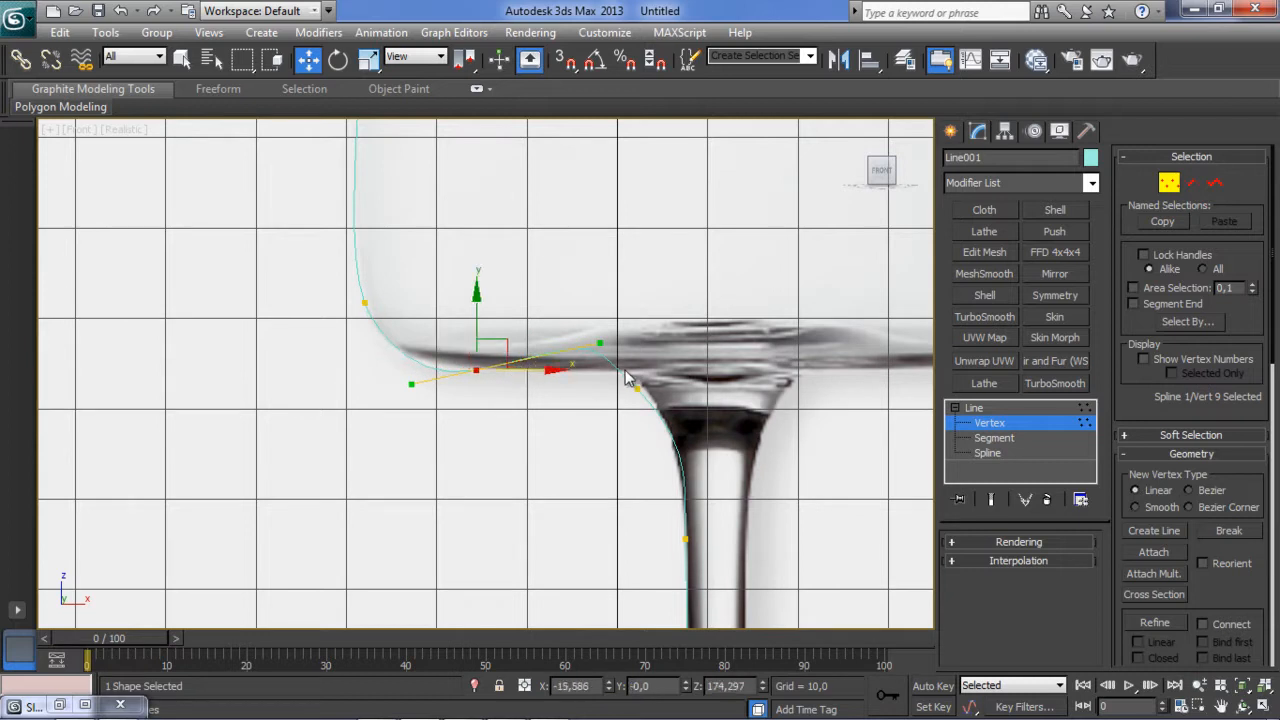
Move the junction vertex and the upper stem vertex down the stem and turn the junction handle along the stem's edge.
click(640, 388)
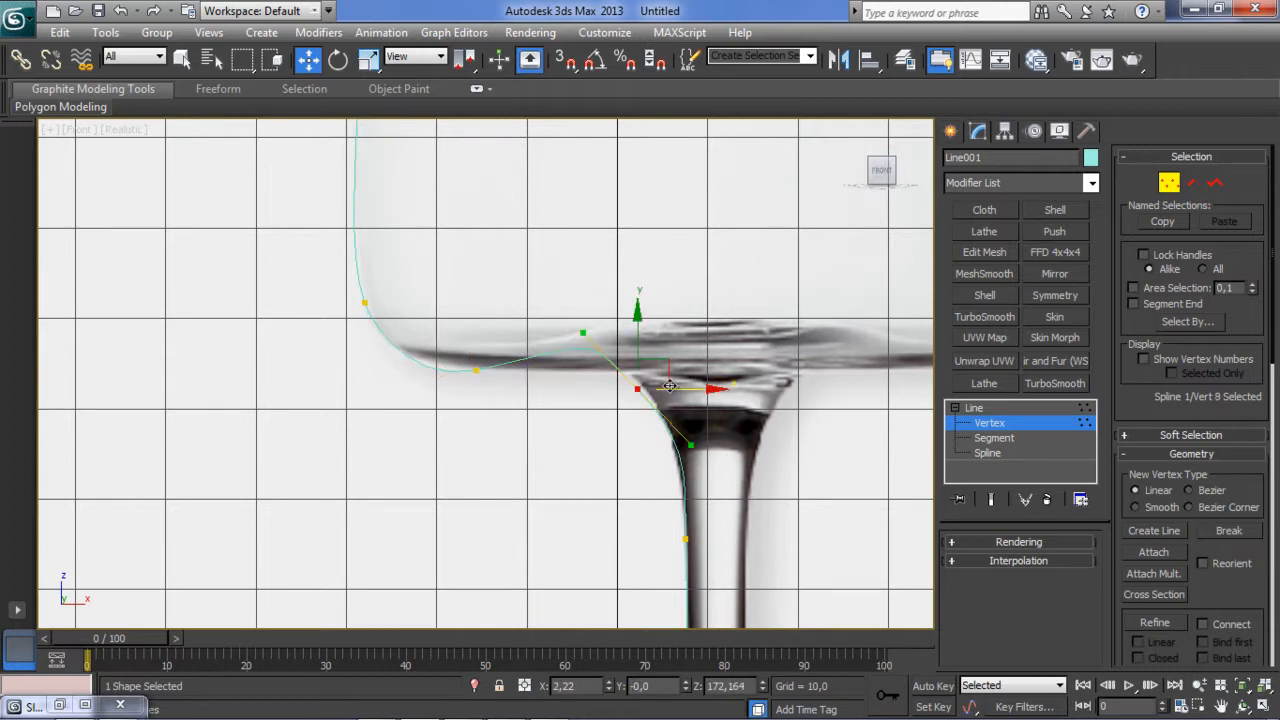
drag(667, 369, 714, 408)
middle_drag(698, 353, 664, 198)
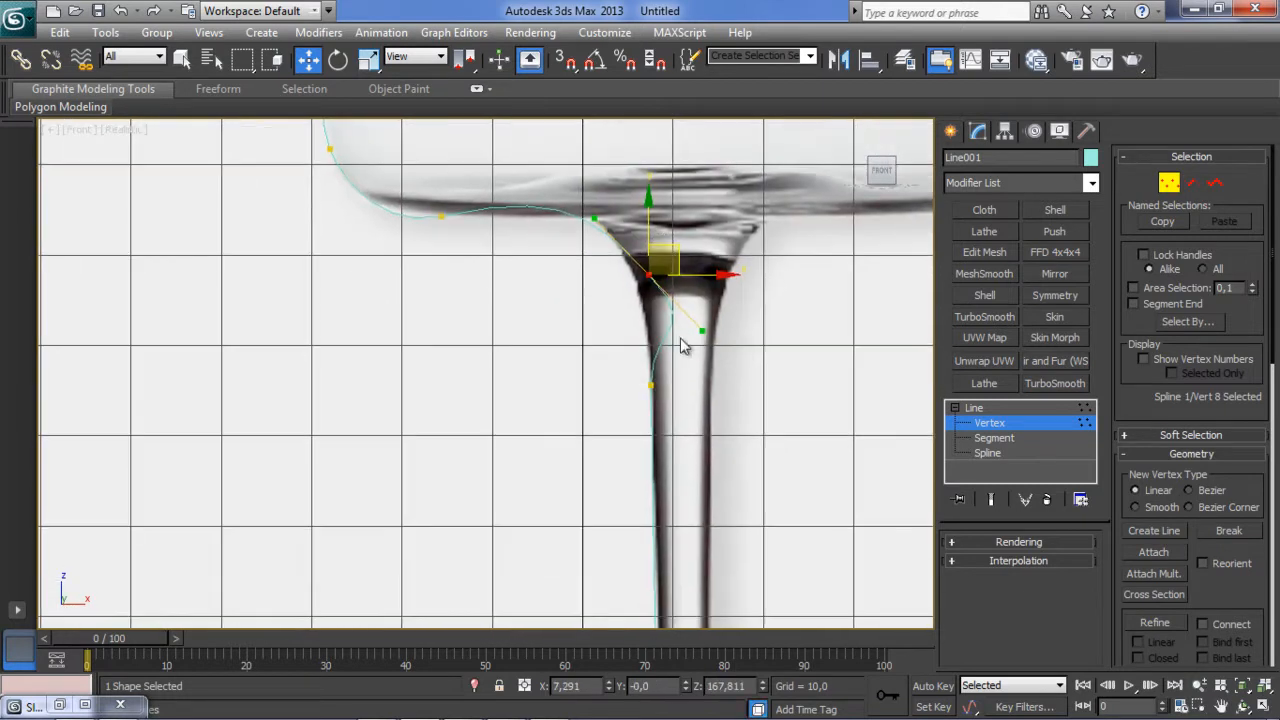
click(650, 380)
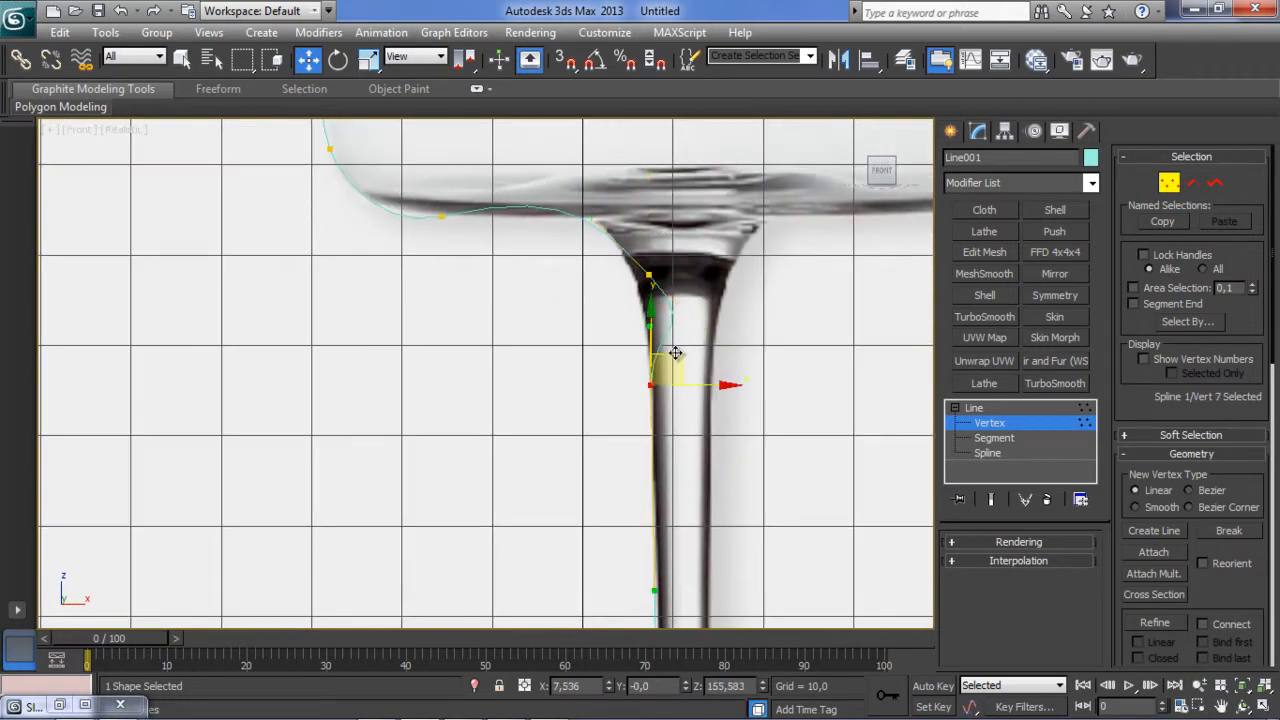
drag(676, 360, 680, 413)
click(650, 276)
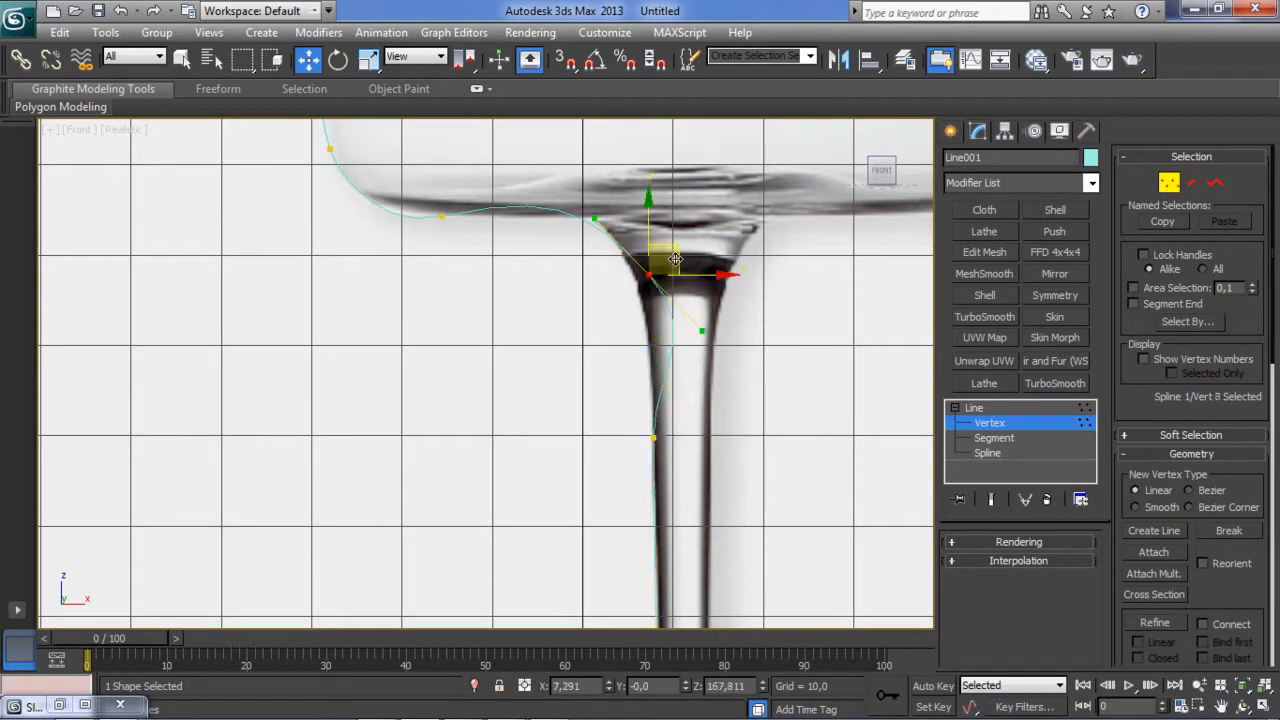
drag(678, 250, 691, 284)
drag(708, 343, 667, 362)
drag(684, 260, 641, 259)
Level the underside vertex's handle with the bowl's bottom and raise the junction vertex to tighten the flare.
click(444, 215)
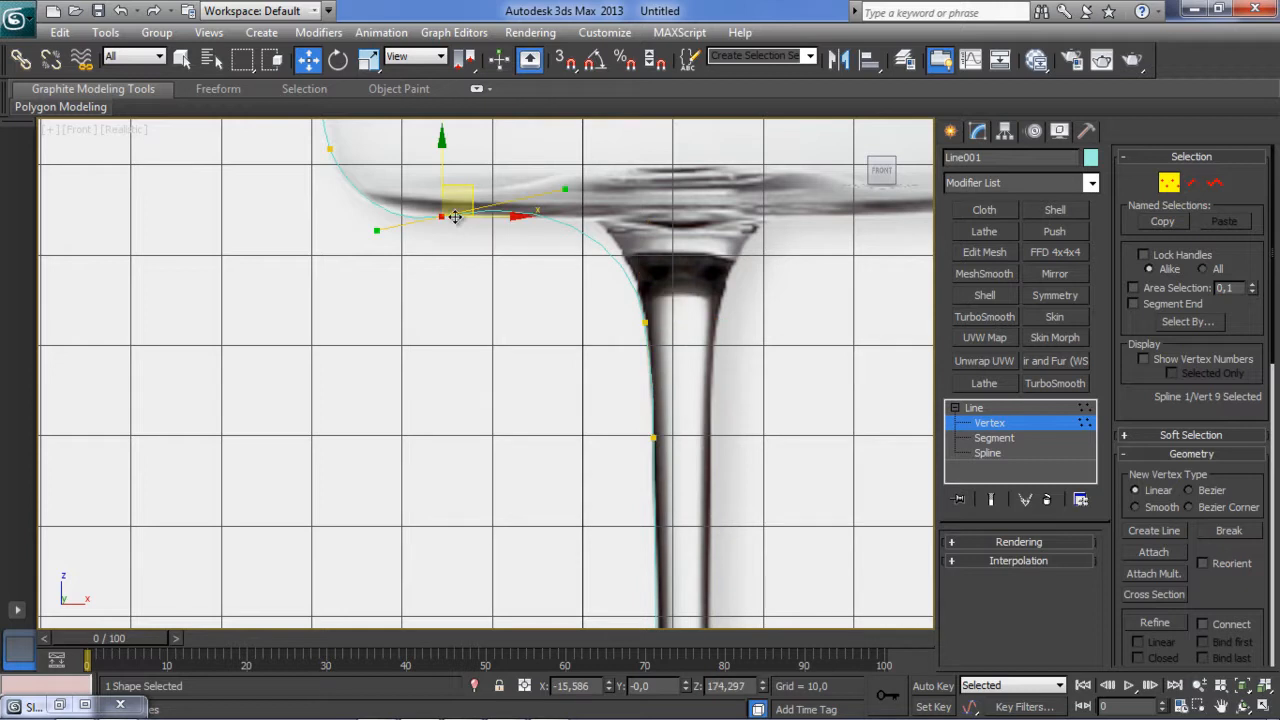
drag(564, 189, 560, 216)
click(647, 320)
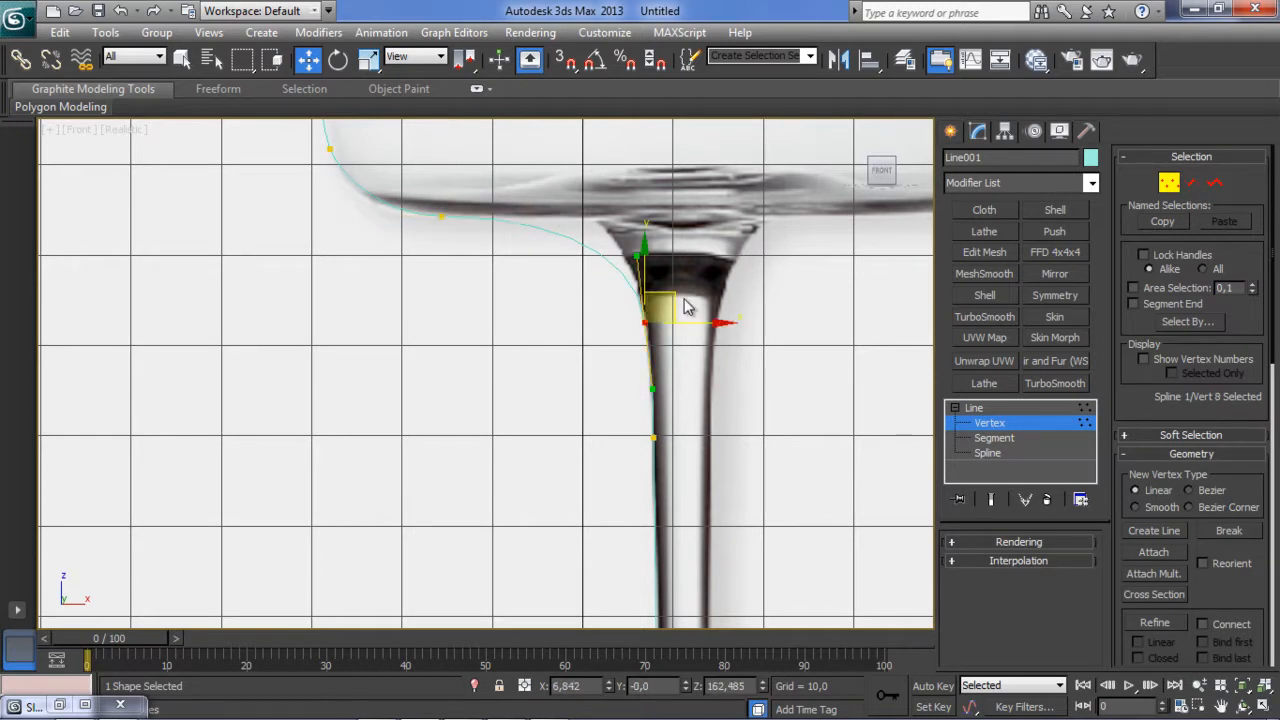
drag(678, 298, 670, 259)
mouse_move(686, 300)
middle_down()
mouse_move(680, 272)
mouse_move(676, 294)
middle_up()
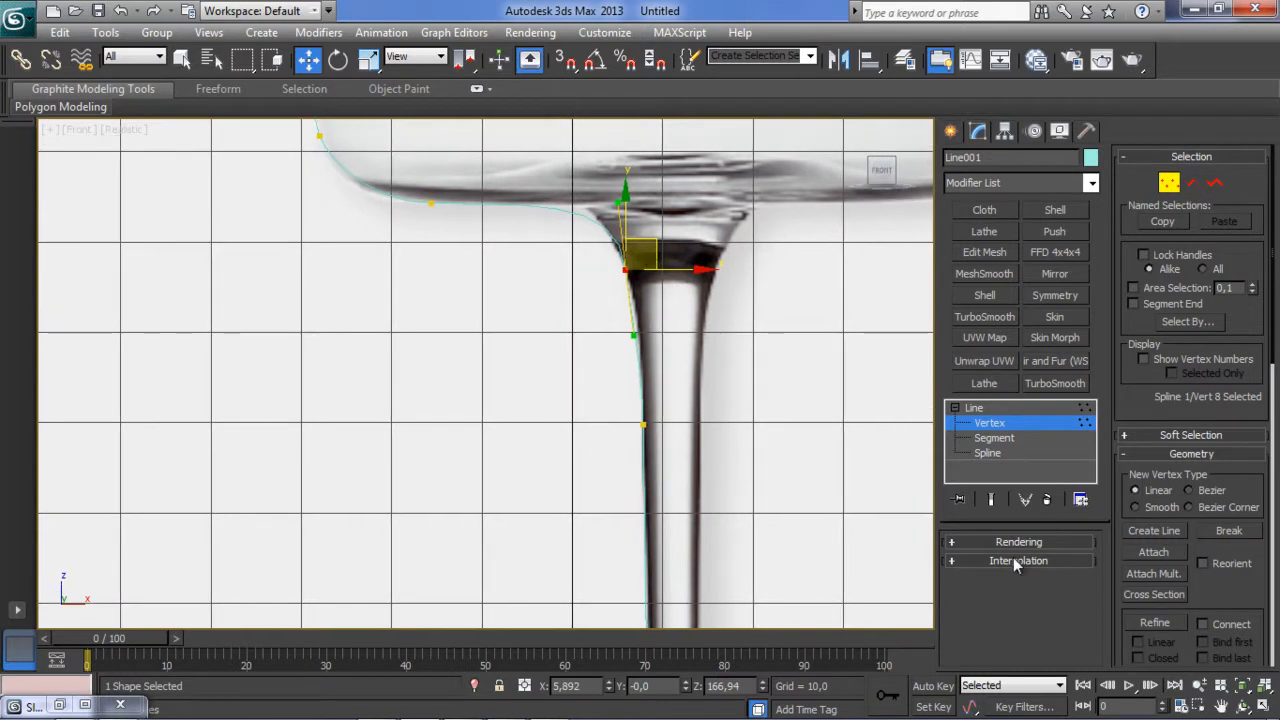
Insert an extra vertex into the spline where the bowl's underside meets the stem flare.
click(987, 453)
middle_drag(602, 244, 566, 241)
click(565, 238)
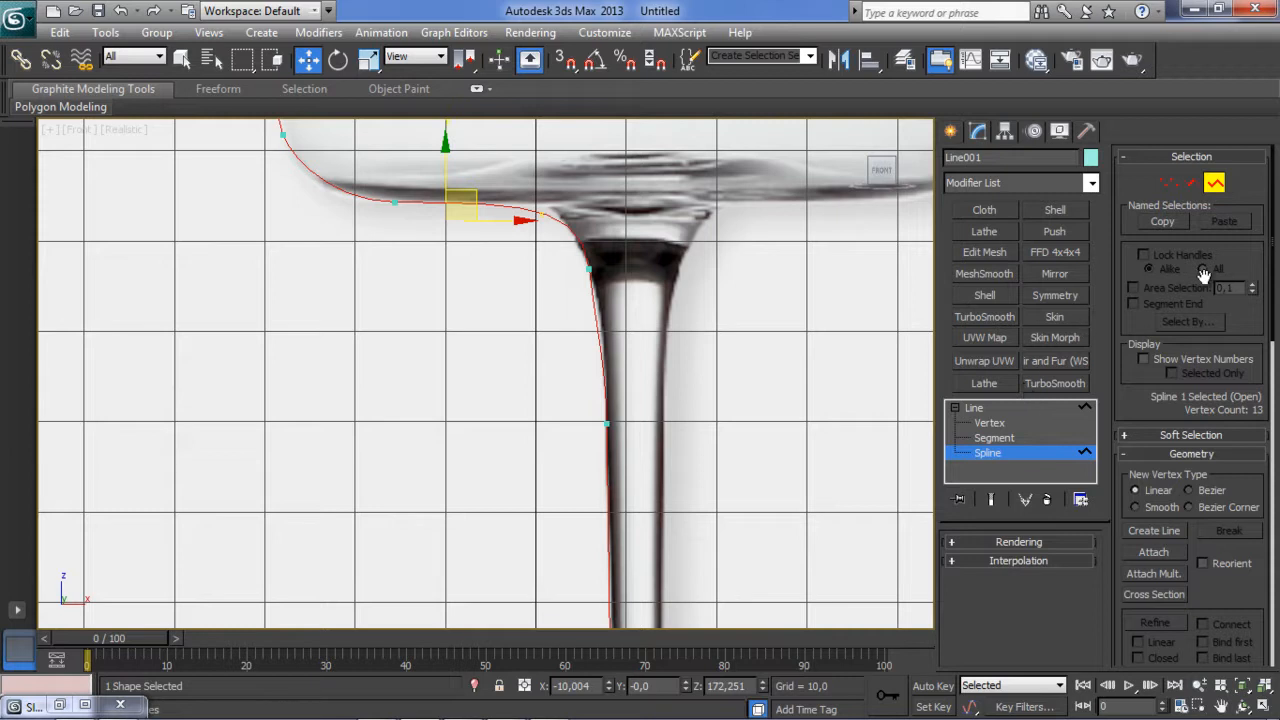
drag(1240, 550, 1207, 291)
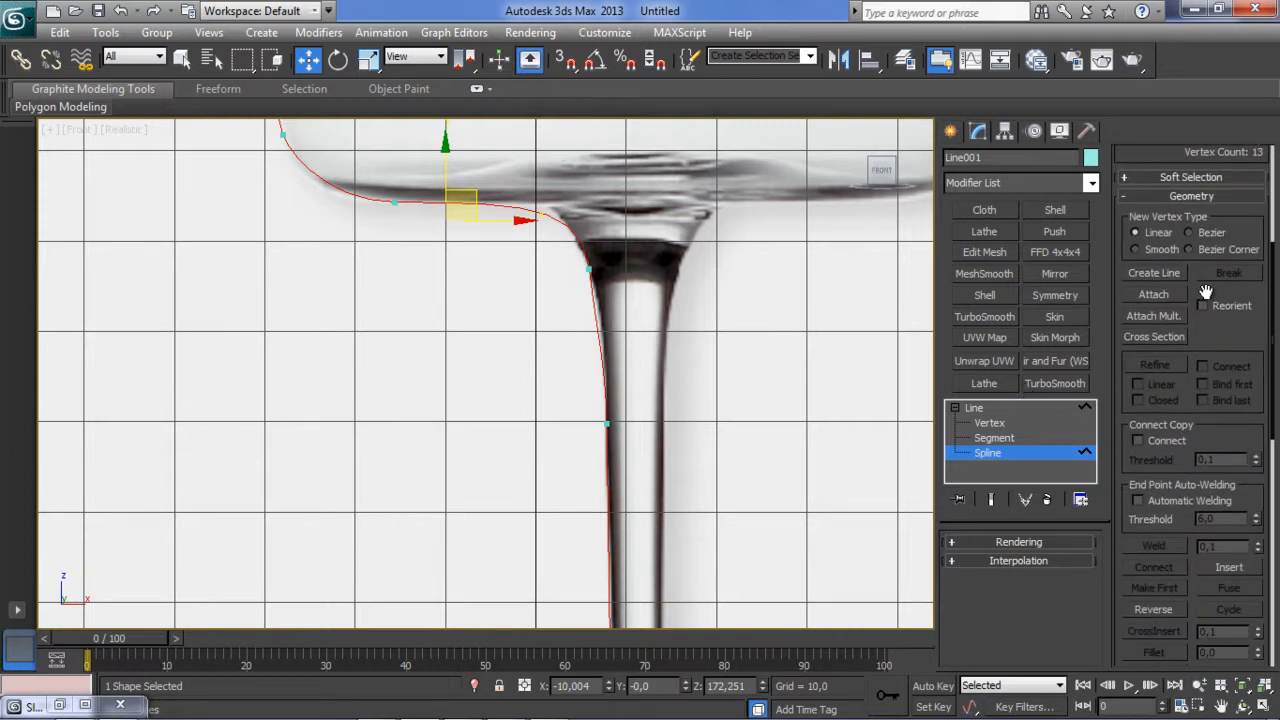
click(1229, 567)
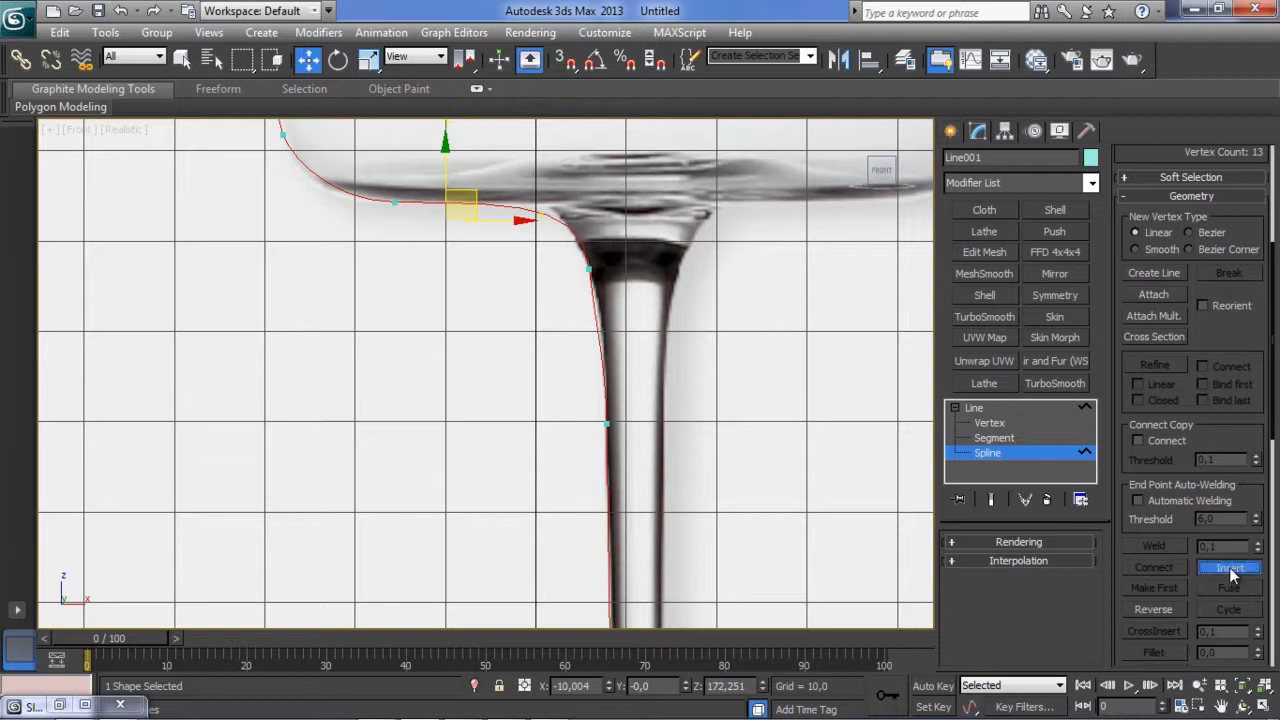
click(541, 212)
right_click(541, 212)
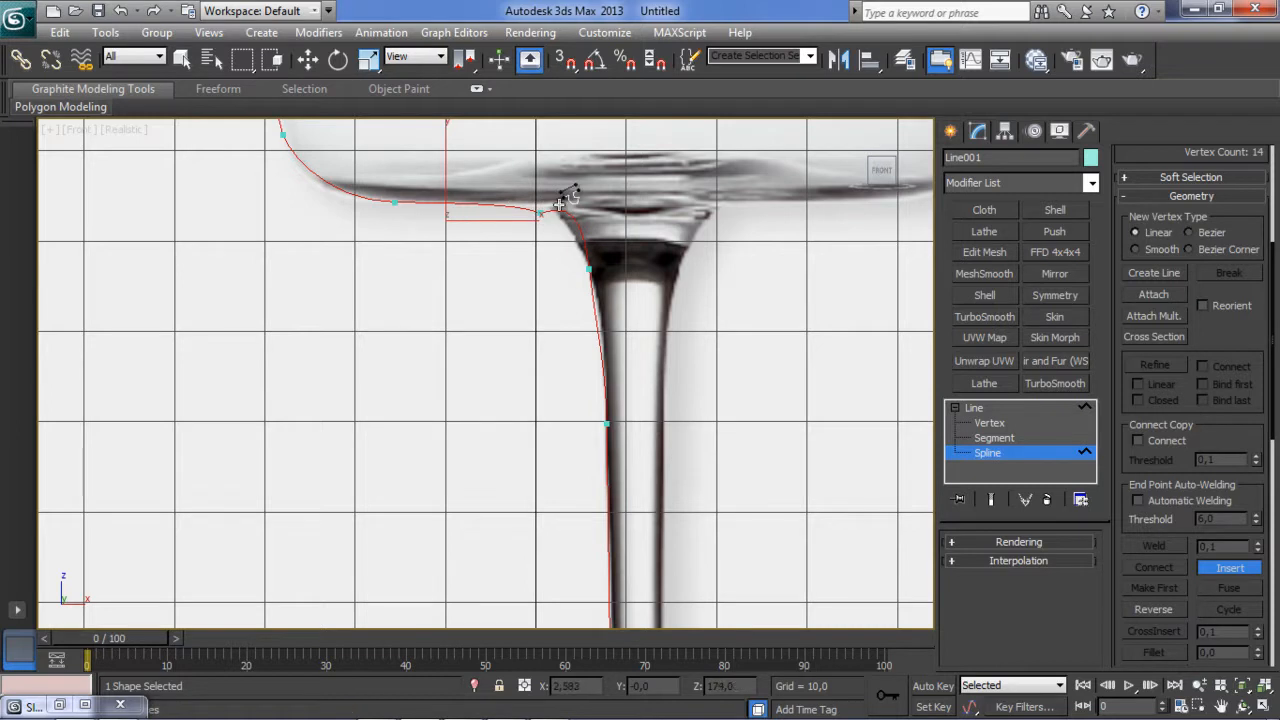
key(w)
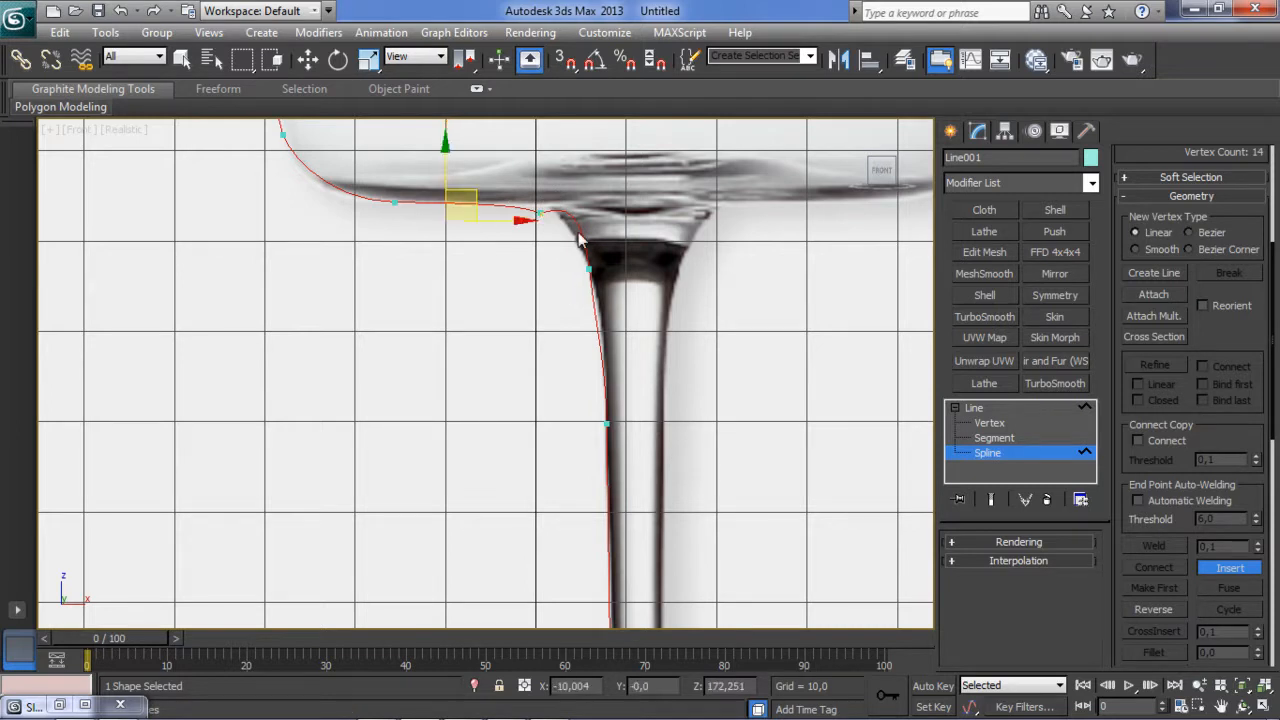
Raise the inserted vertex slightly and lower the stem vertex beneath it so the flare follows the reference.
click(987, 423)
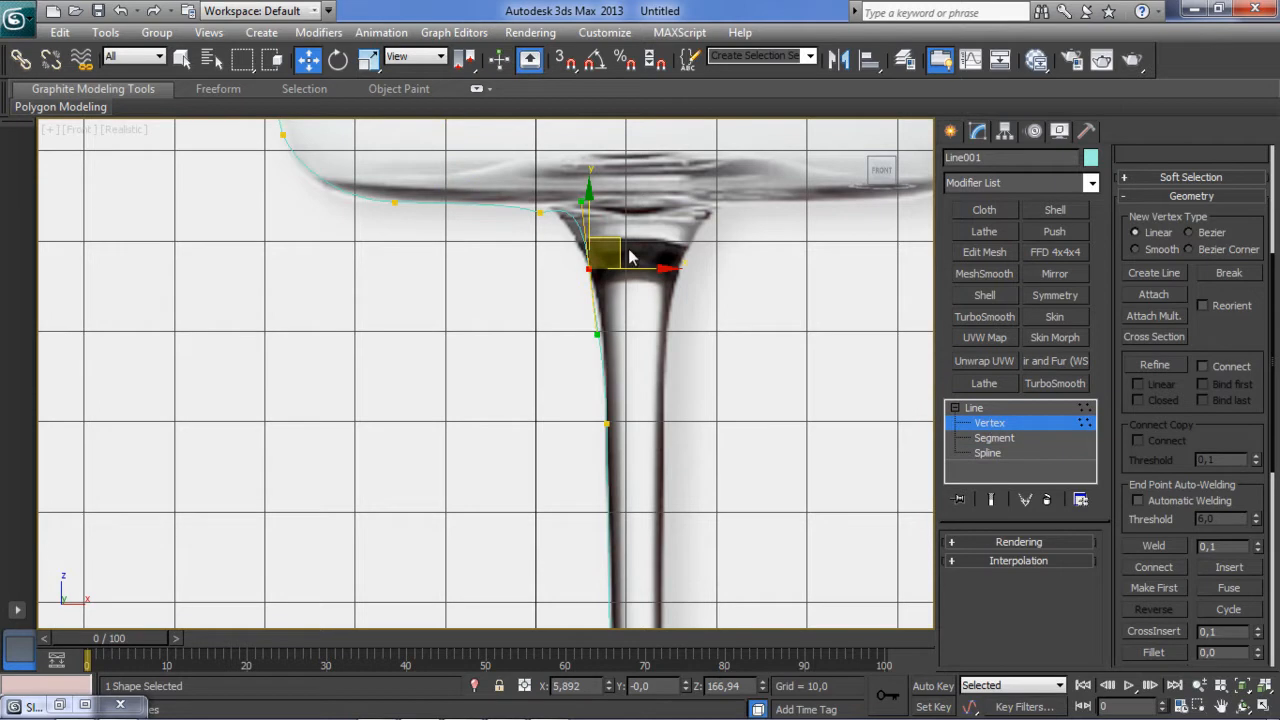
scroll(629, 258, up, 2)
middle_drag(565, 265, 492, 340)
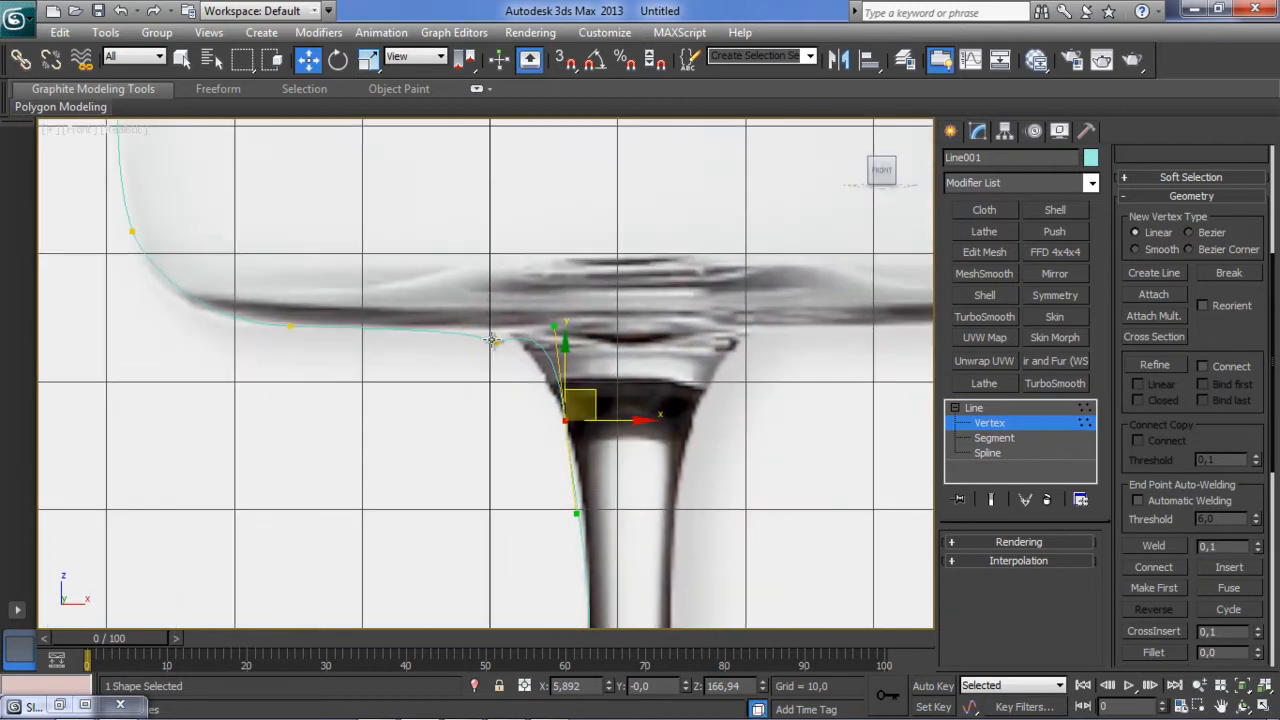
click(494, 341)
drag(523, 315, 521, 301)
click(567, 422)
drag(591, 392, 599, 438)
Convert the upper vertex on the bowl's left wall to Bezier and tilt its handle along the wall's curve.
middle_drag(408, 330, 652, 447)
middle_drag(437, 277, 440, 371)
middle_drag(408, 326, 398, 471)
scroll(404, 322, down, 3)
middle_drag(431, 234, 423, 451)
scroll(424, 457, down, 3)
drag(471, 362, 395, 450)
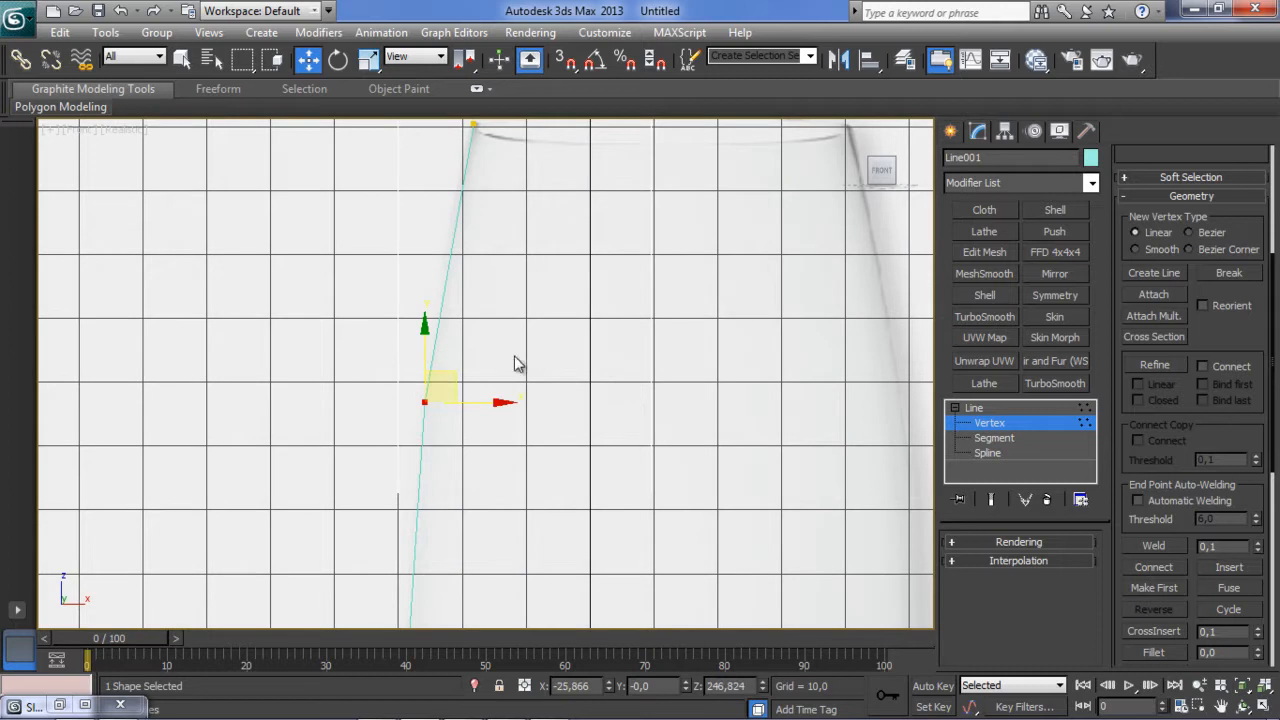
right_click(455, 375)
click(414, 250)
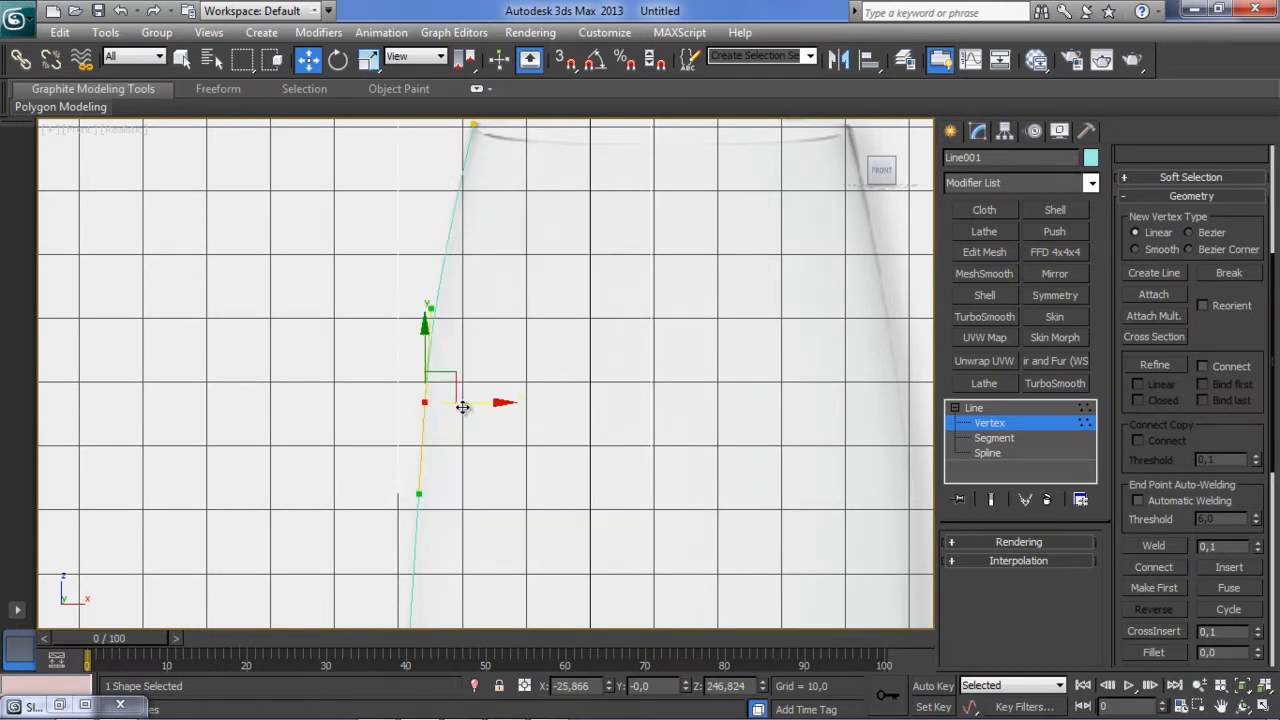
drag(436, 311, 439, 311)
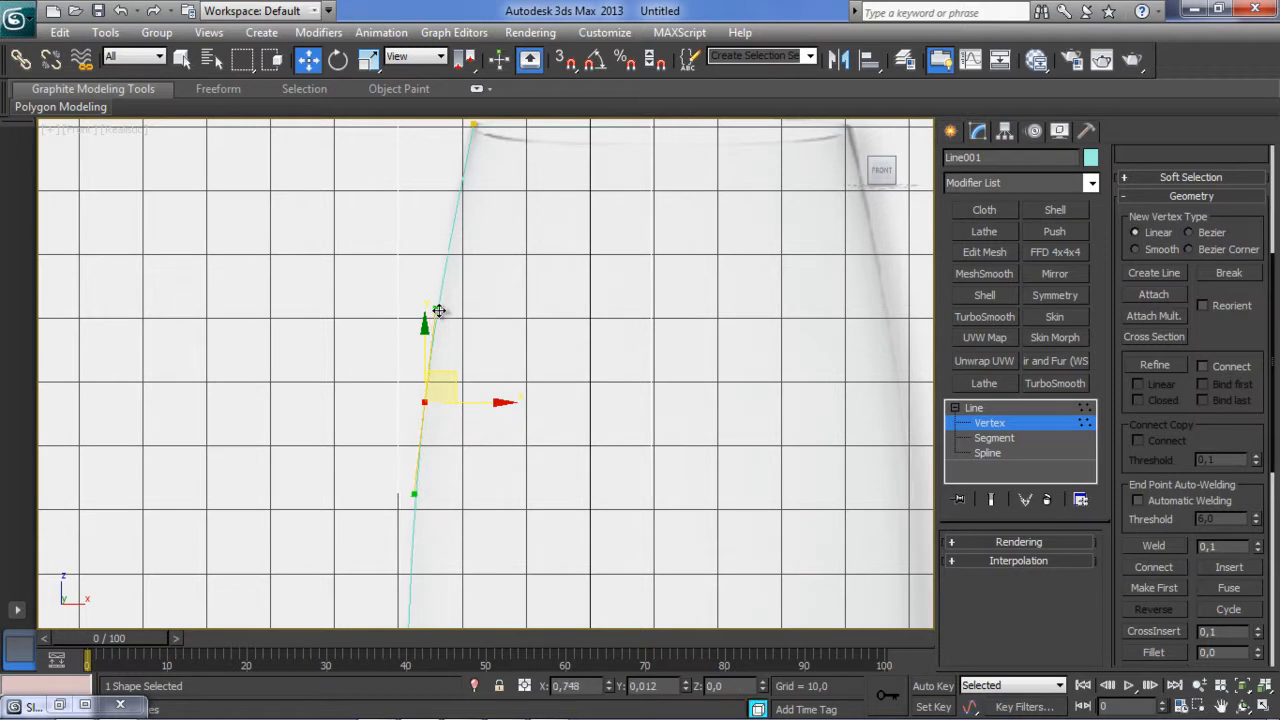
Check the traced profile against the whole glass, leave vertex editing and select the gabarit reference plane.
scroll(384, 272, down, 8)
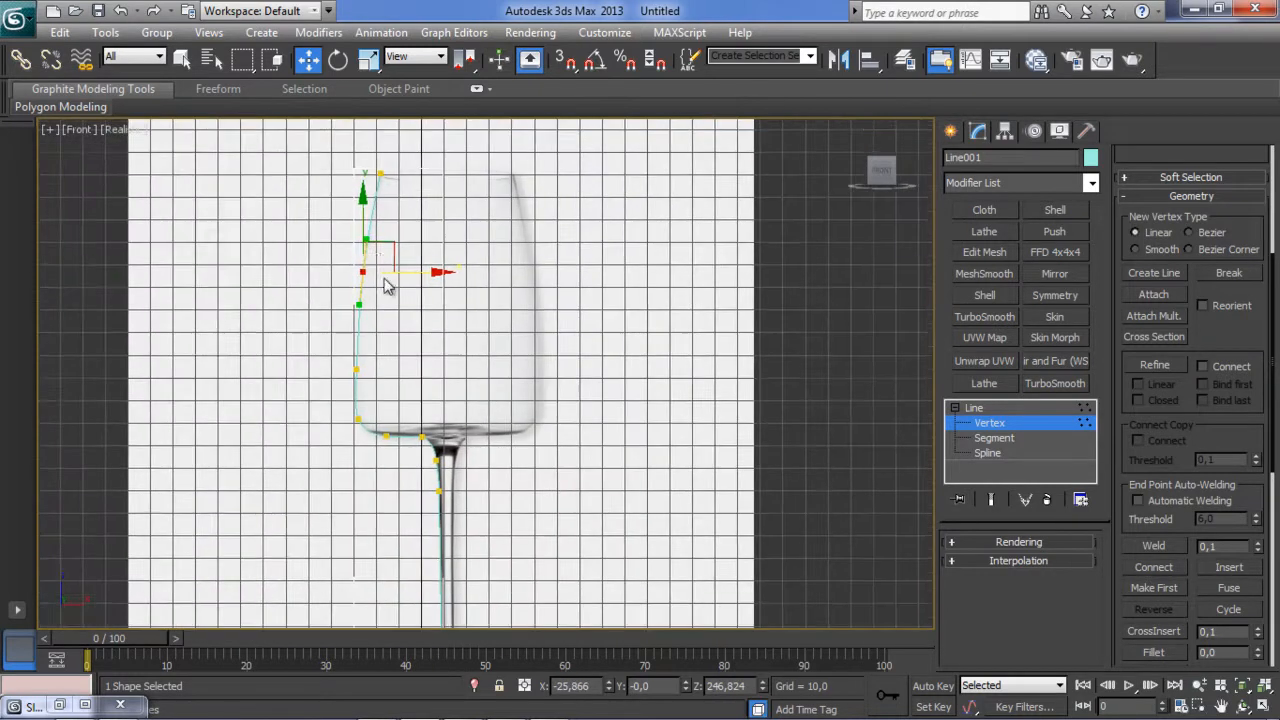
scroll(384, 272, up, 6)
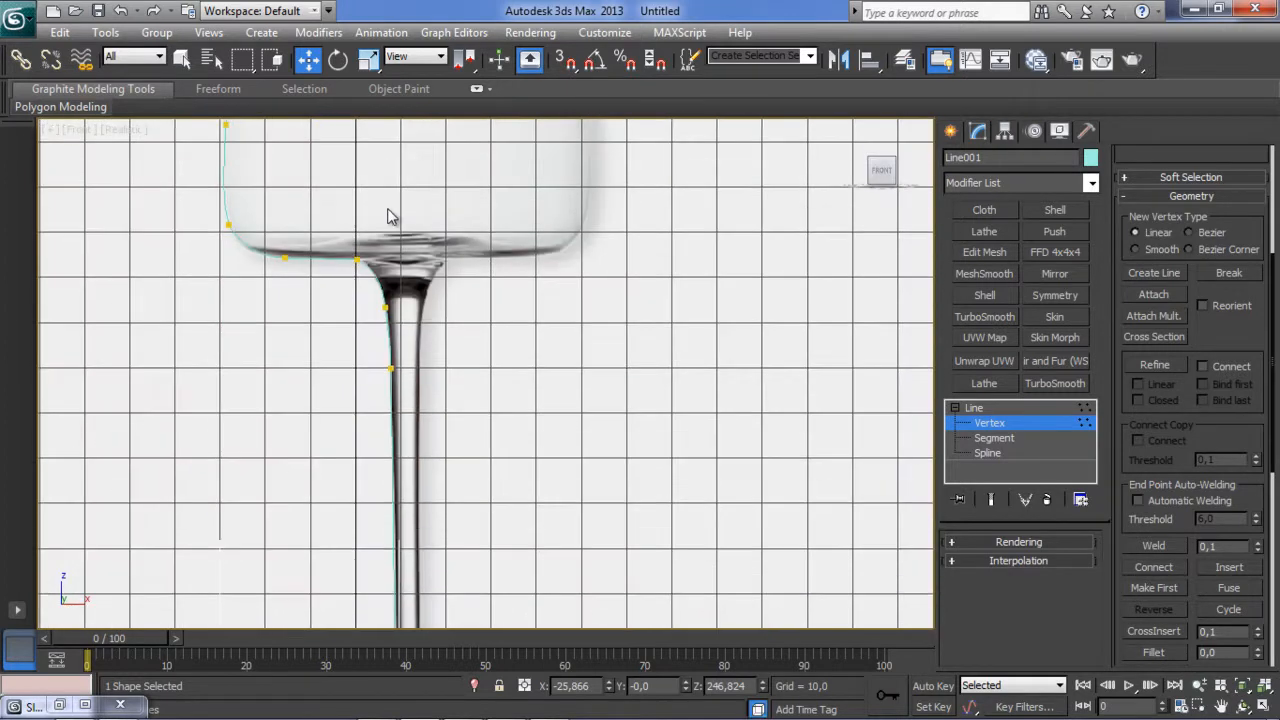
scroll(401, 328, down, 4)
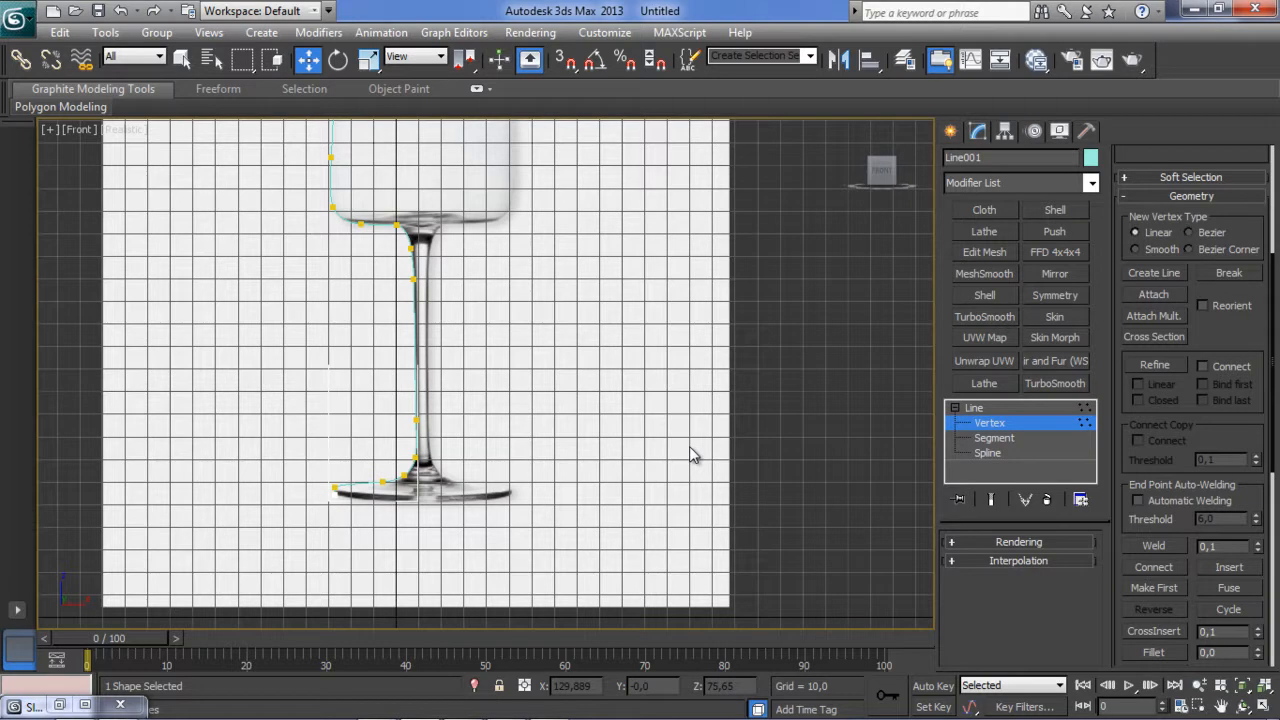
click(951, 132)
click(706, 294)
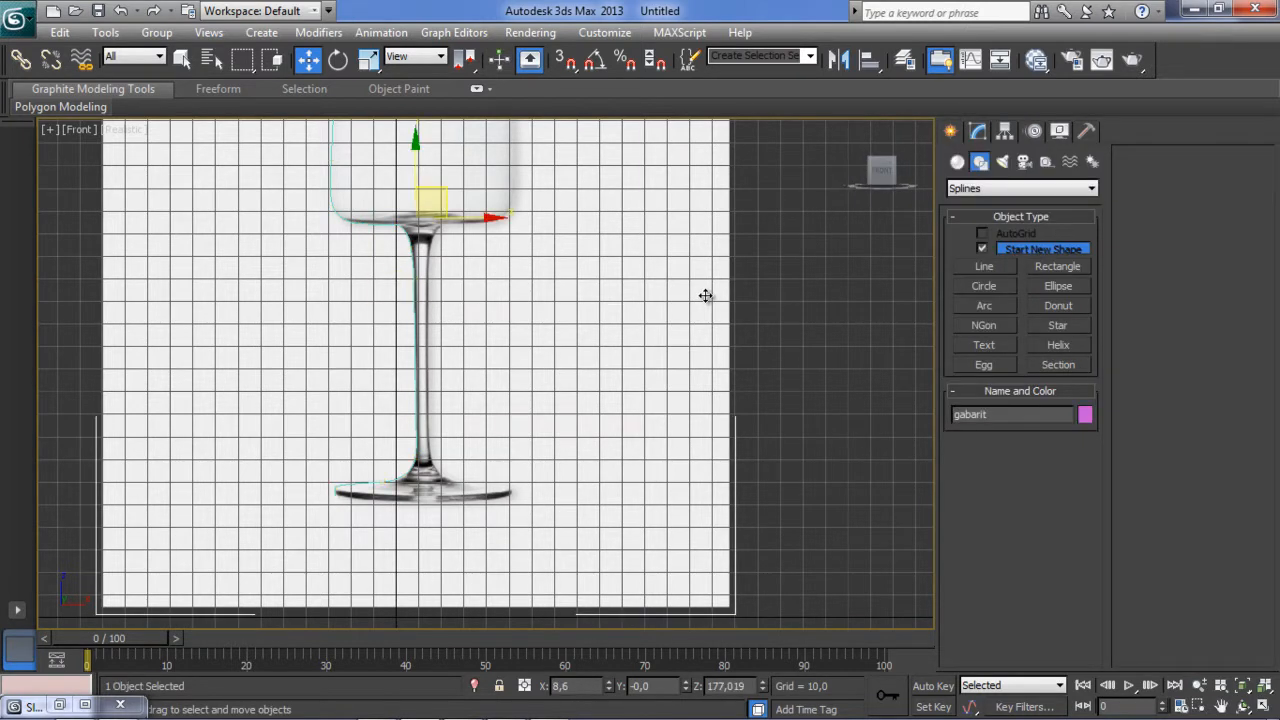
Hide the gabarit reference plane so only the traced glass profile remains in the front view.
right_click(706, 296)
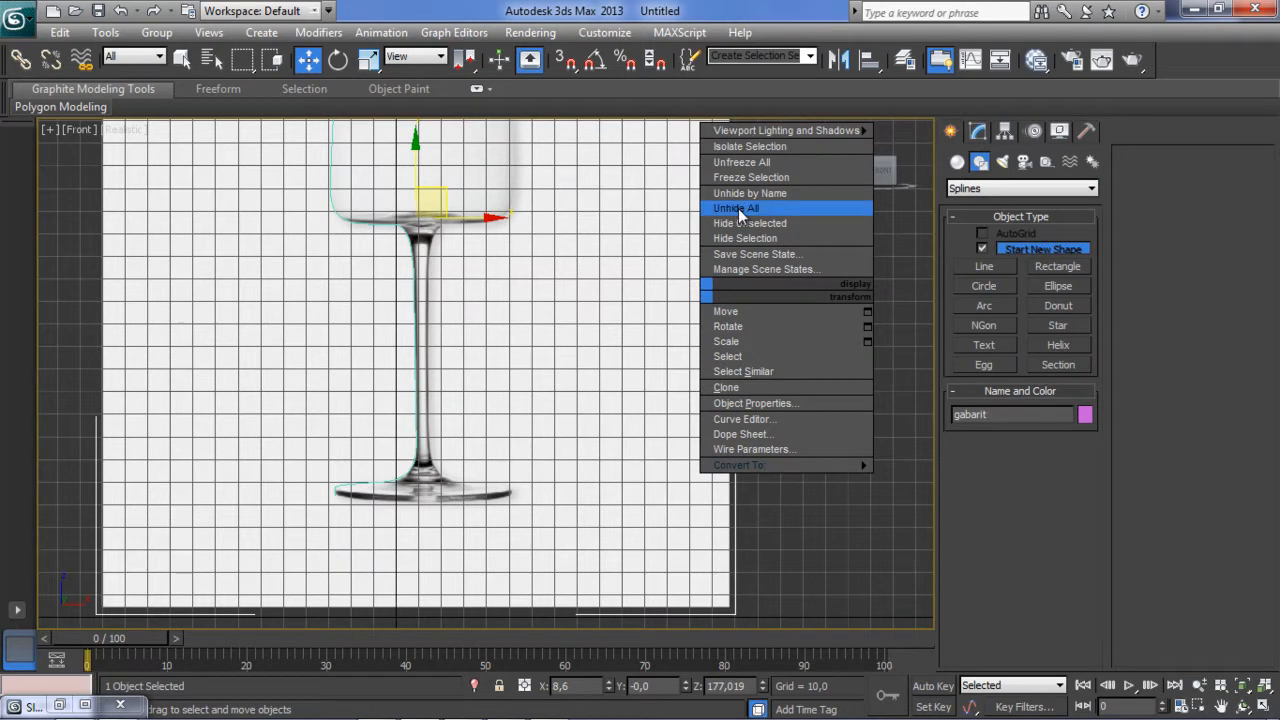
click(798, 239)
scroll(565, 412, down, 5)
scroll(525, 372, up, 5)
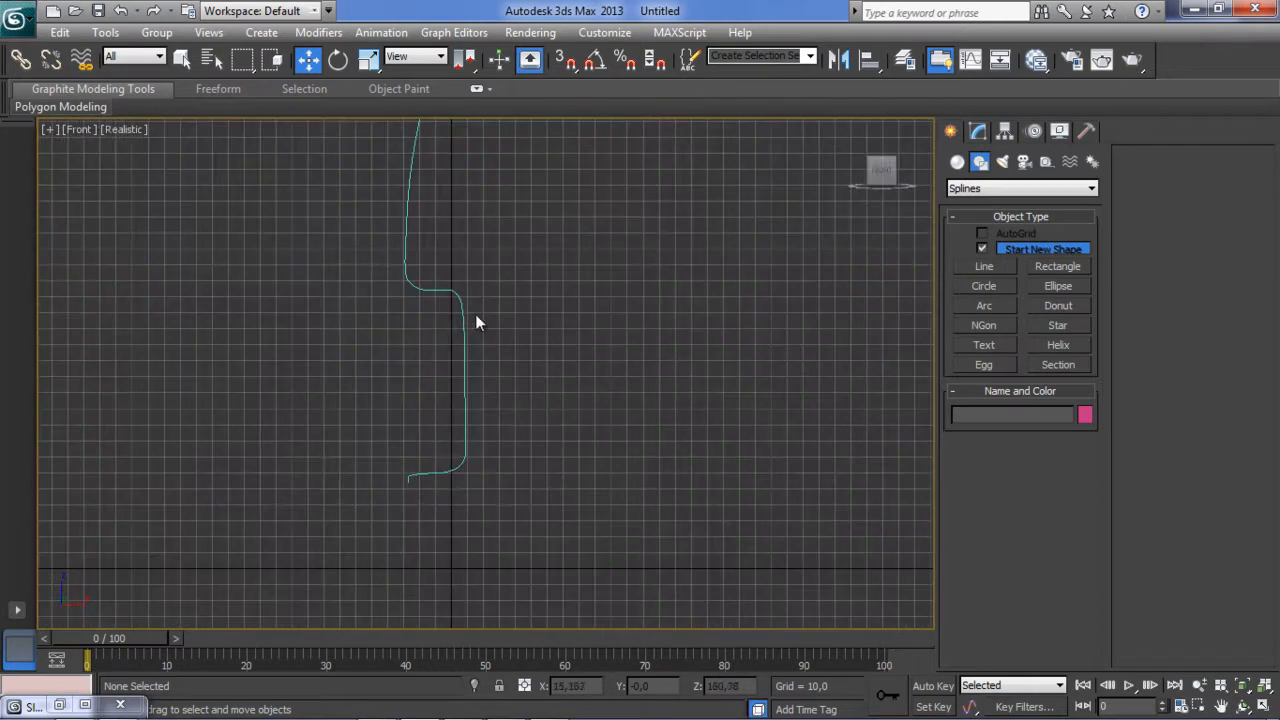
middle_drag(483, 343, 497, 362)
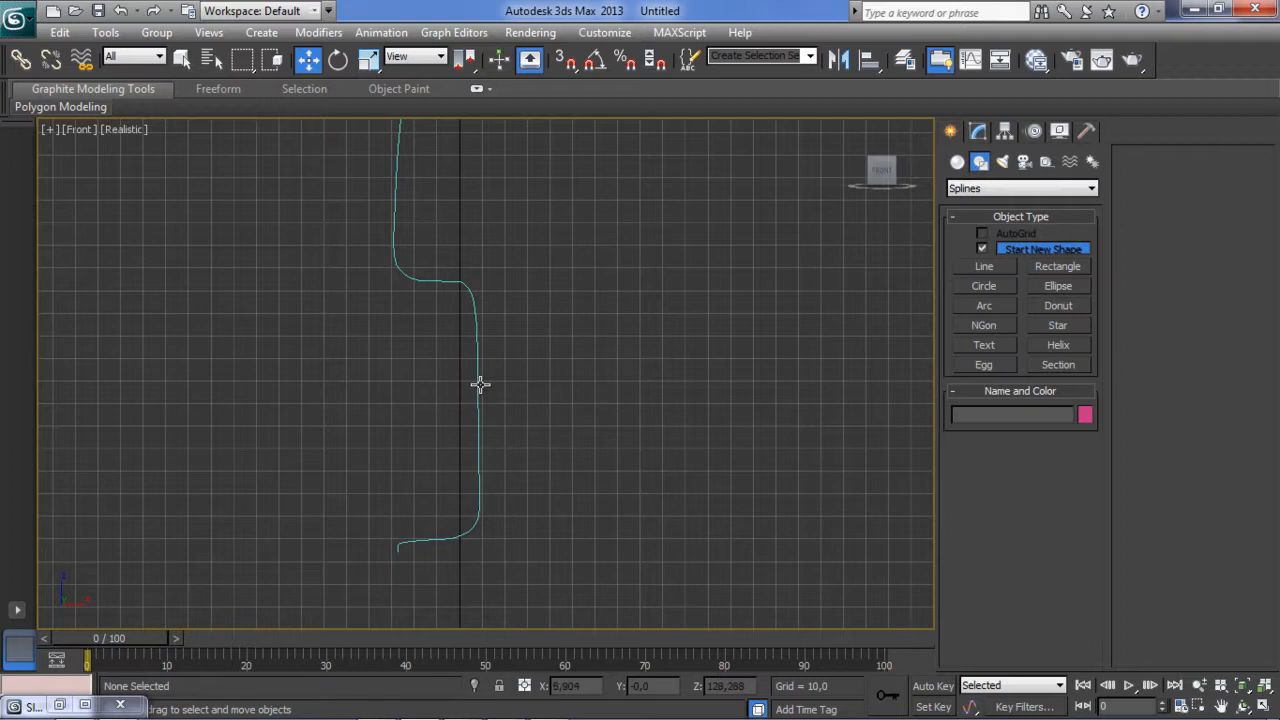
Select the glass profile spline and apply a Lathe modifier to it.
click(478, 384)
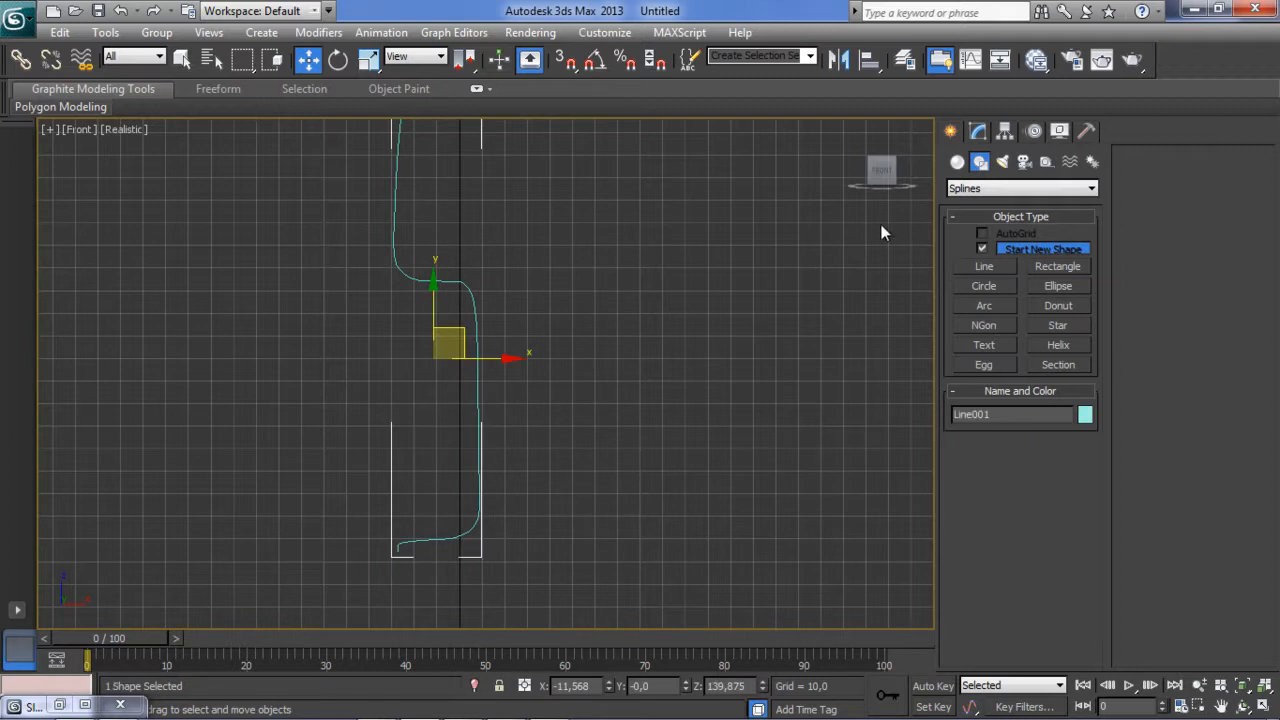
click(979, 134)
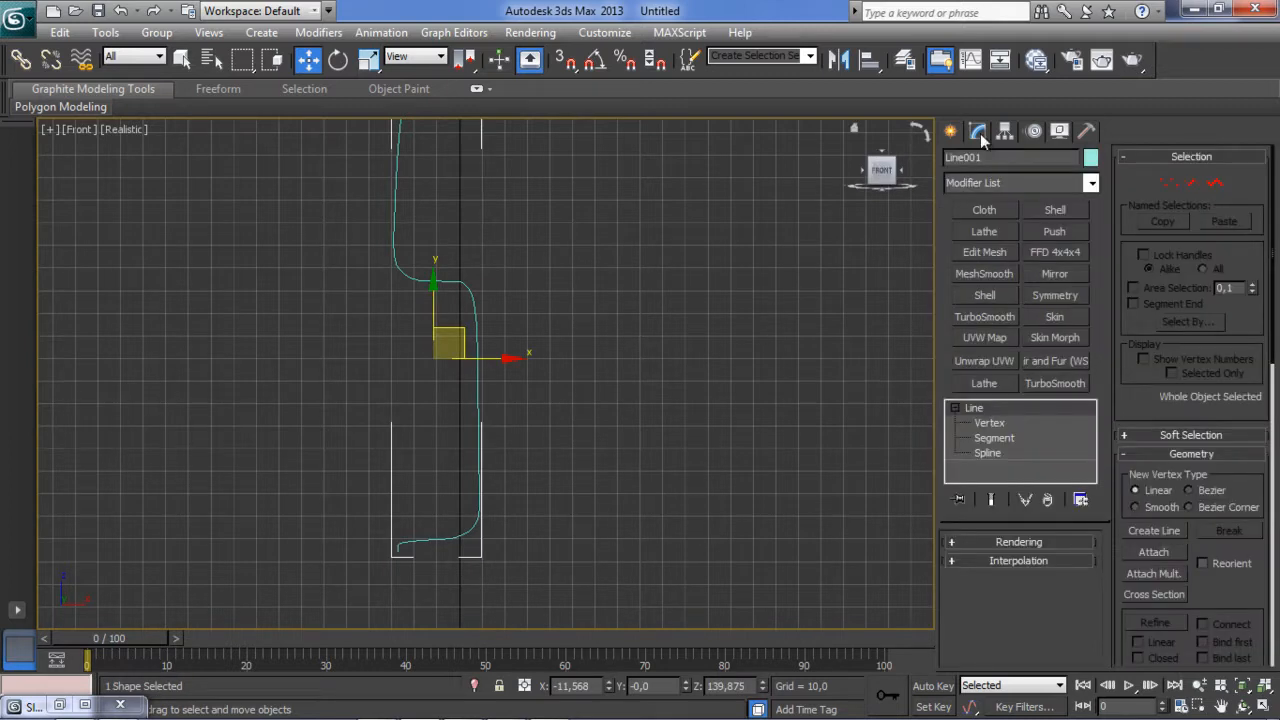
click(988, 230)
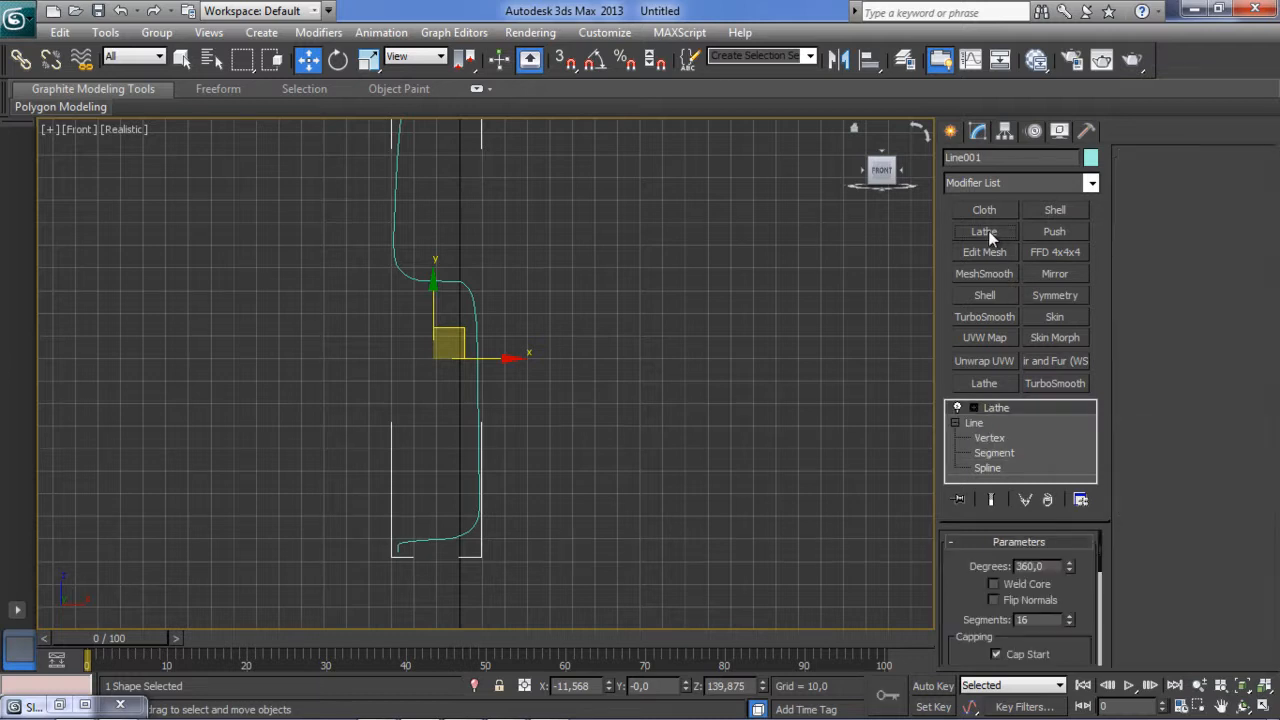
Move the Lathe axis along X to about 12.96 so the profile revolves into the full glass.
click(974, 408)
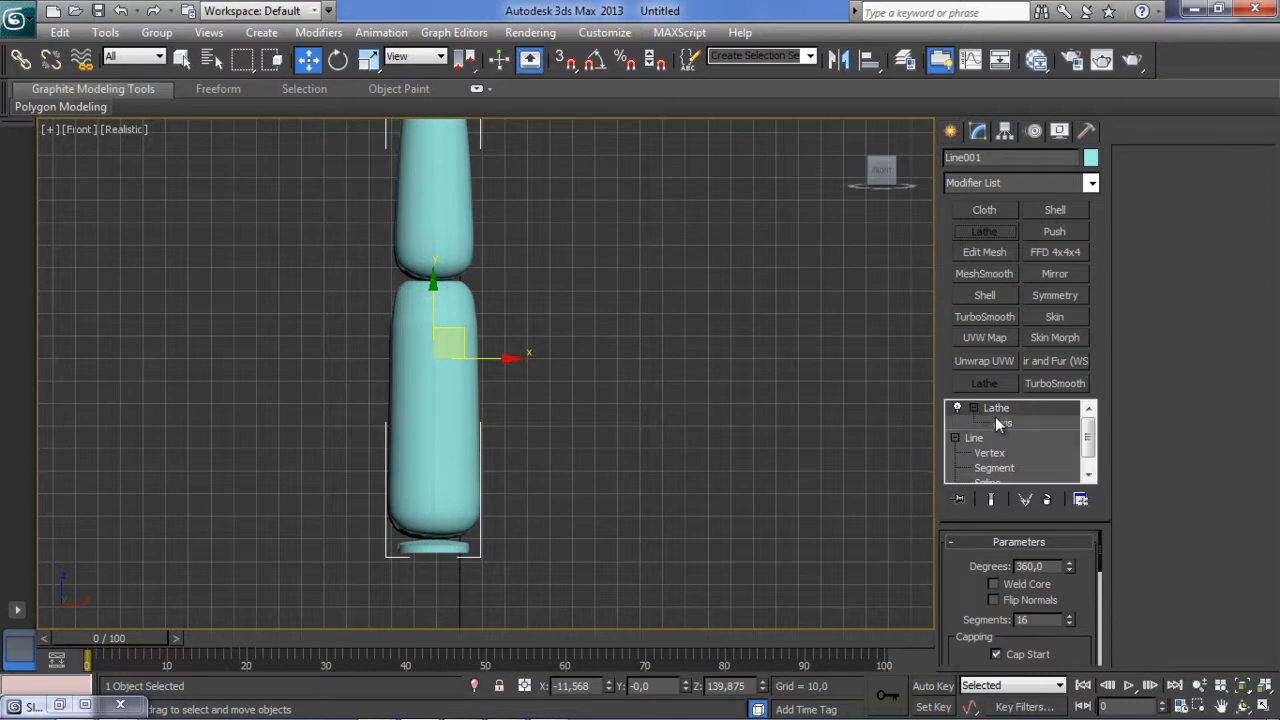
click(1004, 423)
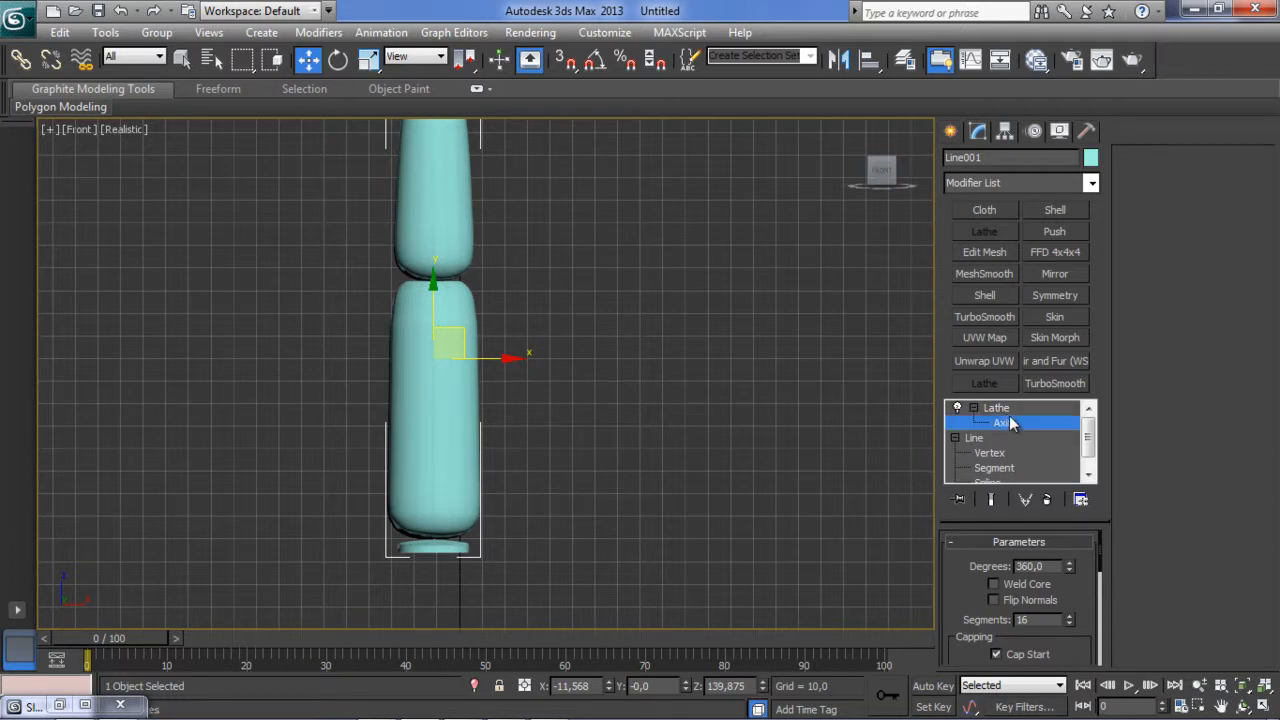
drag(502, 358, 557, 373)
middle_drag(576, 302, 516, 290)
scroll(517, 453, down, 2)
scroll(516, 290, up, 1)
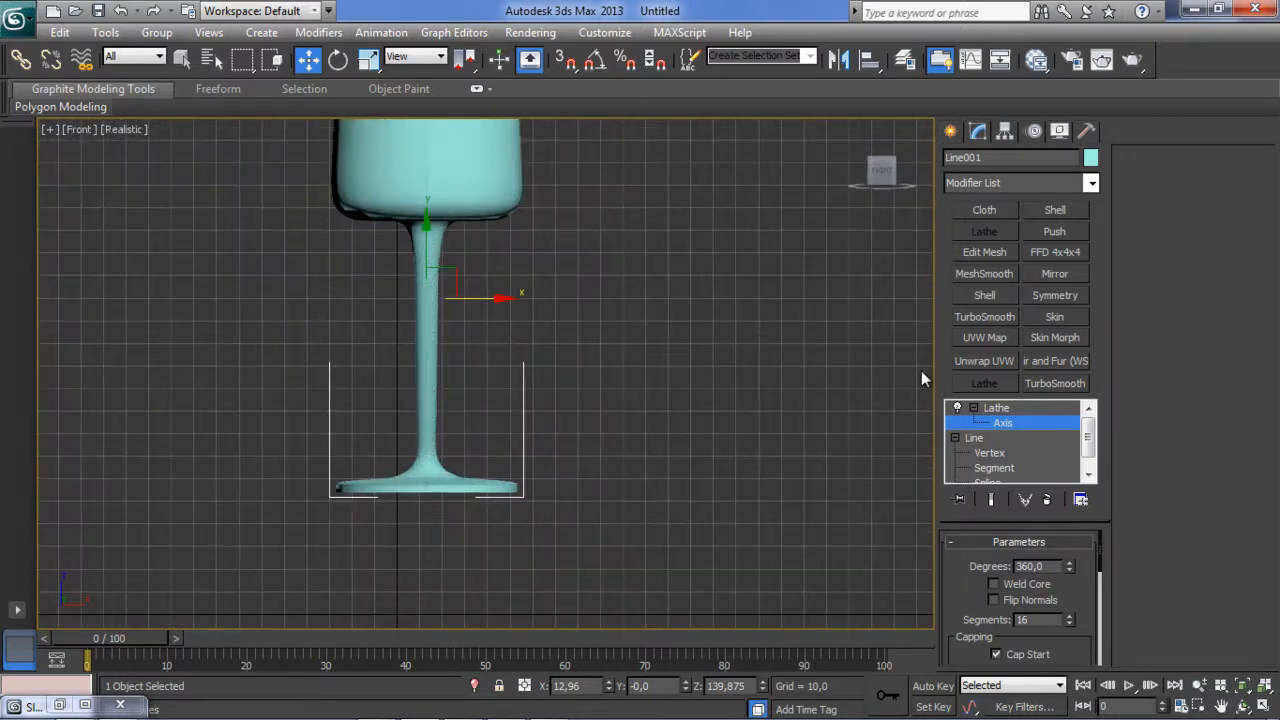
Set the Lathe segments to 17 and collapse the modifier's parameters and the Line sub-levels.
drag(1070, 607, 1068, 508)
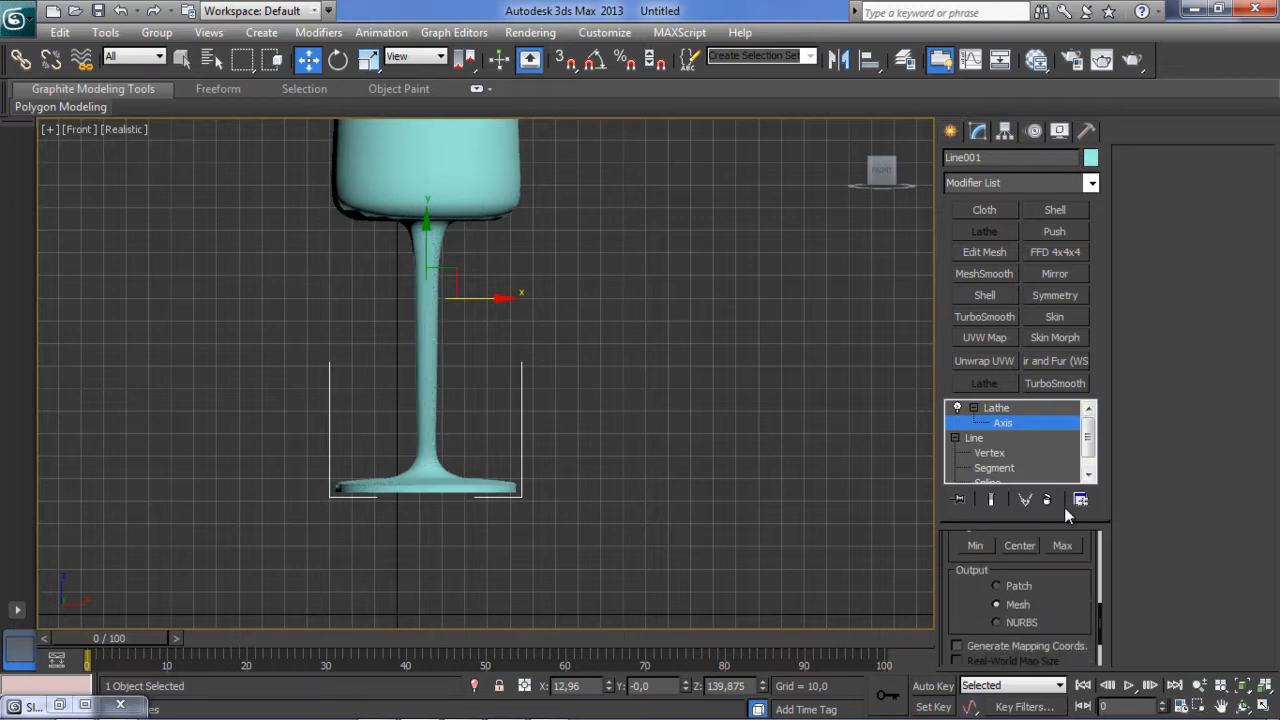
drag(1063, 566, 1075, 670)
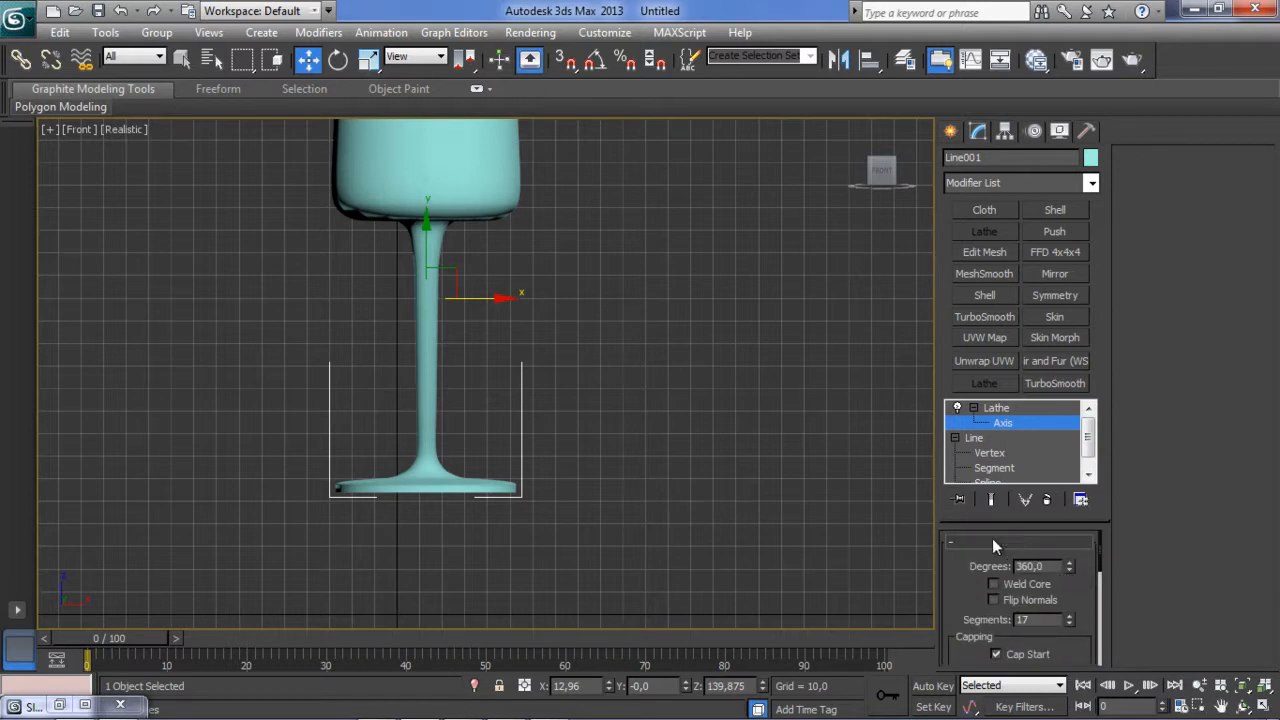
click(956, 542)
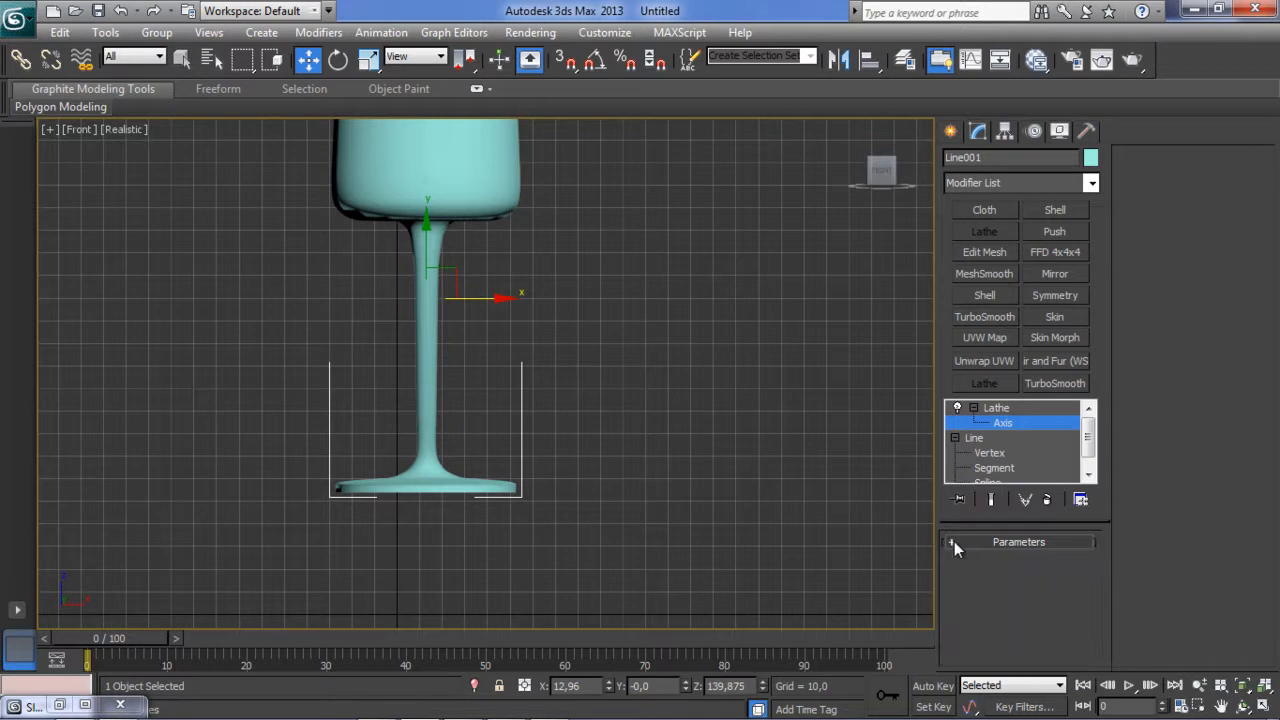
click(957, 438)
click(994, 452)
middle_drag(512, 368, 519, 494)
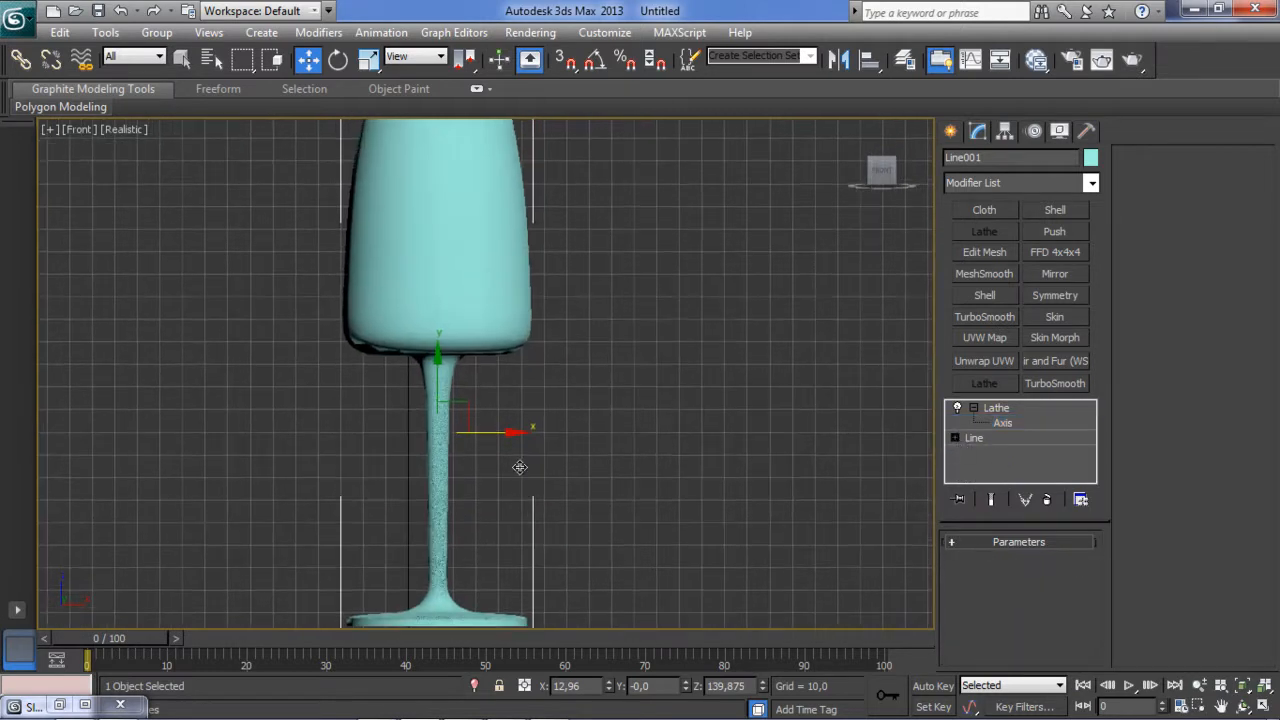
Unhide all objects and make the lathed glass see-through to compare its outline with the reference image.
right_click(752, 200)
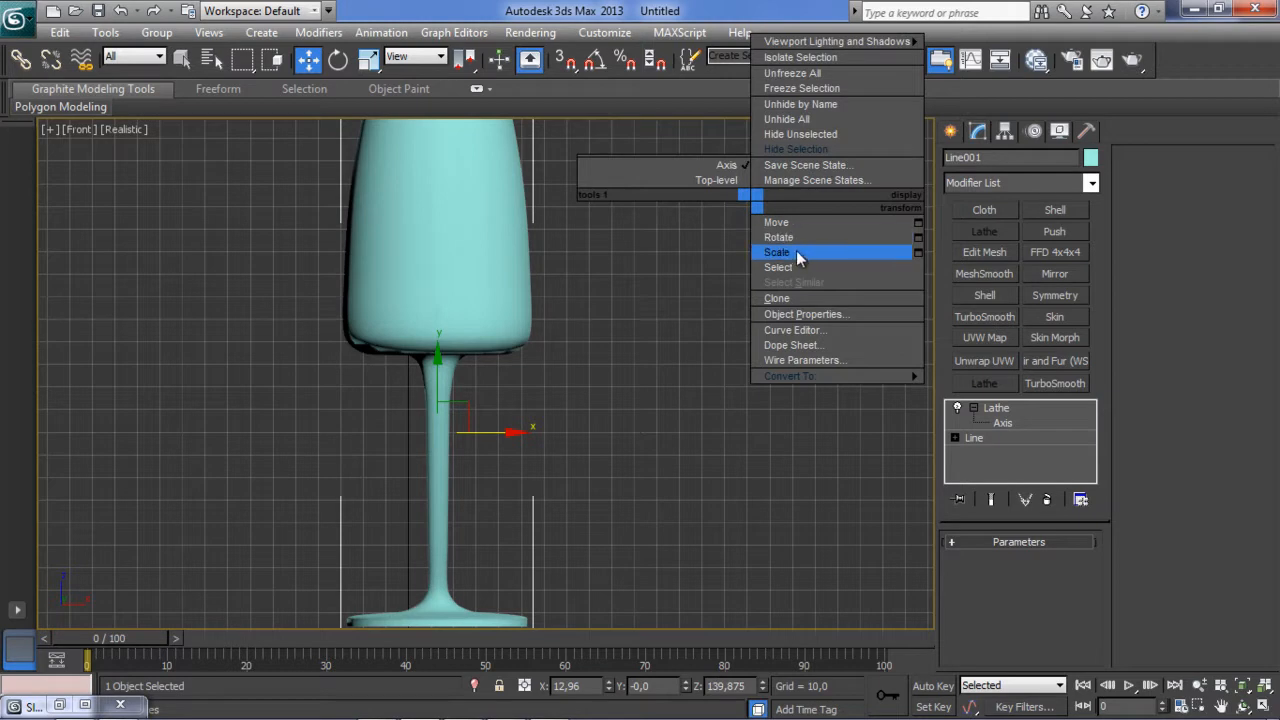
click(819, 121)
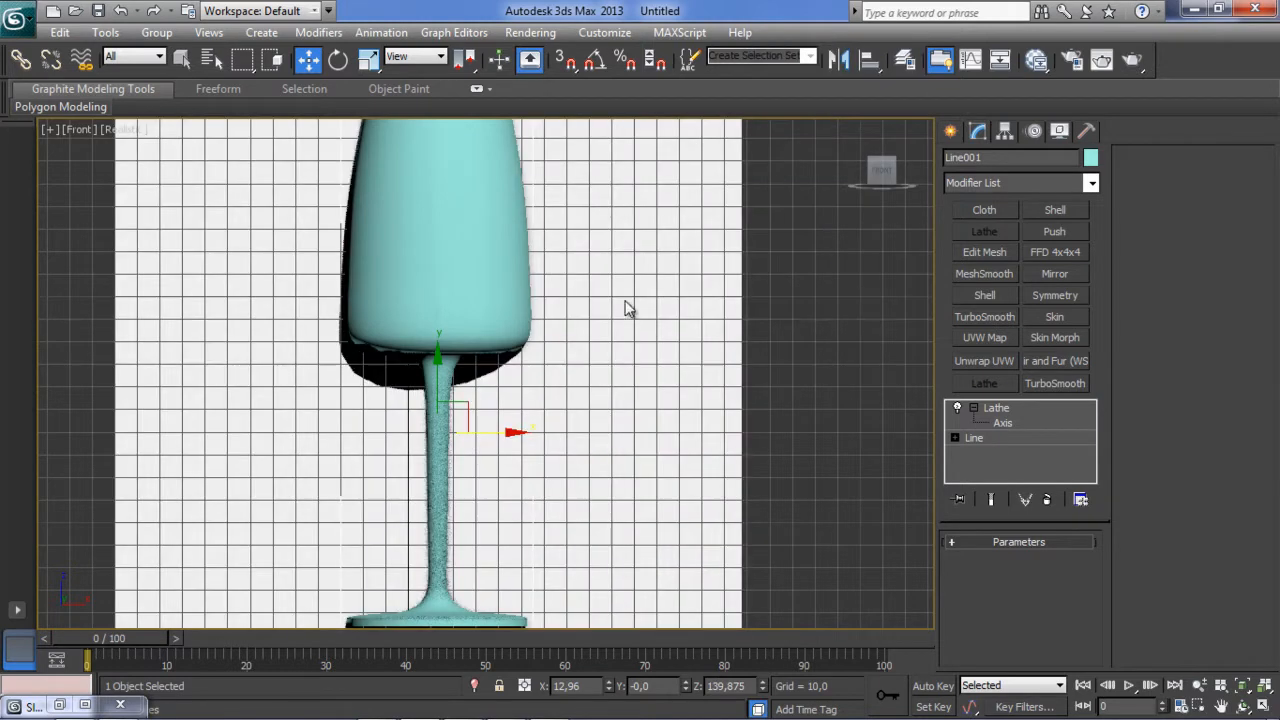
scroll(566, 338, up, 2)
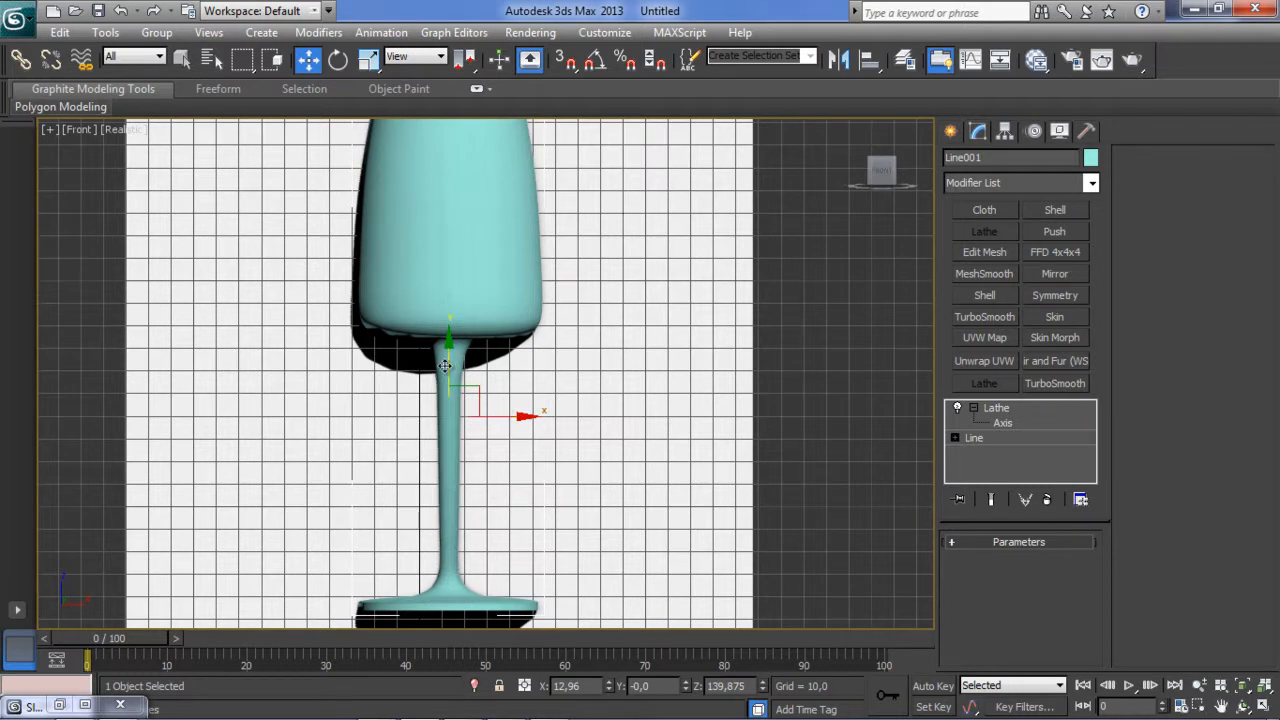
key(alt+x)
middle_drag(510, 301, 507, 307)
scroll(507, 308, up, 2)
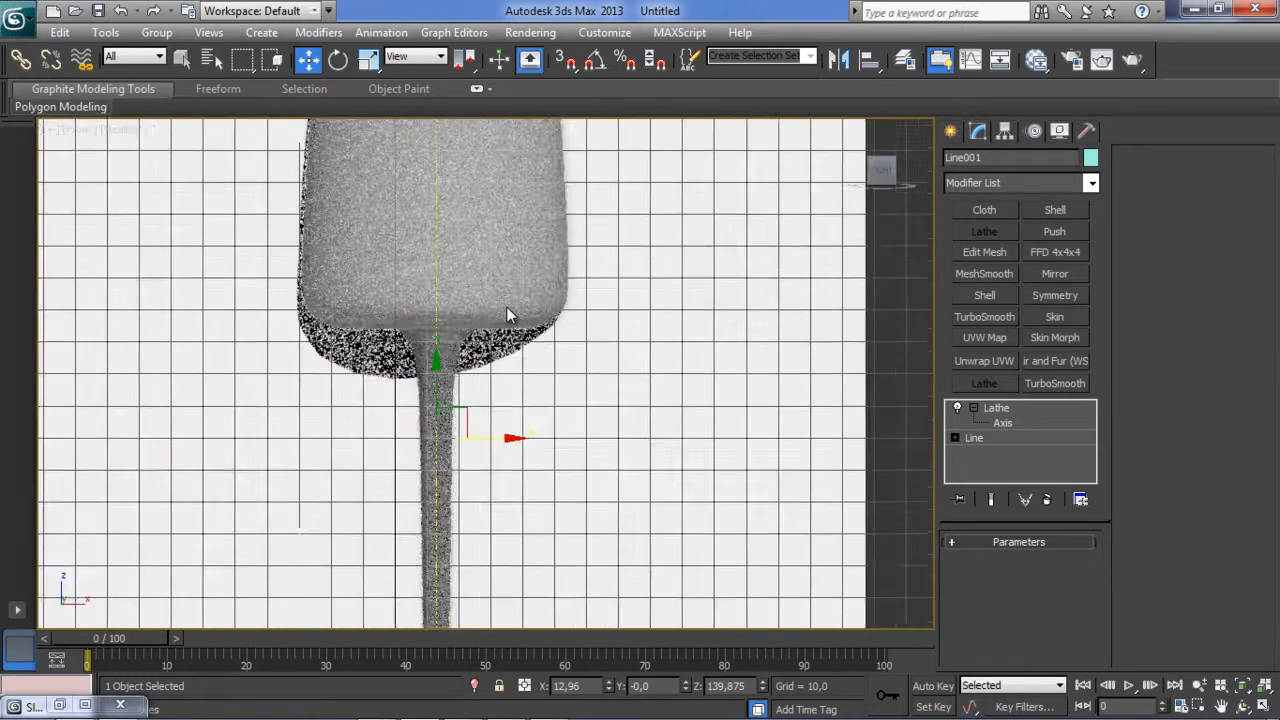
scroll(485, 230, down, 5)
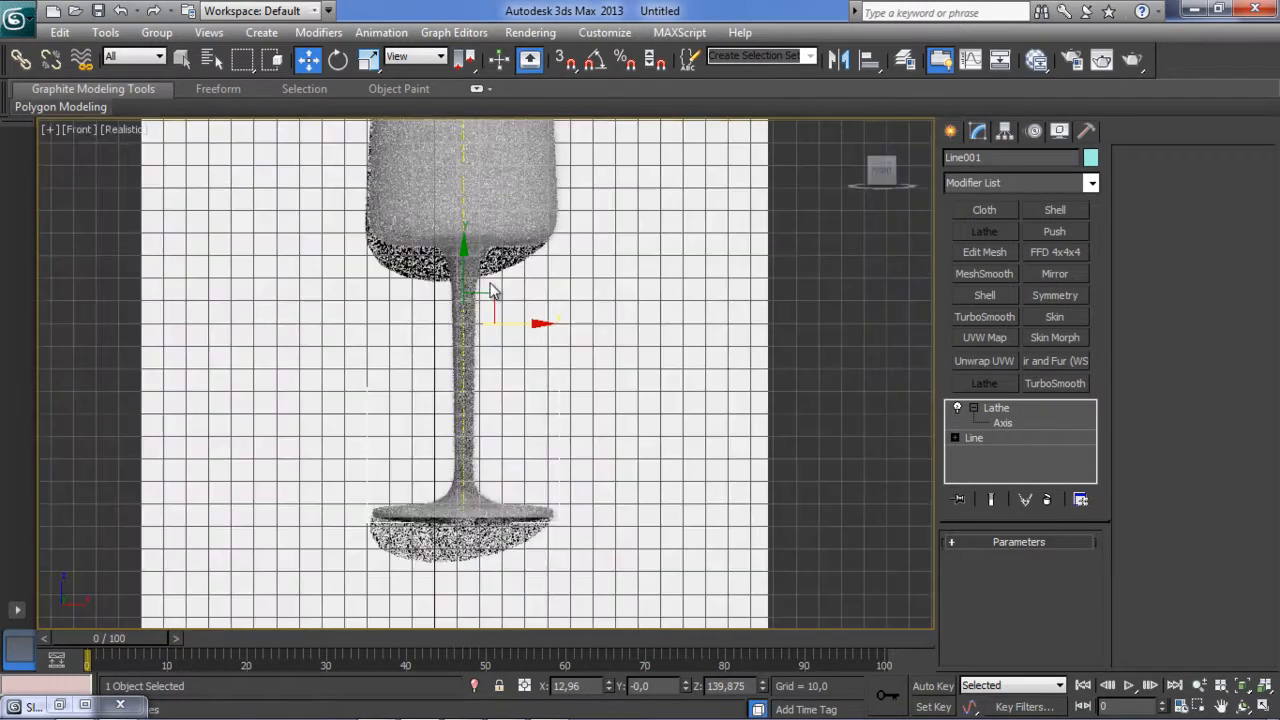
scroll(489, 291, up, 3)
scroll(491, 314, down, 3)
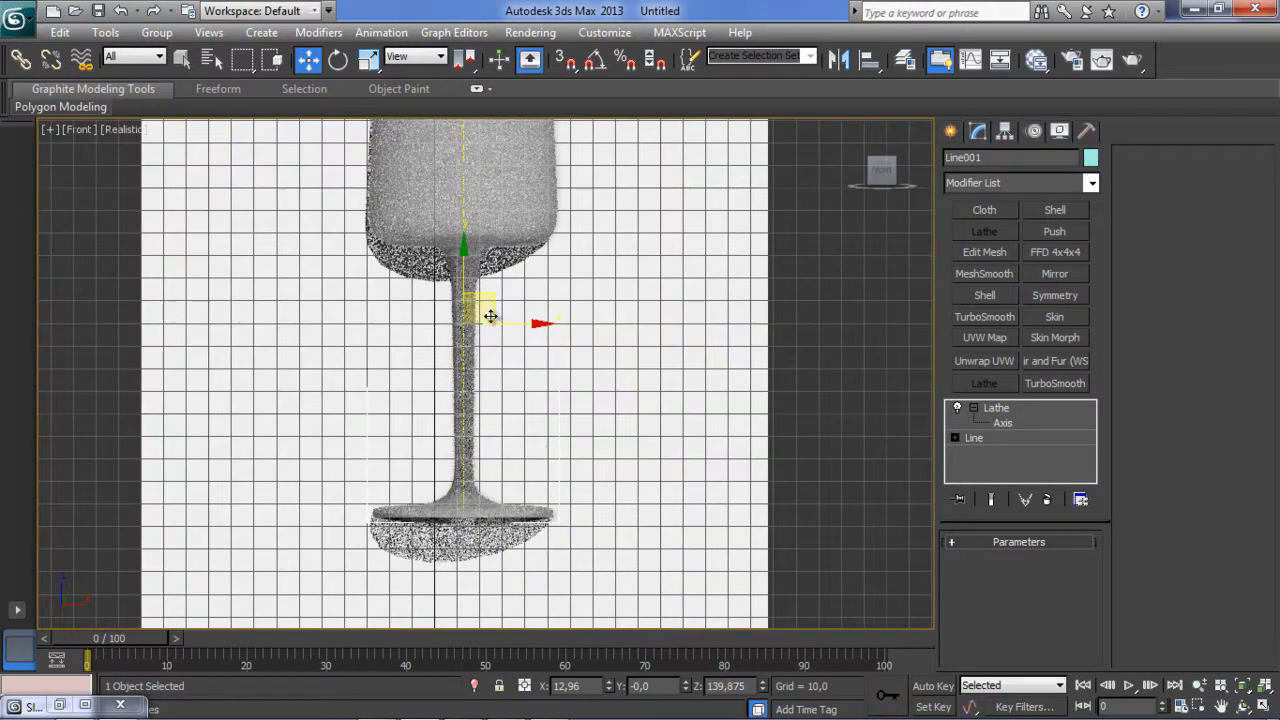
Switch to a perspective view, orbit around the glass and try moving the Lathe axis along Y.
key(p)
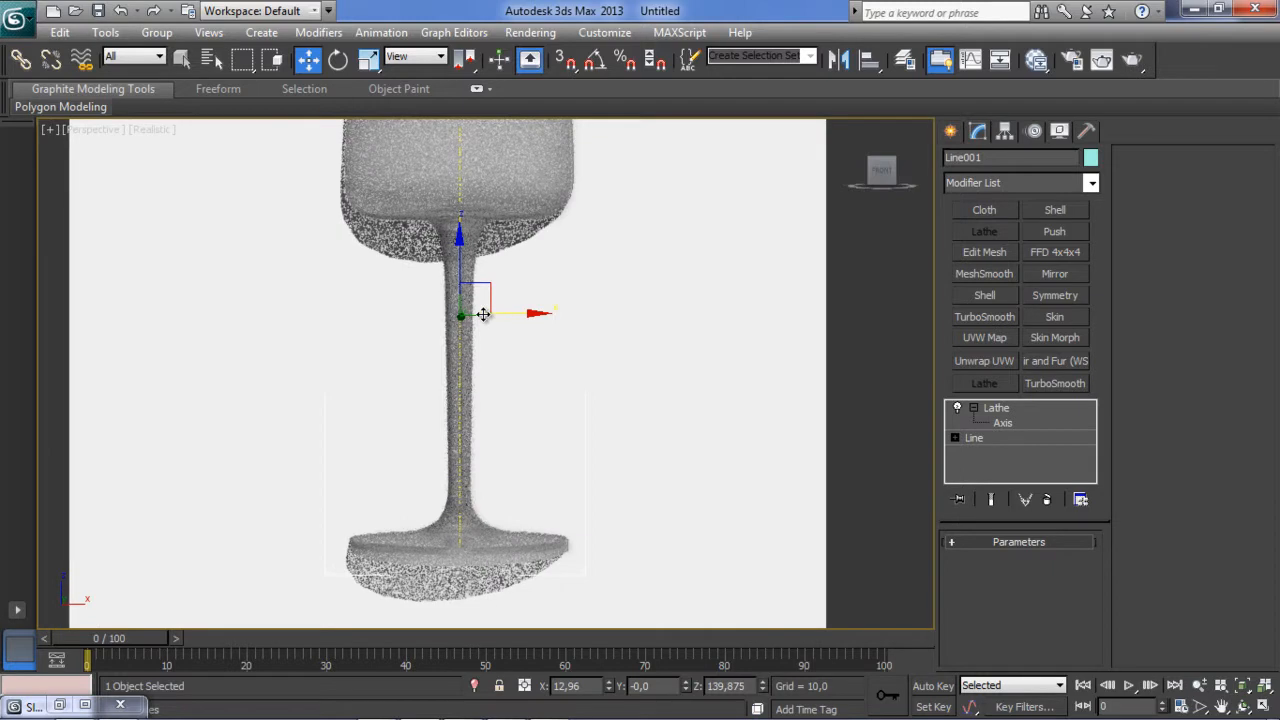
mouse_move(540, 333)
alt+middle_down()
mouse_move(450, 340)
mouse_move(573, 349)
mouse_move(429, 380)
mouse_move(497, 360)
mouse_move(491, 334)
mouse_move(502, 342)
alt+middle_up()
scroll(575, 345, down, 4)
scroll(424, 351, up, 5)
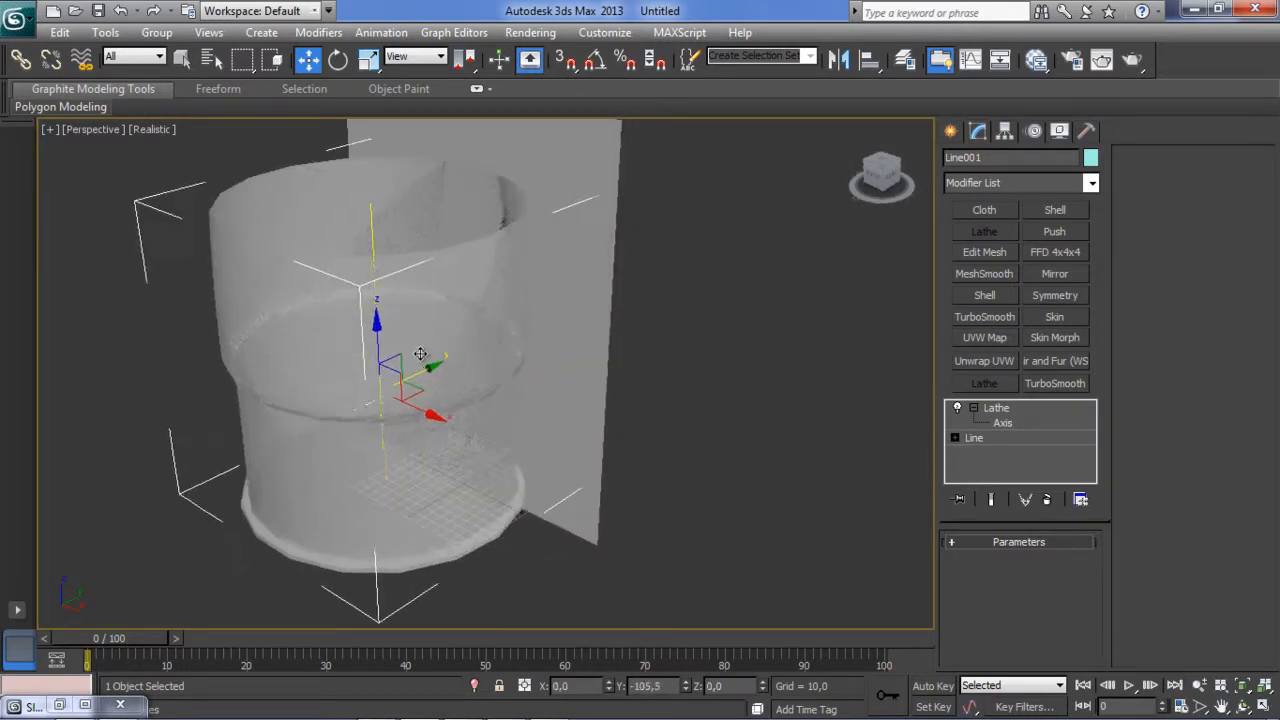
scroll(434, 366, down, 5)
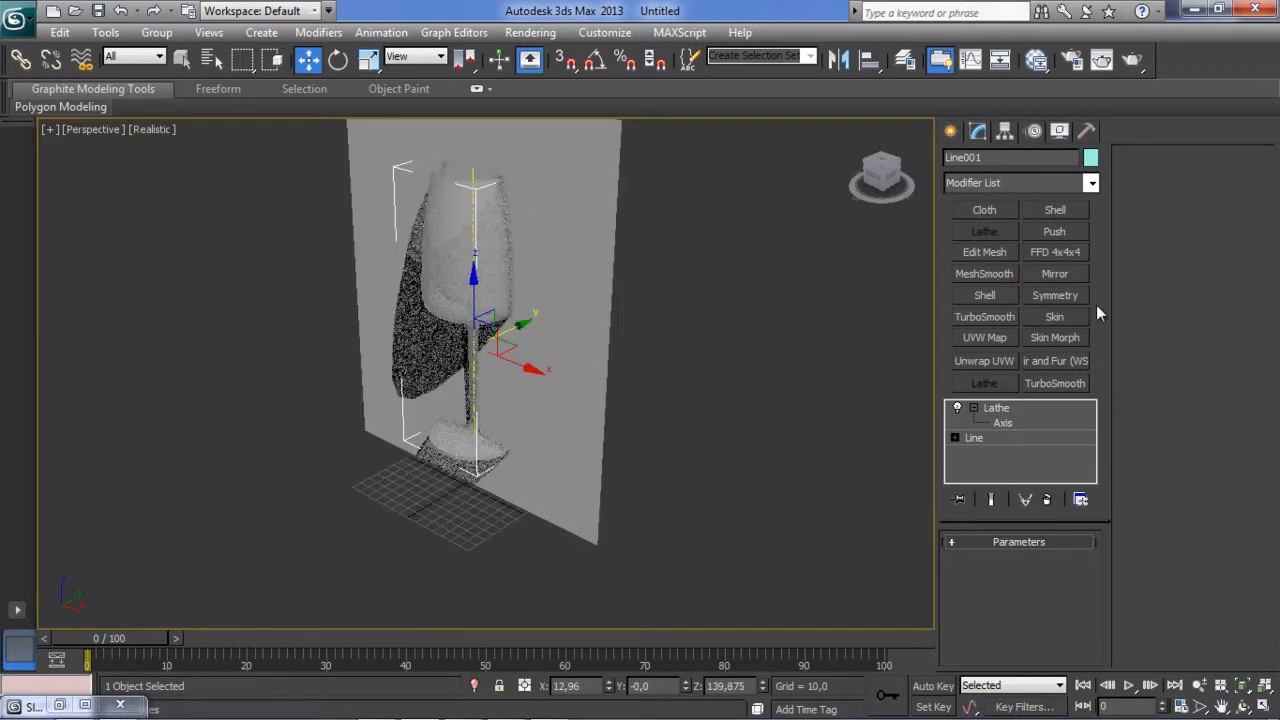
Go to the base Line level with the end result shown and shift the profile along Y to 0.662.
click(975, 438)
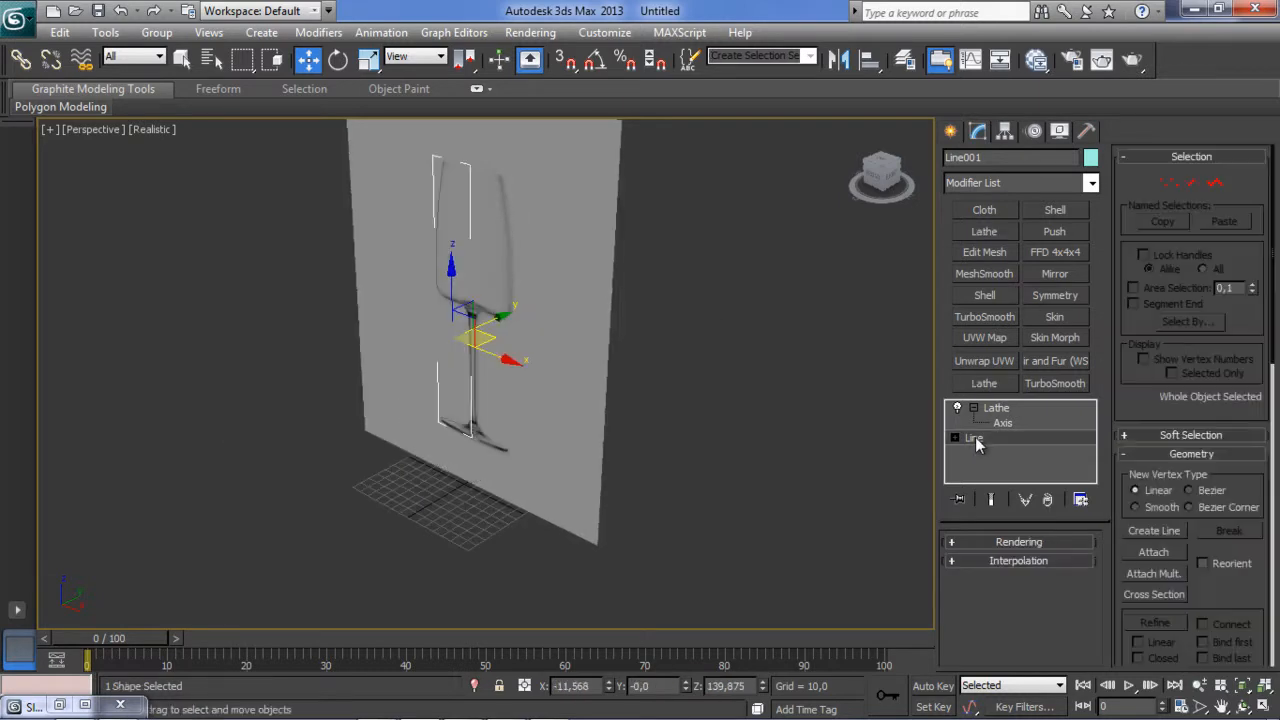
click(991, 499)
middle_drag(524, 336, 503, 344)
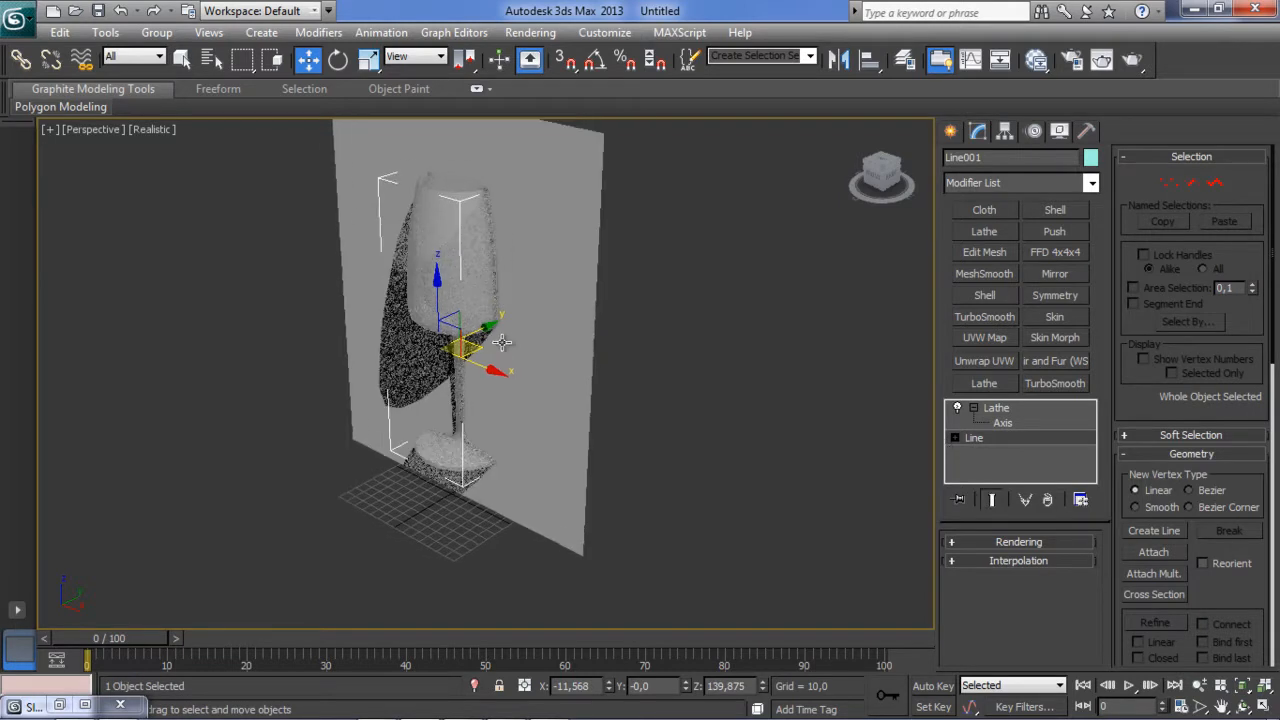
mouse_move(486, 330)
mouse_down()
mouse_move(456, 357)
mouse_move(486, 333)
mouse_up()
alt+middle_drag(486, 333, 634, 331)
scroll(517, 342, up, 5)
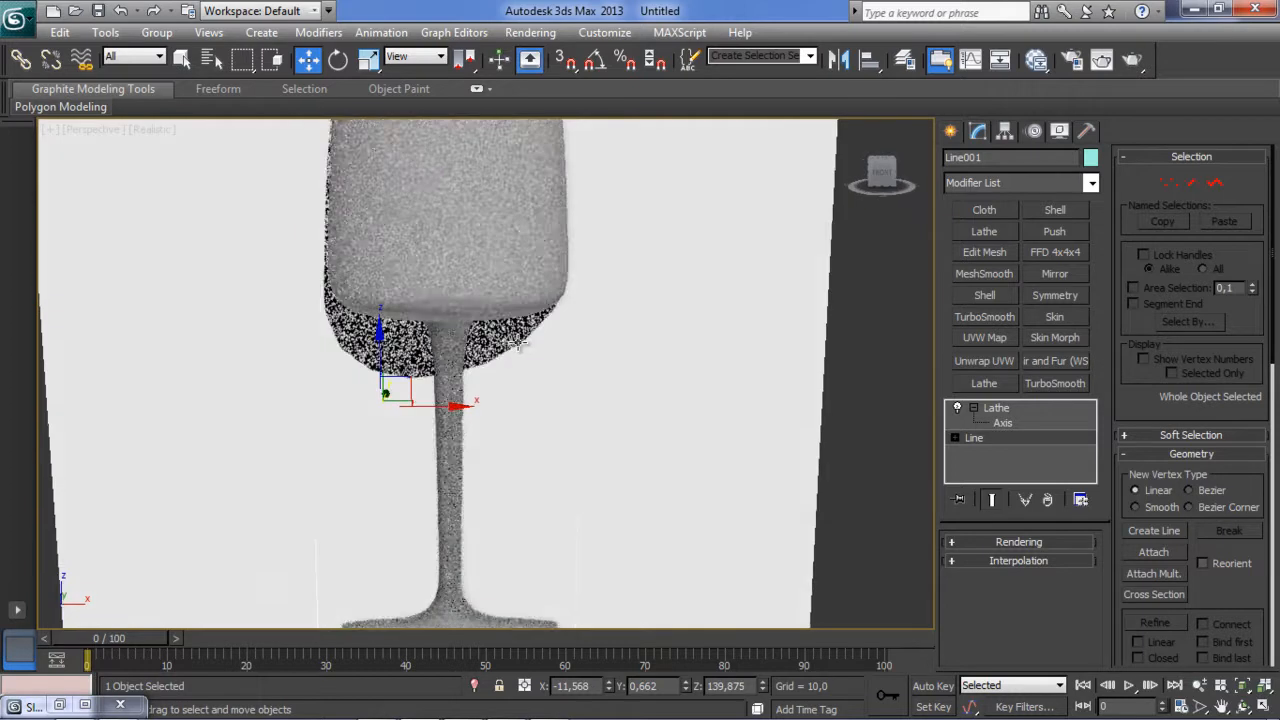
scroll(507, 376, down, 3)
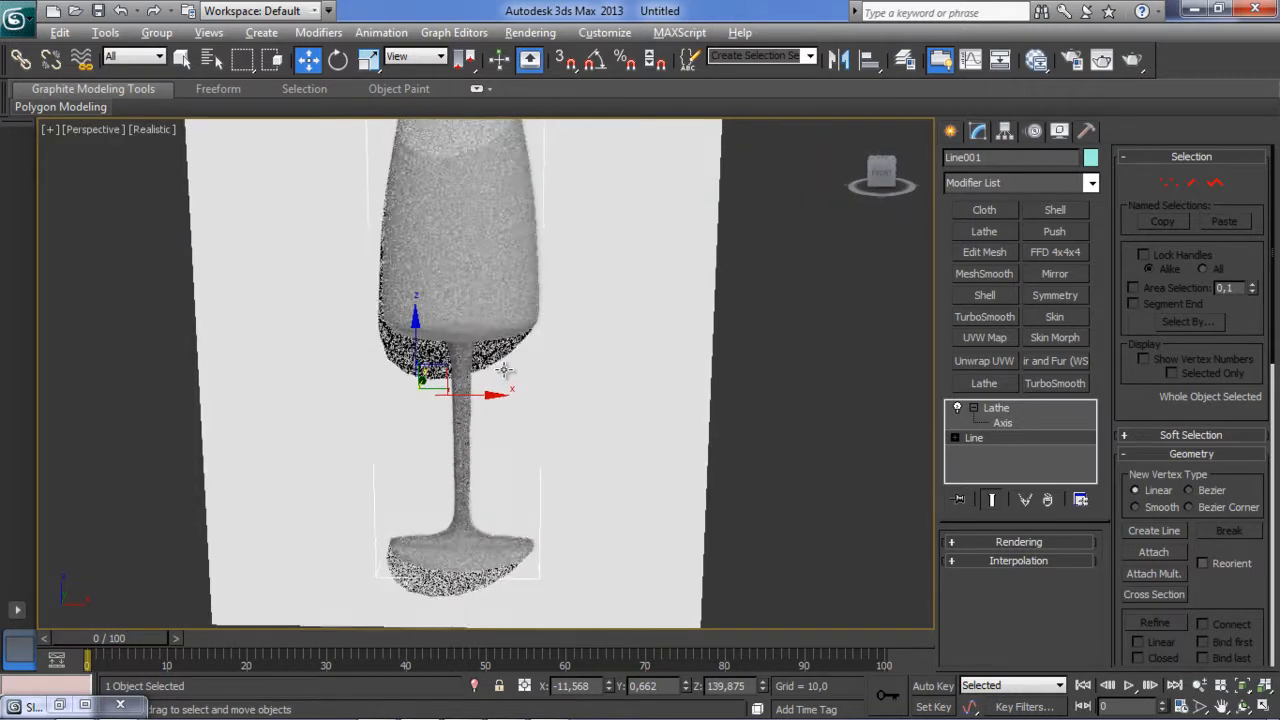
Select the gabarit reference plane and hide it from the perspective view.
click(717, 374)
click(703, 371)
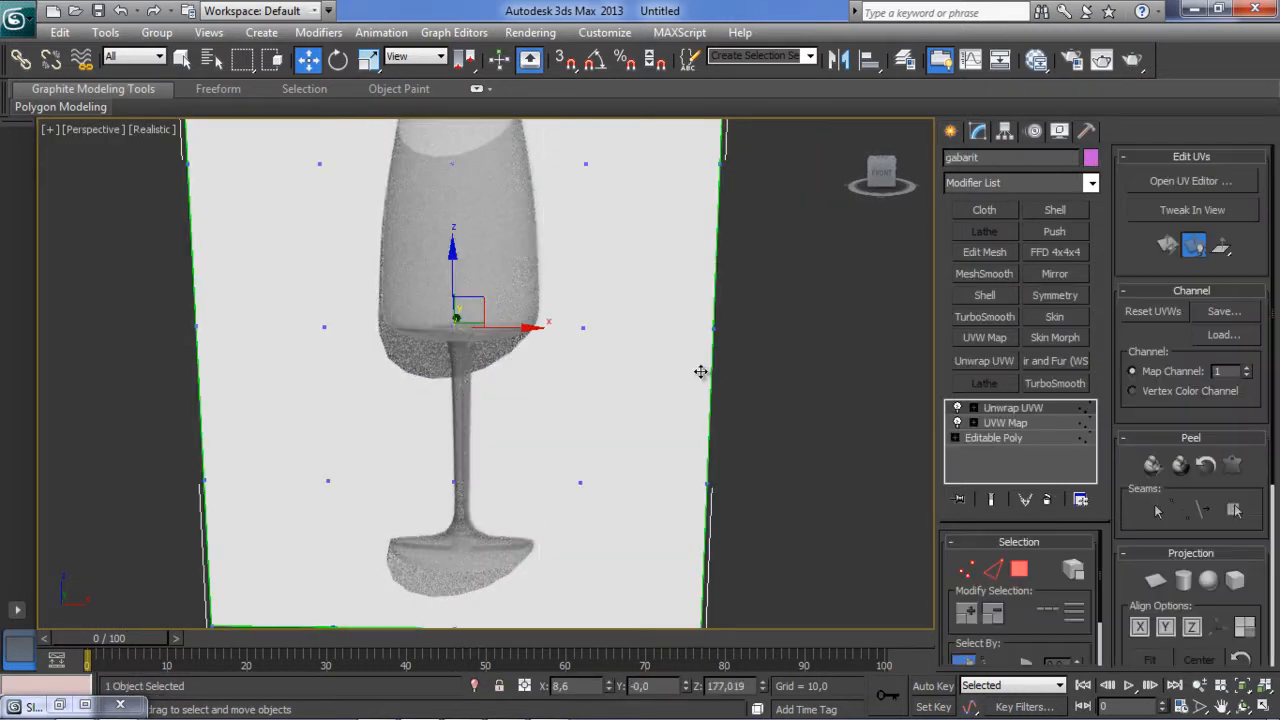
right_click(689, 366)
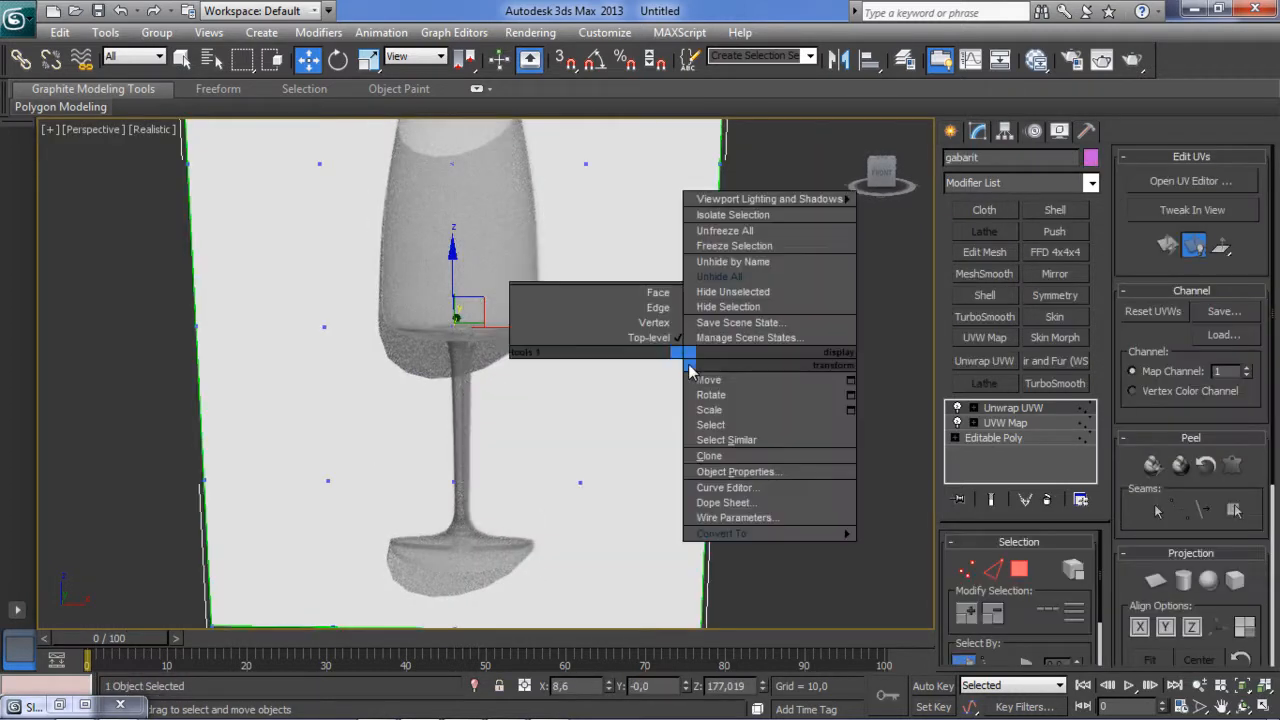
click(752, 307)
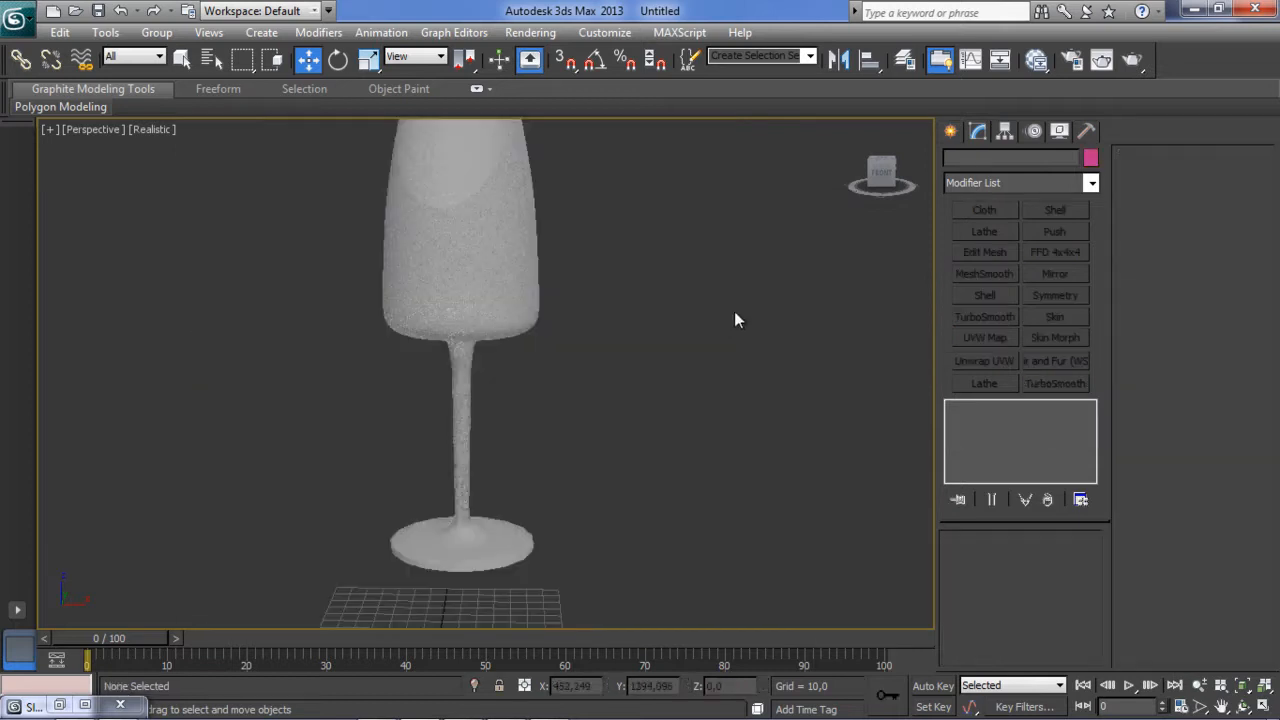
Select the glass, bring it fully into view, collapse its Lathe sub-levels and deselect it.
click(508, 289)
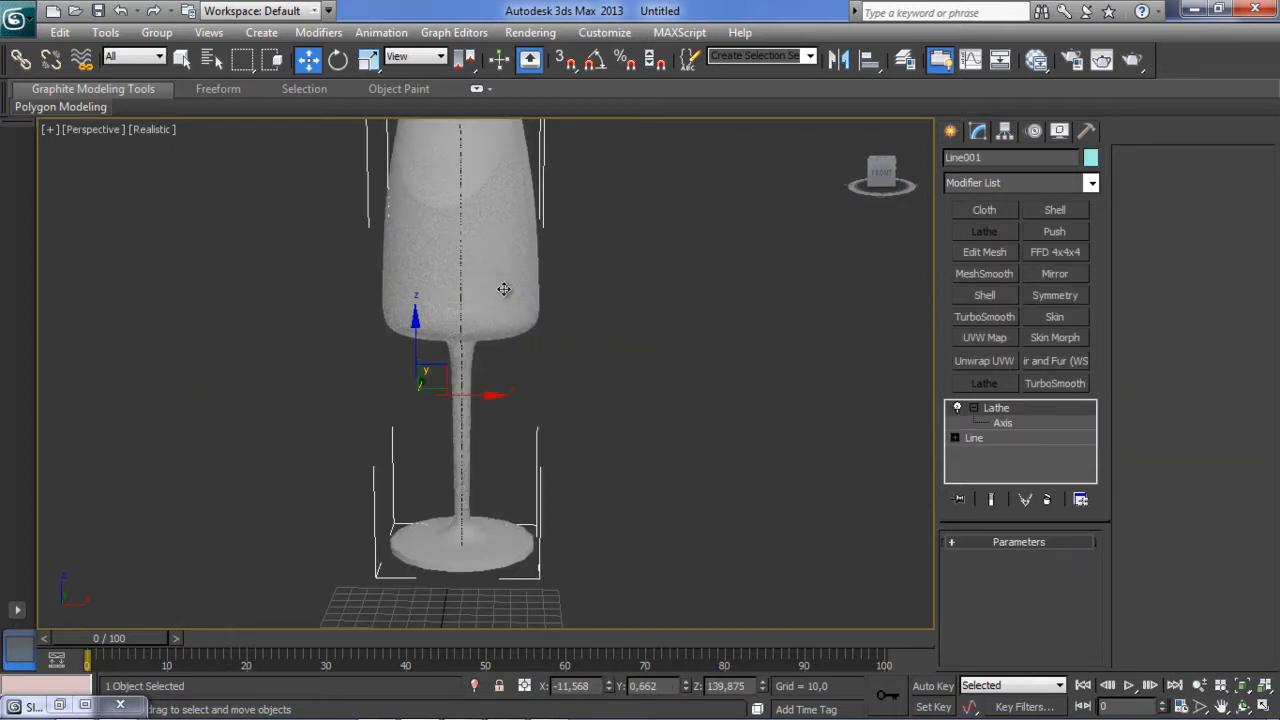
middle_drag(516, 288, 466, 347)
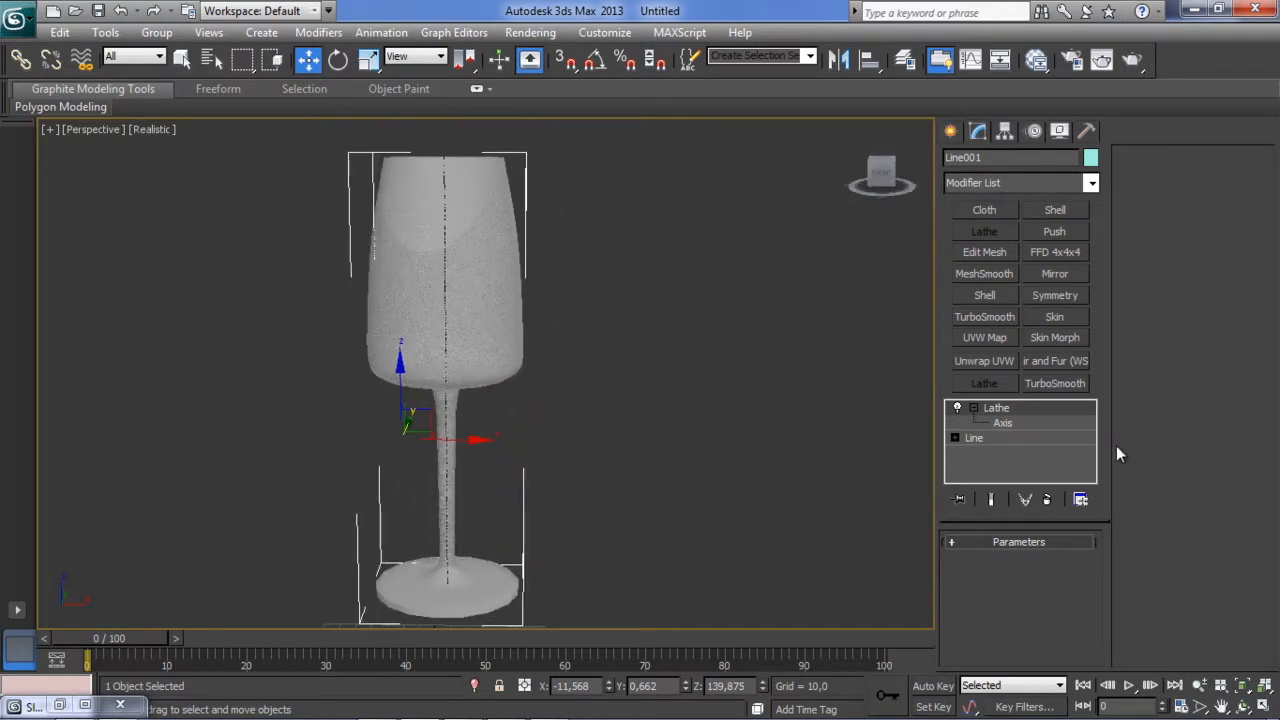
click(974, 408)
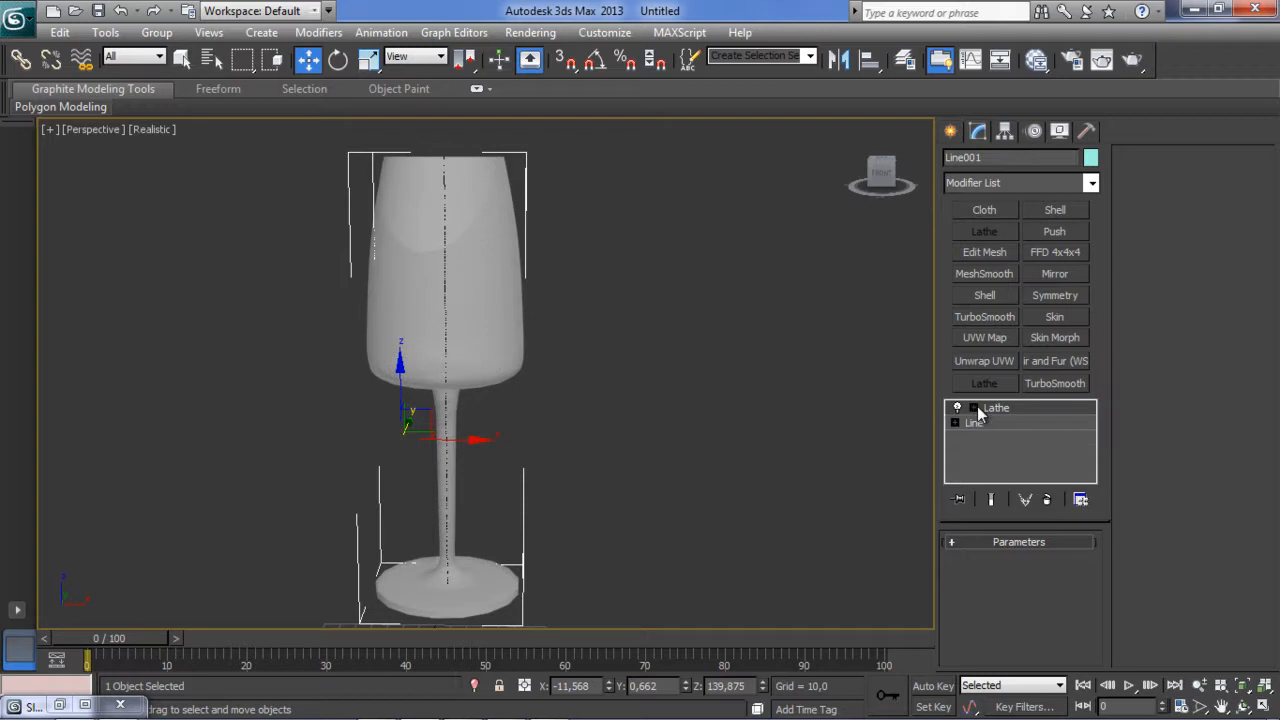
click(881, 417)
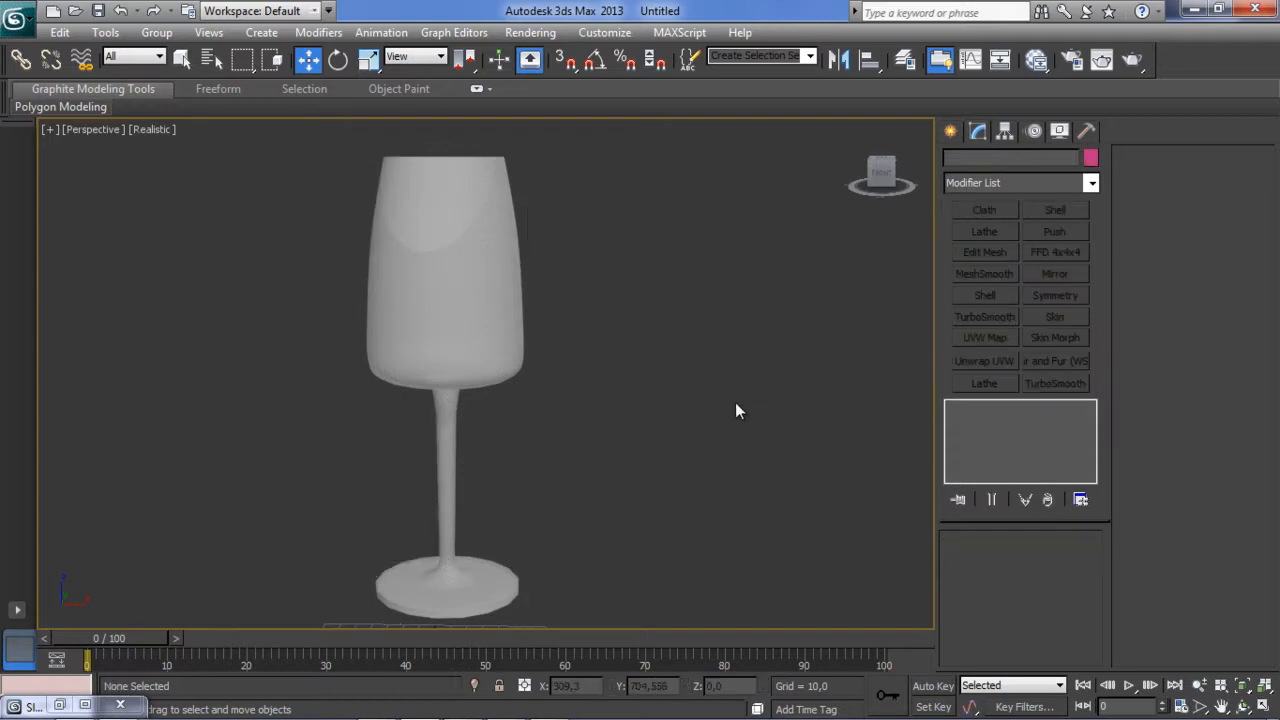
Save the scene as verre.max in the desktop's tuto 3dsmax\verre folder, replacing the existing file.
click(28, 22)
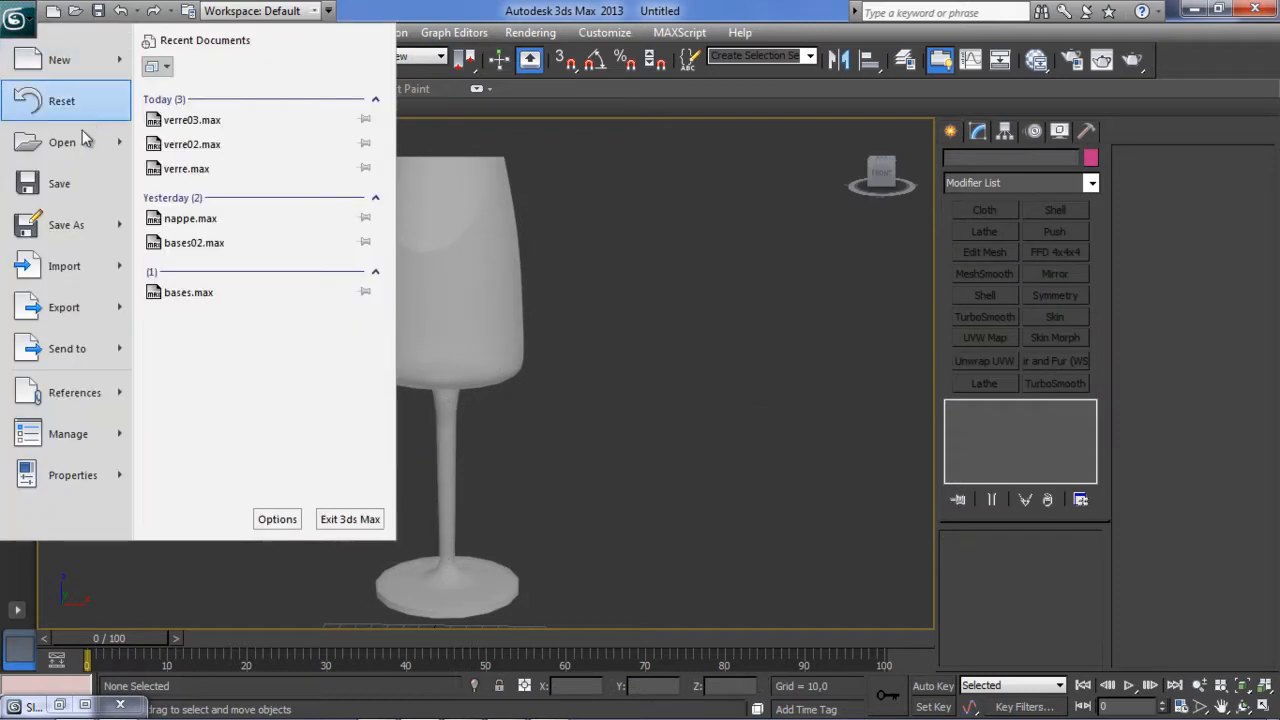
click(87, 231)
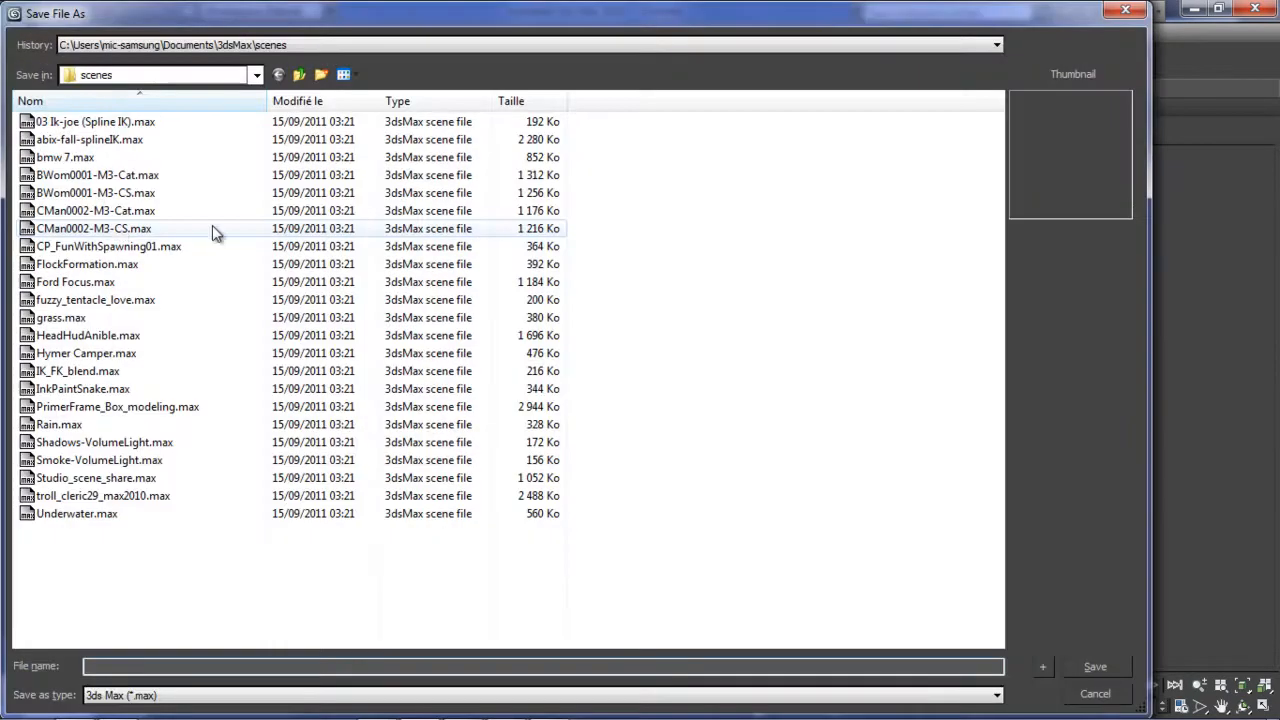
click(255, 75)
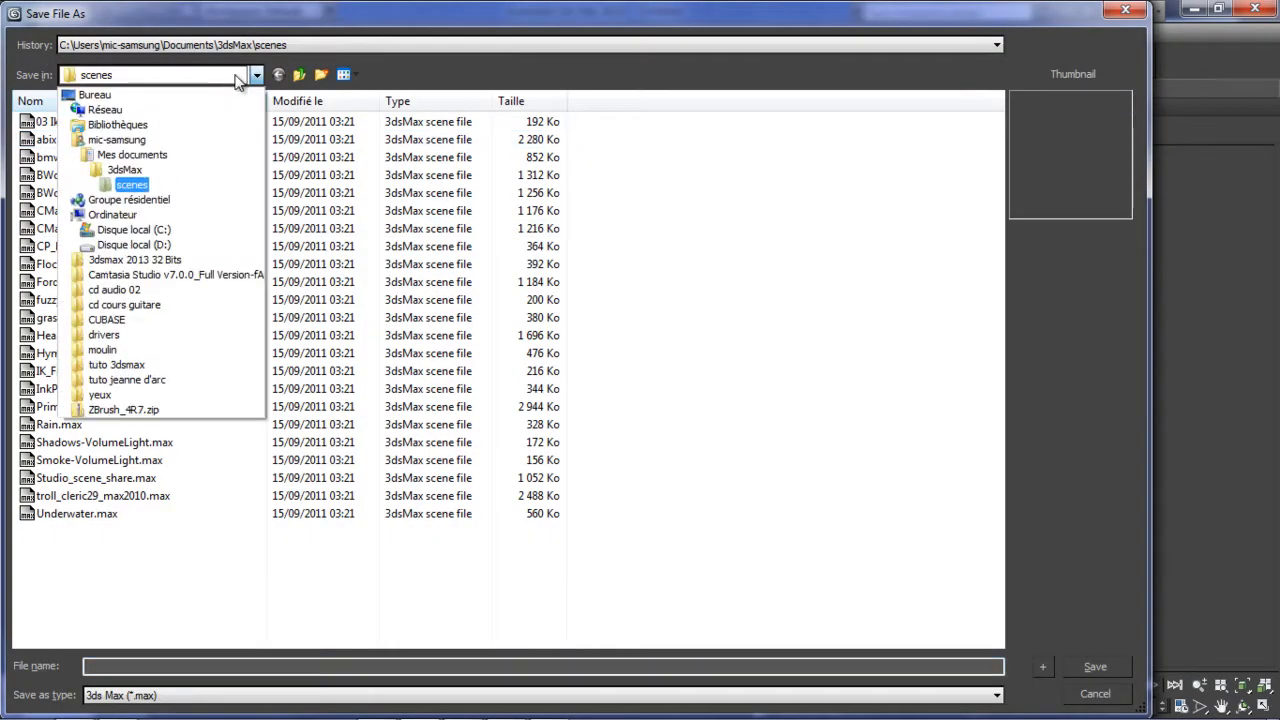
click(151, 99)
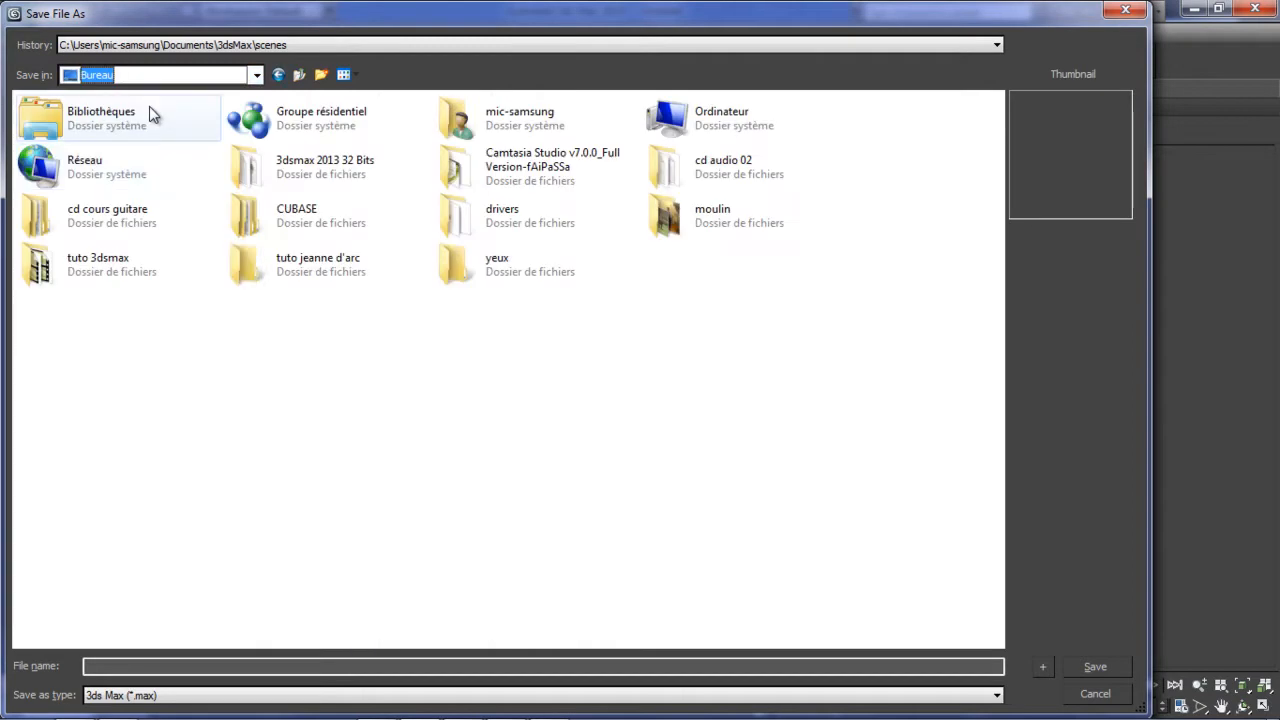
double_click(160, 278)
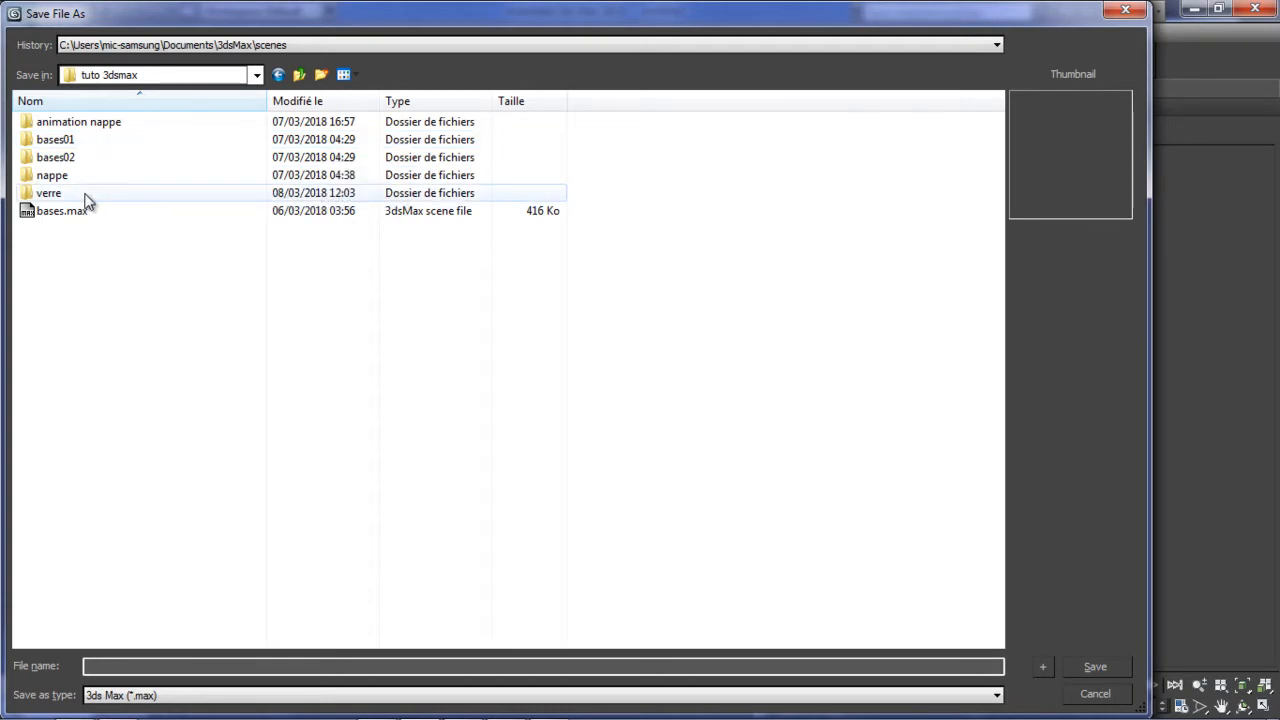
double_click(86, 196)
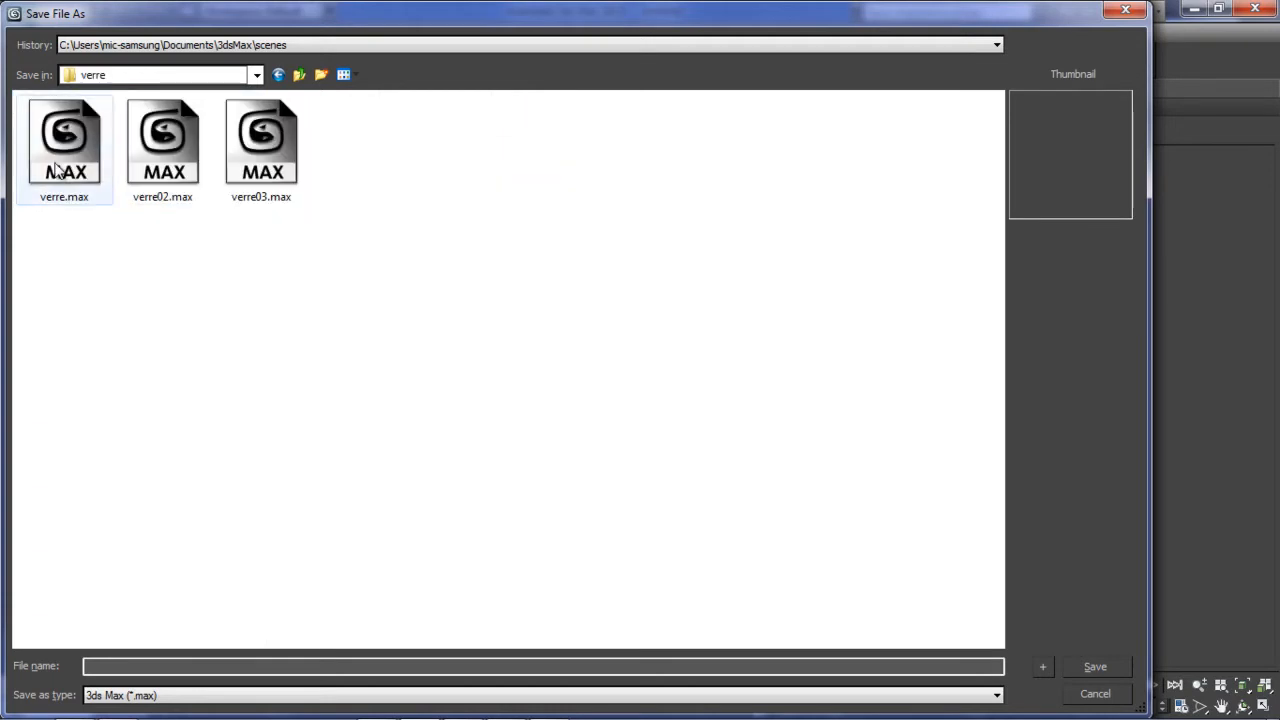
click(57, 165)
mouse_move(690, 712)
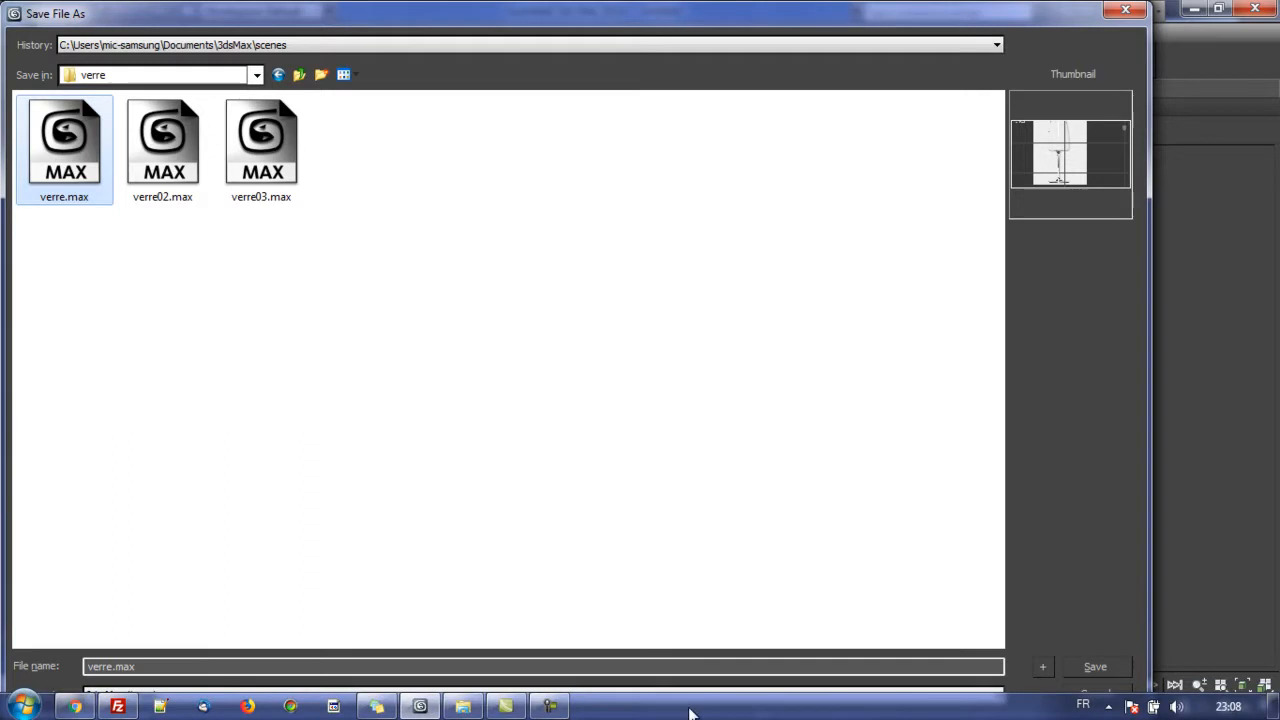
click(1095, 667)
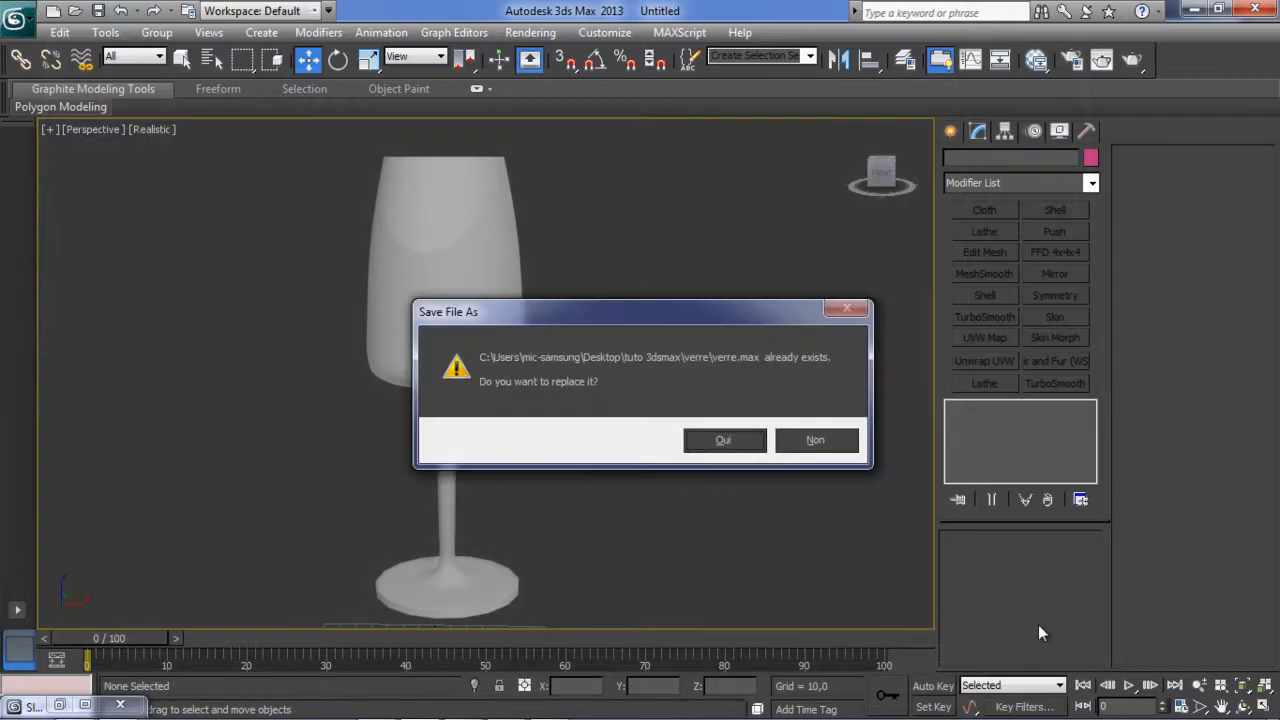
click(724, 441)
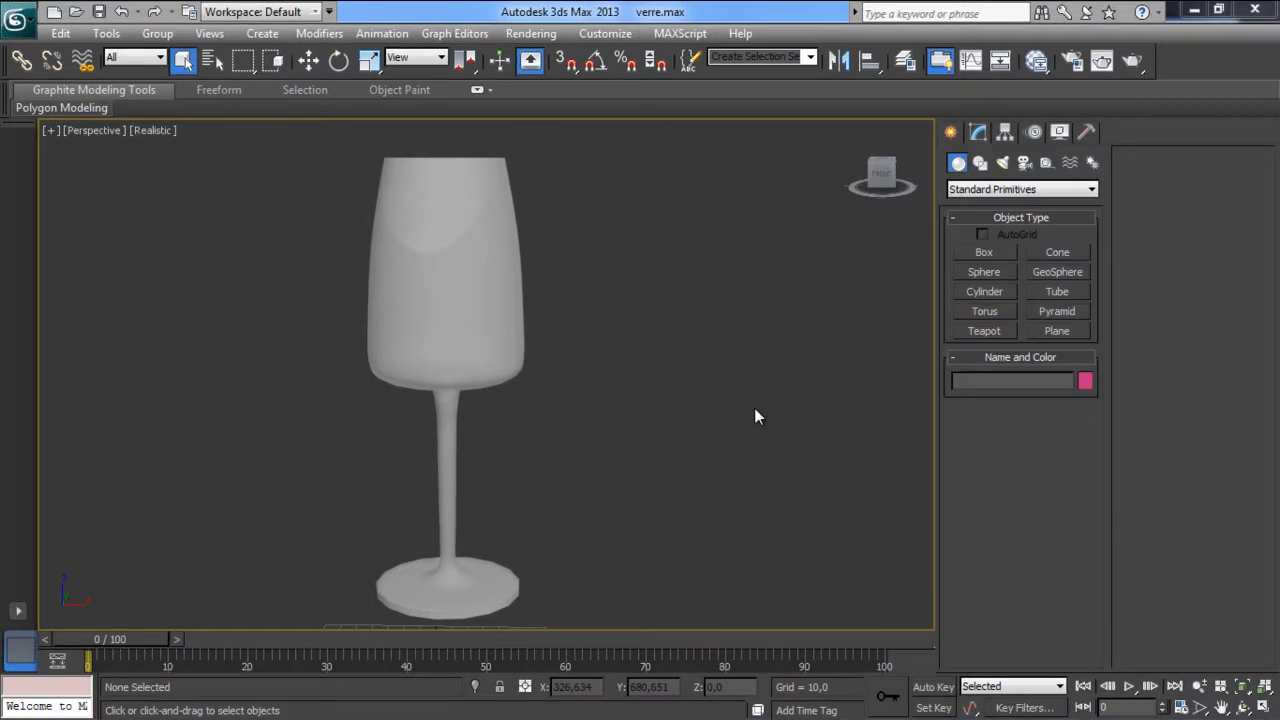
Select the glass for modification and remove the duplicate Shell entry from the configured modifier set.
mouse_move(528, 287)
alt+middle_down()
mouse_move(571, 274)
mouse_move(543, 266)
mouse_move(543, 292)
alt+middle_up()
click(530, 288)
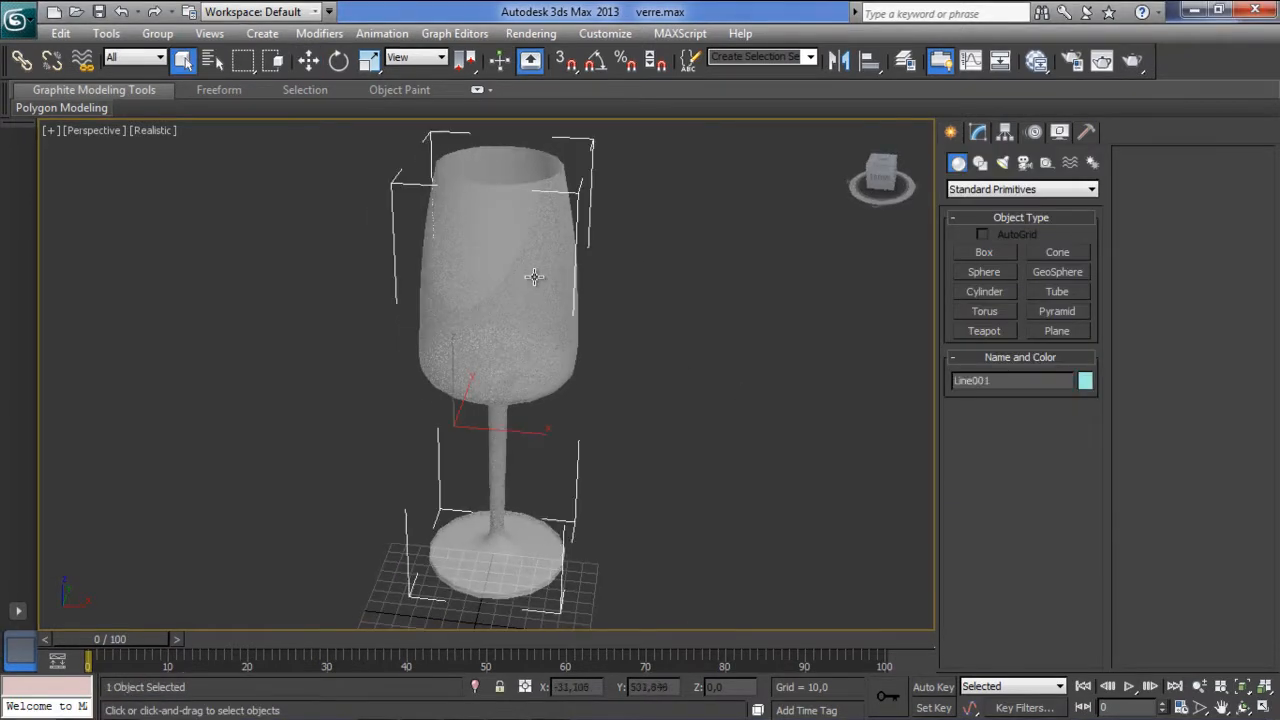
click(981, 132)
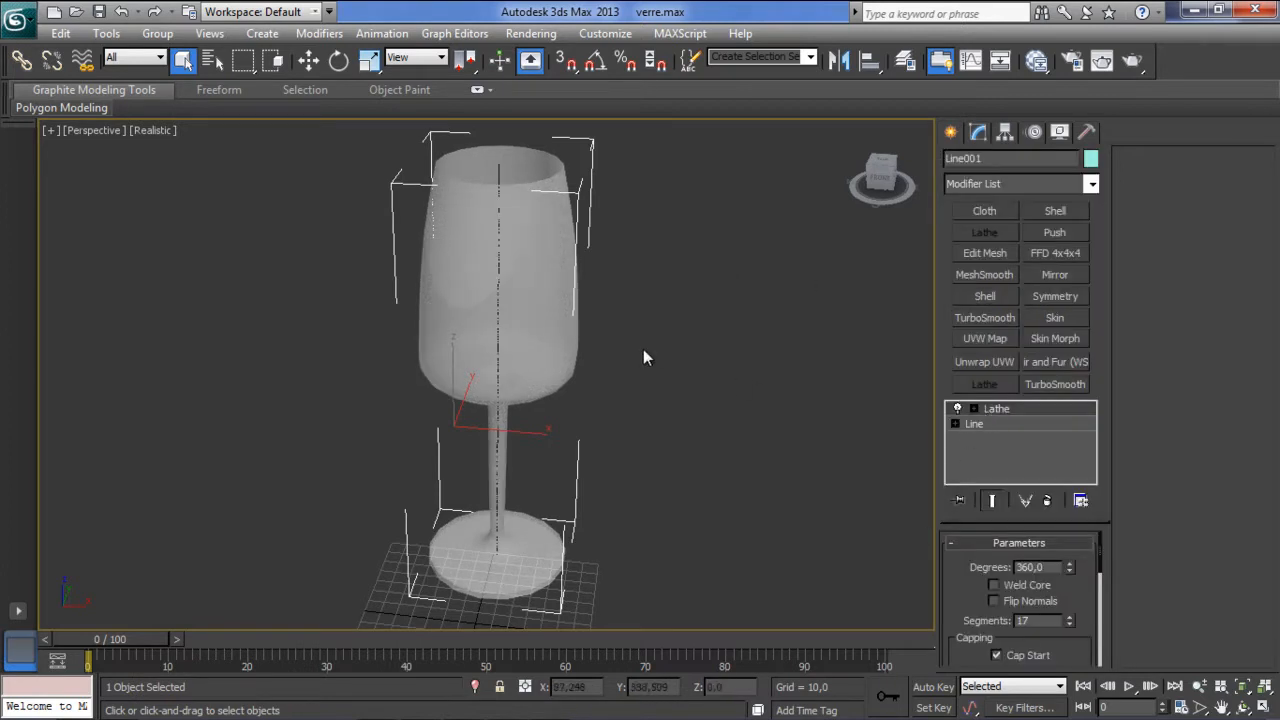
scroll(571, 346, up, 5)
scroll(571, 346, down, 4)
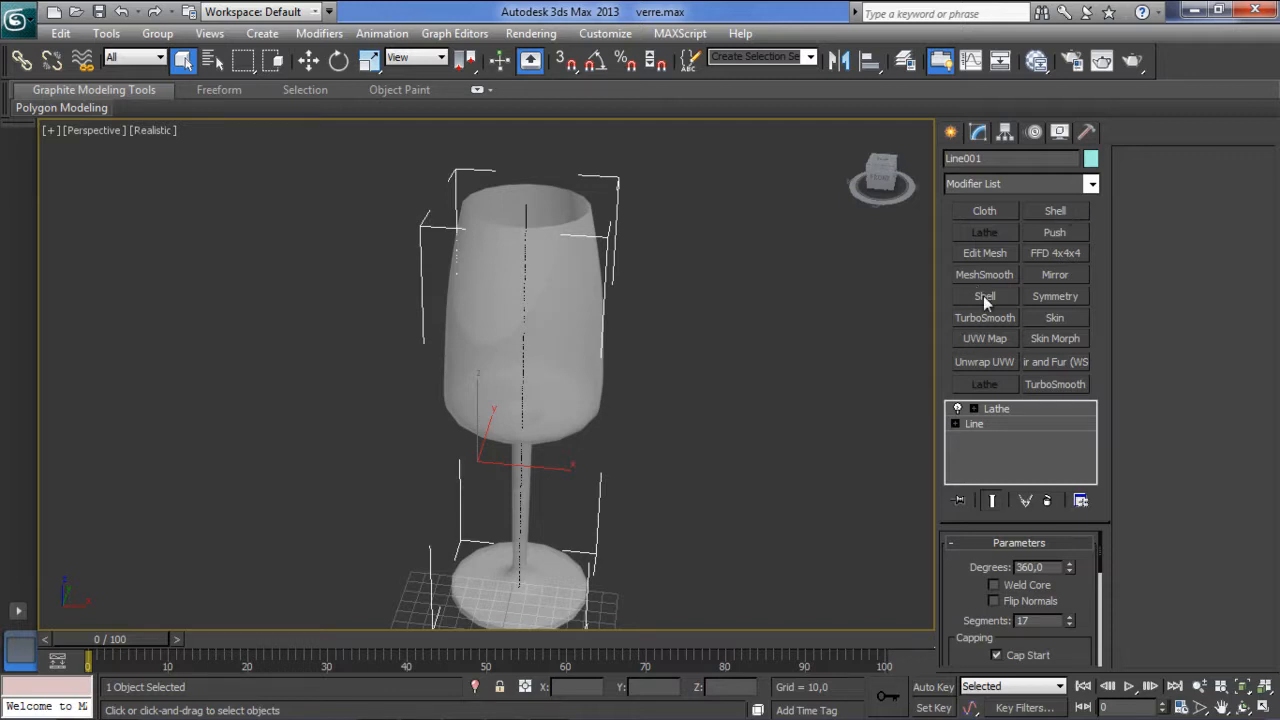
click(1081, 501)
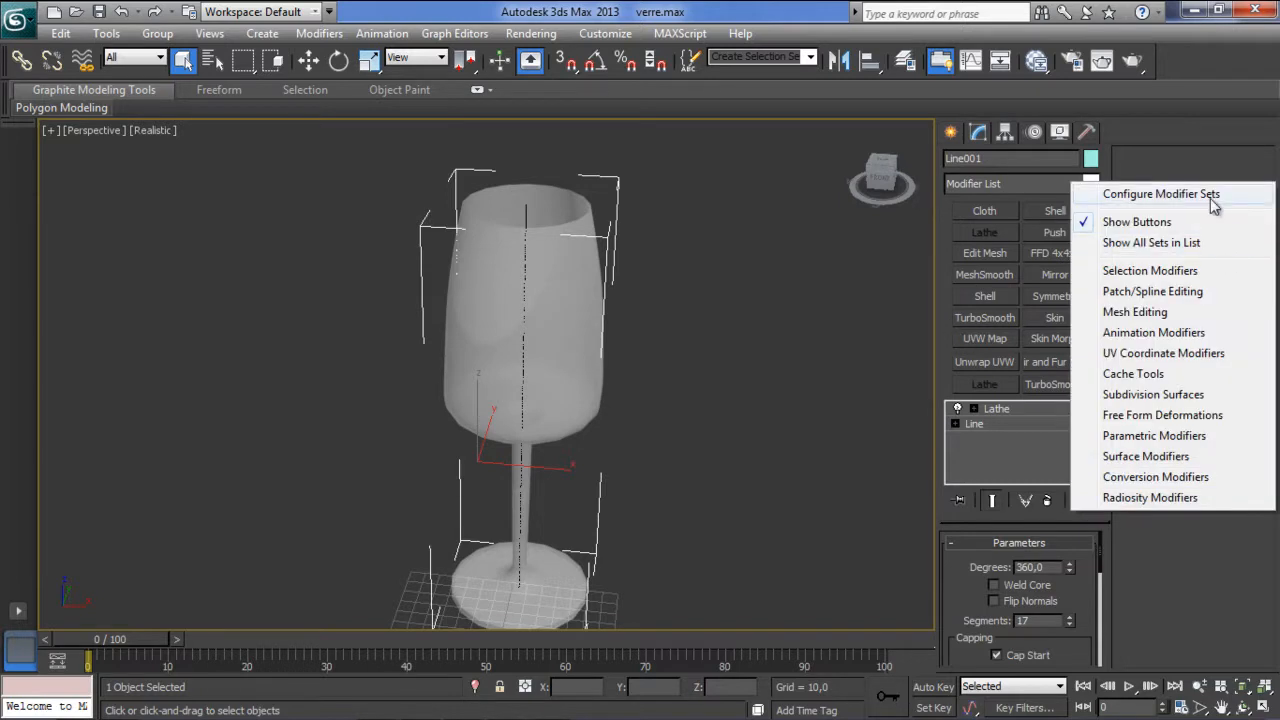
click(1171, 191)
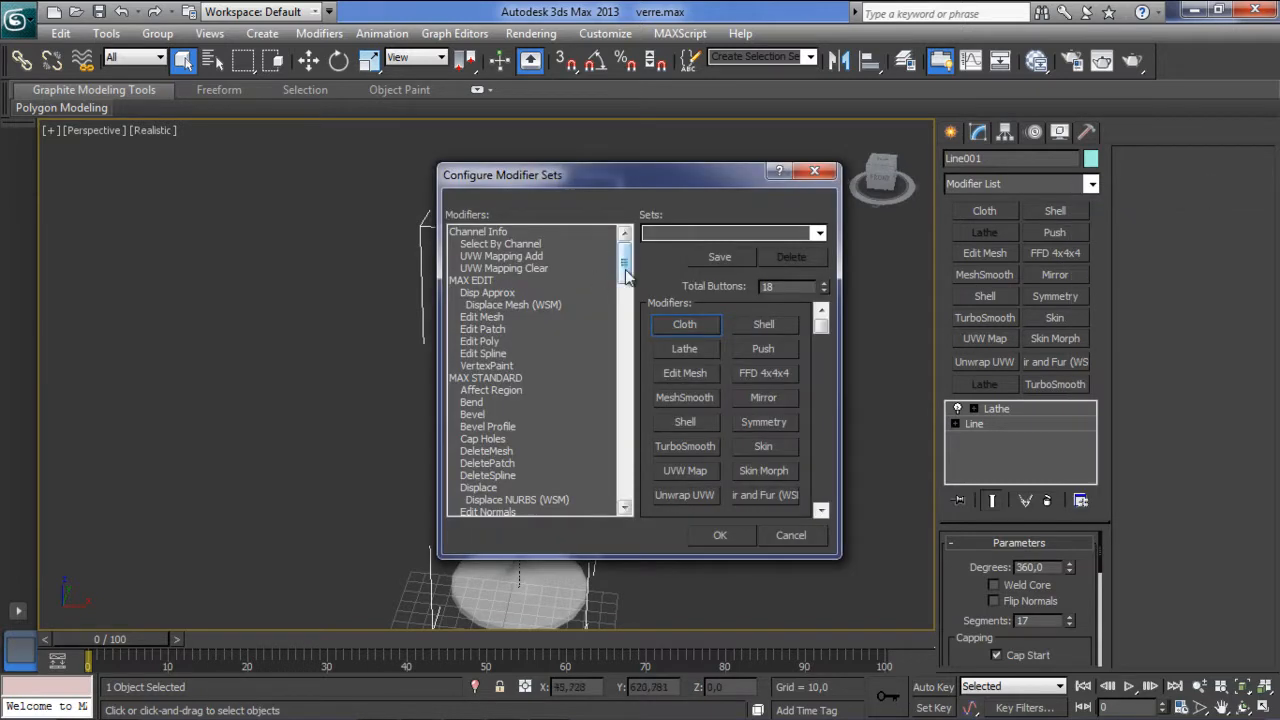
click(699, 418)
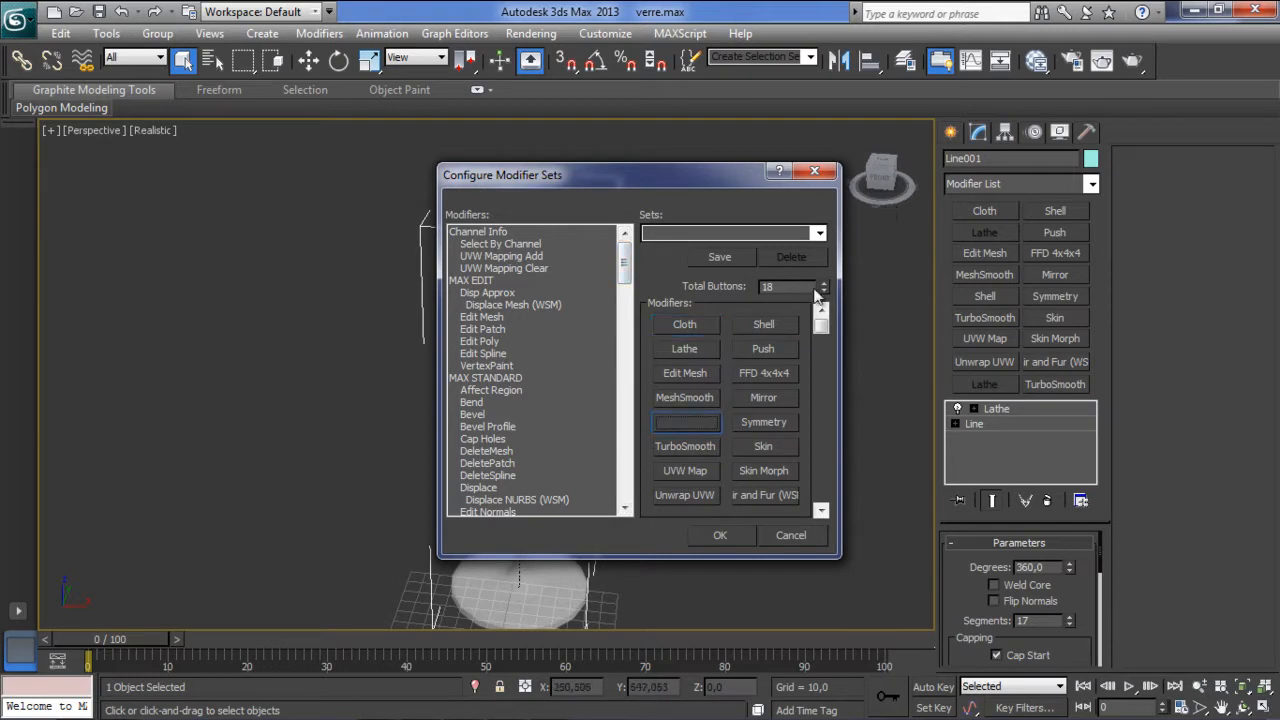
click(726, 536)
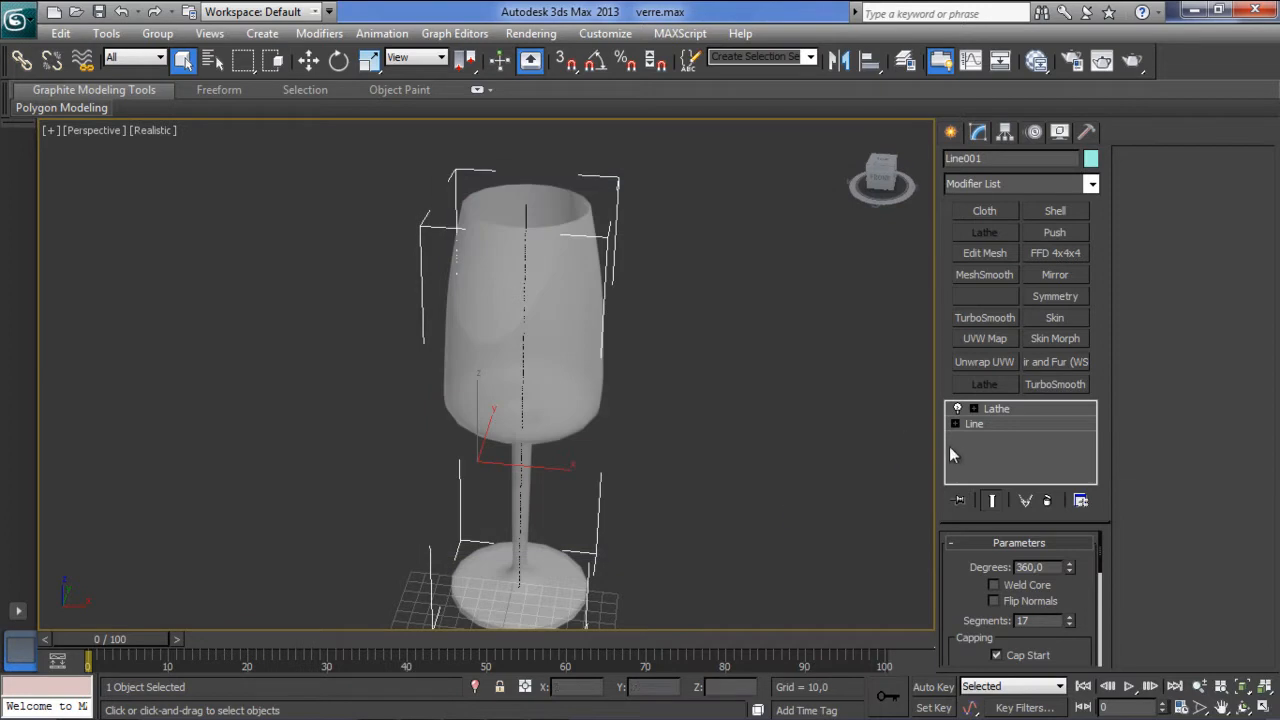
Apply a Shell modifier to the glass and inspect the wall thickness at the rim and inside the bowl.
click(1055, 211)
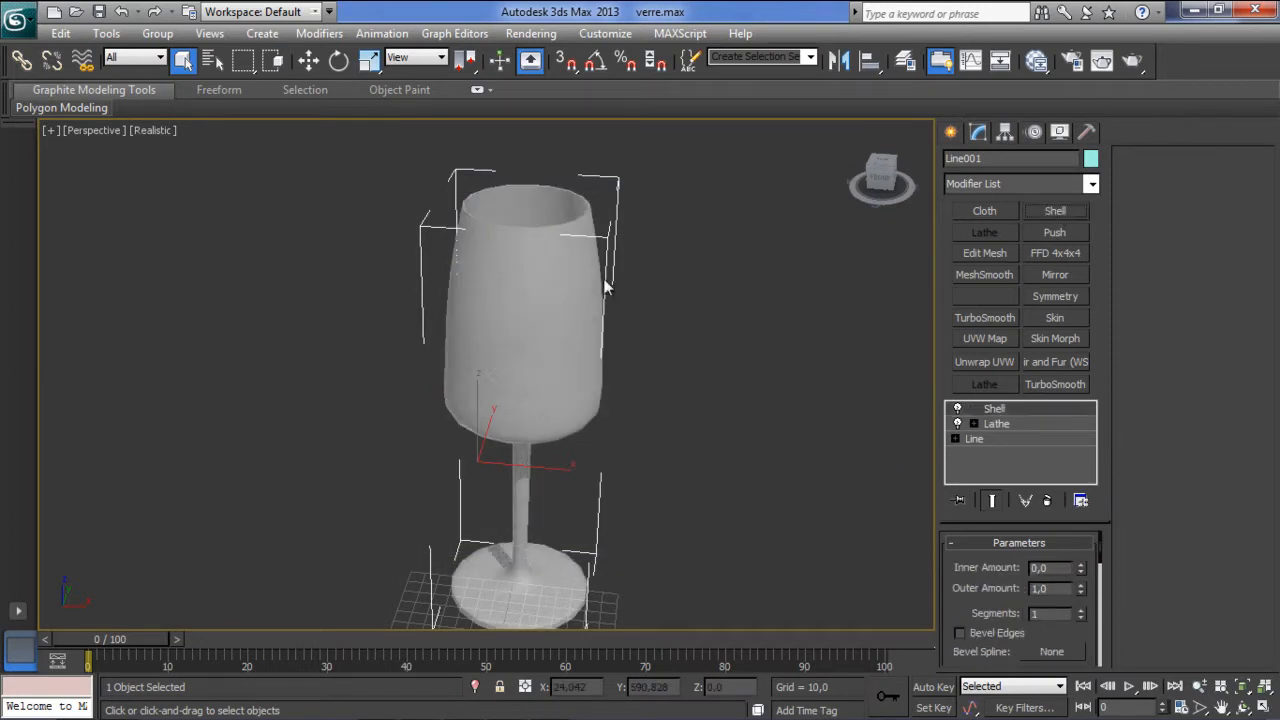
scroll(645, 254, up, 5)
middle_drag(642, 252, 460, 427)
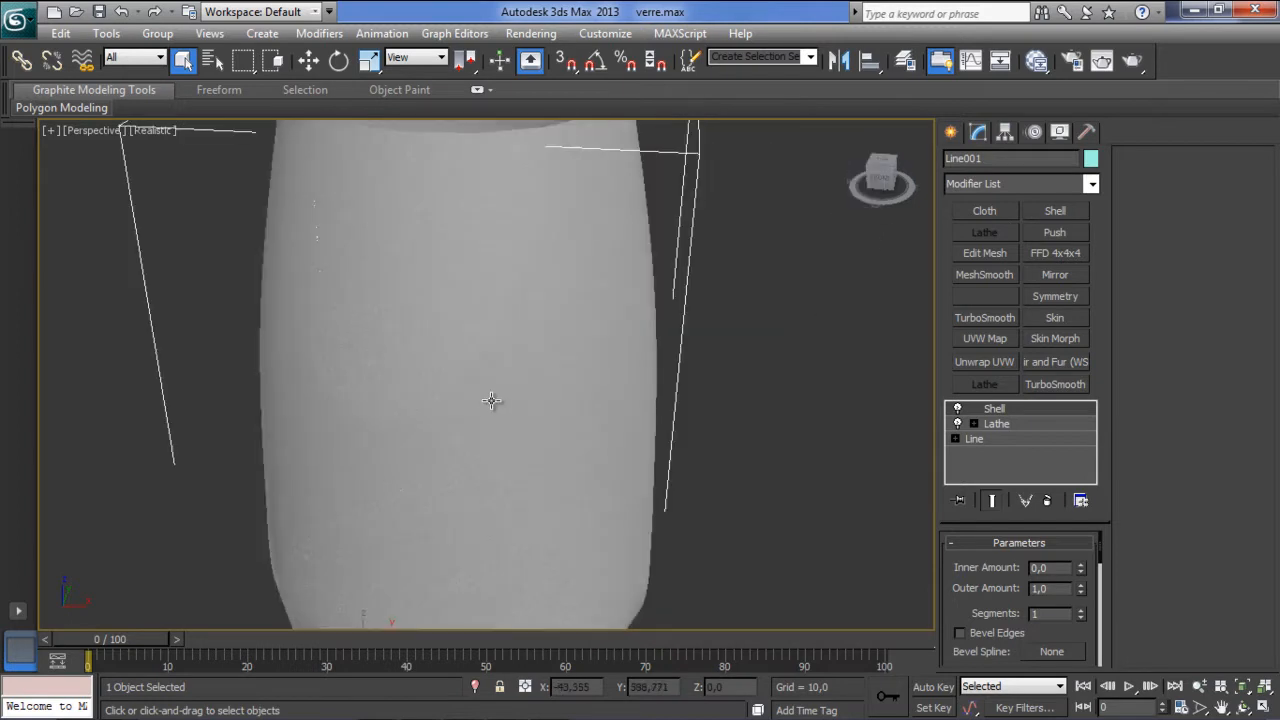
alt+middle_drag(500, 389, 429, 509)
scroll(336, 431, up, 5)
scroll(331, 433, down, 5)
scroll(351, 465, down, 5)
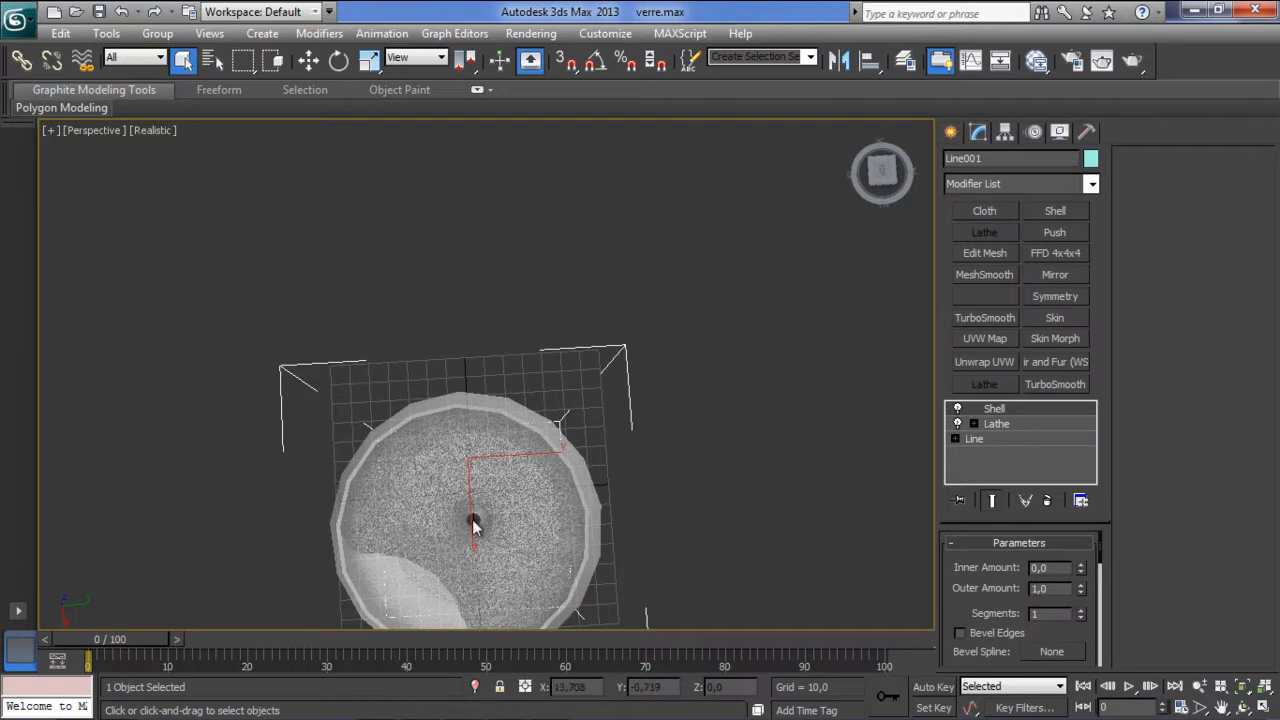
alt+middle_drag(421, 513, 441, 431)
scroll(441, 431, up, 6)
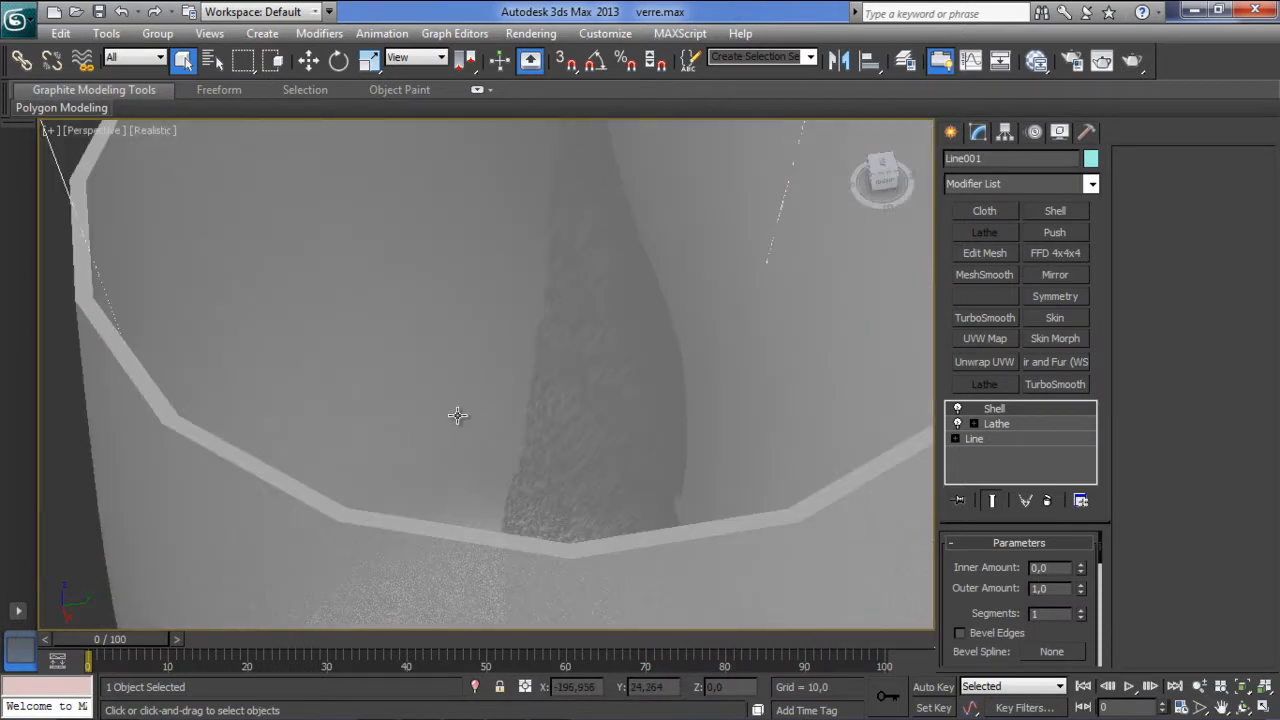
scroll(456, 428, down, 1)
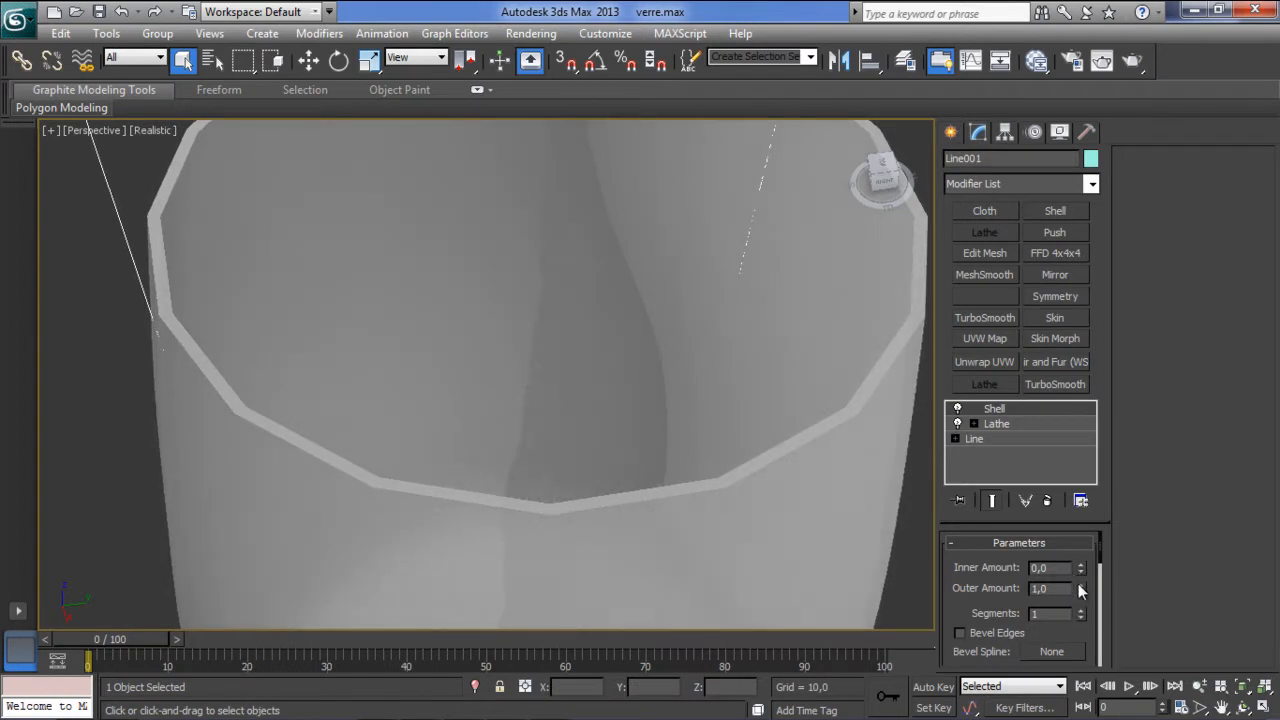
Adjust the Shell thickness of the glass to an Outer Amount of 1,02.
drag(1081, 572, 1082, 535)
alt+middle_drag(801, 303, 734, 265)
scroll(717, 277, down, 6)
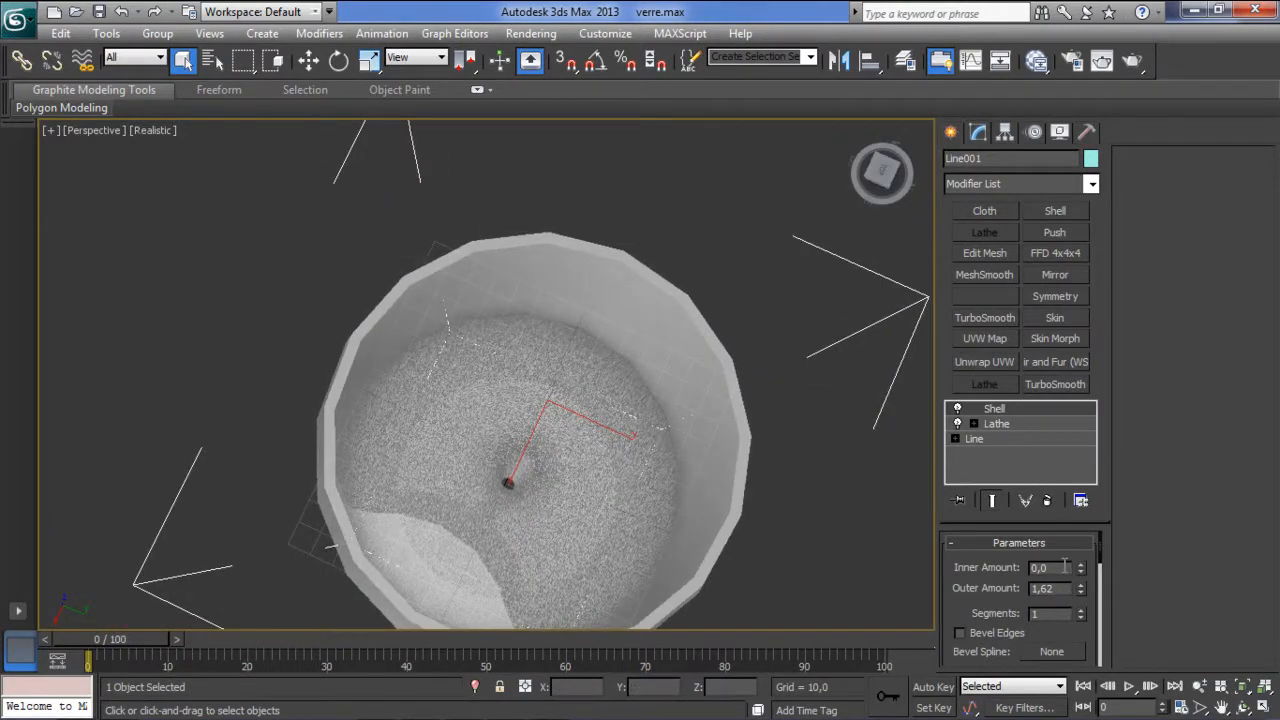
drag(1080, 596, 1120, 648)
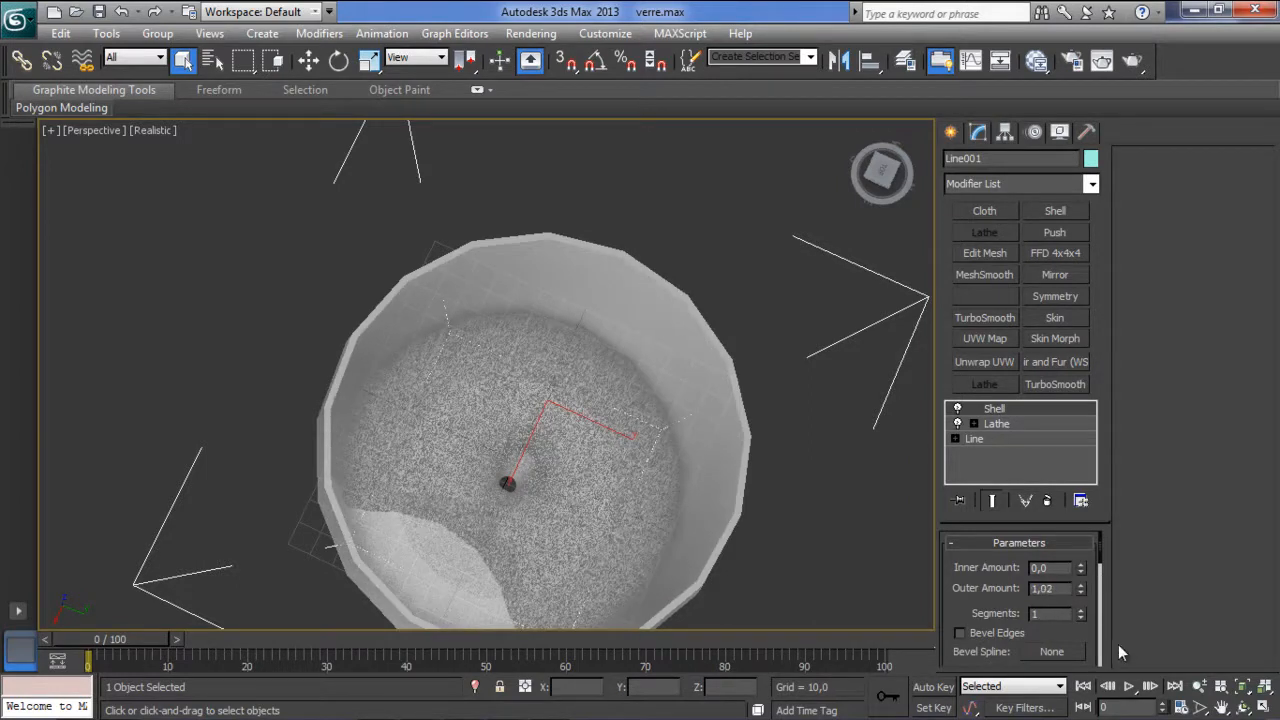
Examine the shelled glass from all around, including its full height and a close view of the rim.
alt+middle_drag(689, 484, 699, 325)
scroll(696, 330, down, 3)
alt+middle_drag(656, 434, 663, 322)
scroll(663, 320, down, 3)
scroll(658, 338, down, 5)
scroll(640, 366, up, 4)
alt+middle_drag(630, 377, 635, 488)
middle_drag(529, 387, 538, 448)
scroll(540, 451, up, 5)
middle_drag(545, 271, 476, 404)
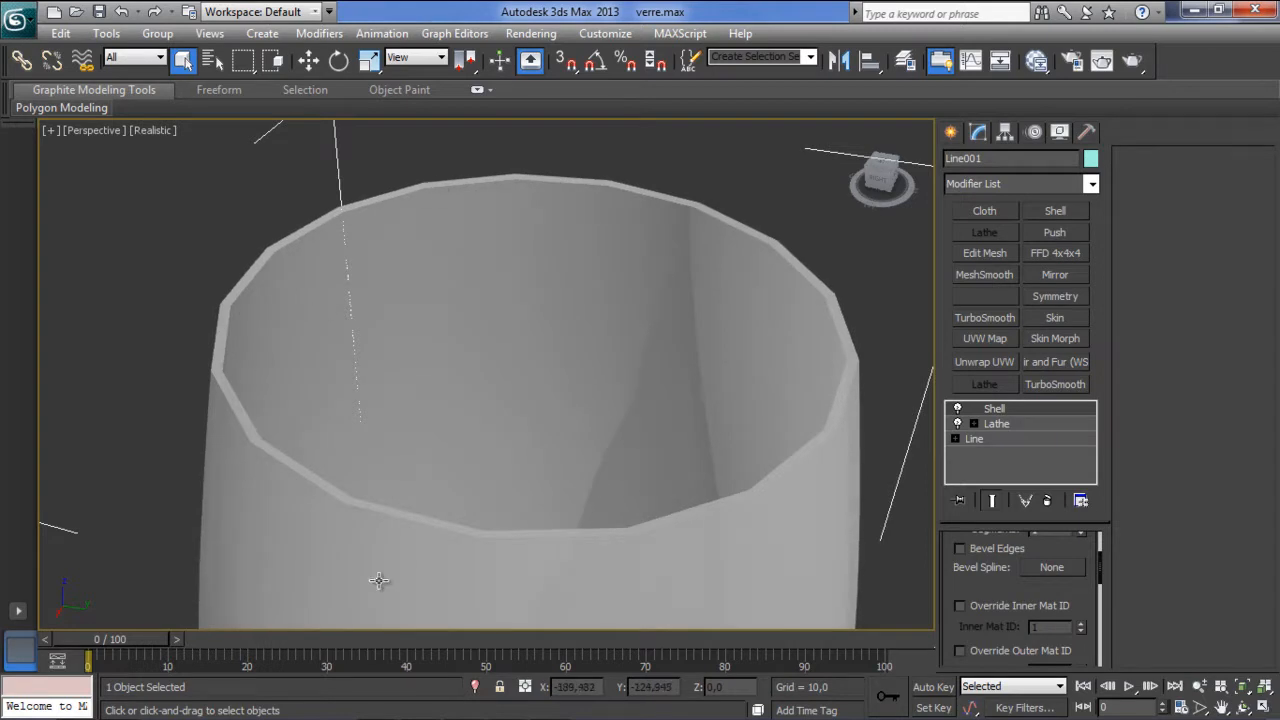
scroll(562, 323, down, 5)
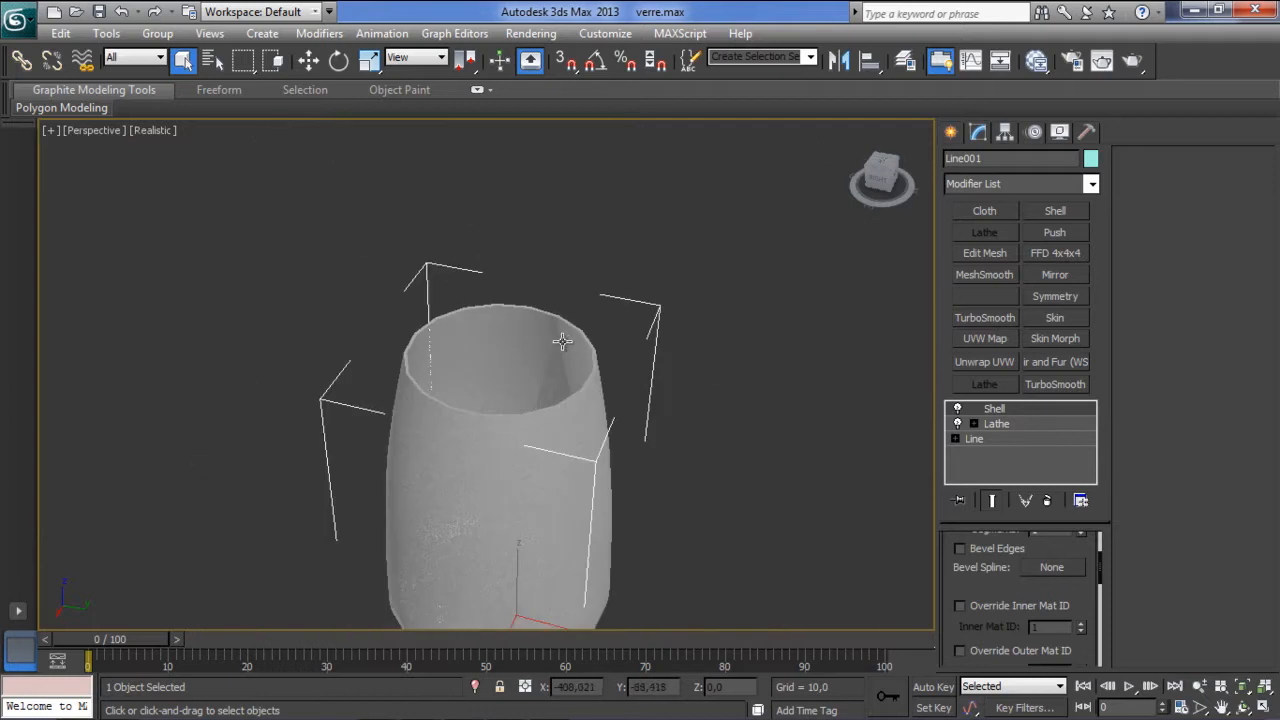
Reselect the glass and convert it to an Editable Poly.
click(799, 264)
click(560, 460)
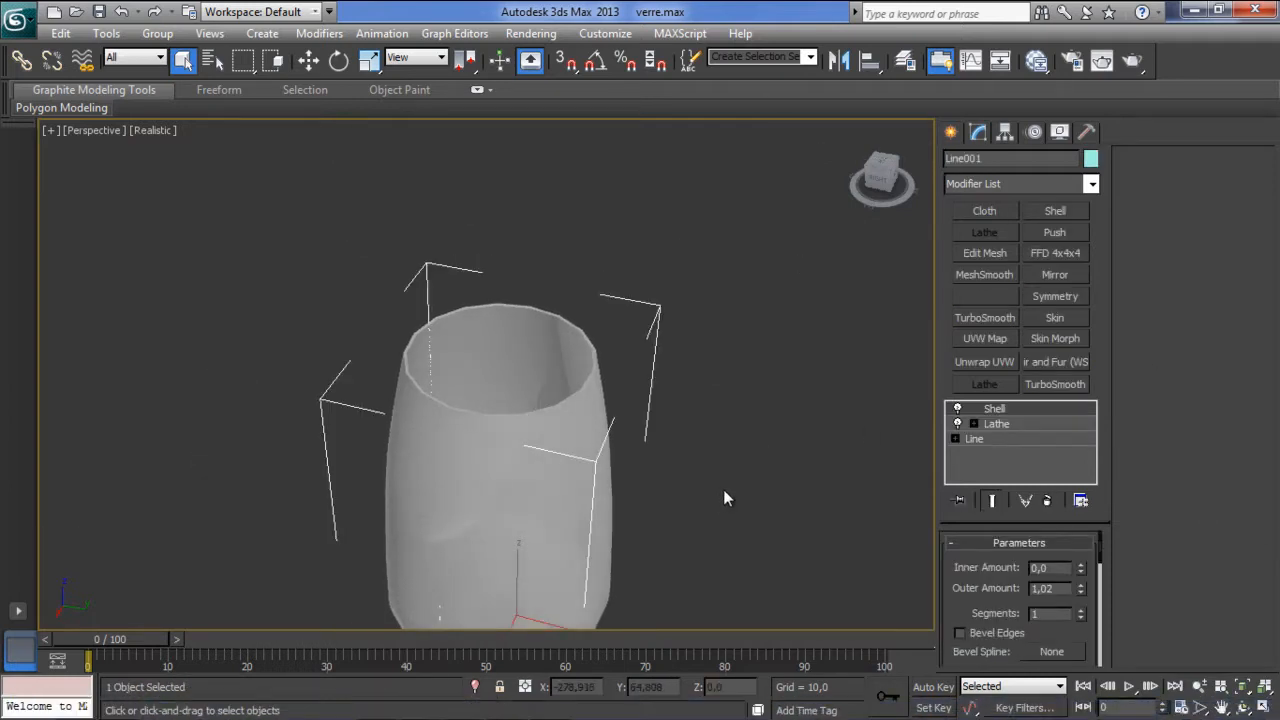
right_click(518, 474)
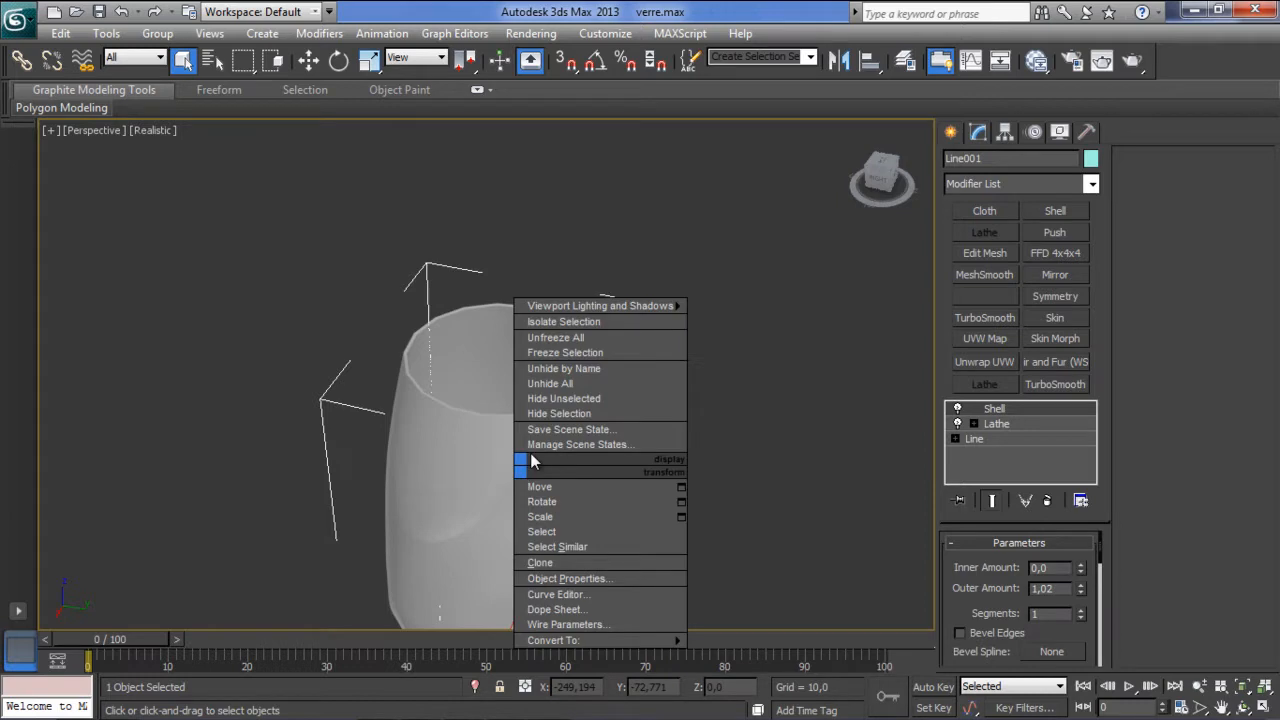
mouse_move(565, 640)
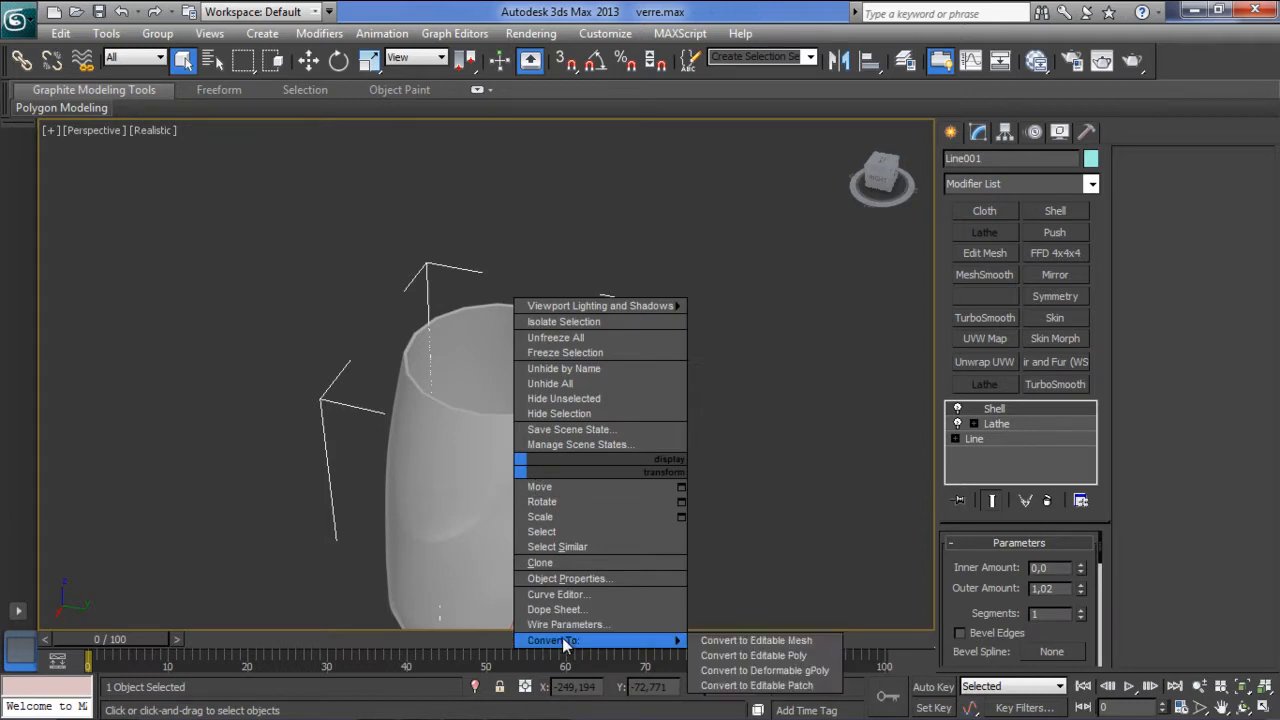
click(800, 656)
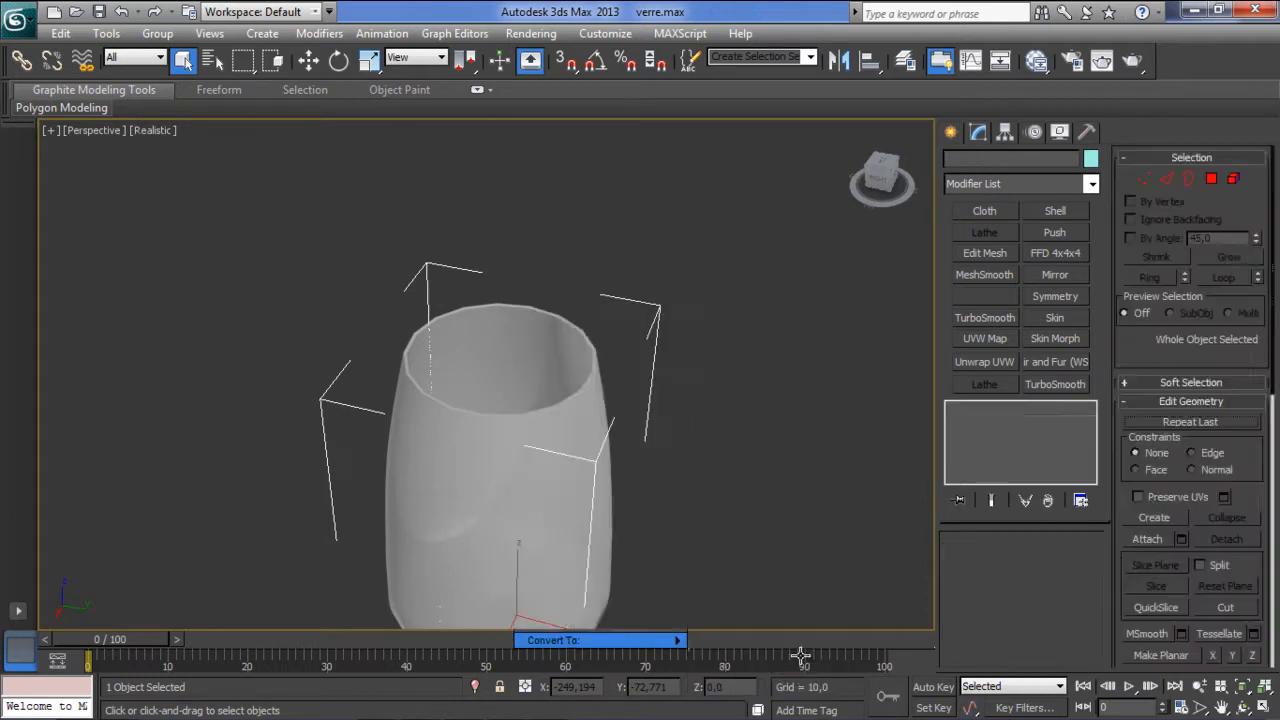
Reselect the glass and expand the sub-object levels of its Editable Poly.
scroll(745, 525, up, 5)
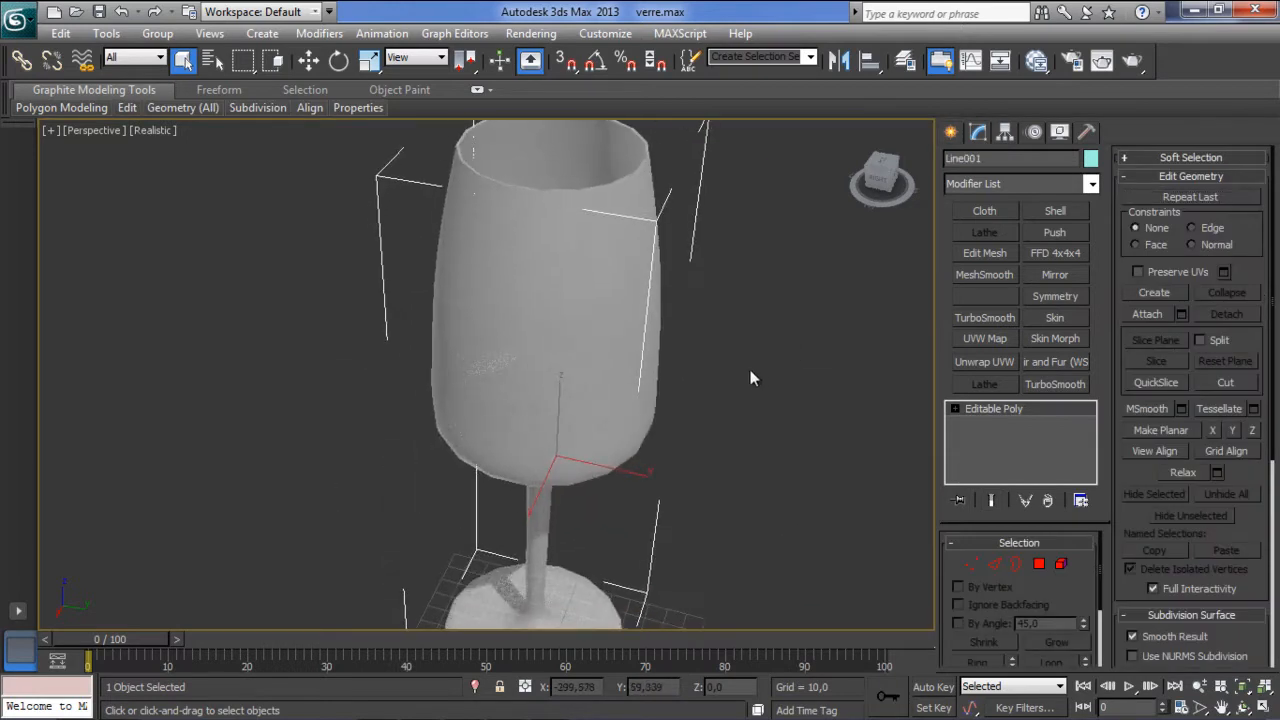
middle_drag(607, 287, 501, 474)
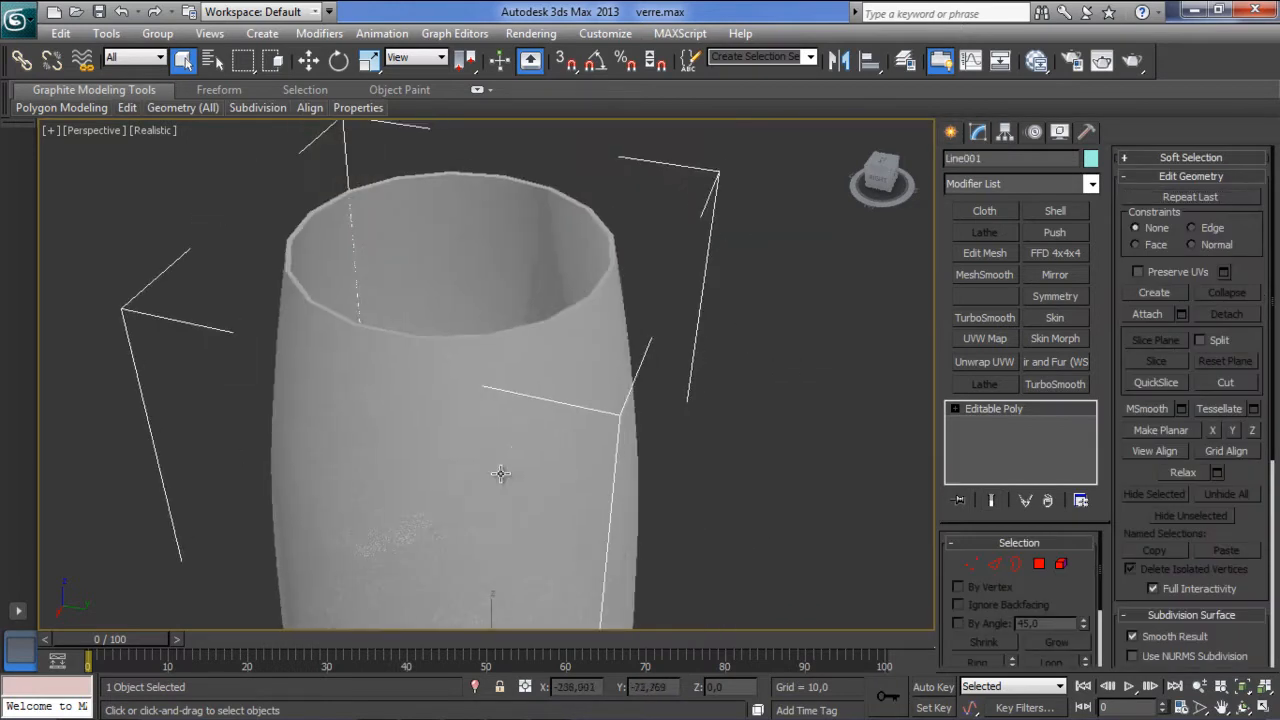
click(135, 202)
click(560, 360)
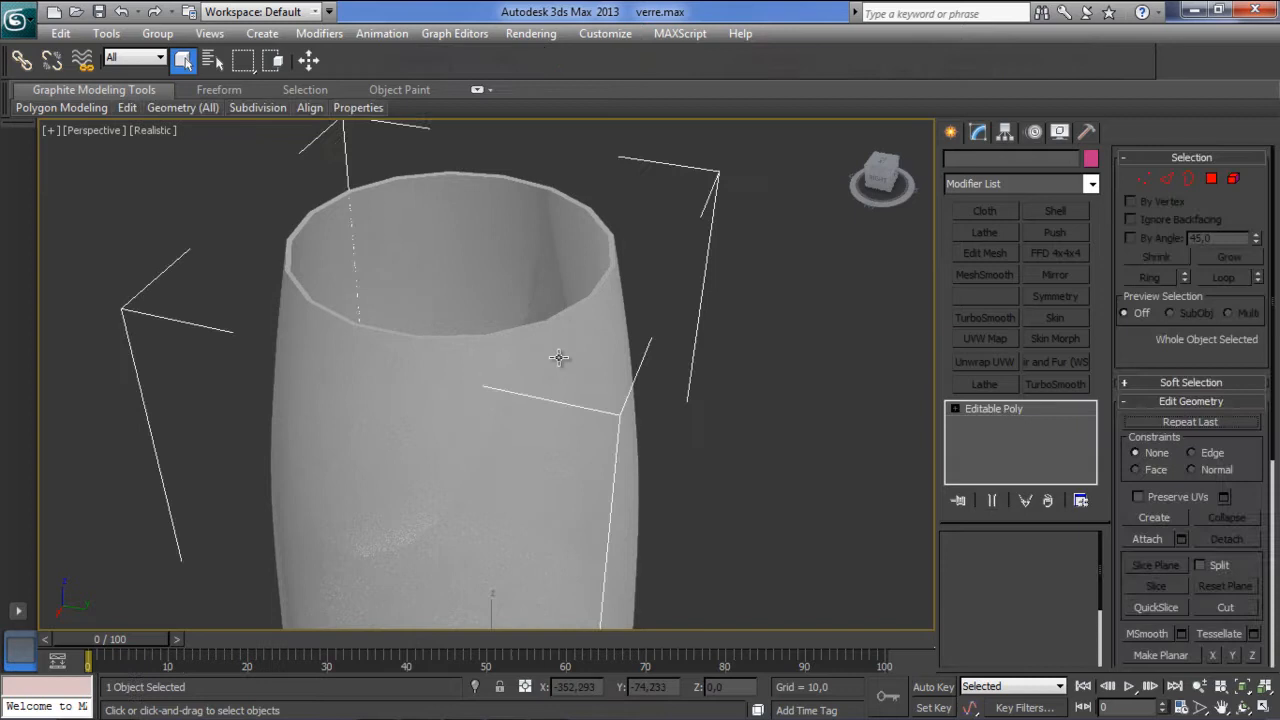
click(955, 408)
mouse_move(1089, 440)
mouse_down()
mouse_move(1088, 464)
mouse_move(1096, 431)
mouse_up()
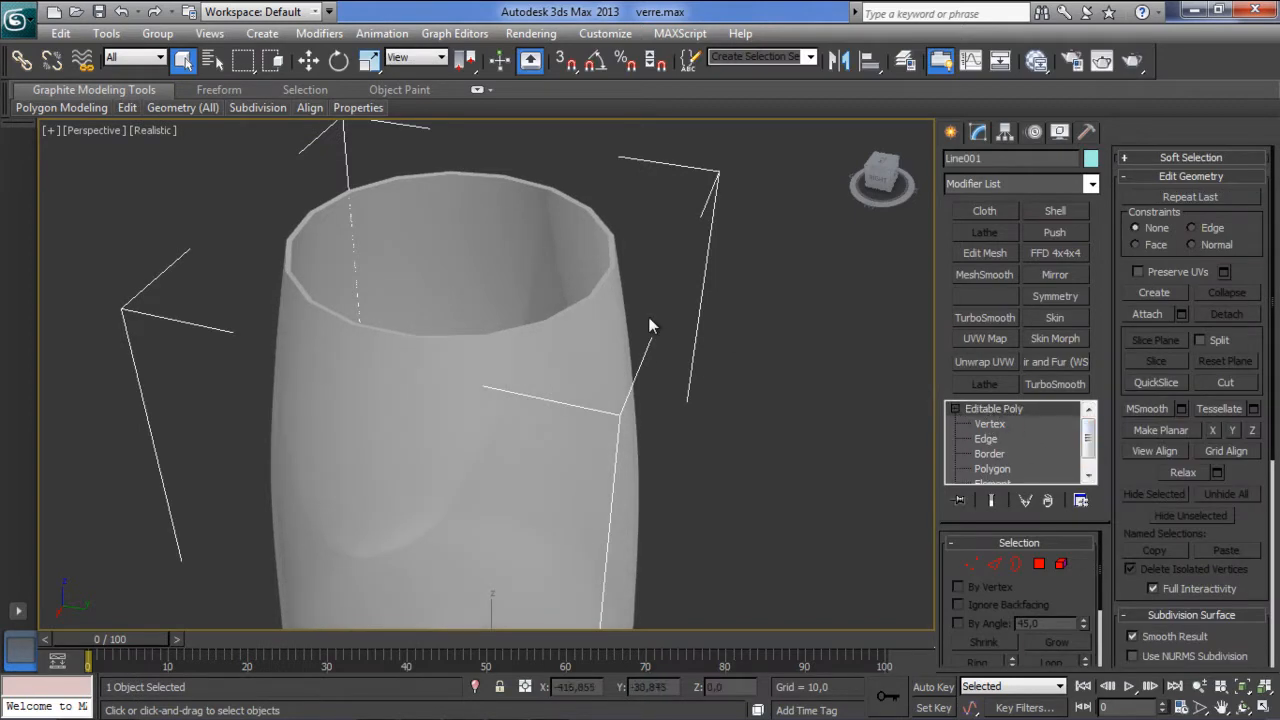
Activate the SwiftLoop tool on the glass and turn on the edged faces display.
mouse_move(246, 109)
mouse_move(181, 113)
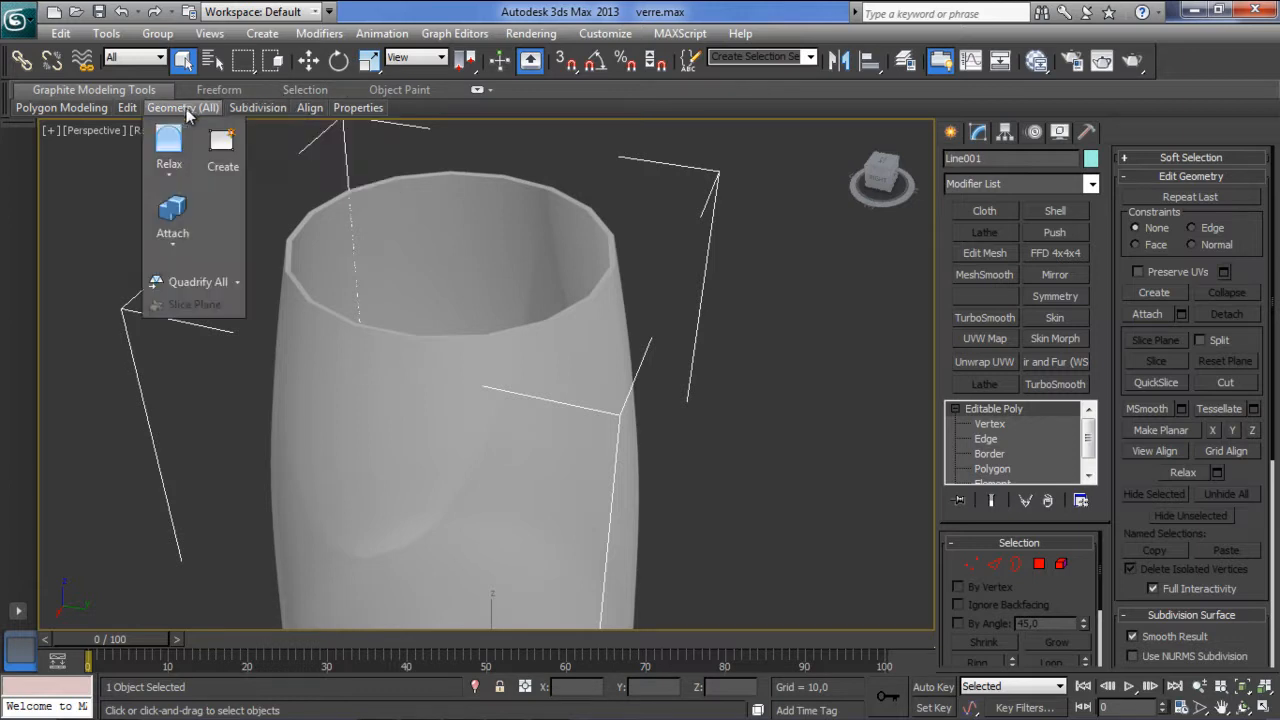
mouse_move(120, 111)
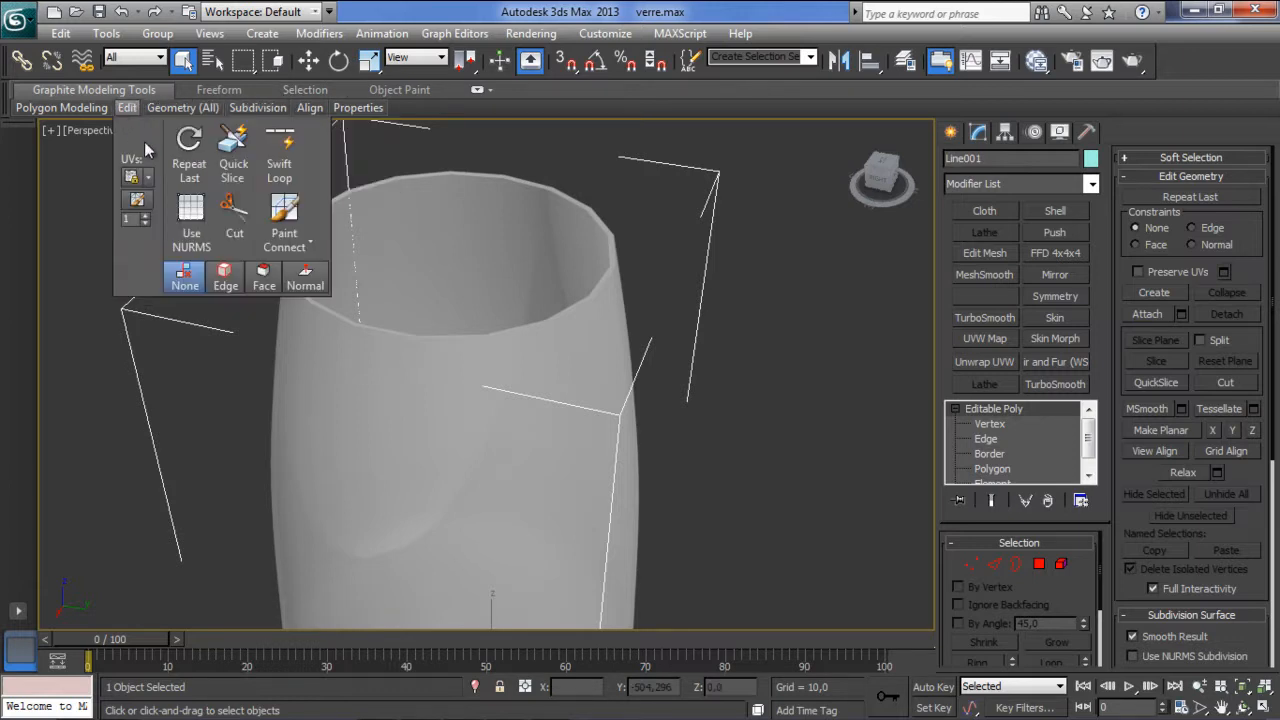
click(280, 168)
middle_drag(471, 386, 582, 390)
scroll(582, 390, up, 5)
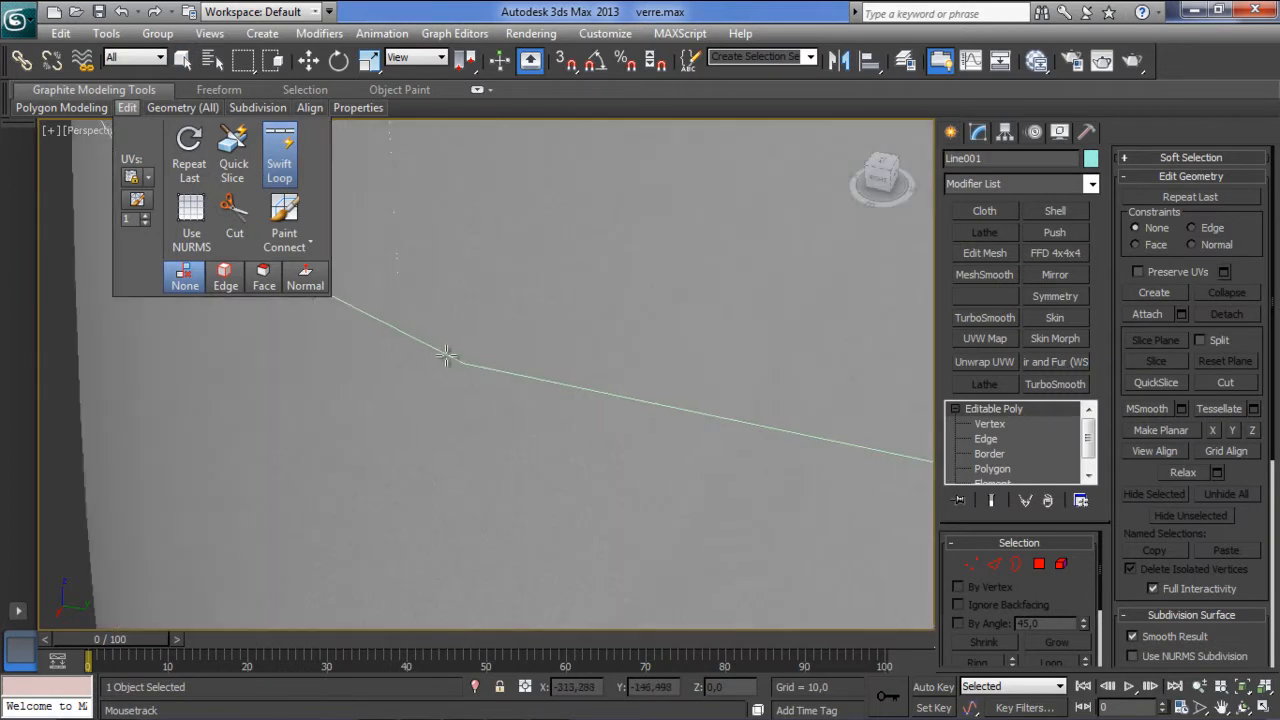
scroll(557, 403, down, 3)
scroll(414, 491, down, 4)
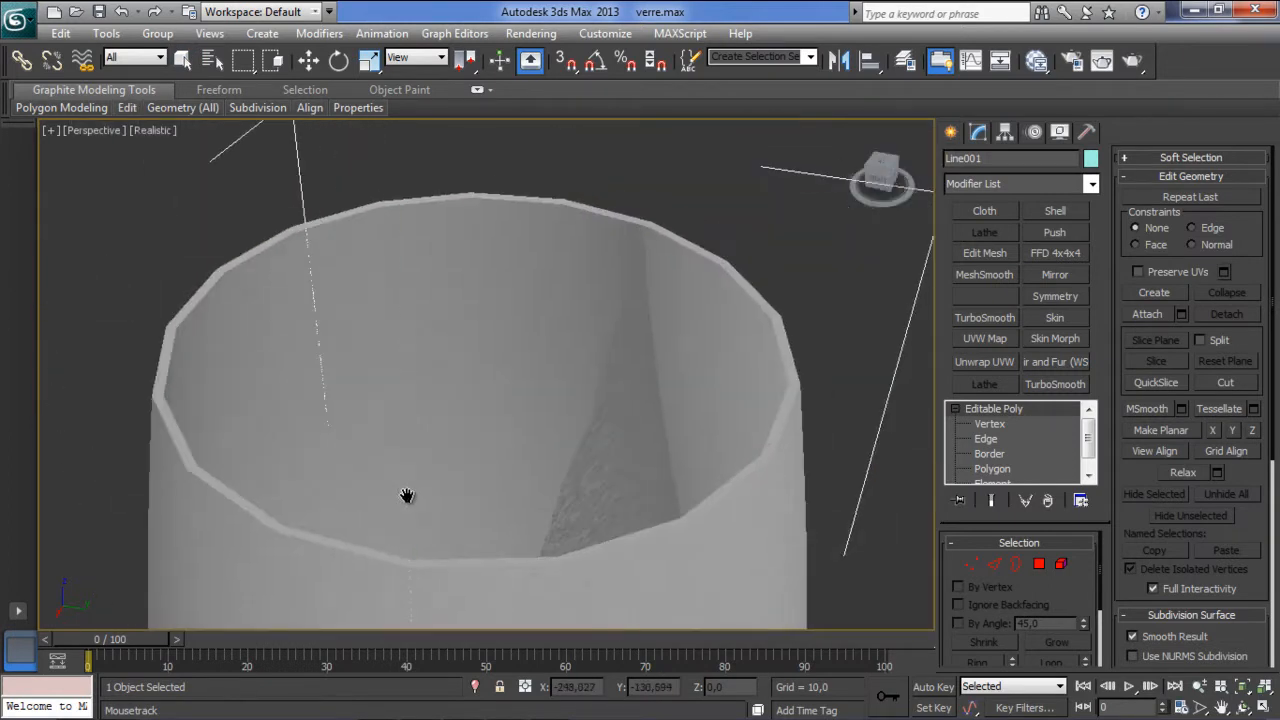
key(F4)
Insert SwiftLoop edge loops close to the rim's outer edge and along the narrow top face of the rim.
scroll(446, 363, up, 5)
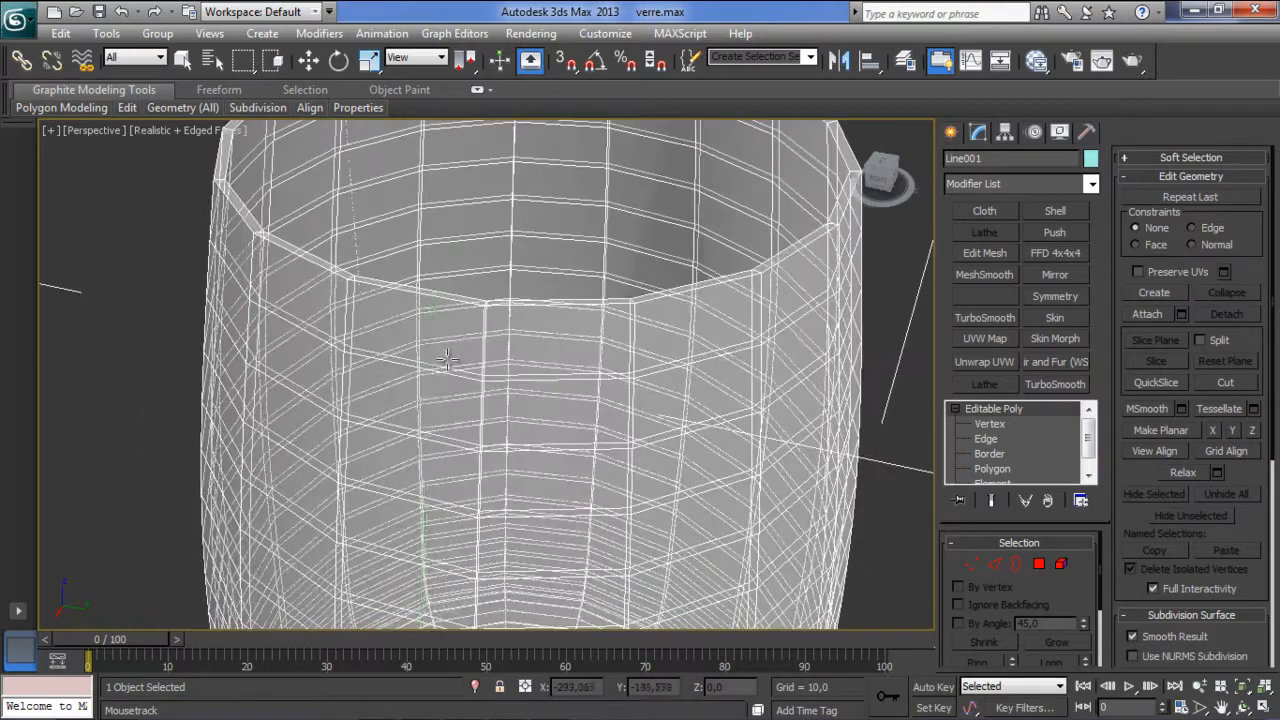
scroll(429, 374, down, 3)
scroll(433, 375, up, 4)
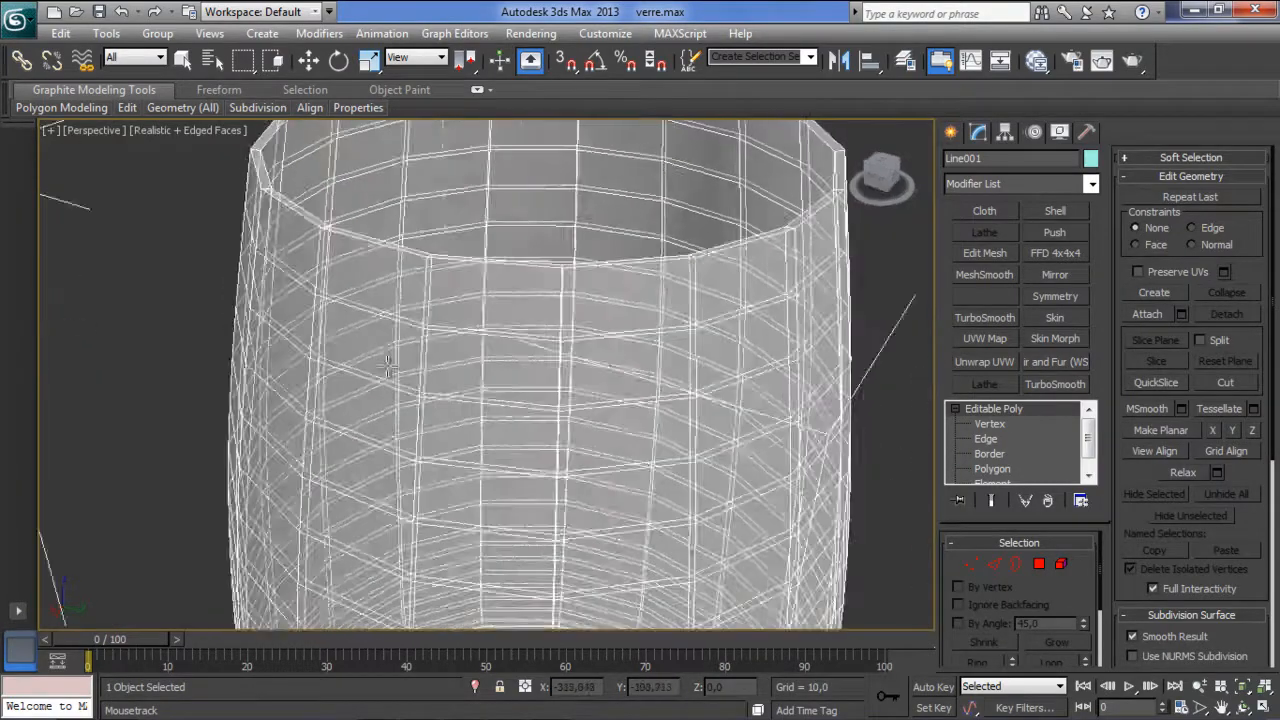
scroll(394, 480, down, 3)
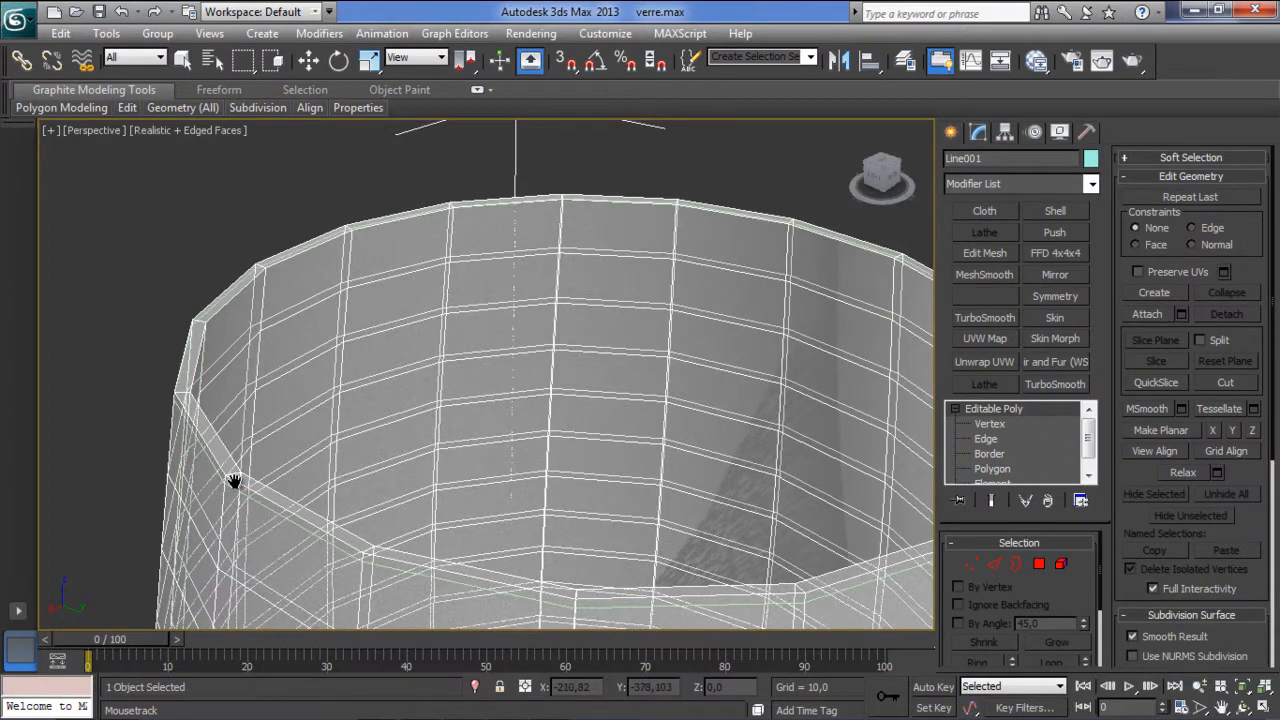
scroll(229, 486, up, 5)
middle_drag(243, 491, 432, 405)
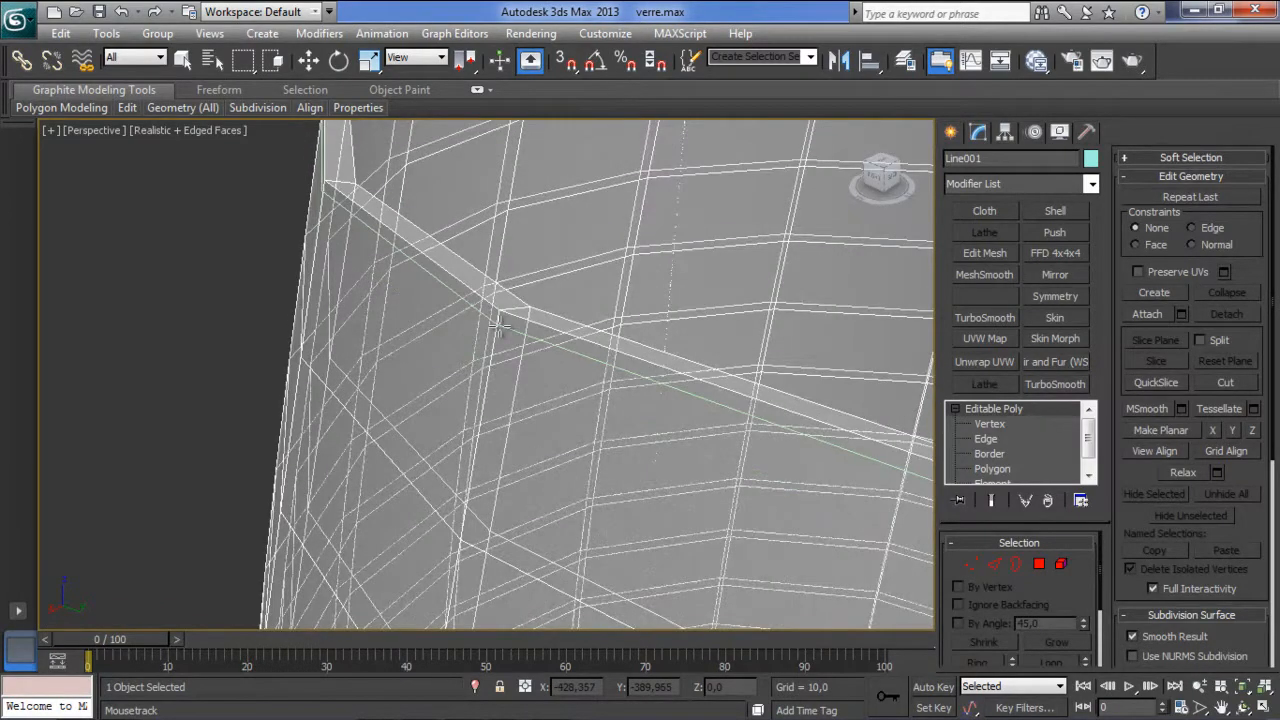
alt+middle_drag(499, 323, 421, 420)
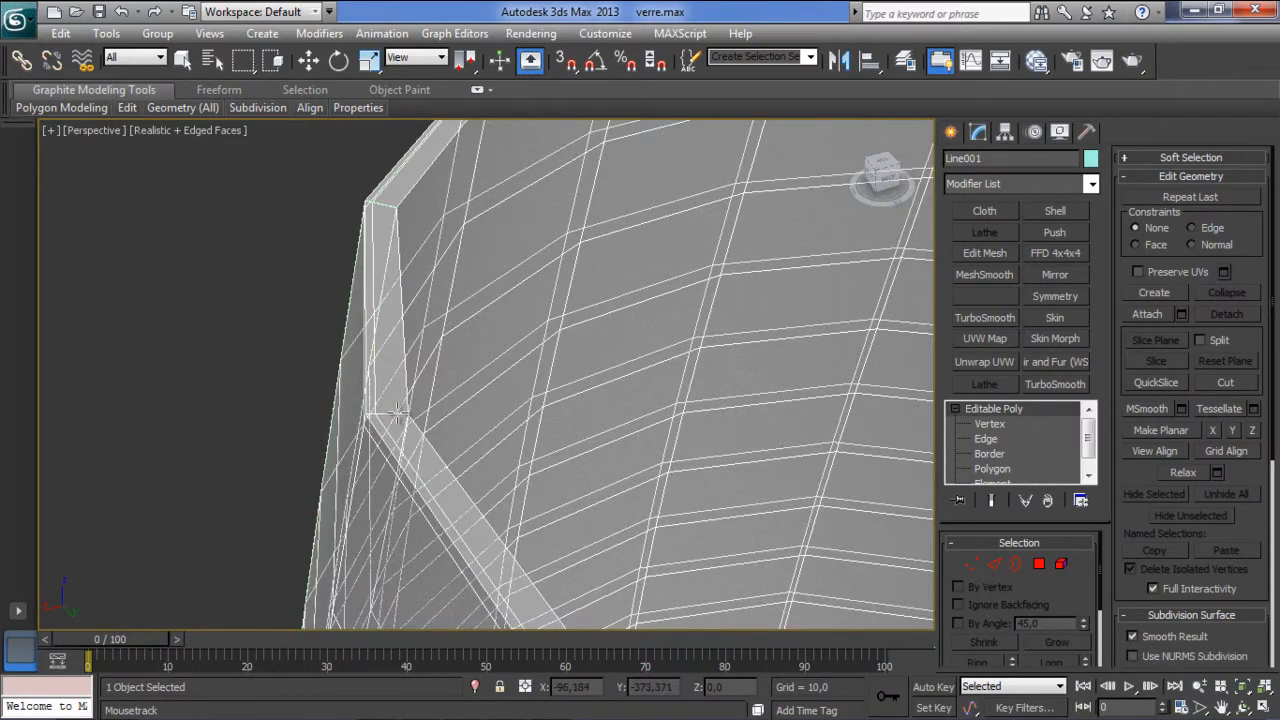
alt+middle_drag(395, 418, 342, 500)
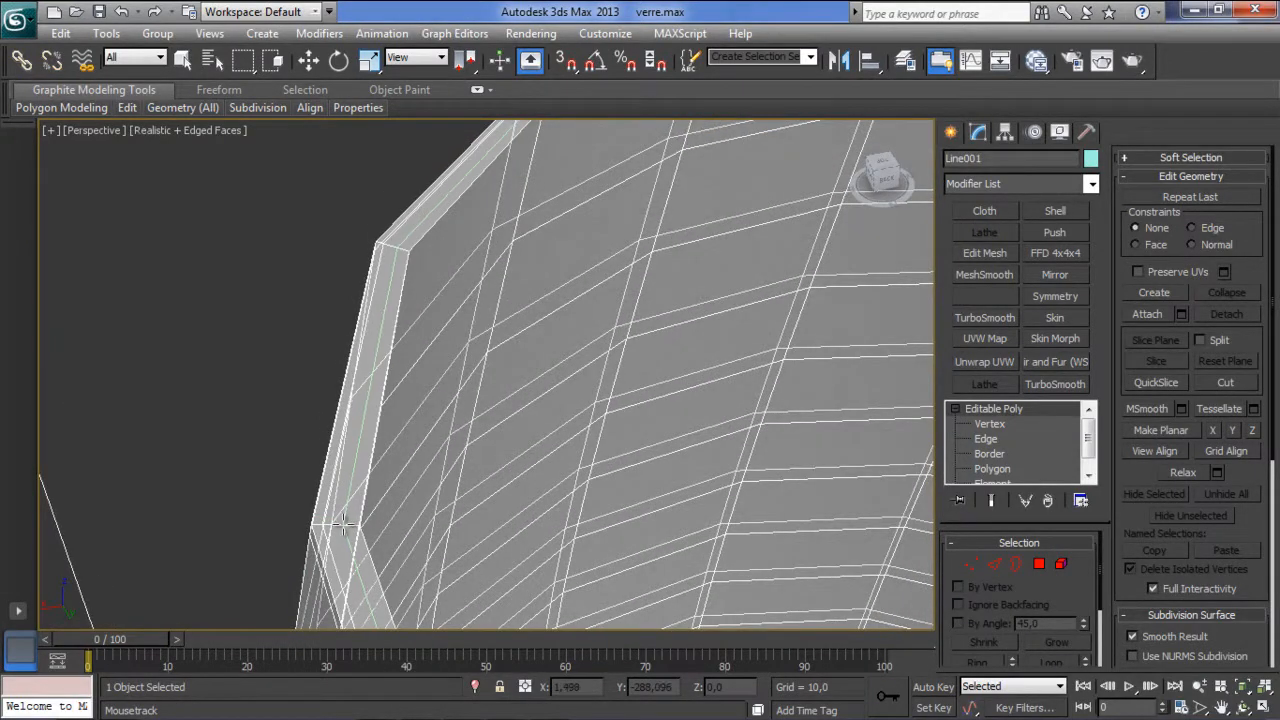
alt+middle_drag(347, 538, 266, 508)
alt+middle_drag(727, 287, 477, 350)
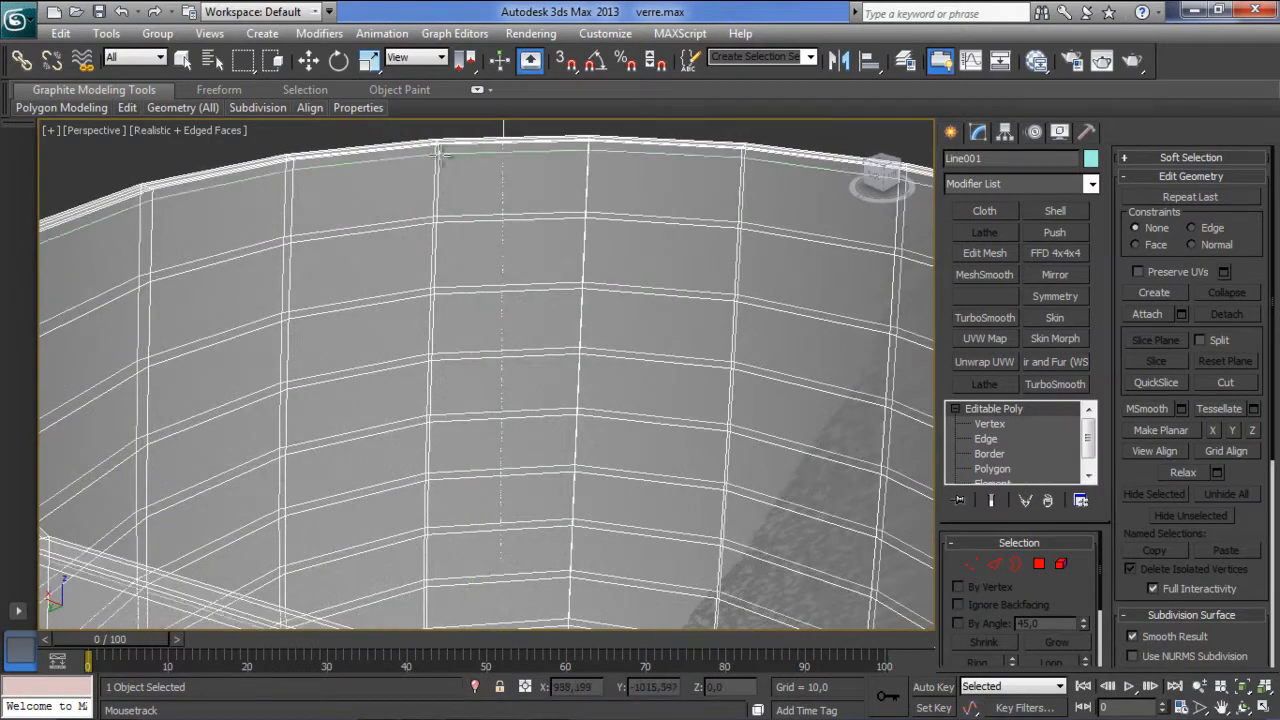
Insert an edge loop on the inner wall of the bowl, just below the inner edge of the rim.
scroll(443, 163, up, 4)
scroll(453, 285, up, 4)
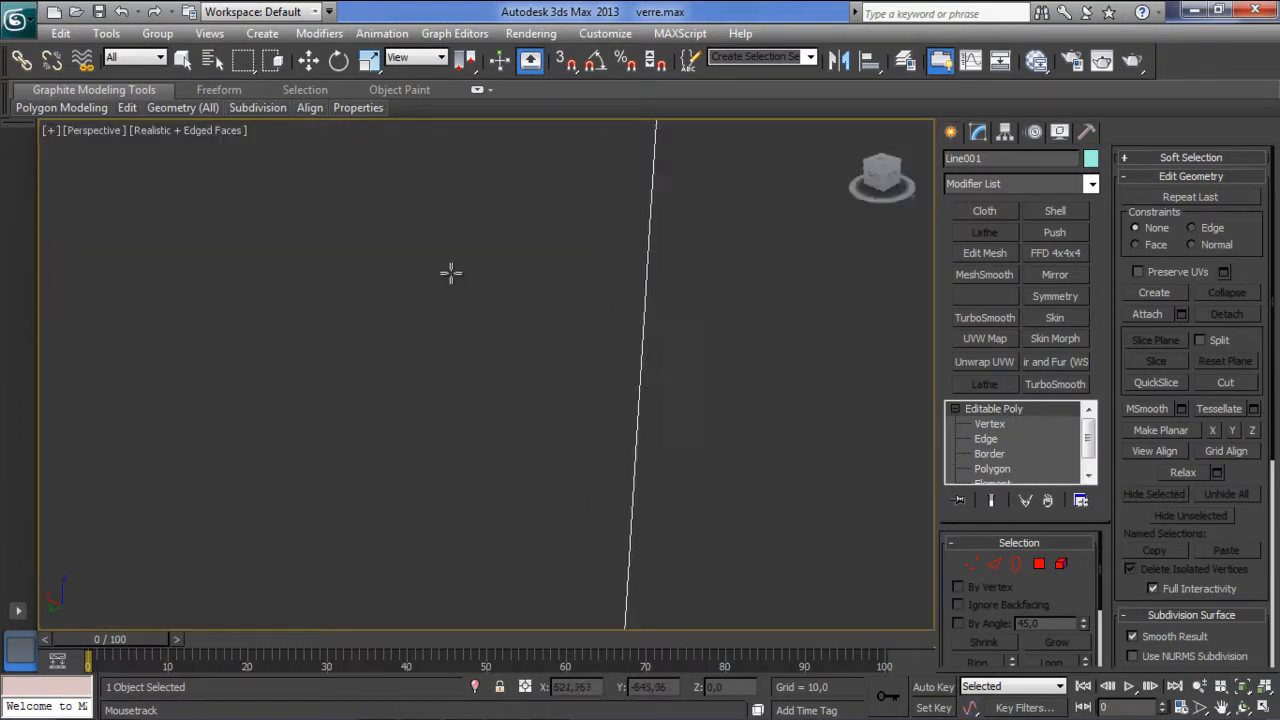
scroll(456, 290, down, 4)
scroll(455, 294, up, 1)
middle_drag(411, 211, 452, 348)
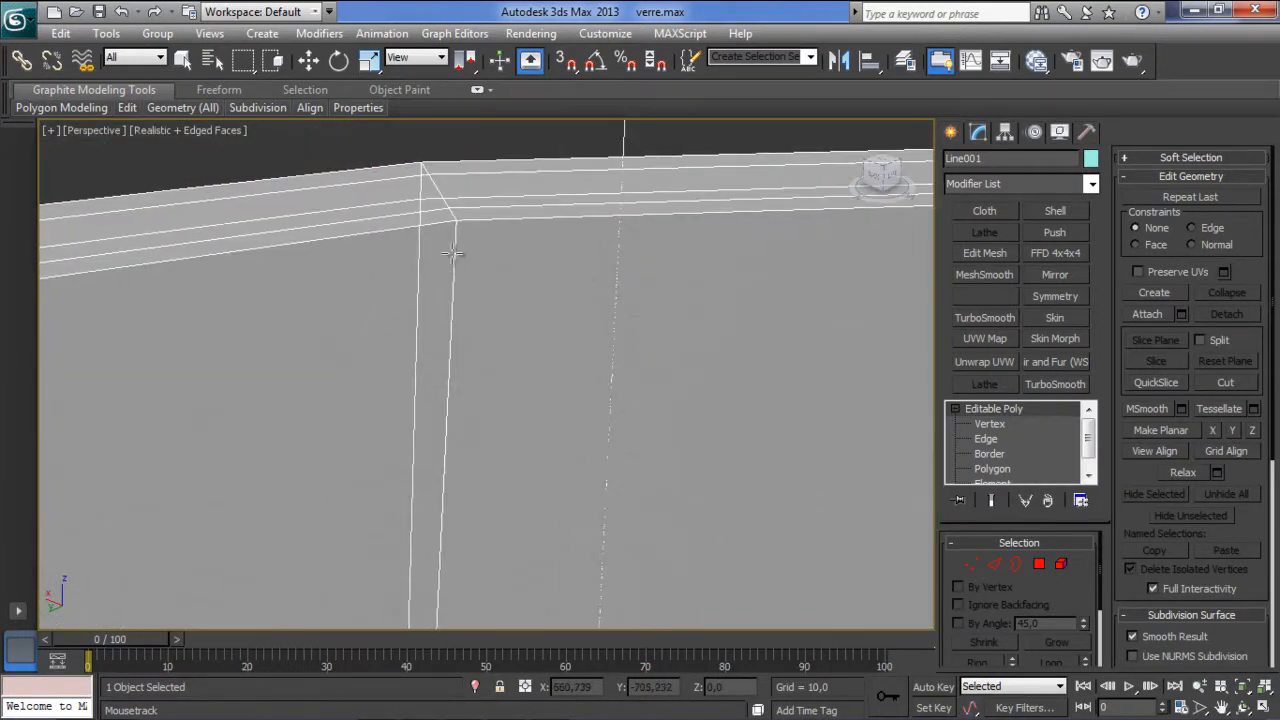
scroll(454, 255, down, 2)
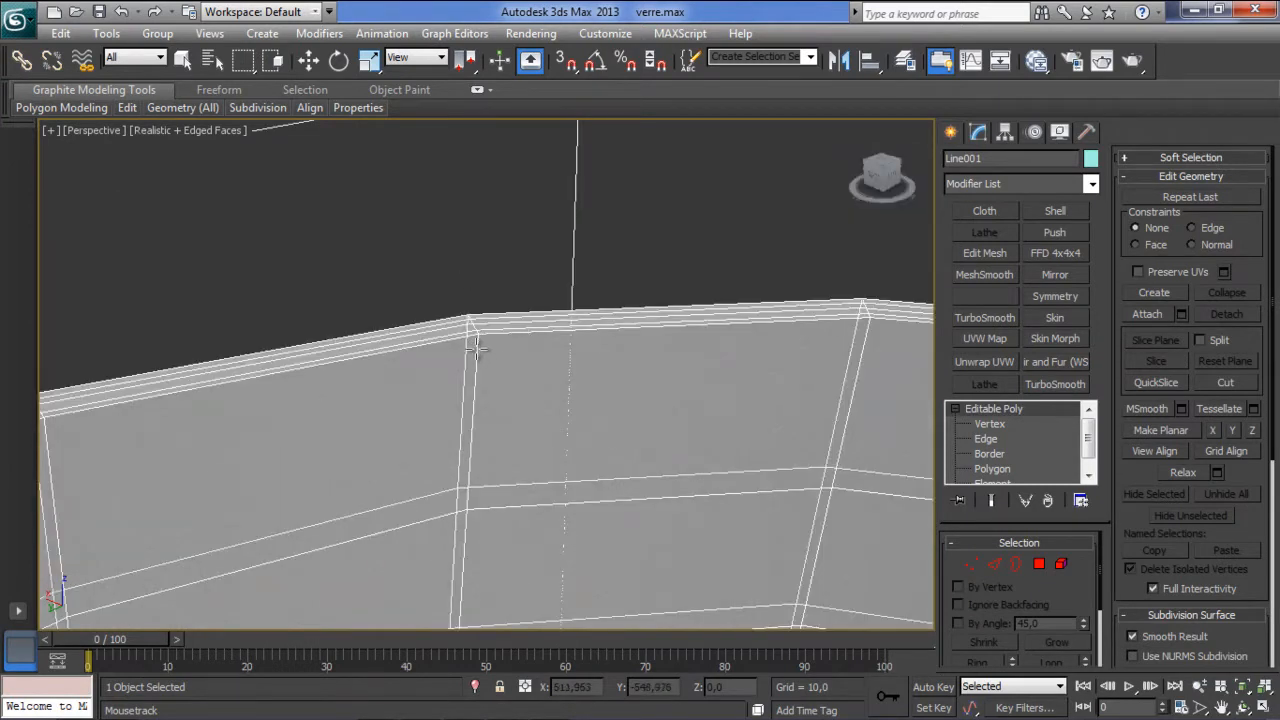
alt+middle_drag(529, 360, 487, 364)
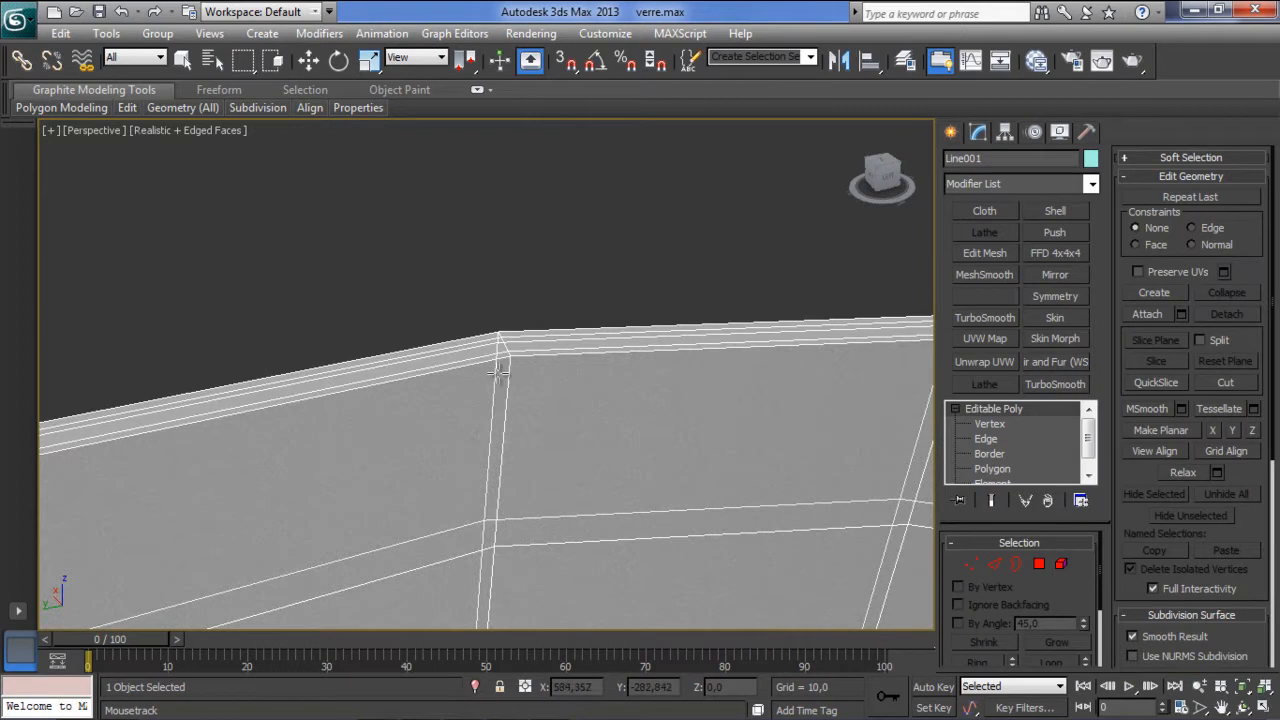
scroll(502, 402, down, 3)
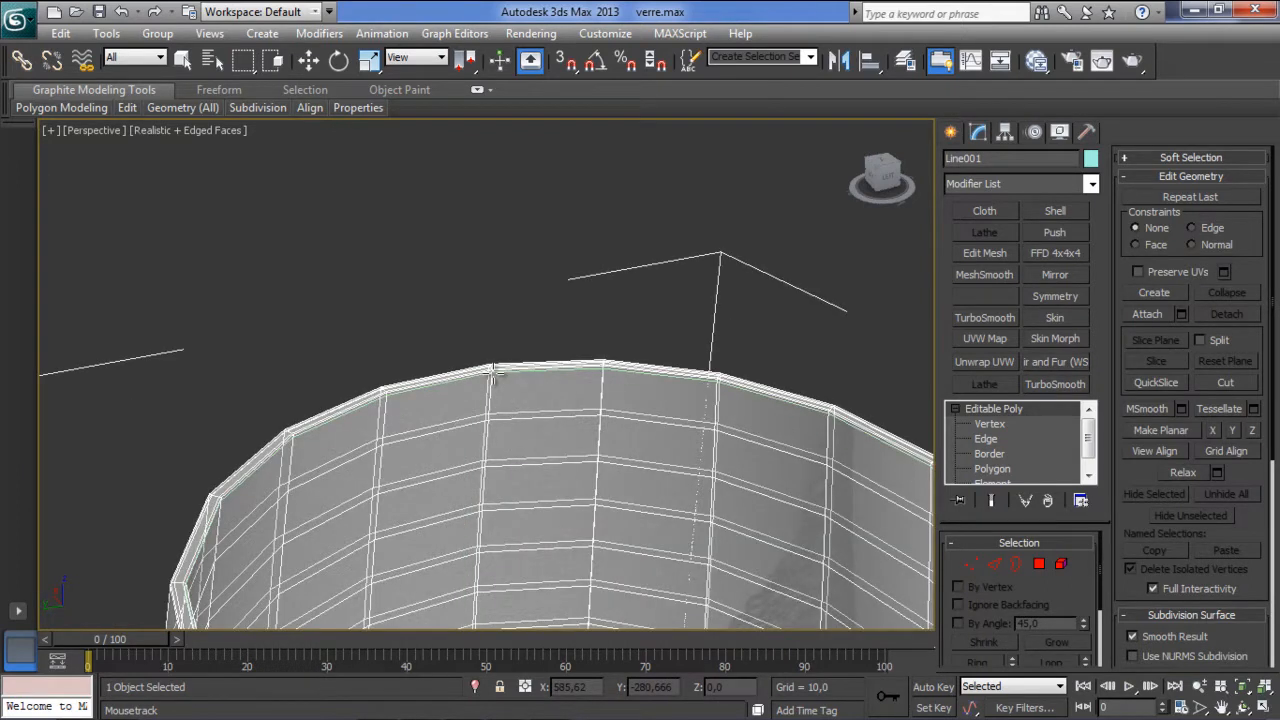
scroll(406, 500, down, 4)
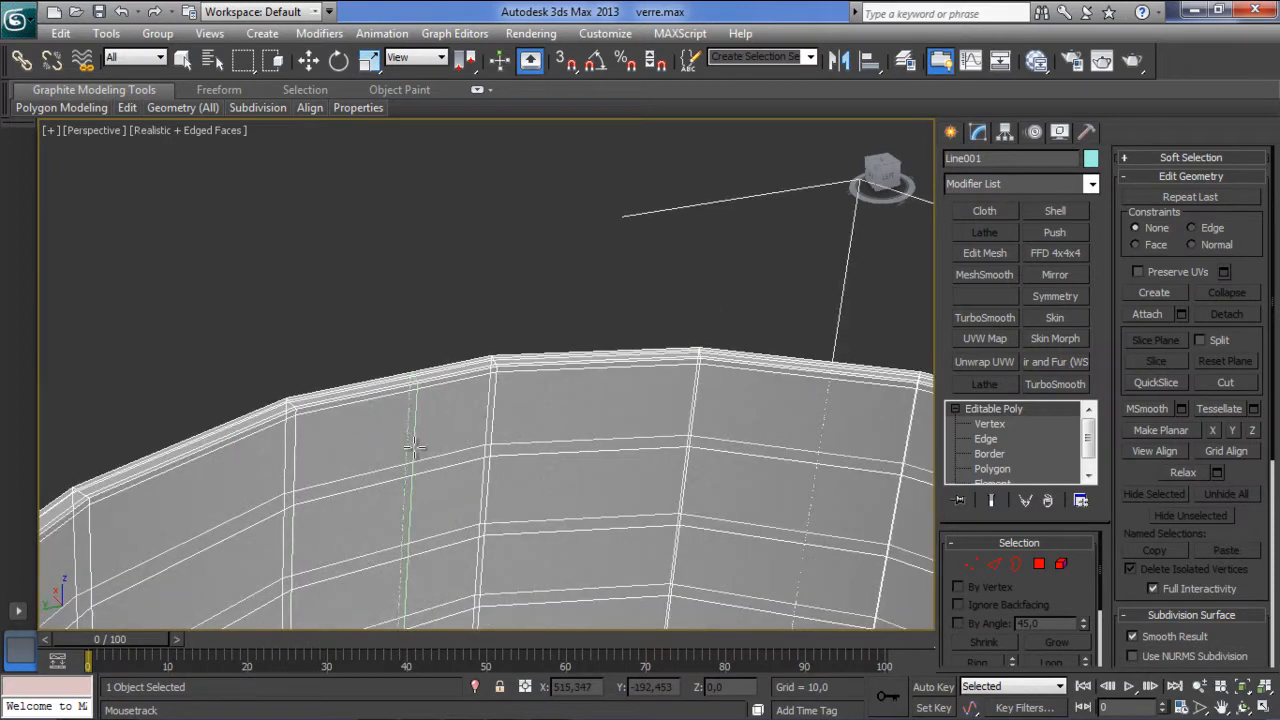
Examine the mesh where the bowl meets the stem and switch the viewport from wireframe-like to shaded display.
scroll(407, 500, up, 4)
middle_drag(497, 503, 484, 242)
scroll(466, 302, up, 5)
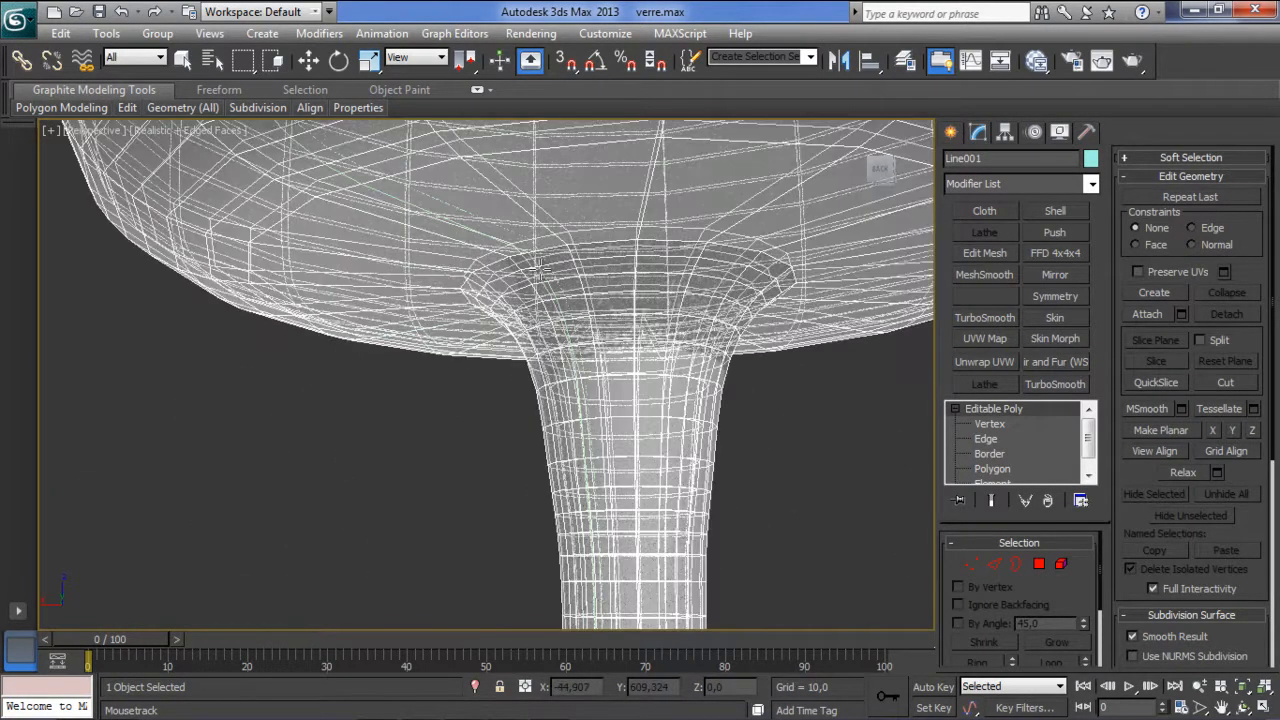
alt+middle_drag(466, 300, 464, 268)
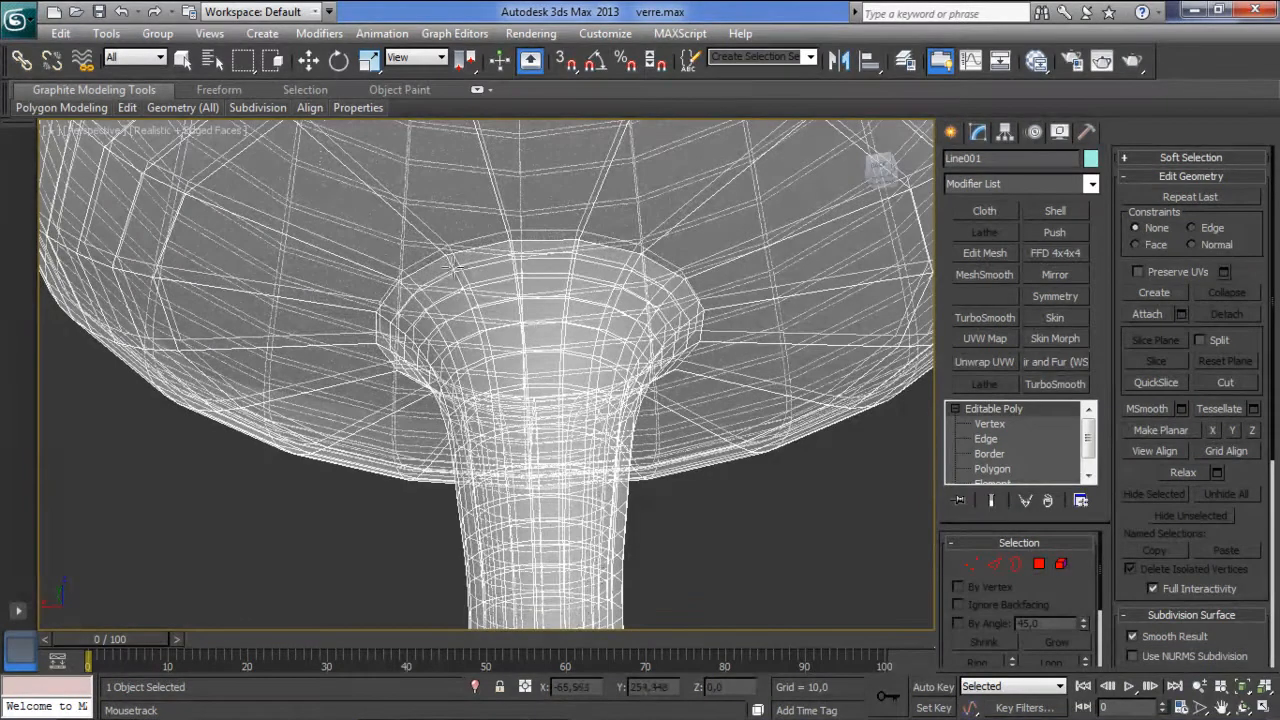
alt+middle_drag(451, 261, 403, 291)
scroll(427, 275, up, 3)
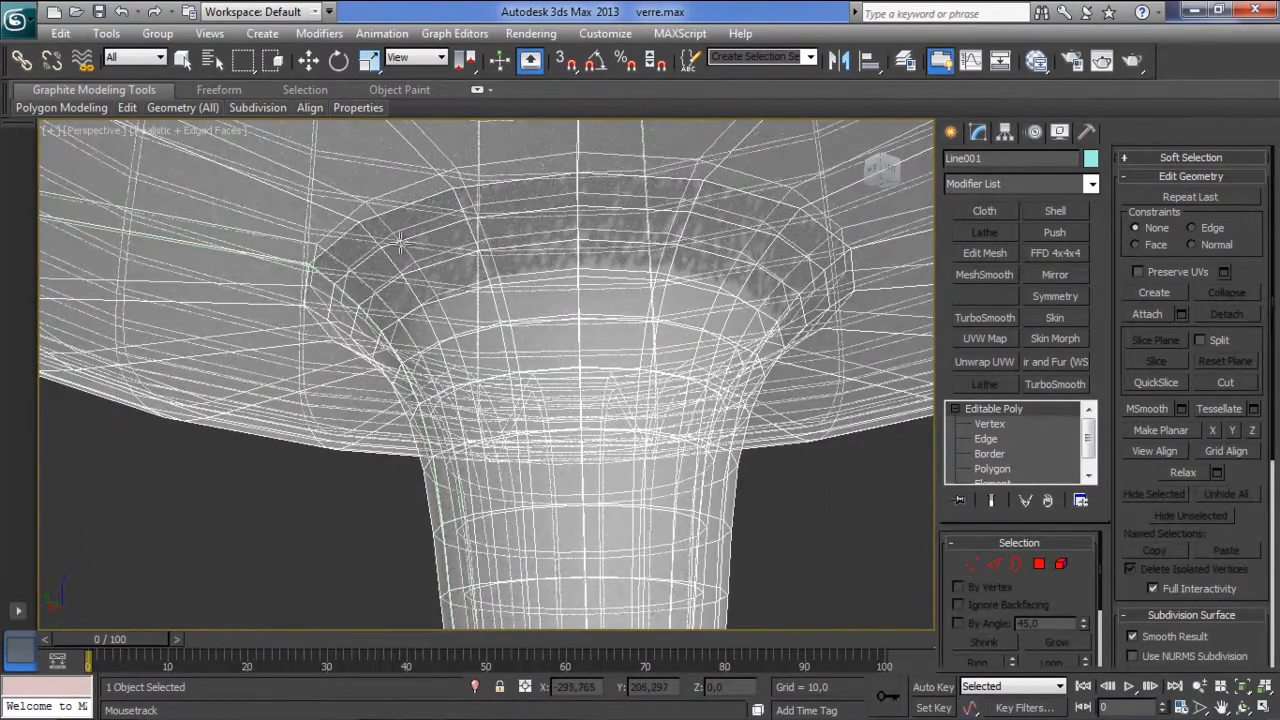
mouse_move(473, 220)
alt+middle_down()
mouse_move(480, 190)
mouse_move(486, 207)
alt+middle_up()
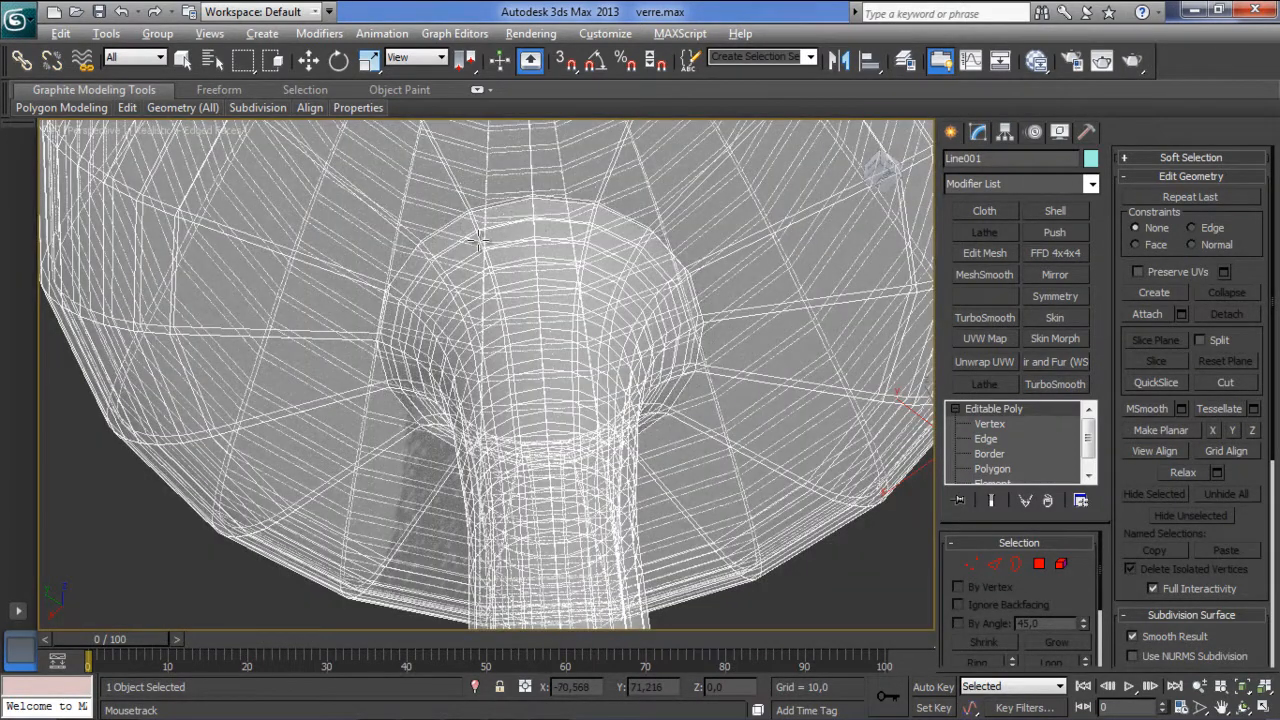
key(F3)
Insert a SwiftLoop edge loop on the underside of the bowl, tightly around the junction with the stem.
alt+middle_drag(512, 237, 414, 268)
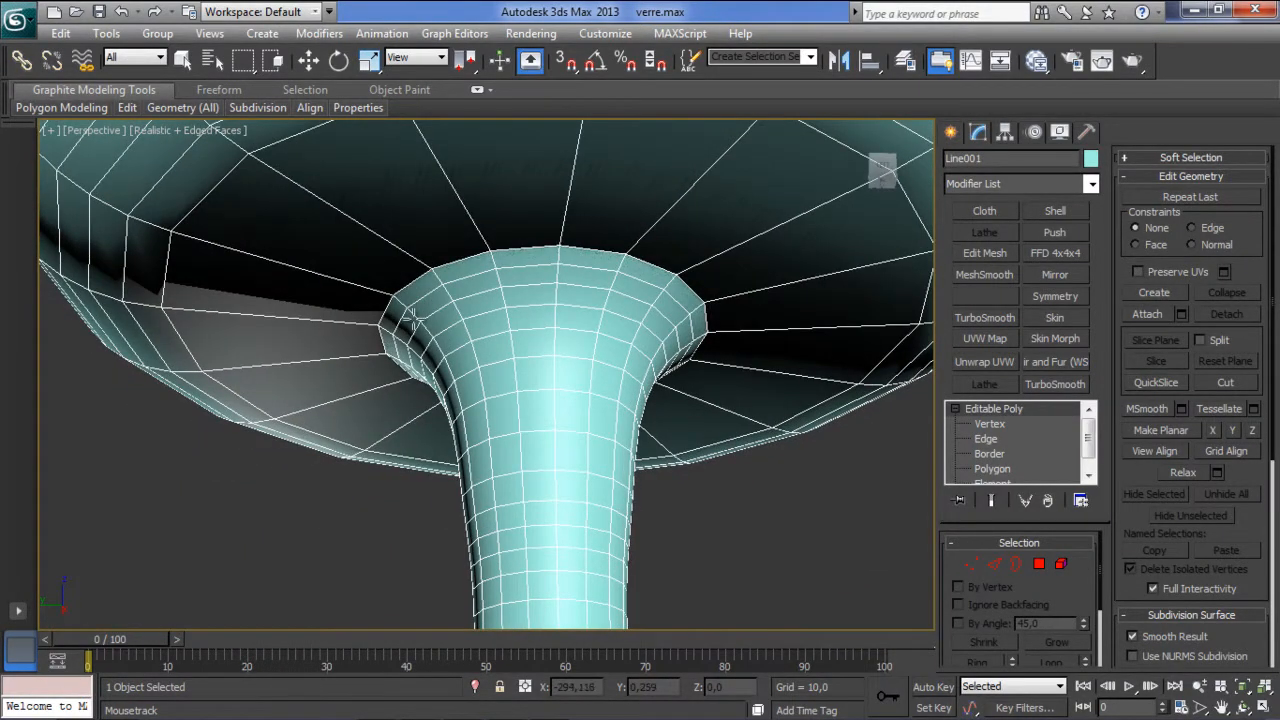
scroll(412, 310, down, 5)
alt+middle_drag(447, 328, 454, 330)
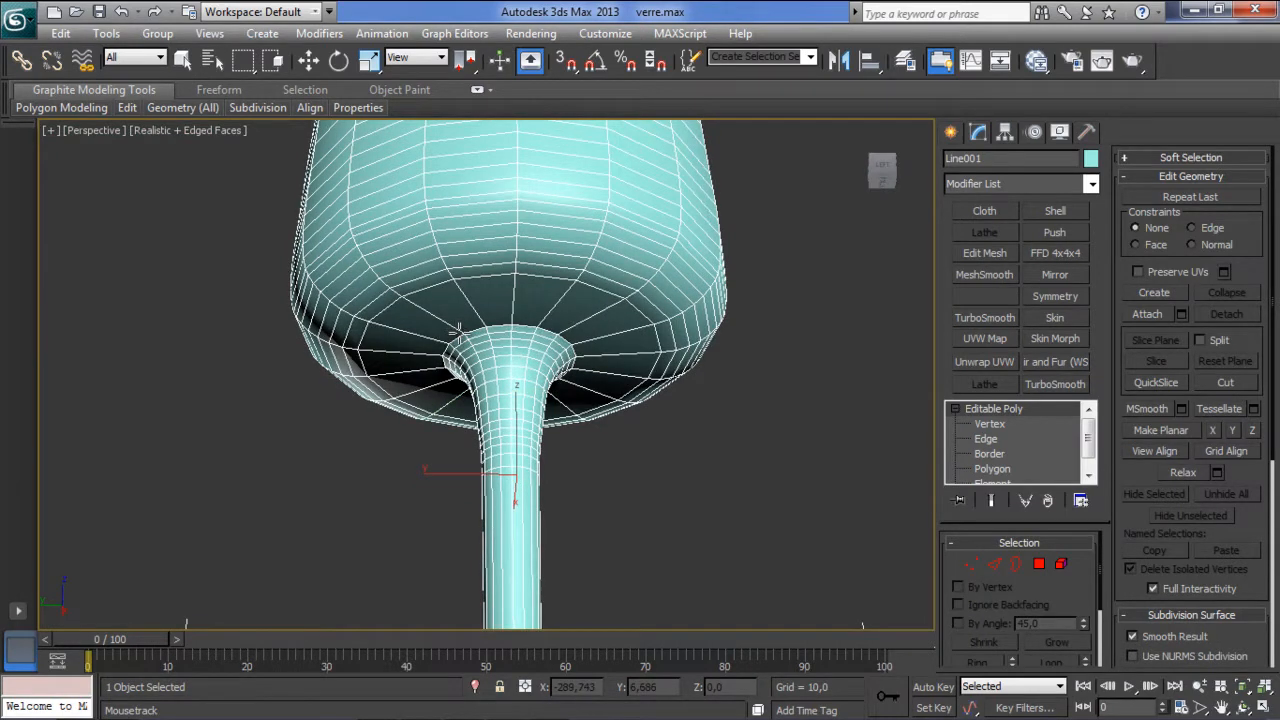
click(457, 329)
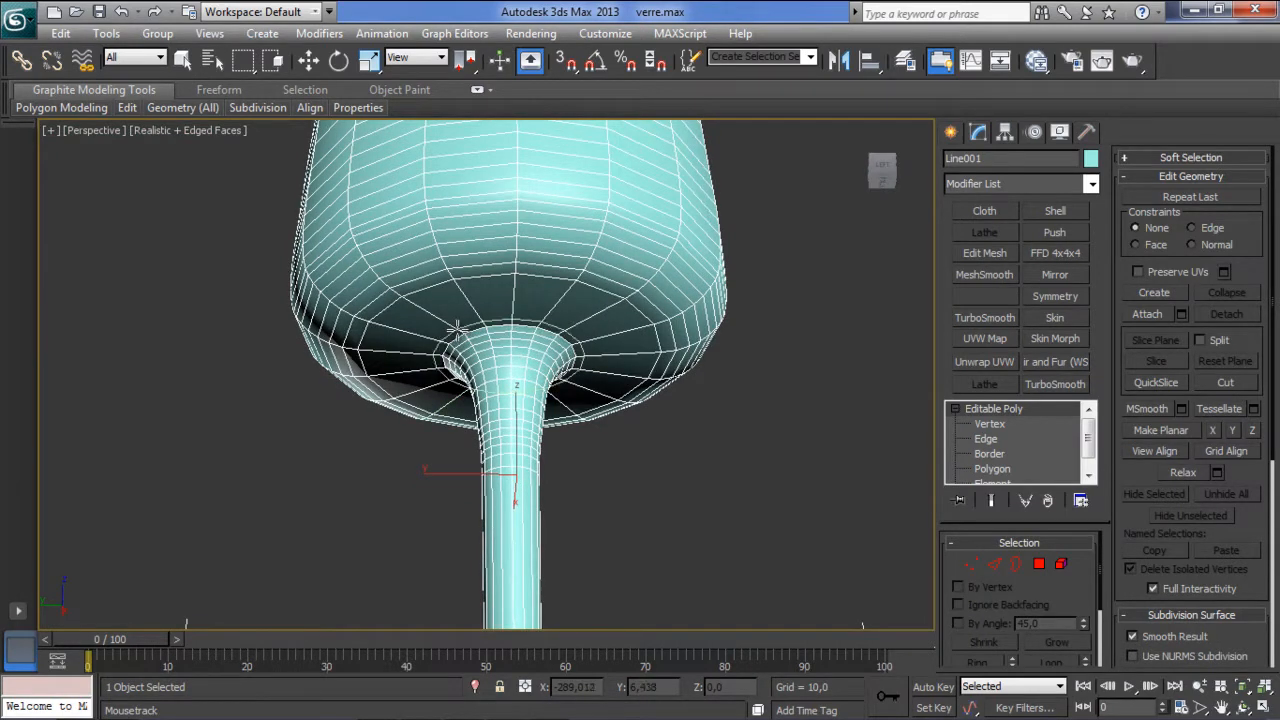
click(458, 329)
alt+middle_drag(458, 331, 452, 334)
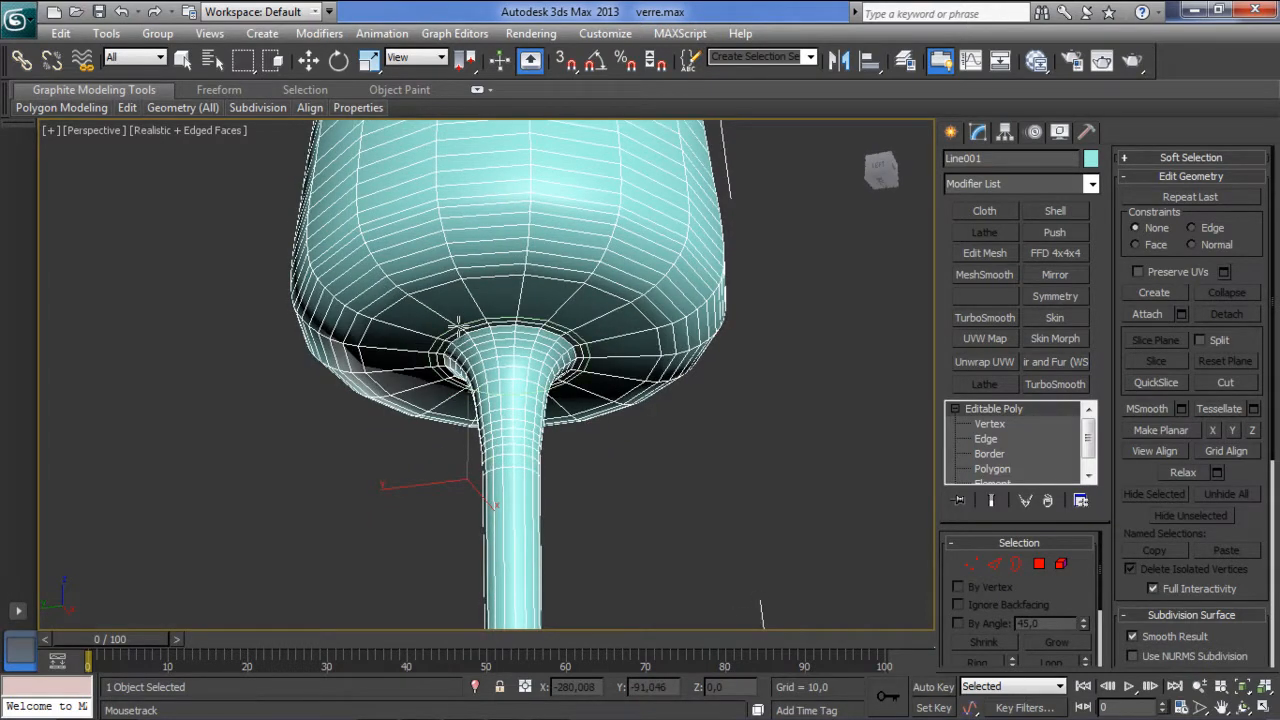
Examine the edge loops down the stem and around the outer edge of the foot.
middle_drag(452, 366, 443, 250)
scroll(443, 252, down, 4)
middle_drag(443, 365, 433, 322)
scroll(431, 371, up, 5)
middle_drag(417, 397, 434, 209)
alt+middle_drag(400, 287, 378, 318)
scroll(307, 262, up, 6)
alt+middle_drag(307, 262, 426, 271)
scroll(423, 245, up, 5)
middle_drag(420, 186, 441, 465)
middle_drag(419, 391, 411, 431)
middle_drag(370, 280, 403, 454)
scroll(403, 454, down, 3)
middle_drag(400, 203, 406, 511)
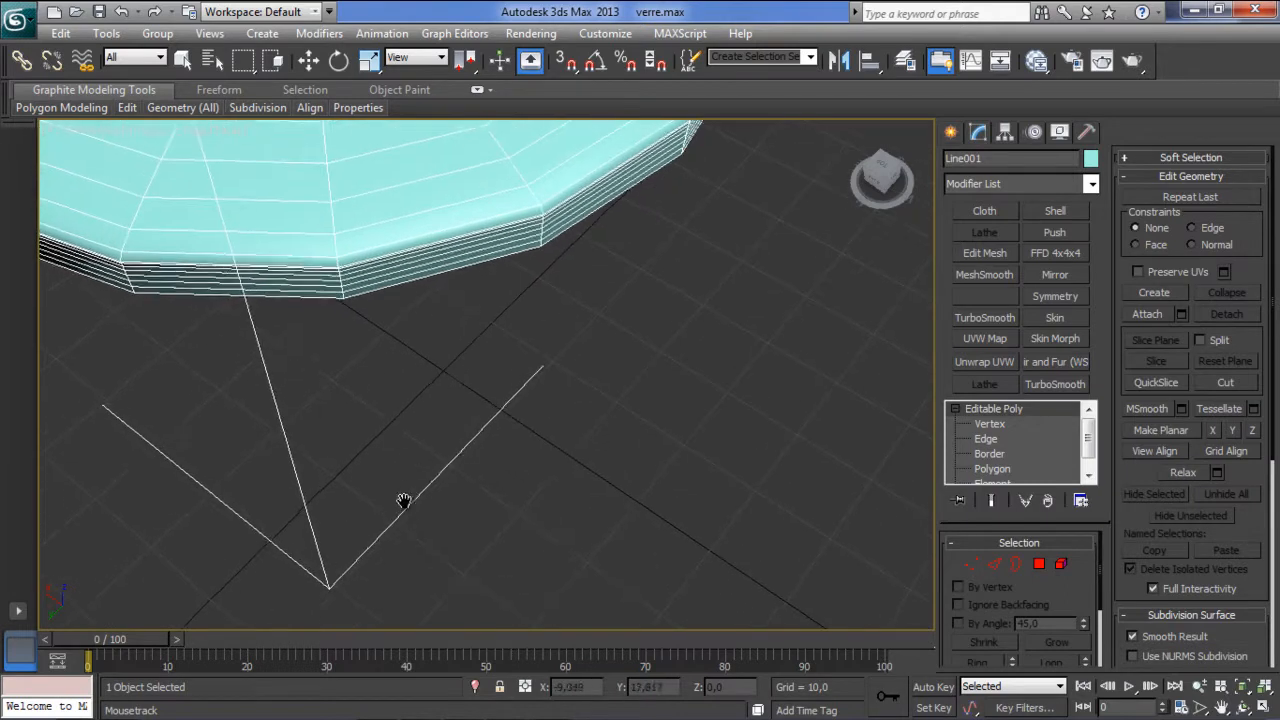
scroll(330, 250, down, 6)
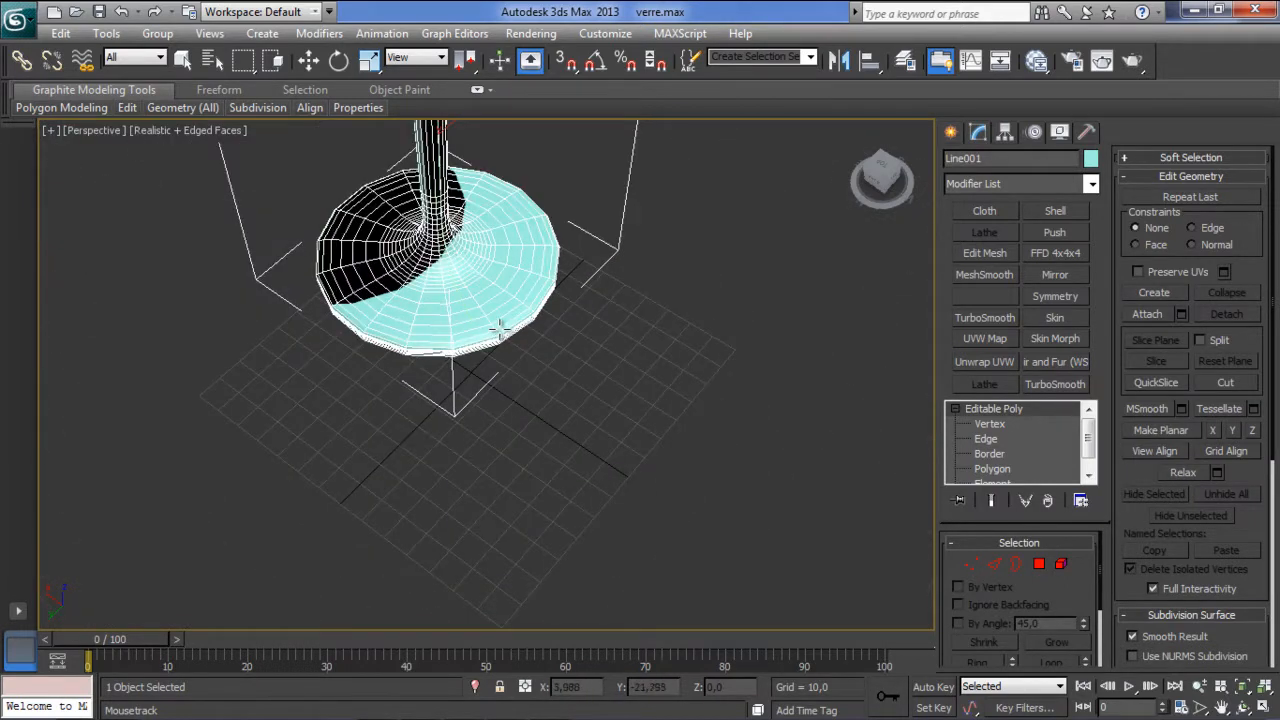
scroll(523, 297, up, 2)
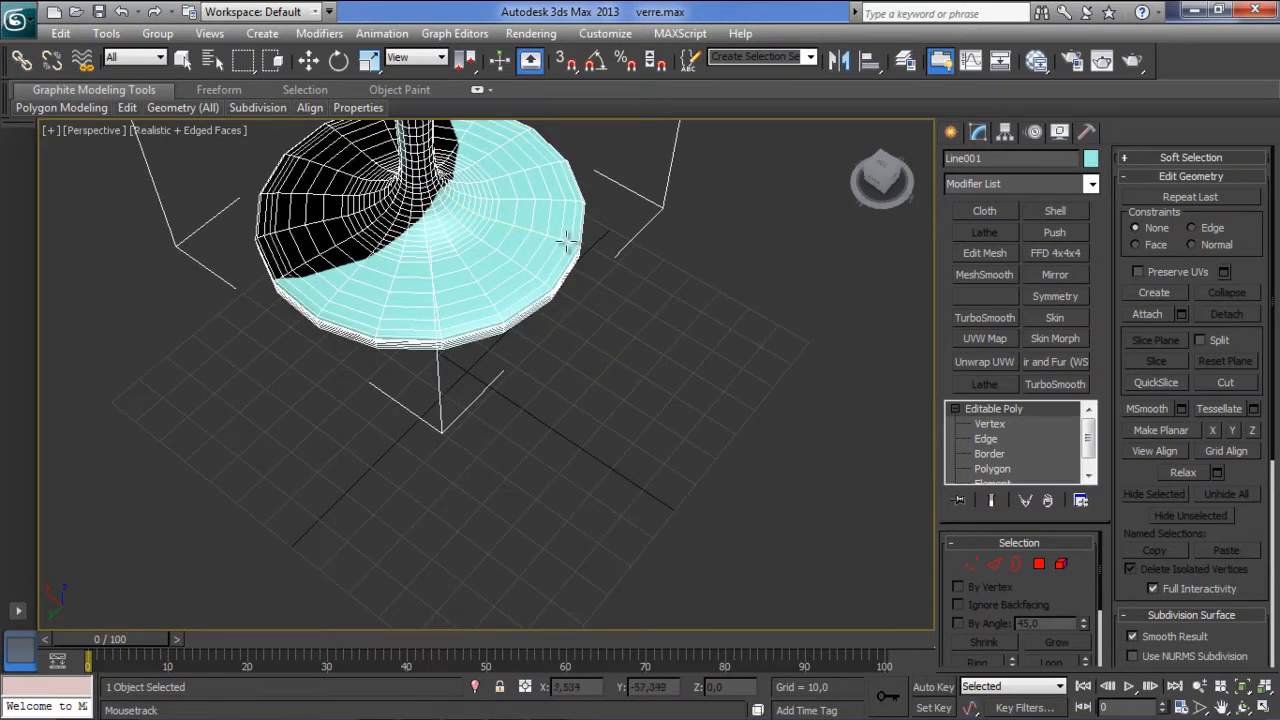
scroll(578, 240, up, 1)
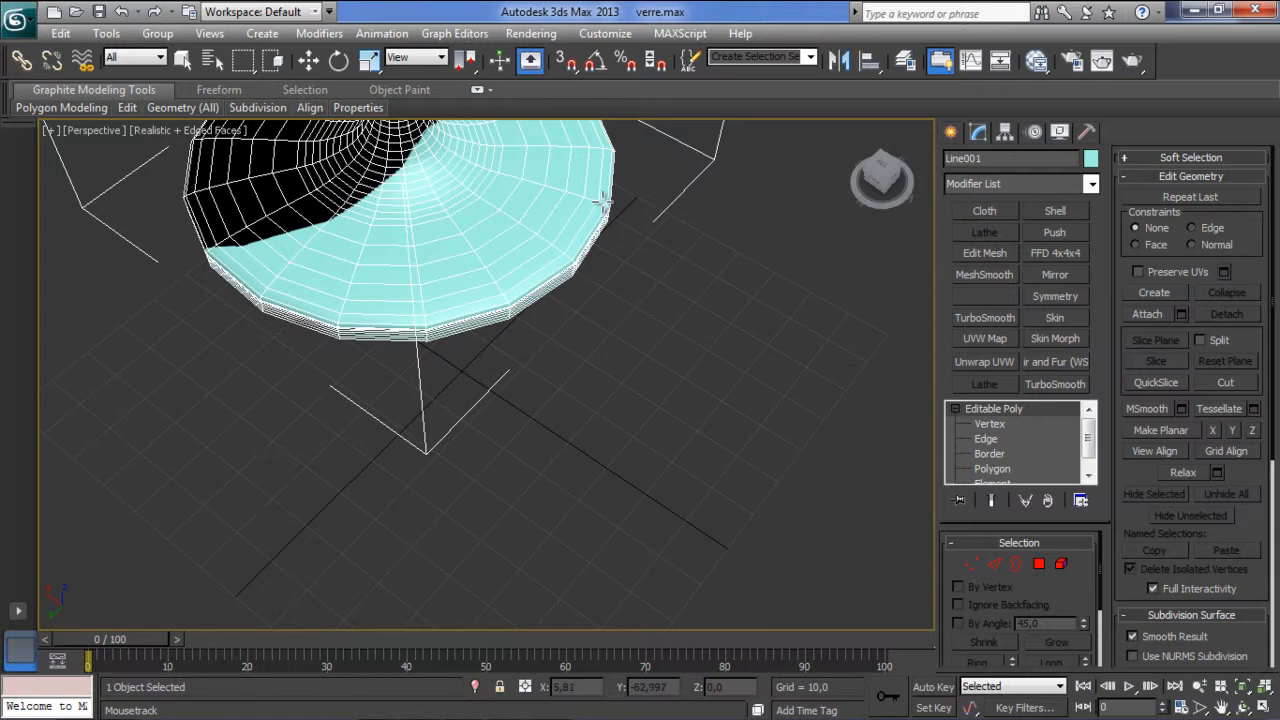
Leave SwiftLoop and activate the Move tool for the glass.
scroll(650, 279, down, 5)
scroll(566, 312, up, 2)
alt+middle_drag(564, 314, 494, 242)
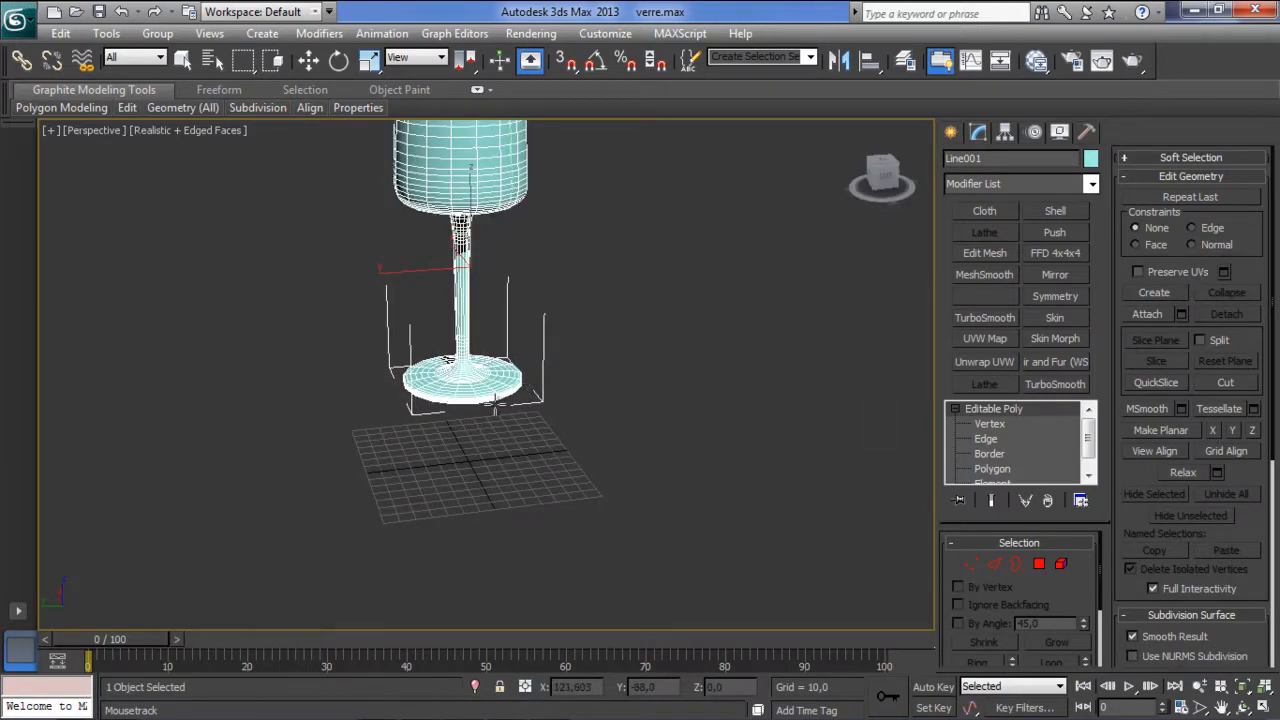
key(w)
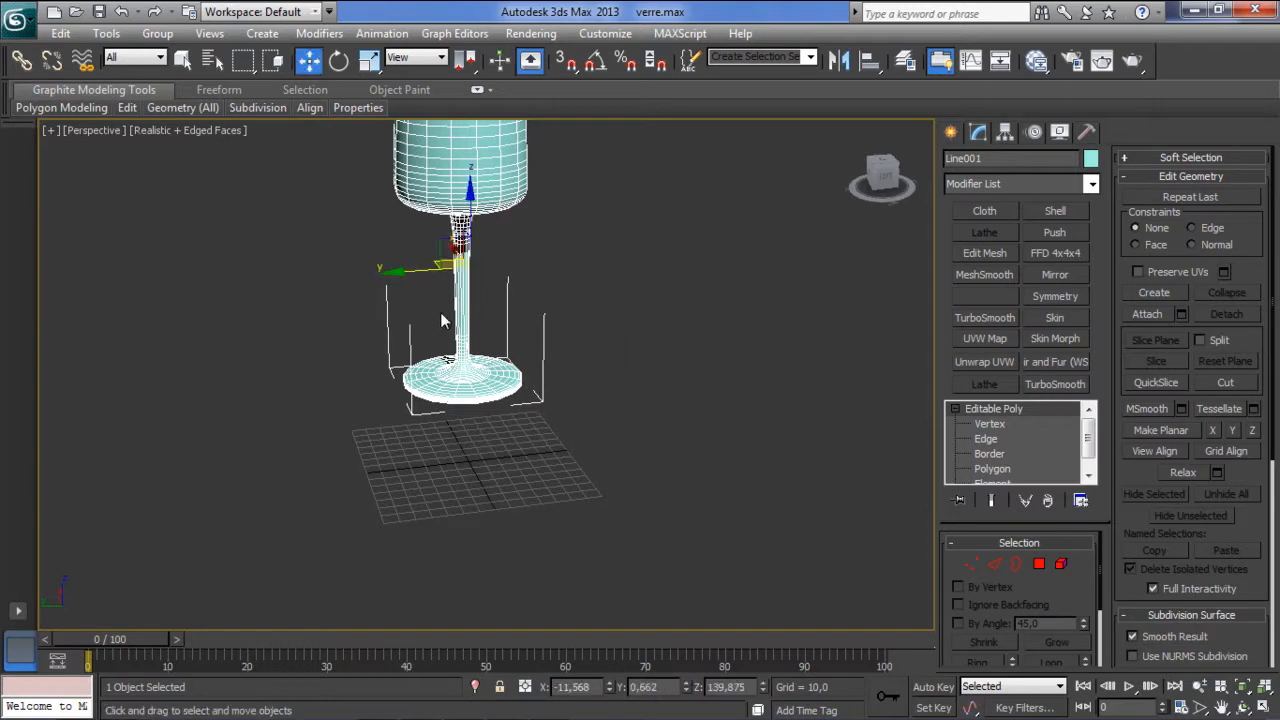
Try to select an open border where the bowl's interior meets the stem, using the Border sub-object level.
click(992, 469)
scroll(510, 400, up, 4)
alt+middle_drag(447, 272, 359, 415)
scroll(366, 342, up, 3)
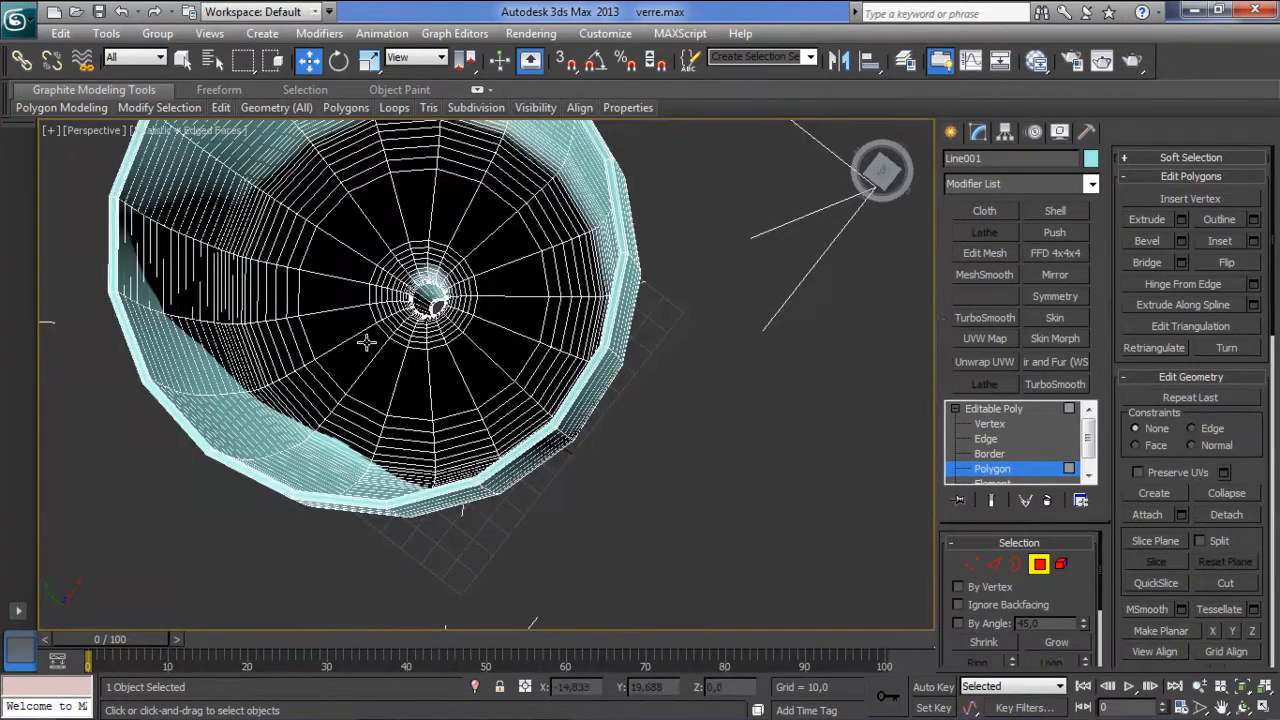
click(990, 453)
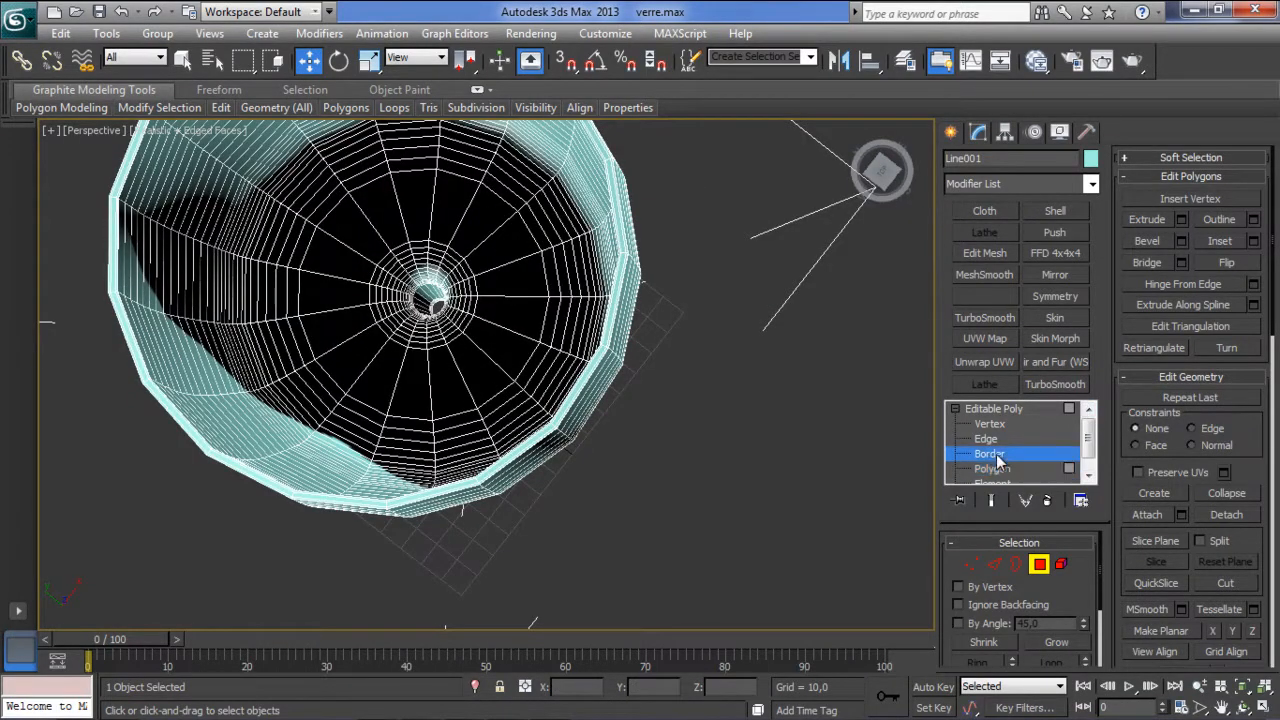
click(405, 353)
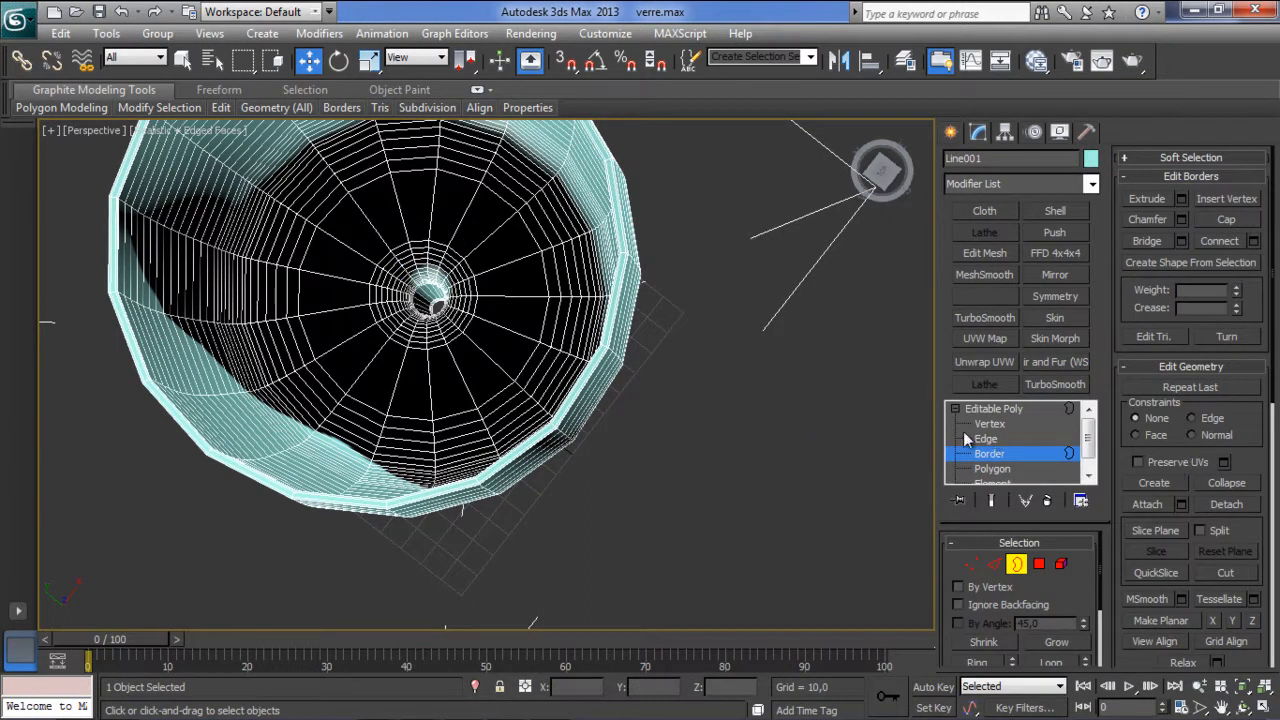
Examine the mesh inside the bowl where it narrows into the hollow stem.
scroll(430, 285, up, 5)
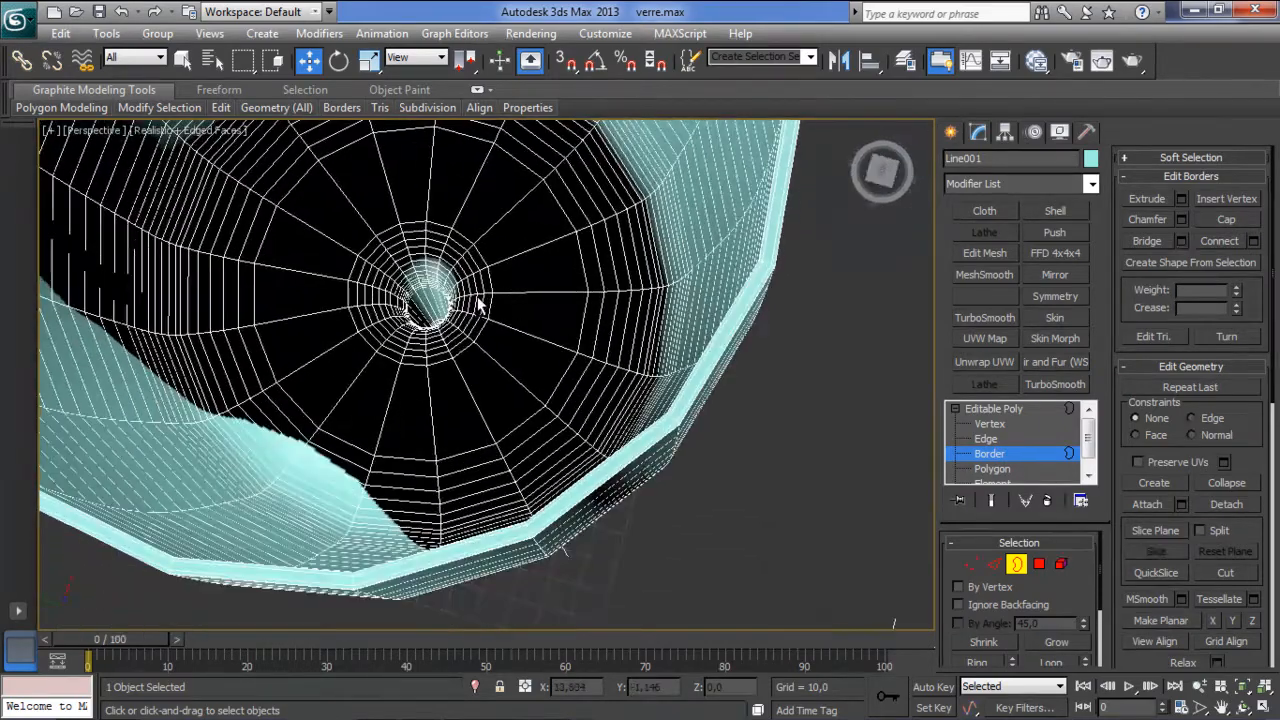
scroll(452, 305, up, 5)
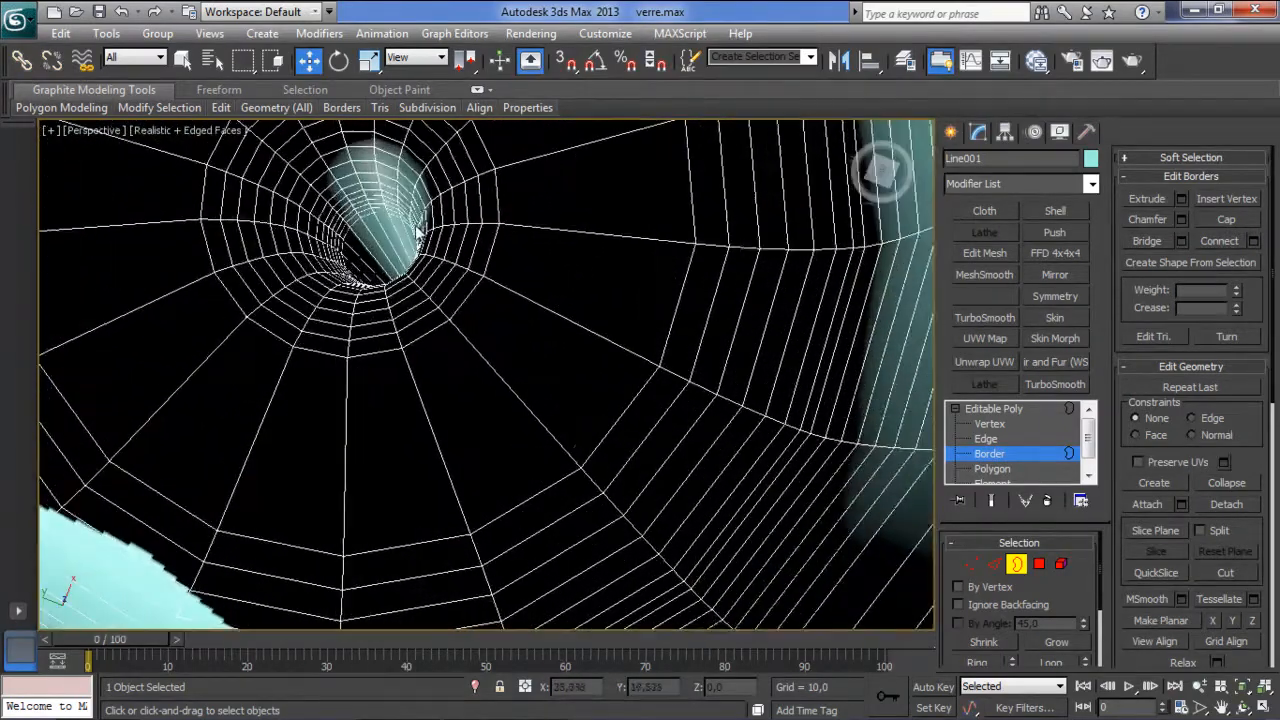
middle_drag(503, 244, 565, 275)
scroll(425, 305, up, 4)
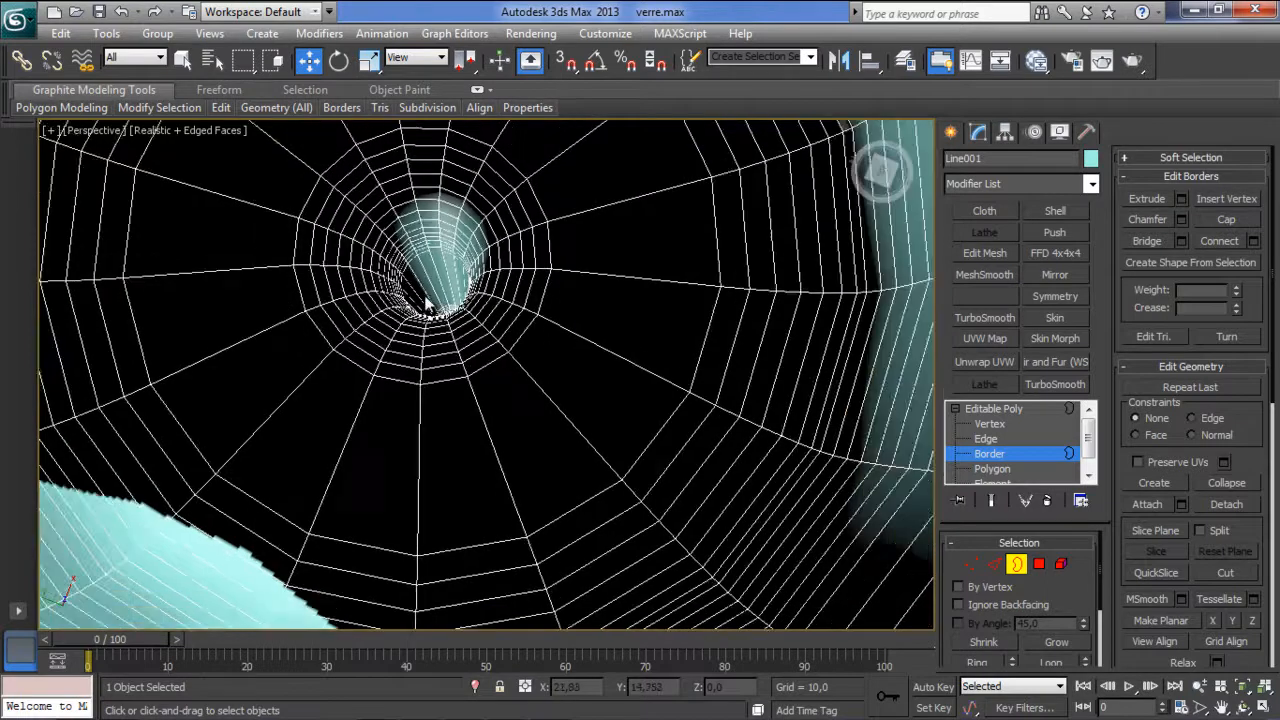
alt+middle_drag(421, 316, 418, 318)
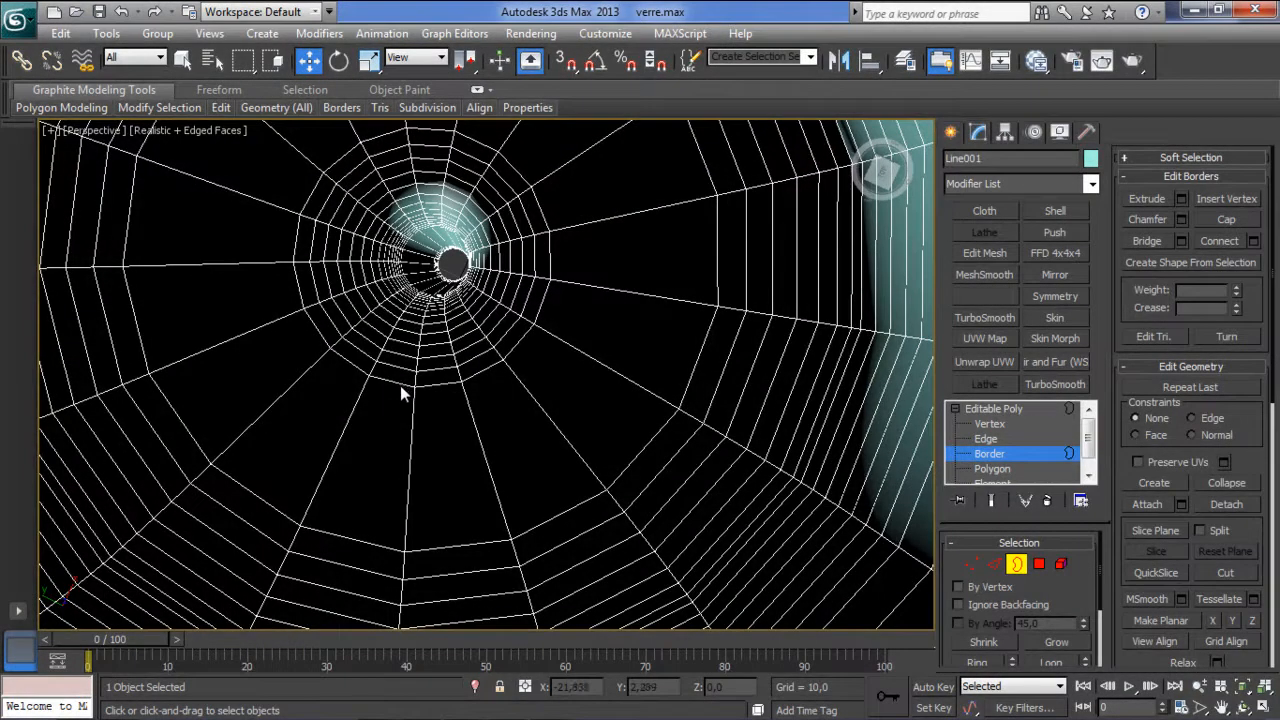
drag(395, 398, 468, 232)
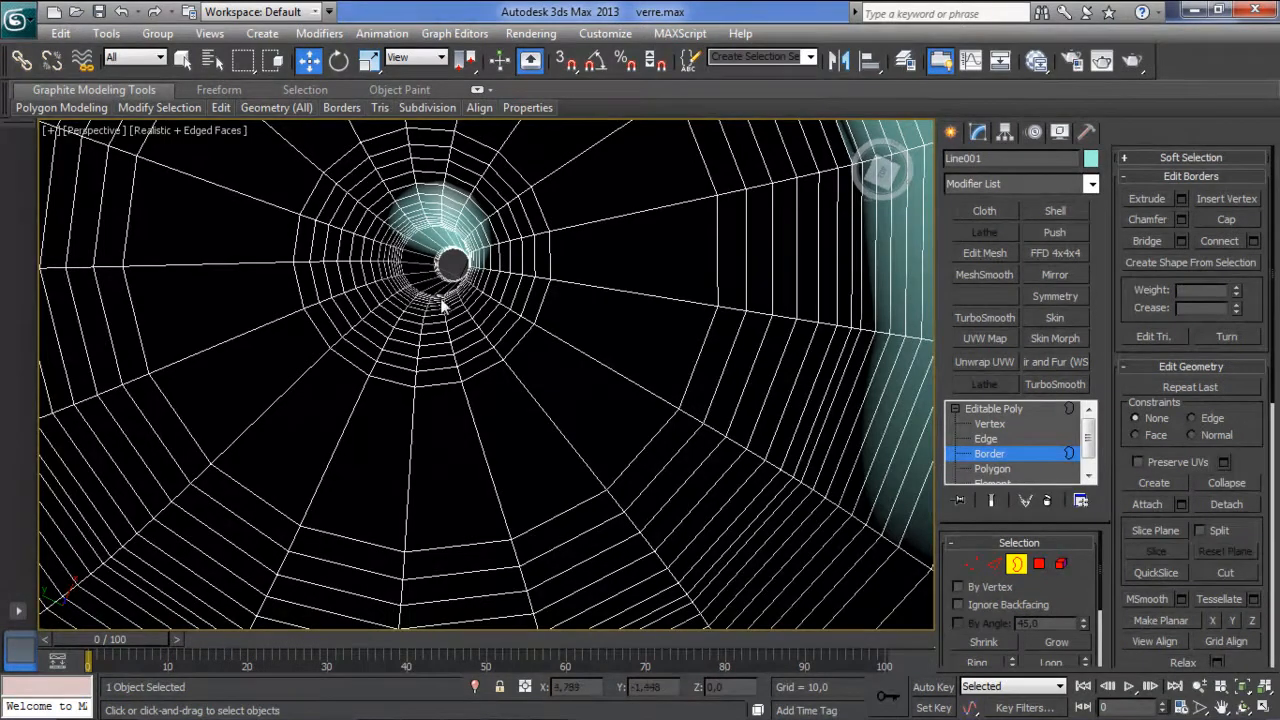
alt+middle_drag(476, 316, 487, 208)
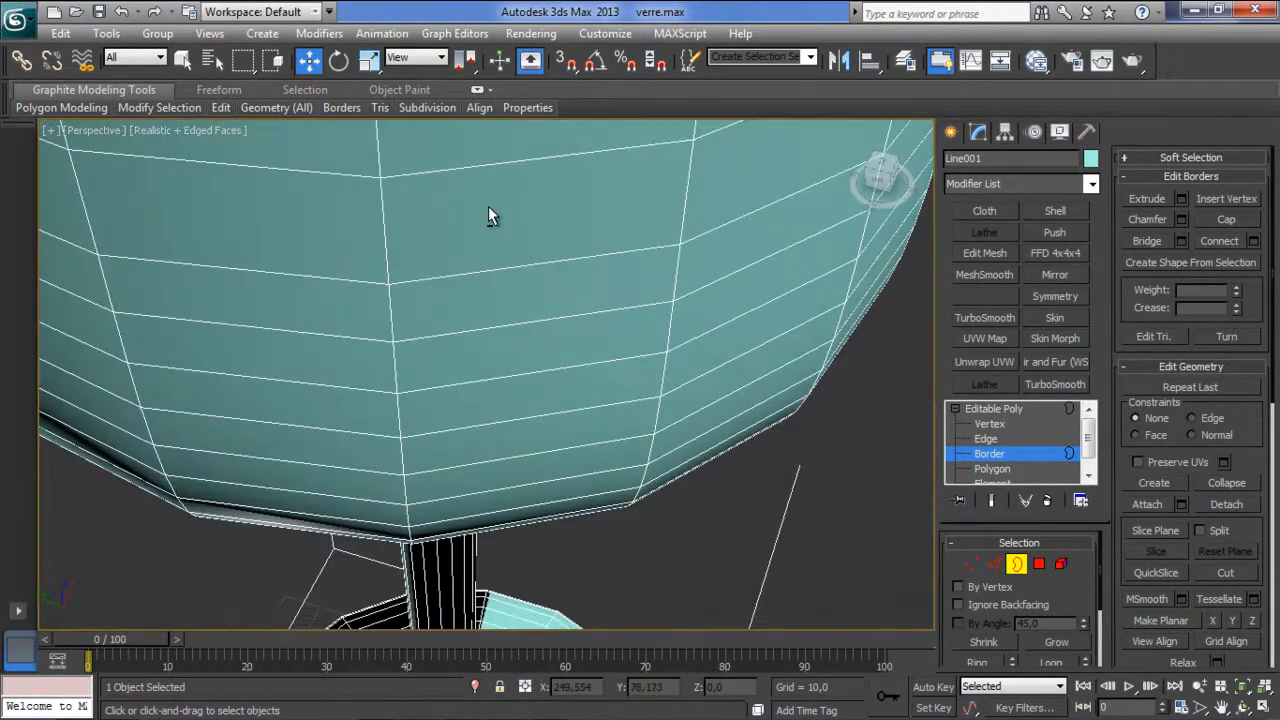
alt+drag(447, 352, 445, 451)
alt+middle_drag(445, 451, 445, 449)
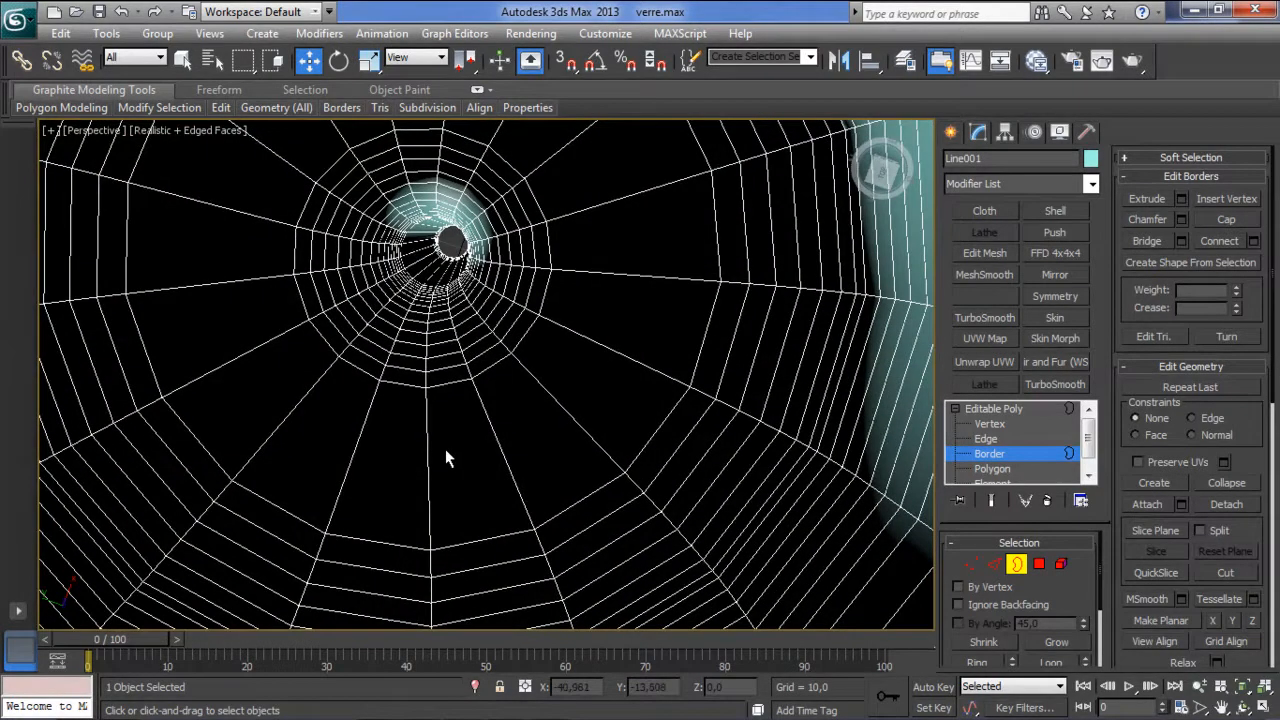
alt+middle_drag(420, 363, 465, 347)
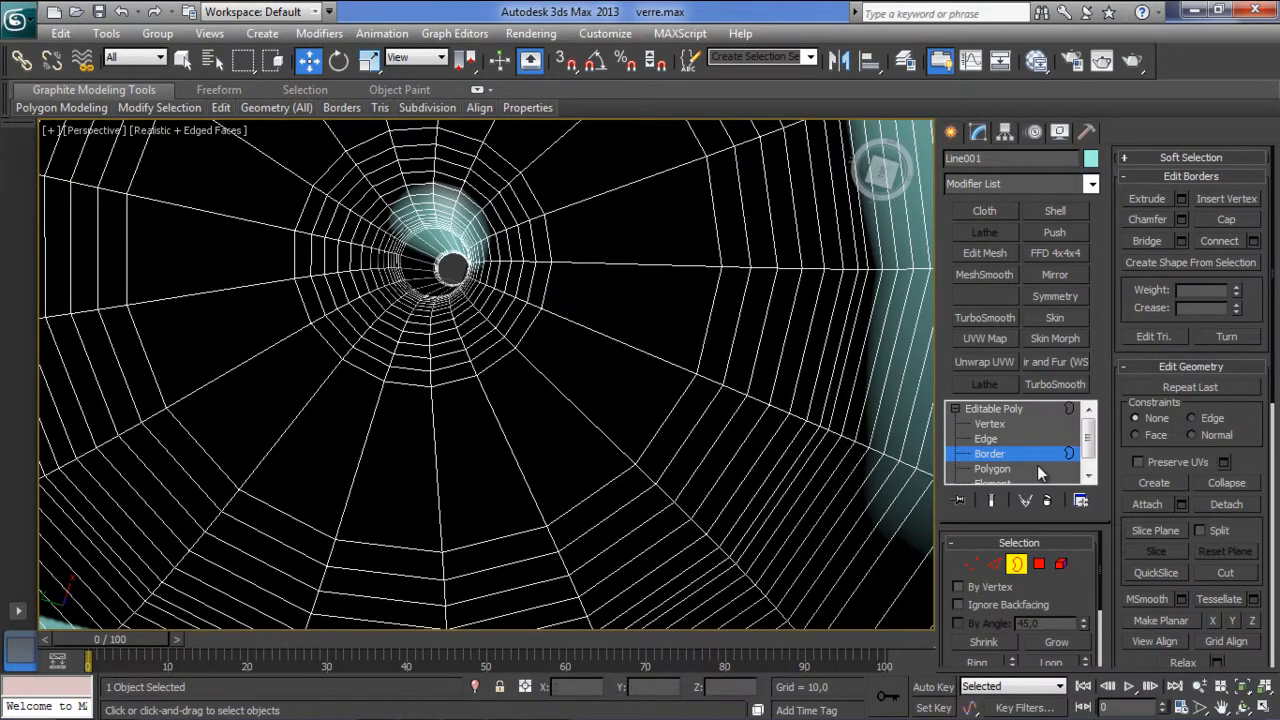
Select a polygon inside the hollow stem, grow the selection repeatedly along the inner wall, and delete the selected polygons.
click(1000, 469)
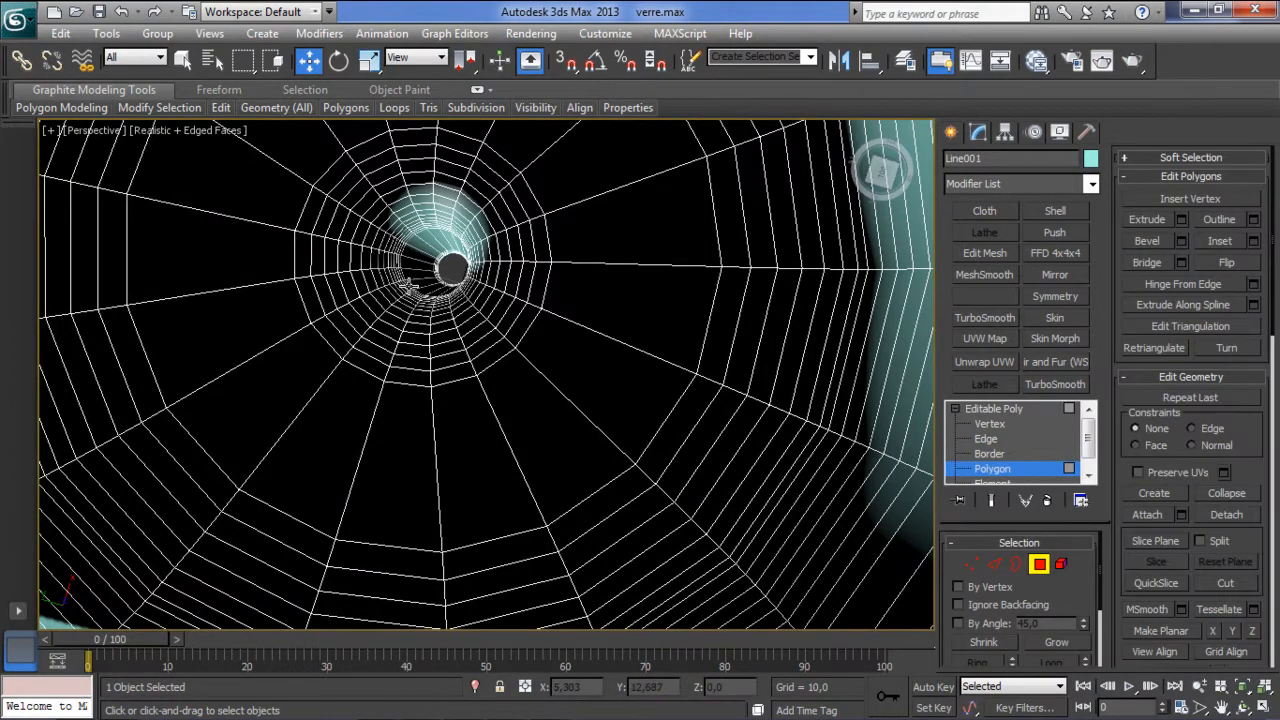
click(411, 284)
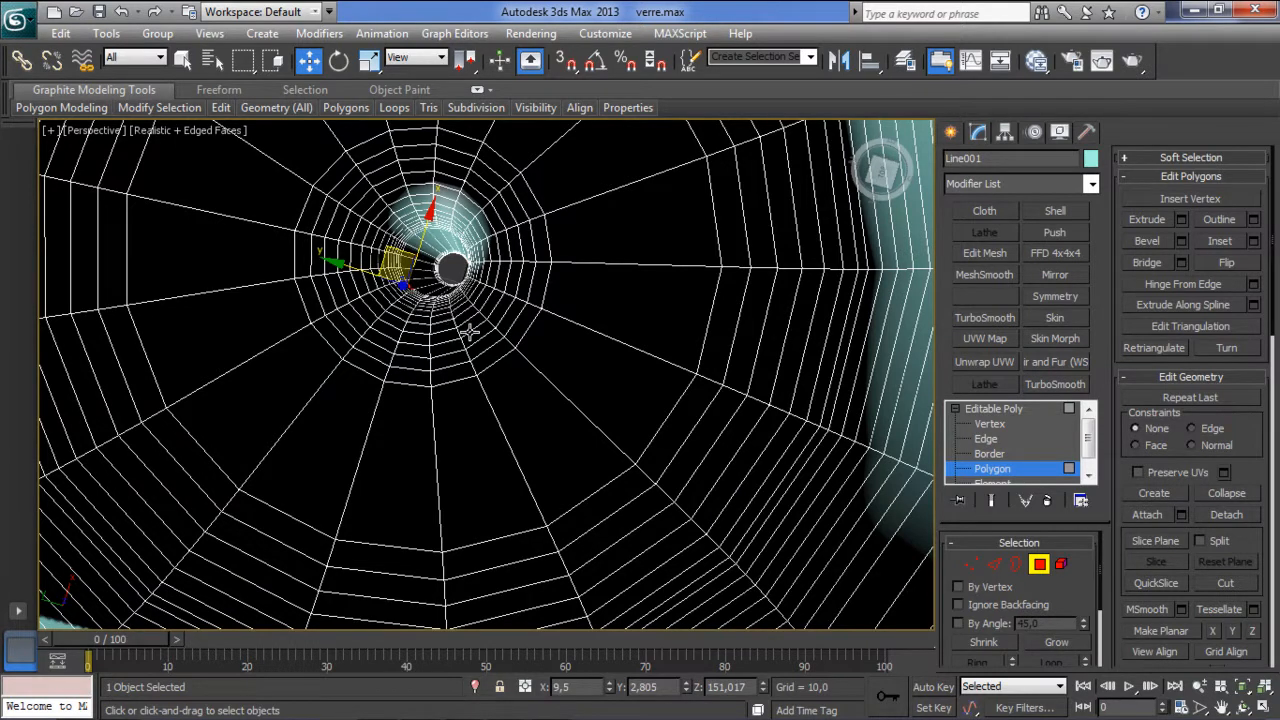
alt+middle_drag(474, 335, 412, 330)
drag(1090, 610, 1090, 580)
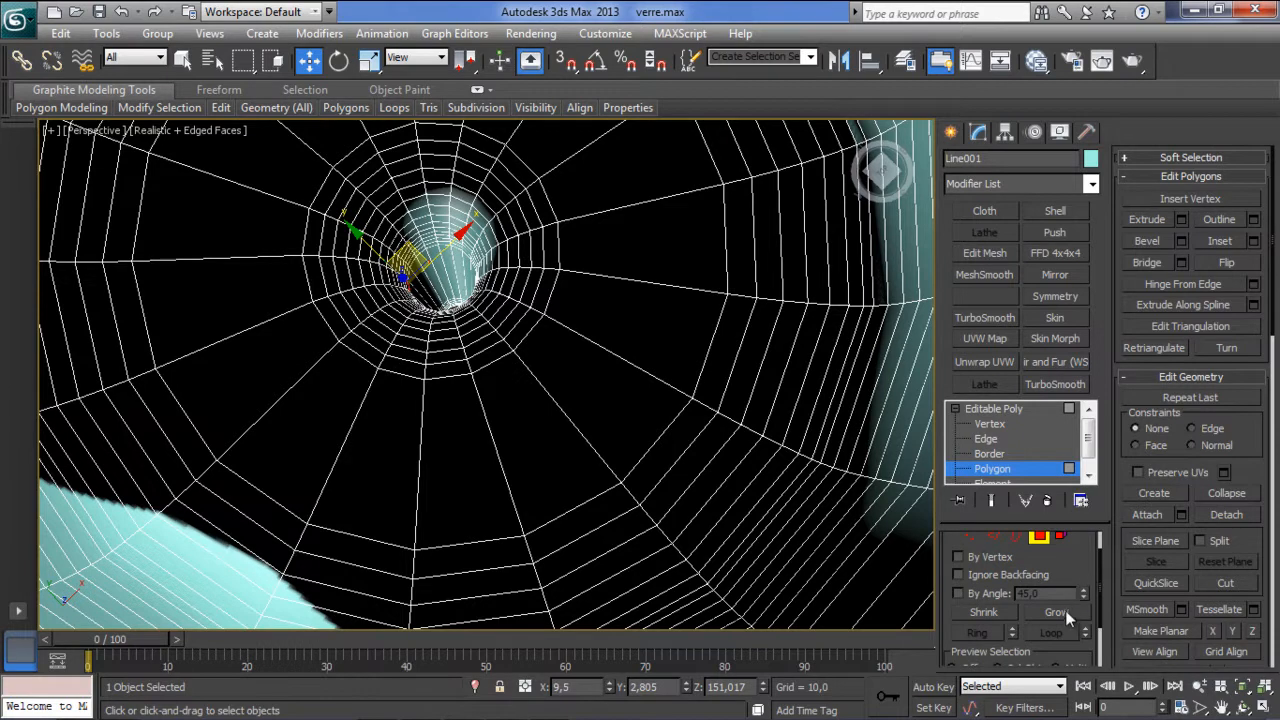
click(1064, 611)
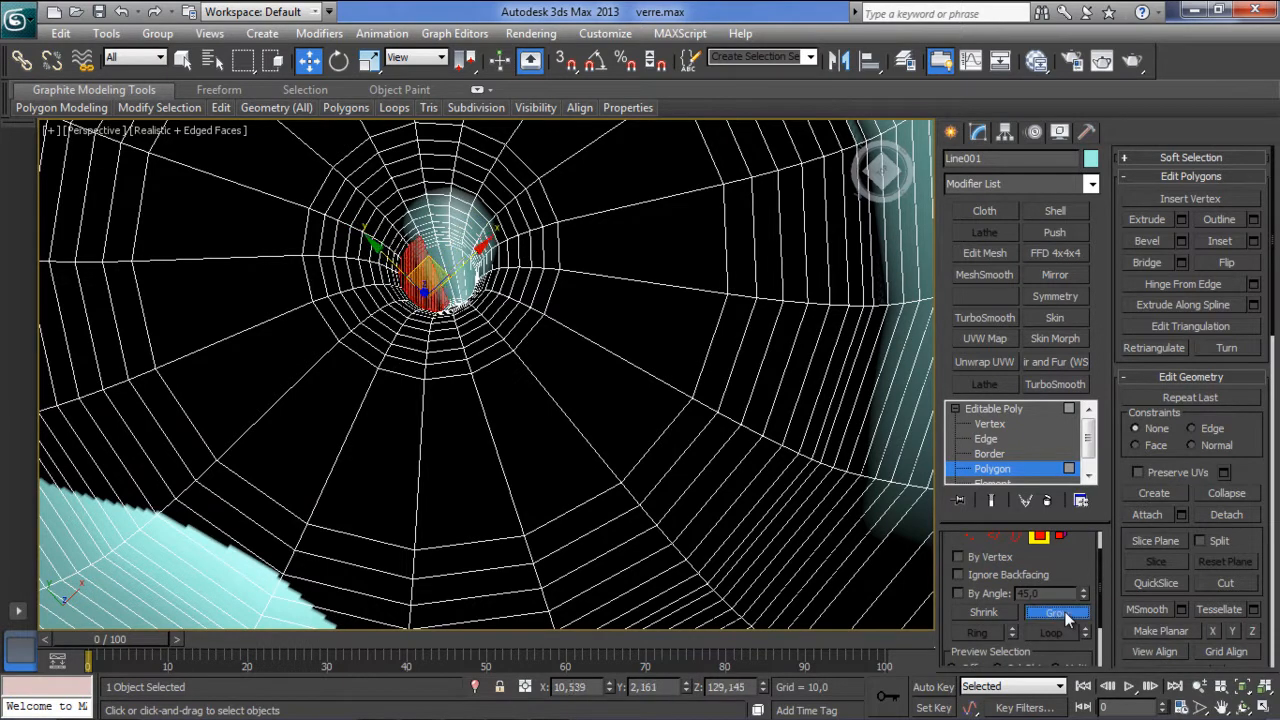
click(1058, 612)
click(1058, 612)
click(1058, 612)
click(1058, 612)
middle_drag(673, 422, 669, 365)
scroll(655, 430, down, 3)
alt+middle_drag(649, 486, 491, 358)
scroll(491, 358, up, 3)
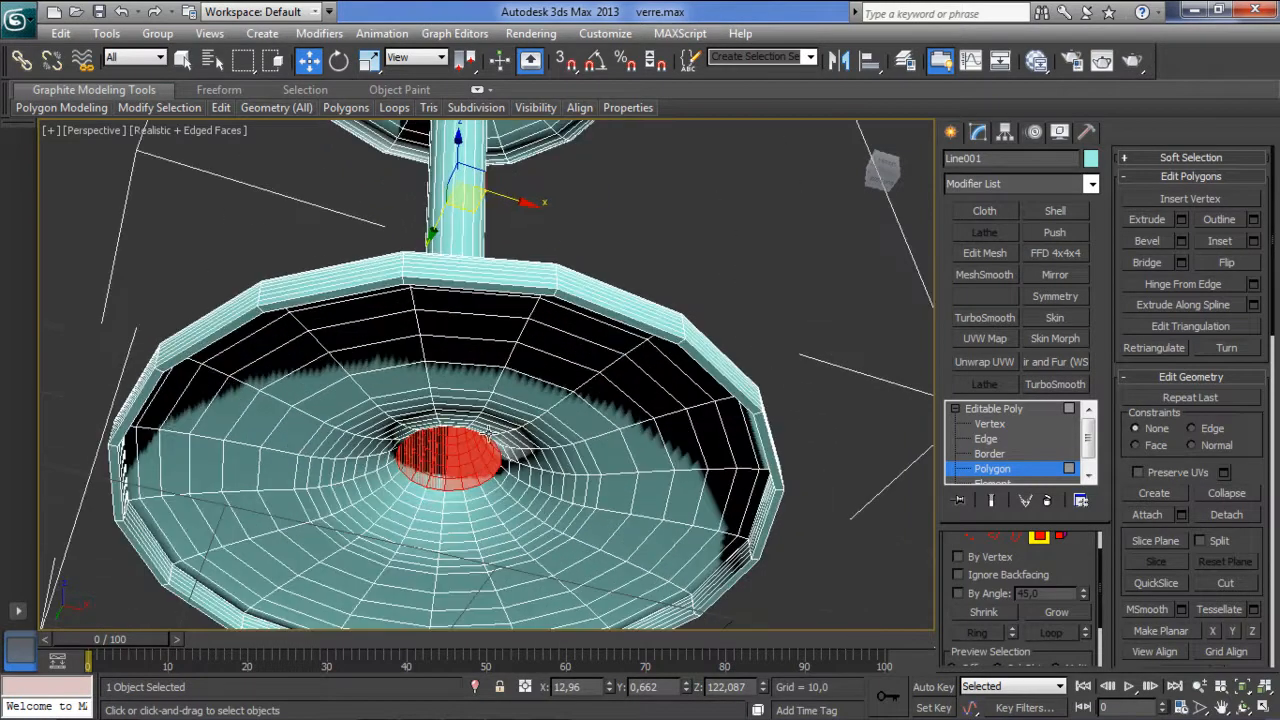
scroll(472, 428, up, 1)
key(Delete)
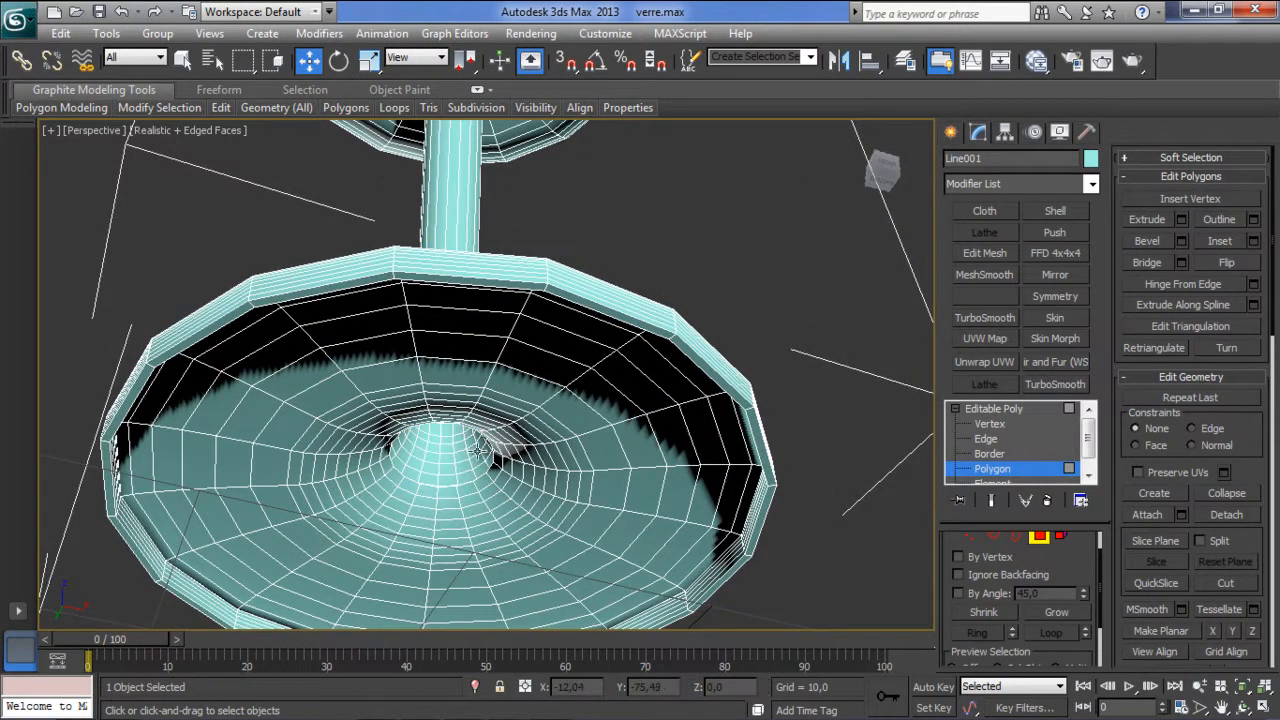
Select the open border at the centre of the foot's underside and cap it.
alt+middle_drag(505, 428, 470, 447)
scroll(470, 447, up, 4)
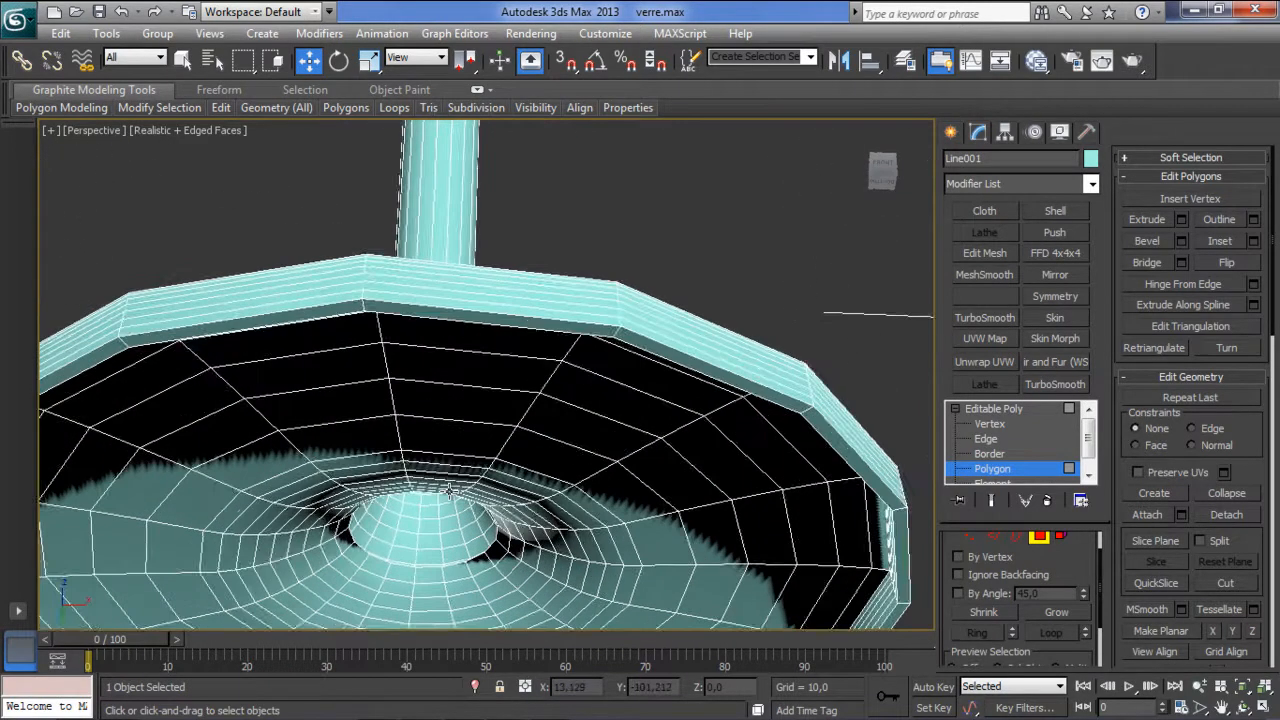
click(990, 453)
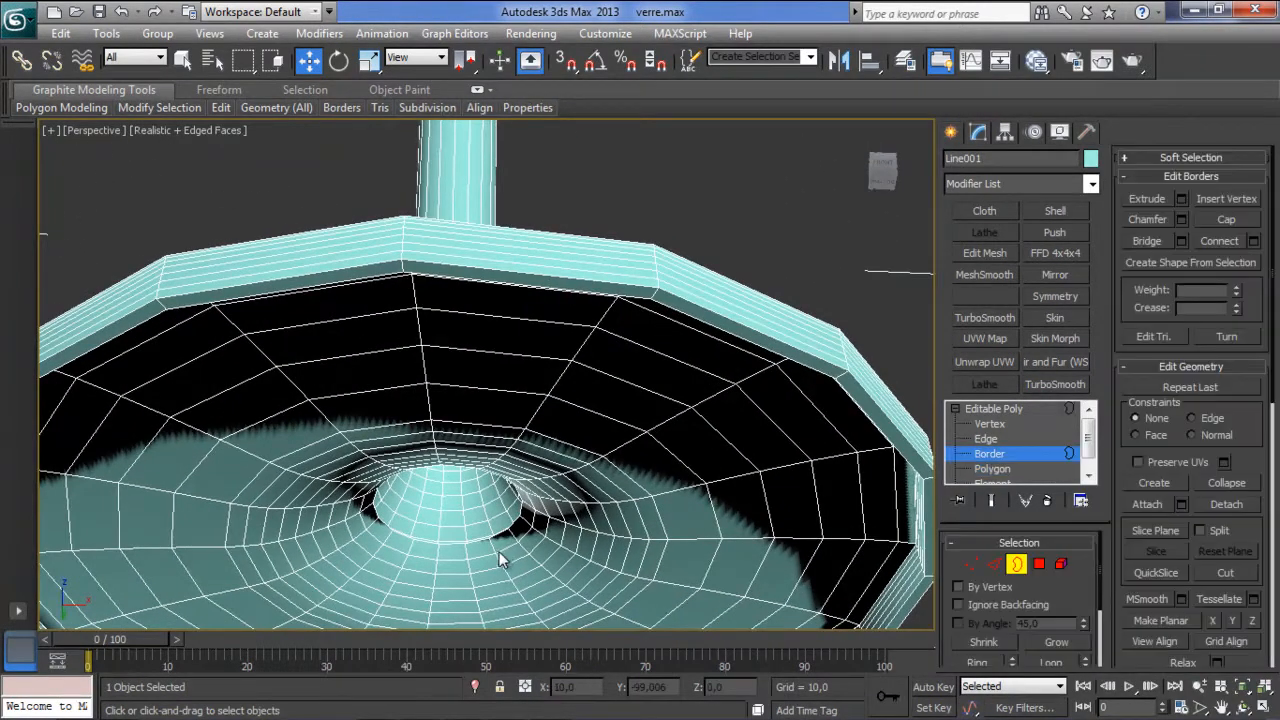
click(458, 544)
alt+middle_drag(466, 541, 451, 441)
right_click(456, 438)
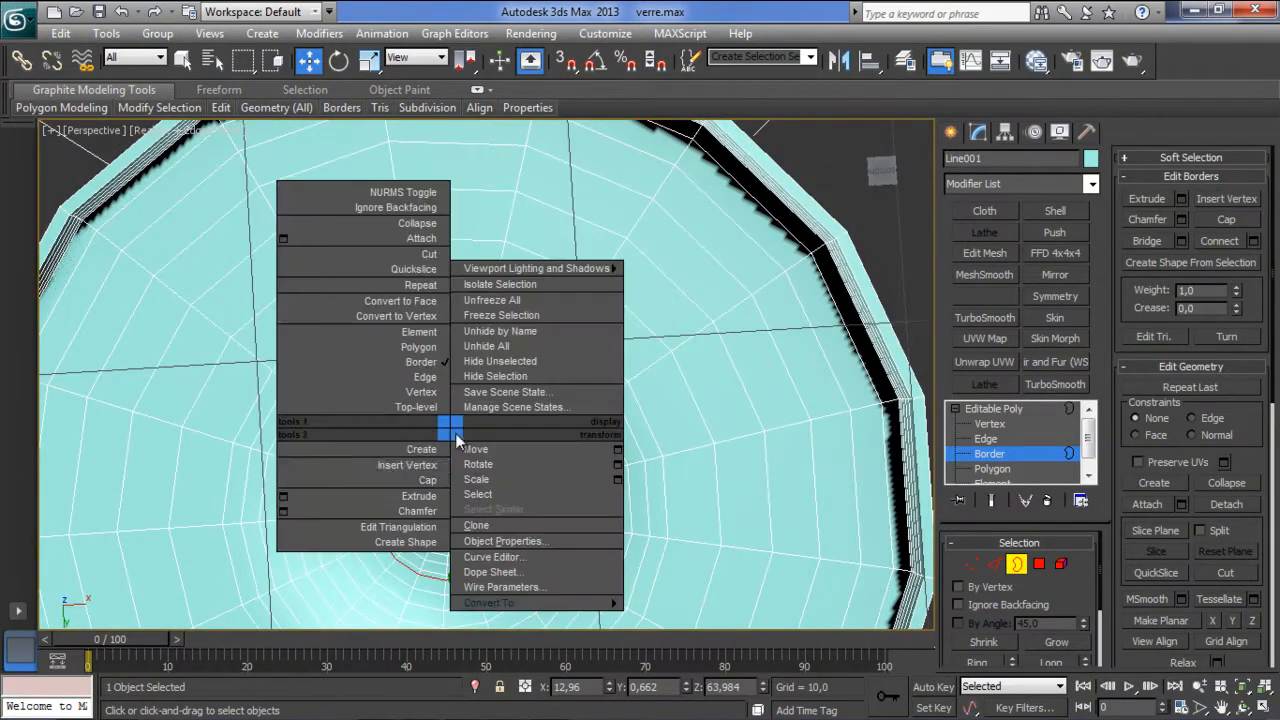
click(428, 478)
alt+middle_drag(428, 478, 437, 623)
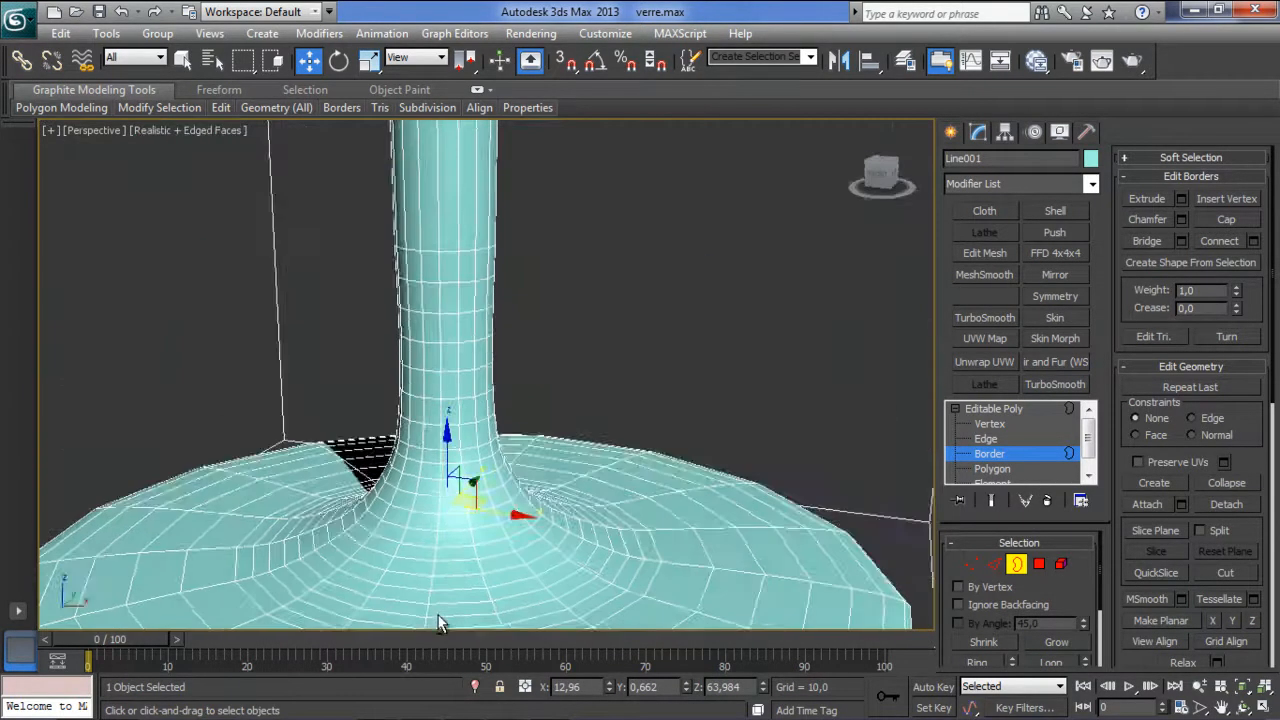
Select the open border at the bottom of the bowl's interior and cap it.
scroll(479, 285, down, 5)
alt+middle_drag(486, 286, 455, 400)
scroll(449, 380, up, 5)
alt+middle_drag(337, 446, 331, 381)
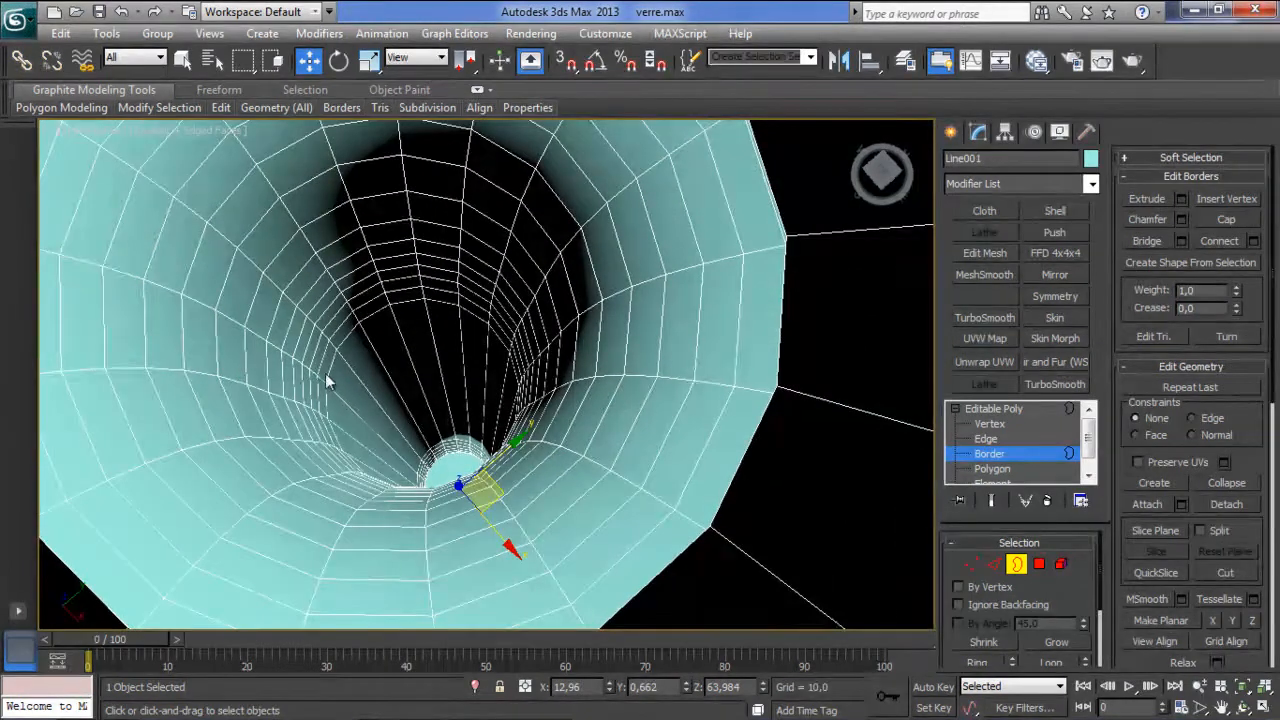
scroll(522, 440, down, 3)
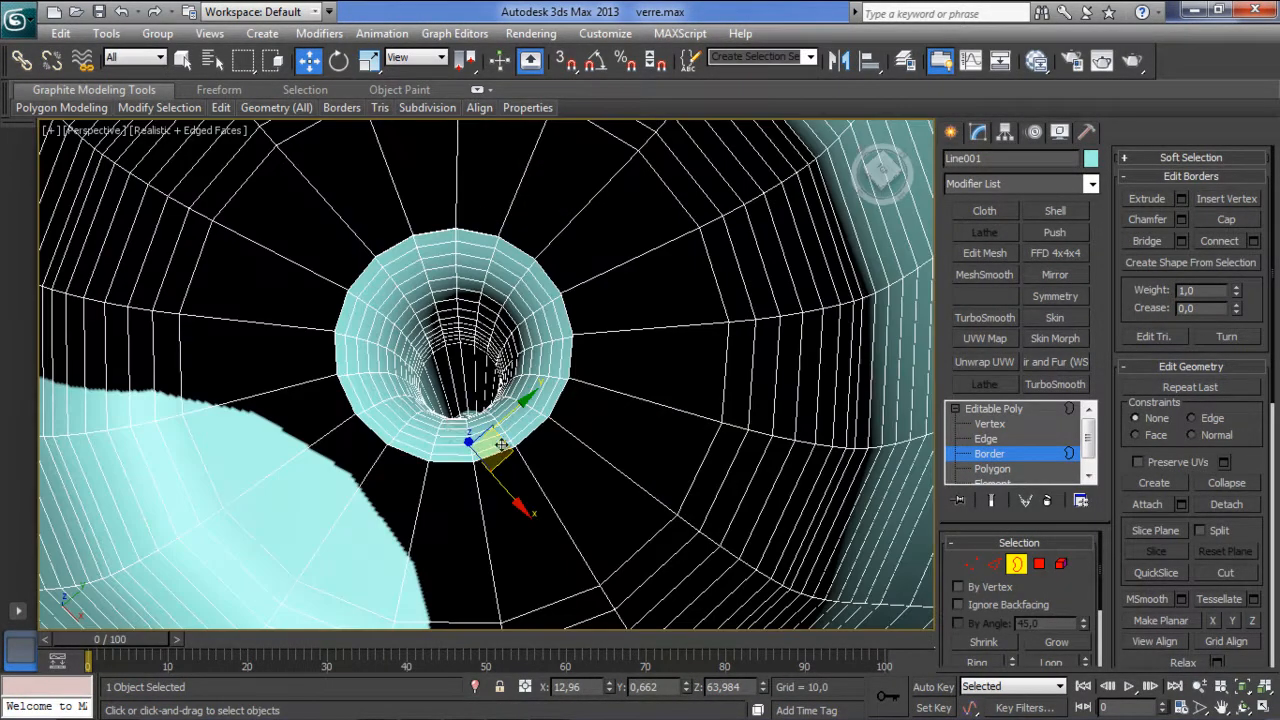
alt+middle_drag(443, 420, 441, 432)
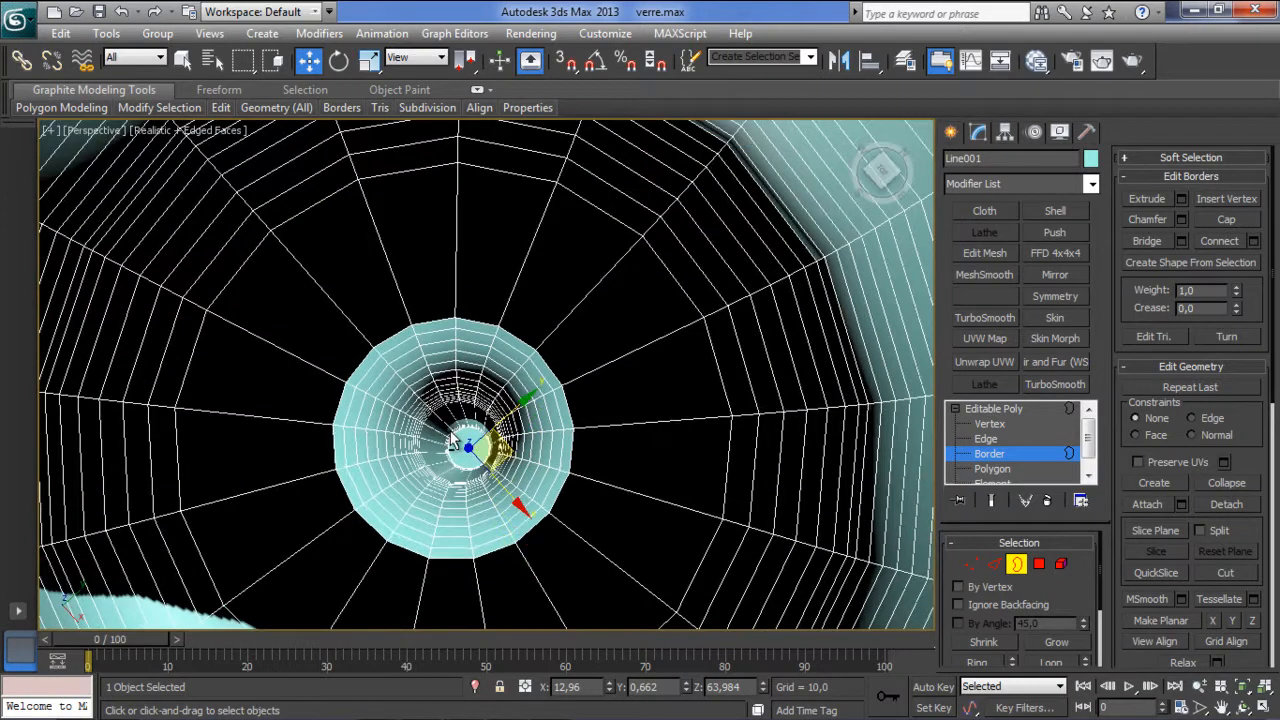
right_click(333, 457)
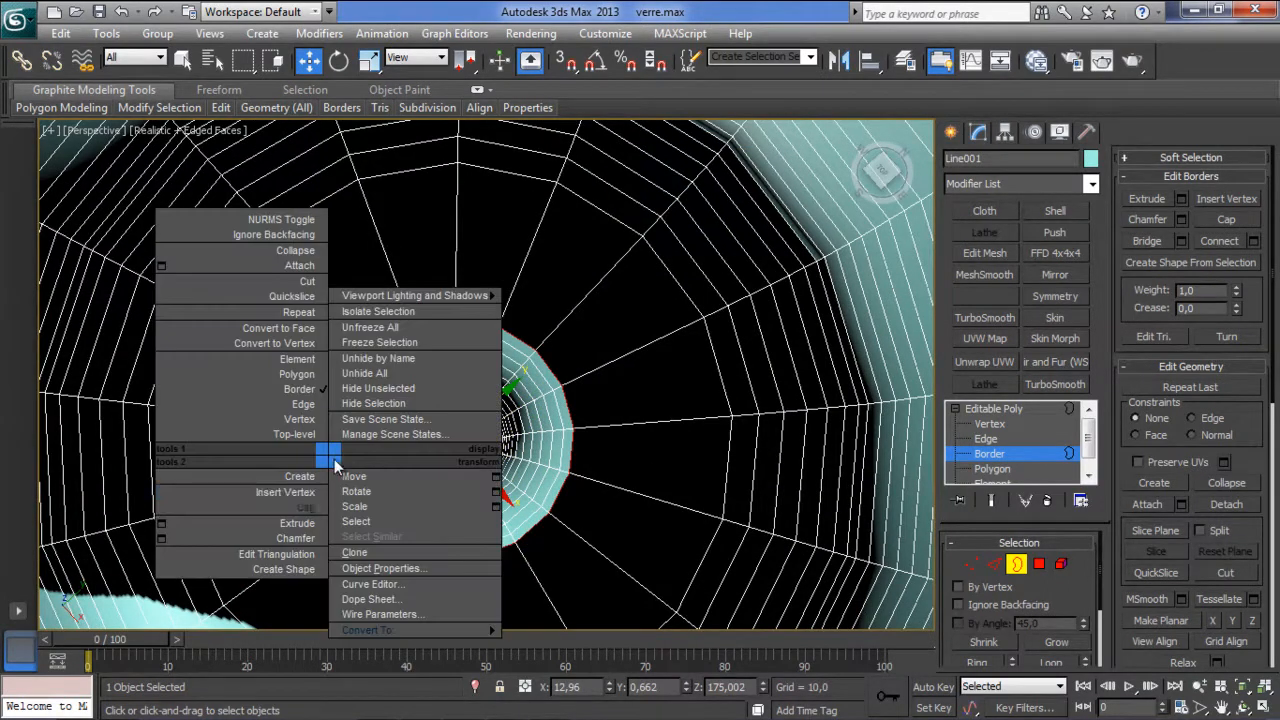
click(305, 508)
Leave the Border level, apply a TurboSmooth modifier to the glass and check the smoothed shape.
scroll(373, 508, down, 5)
alt+middle_drag(380, 527, 567, 463)
alt+middle_drag(677, 480, 546, 407)
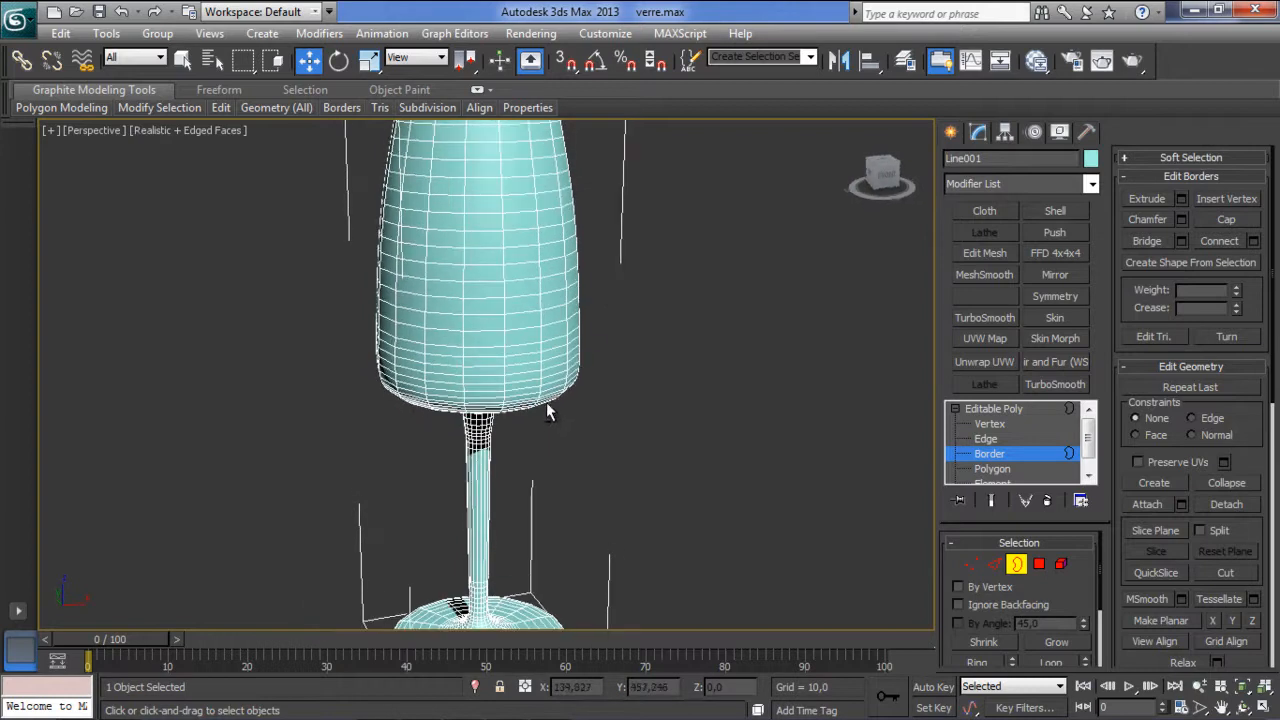
middle_drag(471, 363, 380, 380)
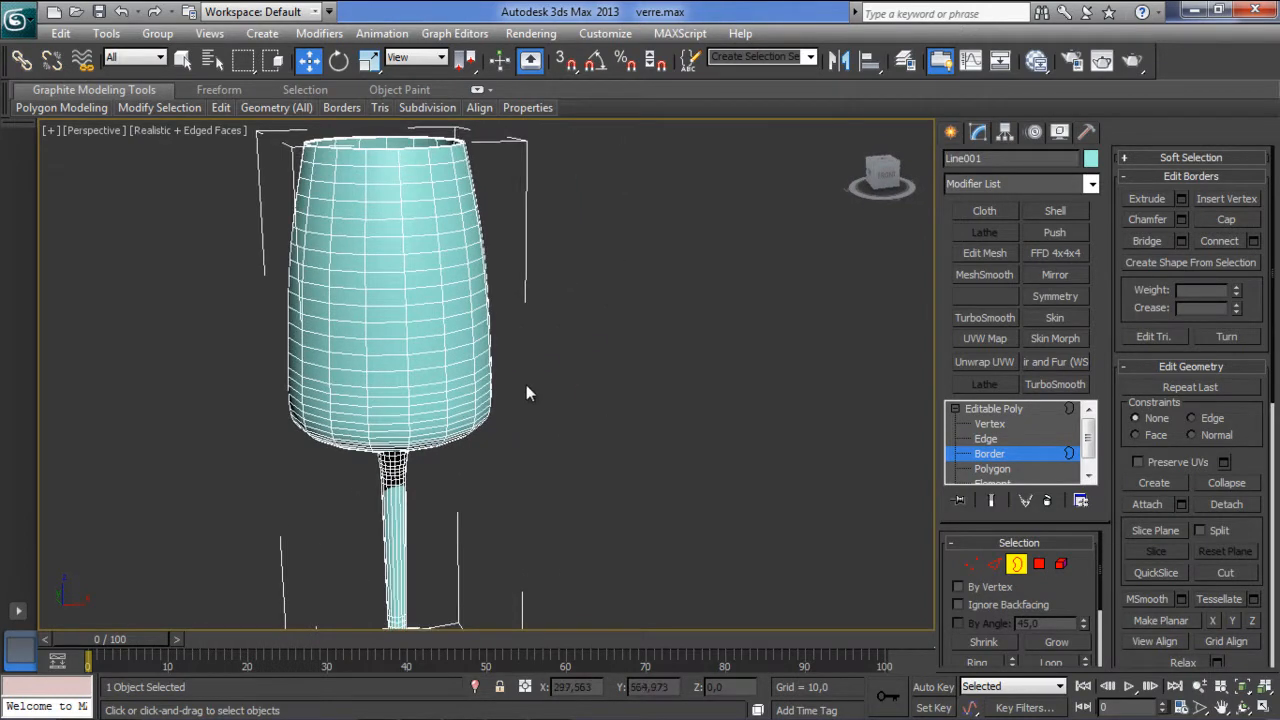
click(955, 408)
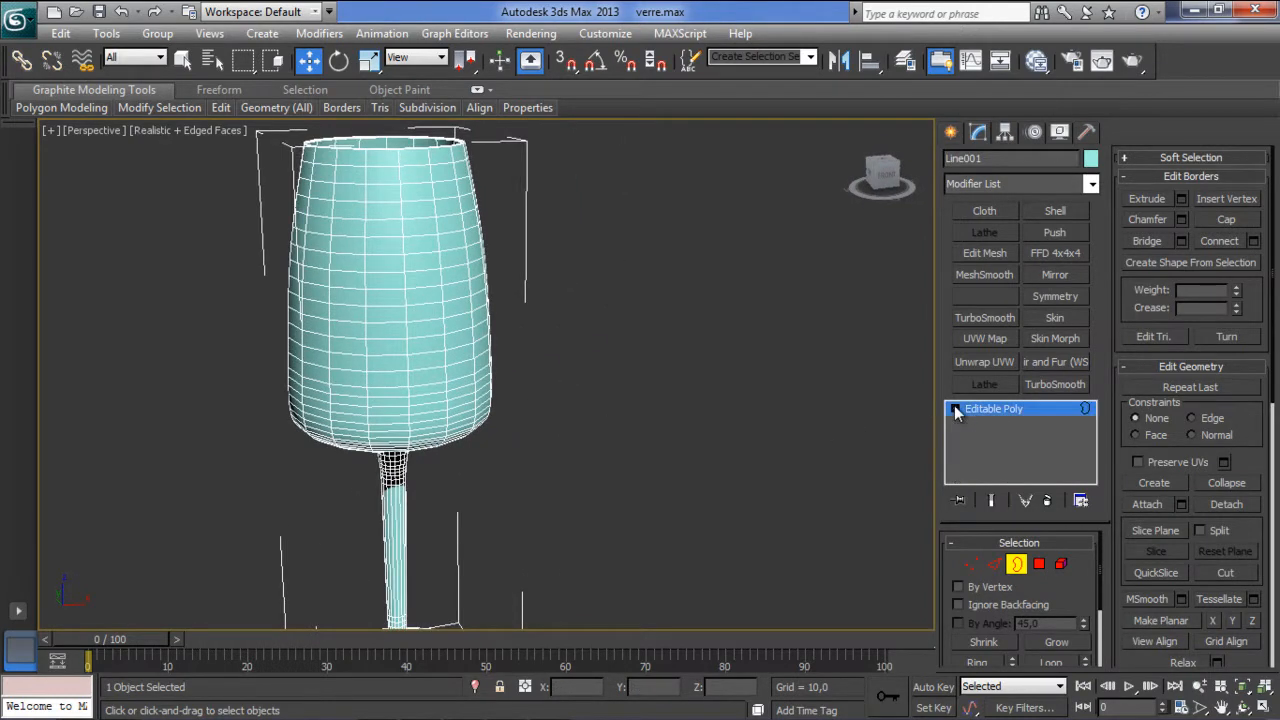
click(1058, 384)
alt+middle_drag(431, 310, 462, 226)
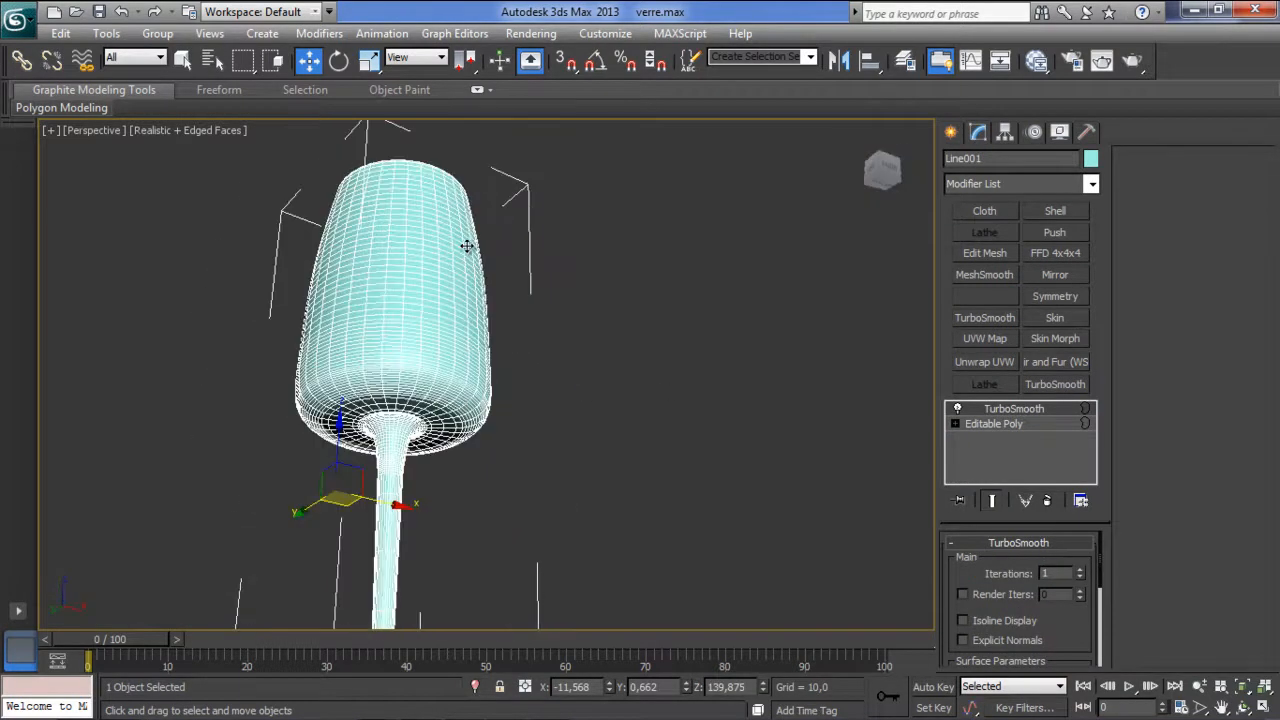
alt+middle_drag(440, 507, 574, 357)
middle_drag(480, 323, 363, 327)
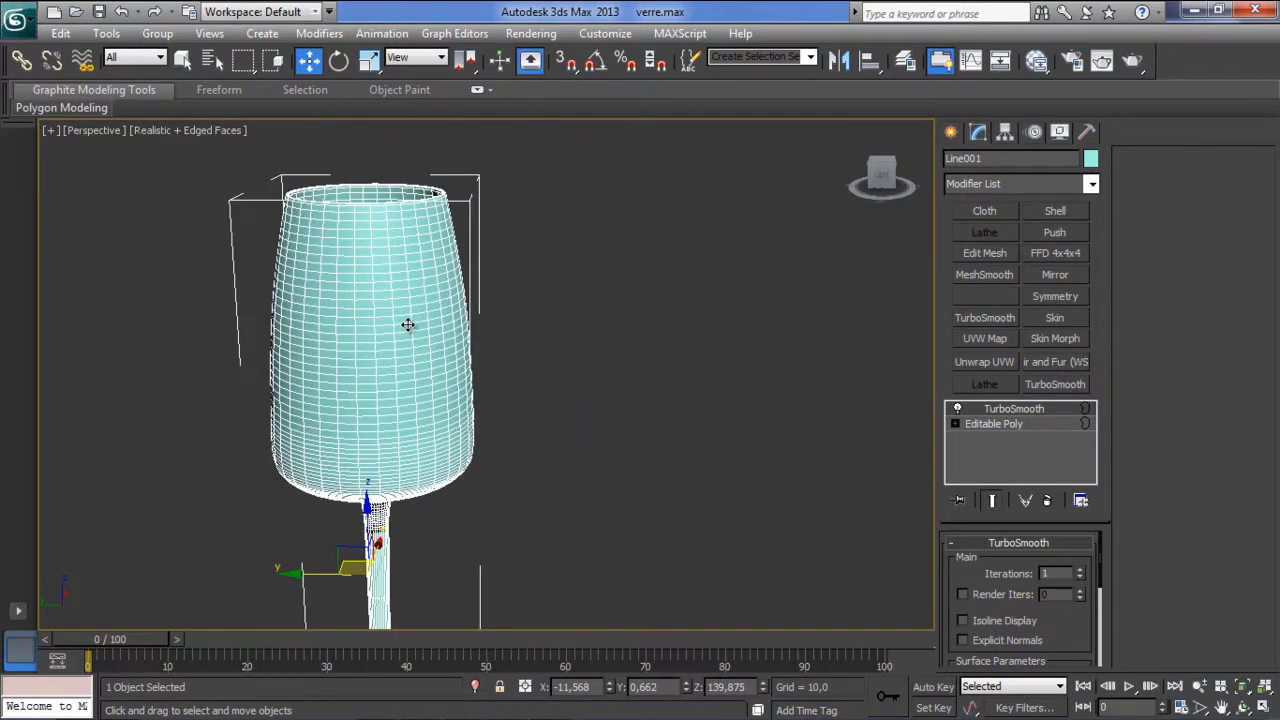
Lower the glass in the Front view until its foot is near the horizontal grid axis, at about Z 94.7.
key(f)
scroll(573, 316, down, 5)
middle_drag(572, 317, 562, 420)
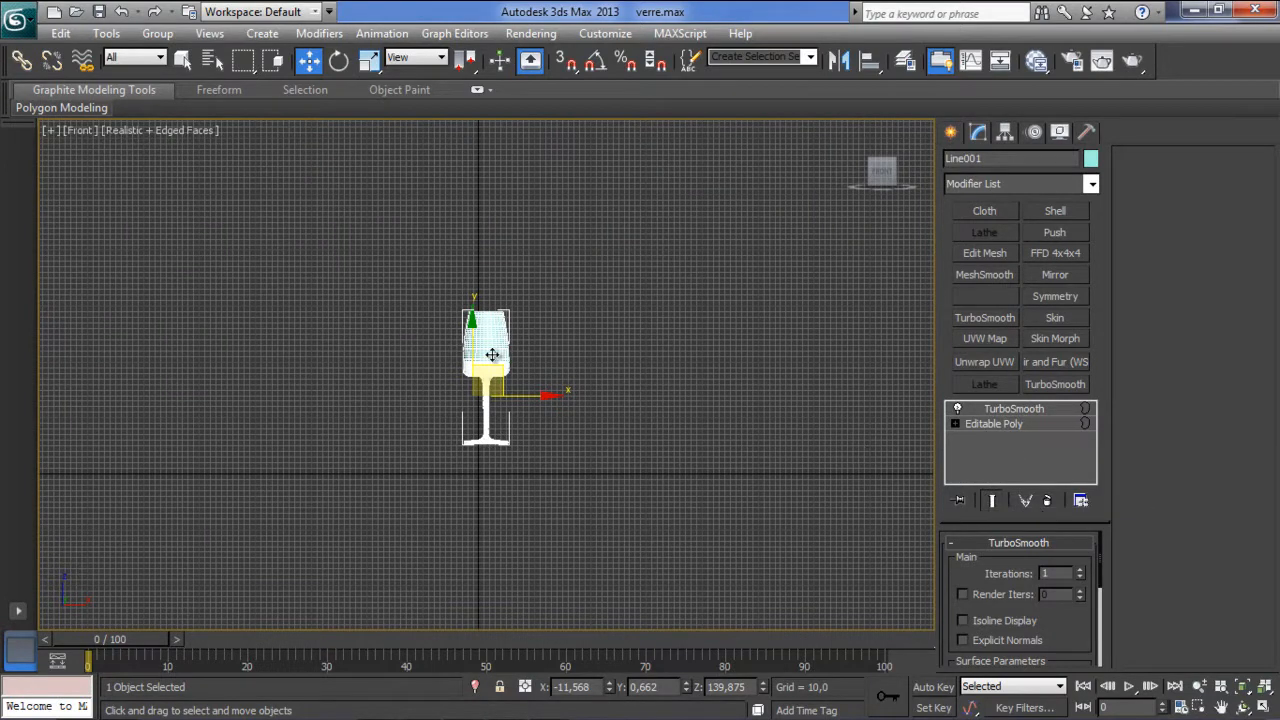
drag(472, 340, 467, 366)
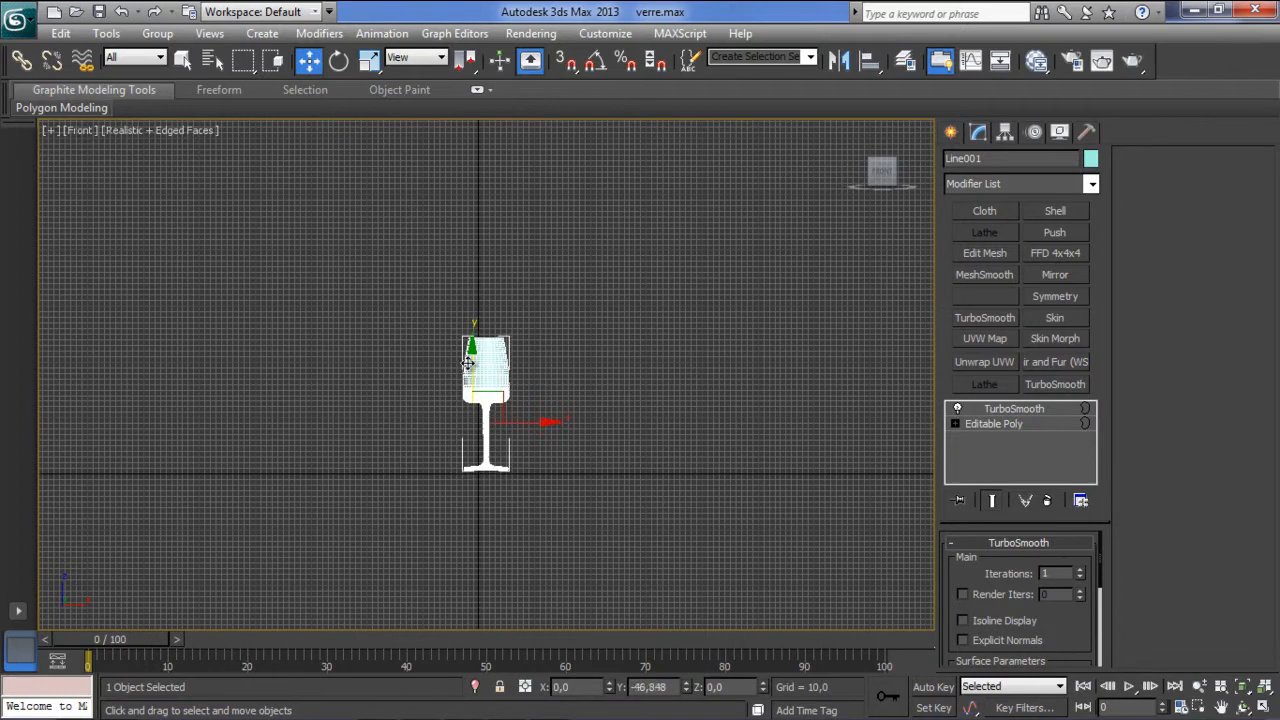
Centre the glass on the vertical grid axis and set its foot on the ground line, at about X -23.4, Z 86.6, then deselect it.
scroll(506, 492, up, 3)
scroll(472, 323, up, 2)
middle_drag(493, 524, 474, 434)
scroll(474, 434, up, 1)
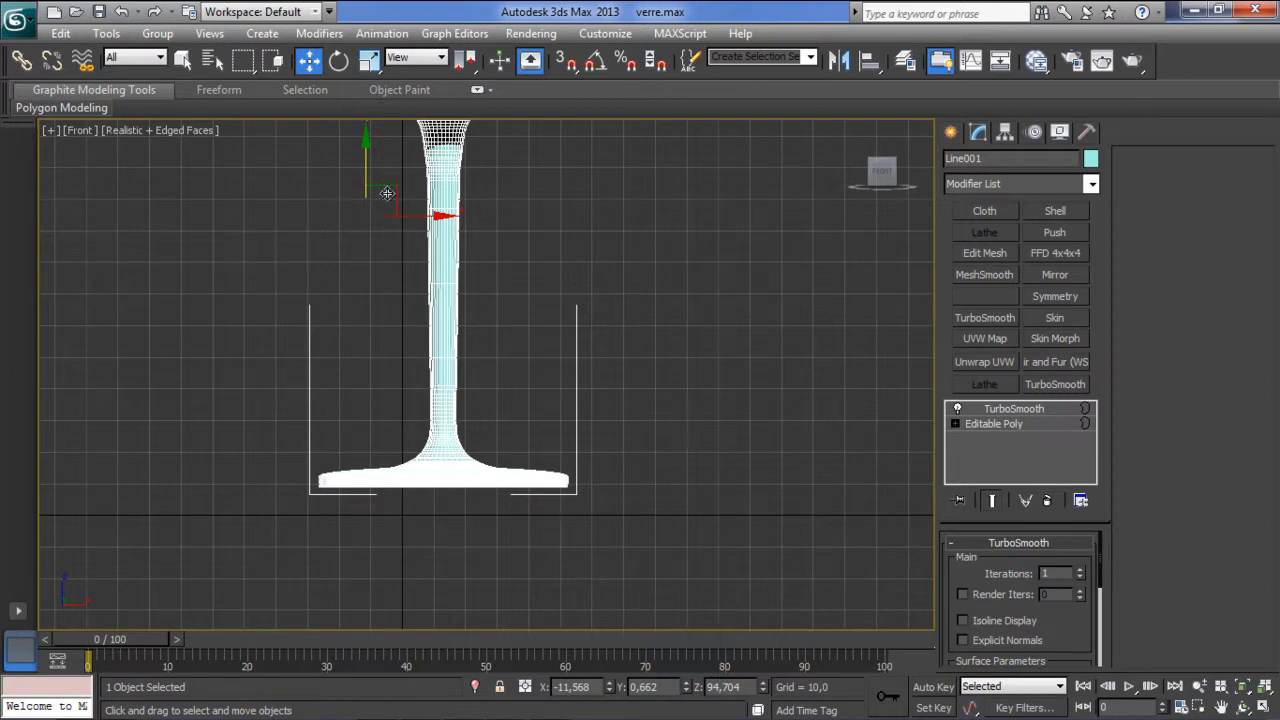
drag(412, 218, 374, 218)
drag(330, 146, 330, 171)
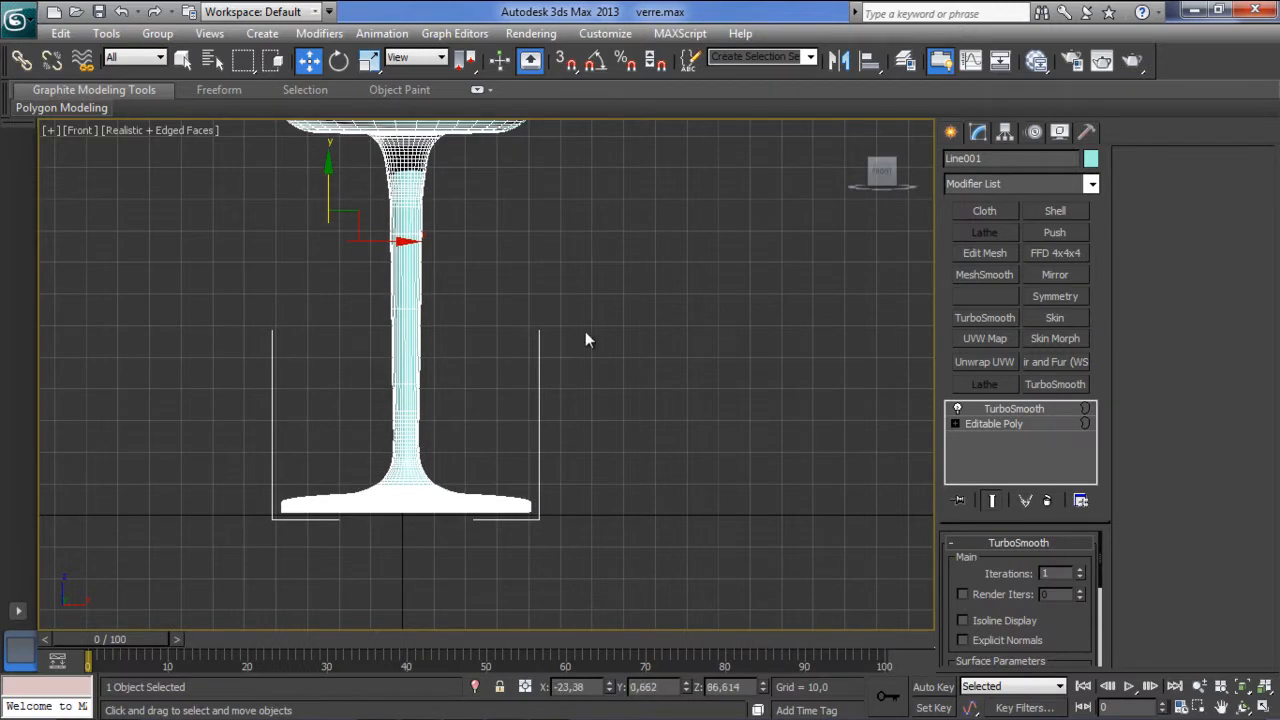
click(585, 331)
scroll(563, 405, down, 5)
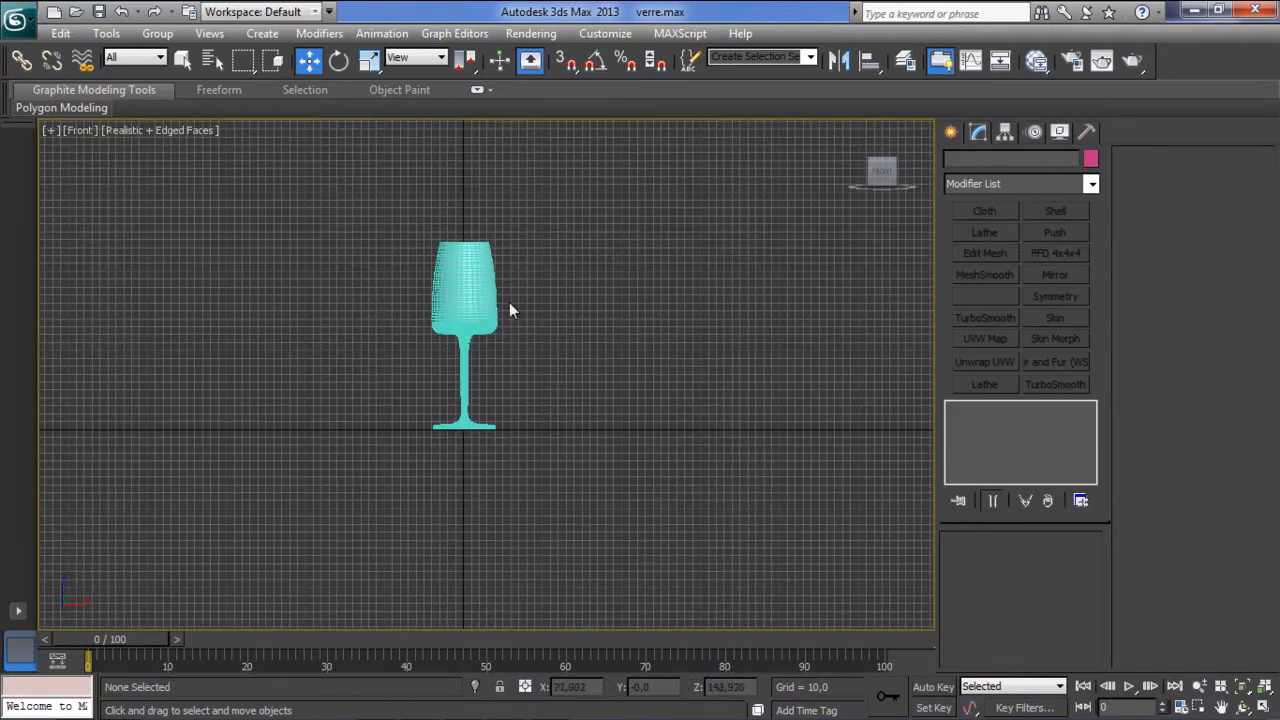
Examine the finished glass and its position on the grid from an angle in the Perspective view.
scroll(490, 365, up, 4)
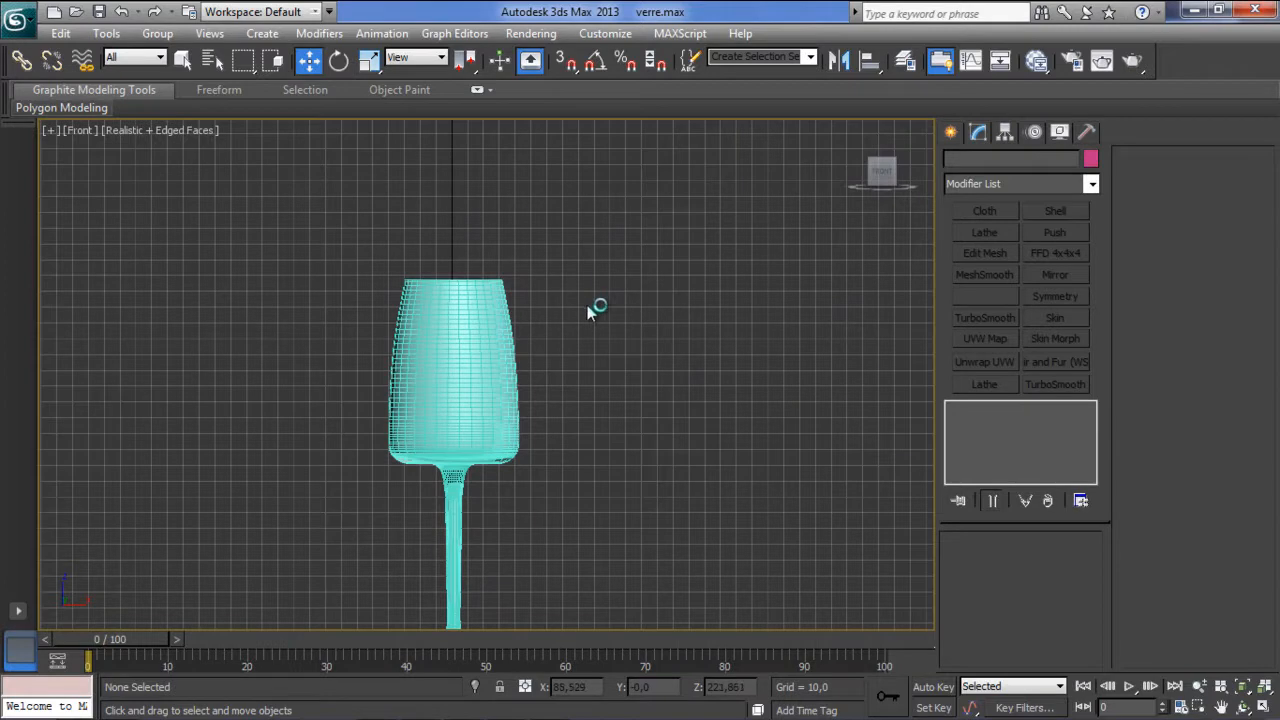
scroll(595, 290, down, 3)
alt+middle_drag(608, 266, 586, 285)
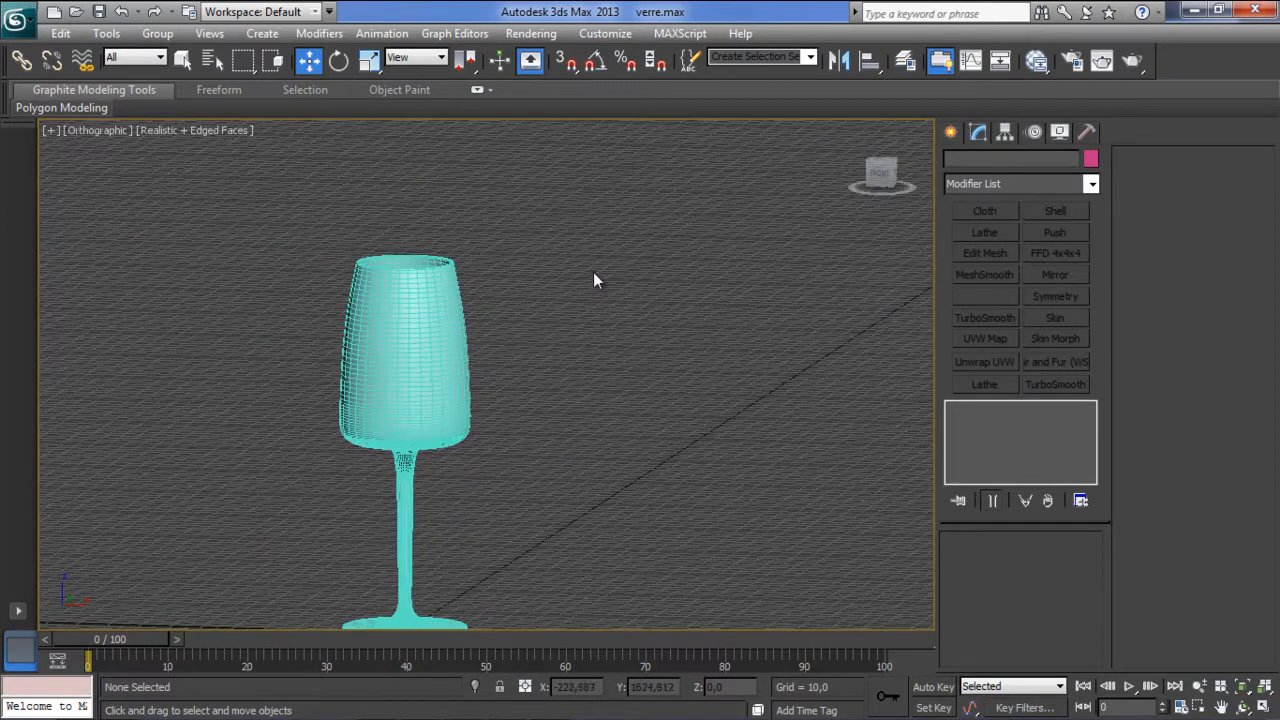
key(p)
alt+middle_drag(580, 294, 498, 354)
scroll(488, 353, down, 3)
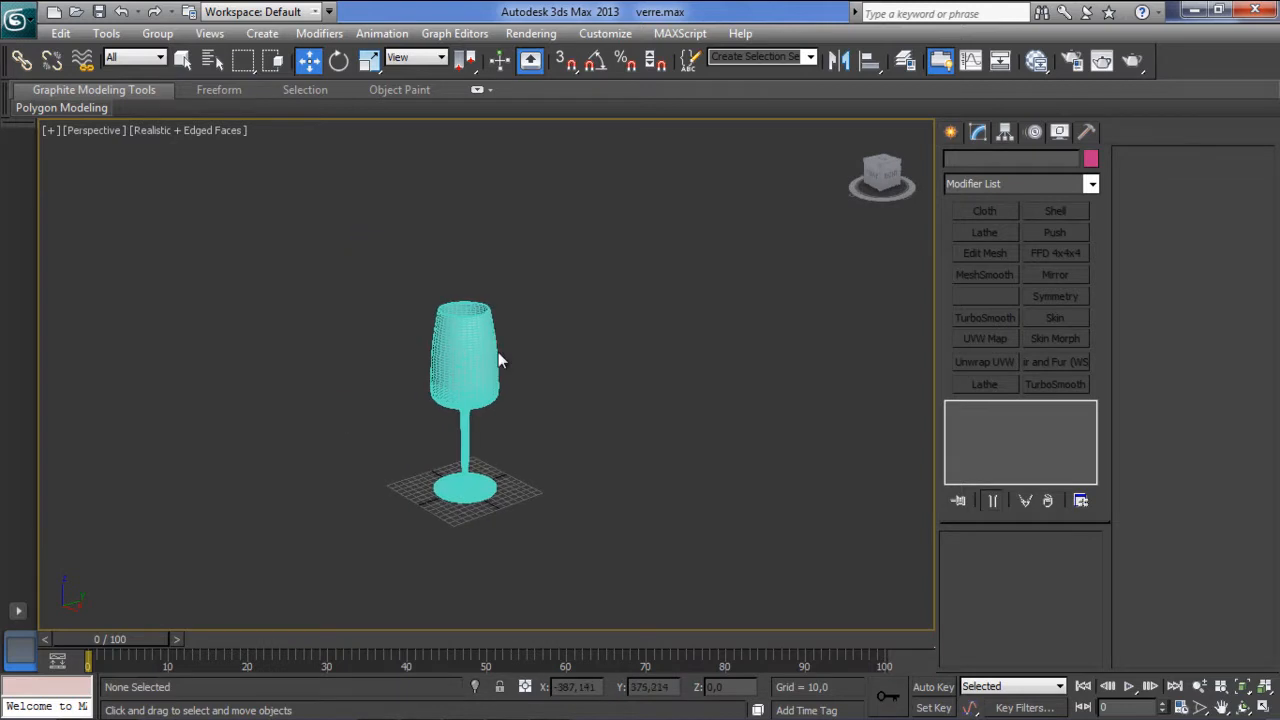
middle_drag(386, 357, 393, 387)
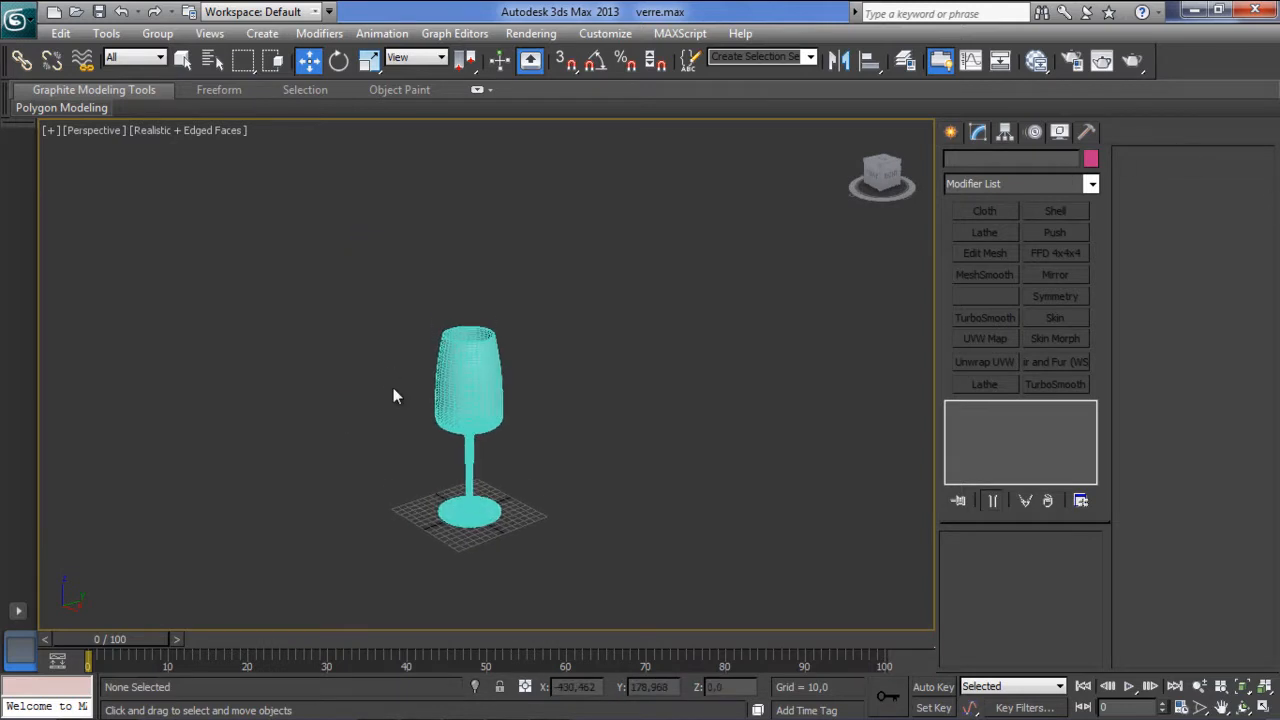
Show the whole glass in the Left view, dismiss the notification and bring up the Splines object types for creating a new shape.
key(l)
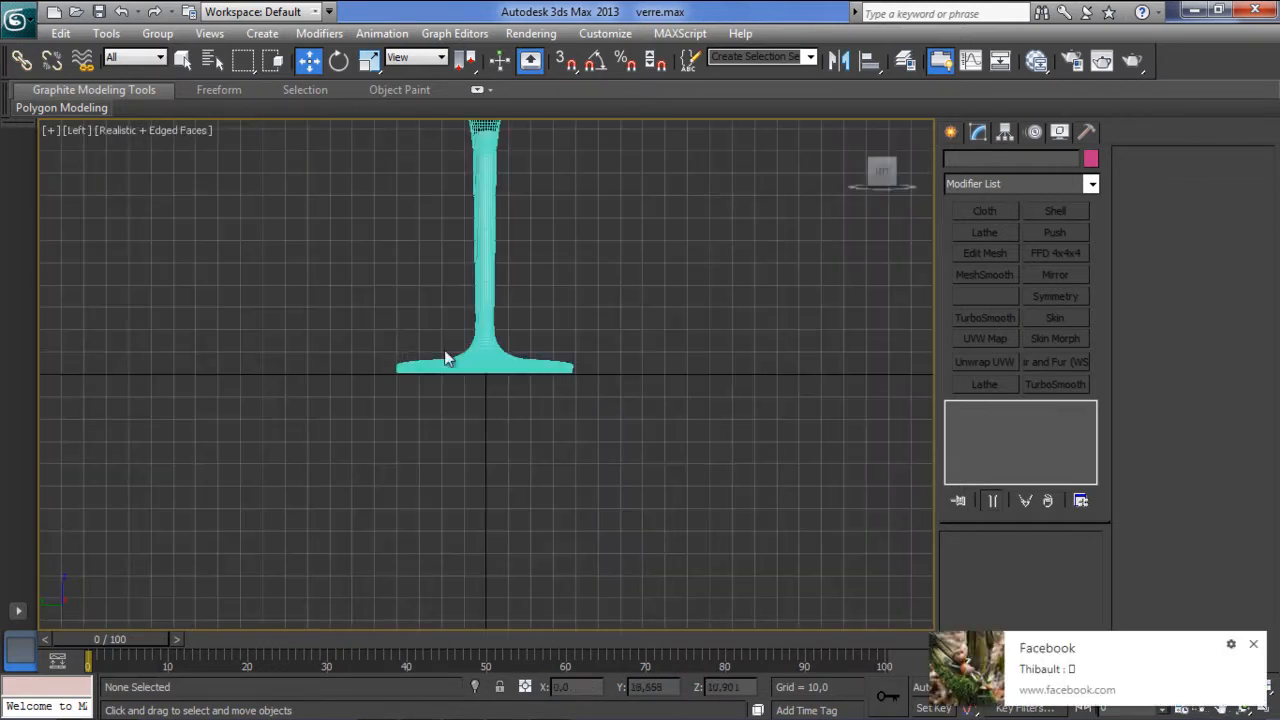
scroll(405, 380, down, 4)
middle_drag(412, 364, 346, 371)
scroll(393, 386, down, 4)
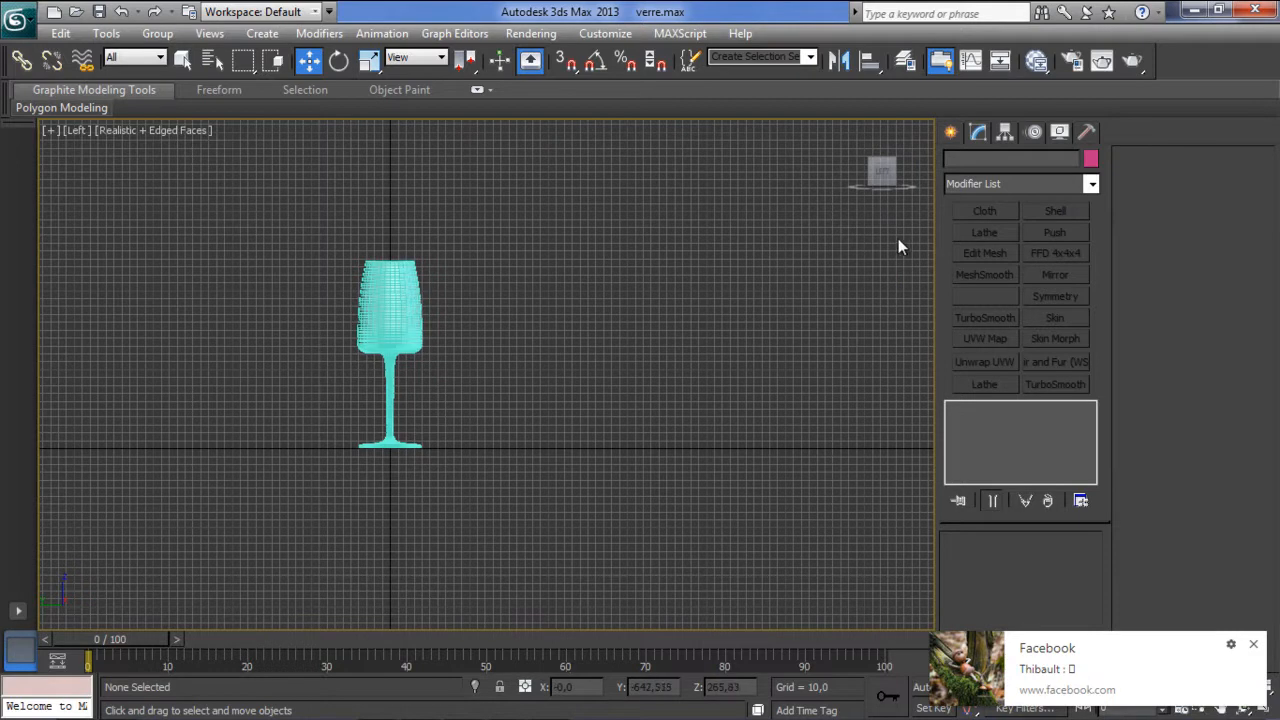
click(1255, 645)
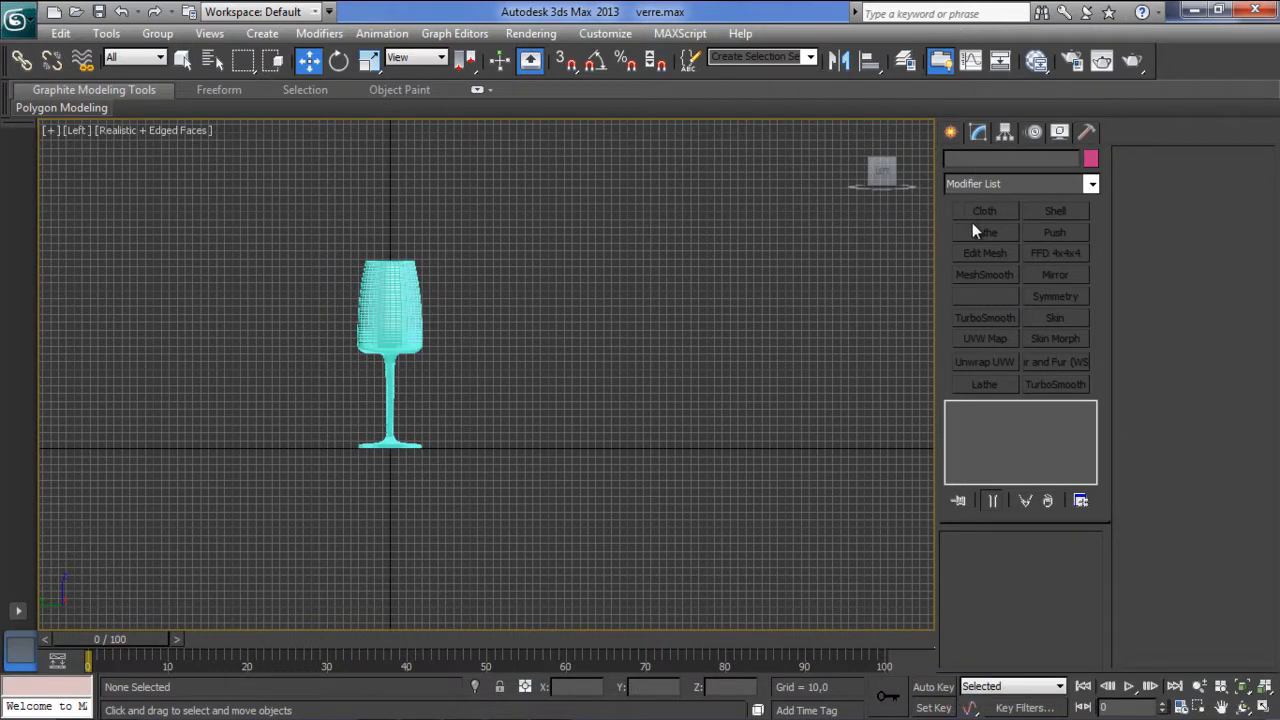
click(951, 133)
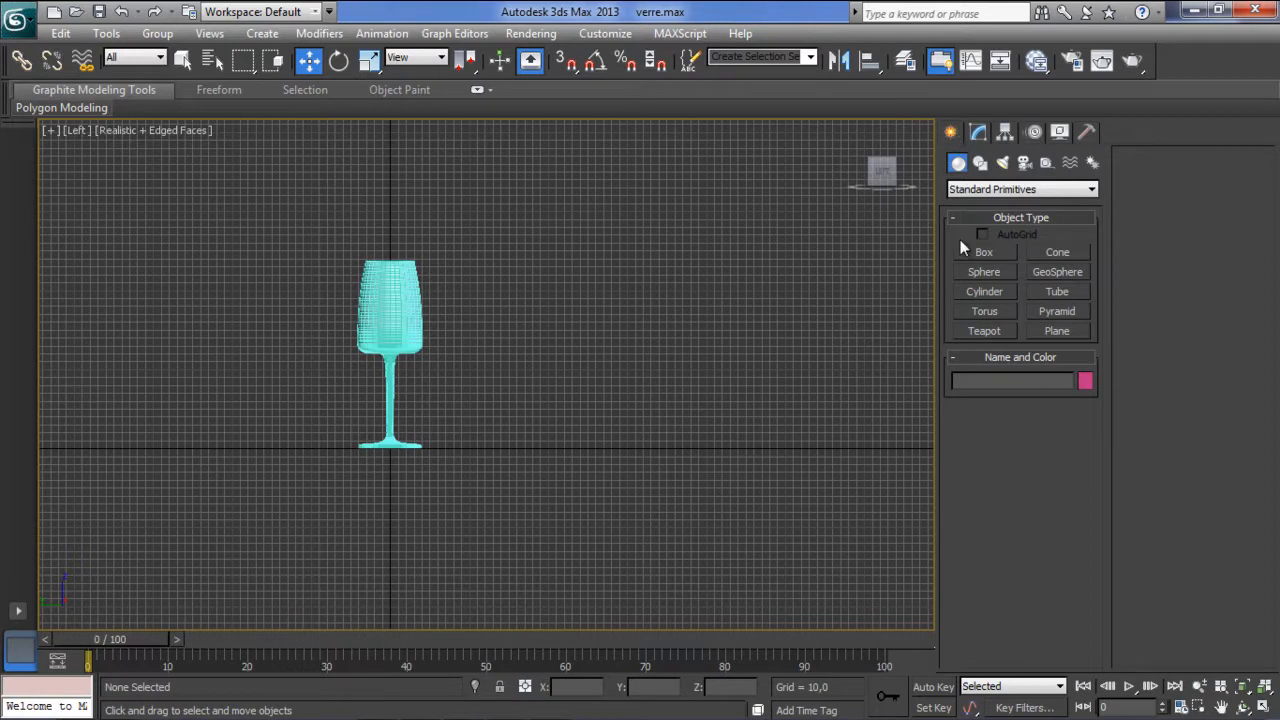
click(980, 164)
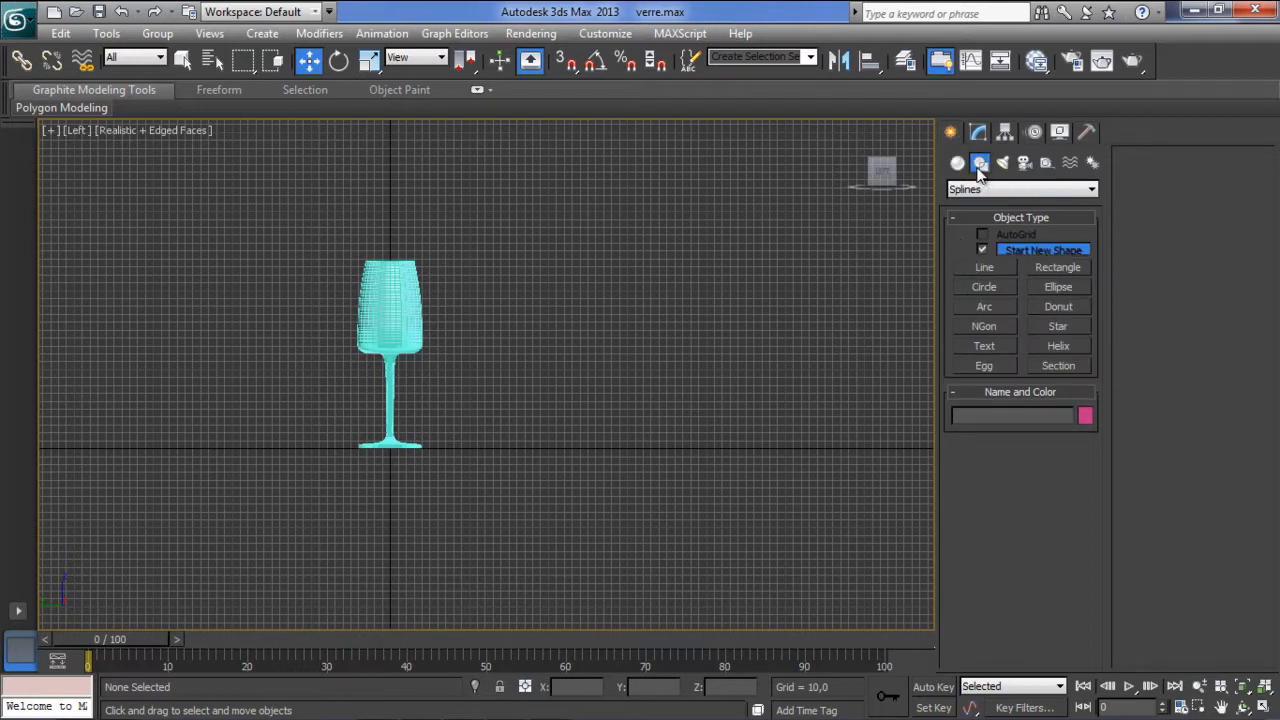
Draw a backdrop profile with the Line tool in the Left view: flat under the glass, angling up behind it into a tall vertical wall.
click(986, 268)
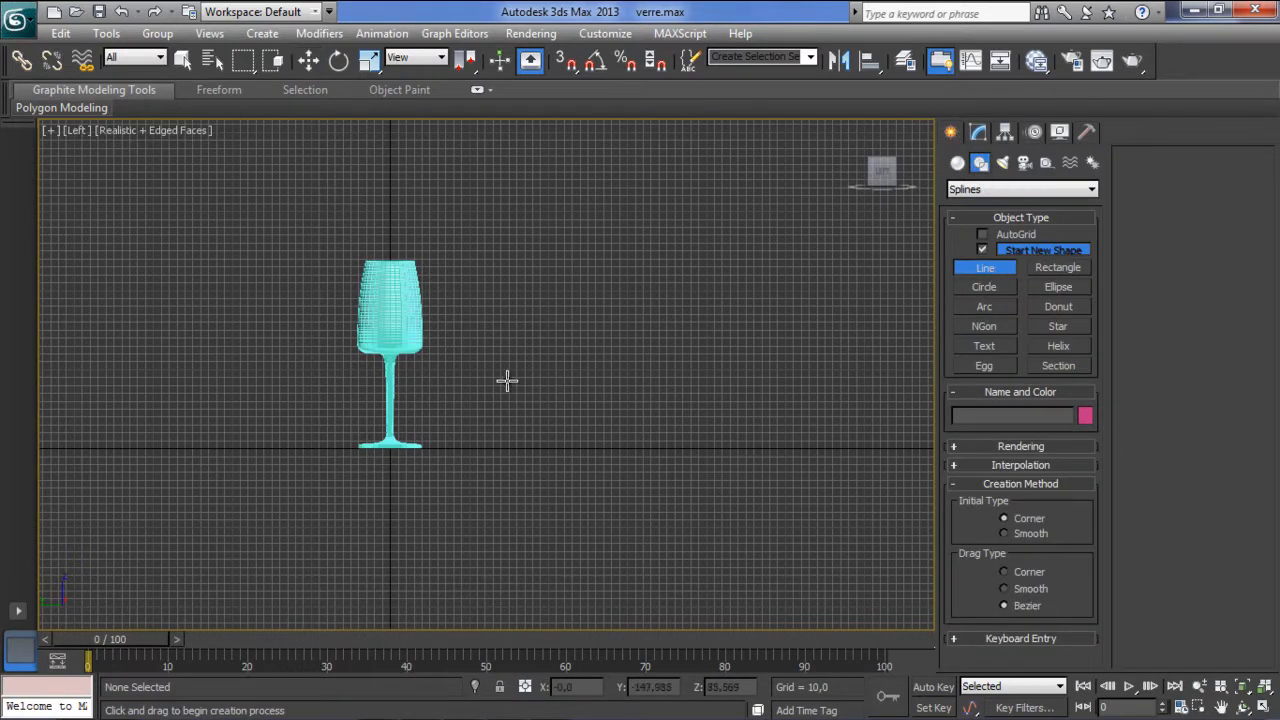
scroll(507, 380, down, 3)
scroll(537, 360, up, 4)
scroll(549, 309, down, 4)
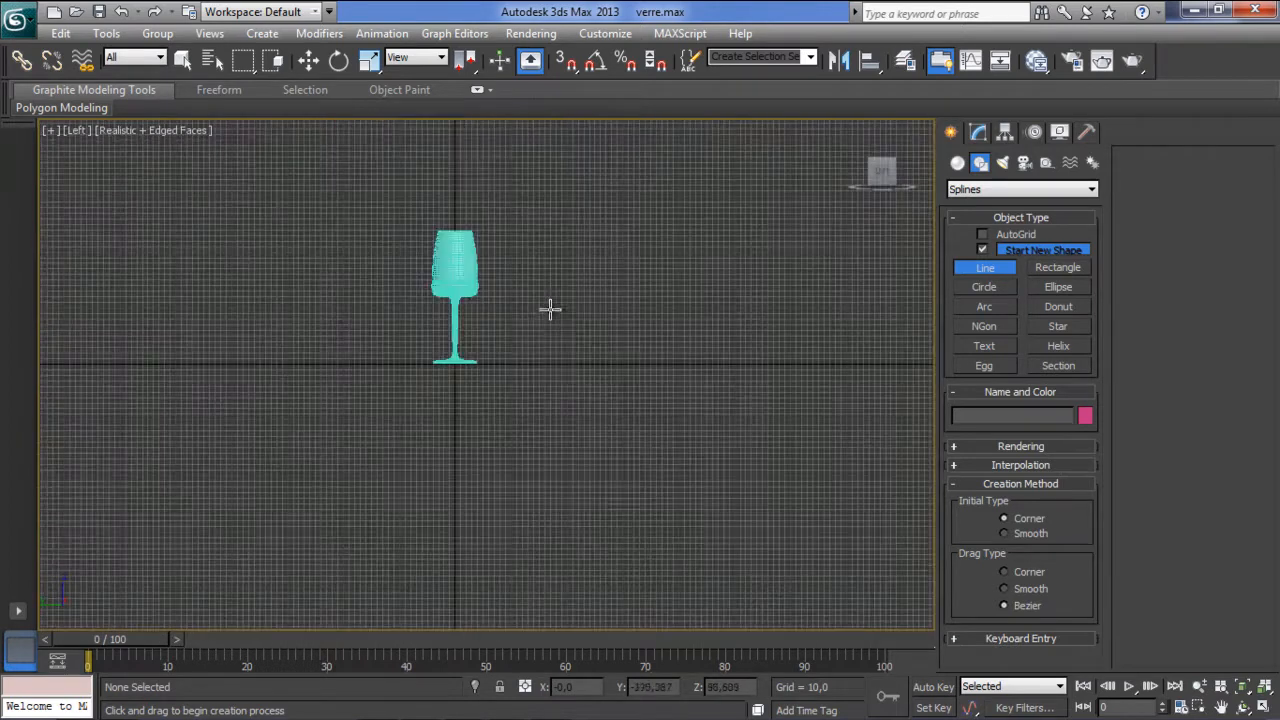
click(670, 366)
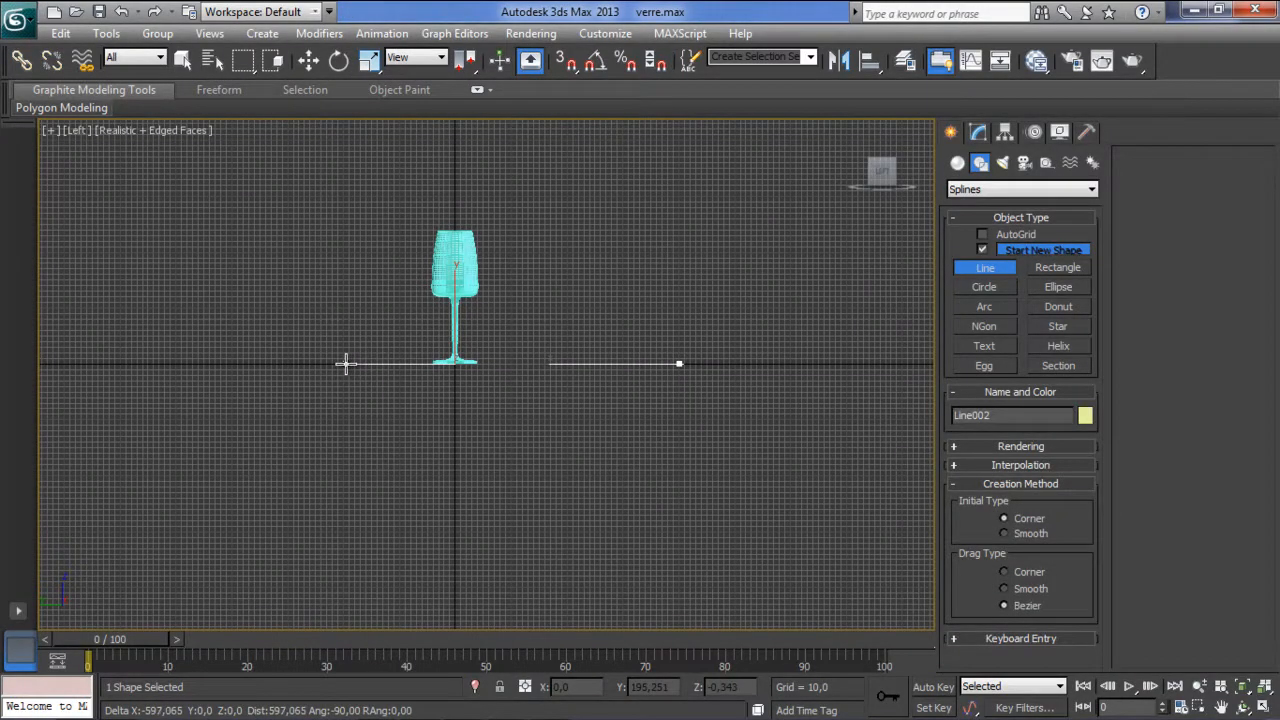
drag(345, 365, 283, 328)
click(284, 330)
click(226, 272)
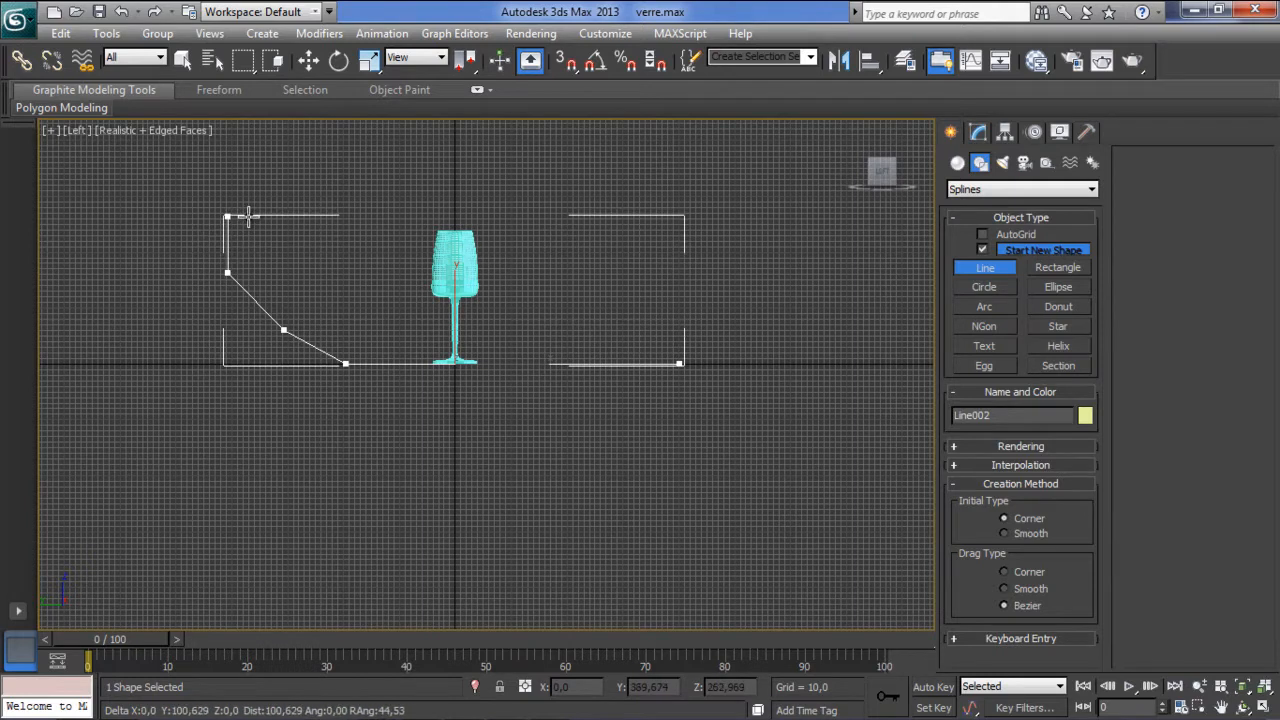
click(228, 164)
middle_drag(251, 167, 251, 342)
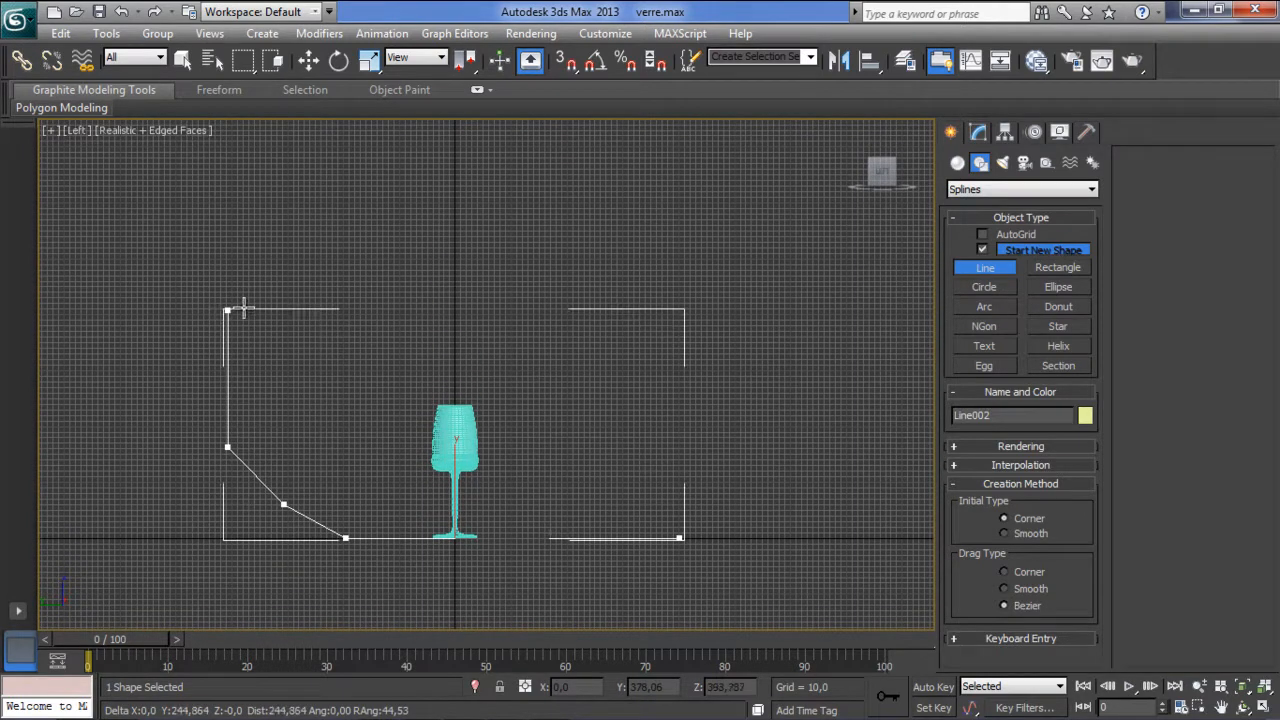
shift+click(239, 148)
right_click(340, 355)
middle_drag(357, 417, 337, 309)
scroll(371, 371, up, 4)
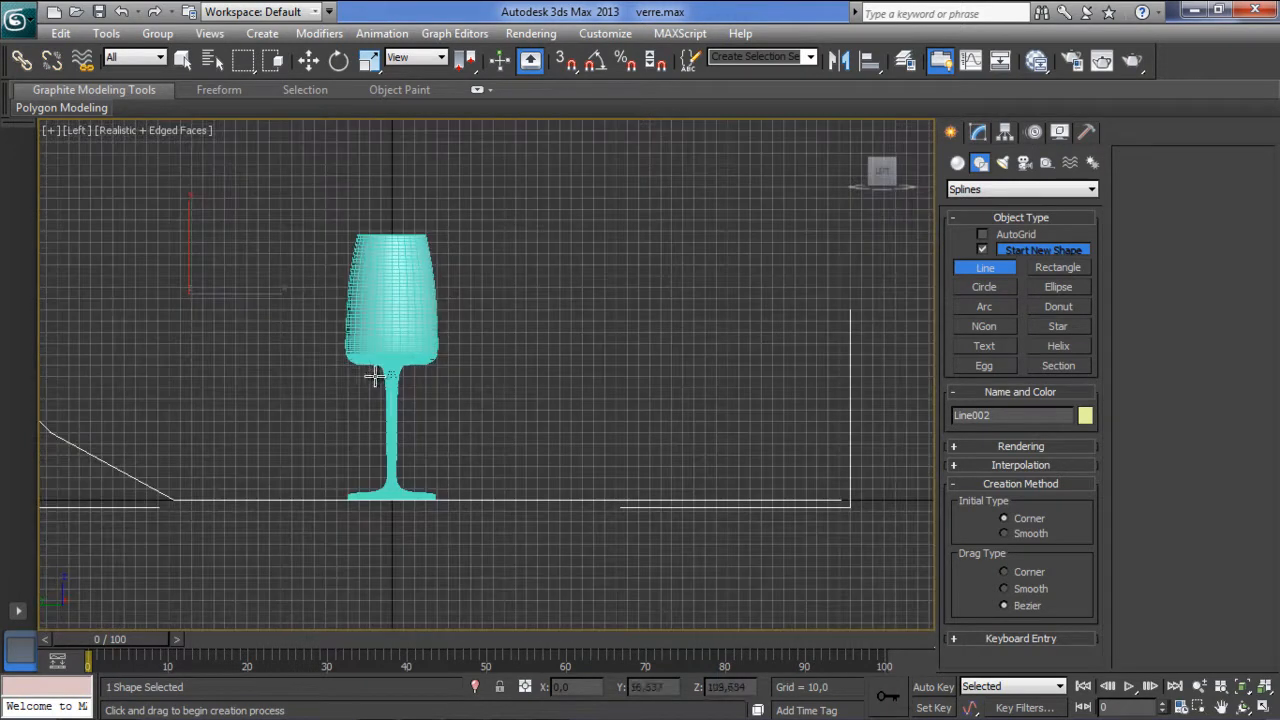
Select the three bend vertices between the floor and wall of the profile line and convert them to Bezier.
click(979, 135)
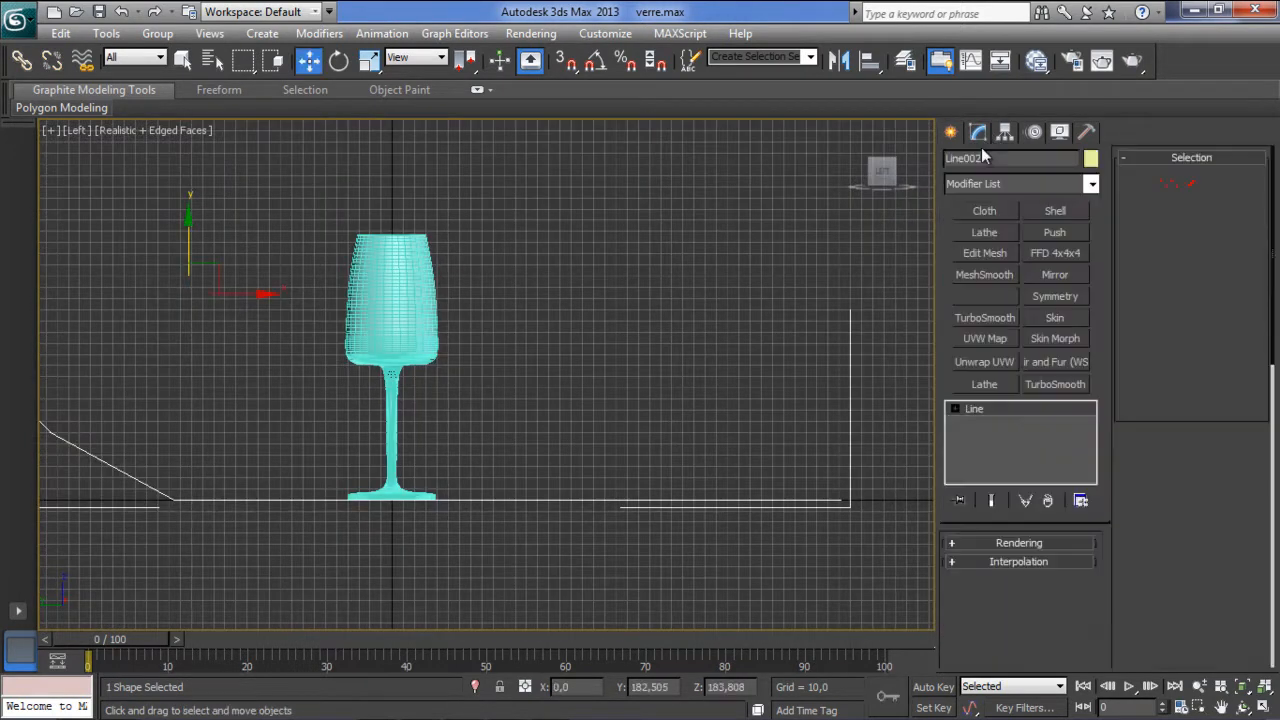
click(957, 409)
click(979, 423)
middle_drag(528, 405, 840, 369)
drag(238, 252, 513, 524)
right_click(378, 401)
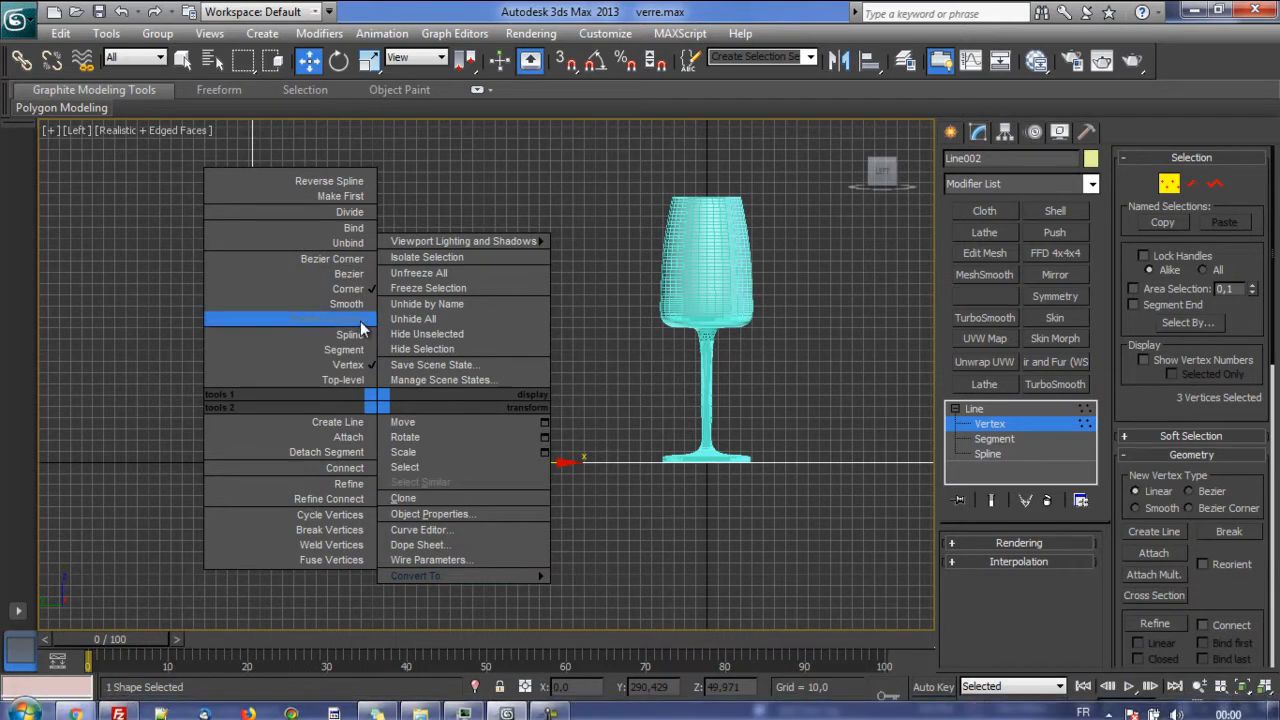
click(360, 278)
Reposition the middle and upper bend vertices and adjust the upper one's Bezier handle to round the floor-to-wall curve smoothly.
scroll(347, 403, down, 3)
scroll(348, 383, up, 3)
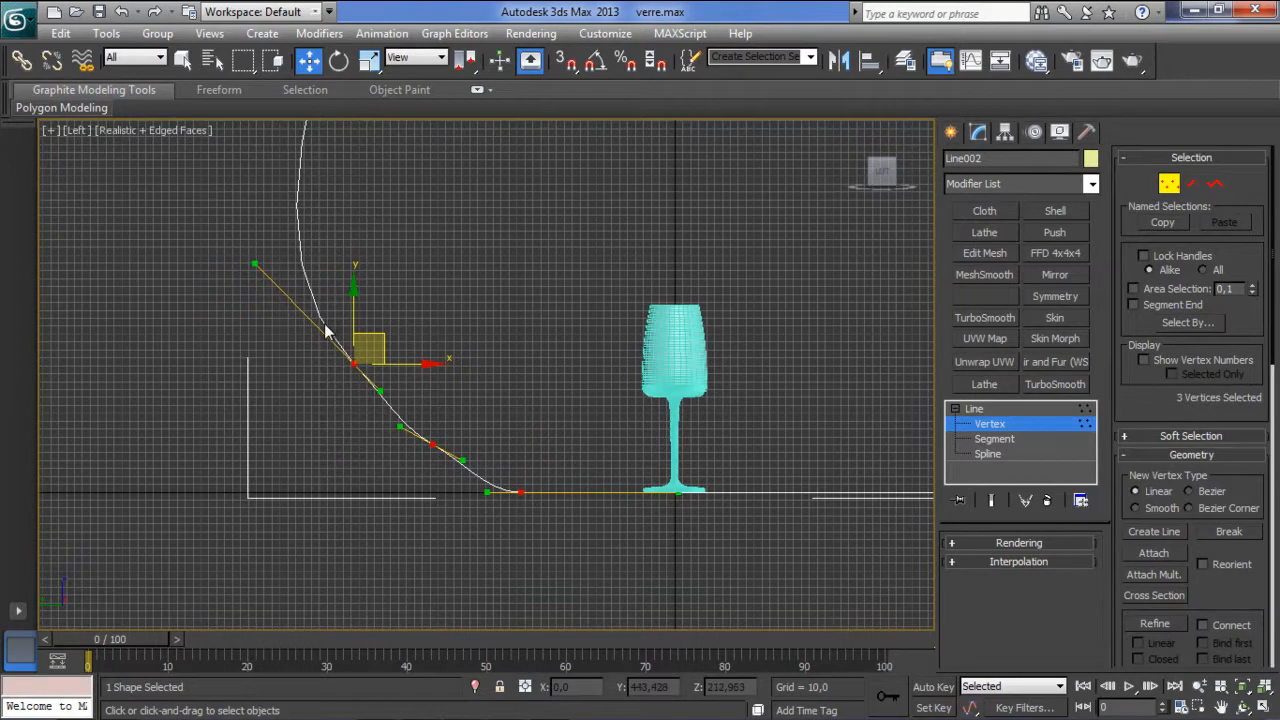
drag(456, 465, 451, 477)
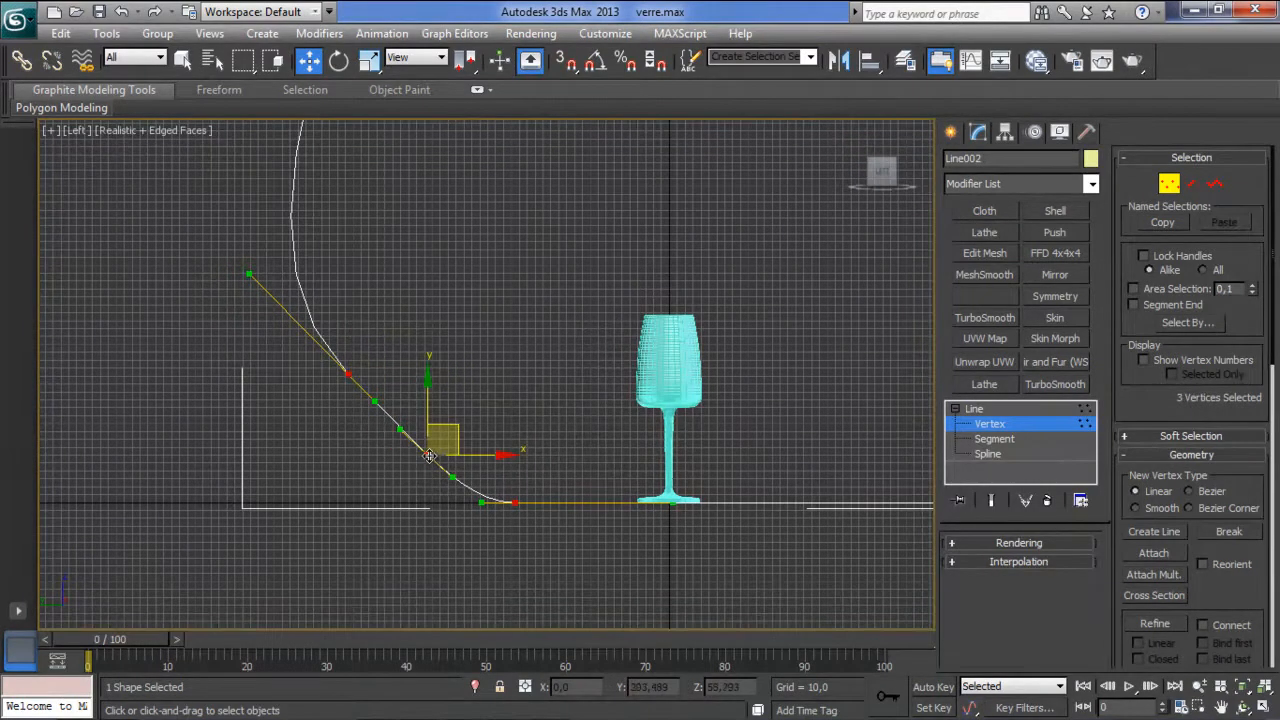
mouse_move(440, 433)
mouse_down()
mouse_move(407, 465)
mouse_move(429, 438)
mouse_up()
key(ctrl+z)
click(484, 433)
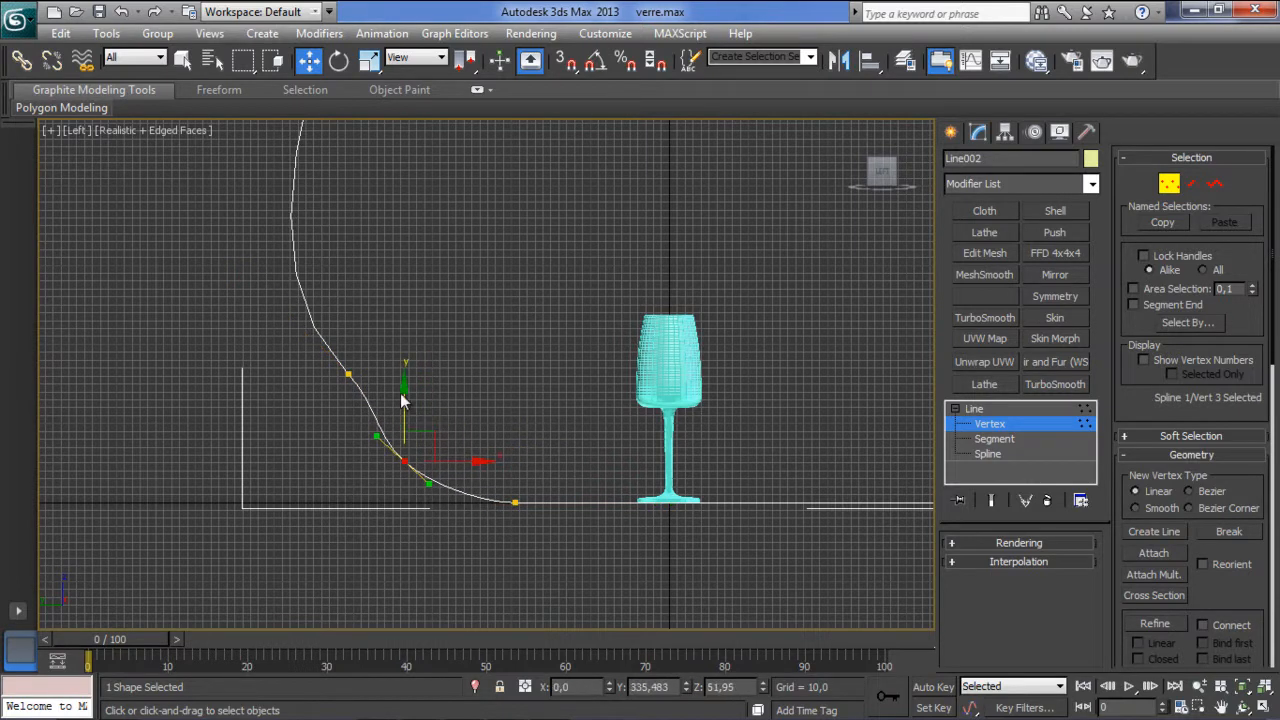
drag(349, 398, 348, 400)
drag(378, 353, 378, 359)
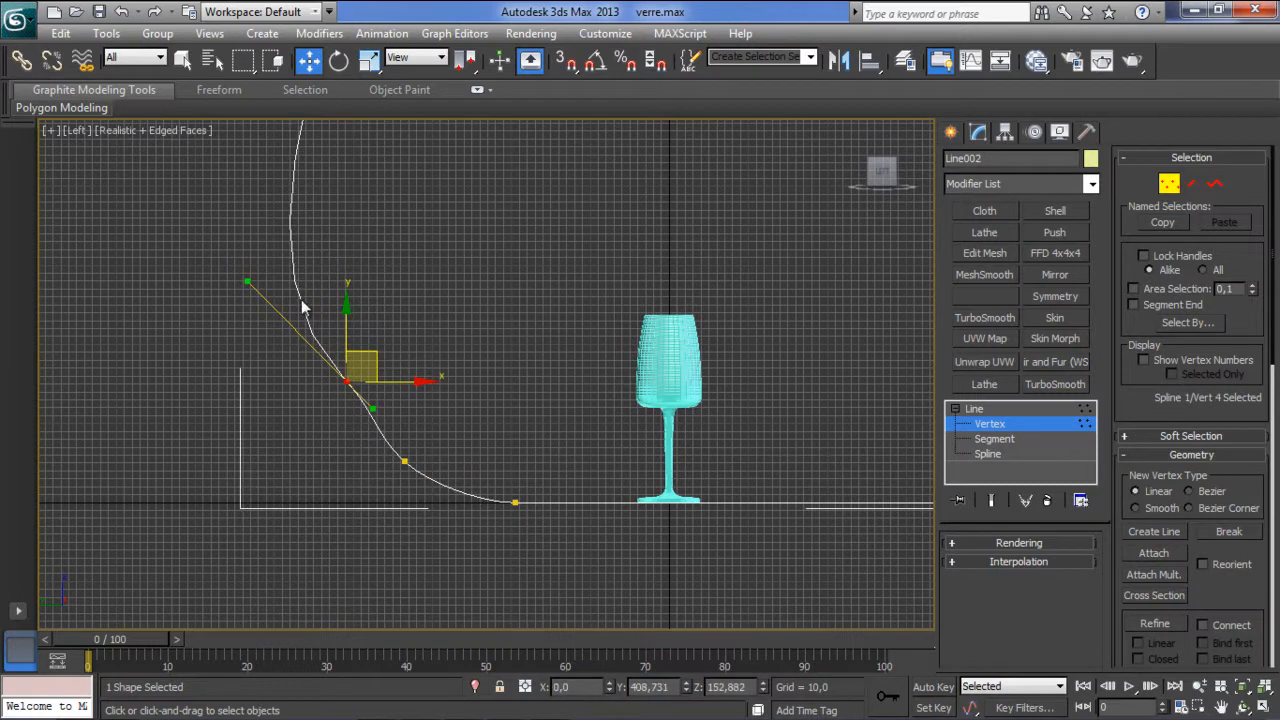
drag(241, 284, 316, 291)
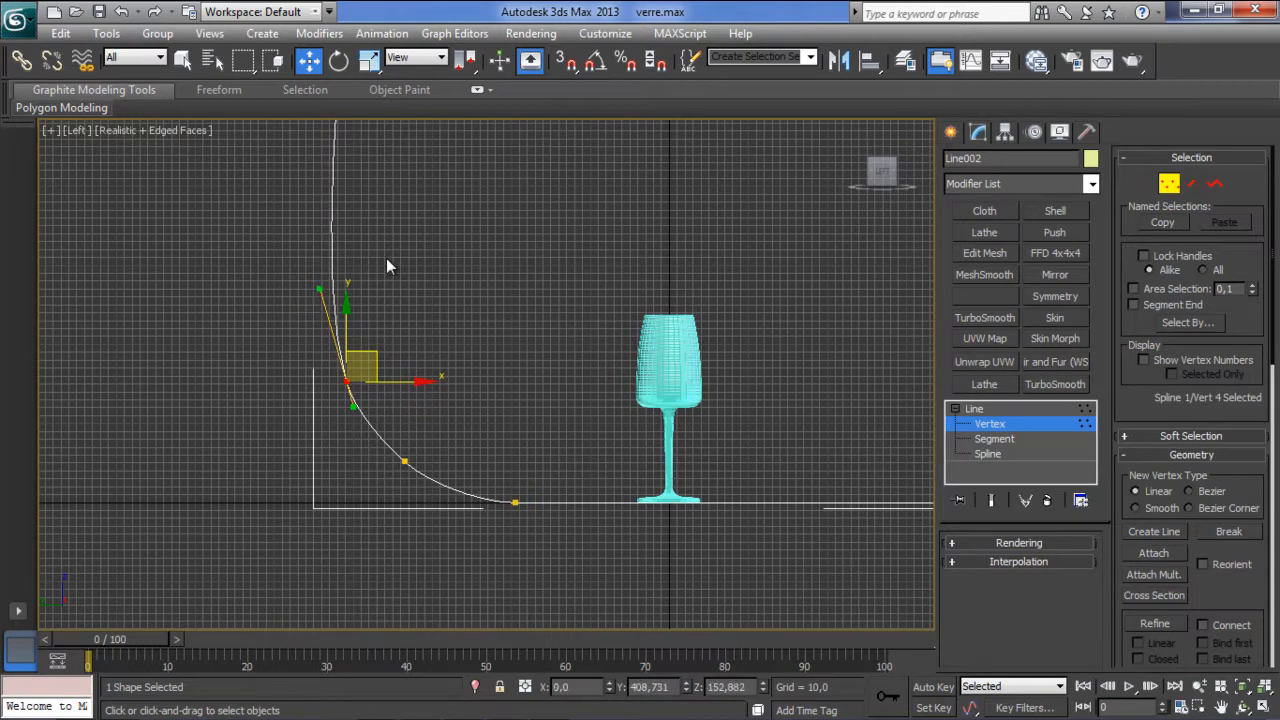
Move the profile's top end vertex slightly up and outward so the wall section rises straight.
scroll(390, 262, down, 6)
middle_drag(394, 259, 377, 288)
scroll(380, 289, up, 2)
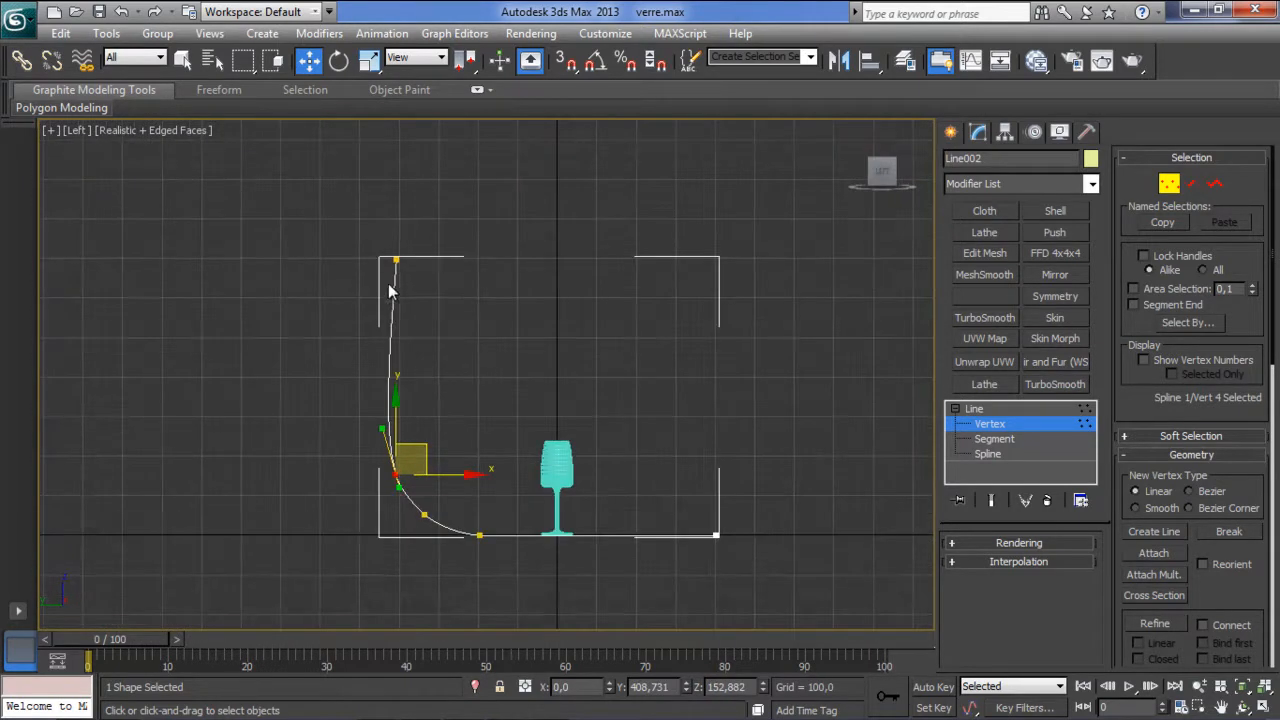
click(425, 261)
drag(362, 299, 364, 296)
drag(425, 225, 412, 217)
click(451, 334)
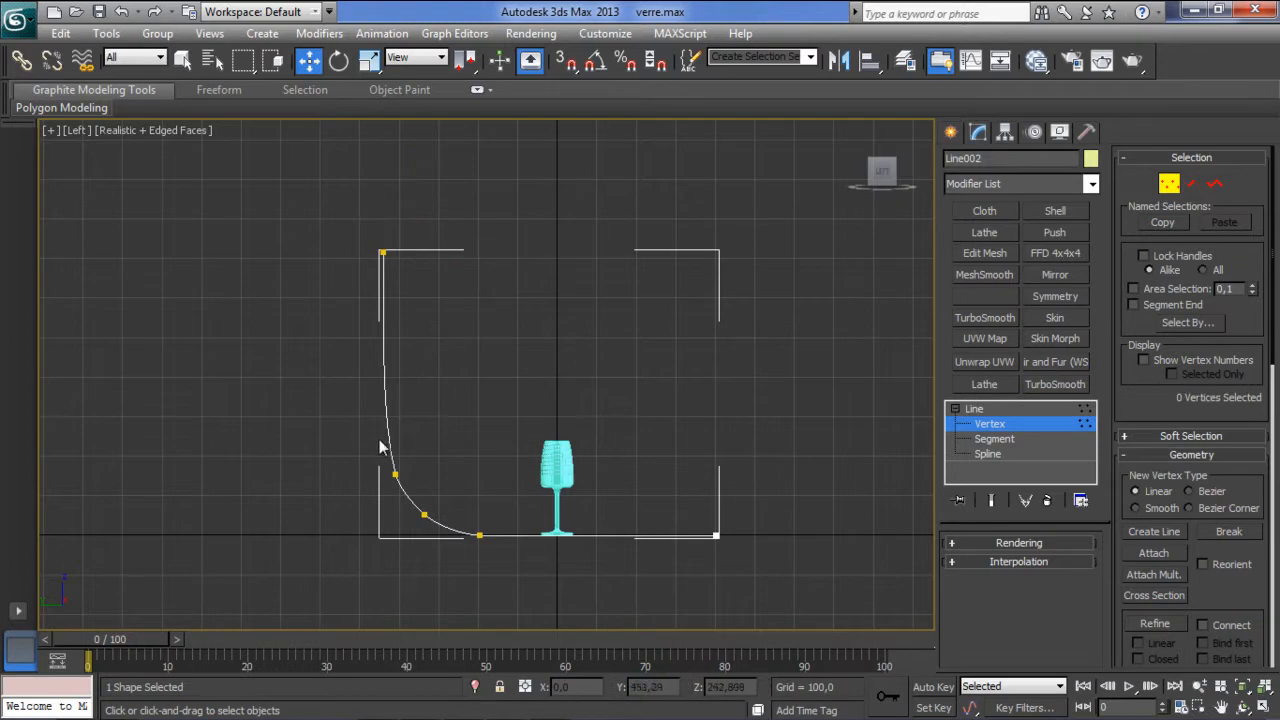
Leave vertex editing on the profile line and apply an Extrude modifier to it.
middle_drag(403, 421, 369, 406)
scroll(388, 247, up, 3)
scroll(375, 414, down, 3)
scroll(378, 418, up, 2)
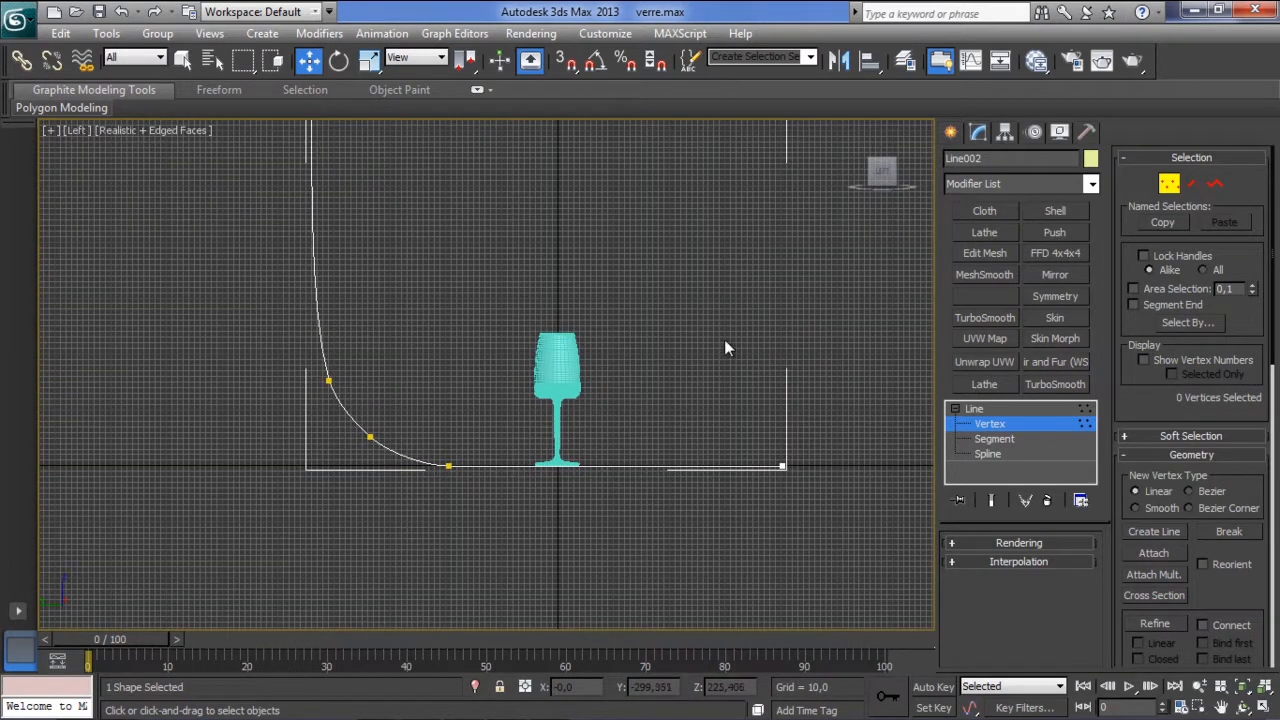
click(955, 408)
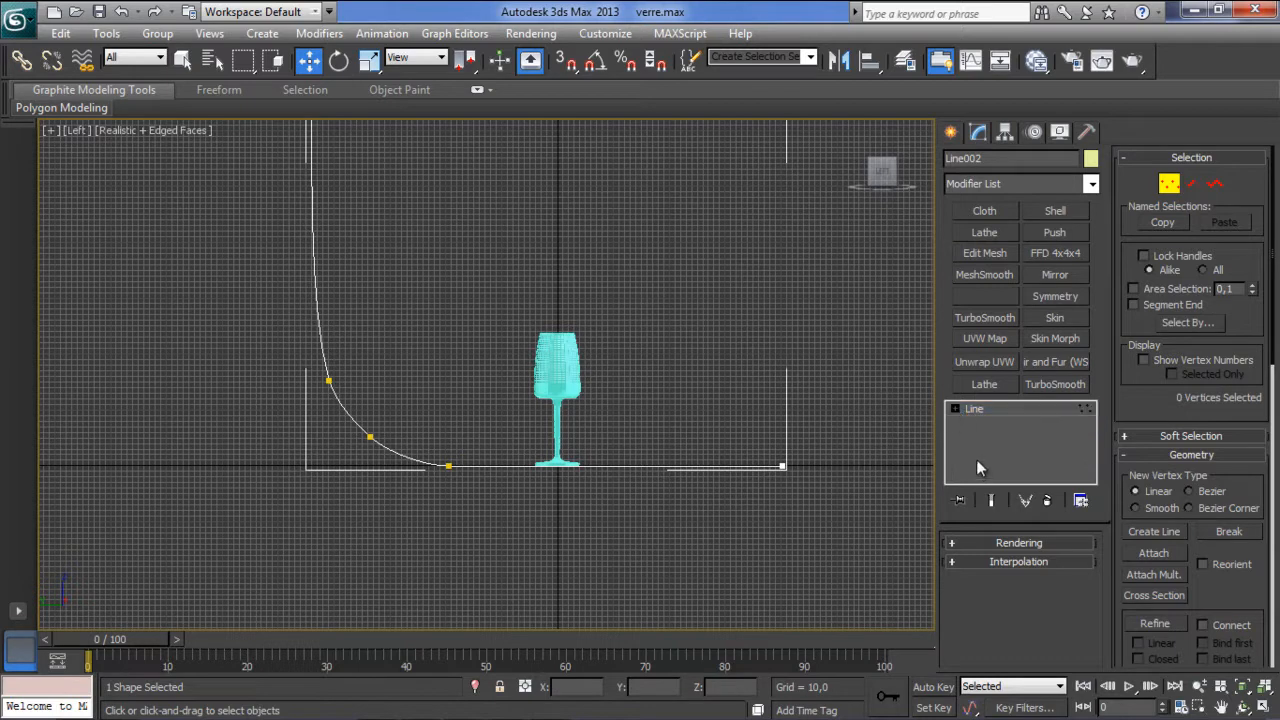
click(981, 409)
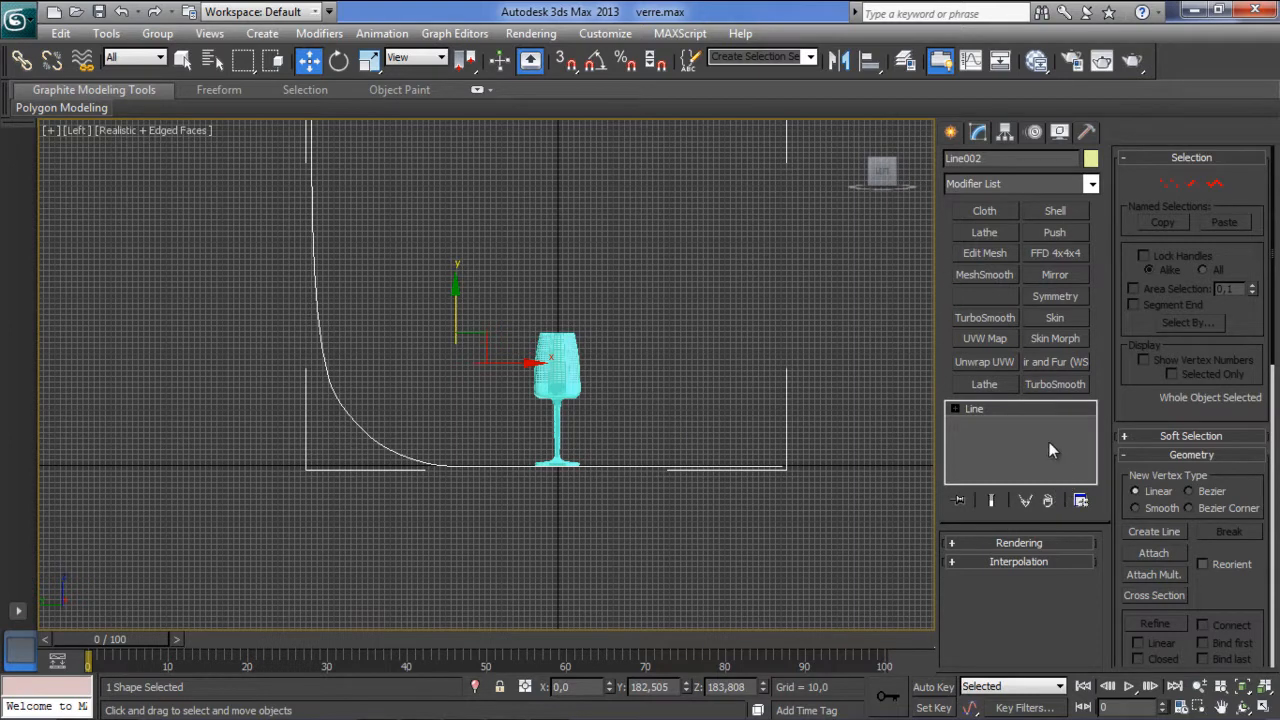
click(1090, 190)
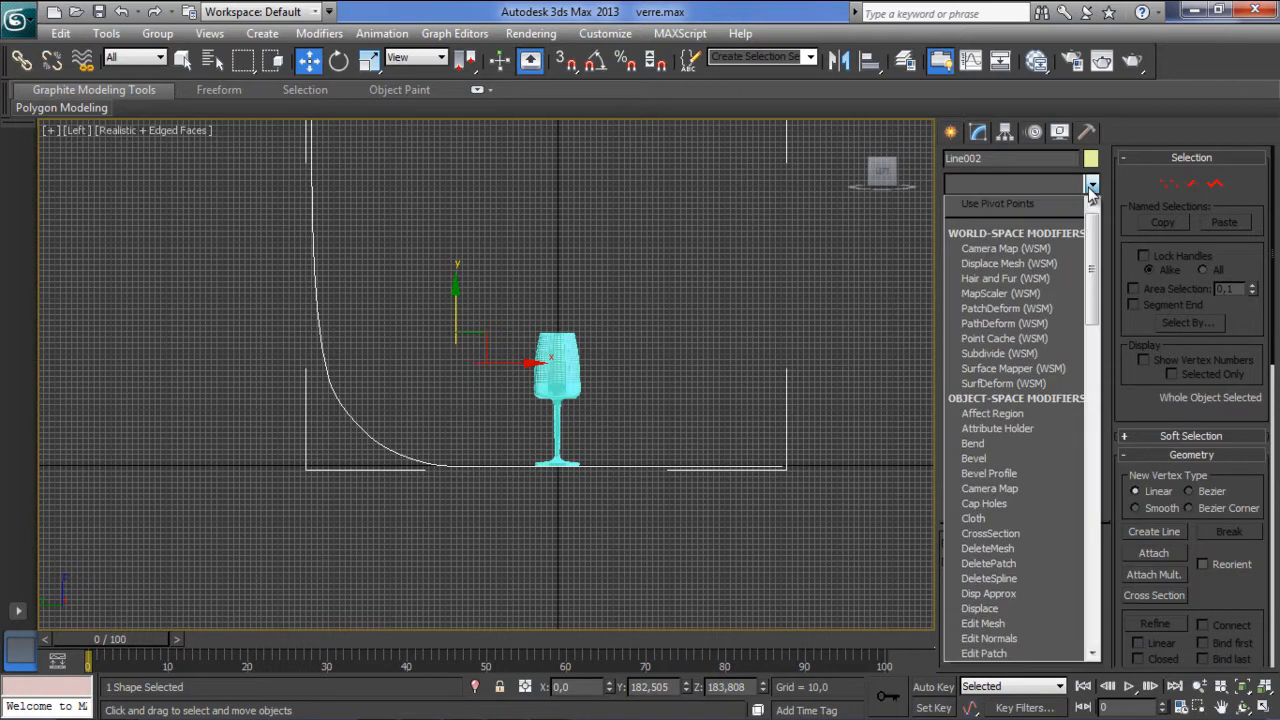
drag(1093, 245, 1086, 340)
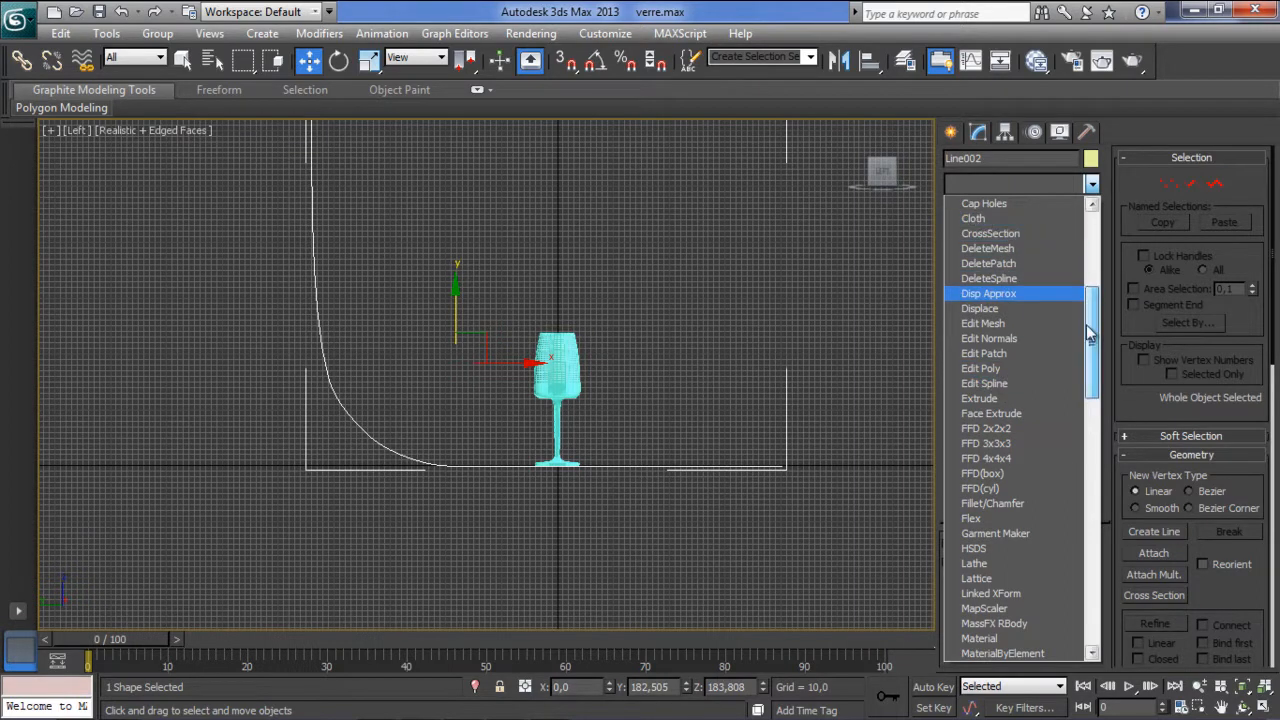
click(1032, 398)
Switch to the Perspective view and set the backdrop's Extrude amount to 2000.
middle_drag(631, 369, 445, 365)
key(p)
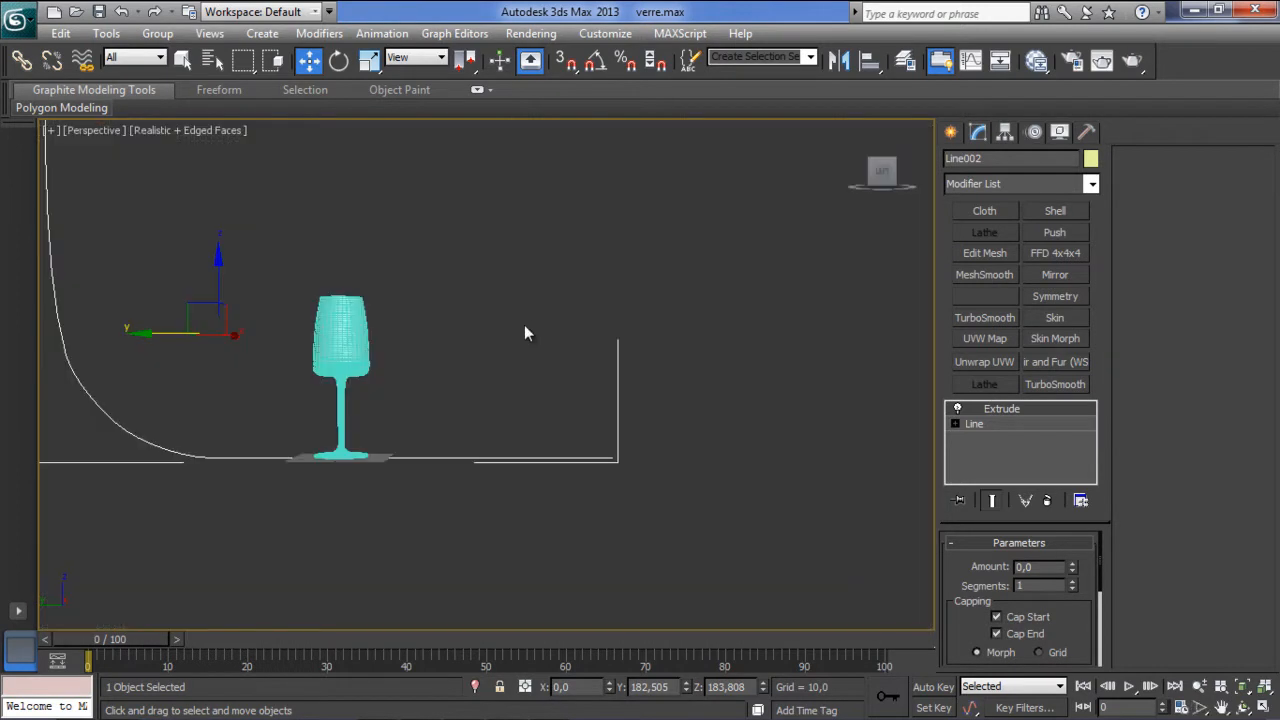
alt+middle_drag(587, 325, 752, 388)
scroll(441, 375, down, 4)
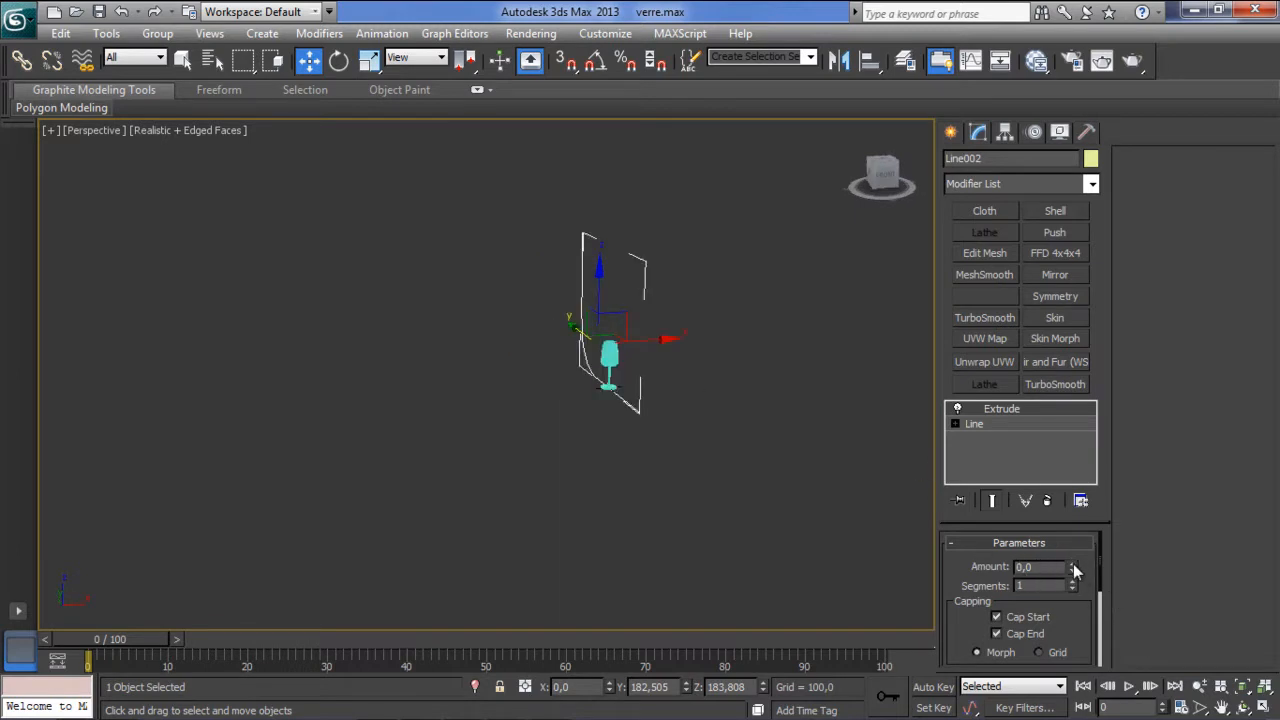
drag(1073, 573, 1145, 703)
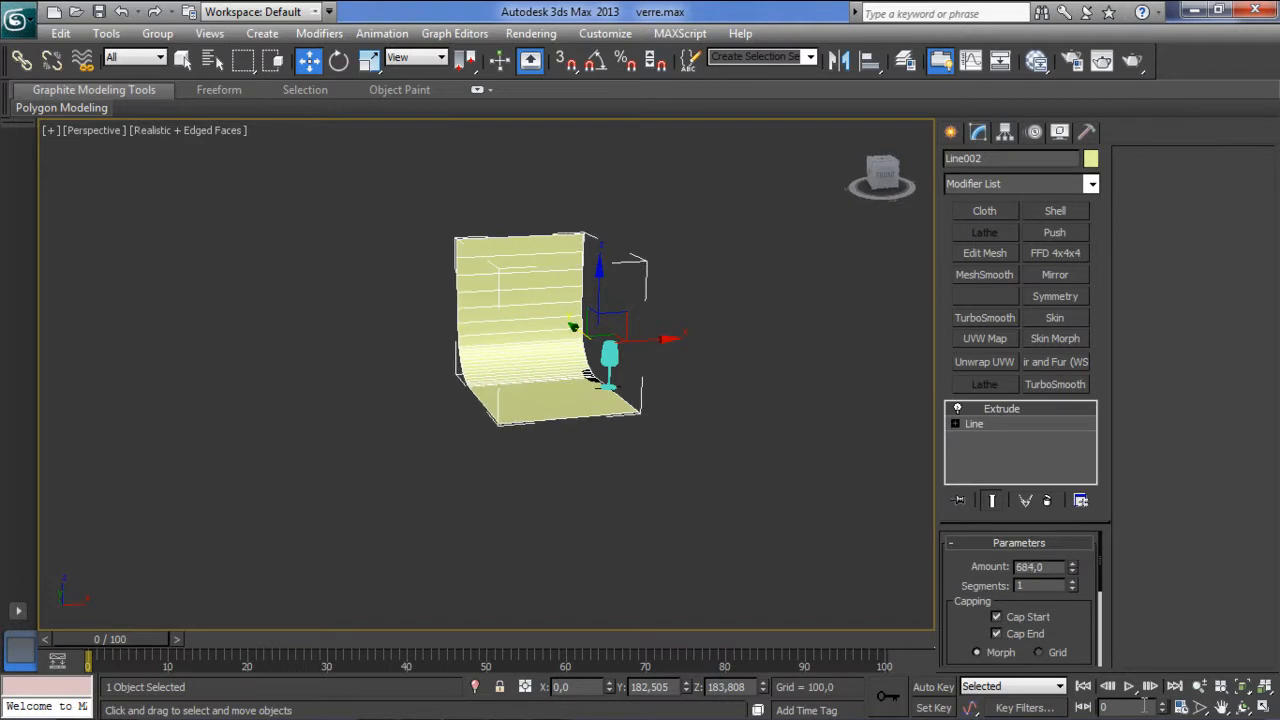
drag(1073, 577, 1070, 567)
drag(1074, 500, 1075, 712)
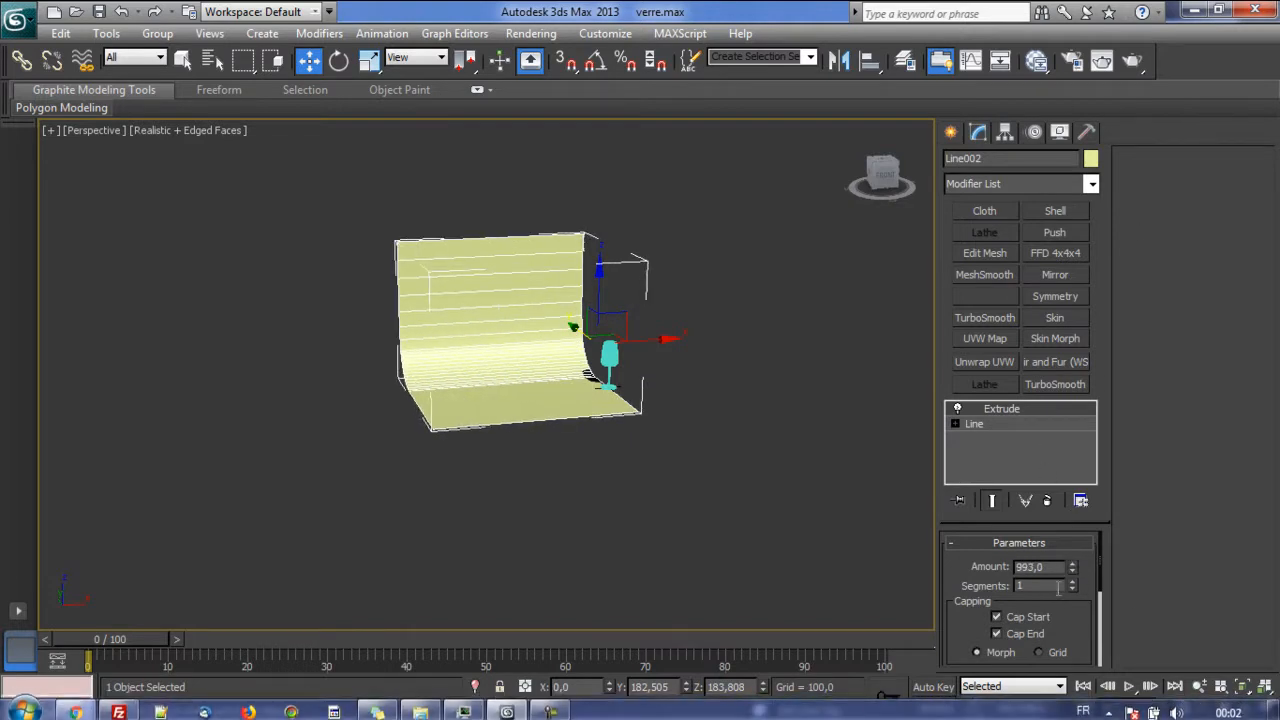
drag(1046, 567, 985, 567)
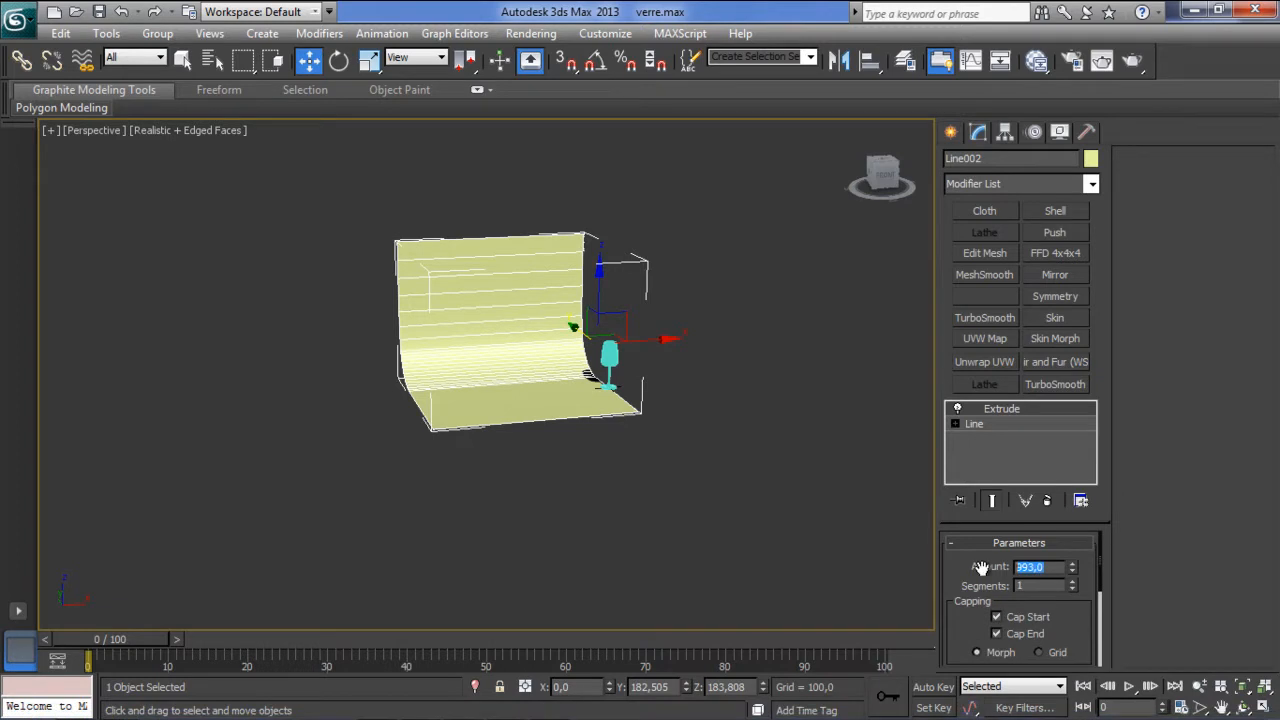
text(2000)
key(Return)
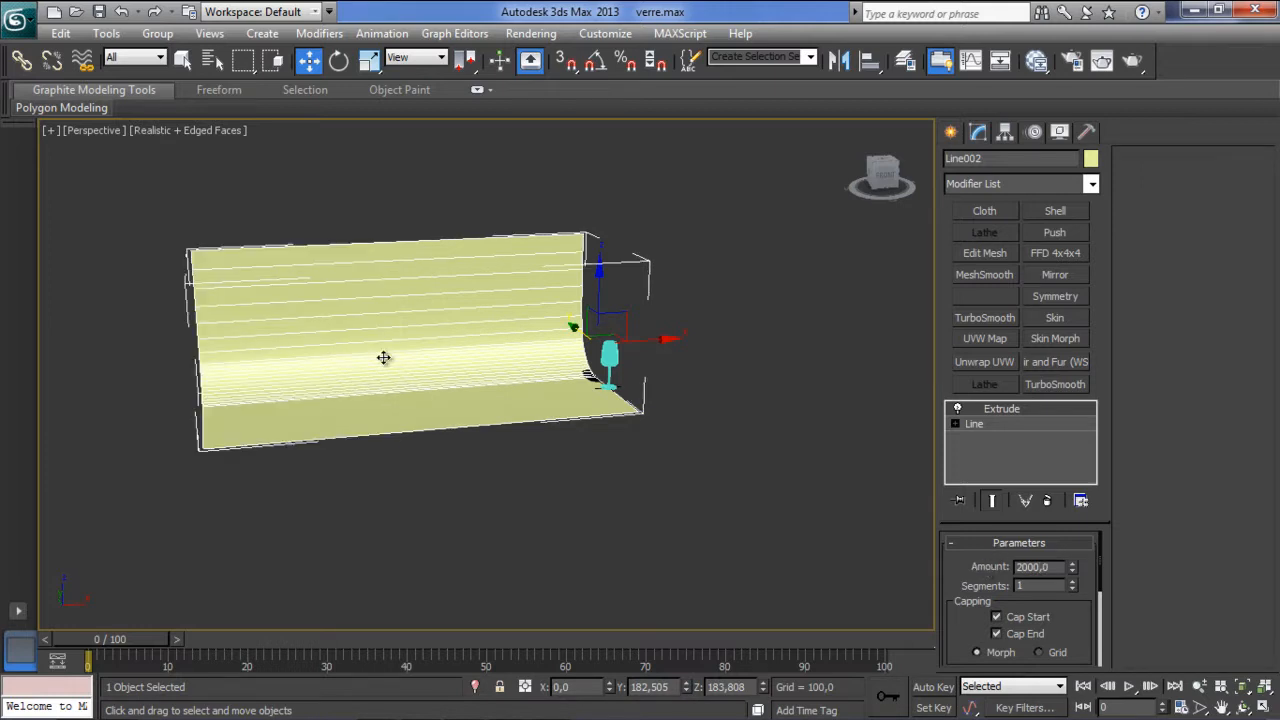
Move the extruded backdrop along X to about 973 so the glass stands near the middle of its width.
drag(650, 339, 822, 295)
scroll(690, 416, up, 5)
middle_drag(680, 413, 437, 420)
scroll(471, 380, up, 4)
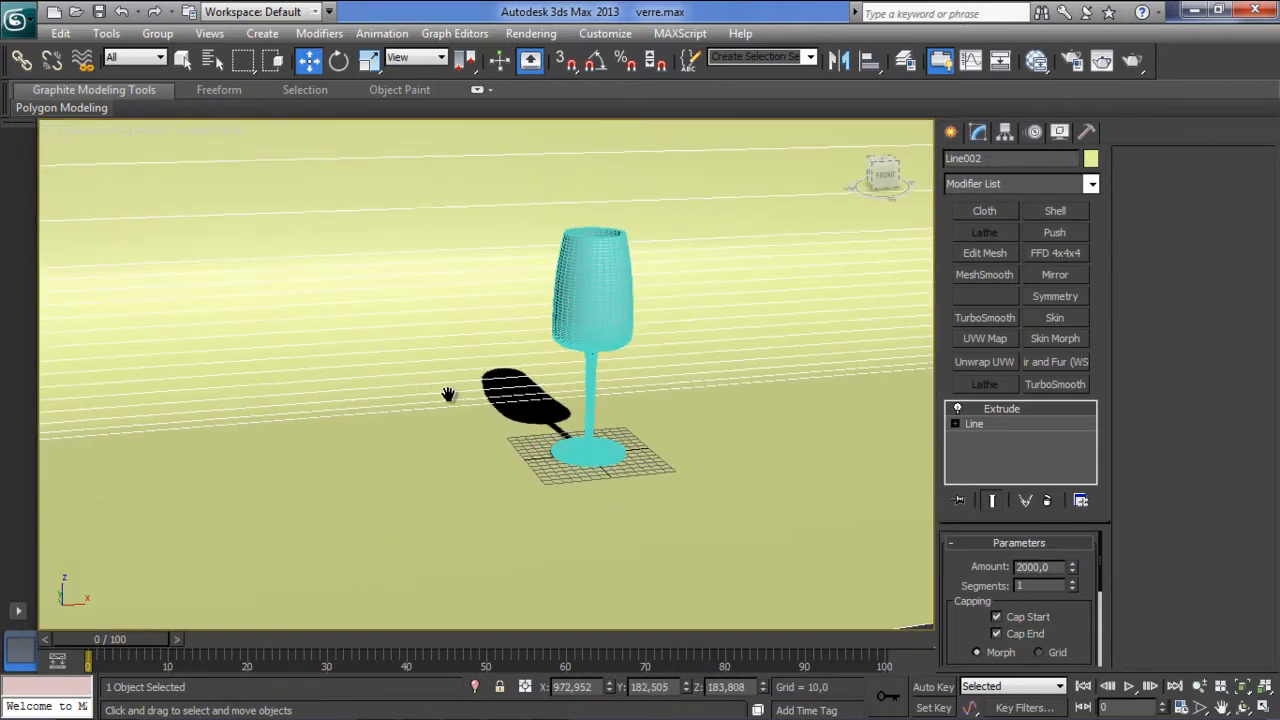
scroll(472, 398, down, 5)
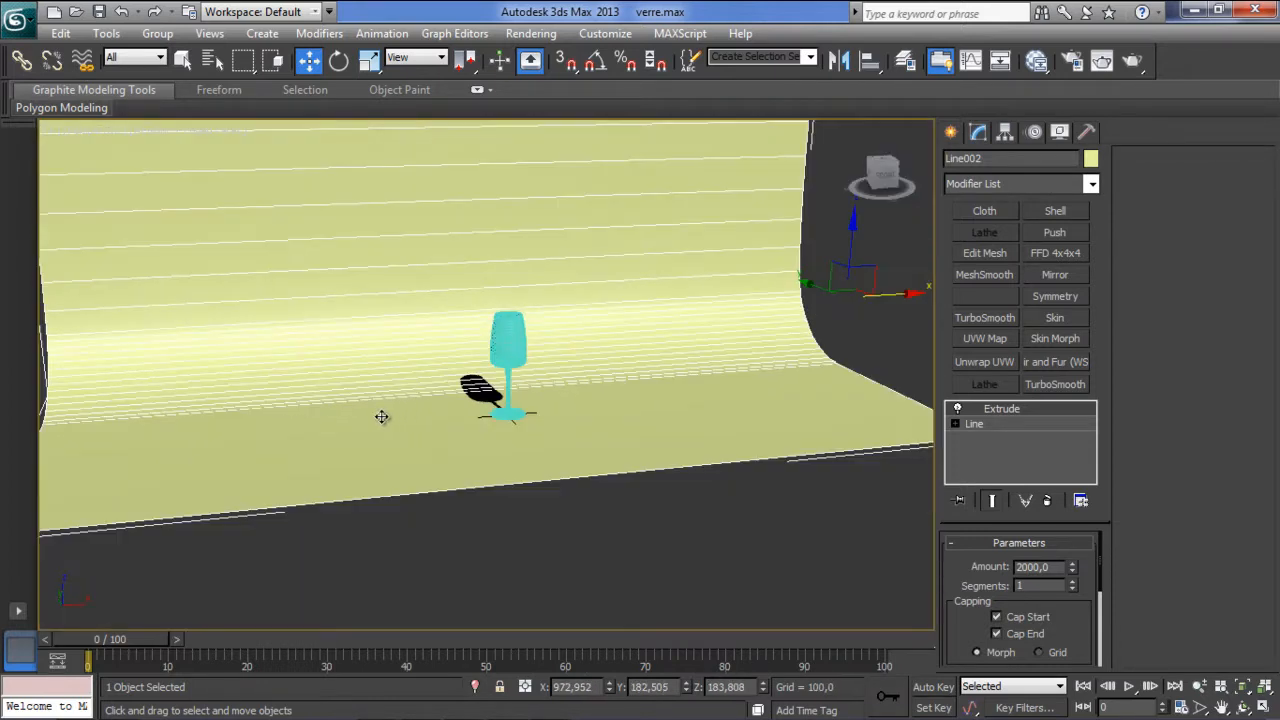
Move the backdrop farther behind the glass in the Left view, to about Y 330, and check it in Perspective.
key(l)
middle_drag(284, 412, 340, 398)
drag(347, 378, 265, 385)
click(683, 412)
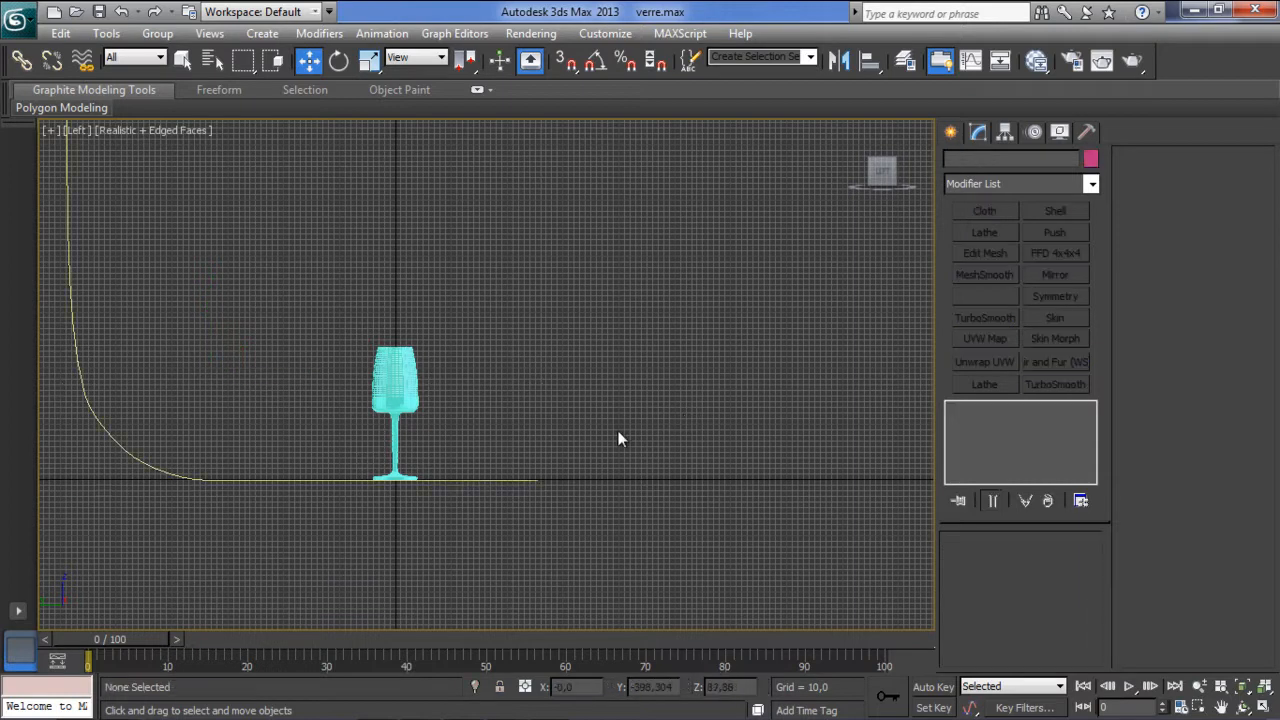
key(p)
alt+middle_drag(626, 438, 588, 579)
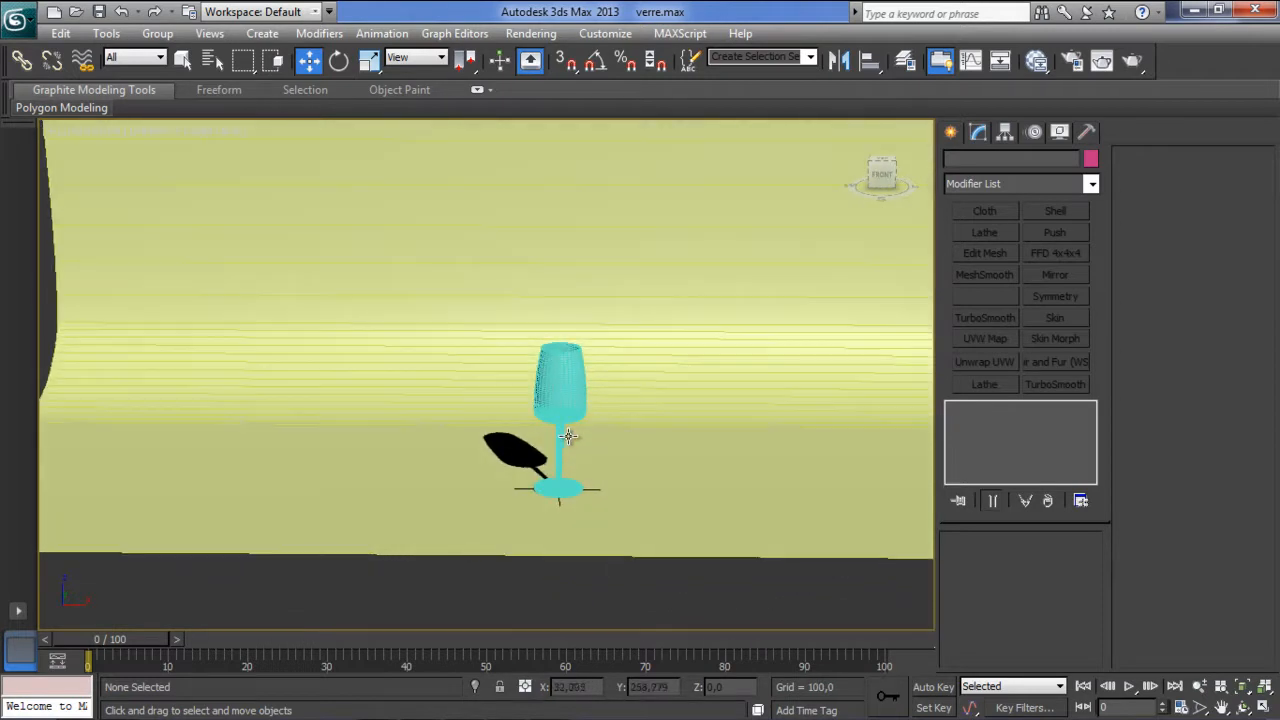
alt+middle_drag(578, 495, 531, 496)
click(700, 402)
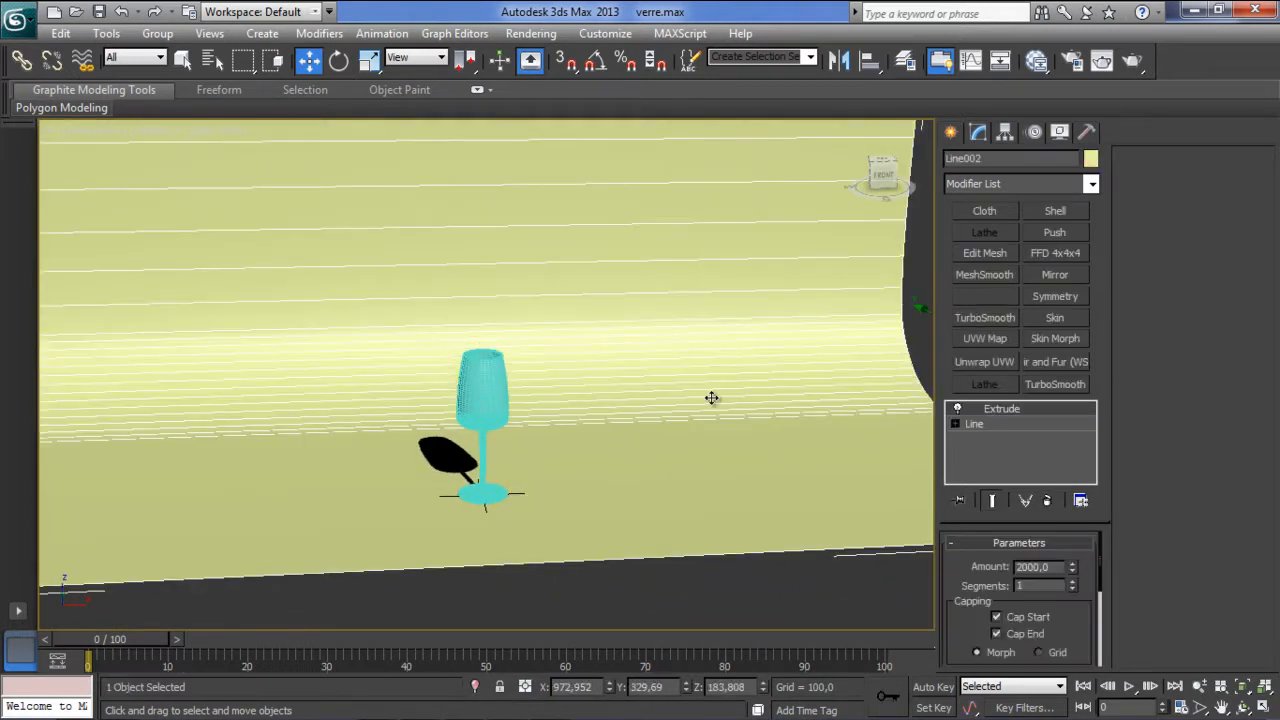
click(1091, 160)
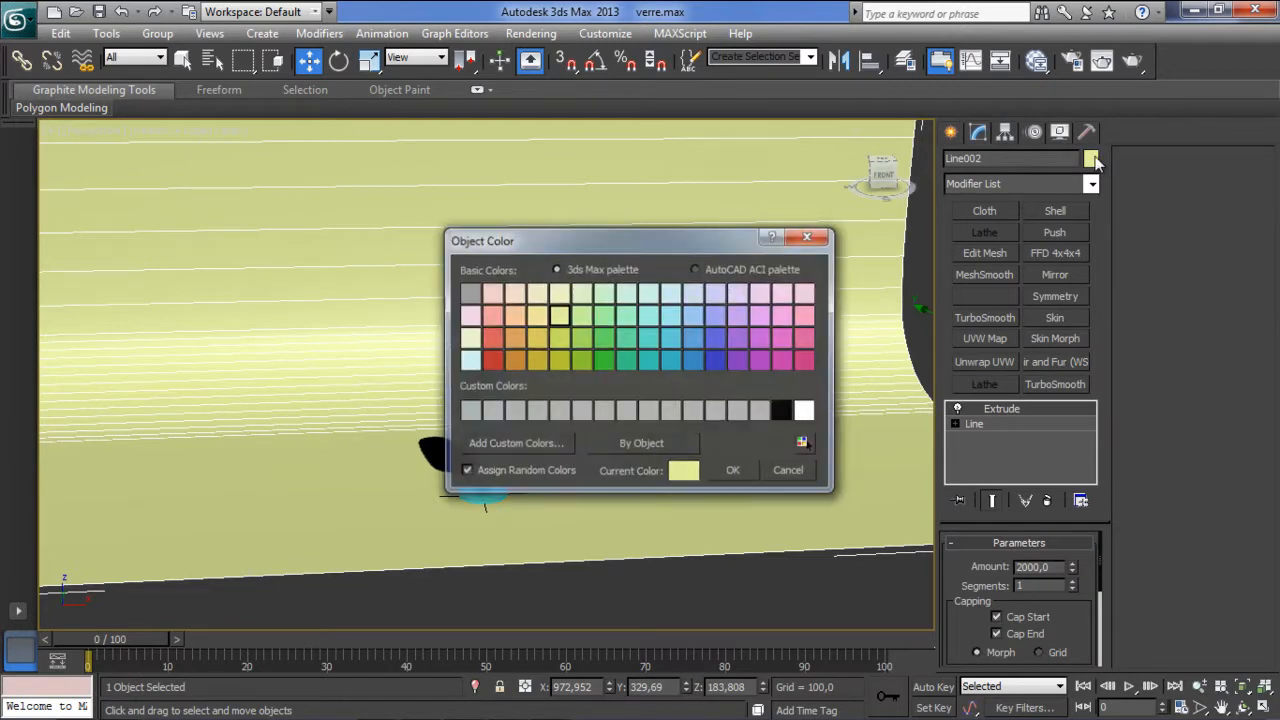
click(808, 236)
Frame the glass in the Perspective view and set the render output size to 800x600 in Render Setup.
middle_drag(531, 480, 605, 441)
middle_drag(507, 428, 504, 425)
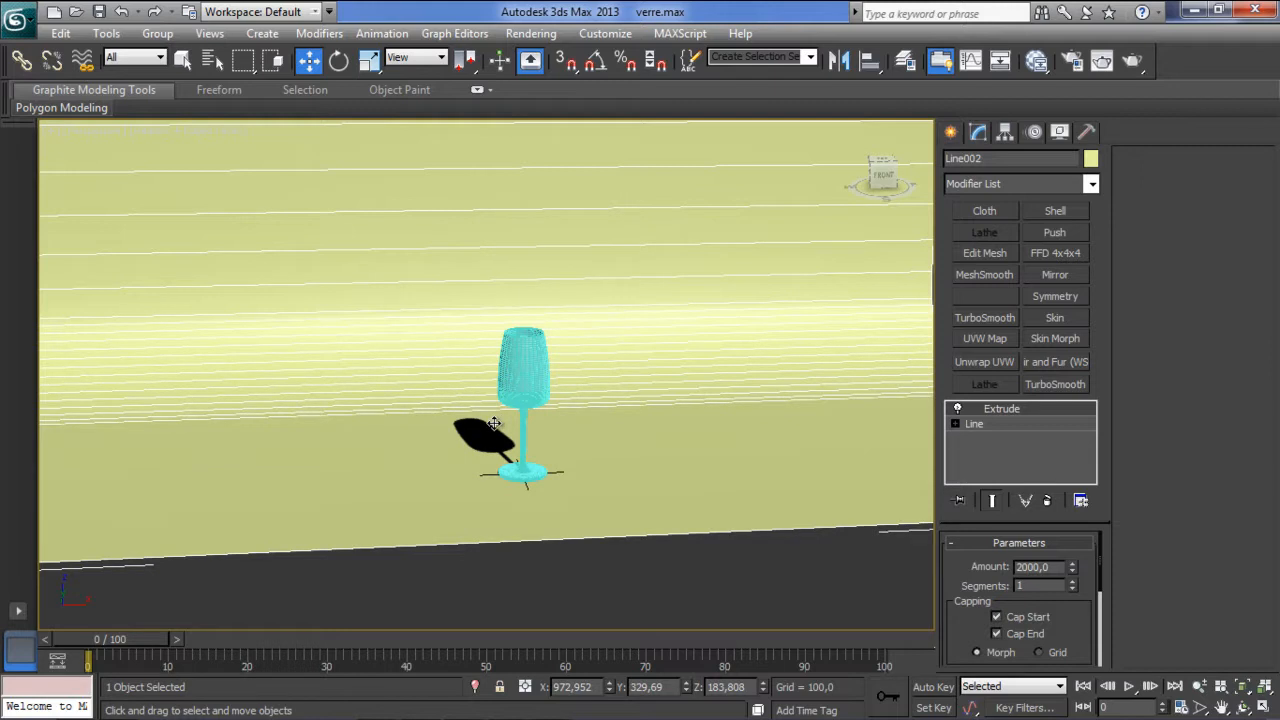
middle_drag(514, 413, 500, 409)
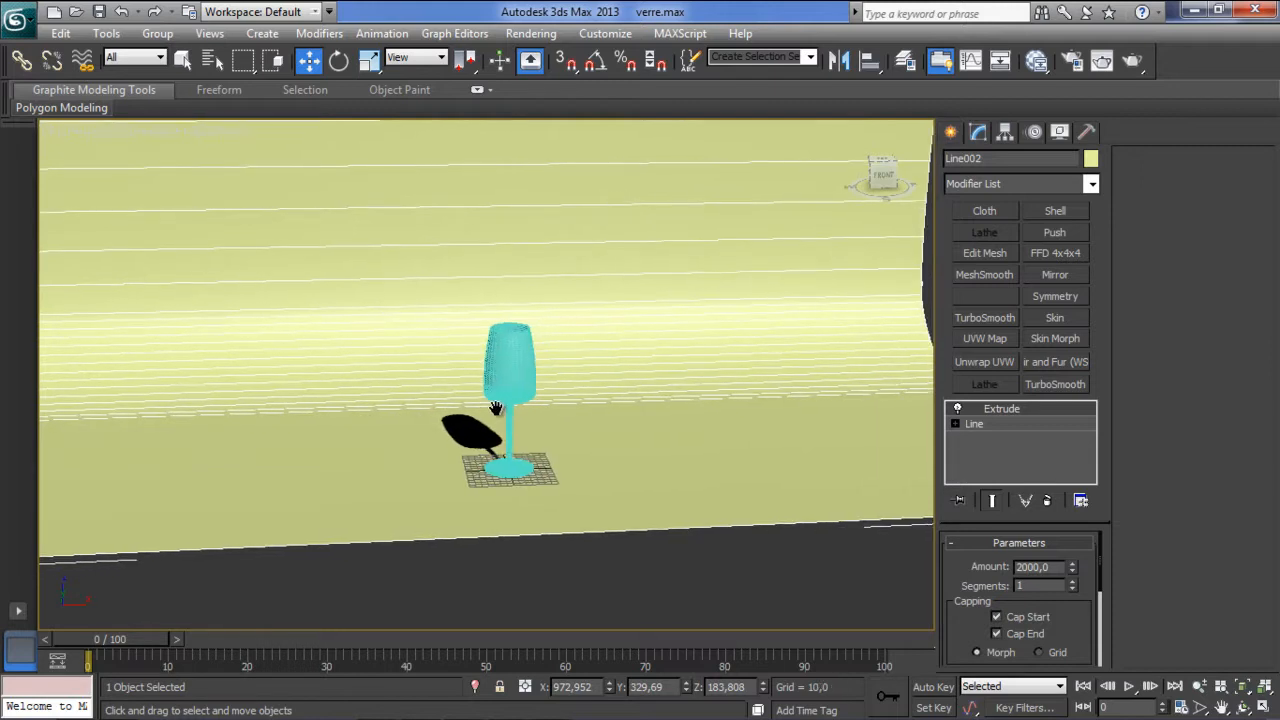
click(531, 33)
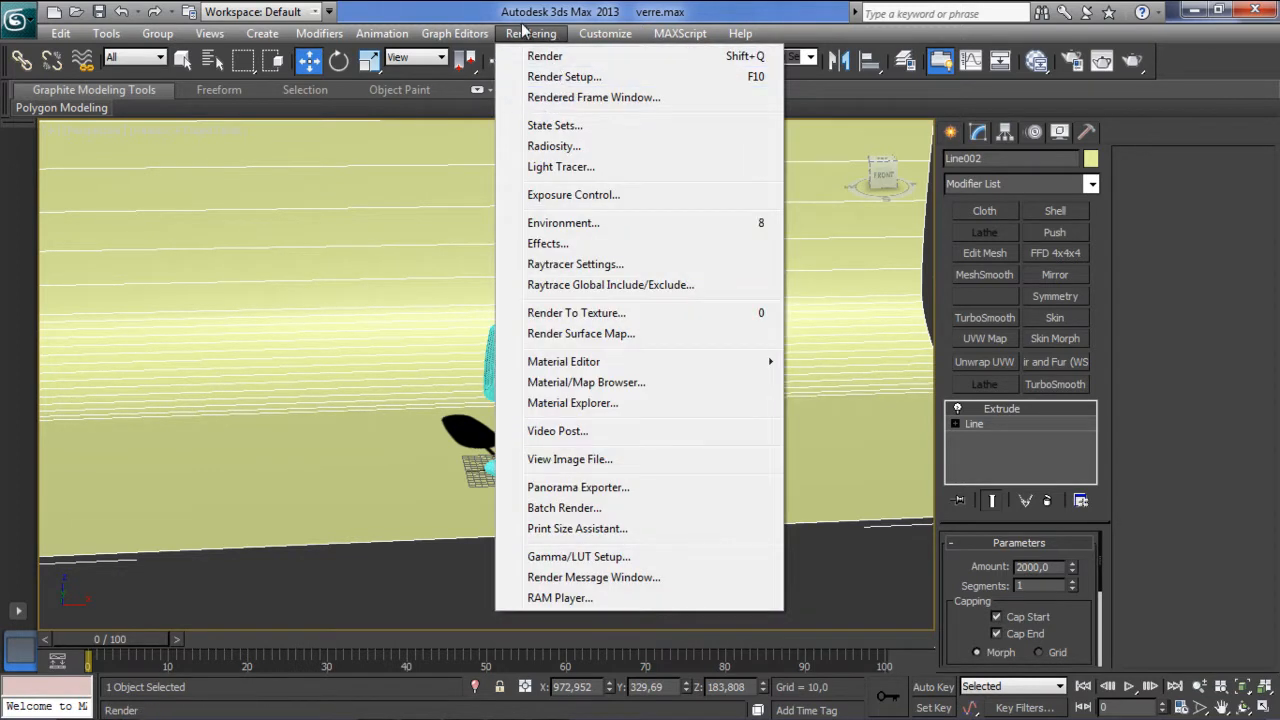
click(543, 78)
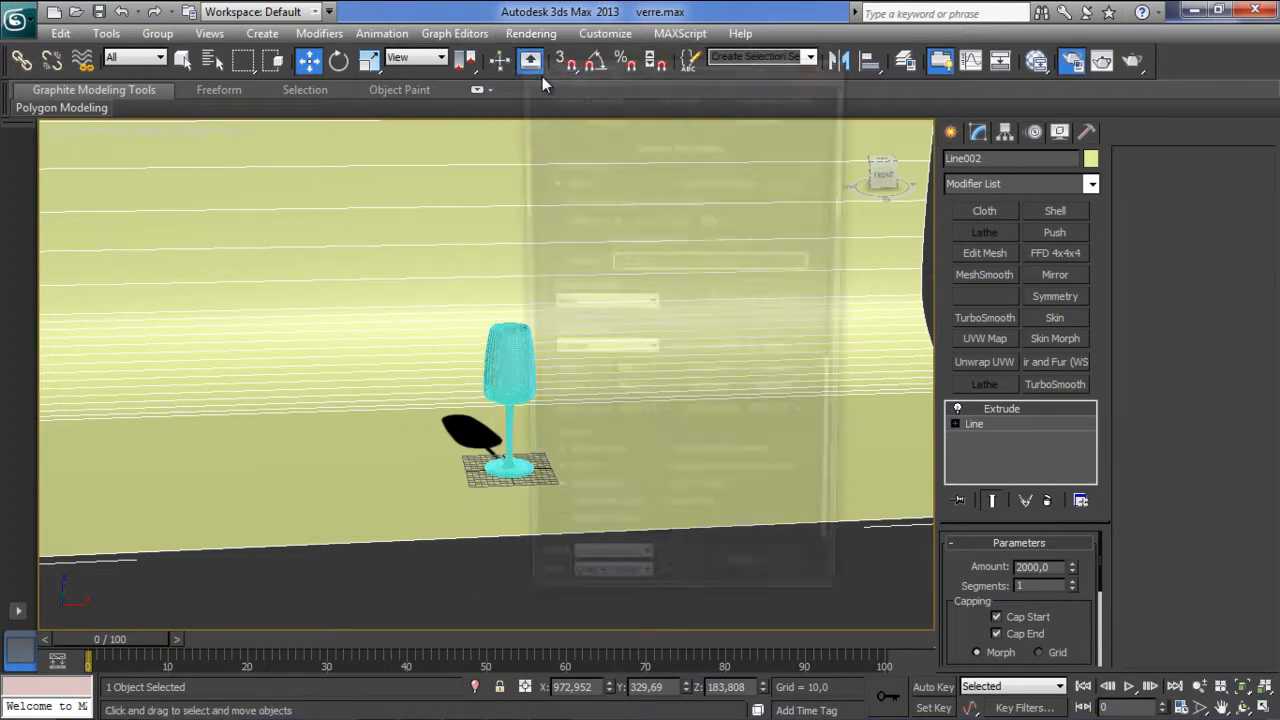
scroll(787, 232, down, 5)
drag(754, 366, 744, 511)
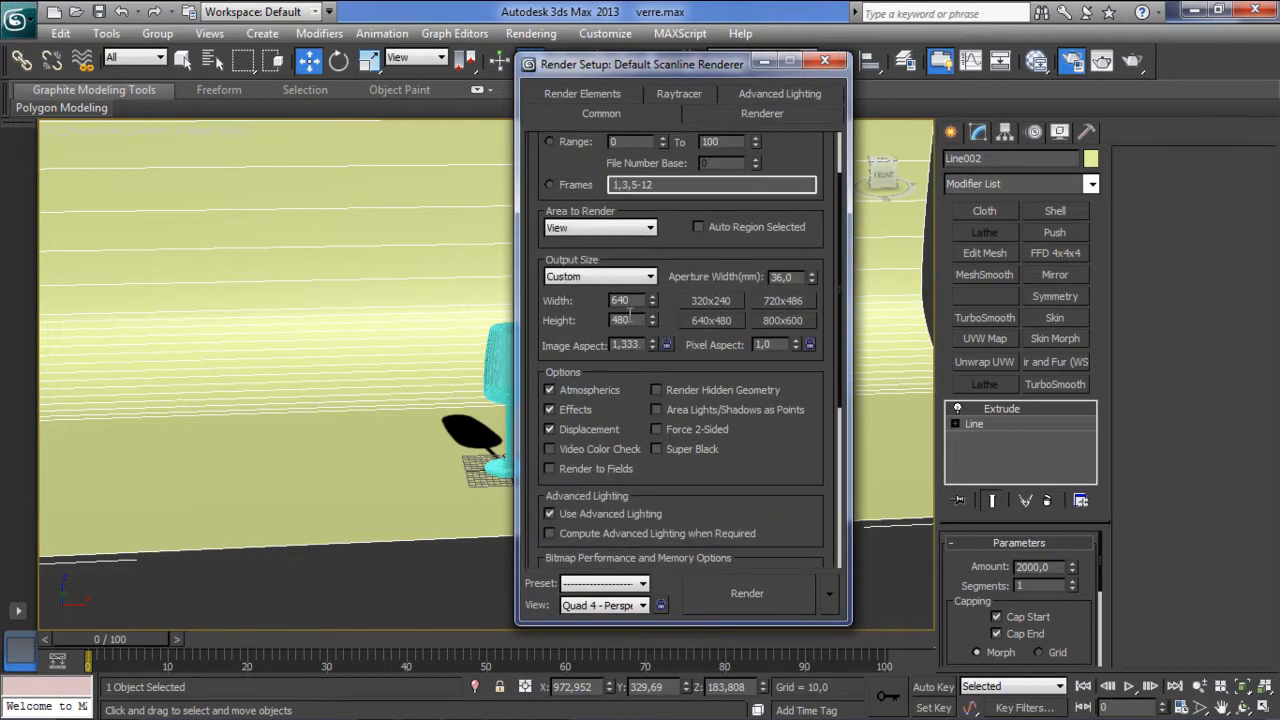
click(782, 321)
scroll(734, 297, up, 3)
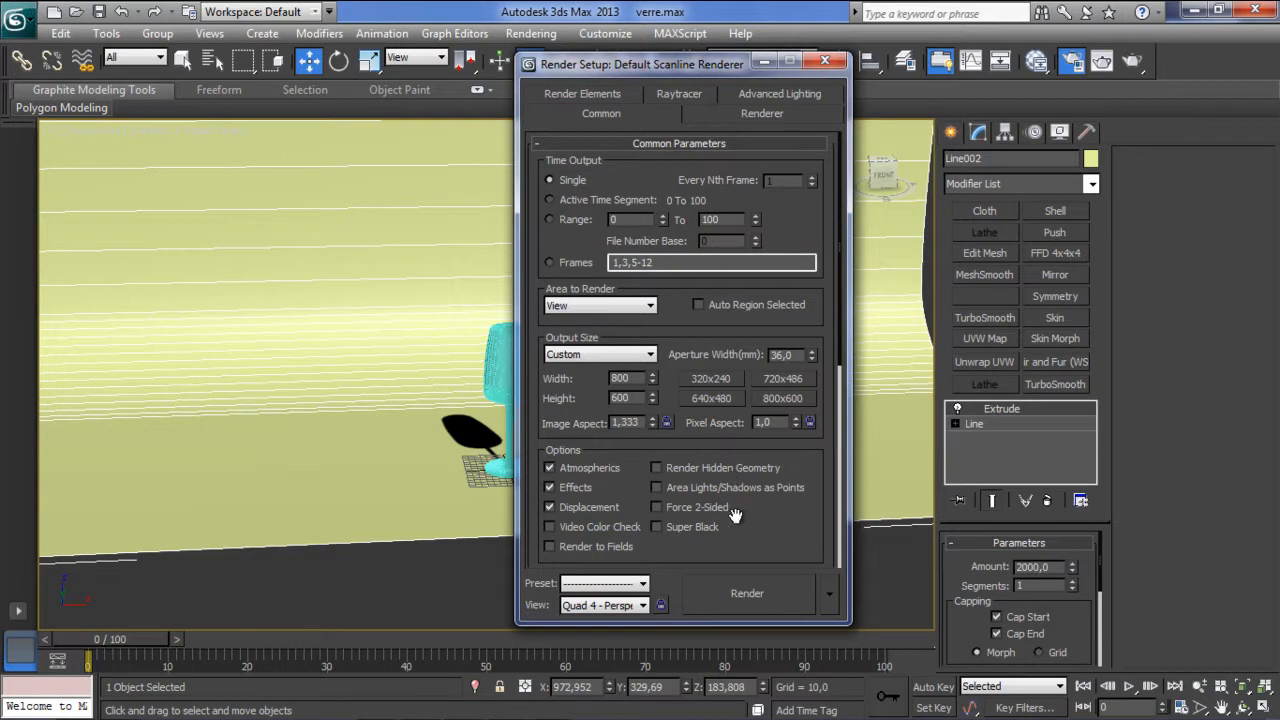
Enable the Force 2-Sided option in the common render parameters.
scroll(728, 440, down, 4)
scroll(727, 425, down, 6)
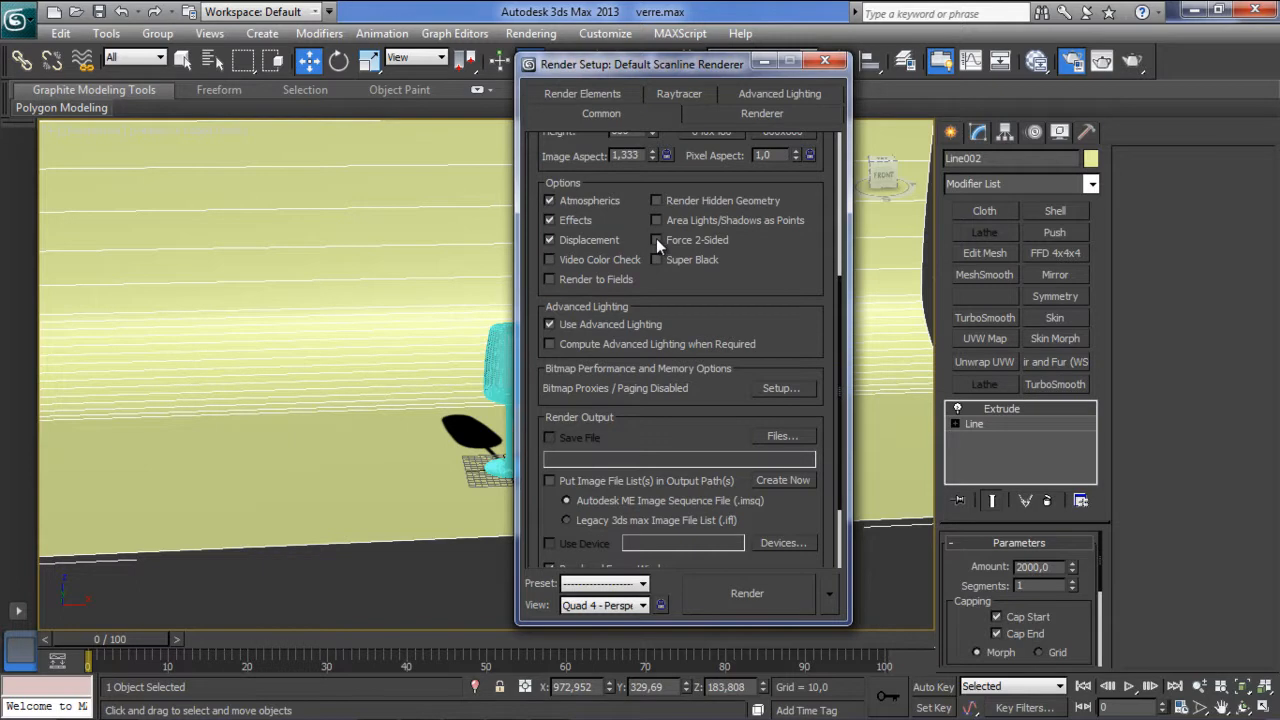
scroll(705, 300, down, 4)
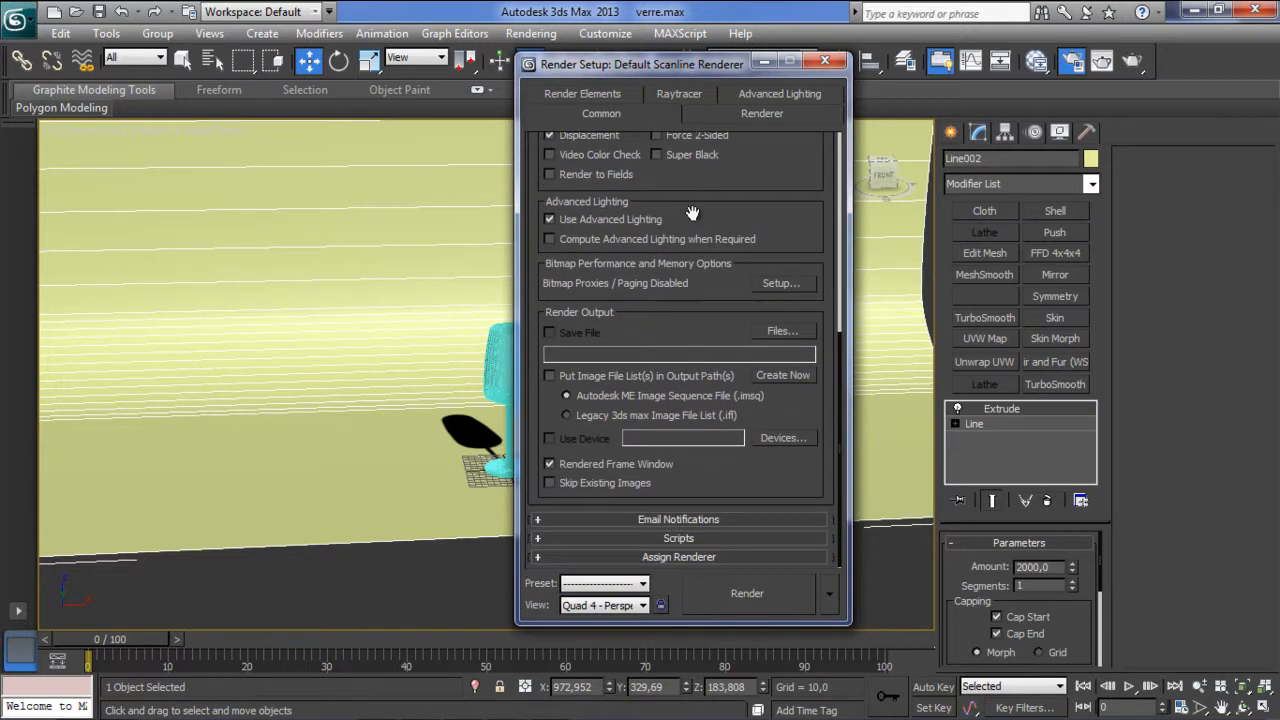
scroll(698, 372, up, 6)
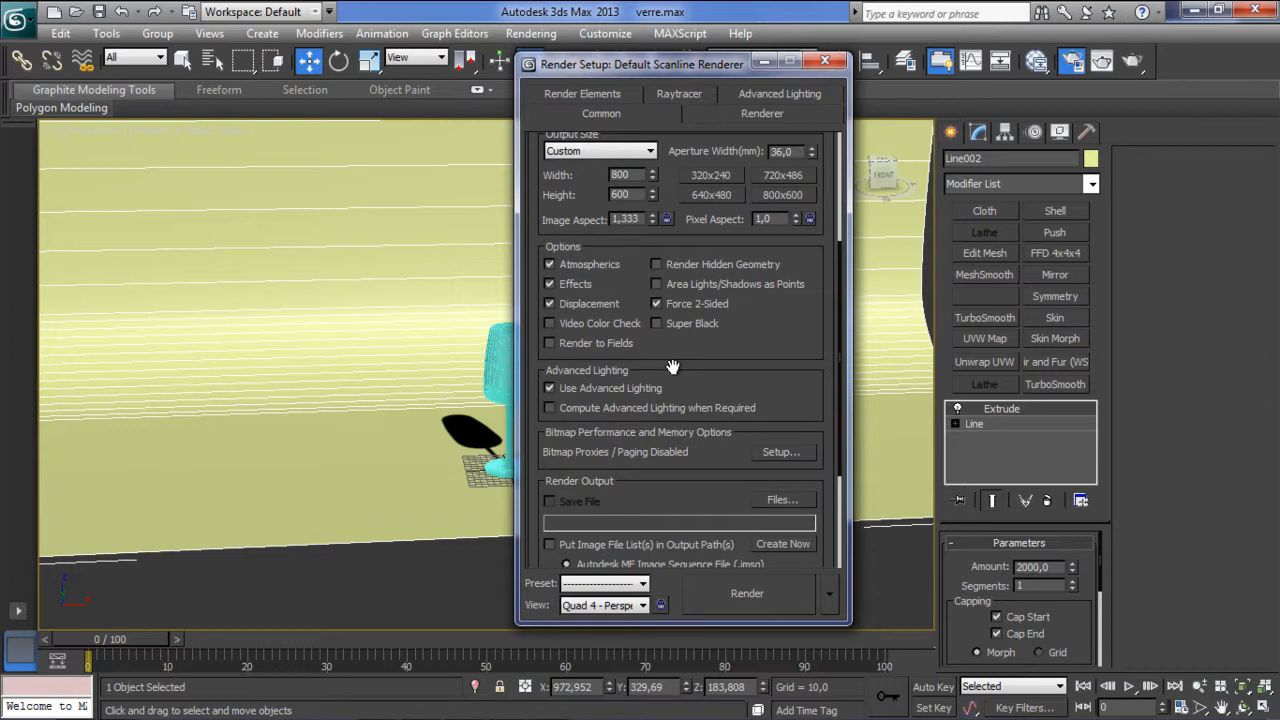
Assign NVIDIA mental ray as the production renderer.
drag(675, 363, 680, 205)
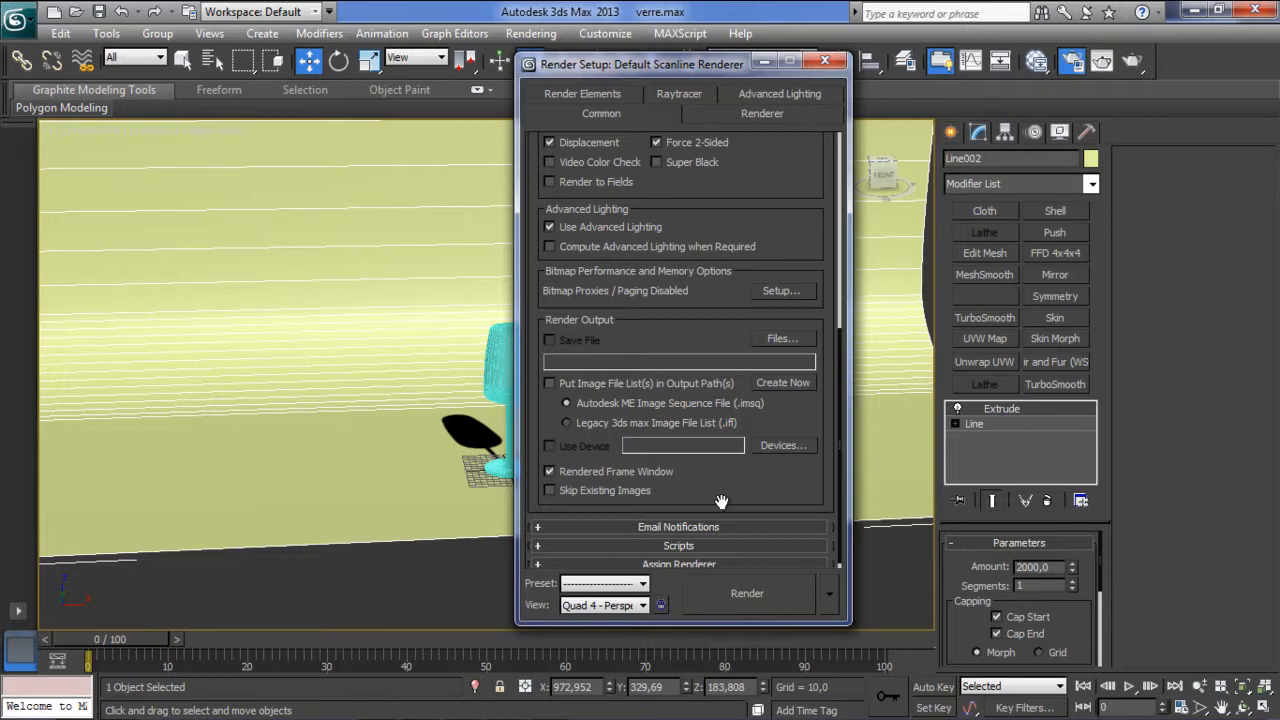
drag(720, 423, 697, 202)
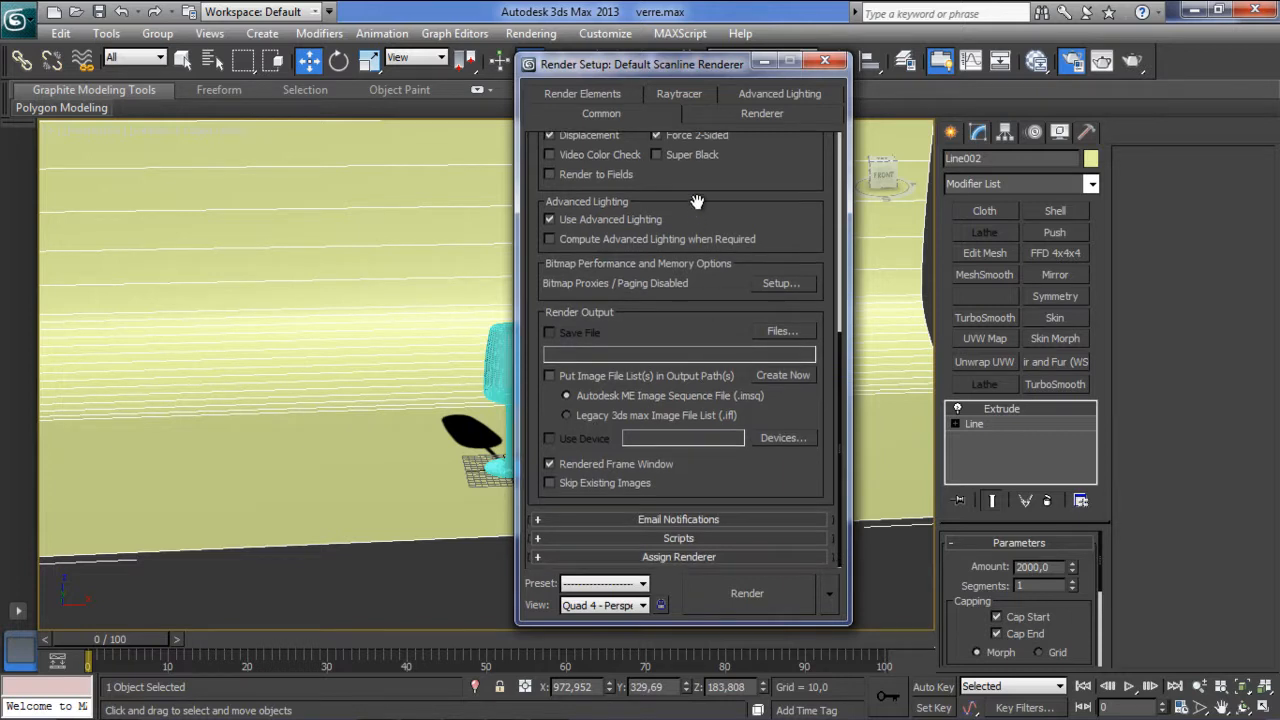
click(666, 557)
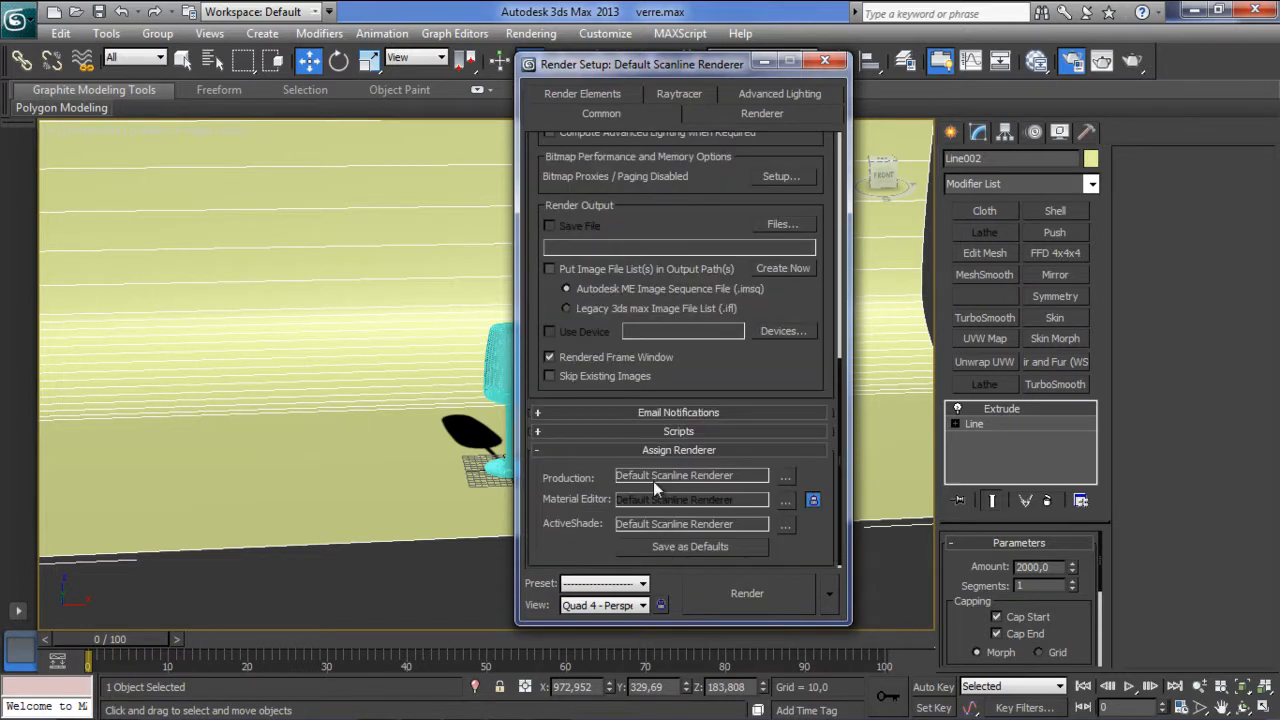
click(787, 478)
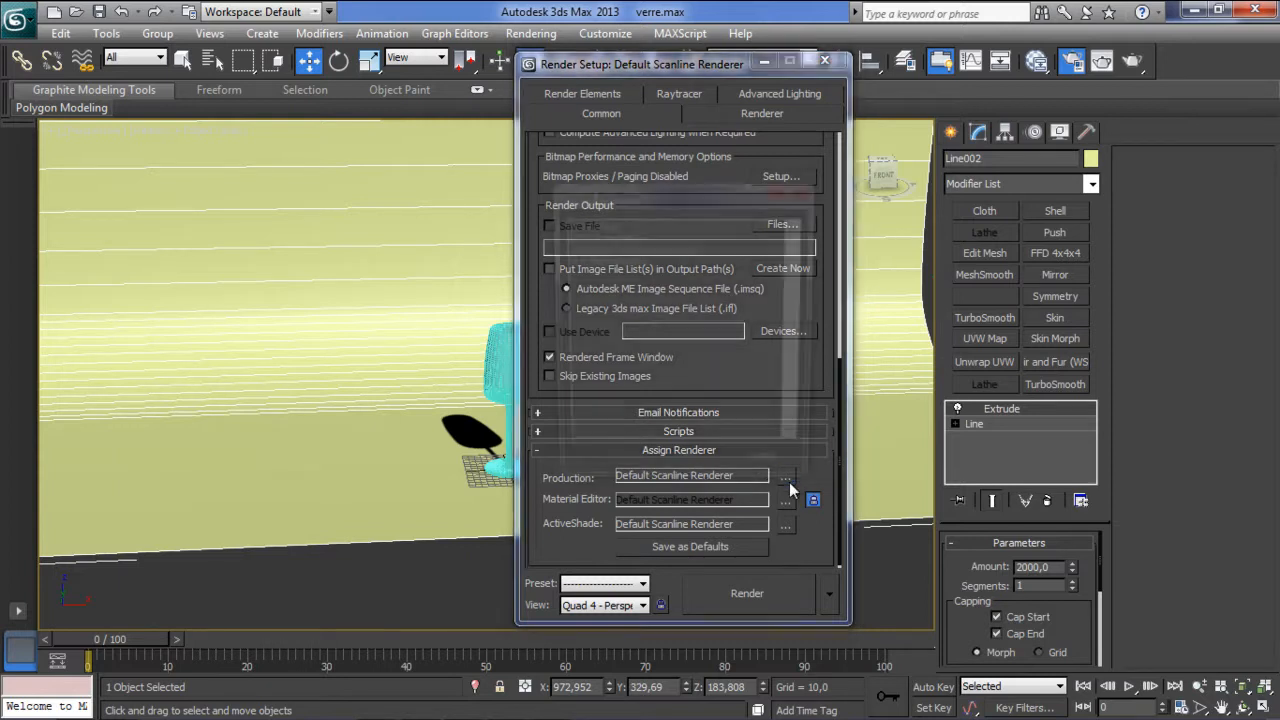
click(617, 236)
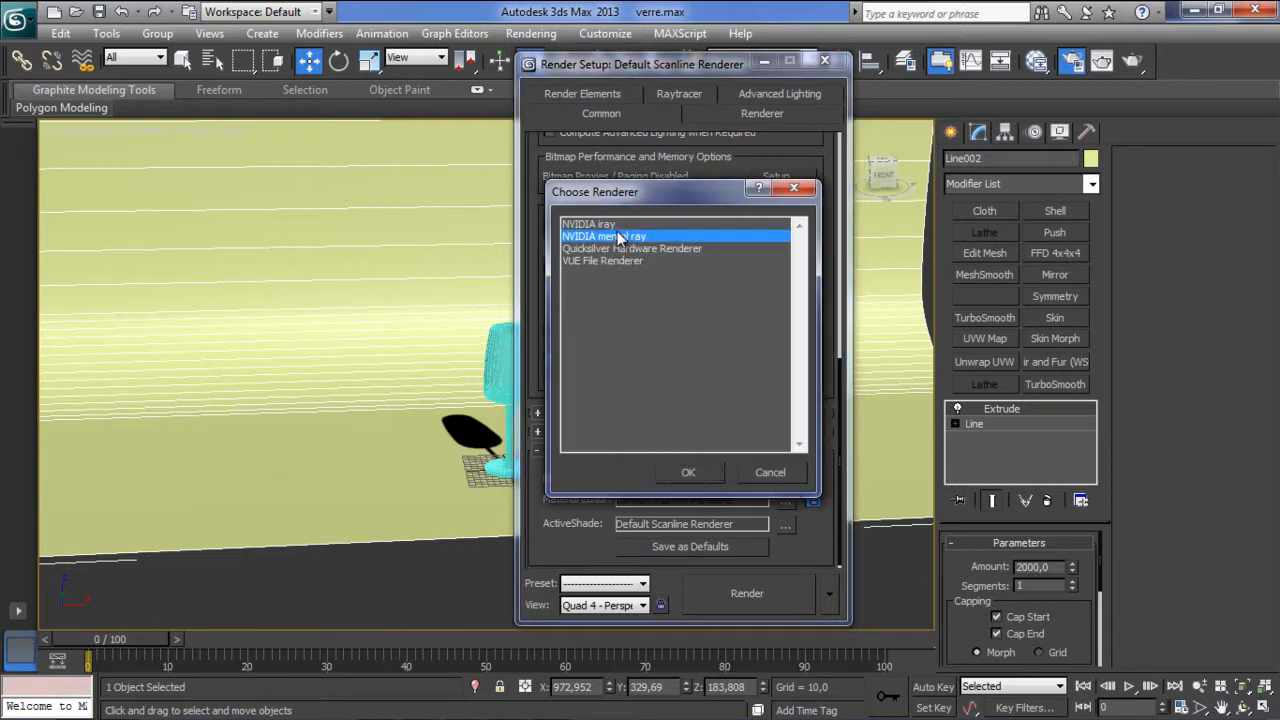
click(707, 474)
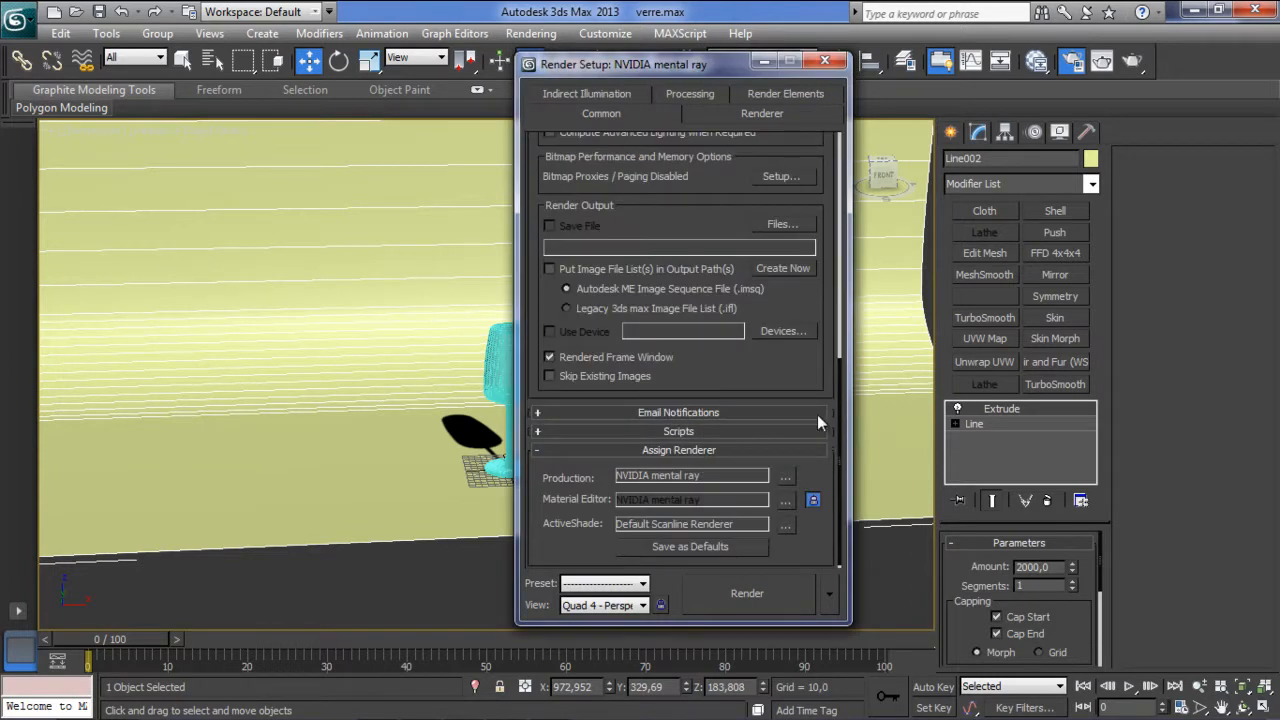
Set the minimum samples per pixel to 1 and the filter type to Mitchell, and close Render Setup.
drag(838, 411, 854, 149)
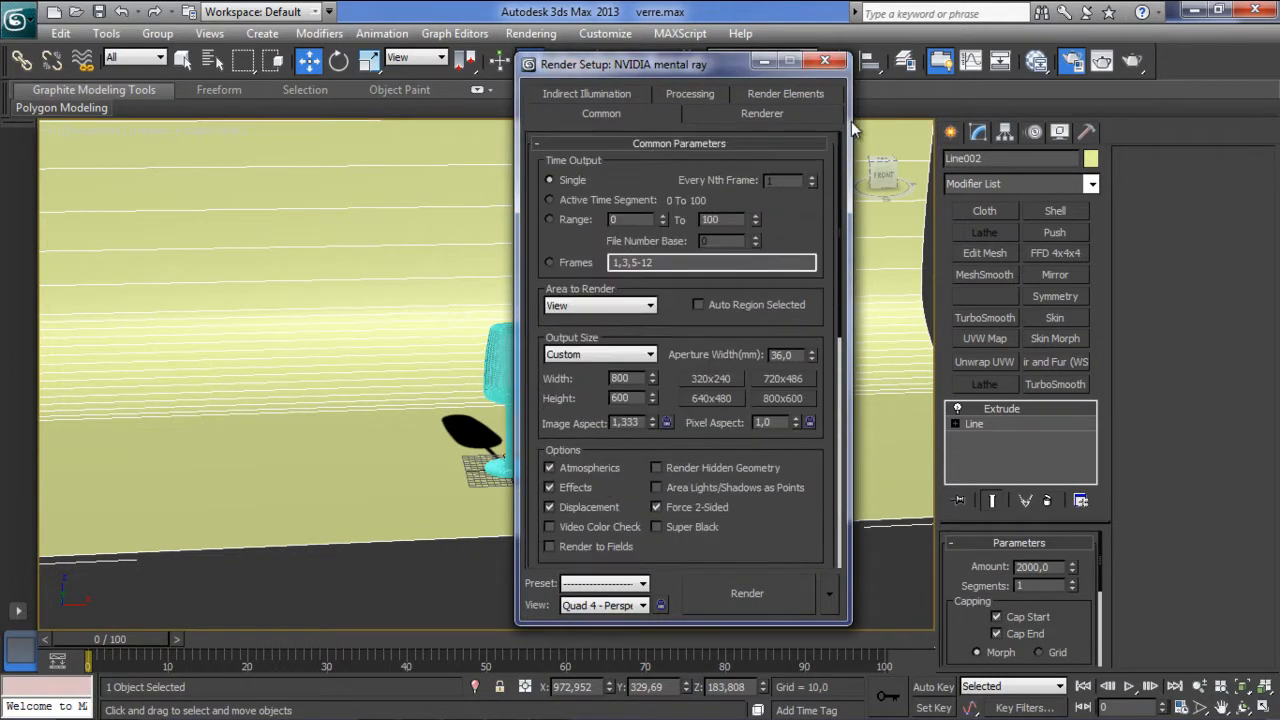
click(760, 114)
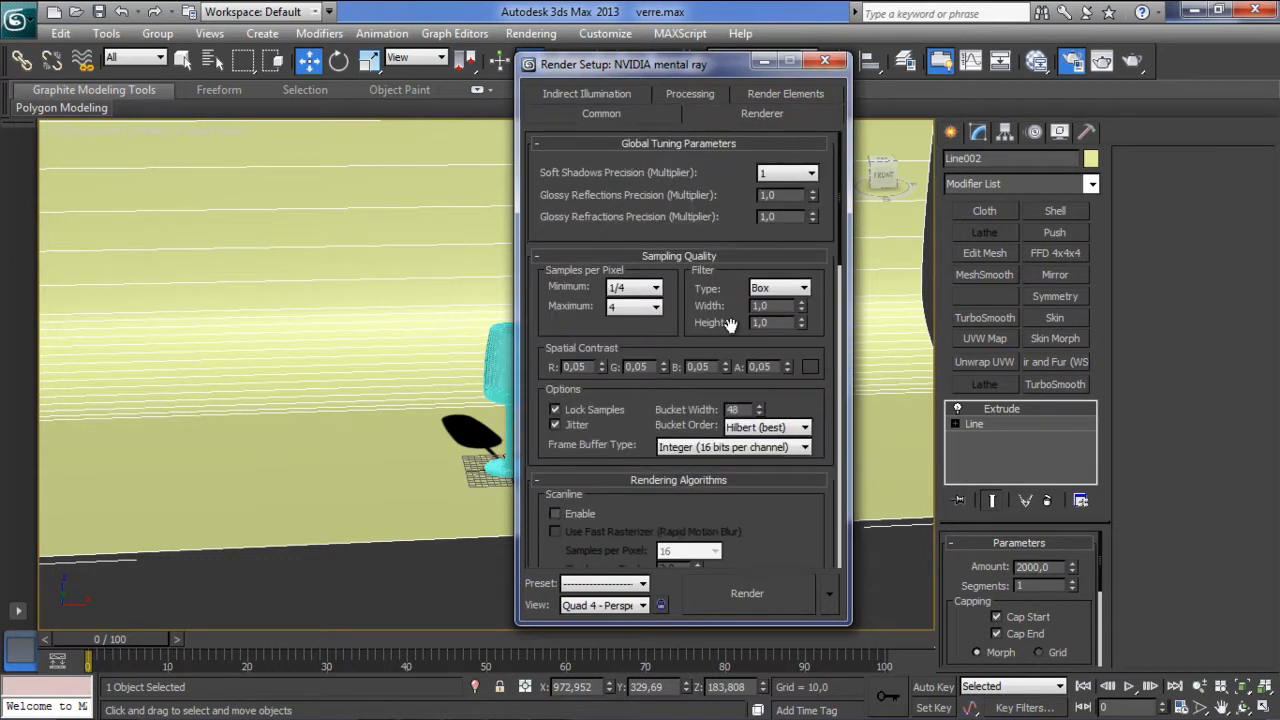
click(657, 289)
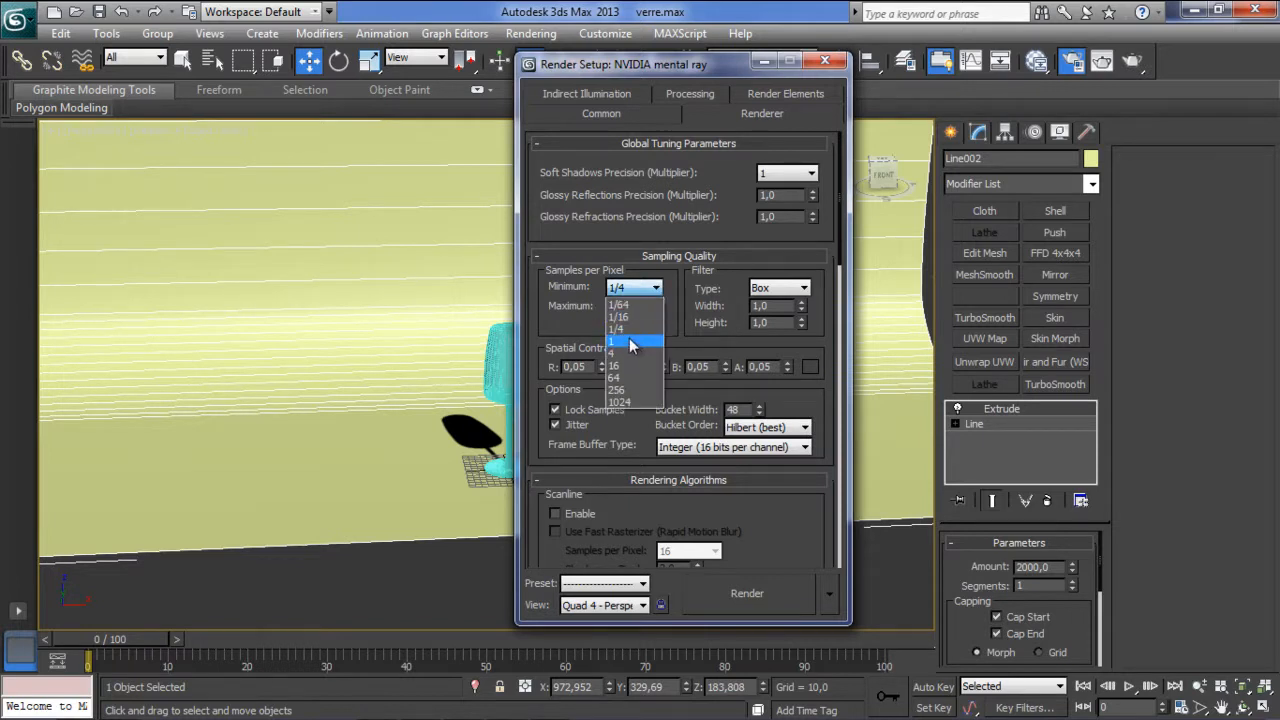
click(626, 340)
click(654, 308)
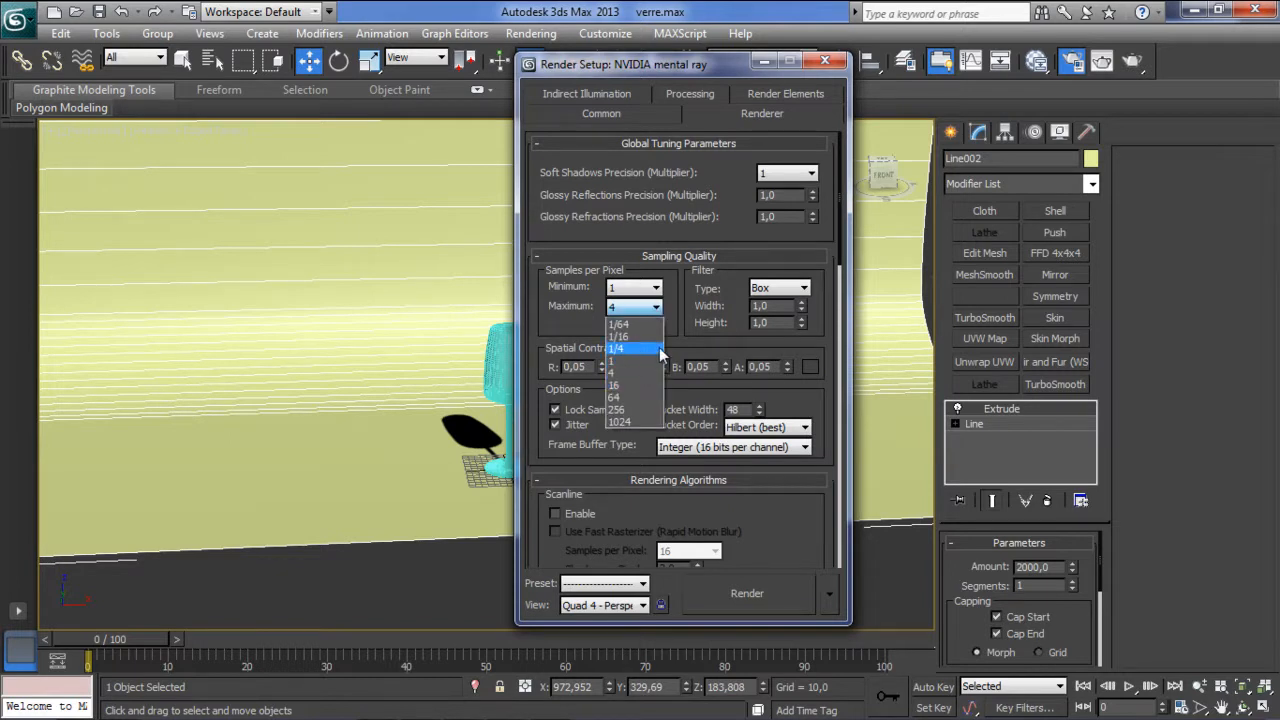
click(696, 325)
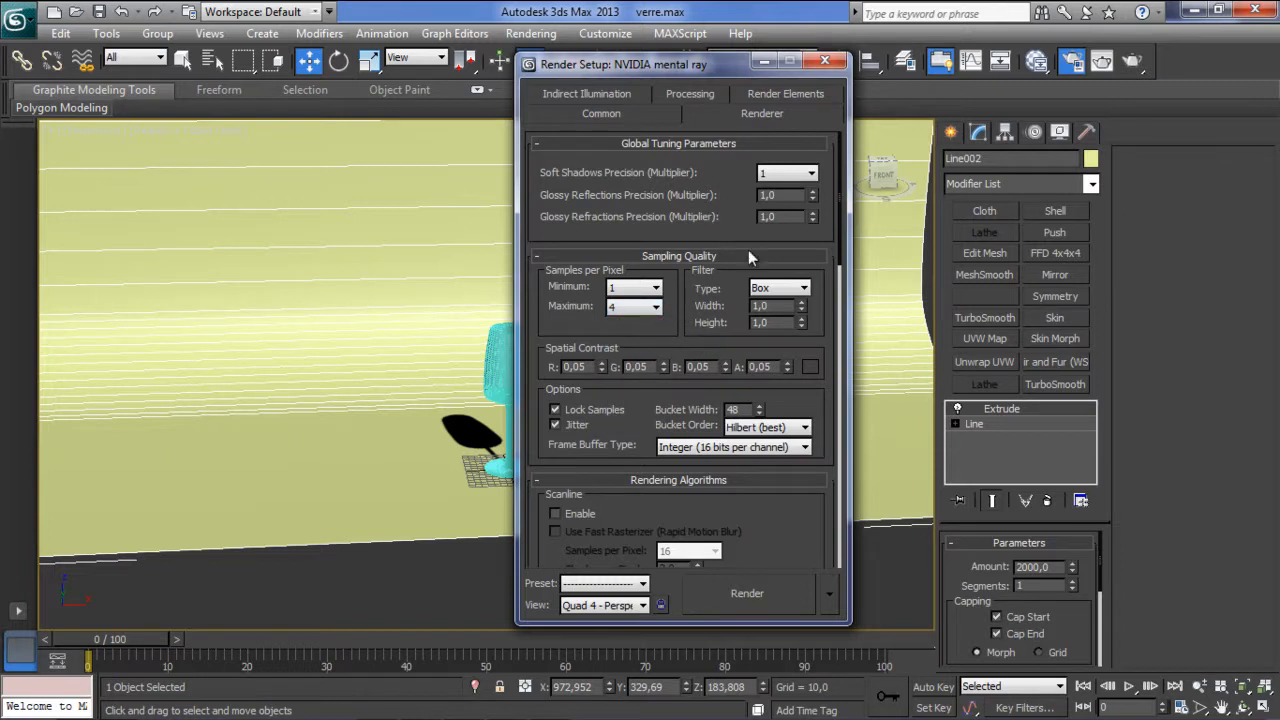
click(800, 290)
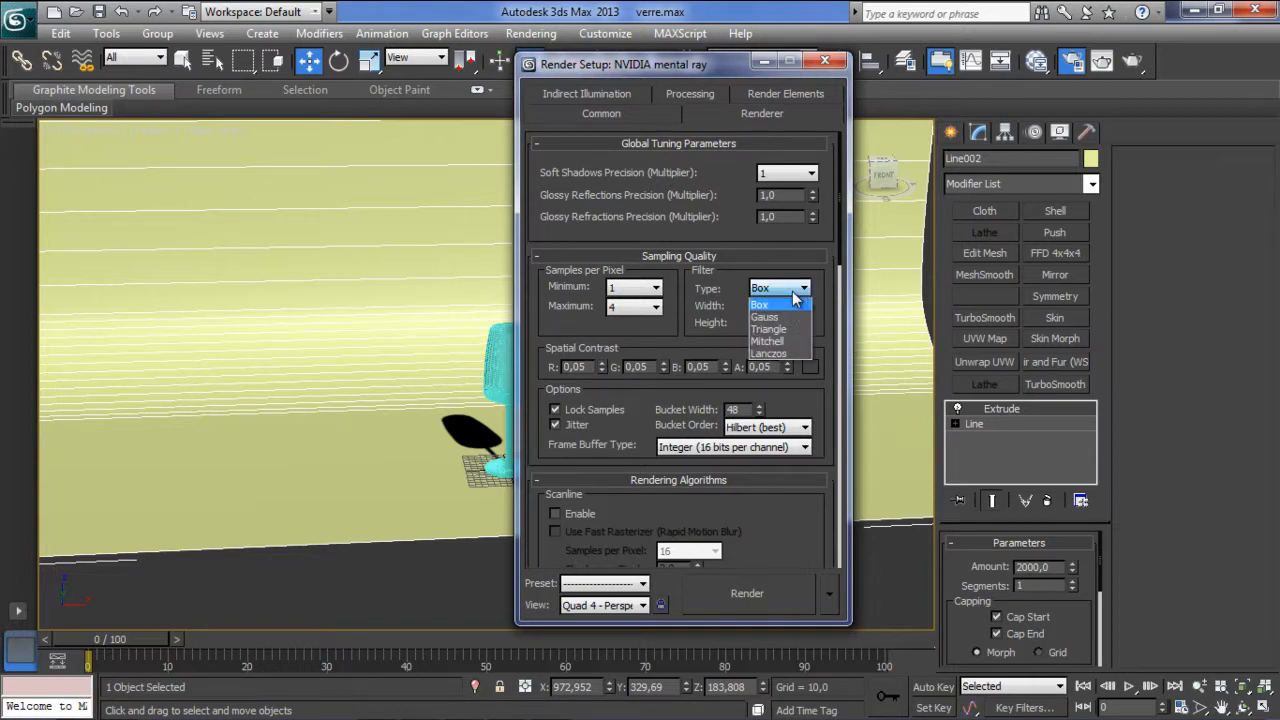
click(787, 341)
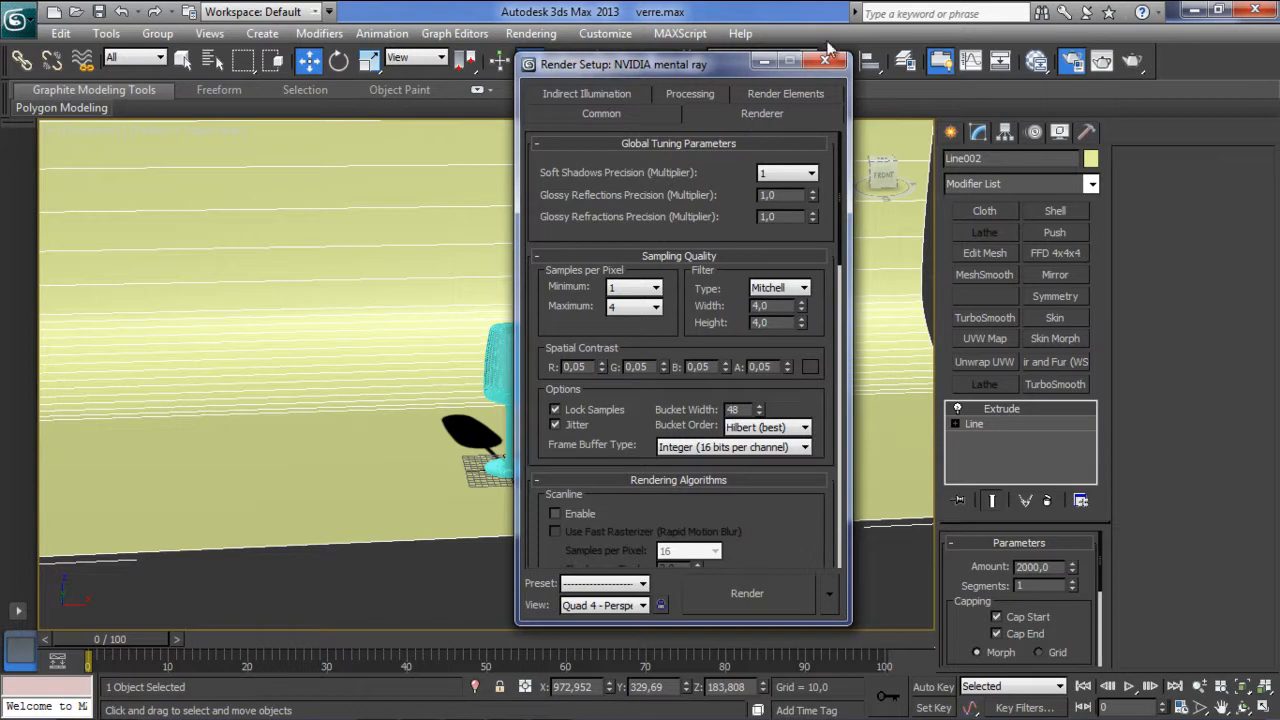
click(821, 64)
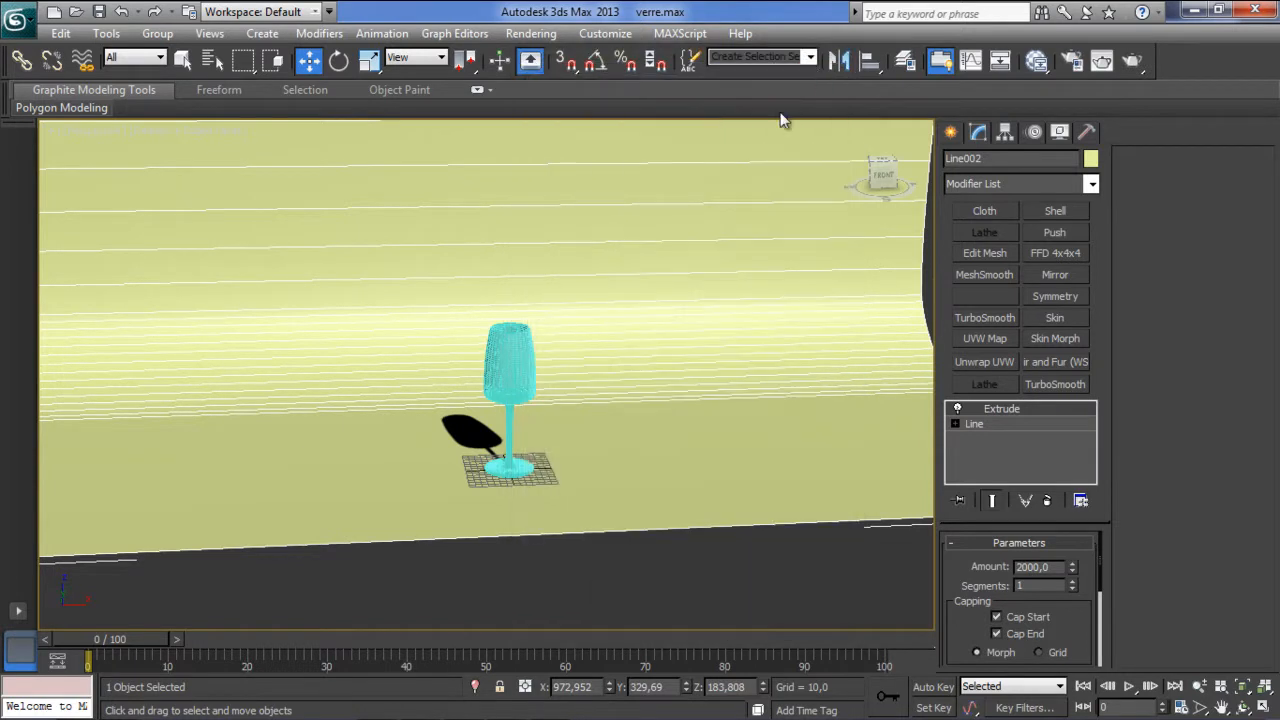
Open the Slate Material Editor and enlarge its window so the existing material nodes fit in the node view.
middle_drag(526, 443, 537, 452)
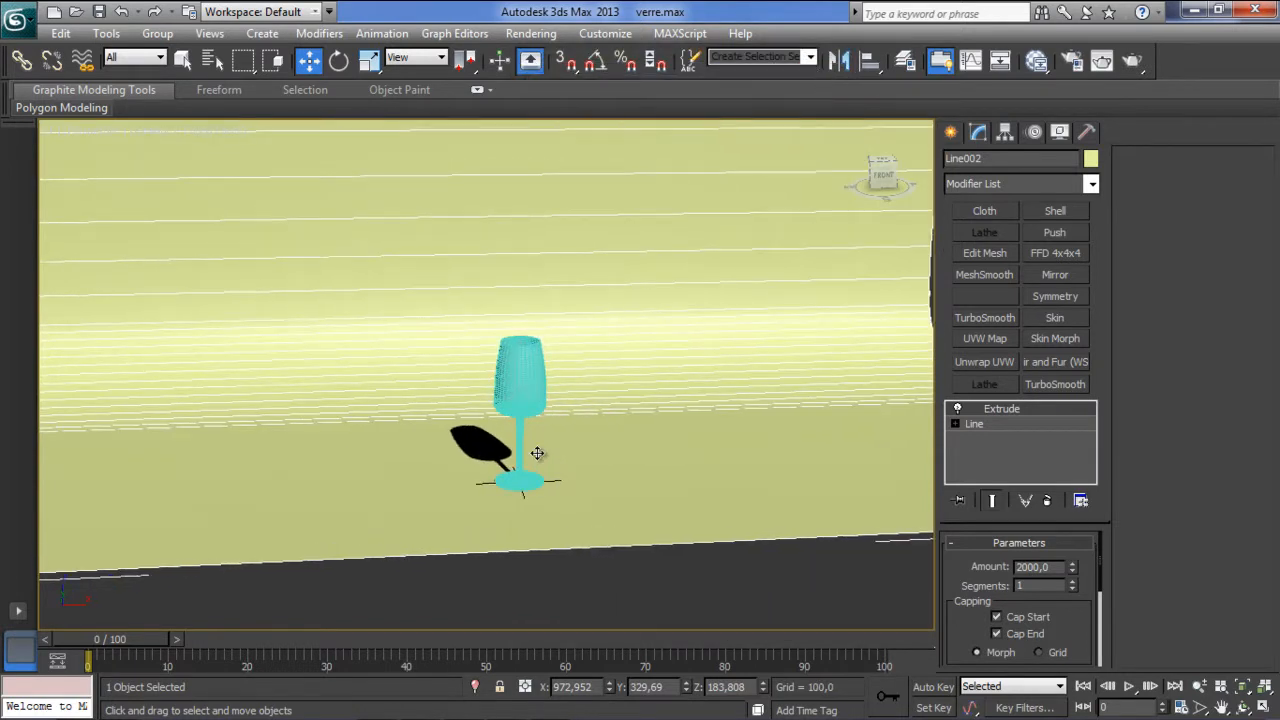
key(F10)
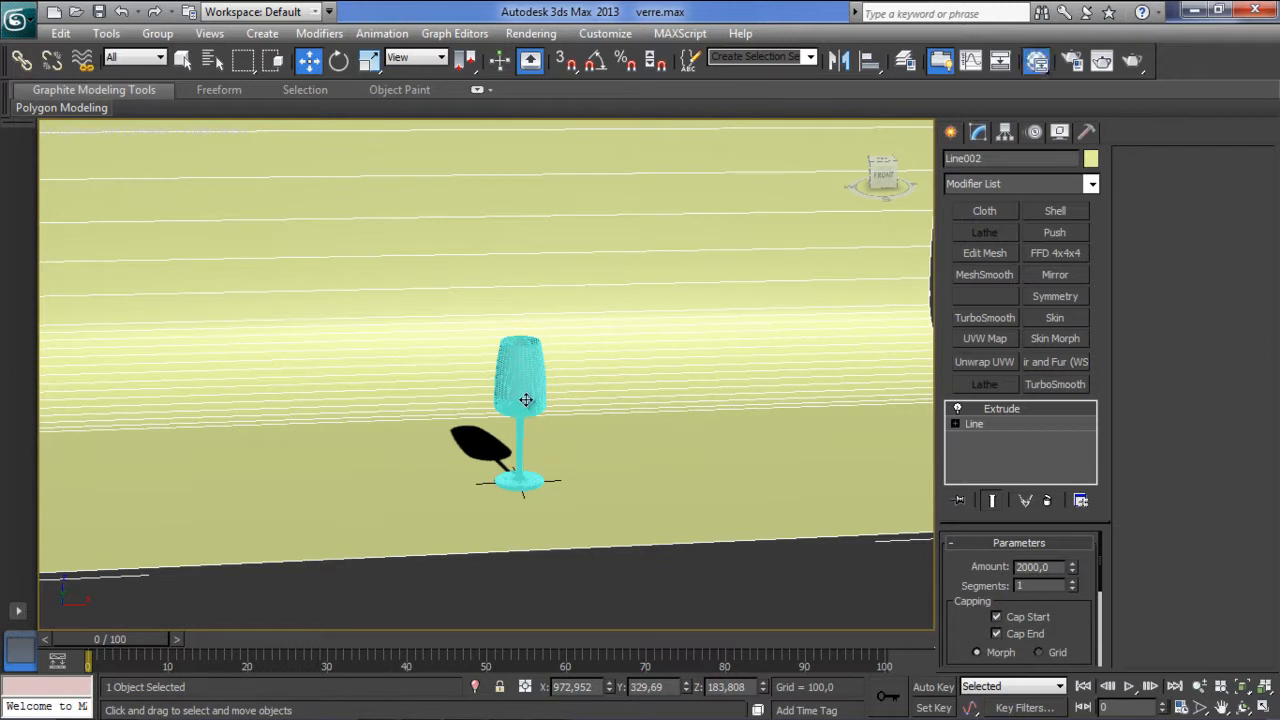
key(m)
drag(745, 129, 632, 133)
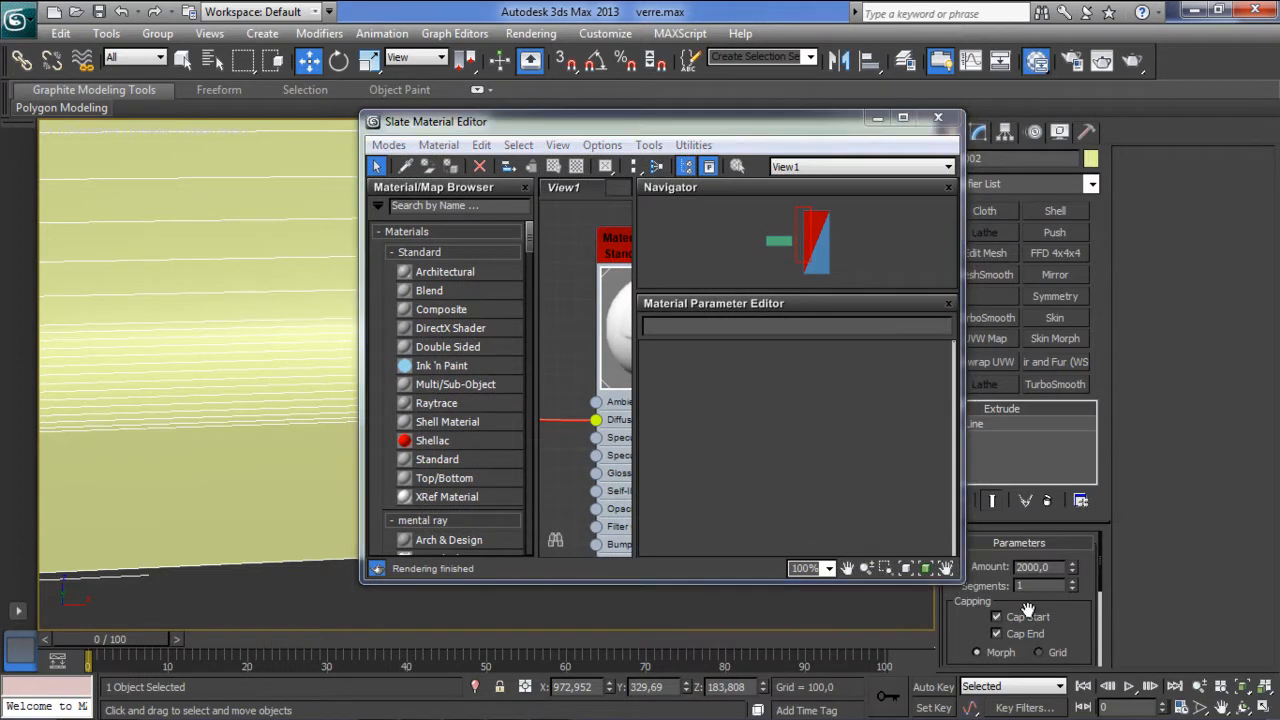
drag(958, 578, 1183, 636)
scroll(679, 421, down, 2)
scroll(671, 327, down, 4)
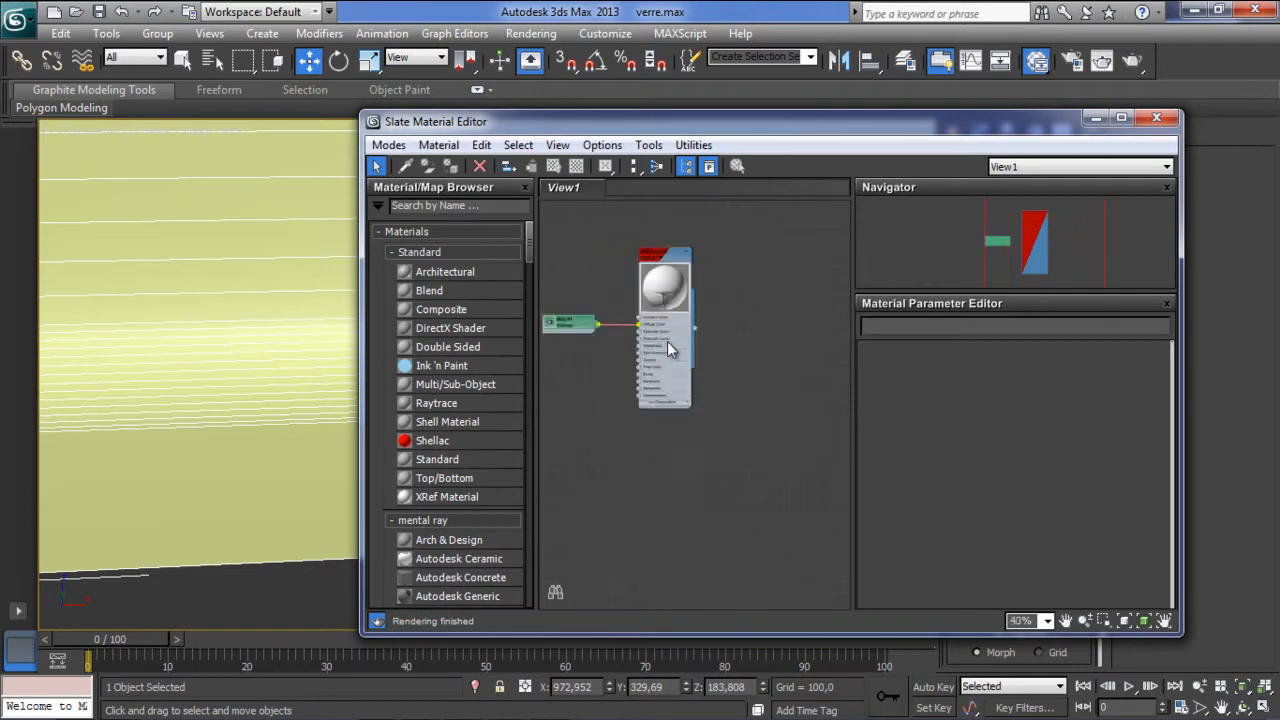
scroll(651, 294, up, 2)
scroll(651, 294, down, 1)
middle_drag(651, 274, 692, 322)
scroll(654, 354, up, 2)
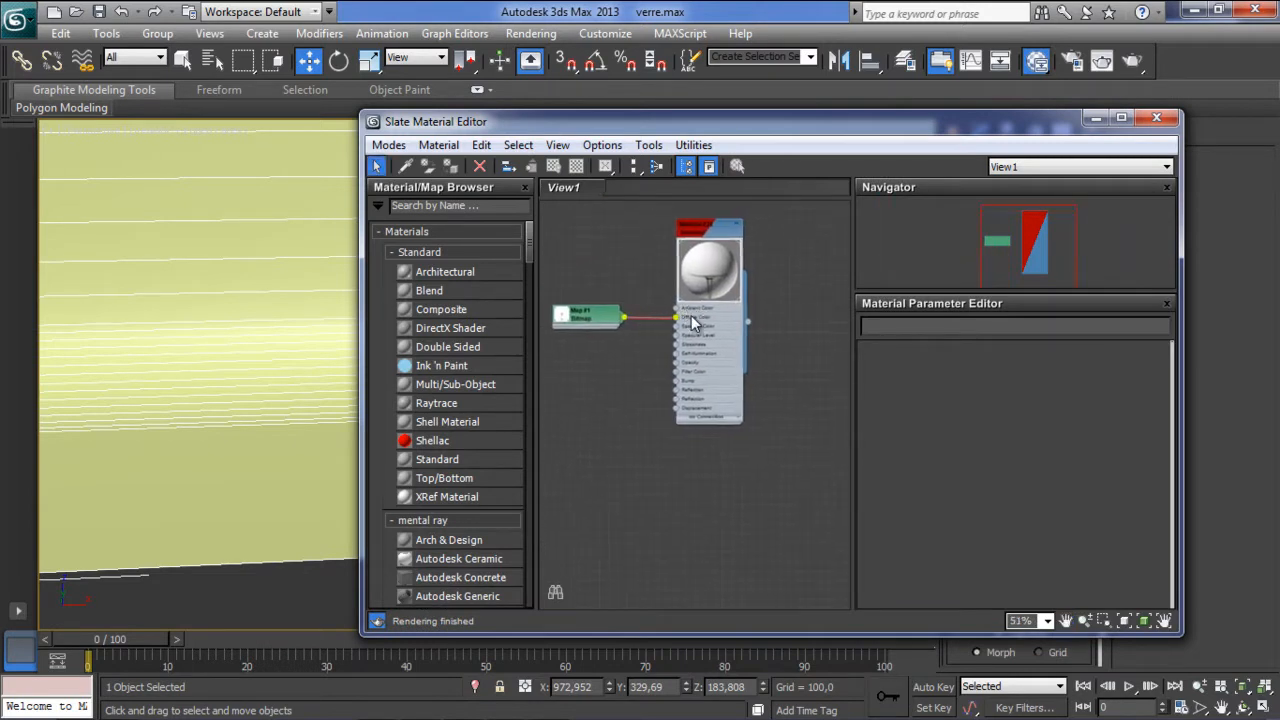
Place a mental ray Arch & Design material node, collapsed, below the existing Standard material and open its parameters.
click(450, 271)
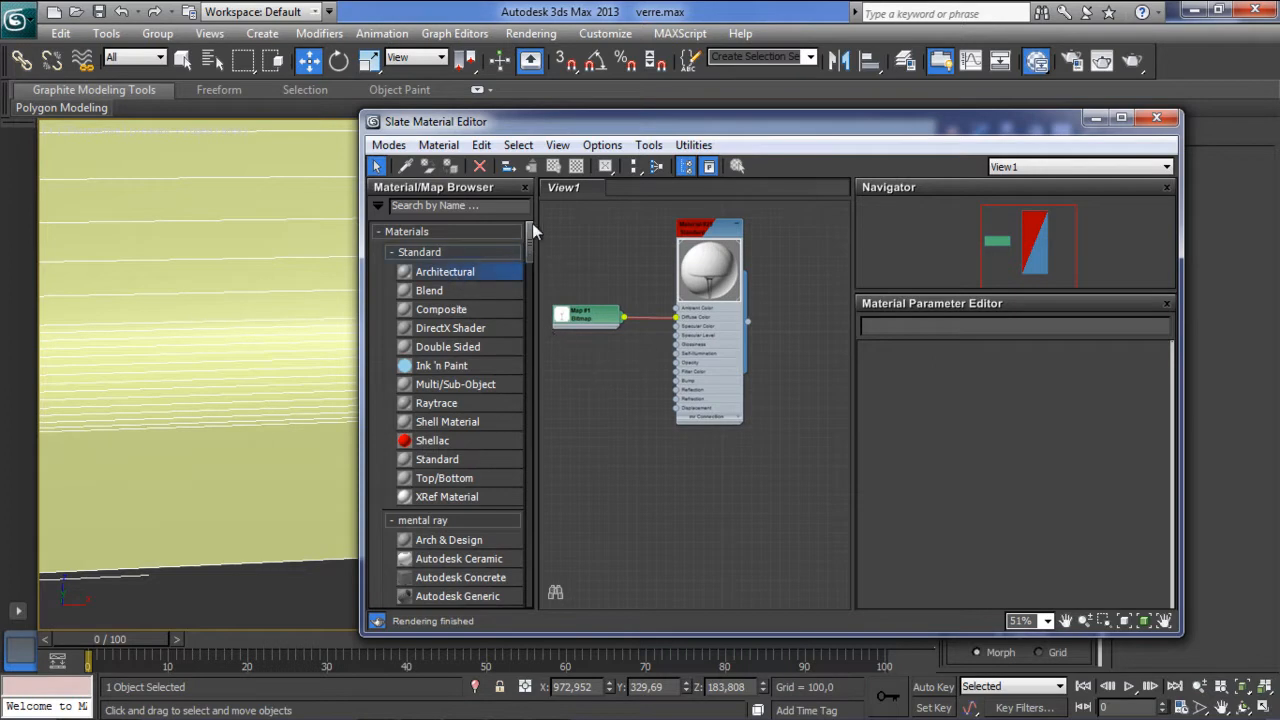
click(476, 541)
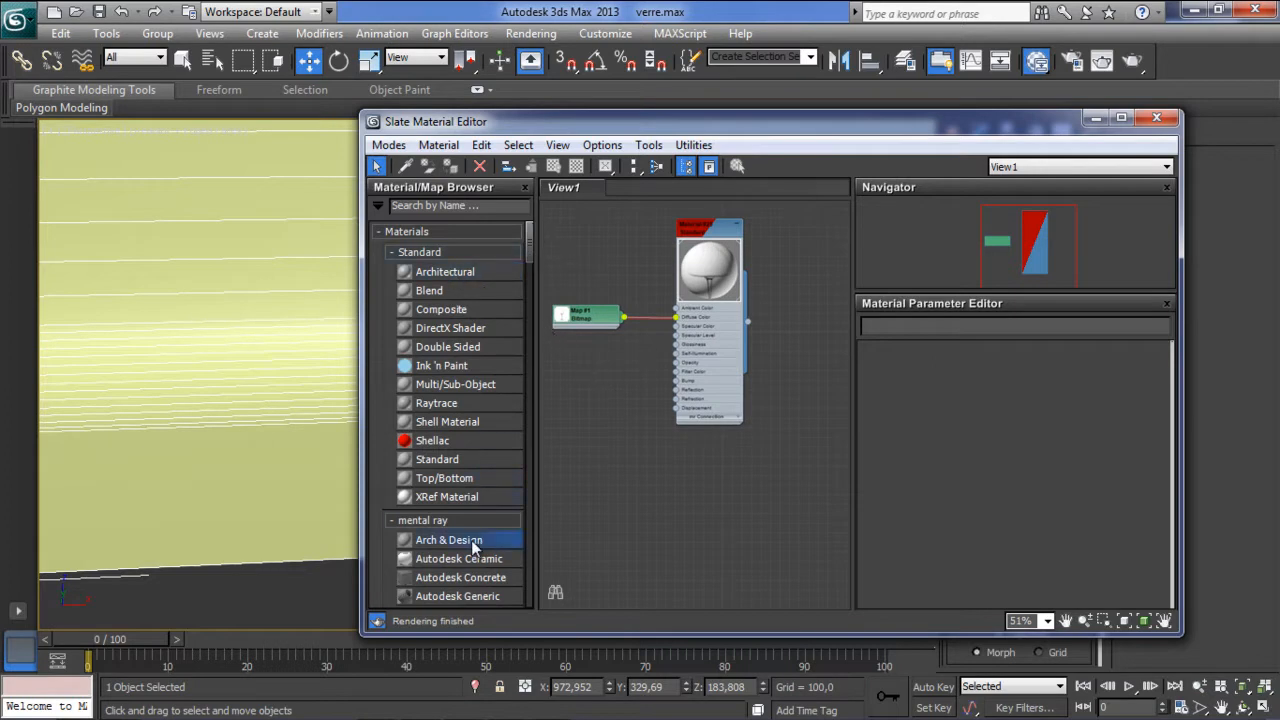
click(398, 252)
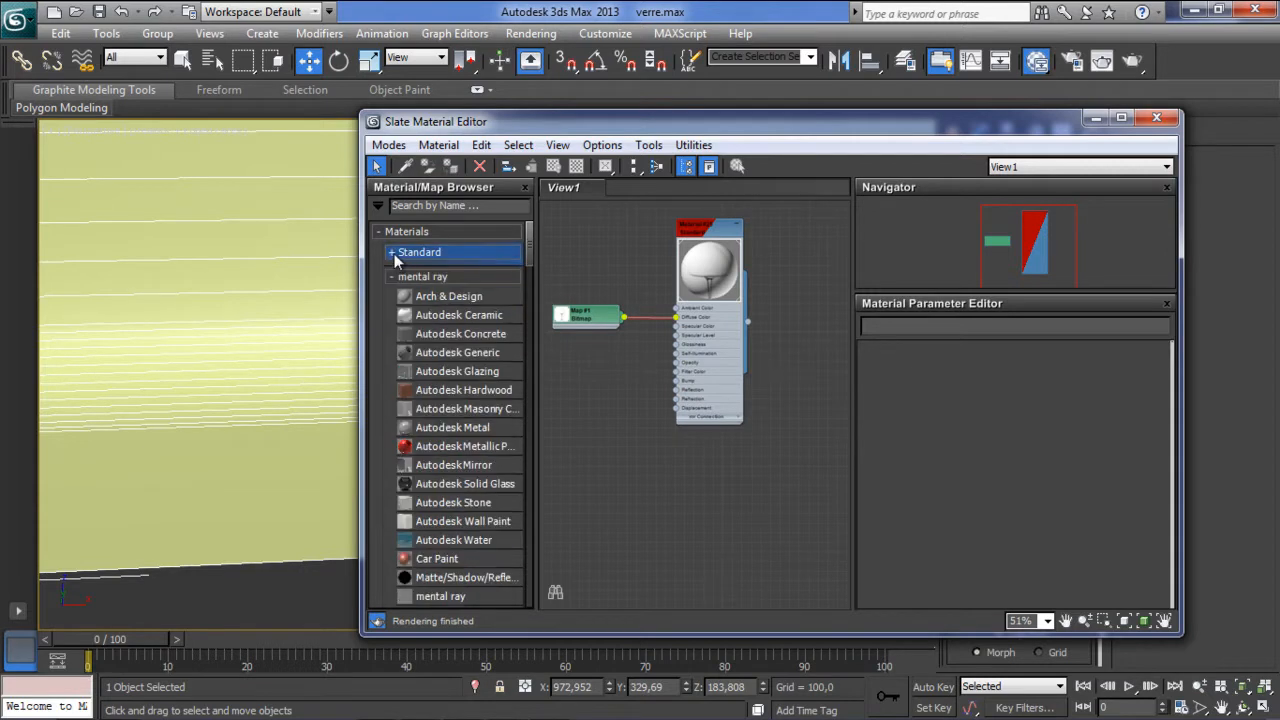
click(448, 299)
drag(472, 318, 735, 570)
middle_drag(710, 504, 662, 378)
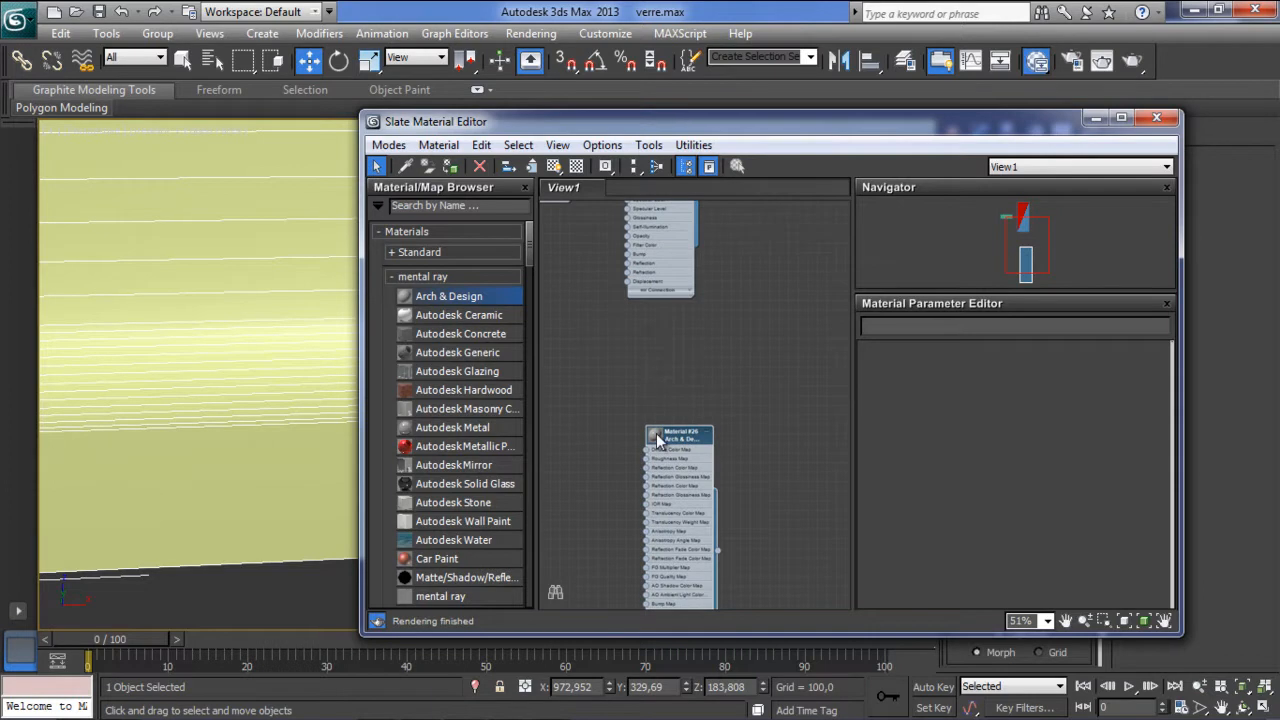
drag(658, 437, 660, 320)
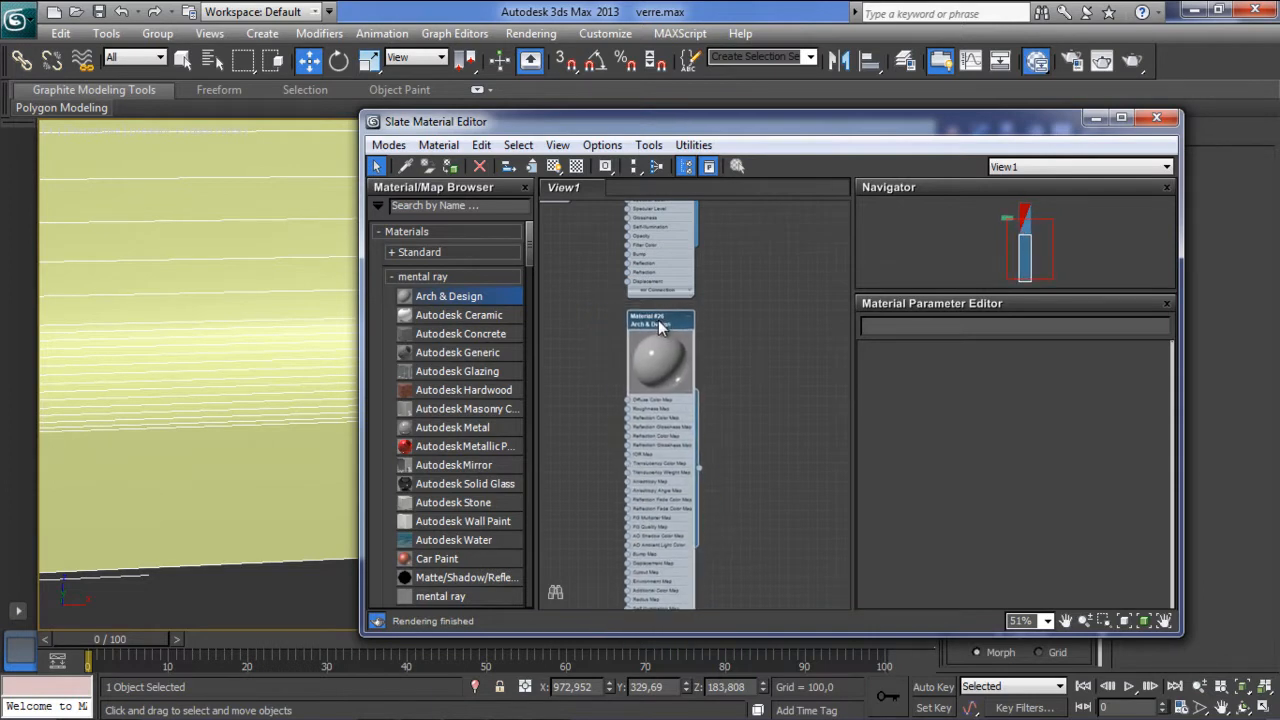
click(692, 318)
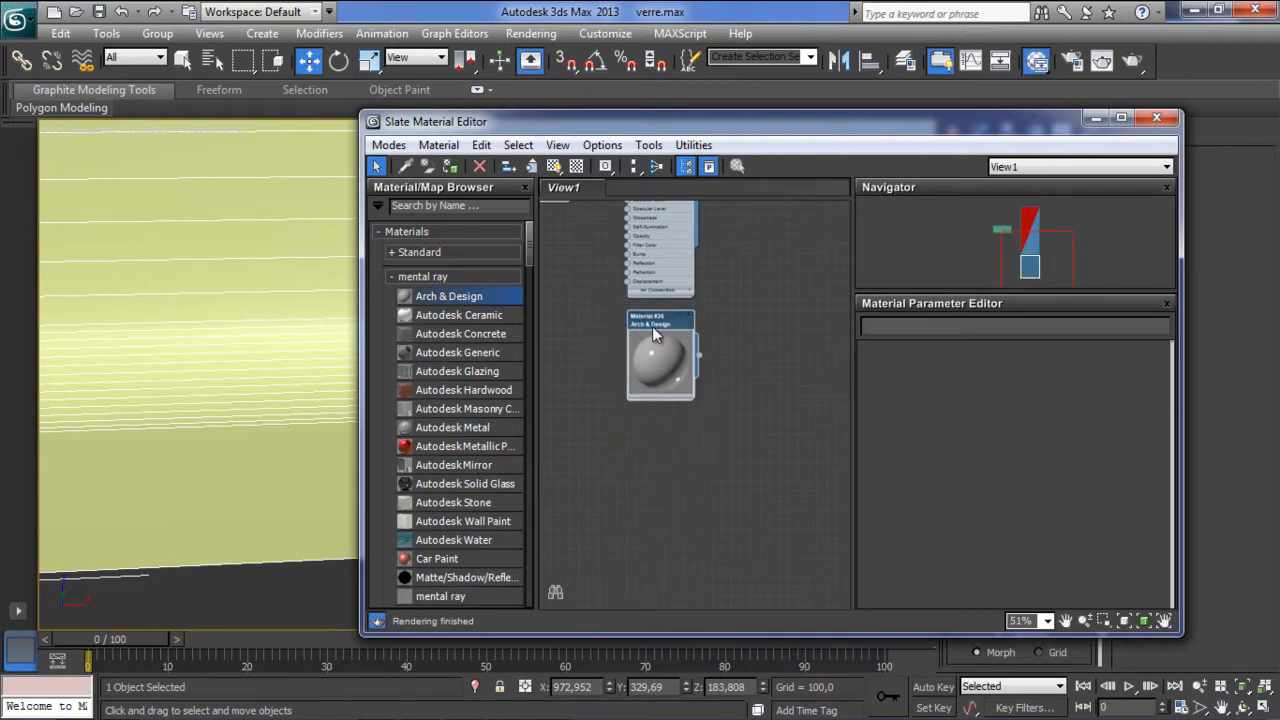
double_click(658, 336)
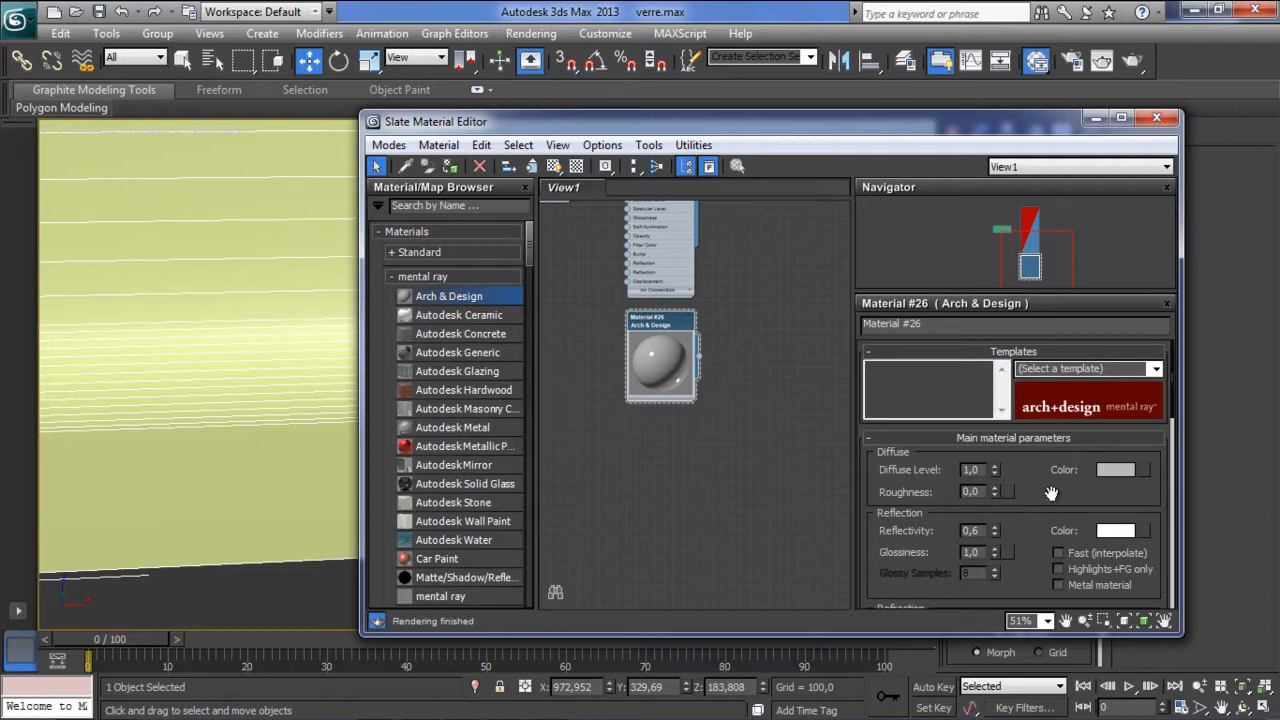
Lighten the Arch & Design material's diffuse colour to near white and assign it to the selected backdrop with shaded viewport display.
click(1115, 469)
drag(550, 193, 549, 244)
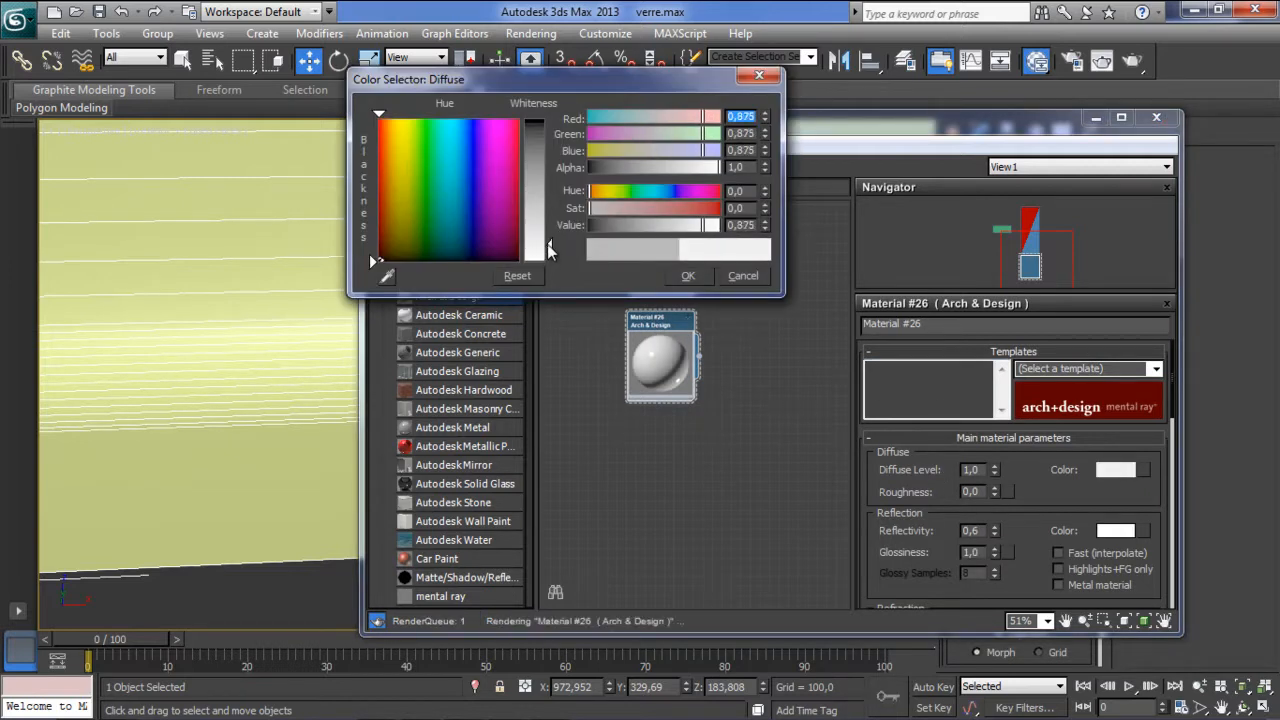
click(690, 277)
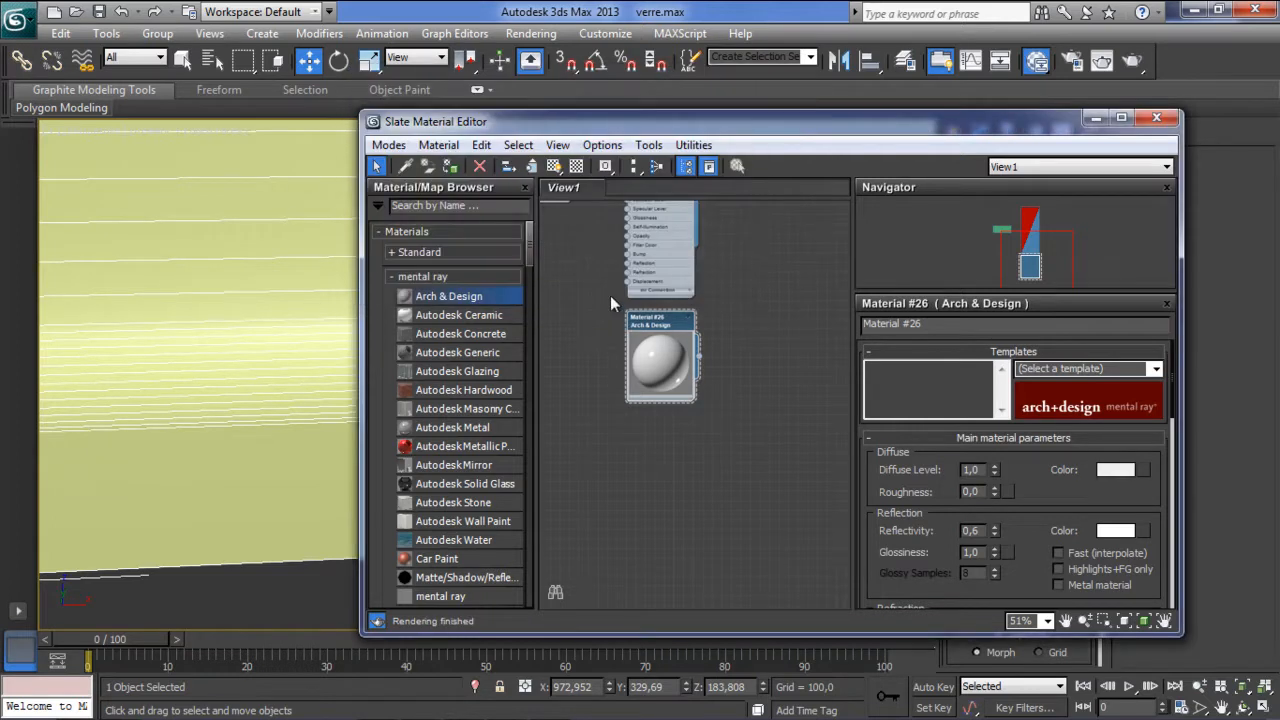
click(554, 166)
click(450, 166)
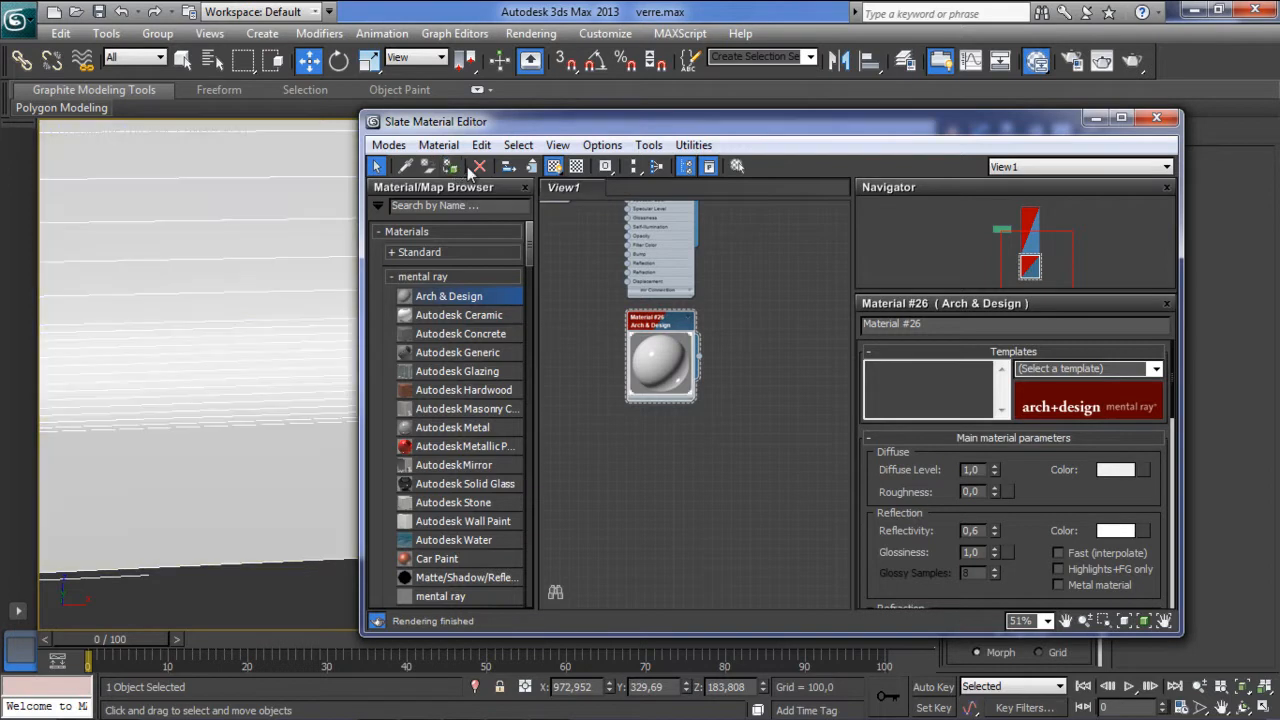
Add an Autodesk Solid Glass material below the Arch & Design node, enlarge its preview and open its parameters.
drag(638, 127, 765, 175)
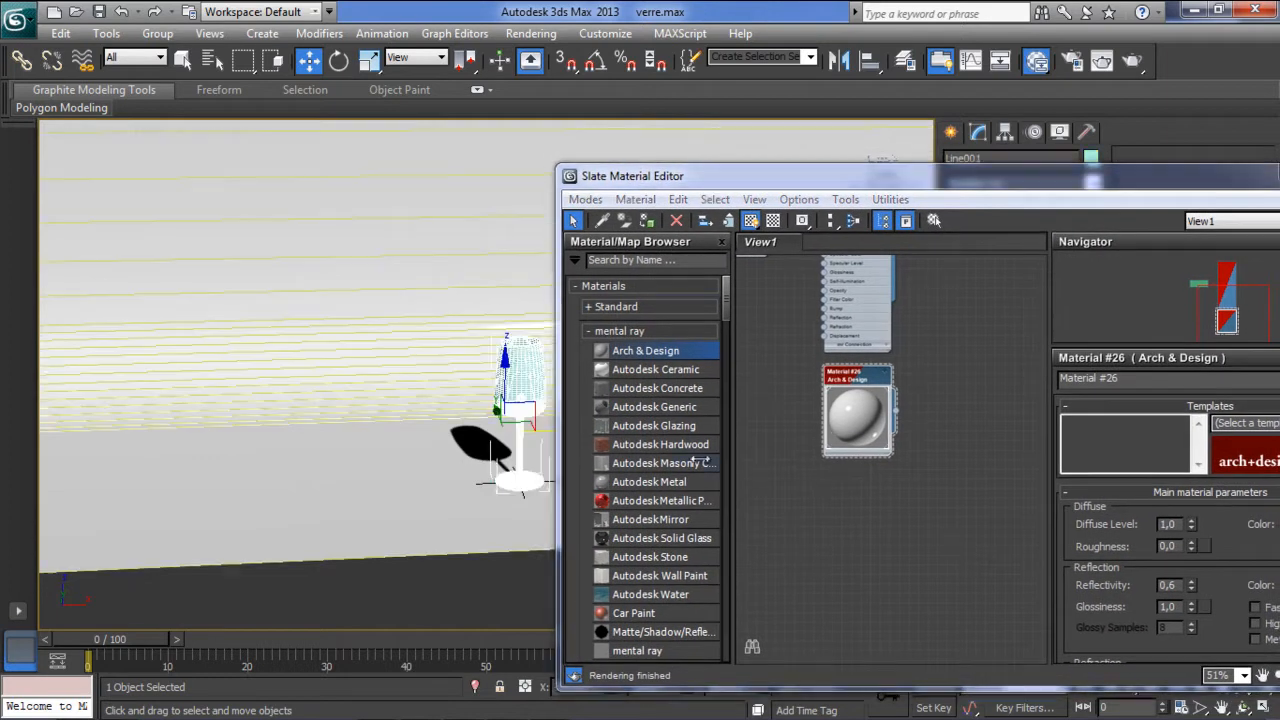
middle_drag(850, 503, 811, 474)
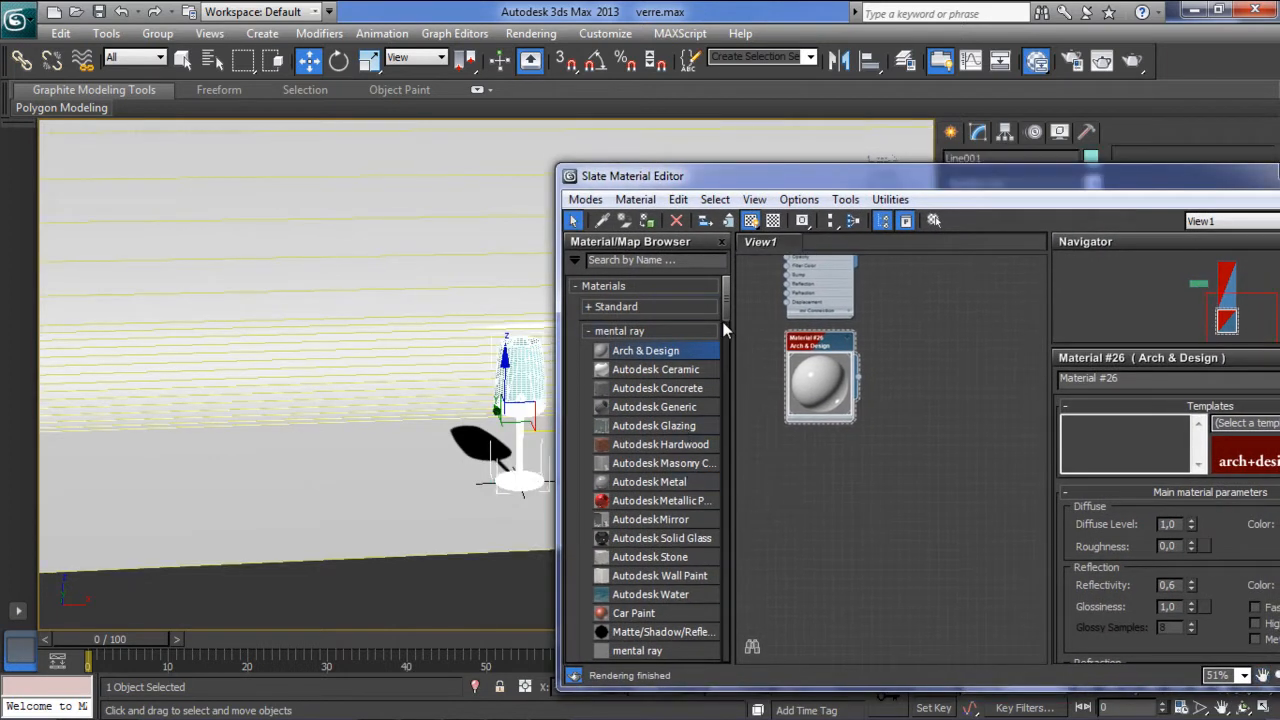
drag(729, 313, 724, 341)
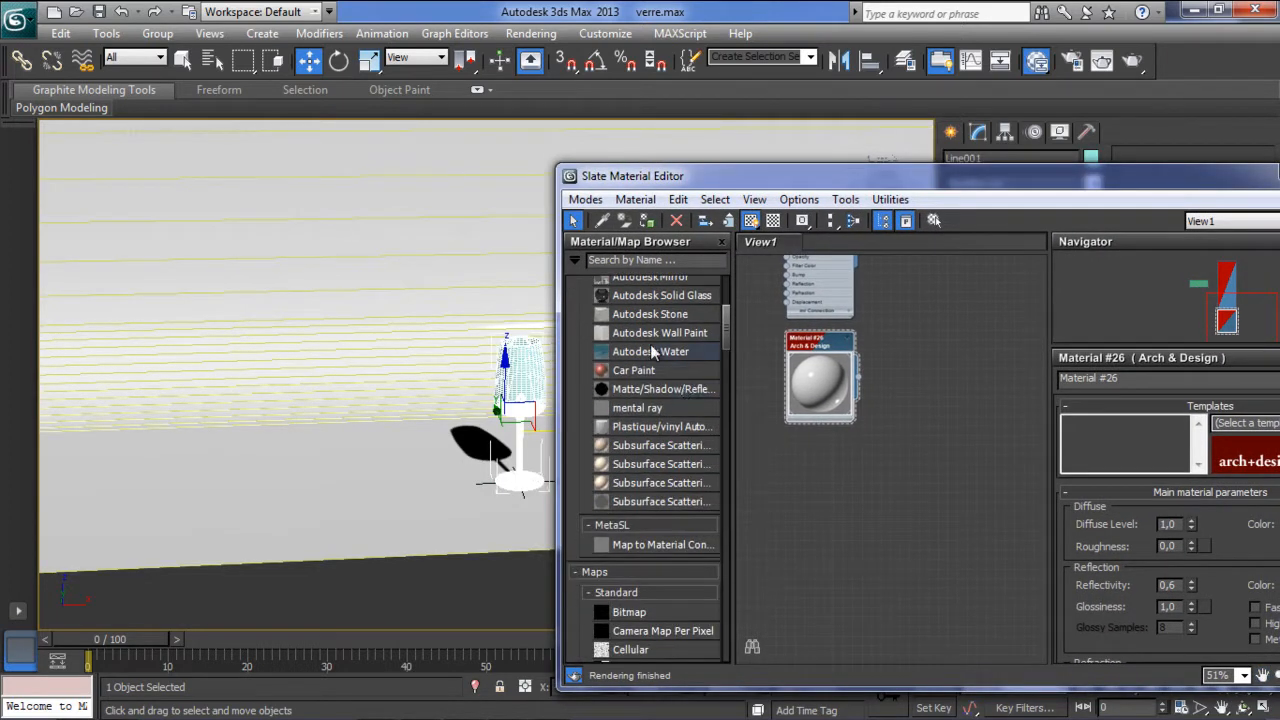
click(665, 297)
drag(665, 300, 880, 455)
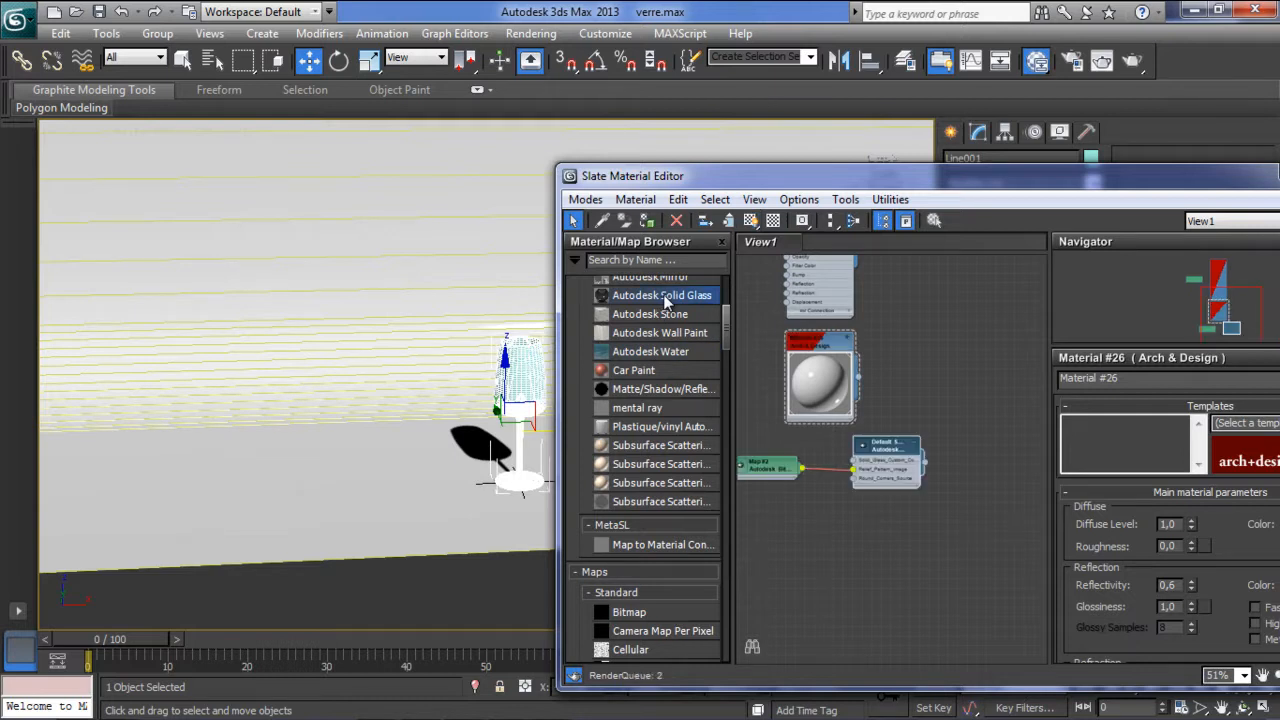
double_click(878, 452)
mouse_move(878, 452)
mouse_down()
mouse_move(846, 452)
mouse_move(862, 452)
mouse_up()
double_click(856, 452)
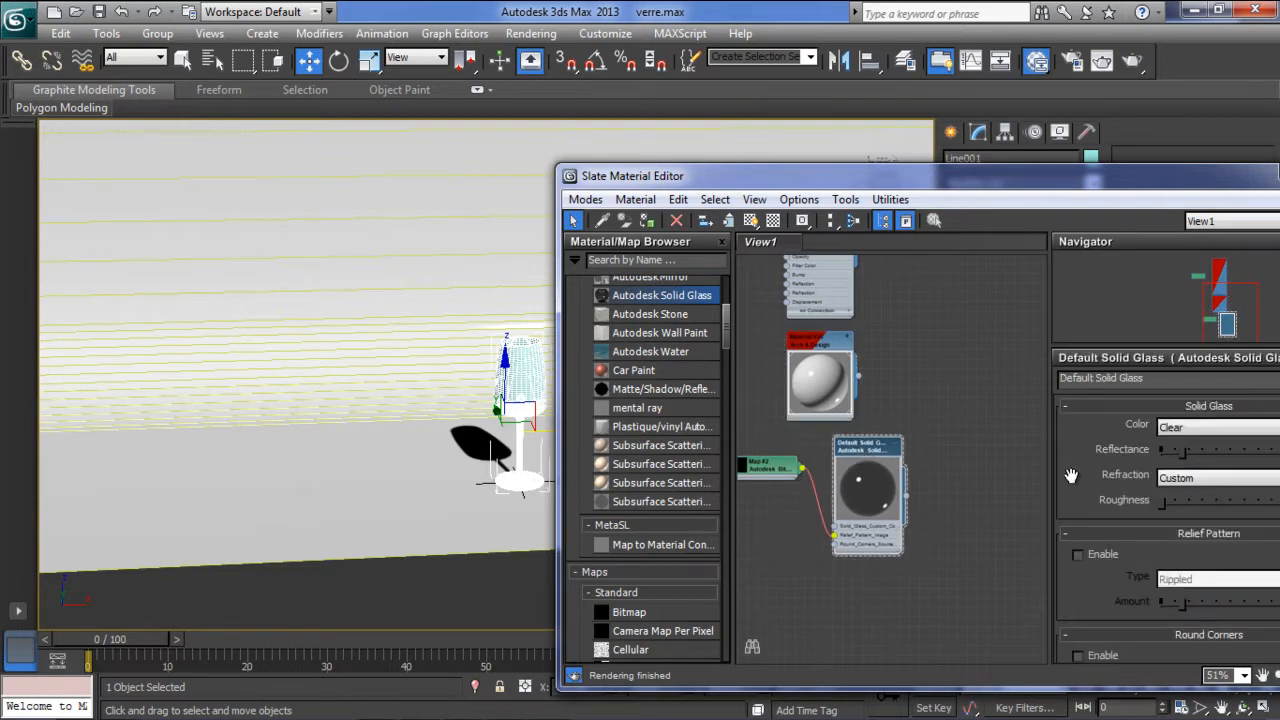
Set the Solid Glass refraction to Air and line up its node directly beneath the Arch & Design node.
drag(1074, 179, 870, 161)
click(992, 410)
click(990, 411)
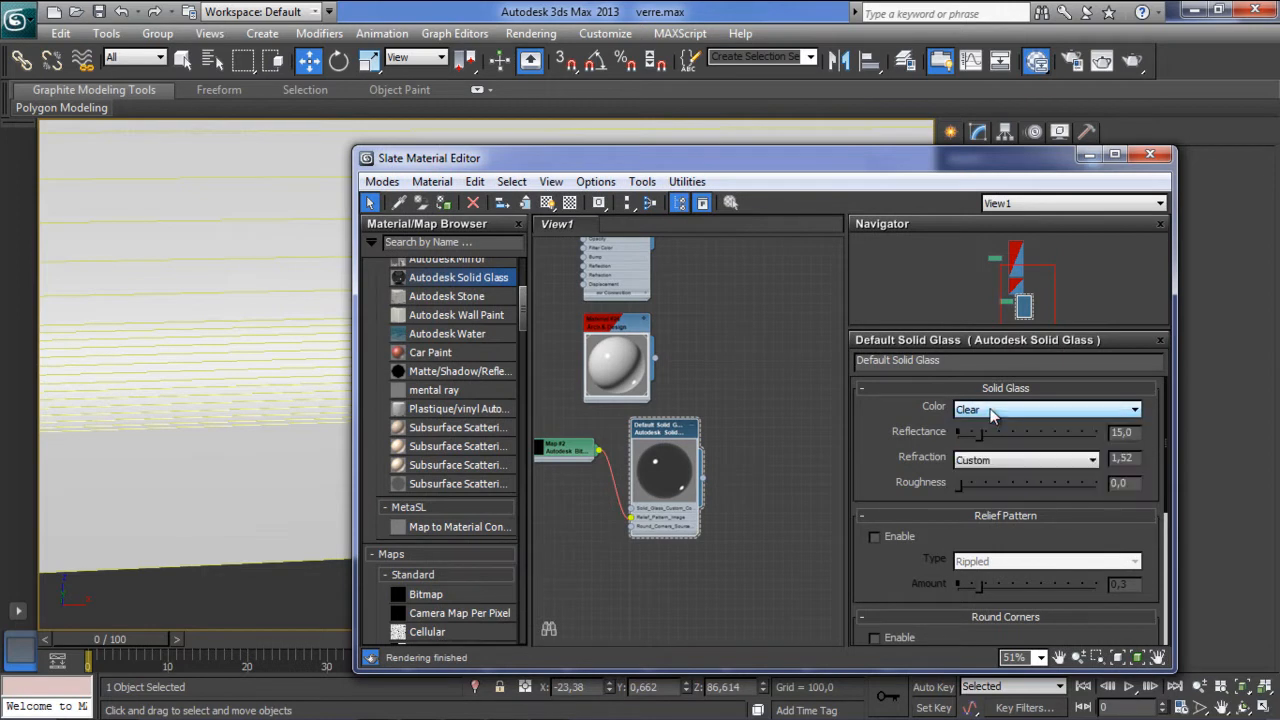
click(988, 459)
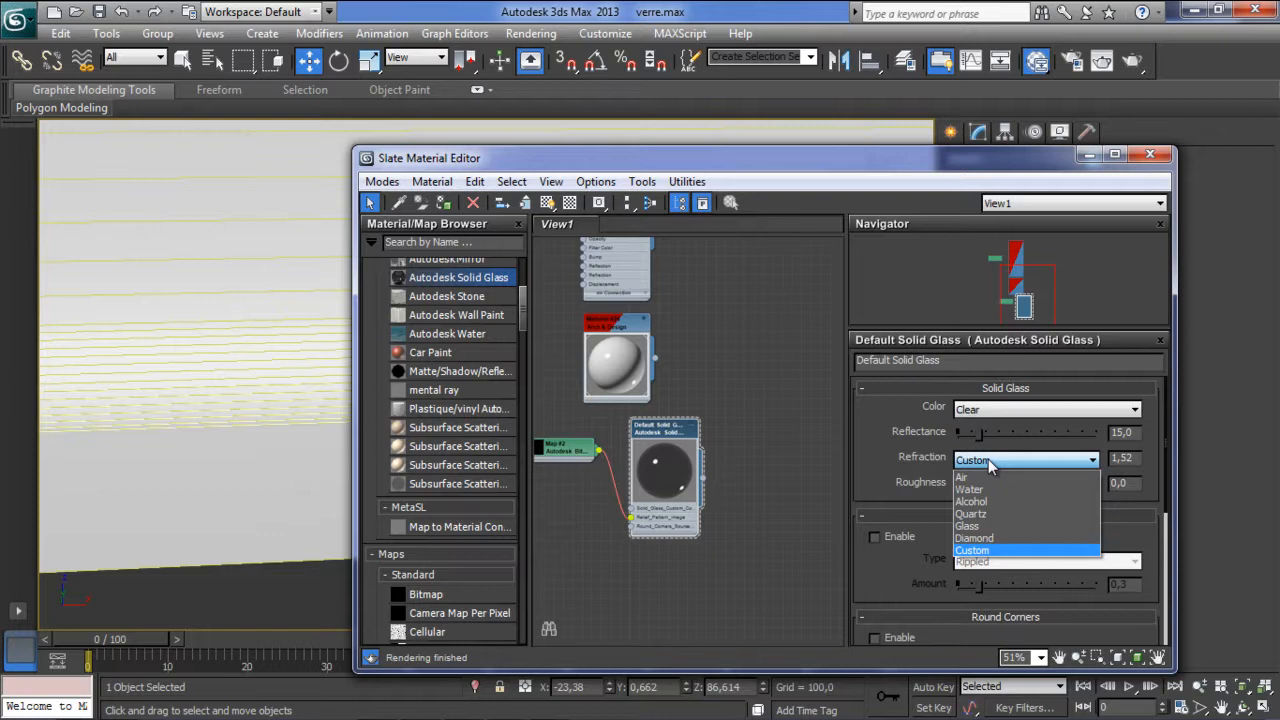
click(985, 523)
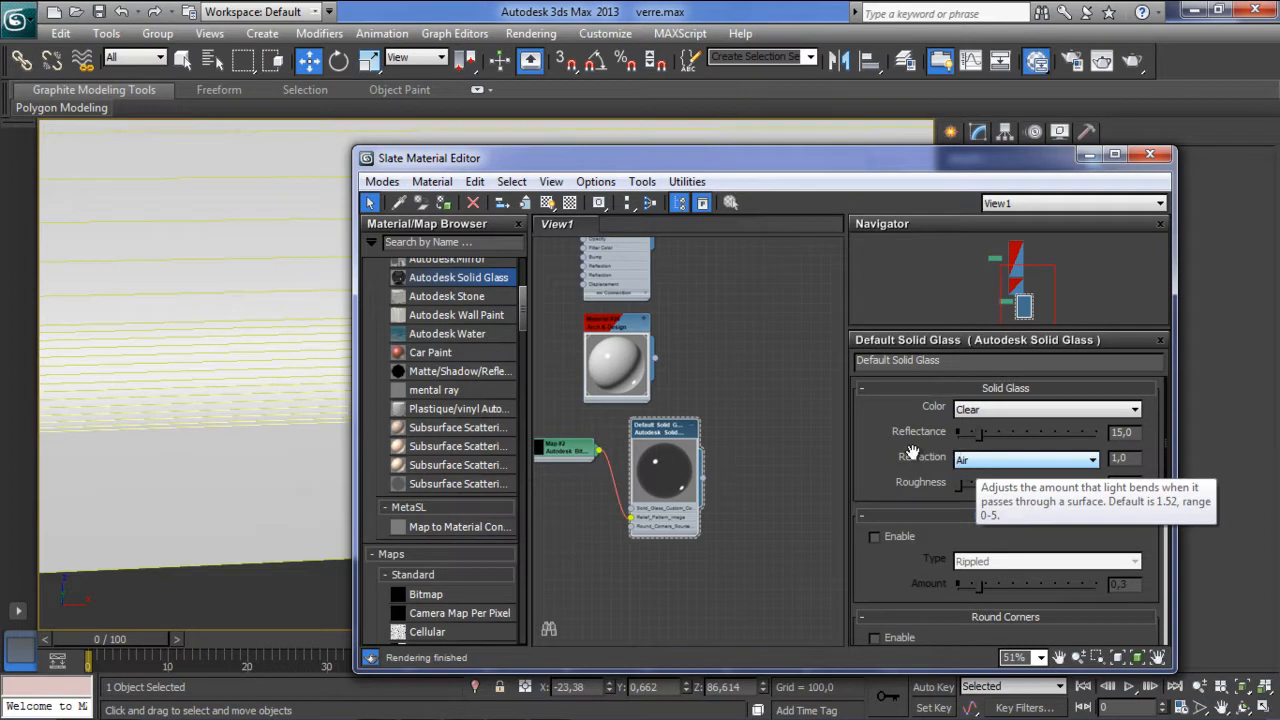
middle_drag(648, 442, 748, 395)
drag(676, 402, 609, 419)
drag(739, 388, 691, 380)
Assign the Solid Glass material to the selected wine glass with shaded viewport display, and close the Slate Material Editor.
drag(740, 172, 1028, 179)
click(835, 209)
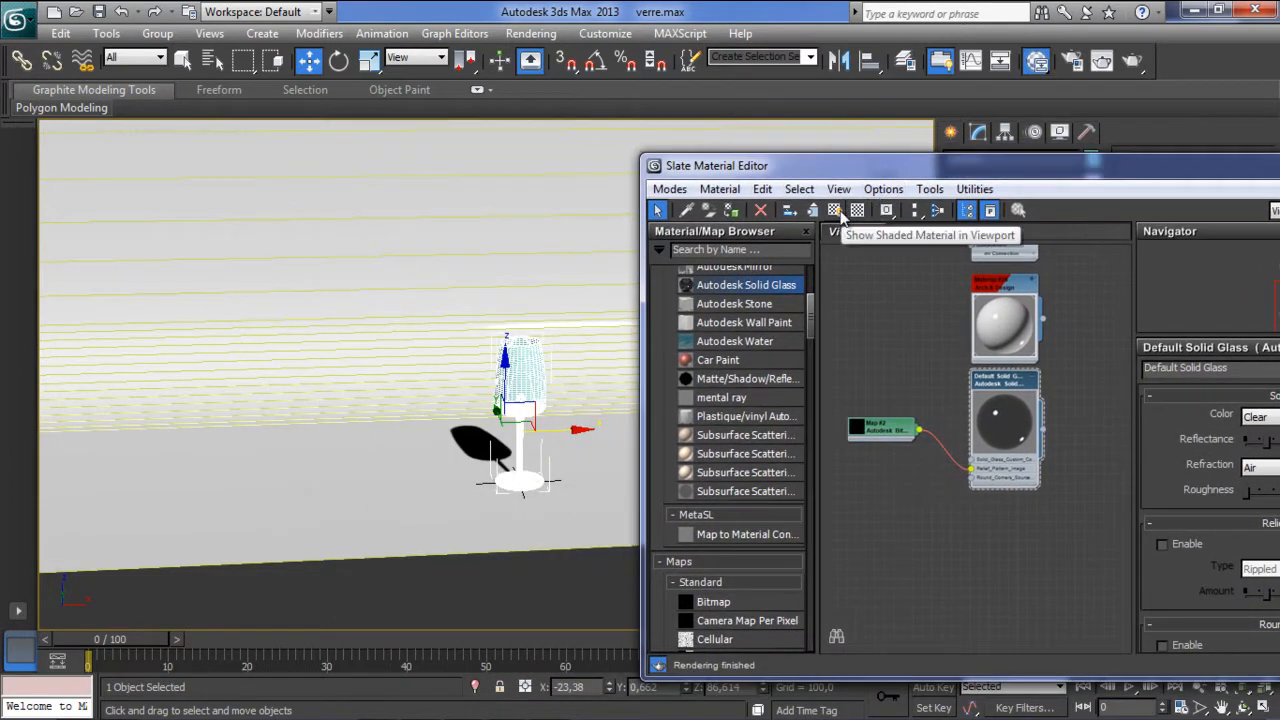
click(733, 211)
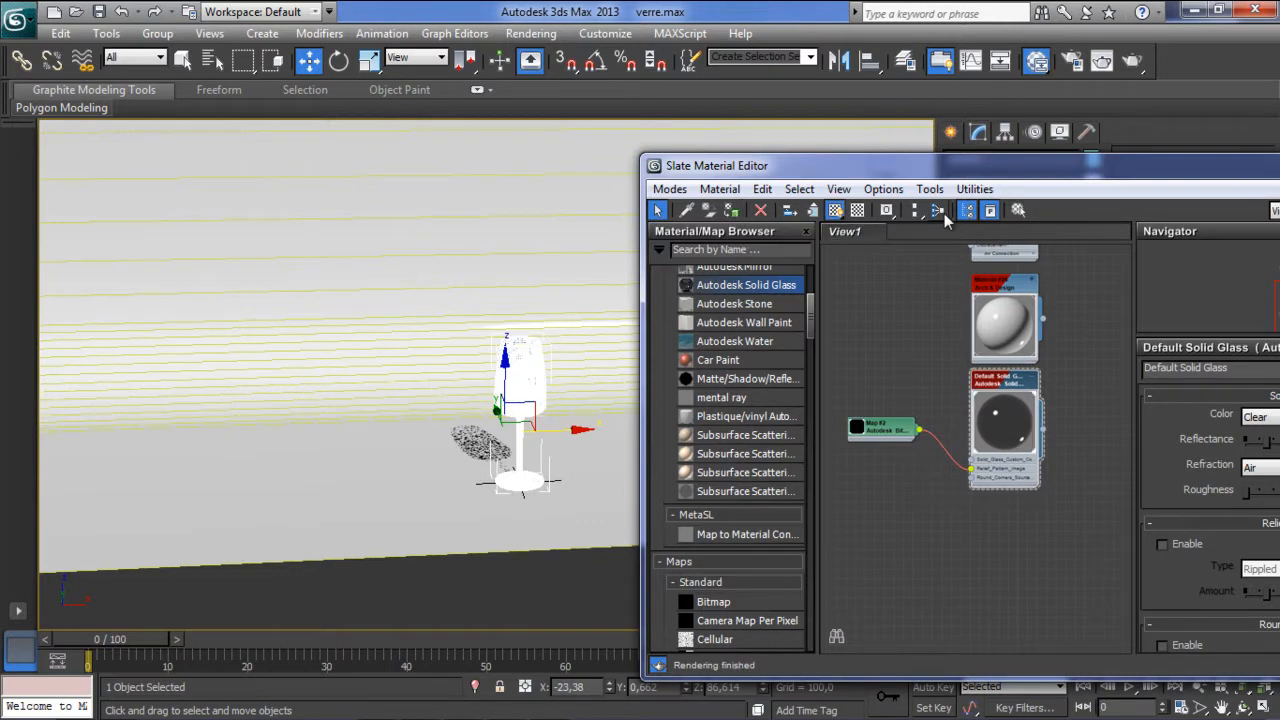
drag(1012, 172, 742, 179)
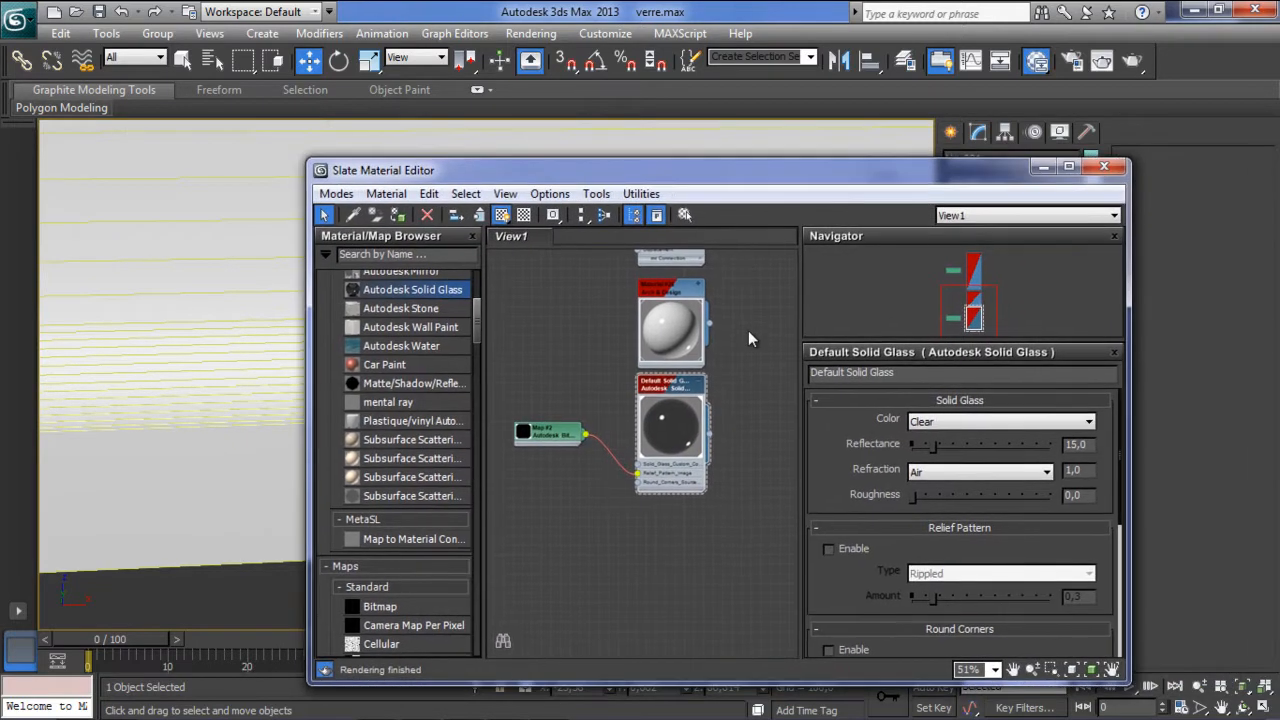
middle_drag(731, 365, 736, 300)
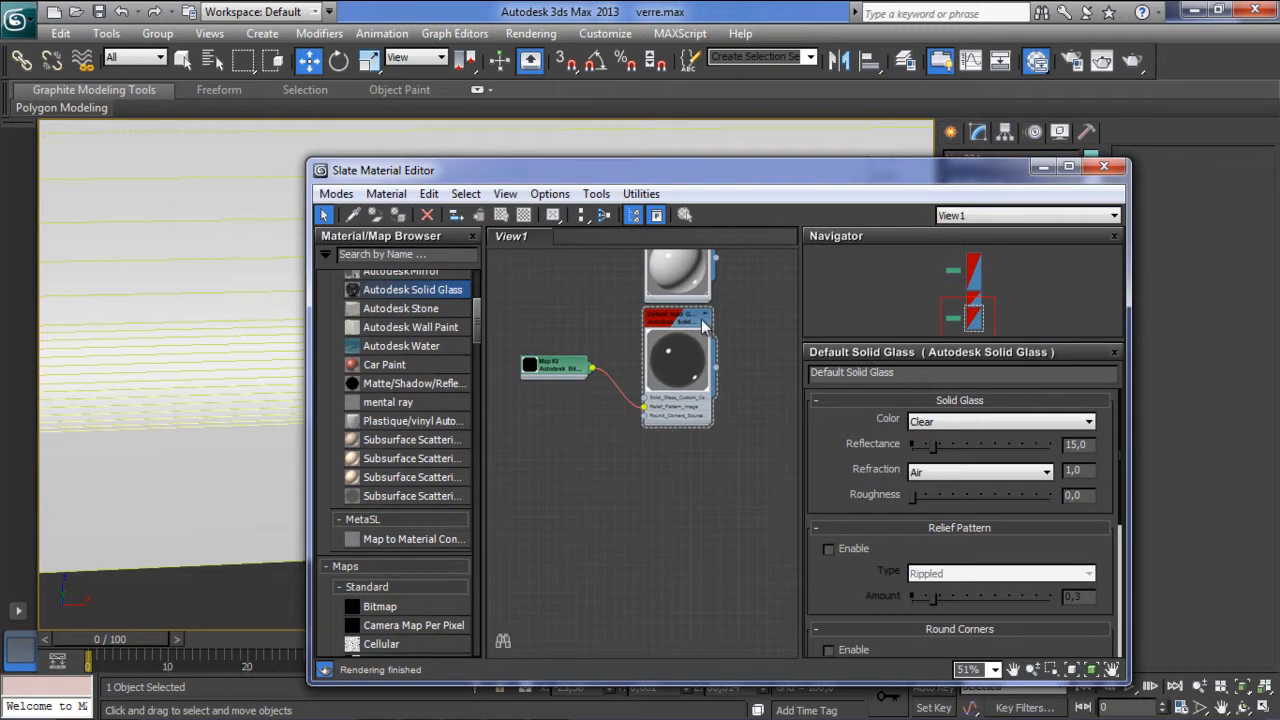
drag(728, 183, 725, 267)
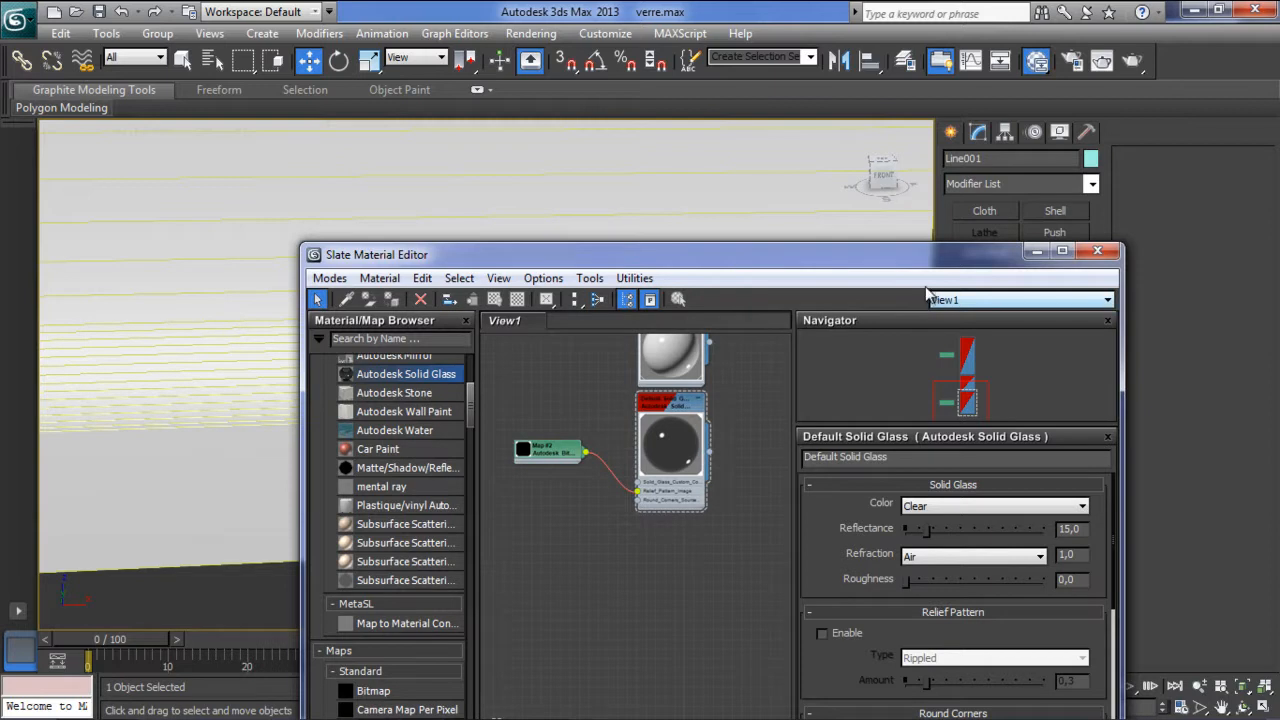
click(1097, 250)
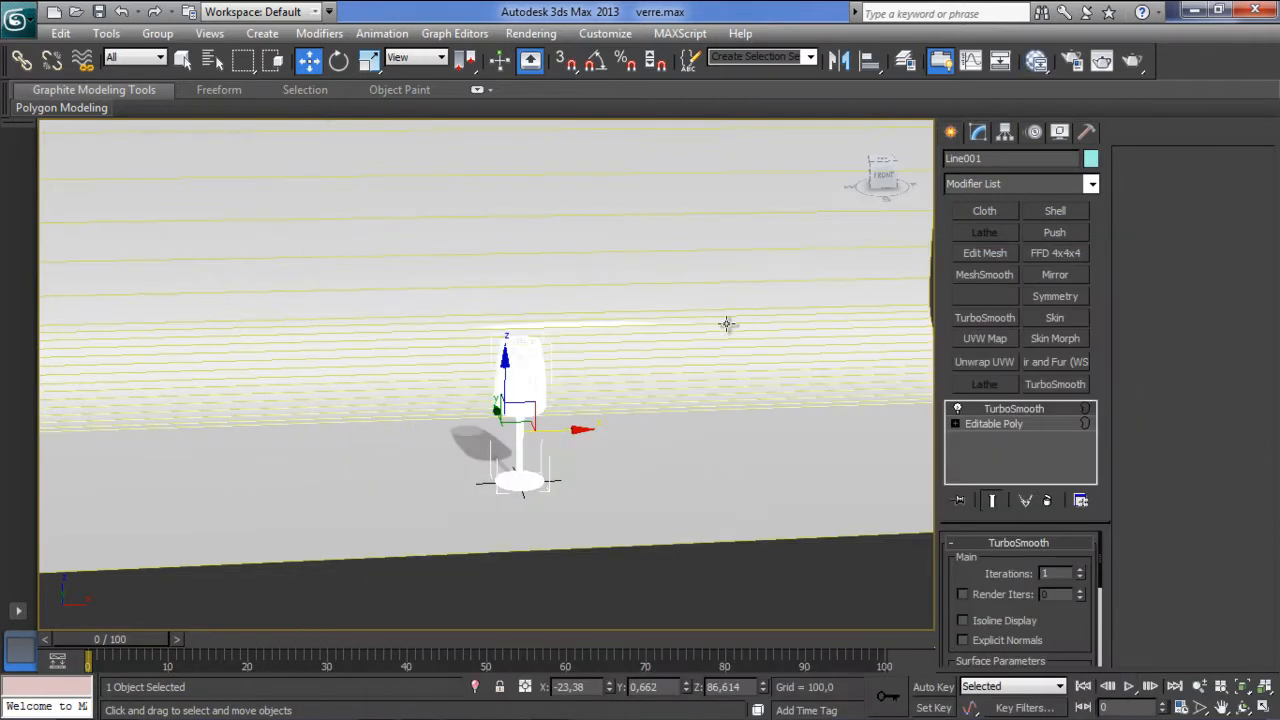
Create a standard Skylight in the Top view on the backdrop floor, at about X 482, Y -115.
scroll(640, 325, up, 3)
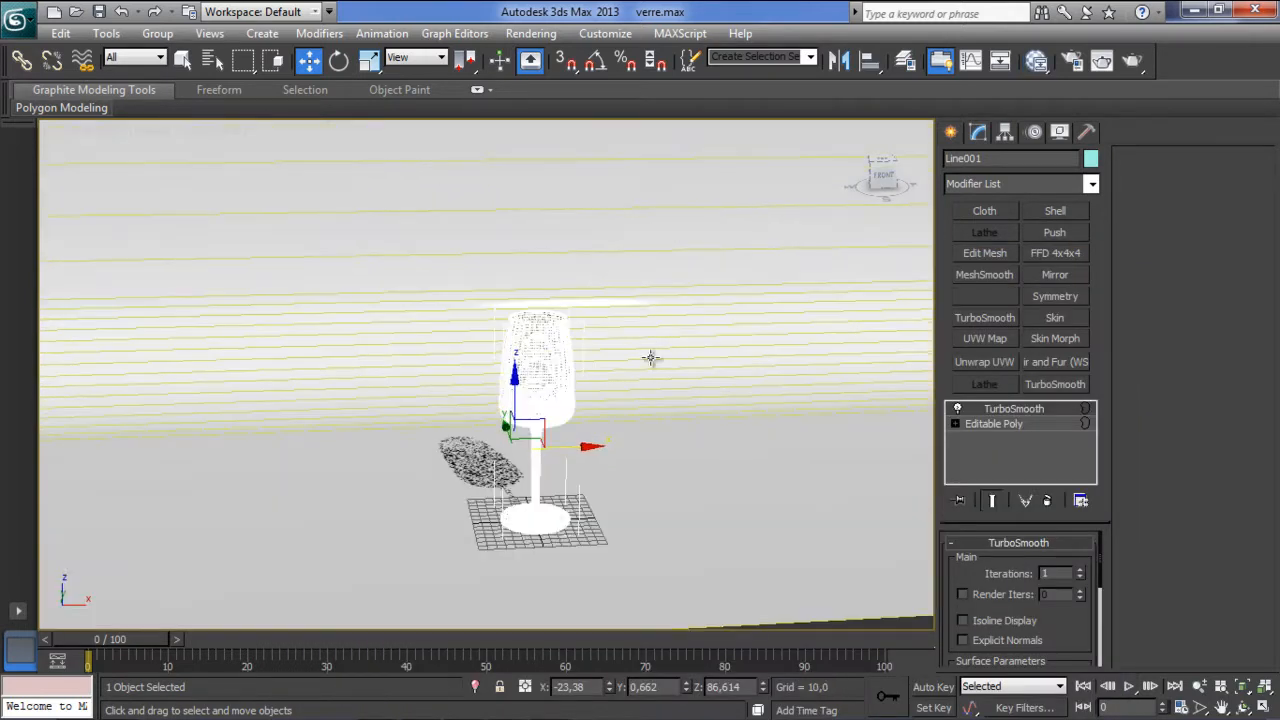
middle_drag(614, 374, 606, 372)
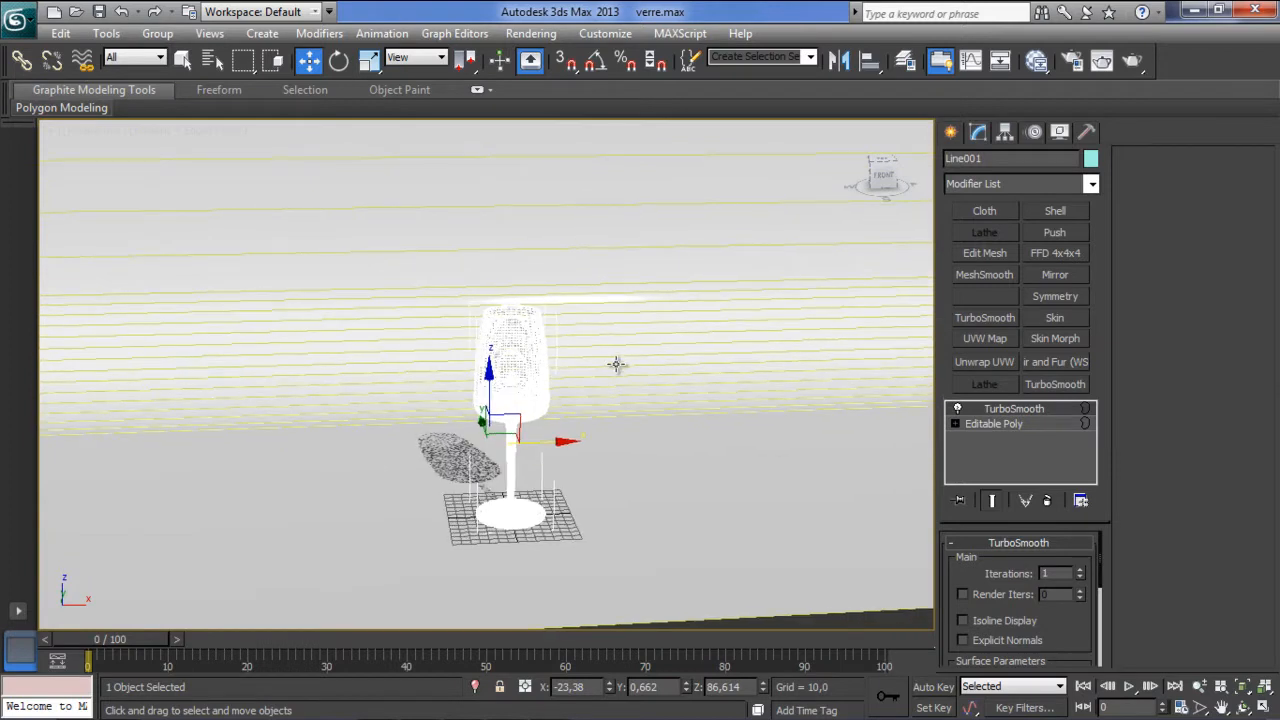
key(t)
scroll(602, 372, down, 5)
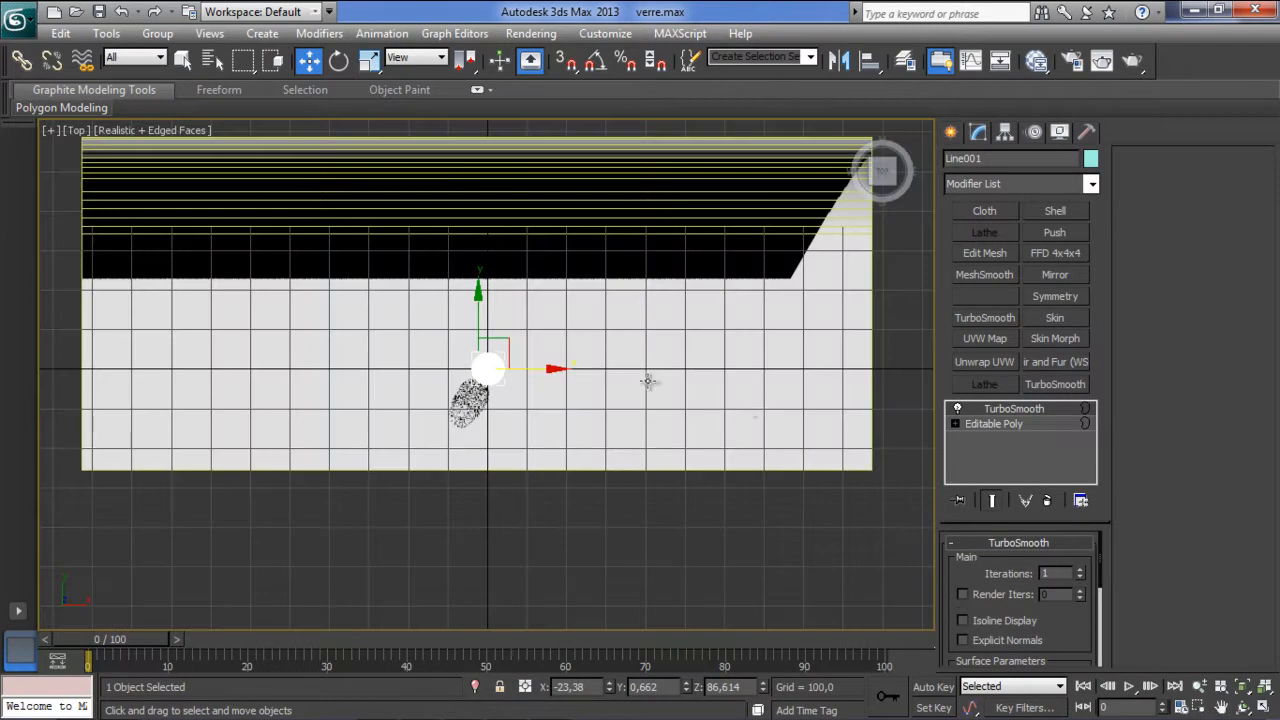
click(734, 561)
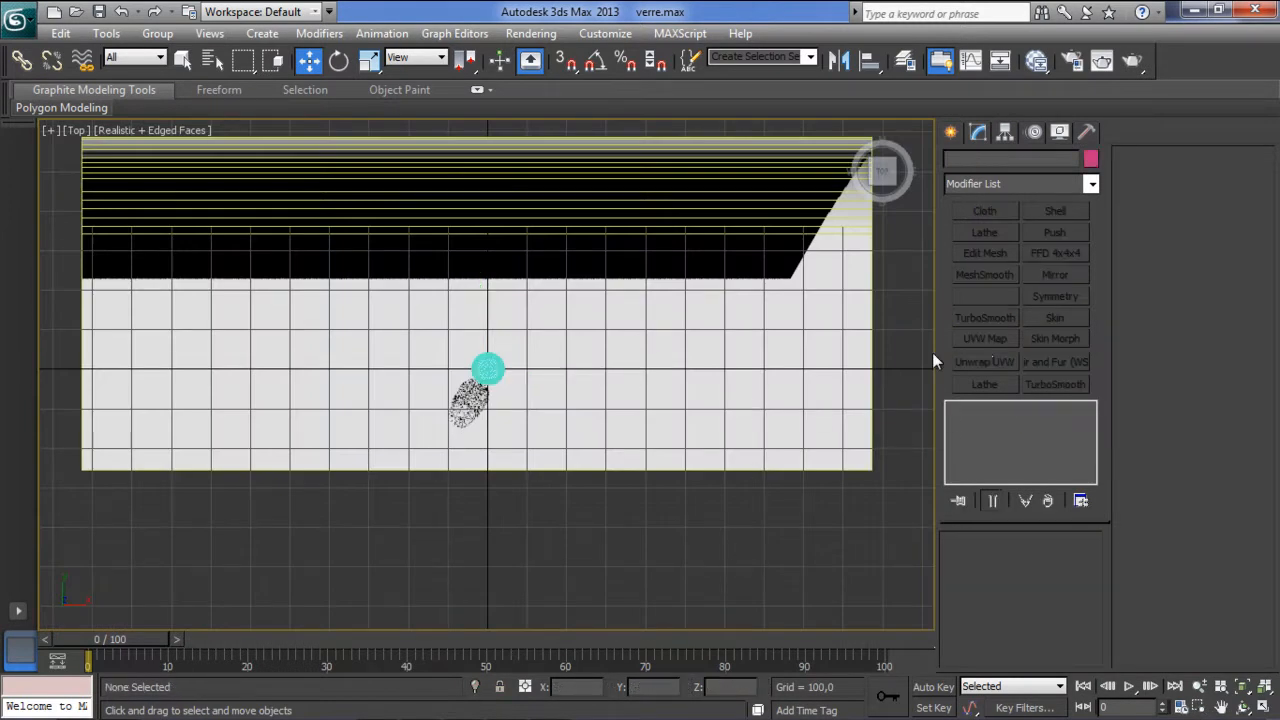
click(955, 132)
click(1002, 163)
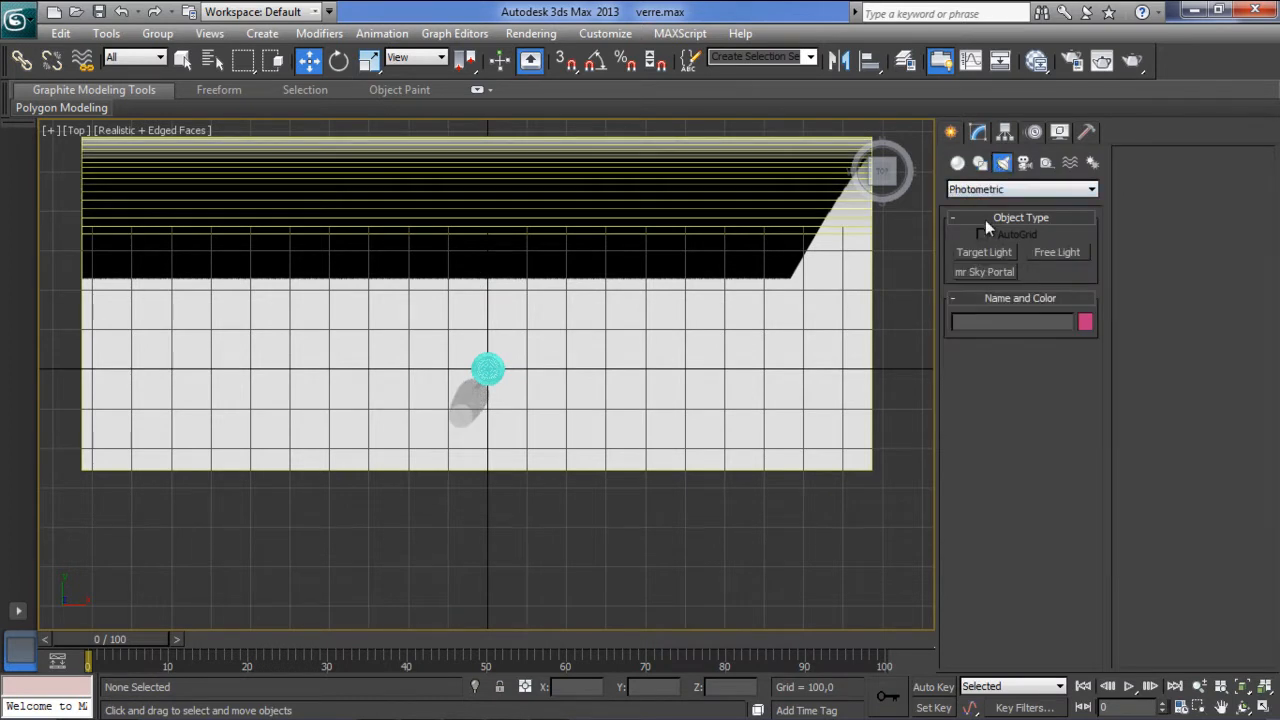
click(1002, 189)
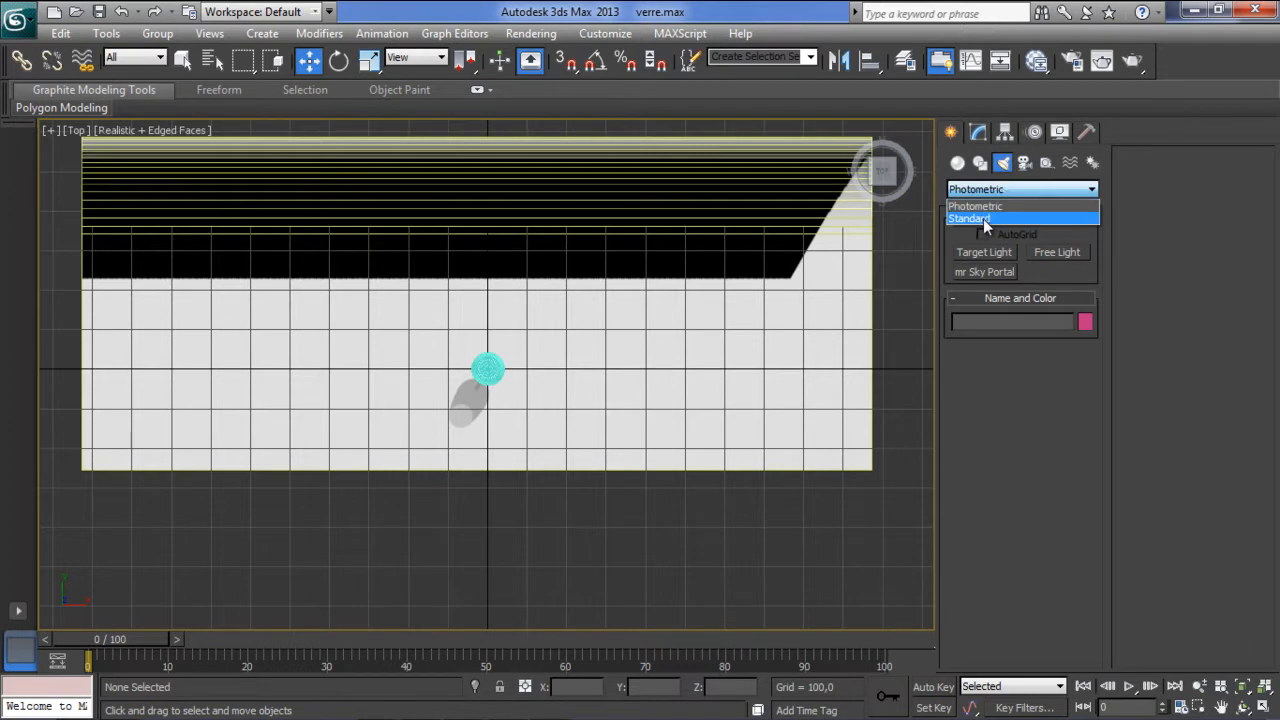
click(982, 219)
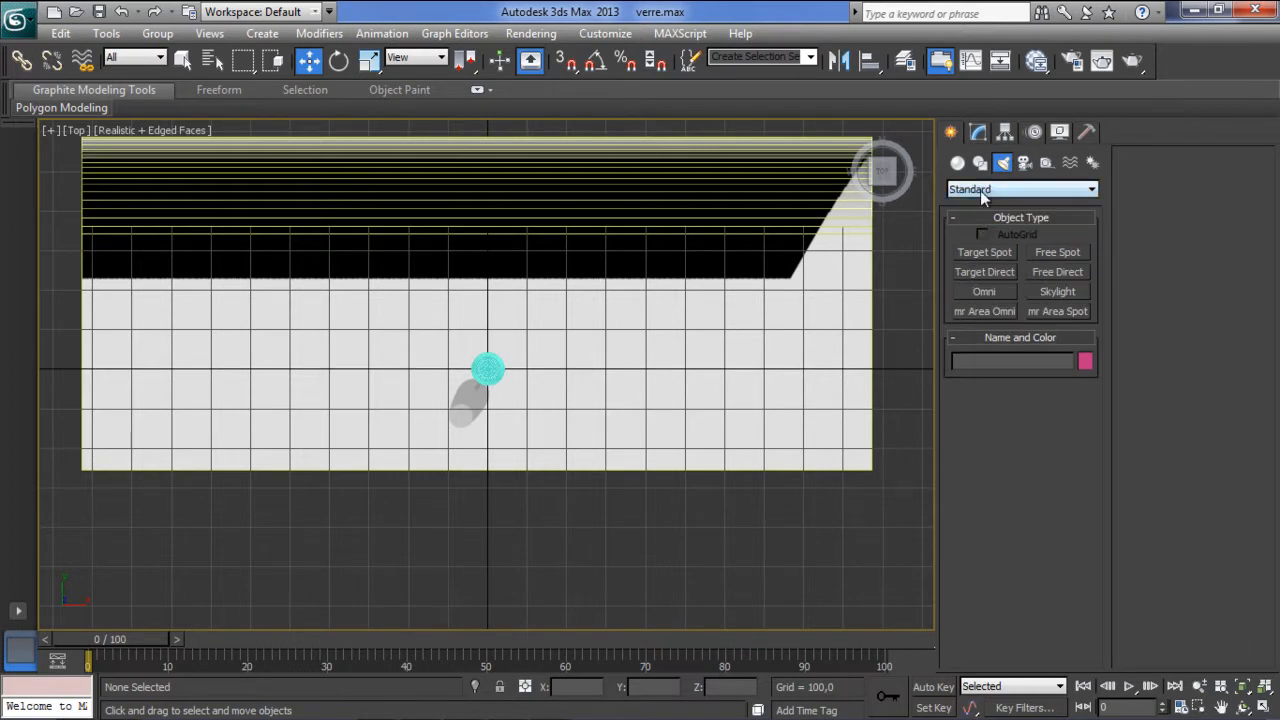
click(1057, 292)
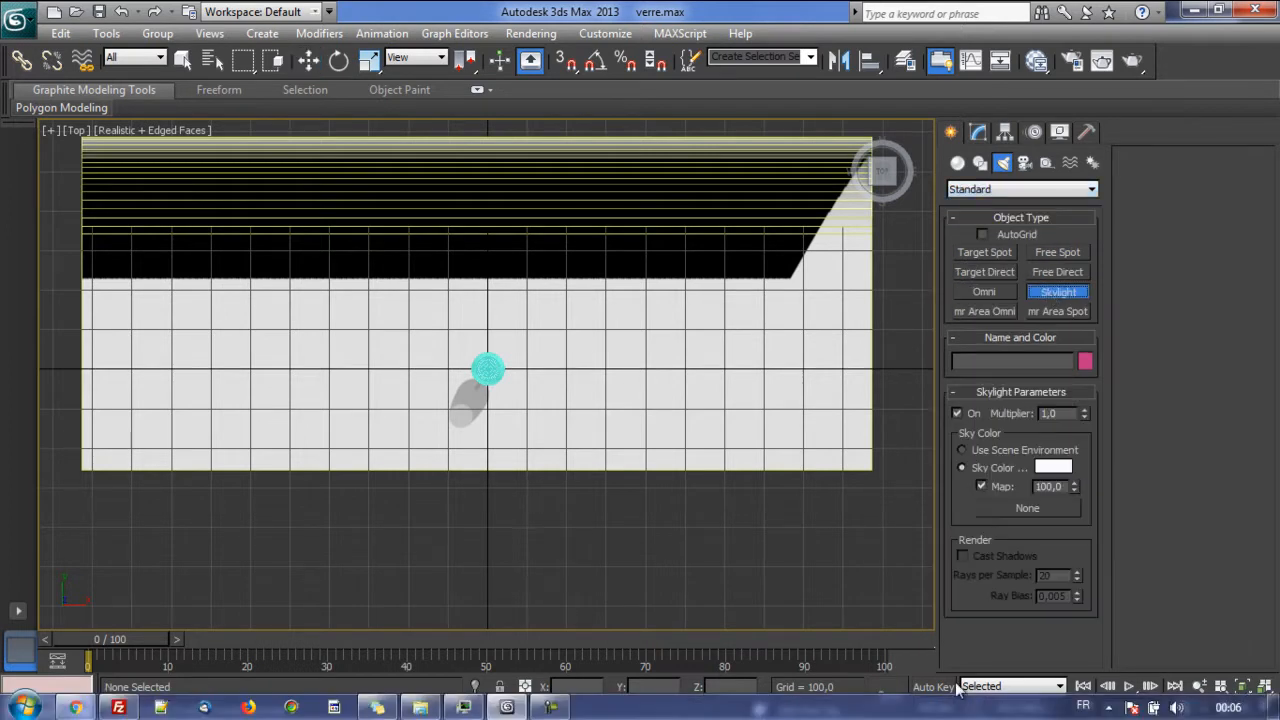
click(677, 414)
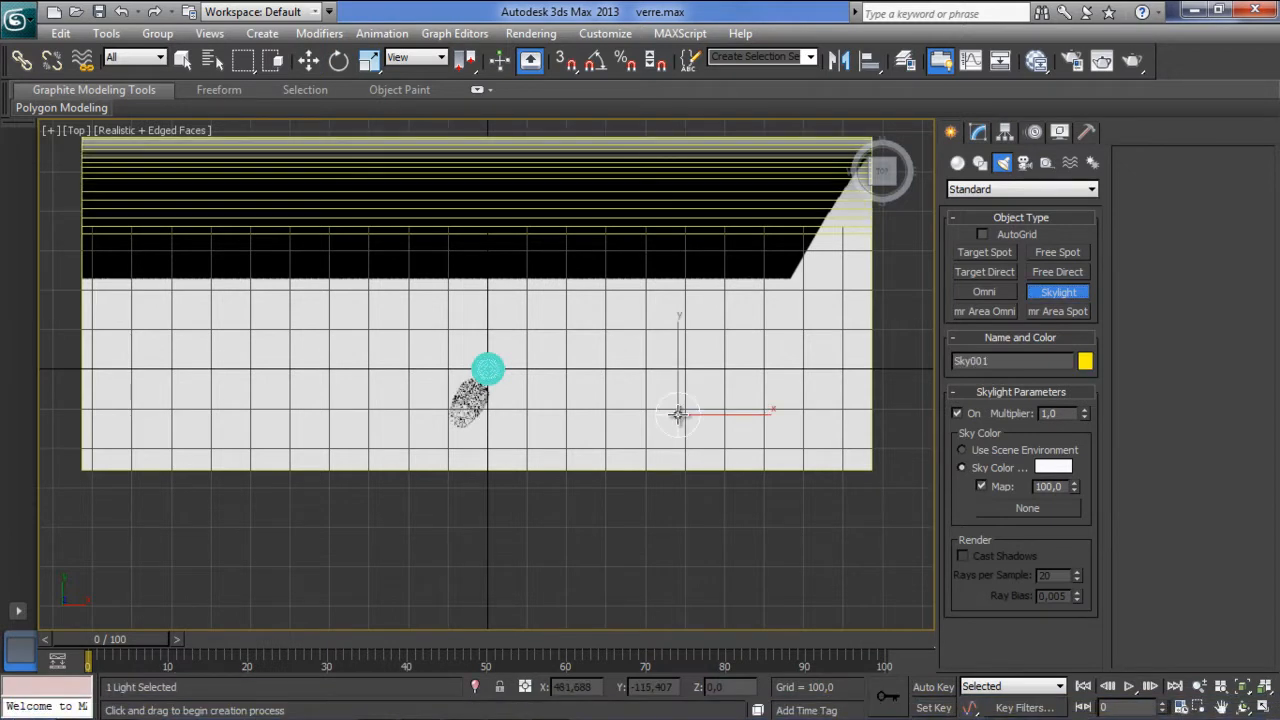
Place three photometric Free Lights around the wine glass in the Top view, accepting the recommended mr Photographic Exposure Control.
middle_drag(563, 391, 574, 397)
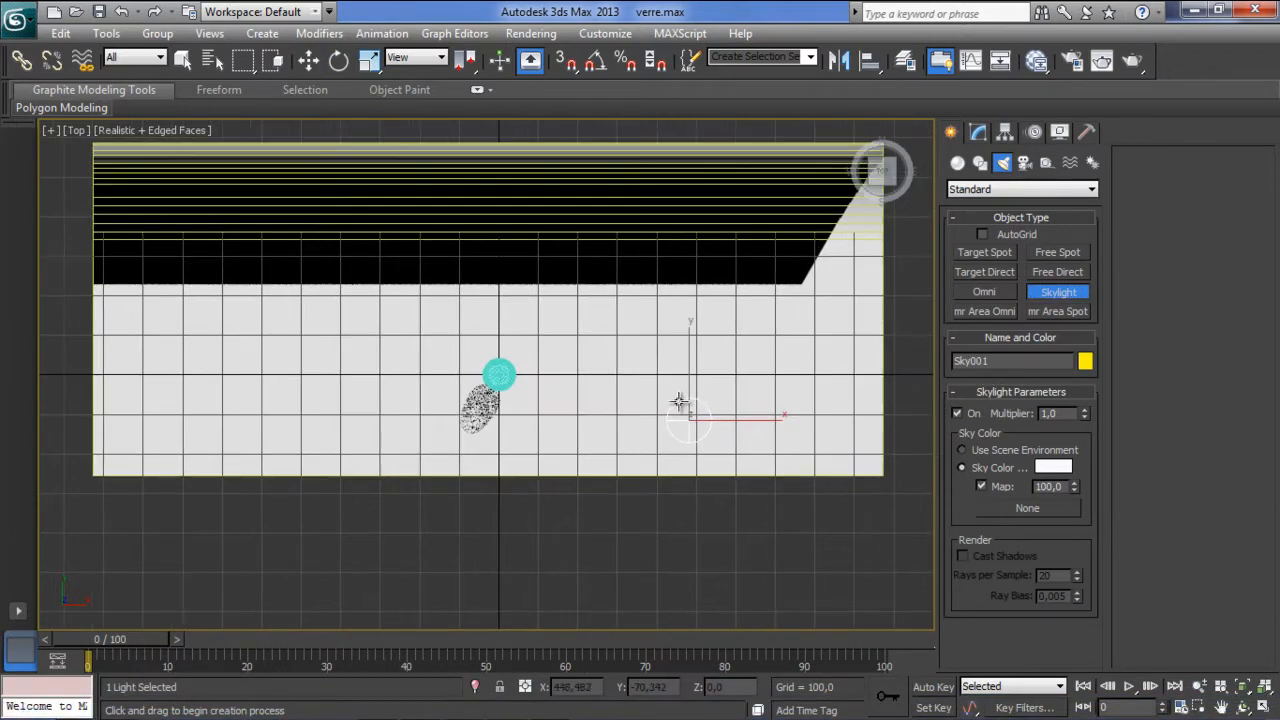
click(997, 189)
click(990, 205)
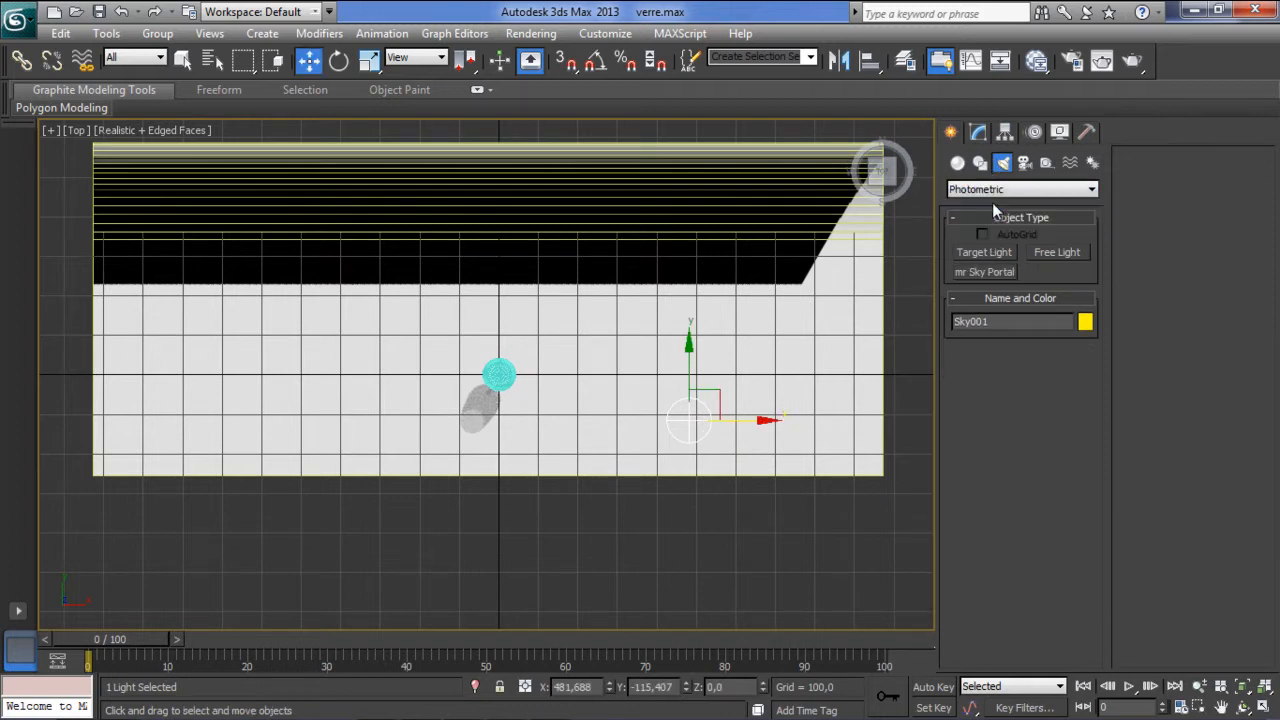
click(1052, 253)
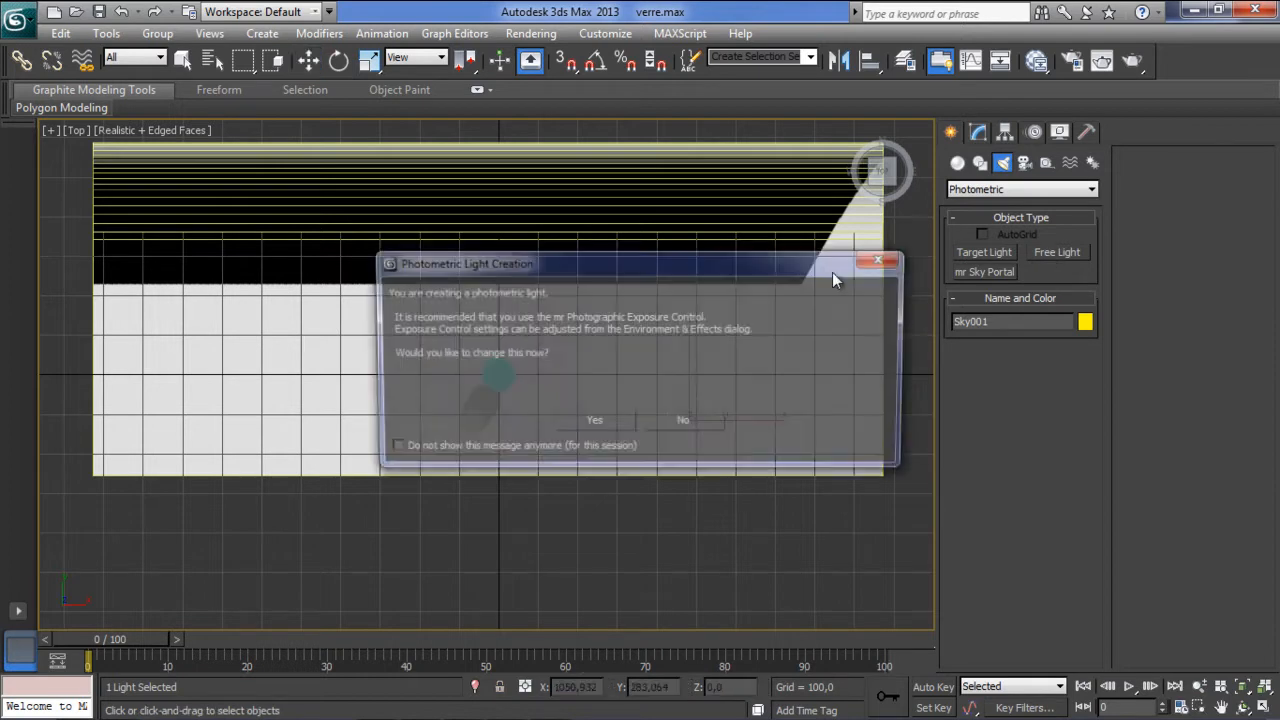
click(566, 425)
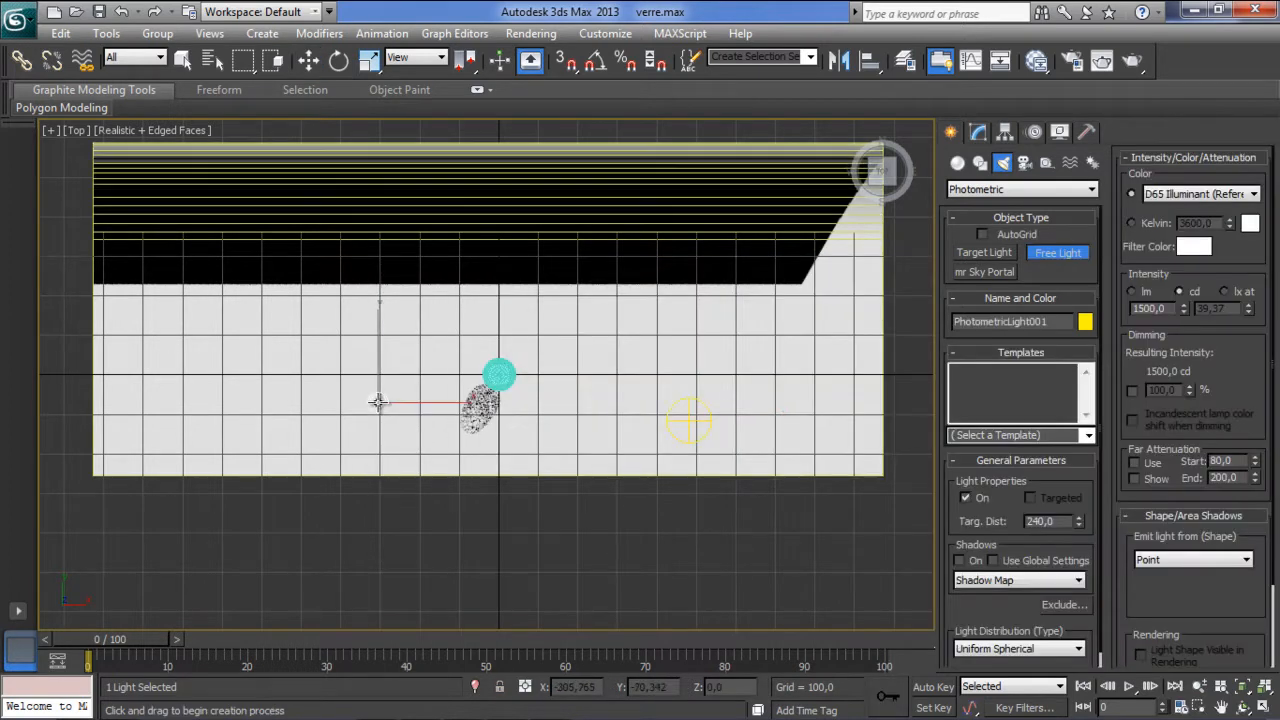
click(499, 297)
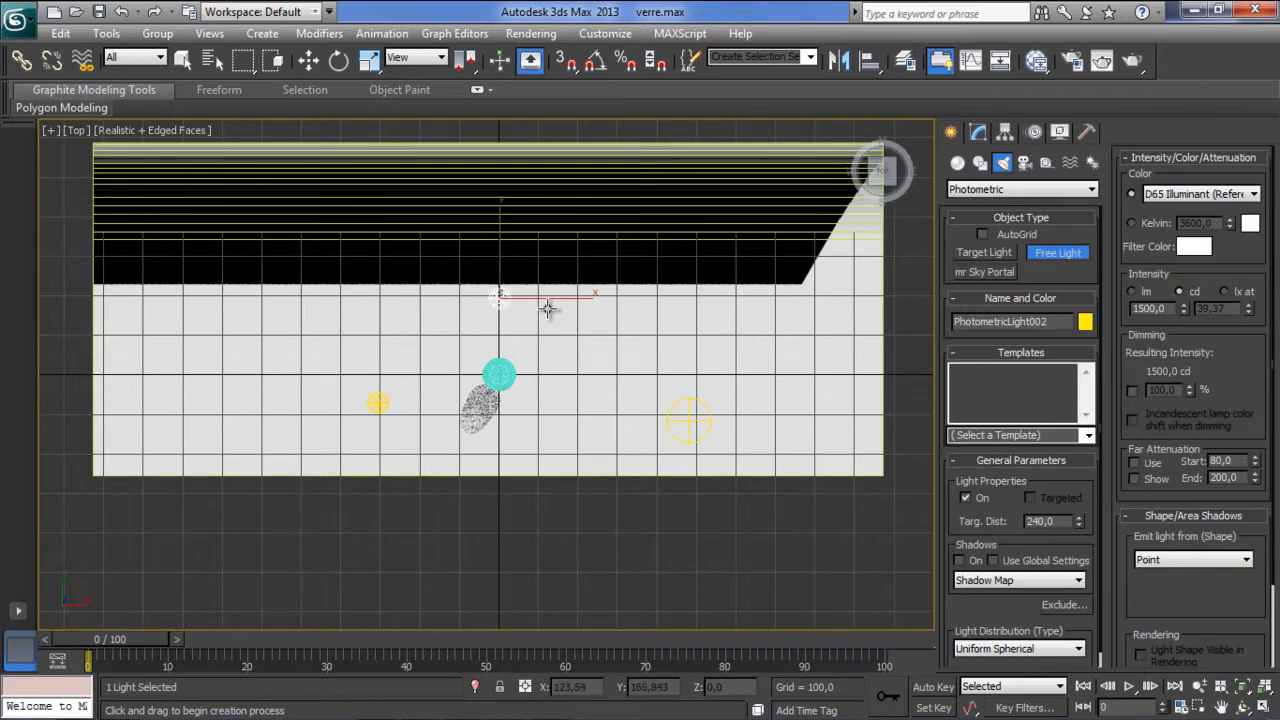
middle_drag(899, 353, 586, 363)
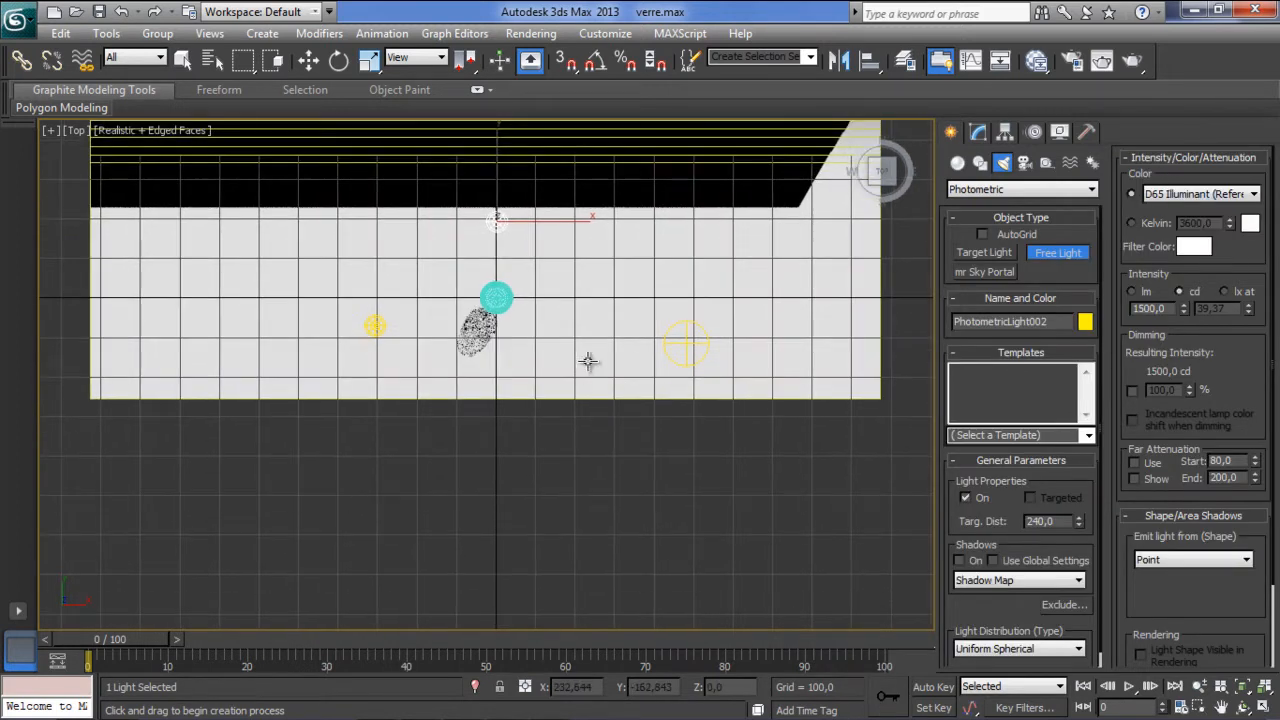
click(452, 392)
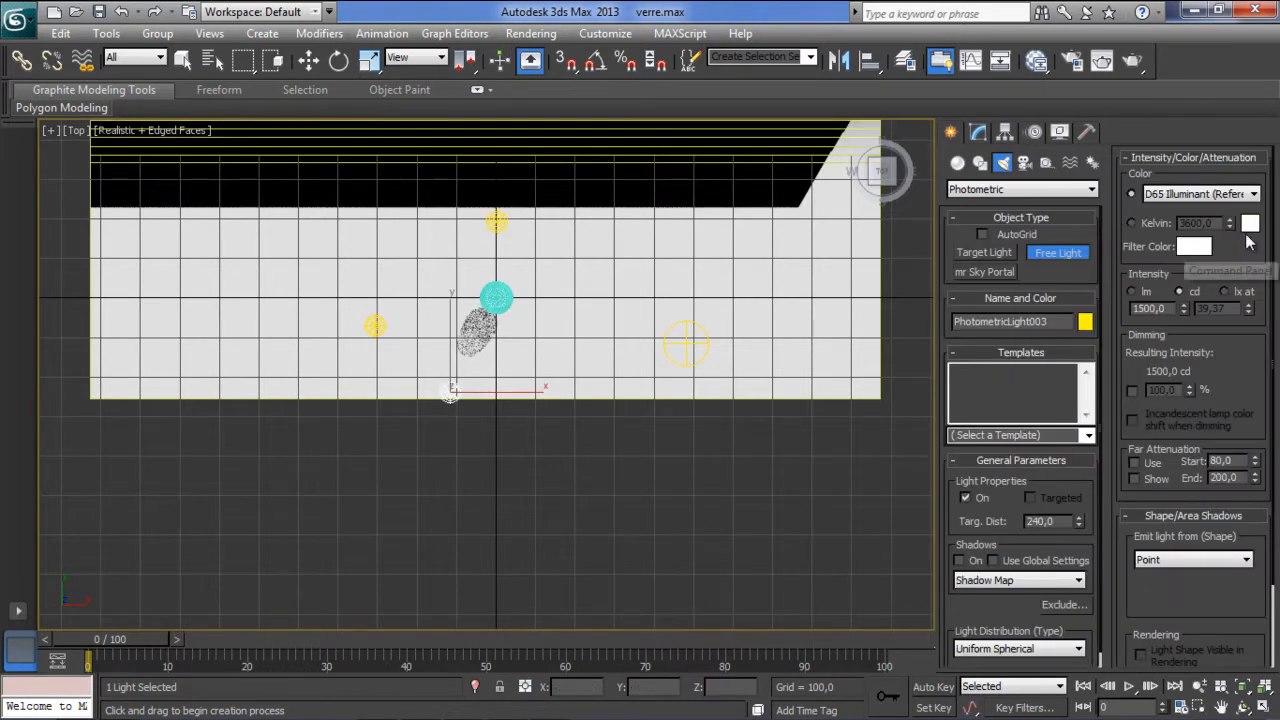
Set the third photometric Free Light's distribution type to Spotlight, keeping its emission shape as Point.
click(1179, 559)
click(1177, 560)
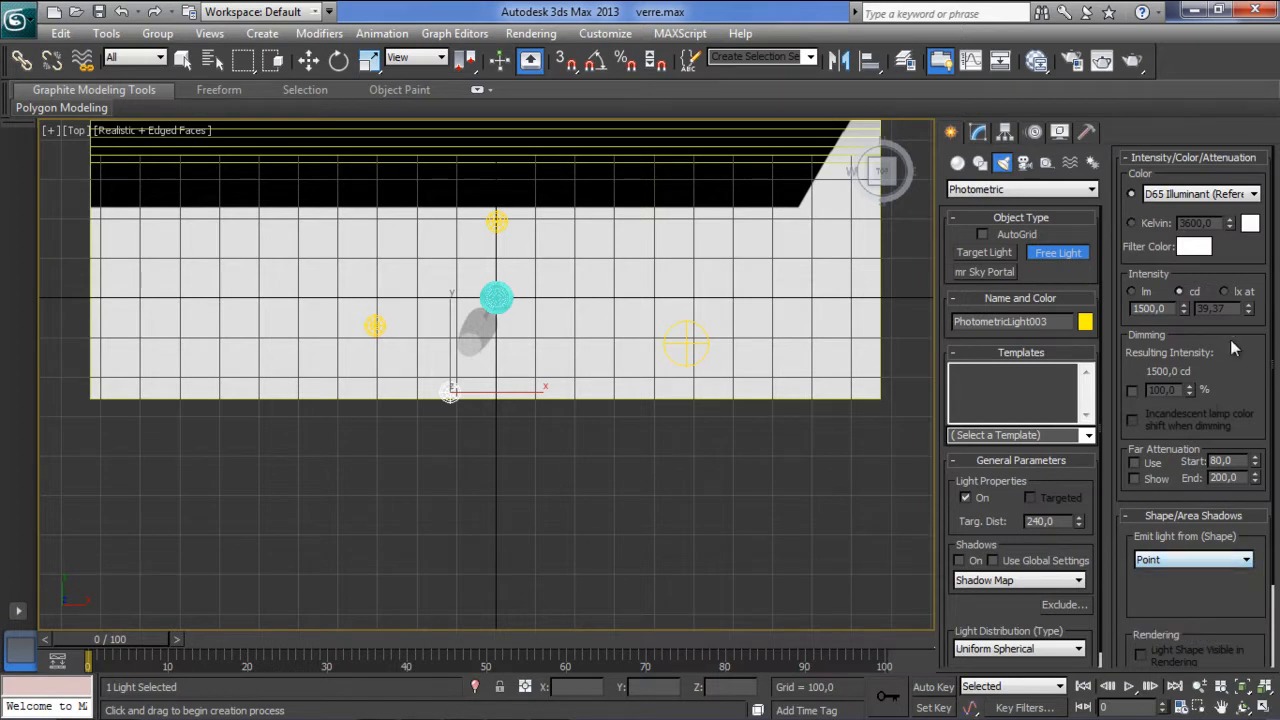
scroll(1233, 536, down, 3)
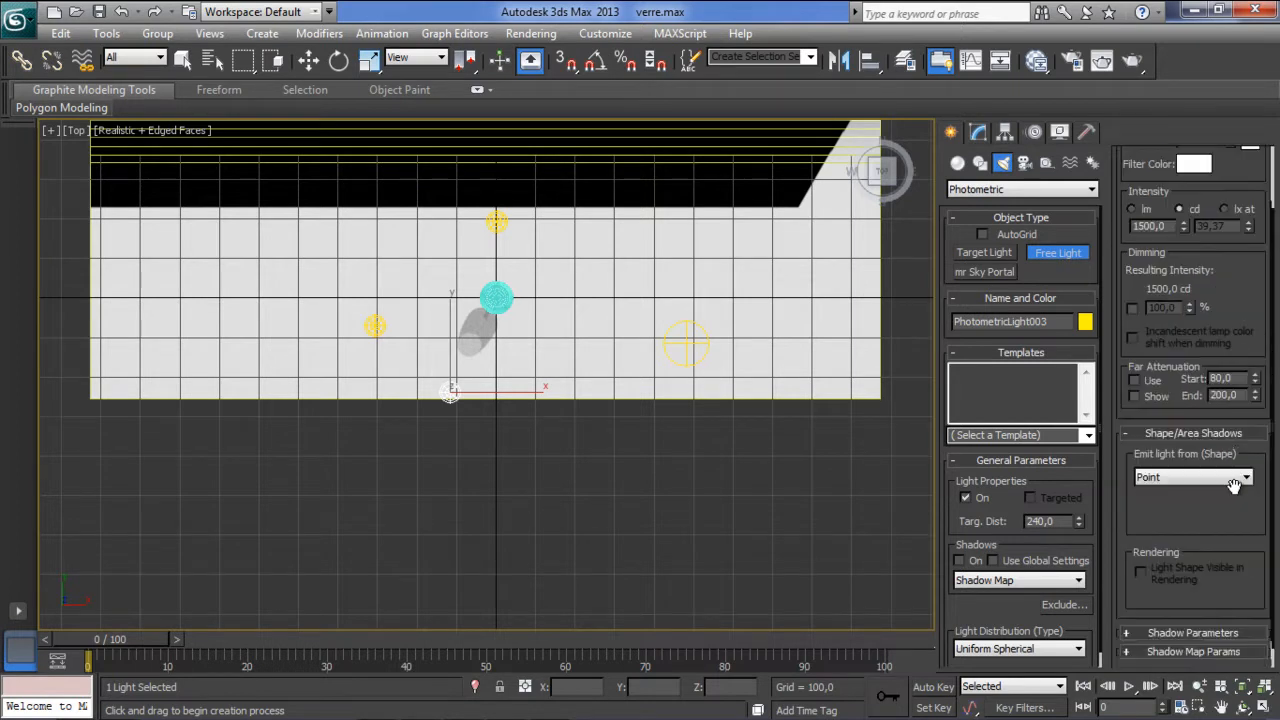
click(1030, 651)
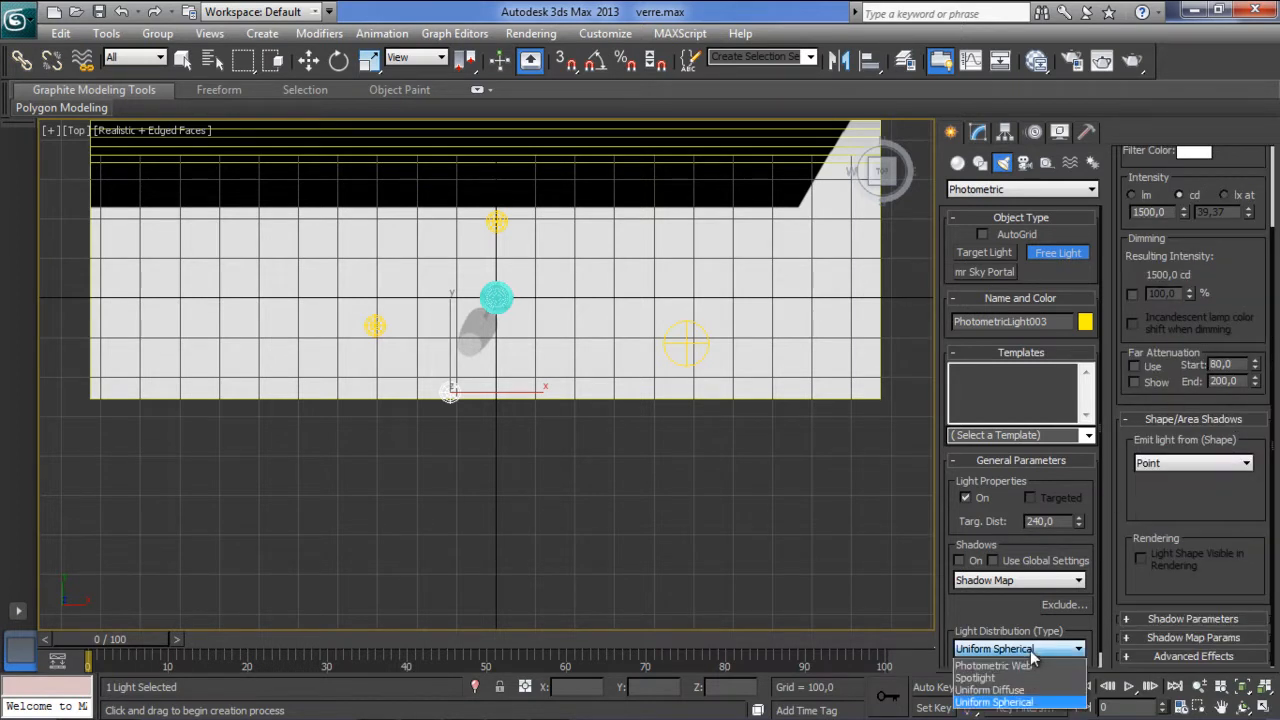
click(1030, 678)
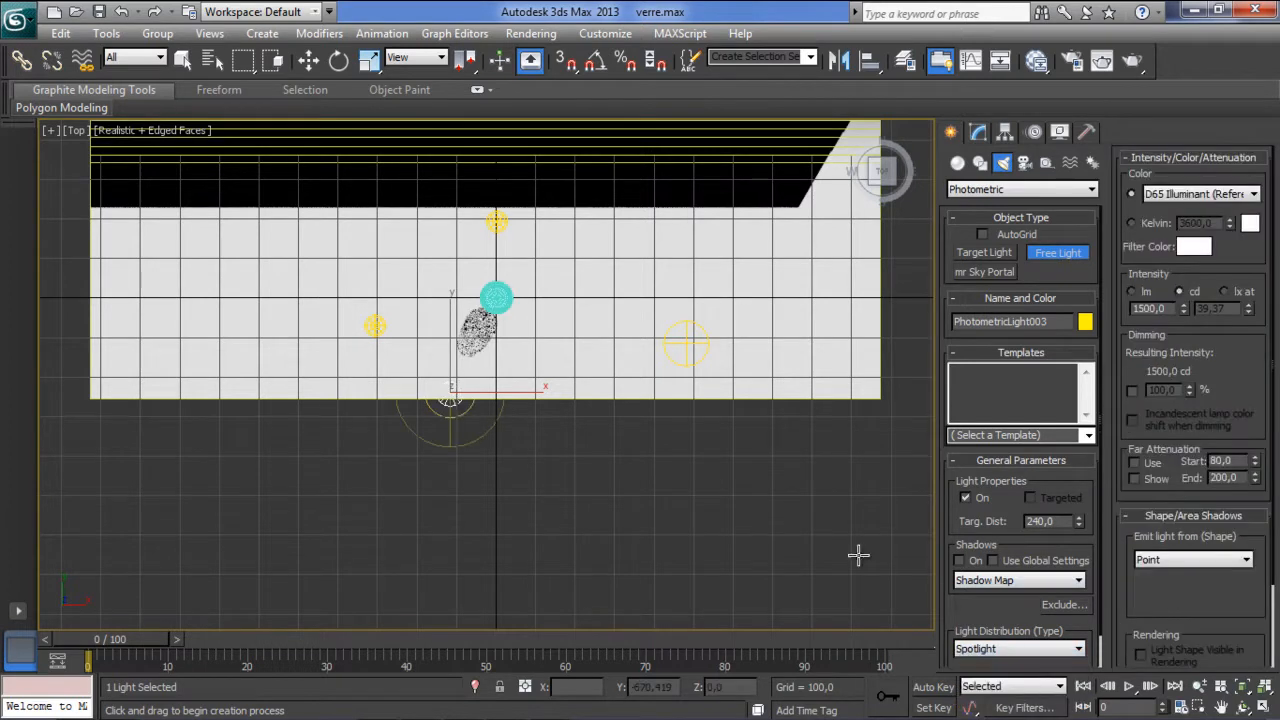
Rotate the spotlight about 77 degrees around the X axis to aim it toward the wine glass.
middle_drag(448, 399, 490, 415)
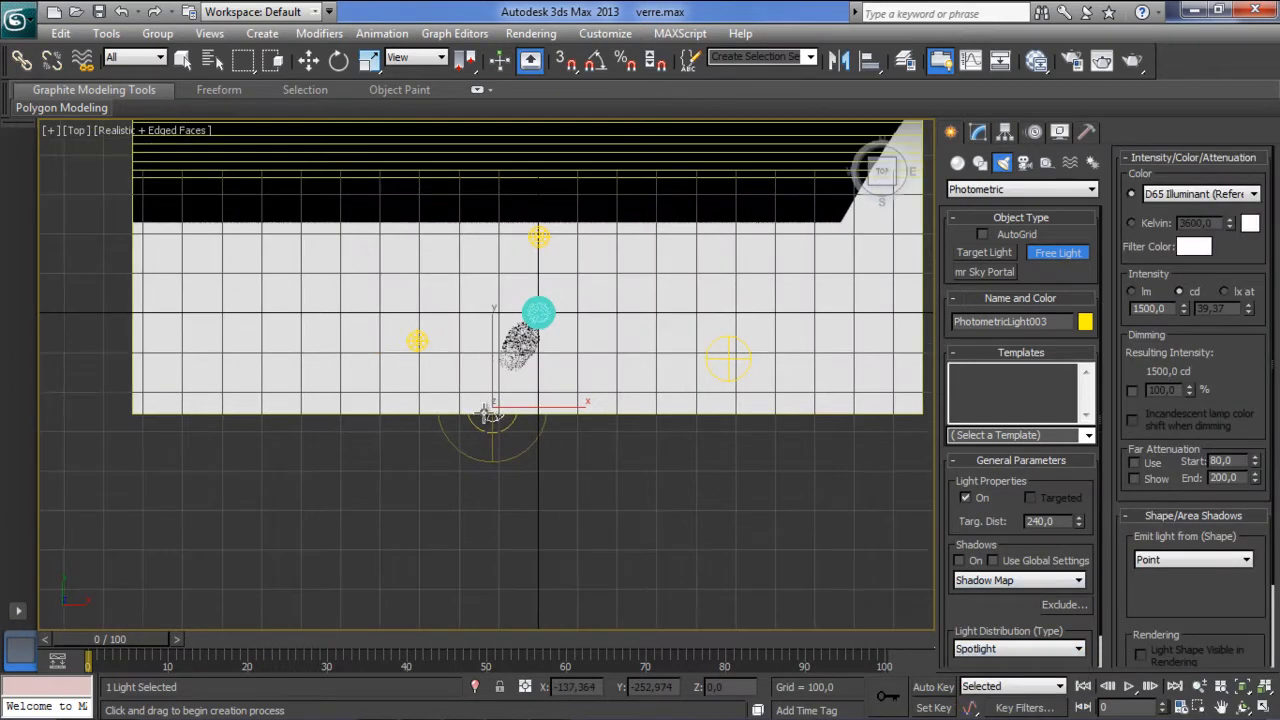
right_click(490, 397)
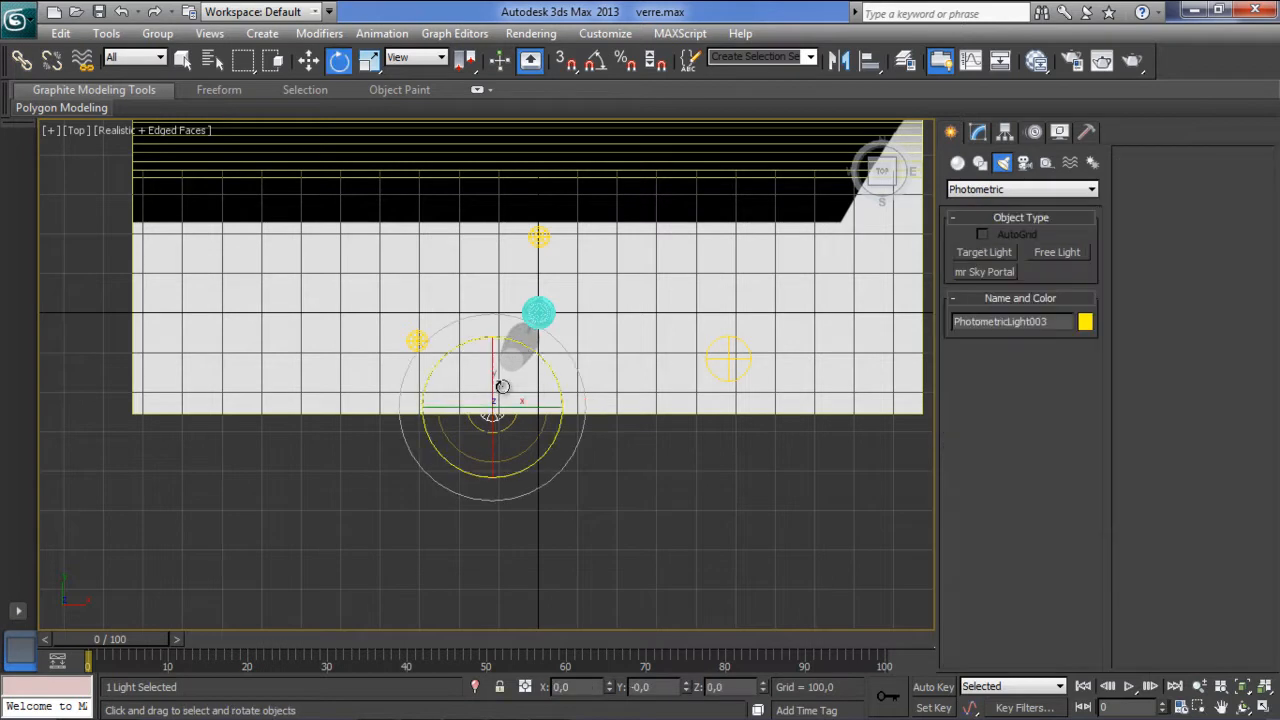
key(e)
drag(504, 457, 508, 506)
mouse_move(483, 484)
alt+middle_down()
mouse_move(511, 476)
mouse_move(492, 475)
alt+middle_up()
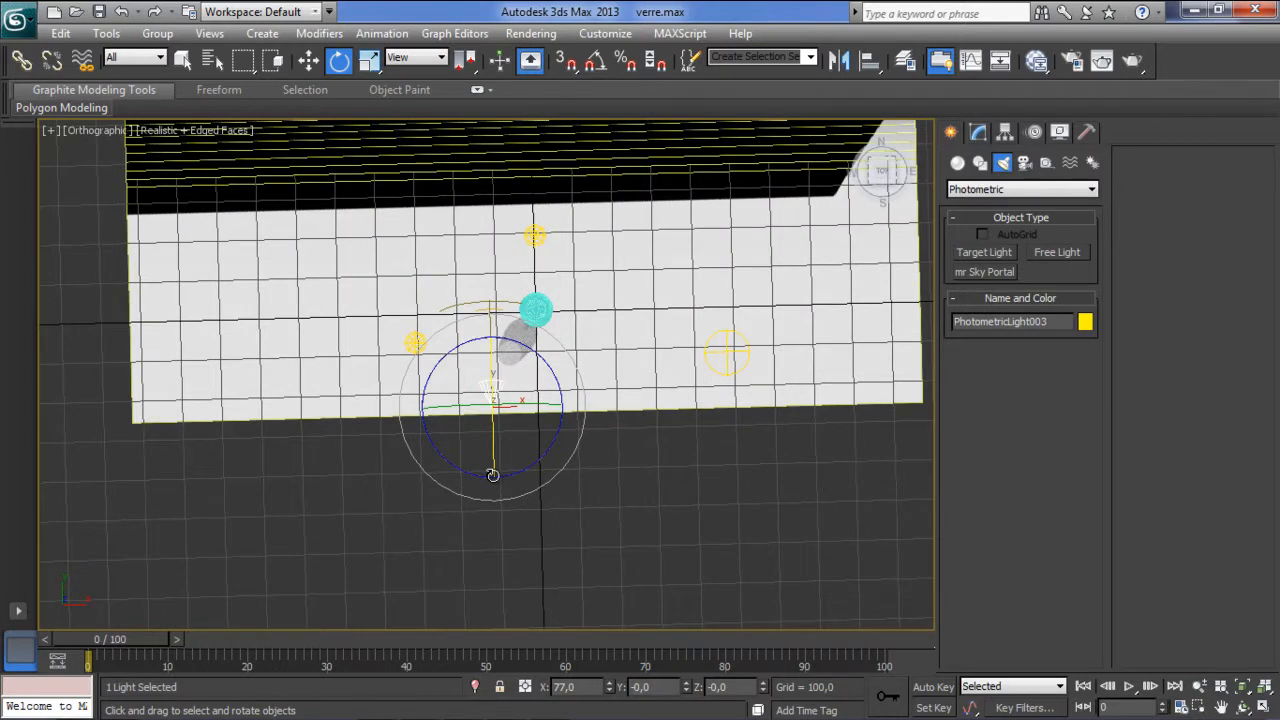
Raise the spotlight in the Perspective view to a height of about Z 211.
key(p)
key(z)
alt+middle_drag(511, 463, 600, 371)
scroll(563, 425, down, 4)
alt+middle_drag(563, 425, 605, 298)
scroll(546, 429, up, 4)
scroll(605, 298, down, 2)
key(w)
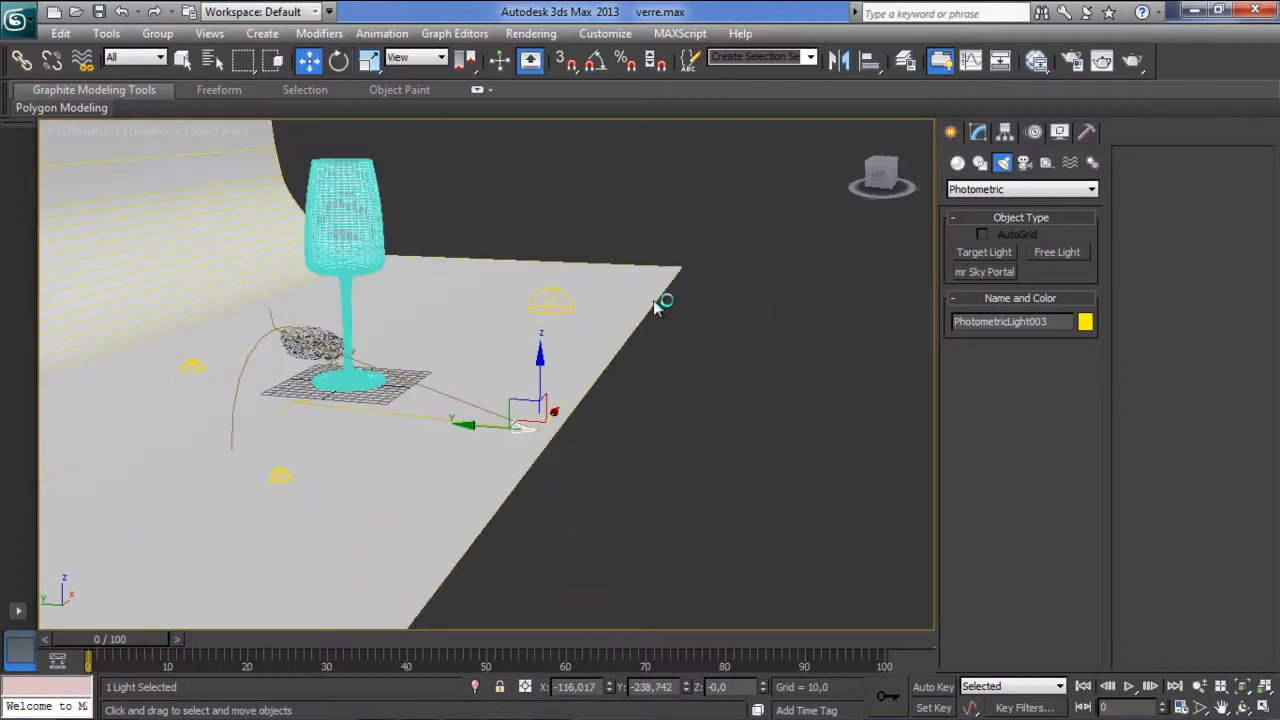
drag(539, 374, 536, 200)
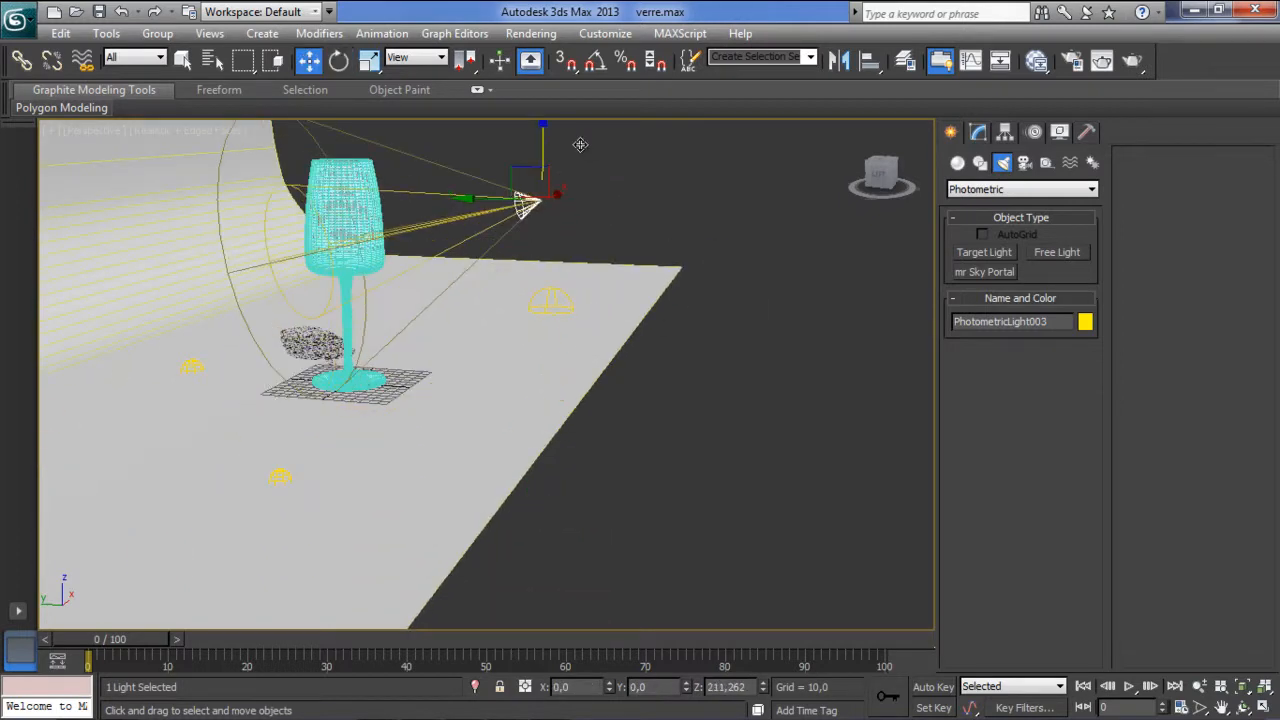
Move the spotlight away from the glass along the Y axis to about Y -337.
middle_drag(586, 191, 611, 333)
drag(508, 333, 642, 346)
click(719, 437)
click(635, 347)
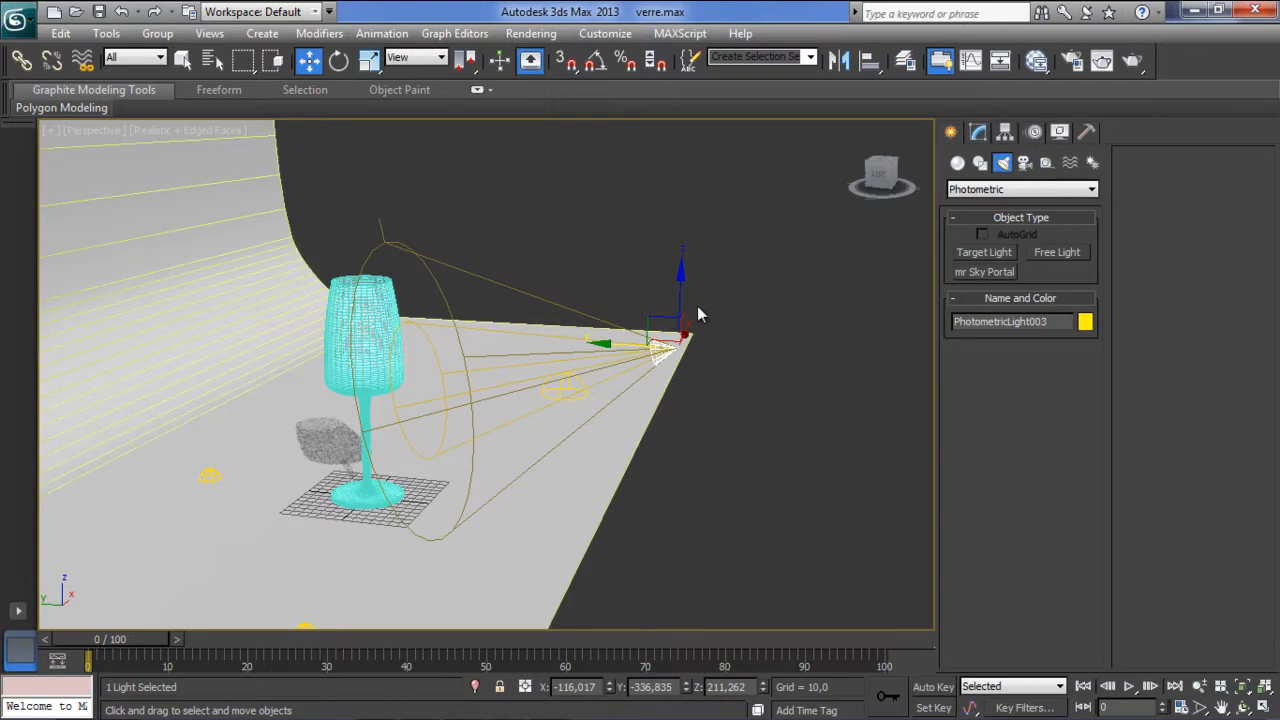
Enable shadows with Use Global Settings for the spotlight, keeping the Shadow Map type and Spotlight distribution.
click(978, 131)
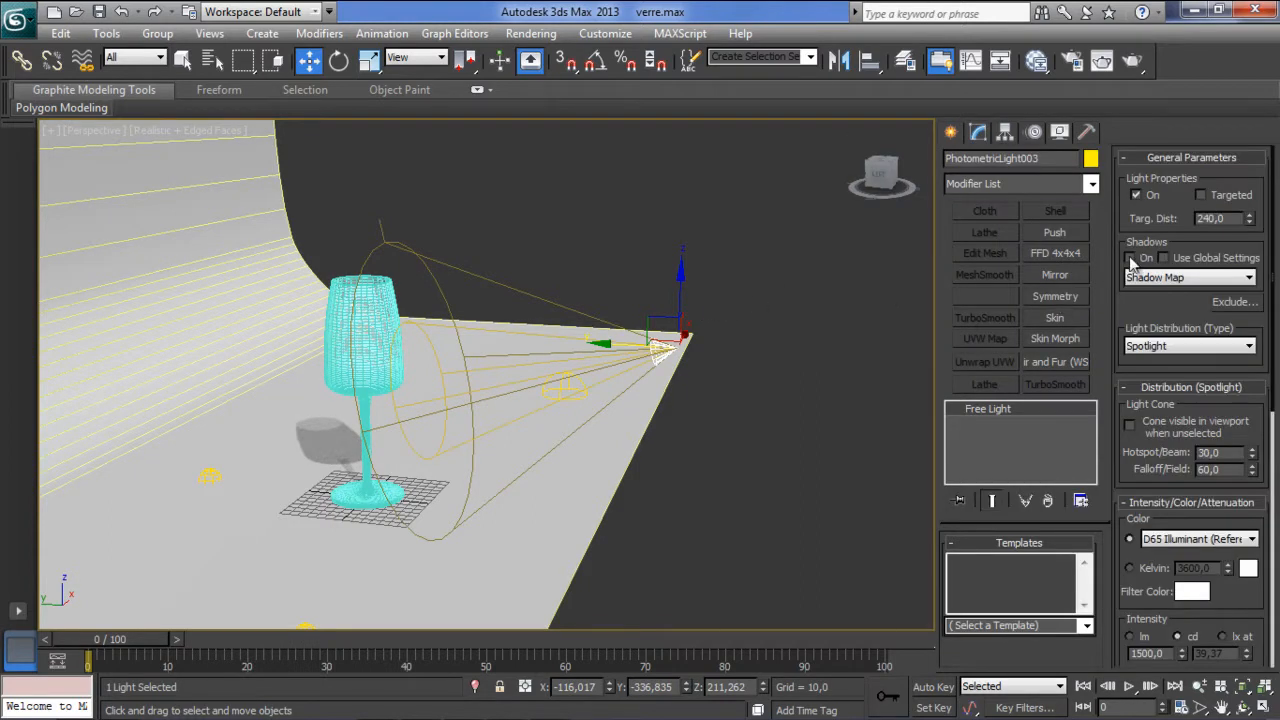
click(1133, 259)
click(1163, 258)
alt+middle_drag(682, 379, 660, 395)
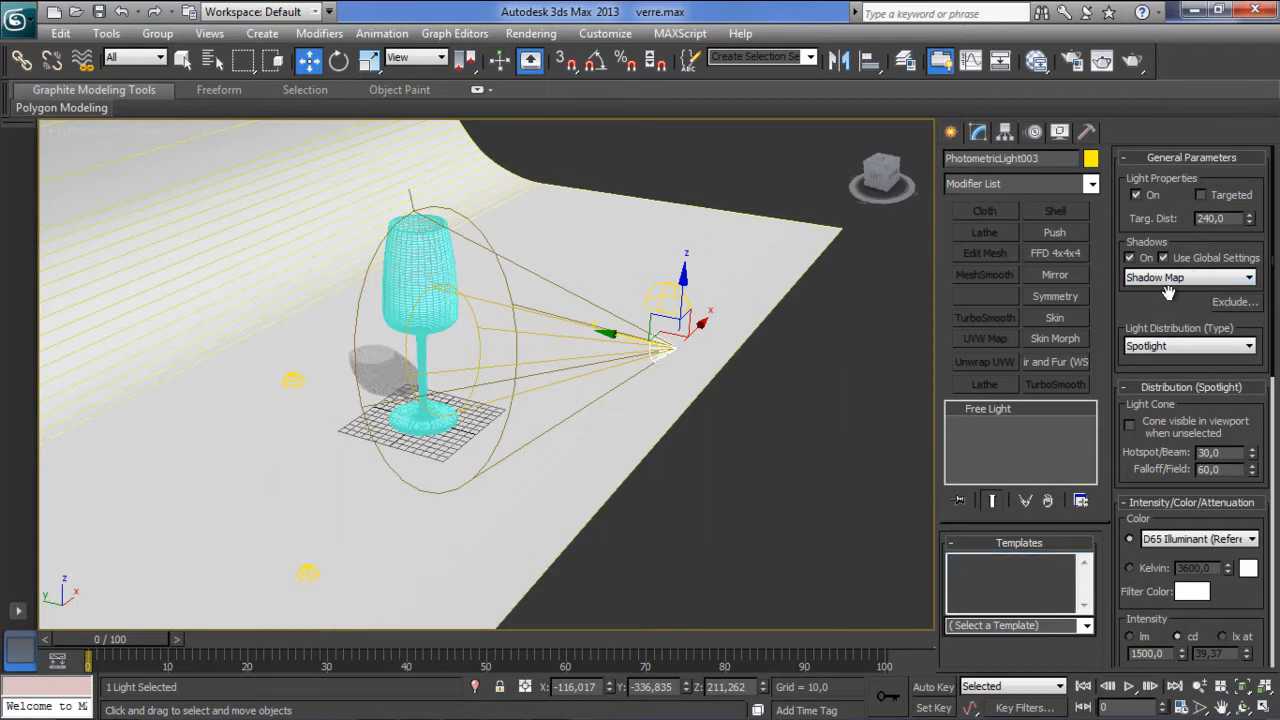
click(1196, 346)
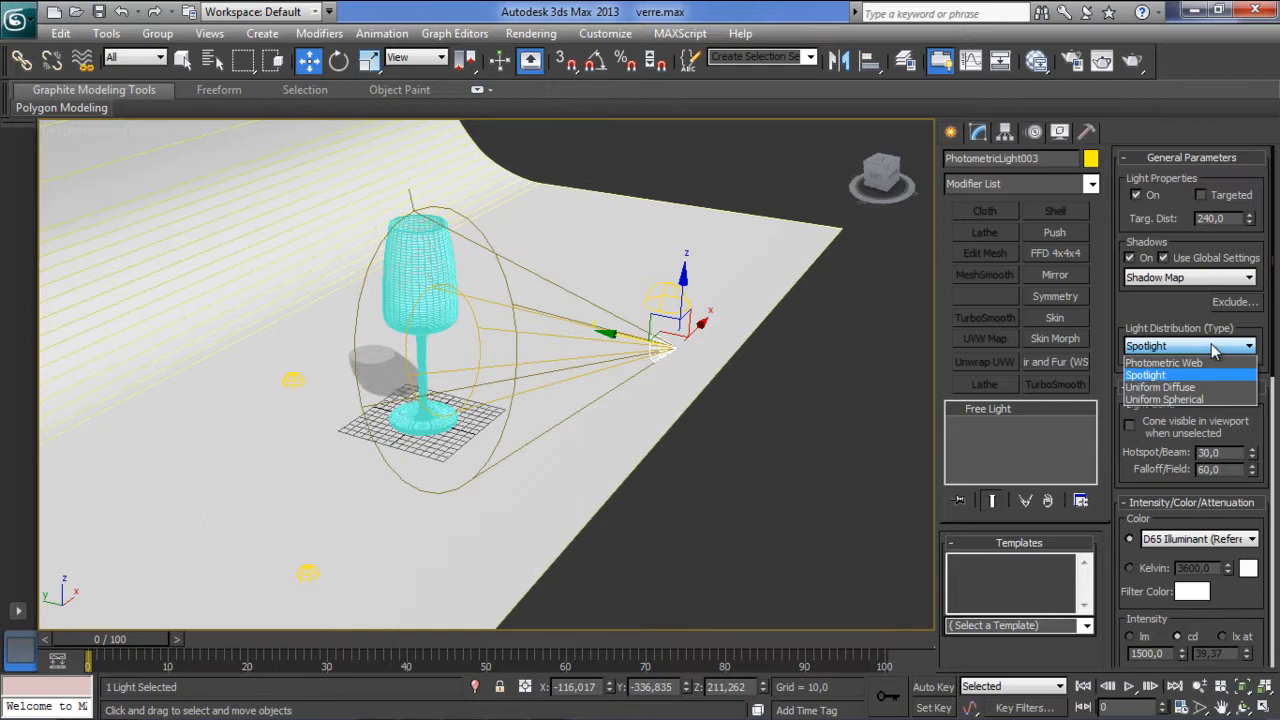
click(1214, 348)
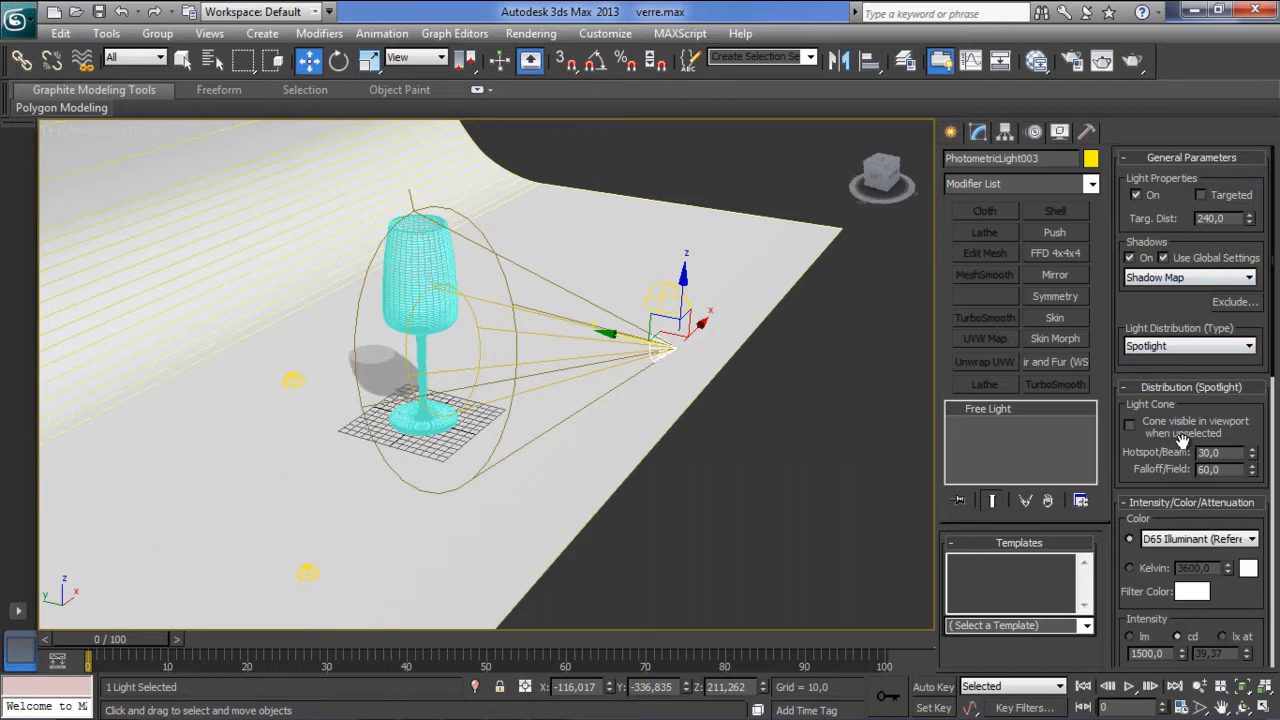
drag(1183, 440, 1180, 233)
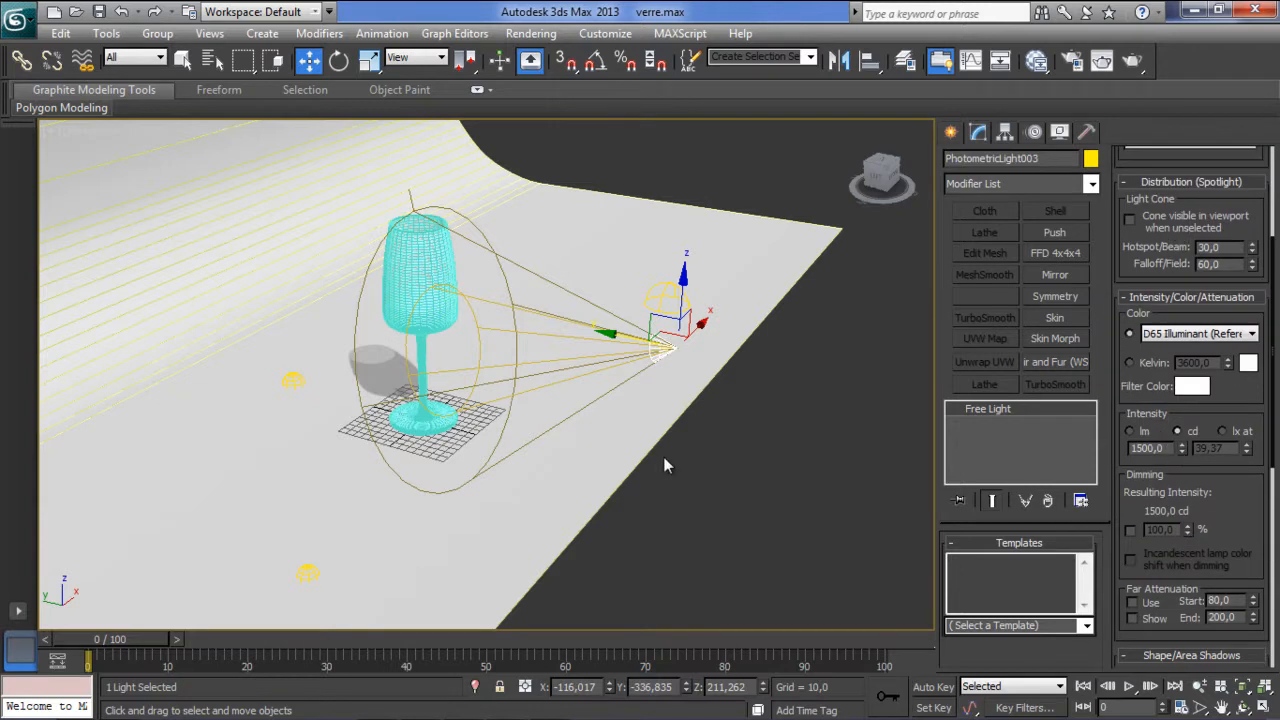
Raise the Free Light behind the glass to about Z 277 and the one beside it to about Z 201.
click(293, 371)
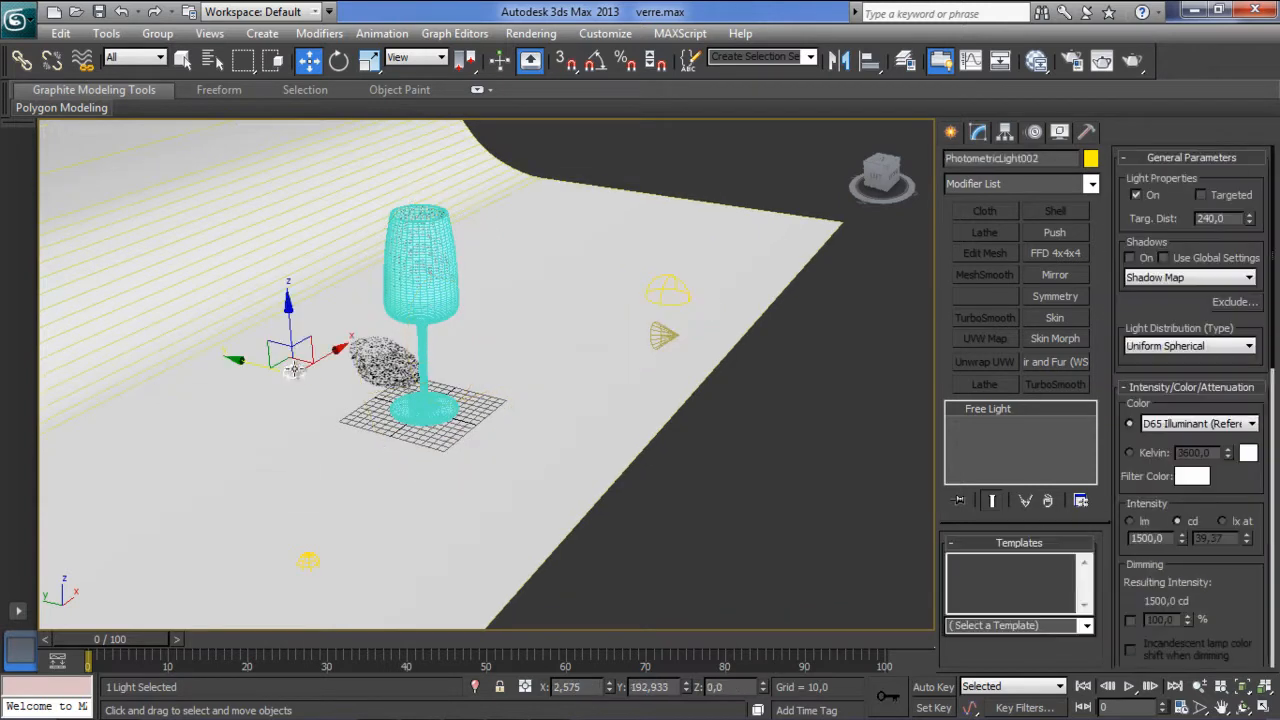
drag(291, 321, 309, 108)
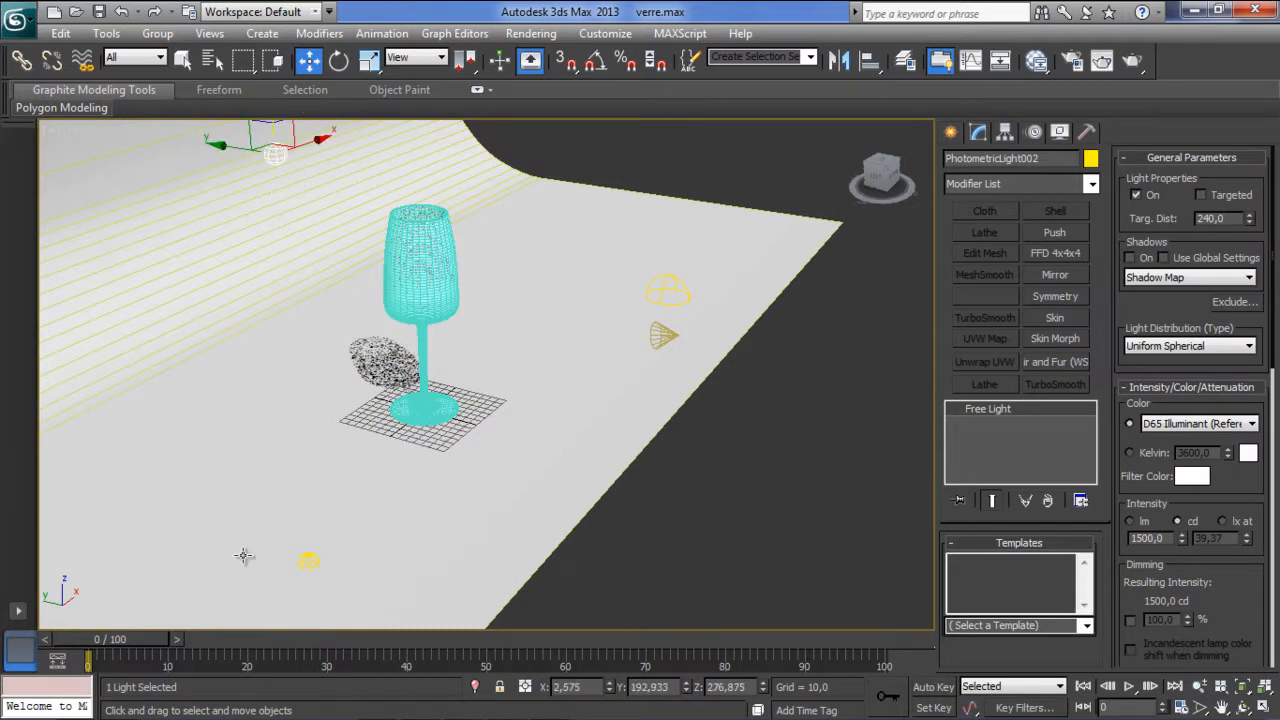
click(308, 561)
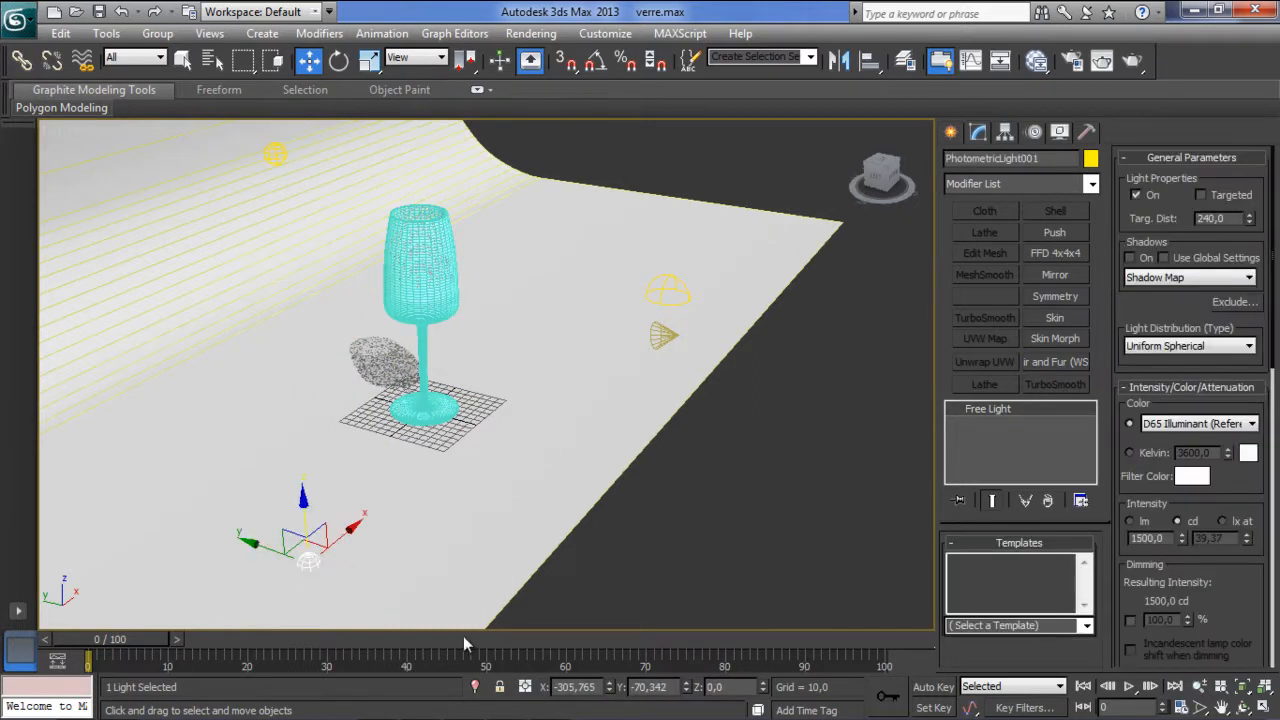
alt+middle_drag(485, 557, 334, 466)
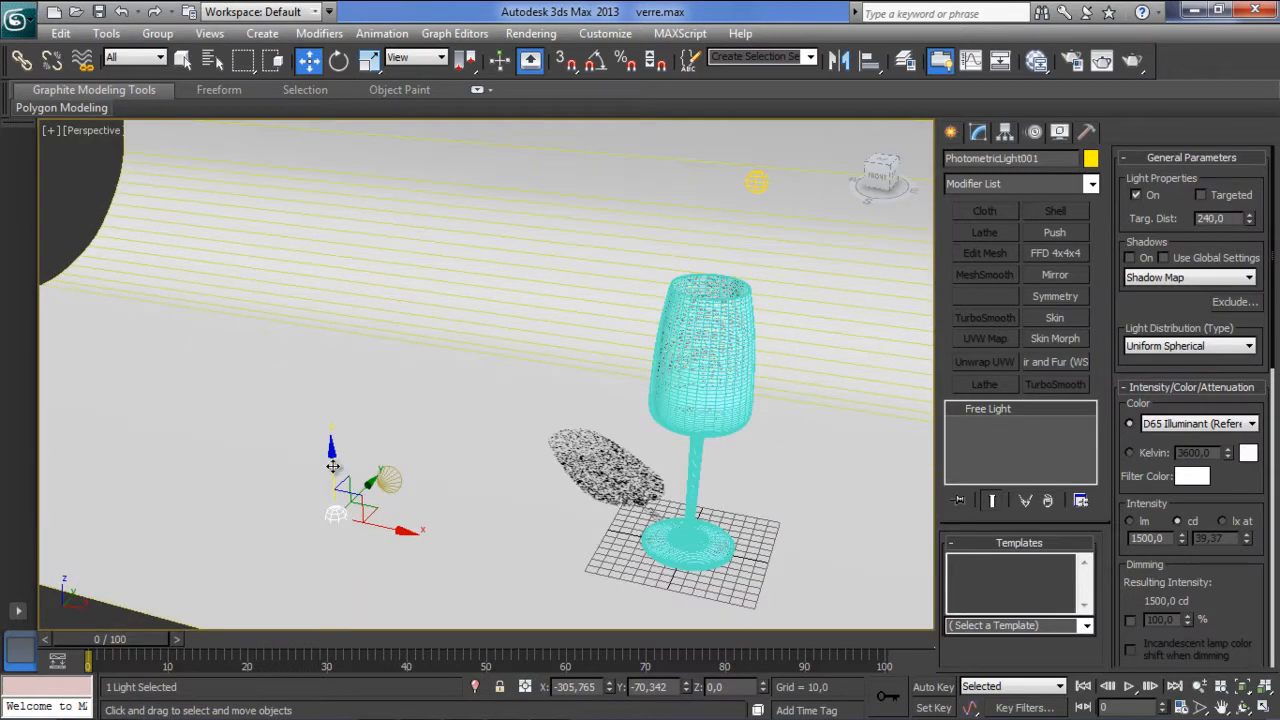
drag(334, 466, 328, 426)
alt+middle_drag(328, 426, 362, 477)
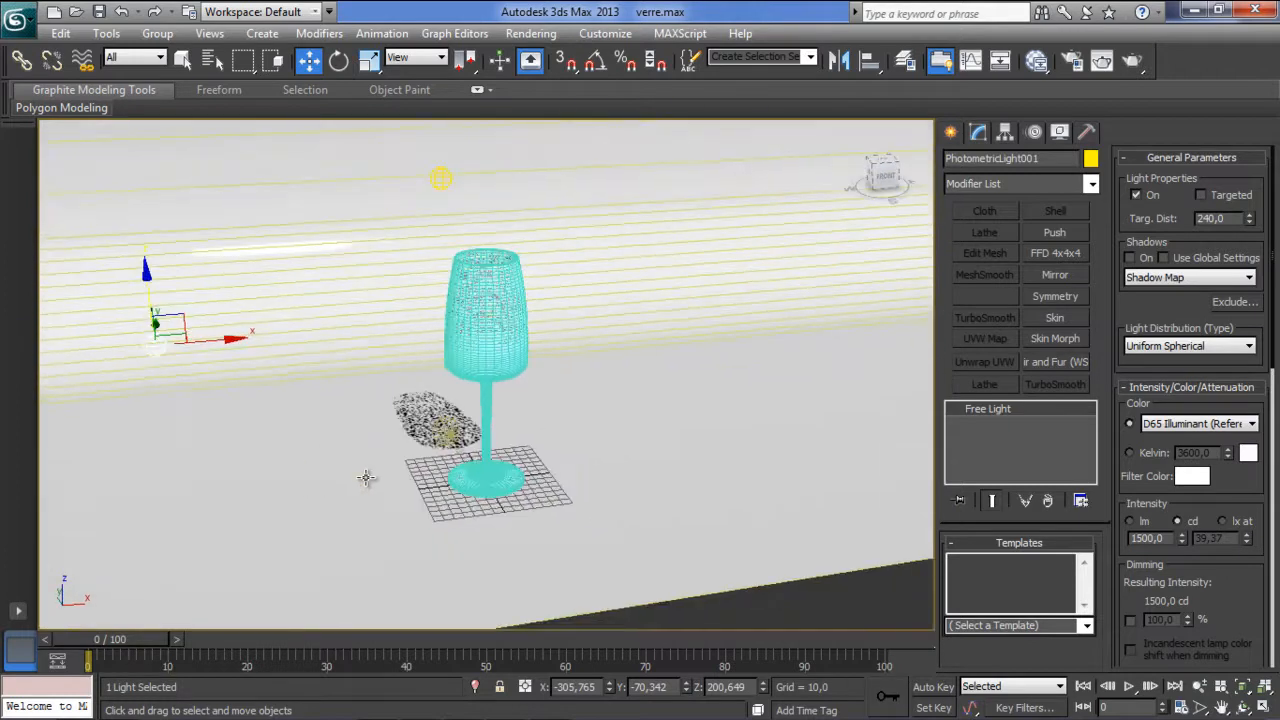
Render a close Perspective view of the wine glass despite the missing map coordinates, and close the rendered frame.
scroll(362, 477, up, 6)
alt+middle_drag(362, 430, 441, 445)
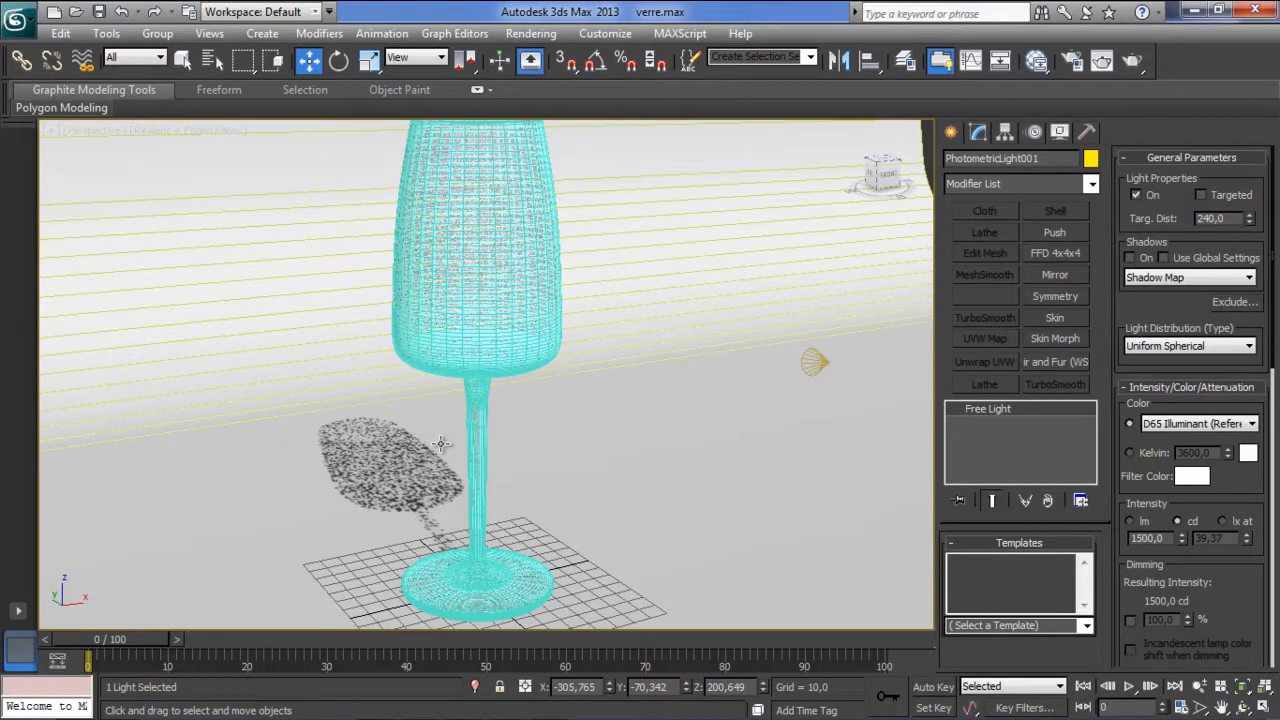
key(shift+q)
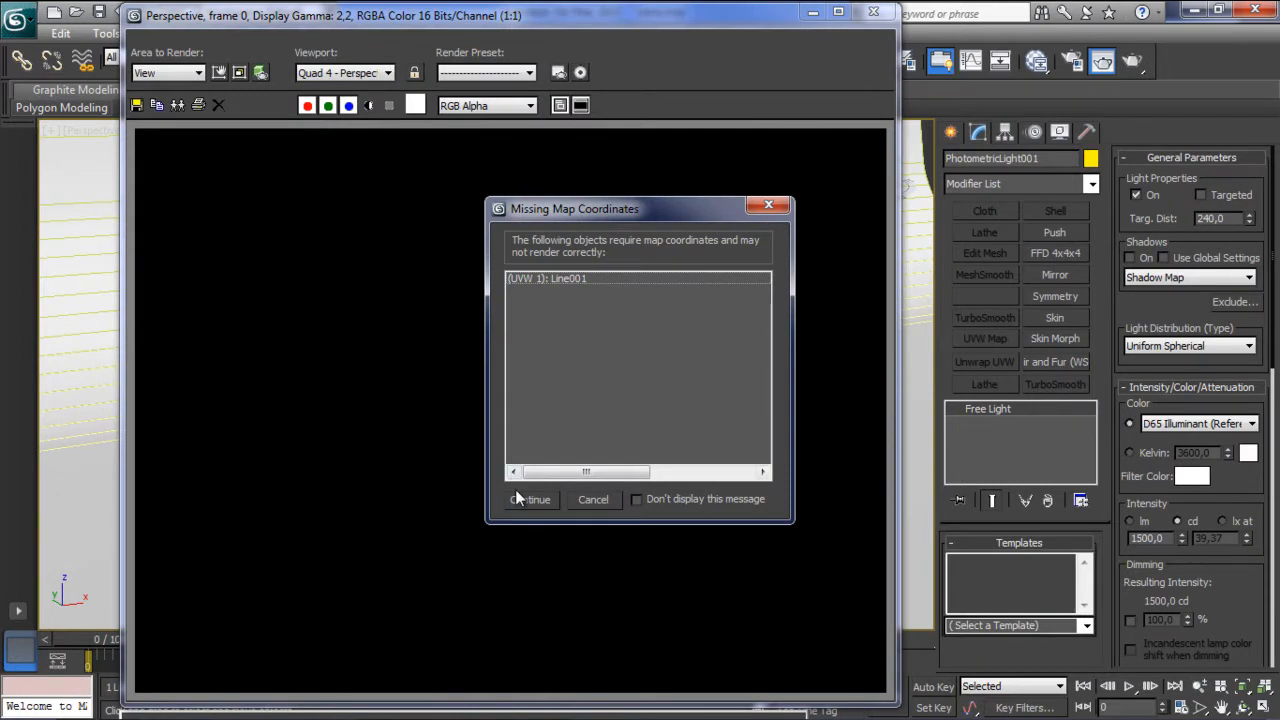
click(530, 499)
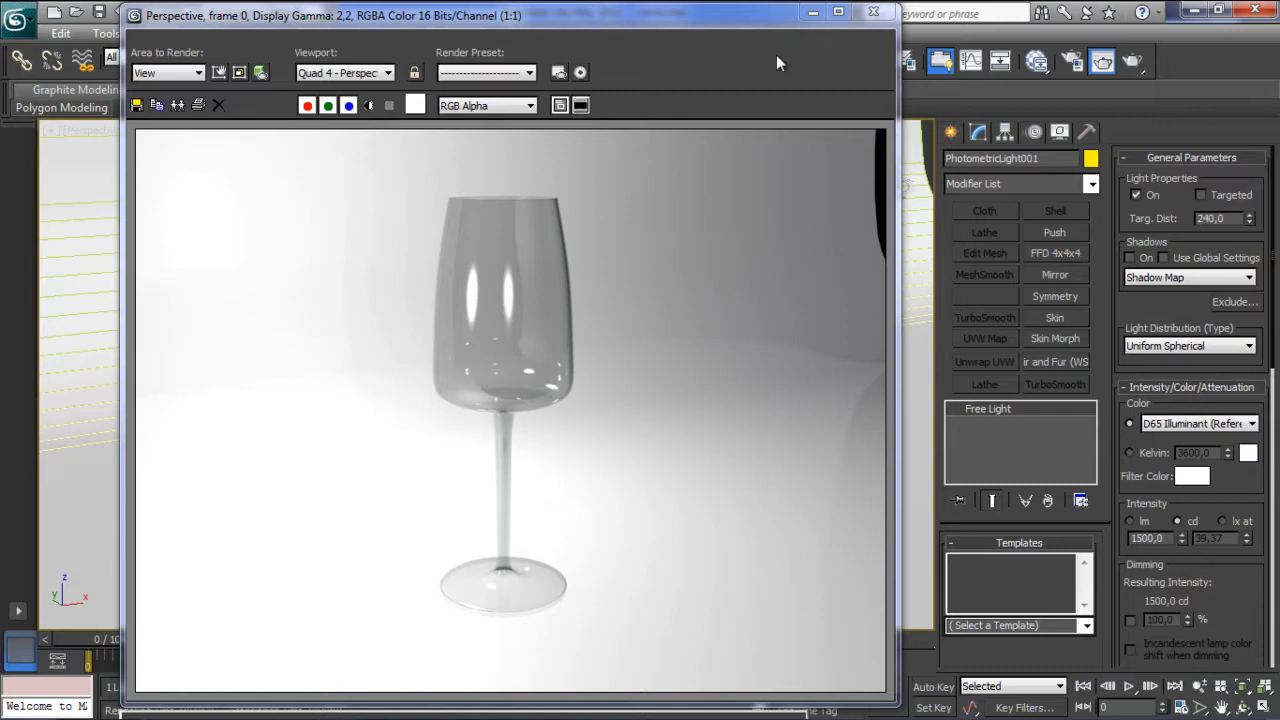
drag(786, 20, 788, 13)
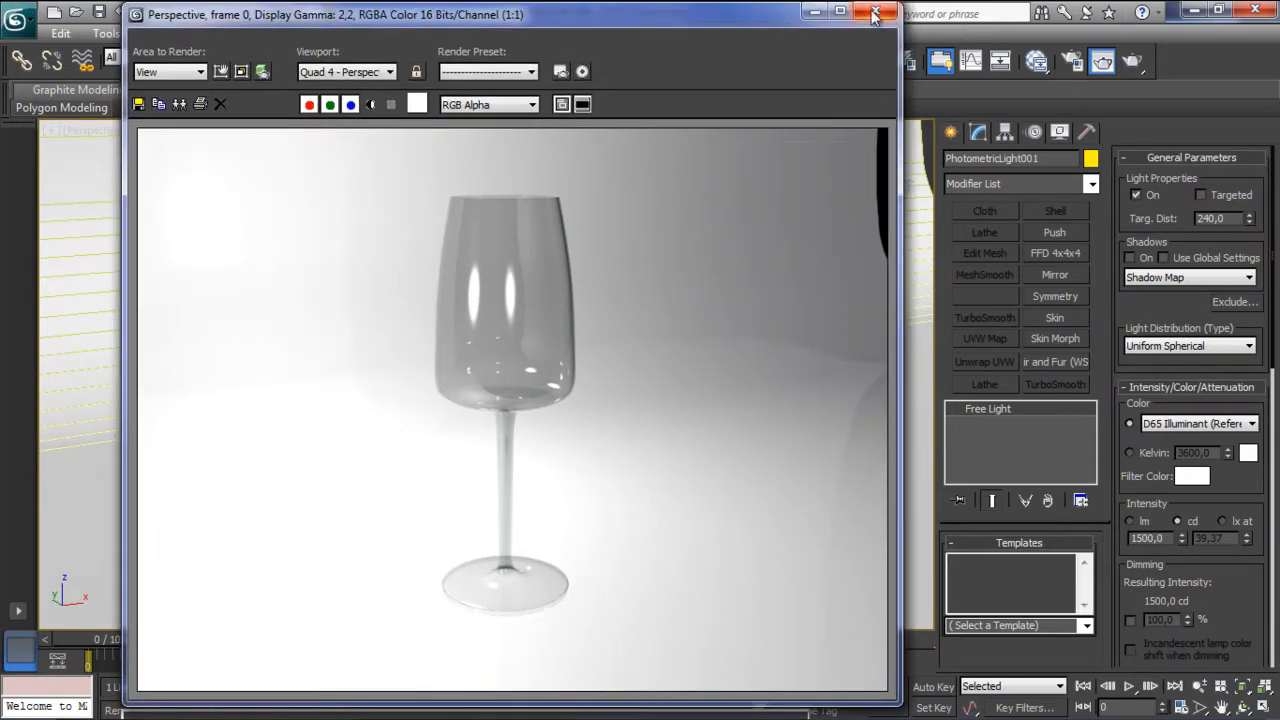
click(873, 14)
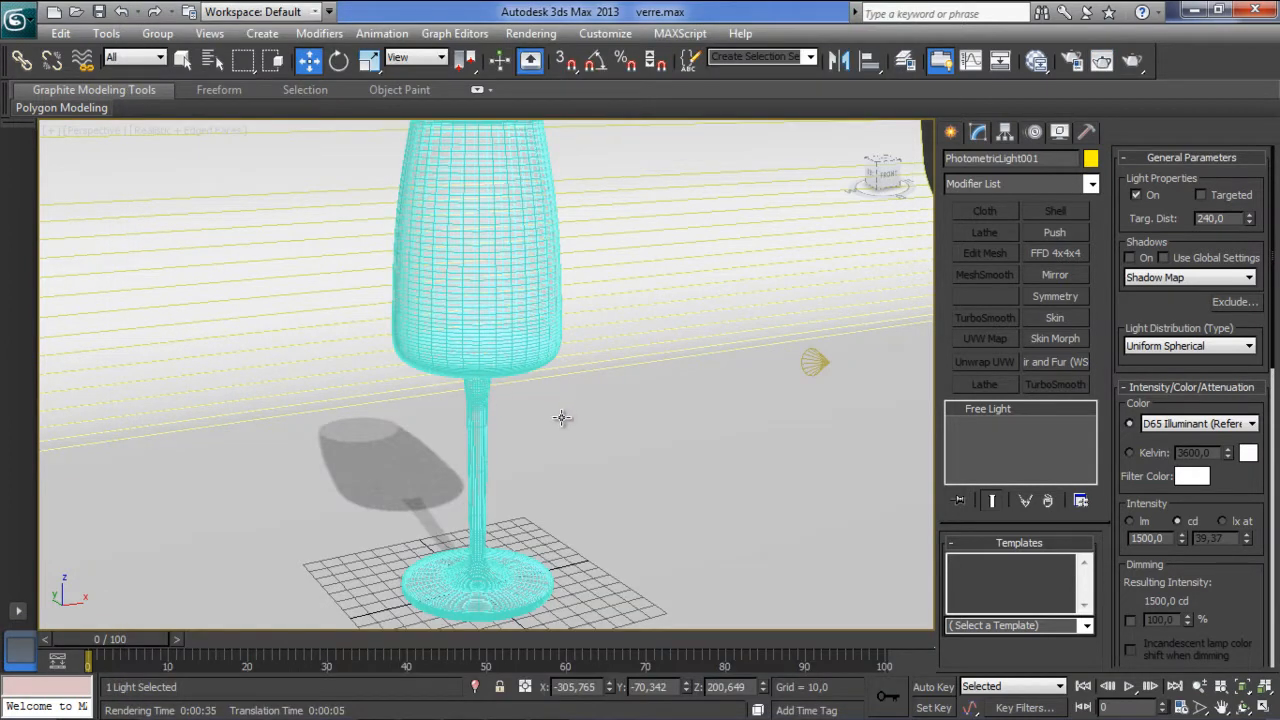
Move the studio backdrop along the X axis to about X 1303 so it extends further past the glass.
click(632, 481)
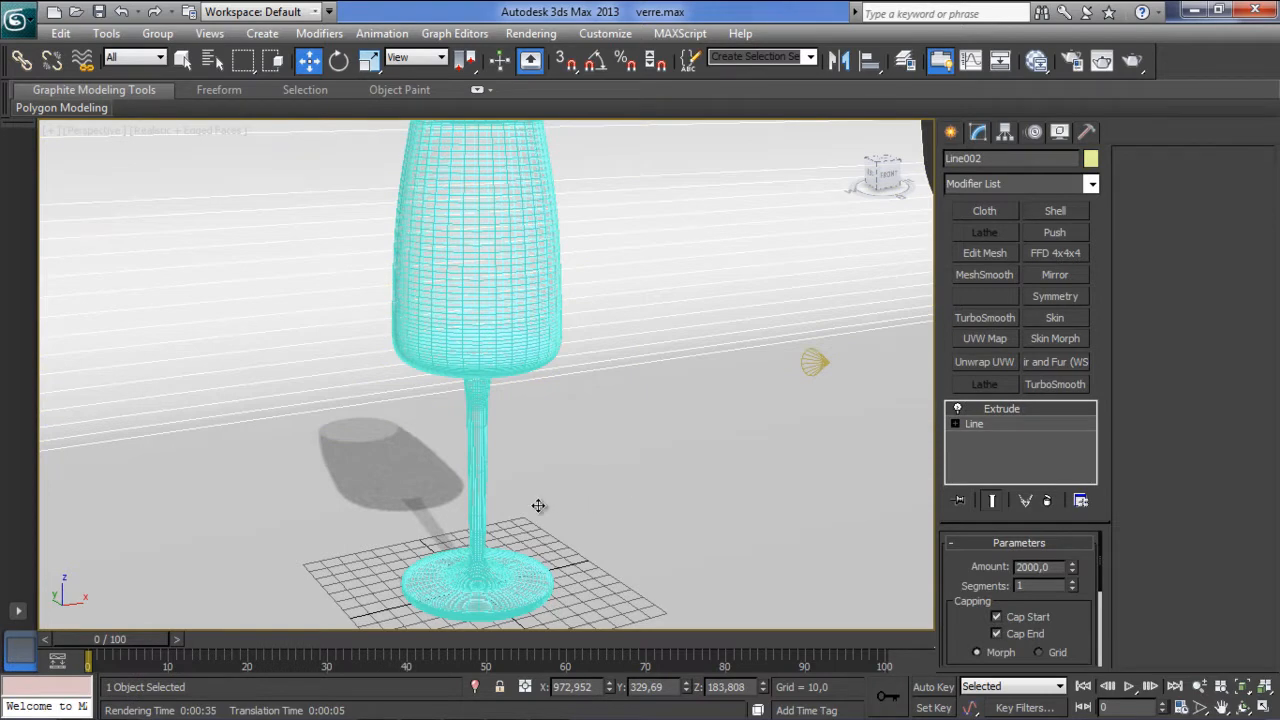
scroll(538, 505, down, 5)
drag(772, 276, 858, 243)
scroll(620, 320, up, 5)
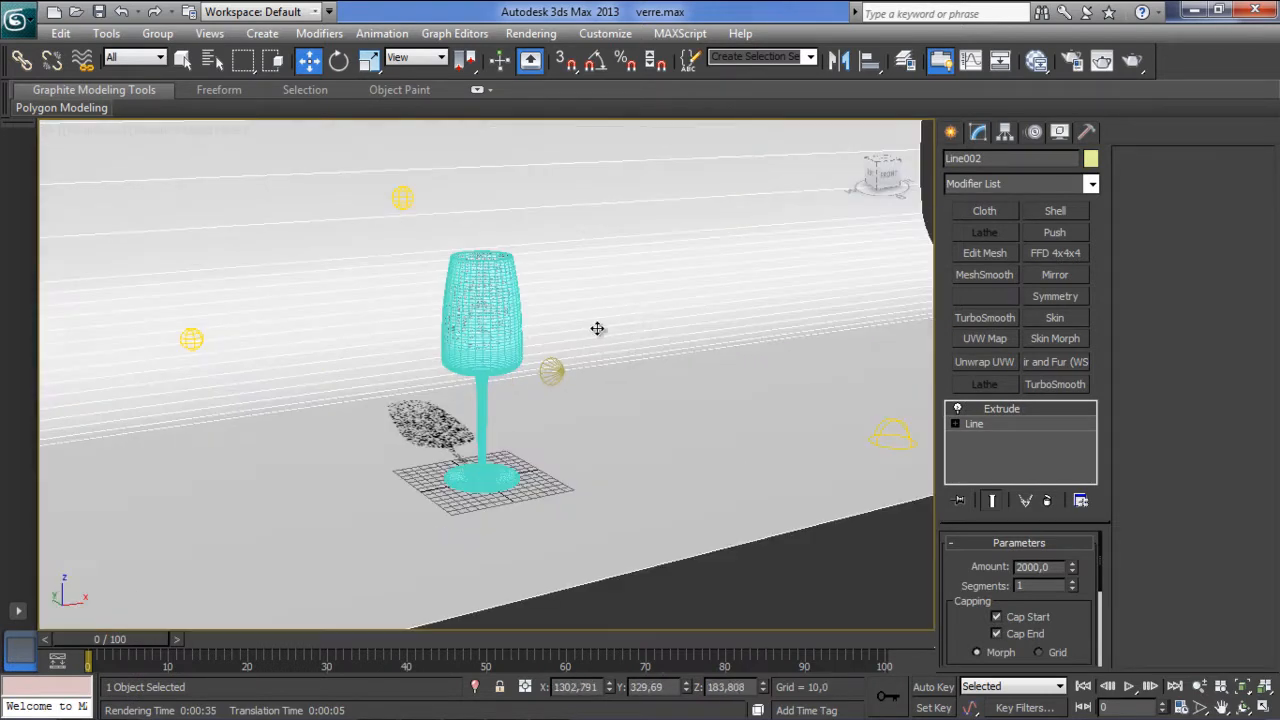
Edit the intensity of the Free Light behind the glass, and set the side Free Light's intensity to 1200 cd.
click(403, 198)
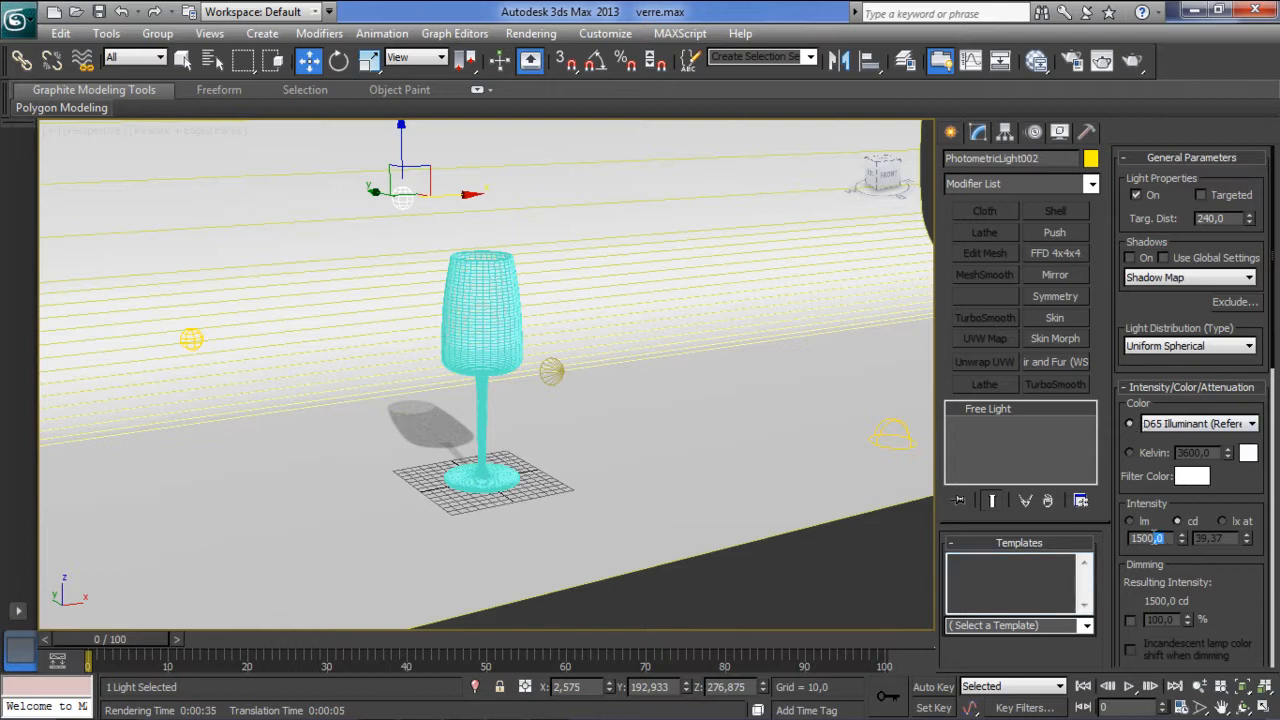
text(15)
click(194, 340)
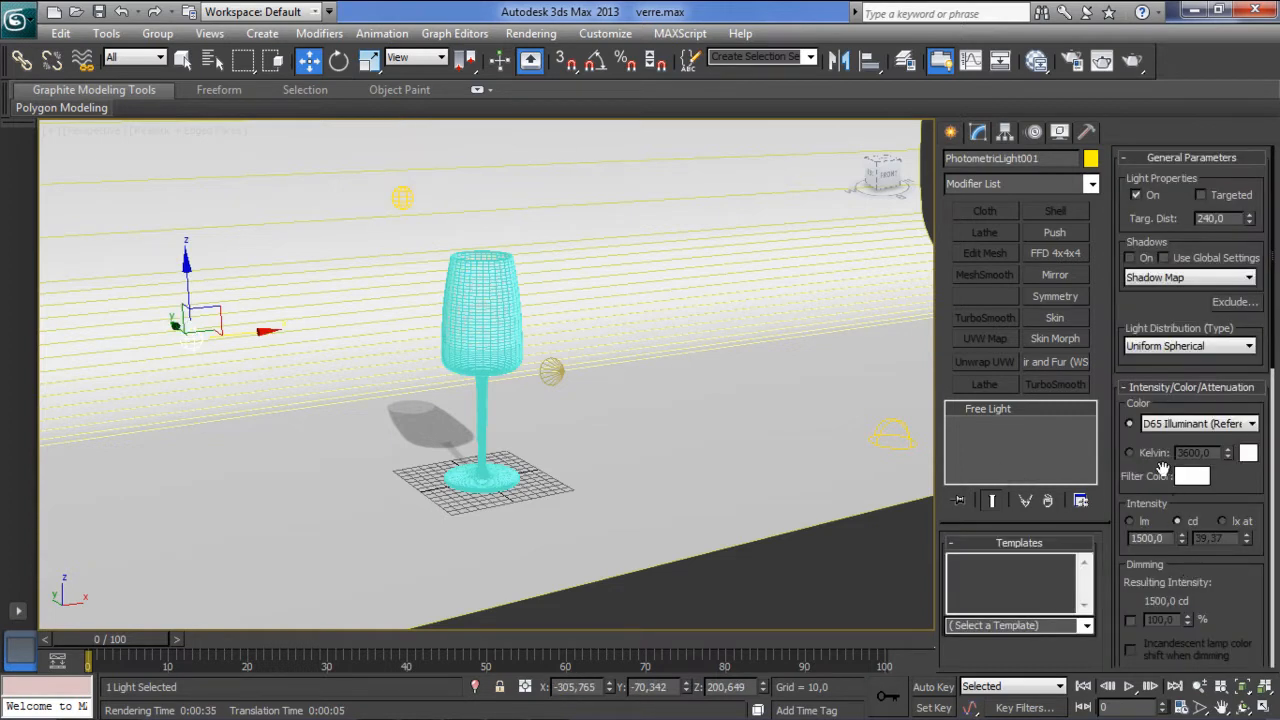
drag(1172, 538, 1113, 534)
text(1)
Render the wine glass again with the edited light intensities and the moved backdrop, and close the rendered frame.
scroll(515, 312, up, 4)
alt+middle_drag(515, 312, 537, 319)
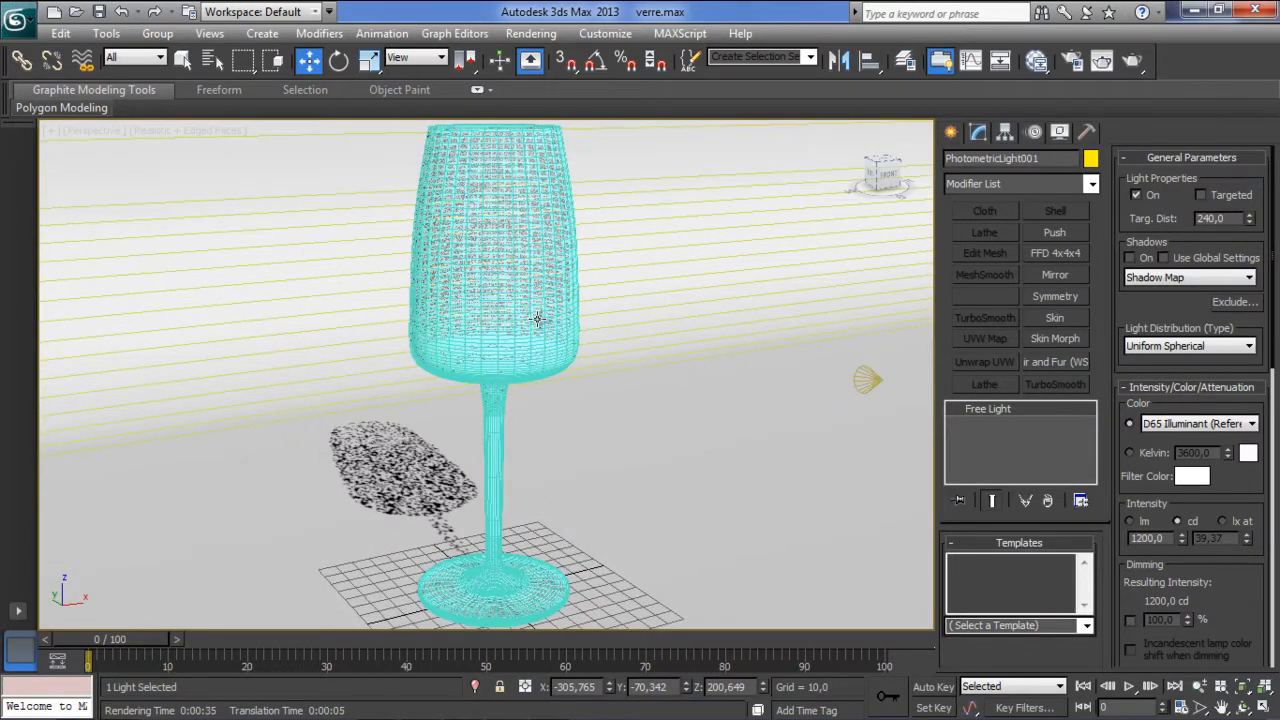
key(shift+q)
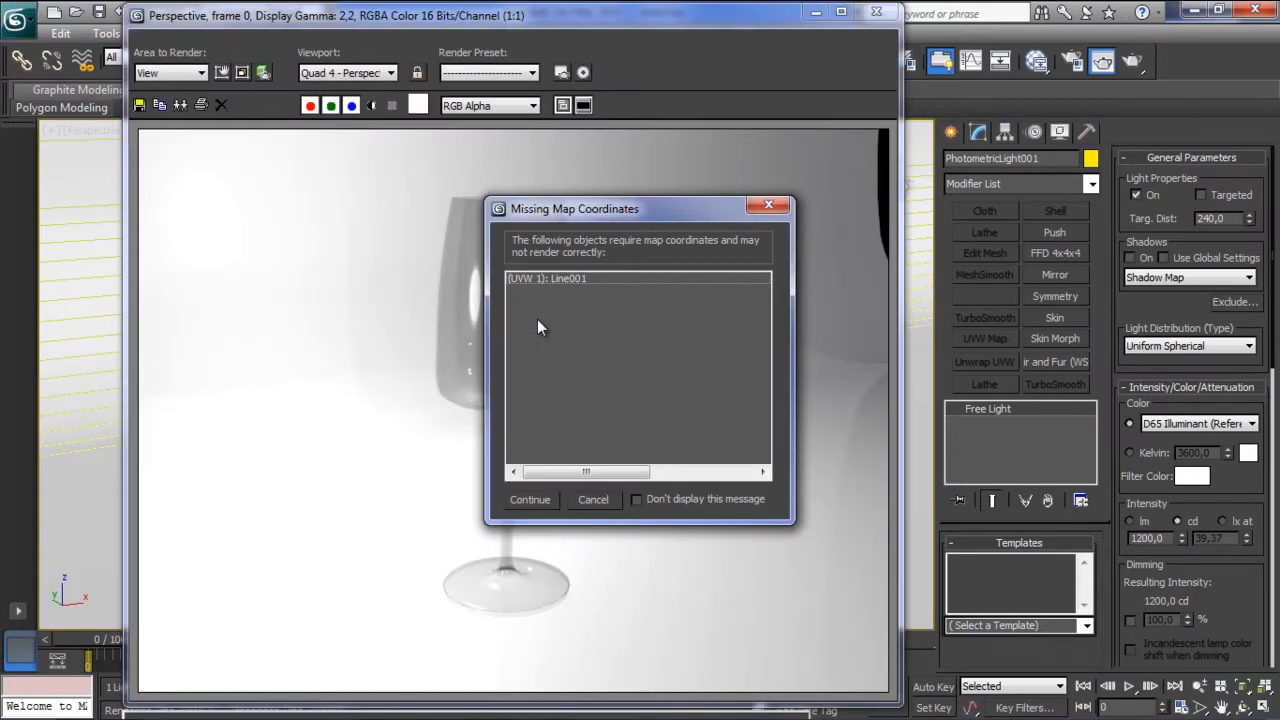
click(531, 500)
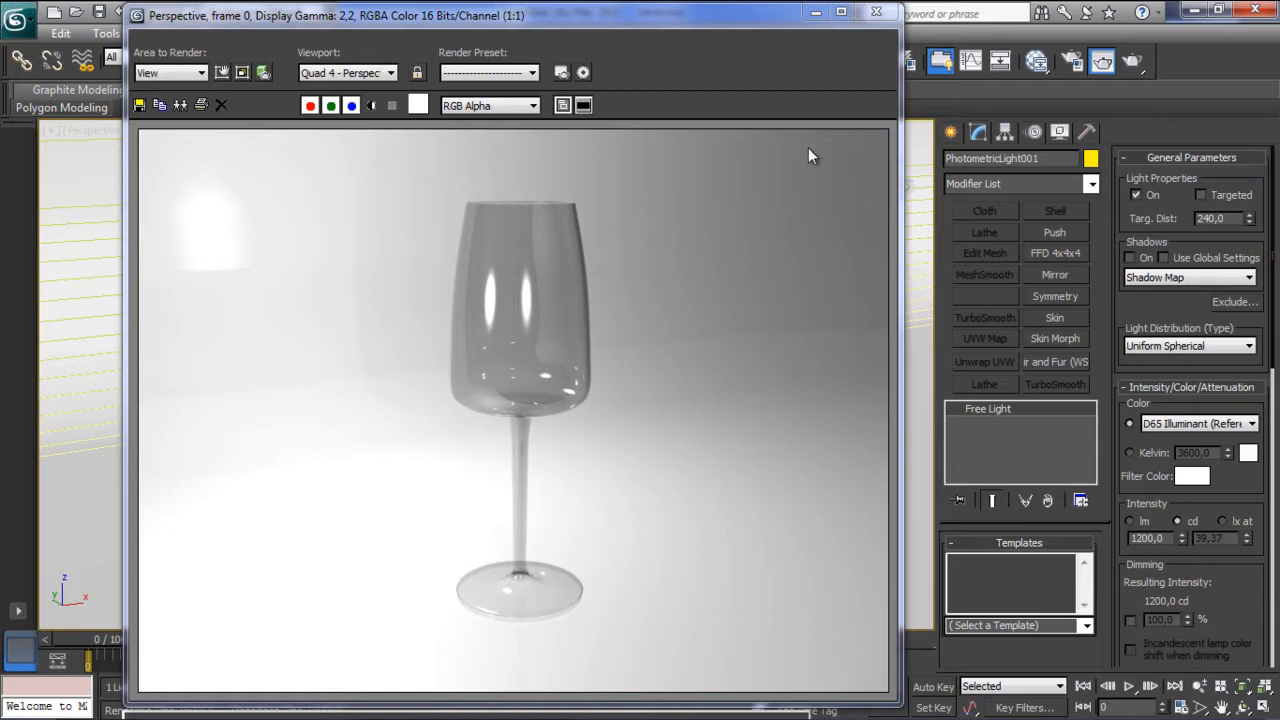
click(877, 13)
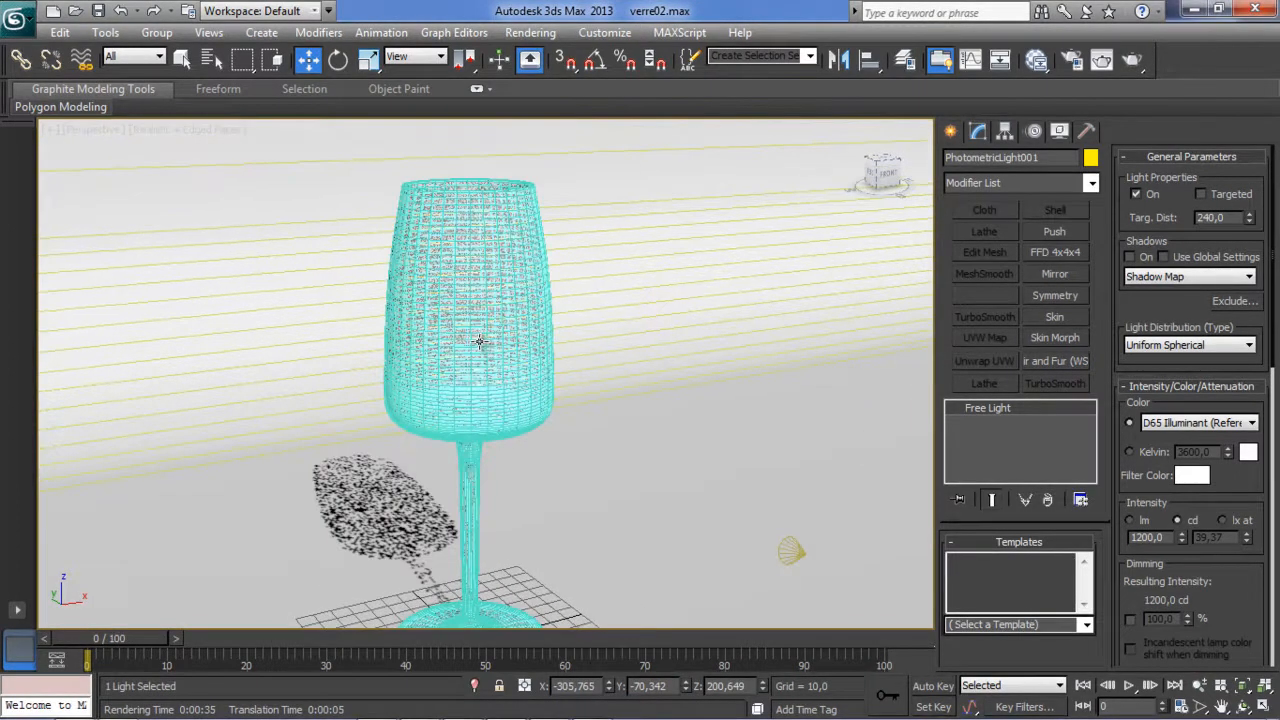
alt+middle_drag(479, 341, 527, 277)
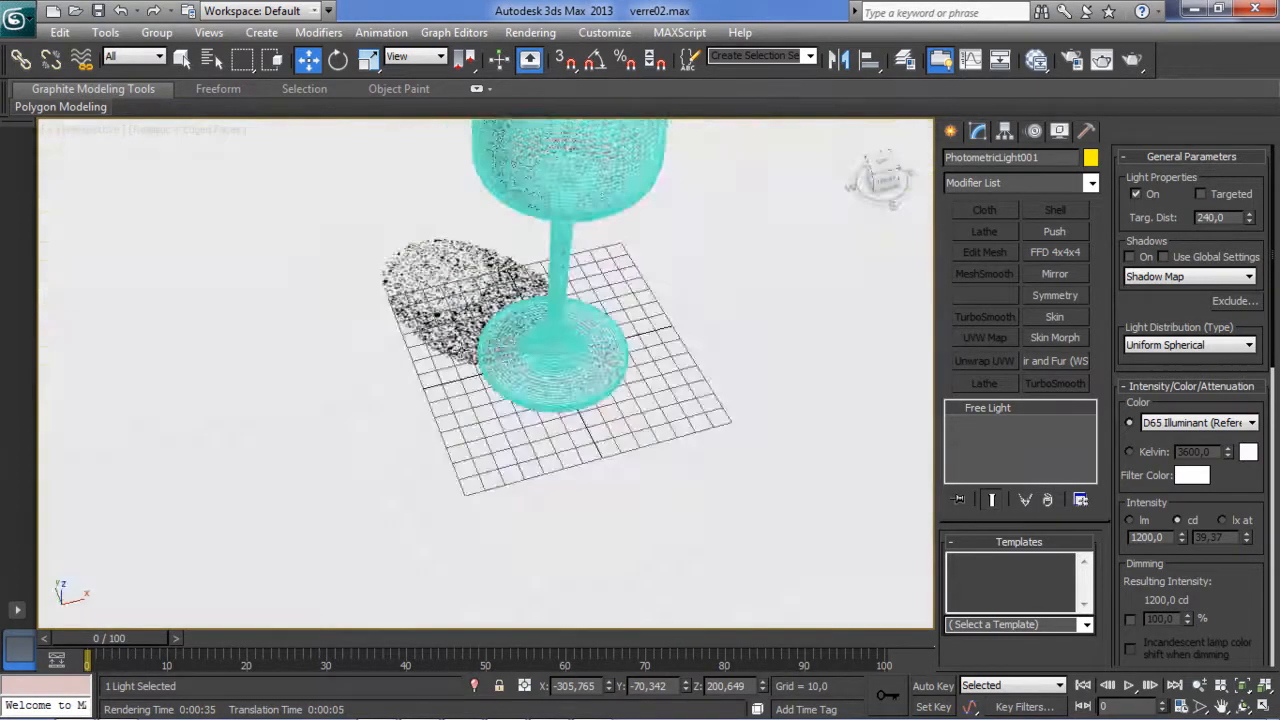
alt+middle_drag(632, 158, 402, 350)
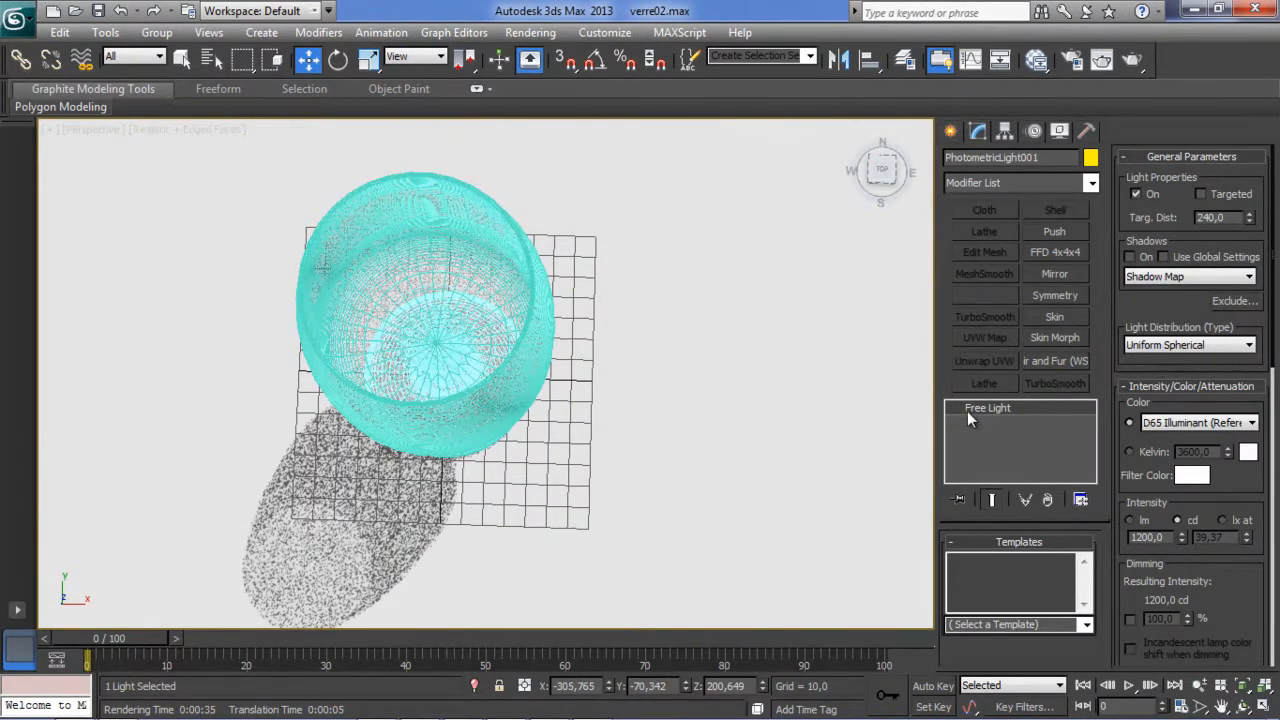
Select the wine glass and enter the Polygon level of its Editable Poly.
click(416, 340)
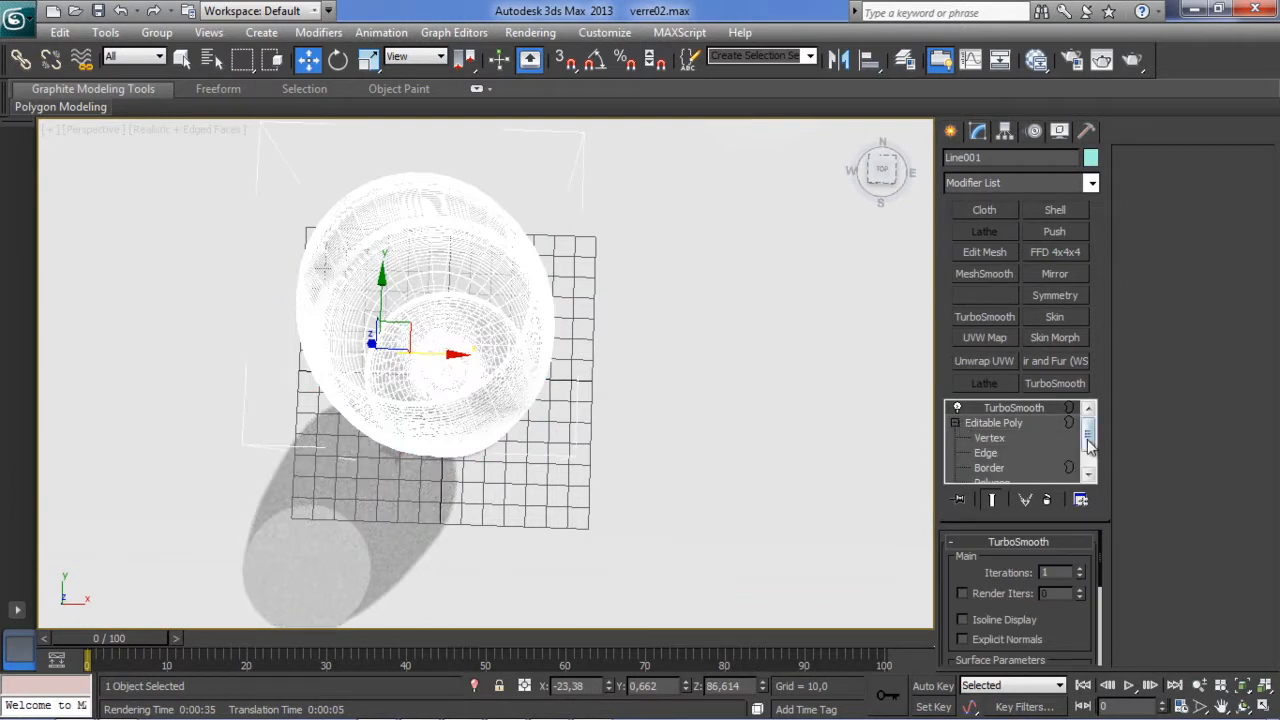
drag(1088, 447, 1088, 470)
click(988, 452)
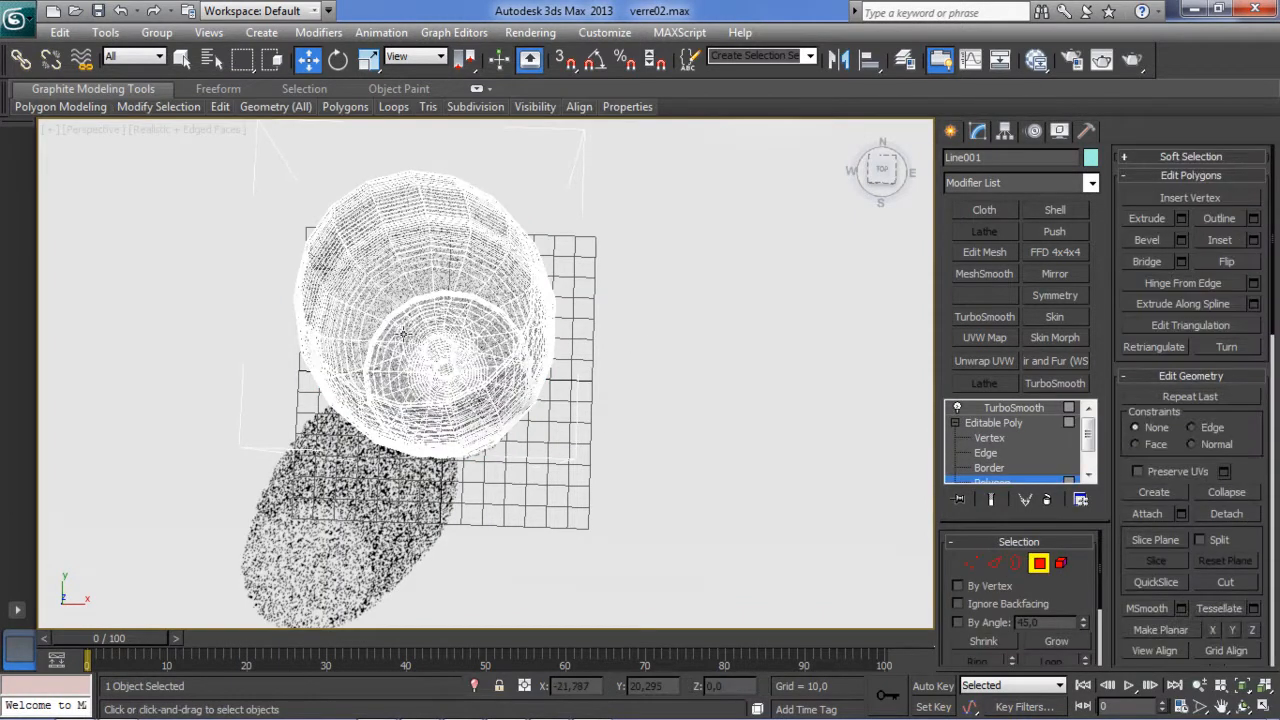
click(490, 345)
mouse_move(490, 345)
alt+middle_down()
mouse_move(478, 200)
mouse_move(488, 350)
alt+middle_up()
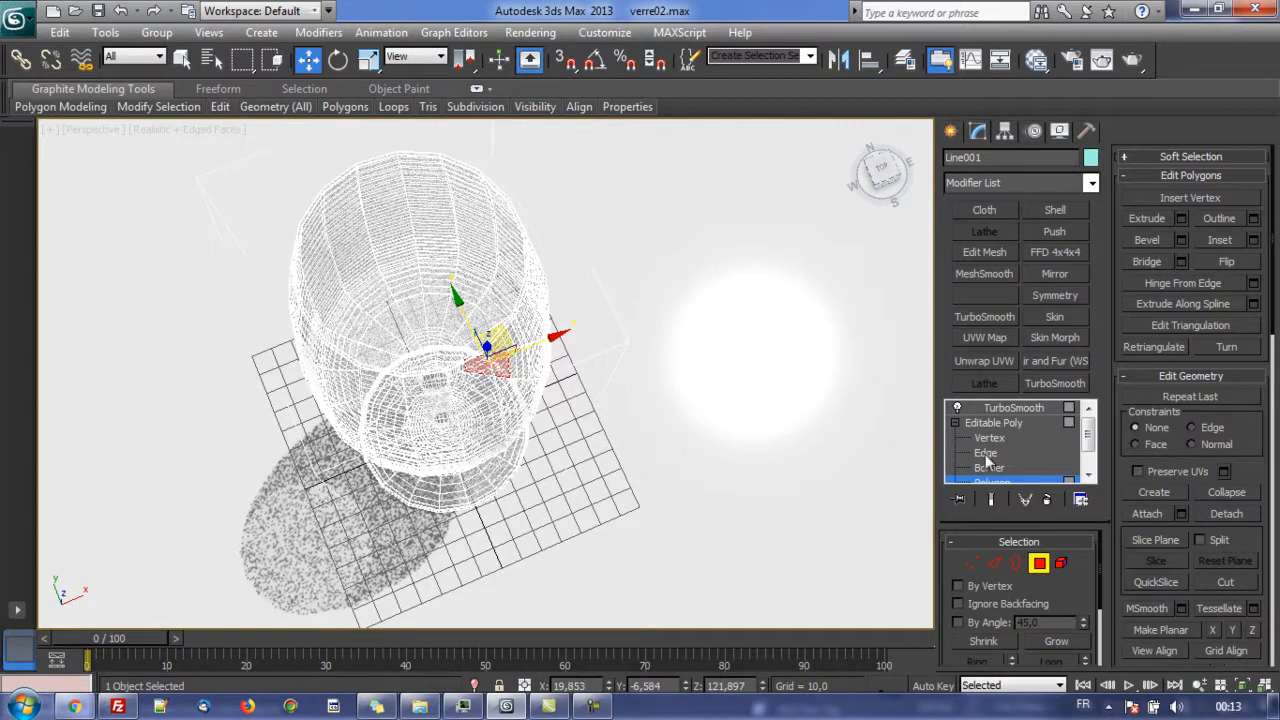
click(1063, 641)
click(1063, 641)
click(1063, 641)
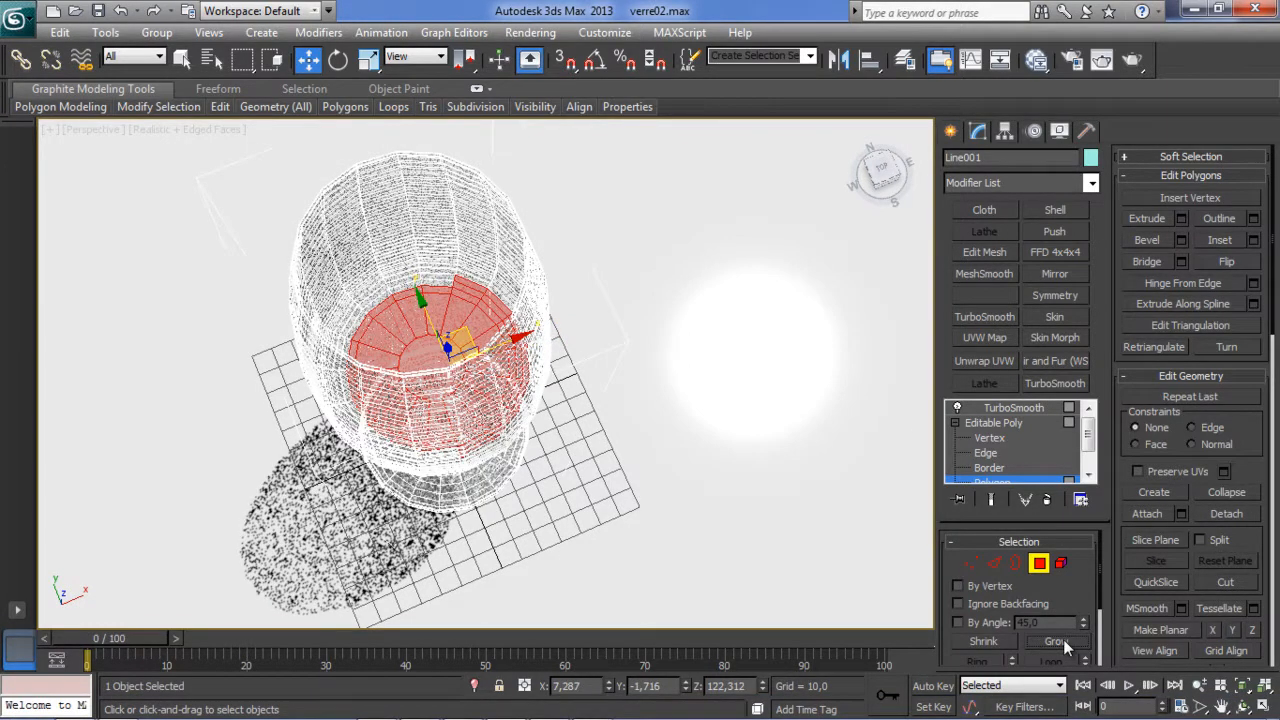
click(1063, 641)
click(1063, 641)
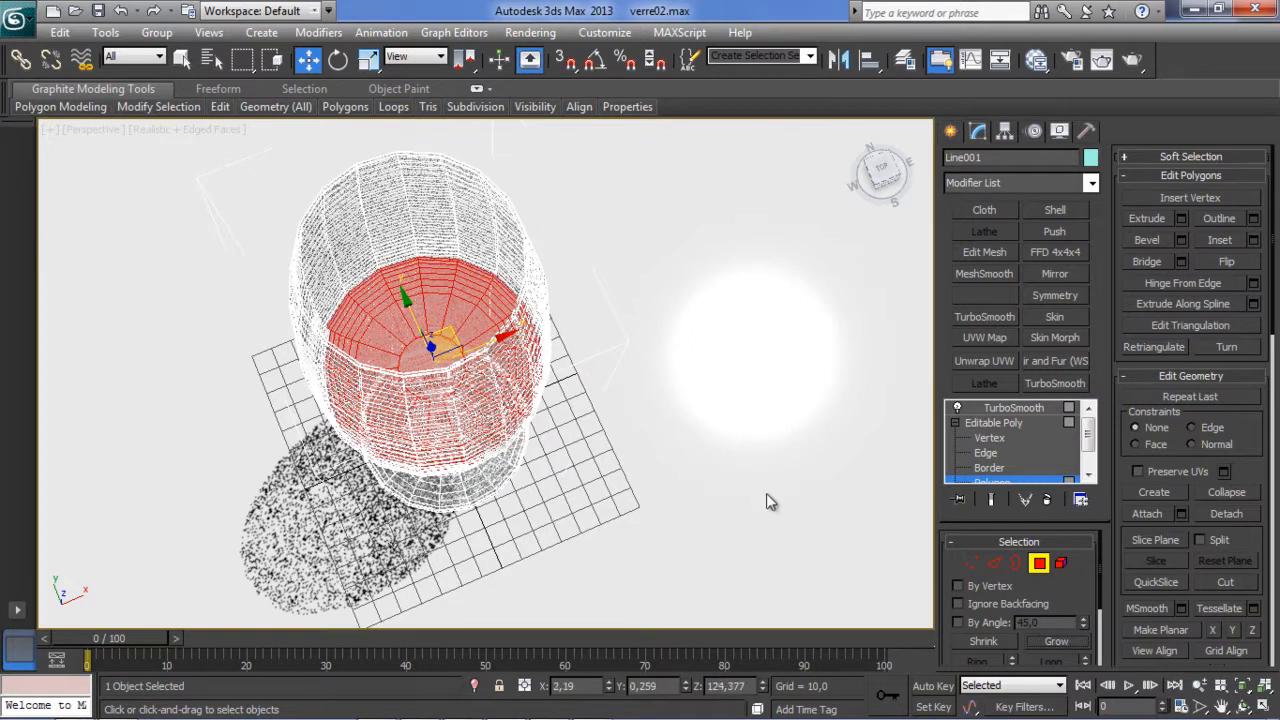
alt+middle_drag(620, 437, 527, 453)
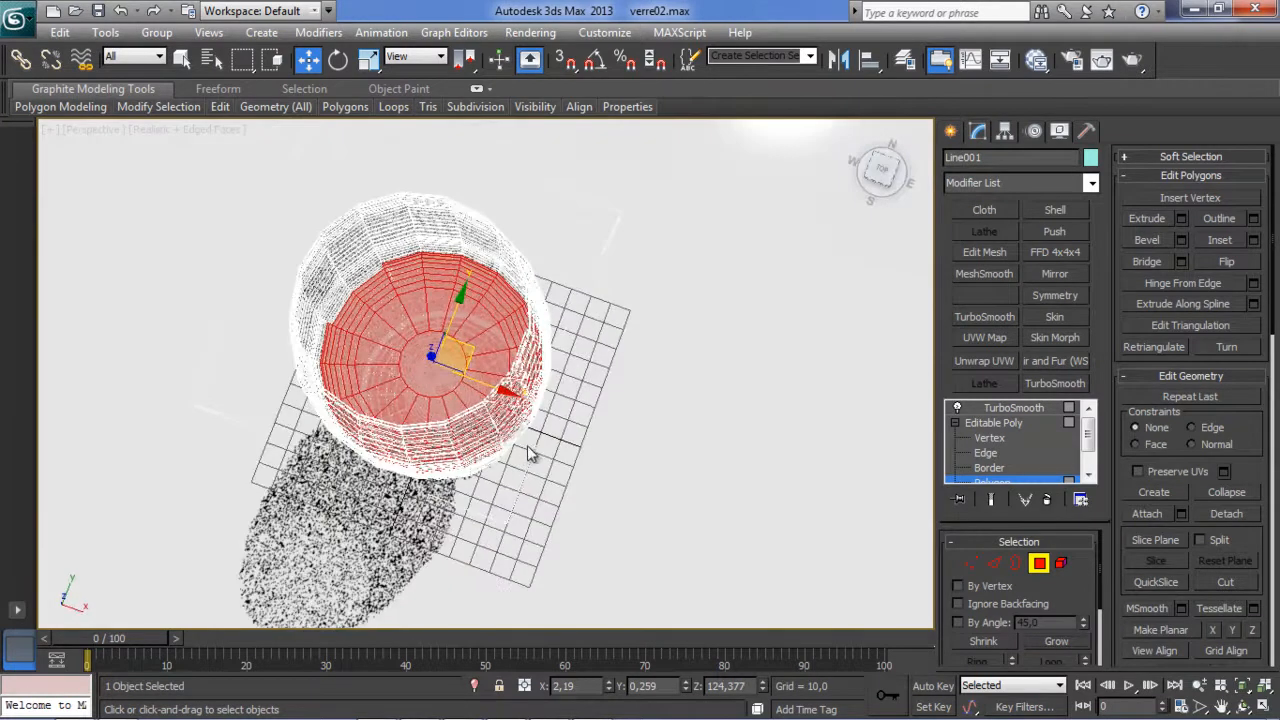
click(606, 451)
Select the round polygon at the bottom of the bowl's interior and grow the selection by two rings.
click(441, 368)
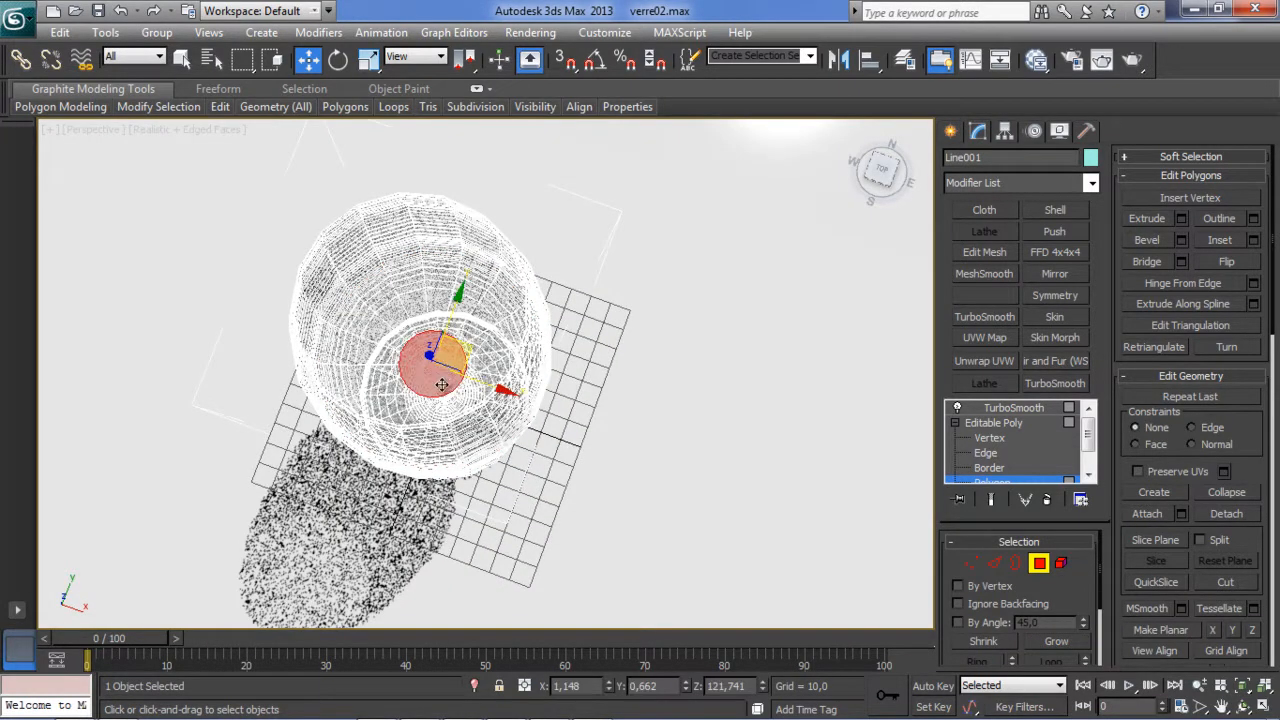
alt+middle_drag(441, 368, 468, 346)
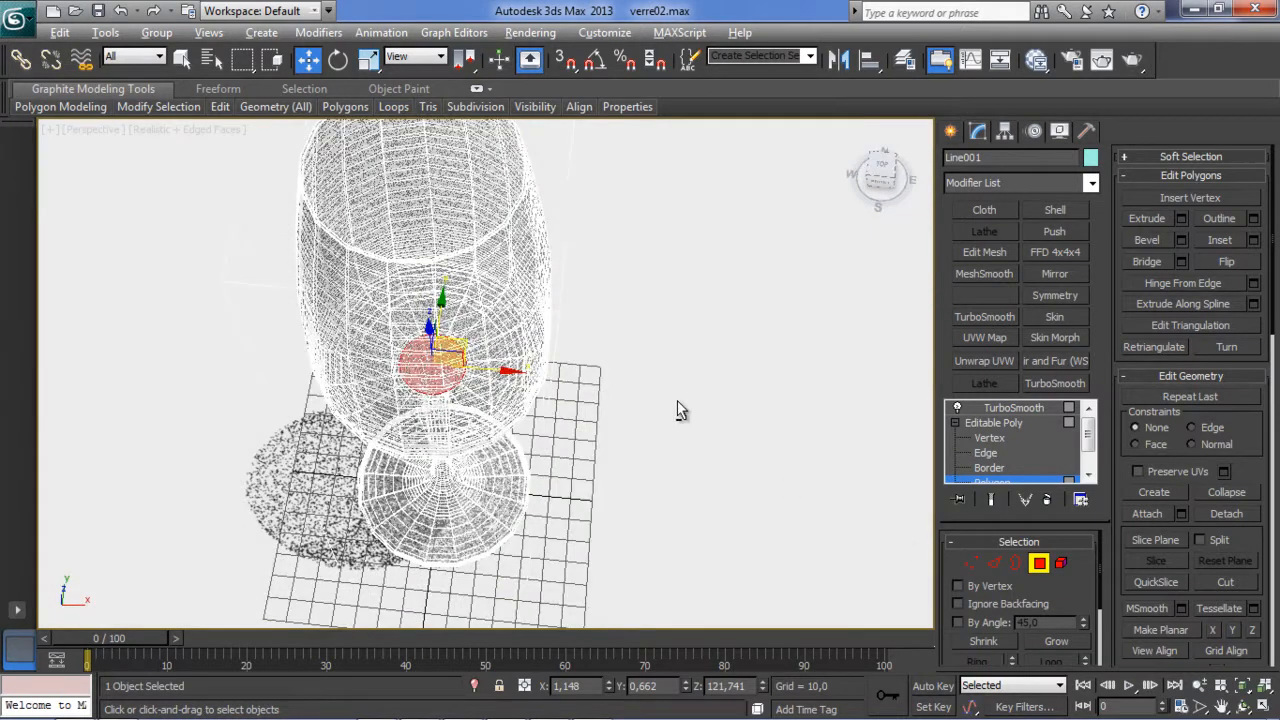
alt+middle_drag(680, 414, 700, 486)
click(1070, 648)
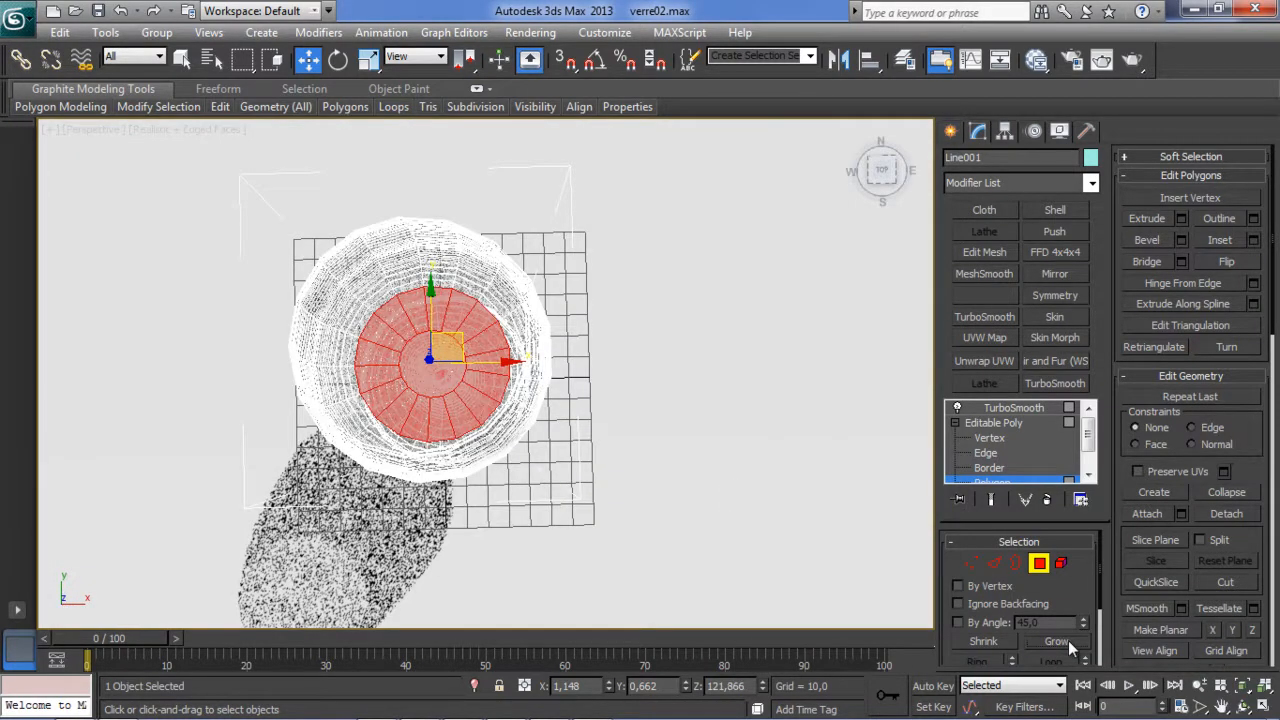
click(1070, 648)
alt+middle_drag(594, 466, 646, 361)
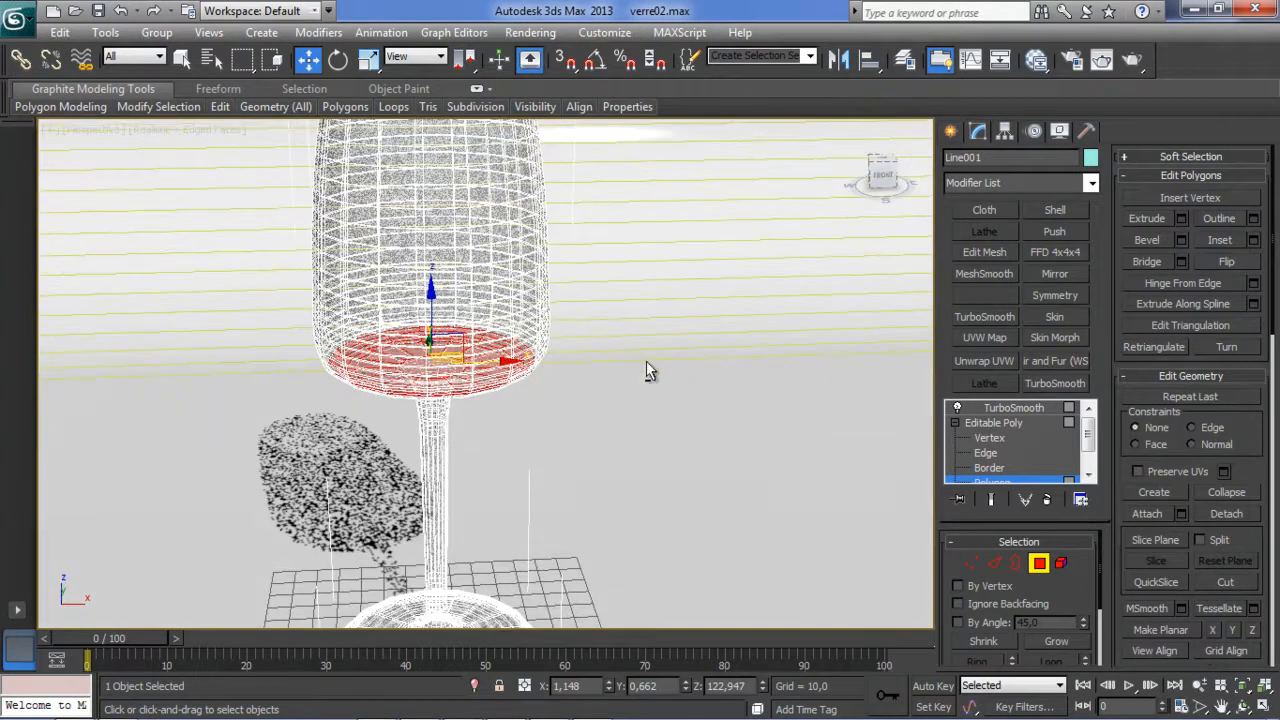
Keep growing the polygon selection up the bowl's inner wall until it fills well over half of the bowl.
click(1076, 645)
click(1076, 645)
click(1076, 645)
click(1076, 644)
click(1076, 644)
click(1076, 644)
click(1076, 644)
click(1076, 644)
scroll(579, 393, down, 6)
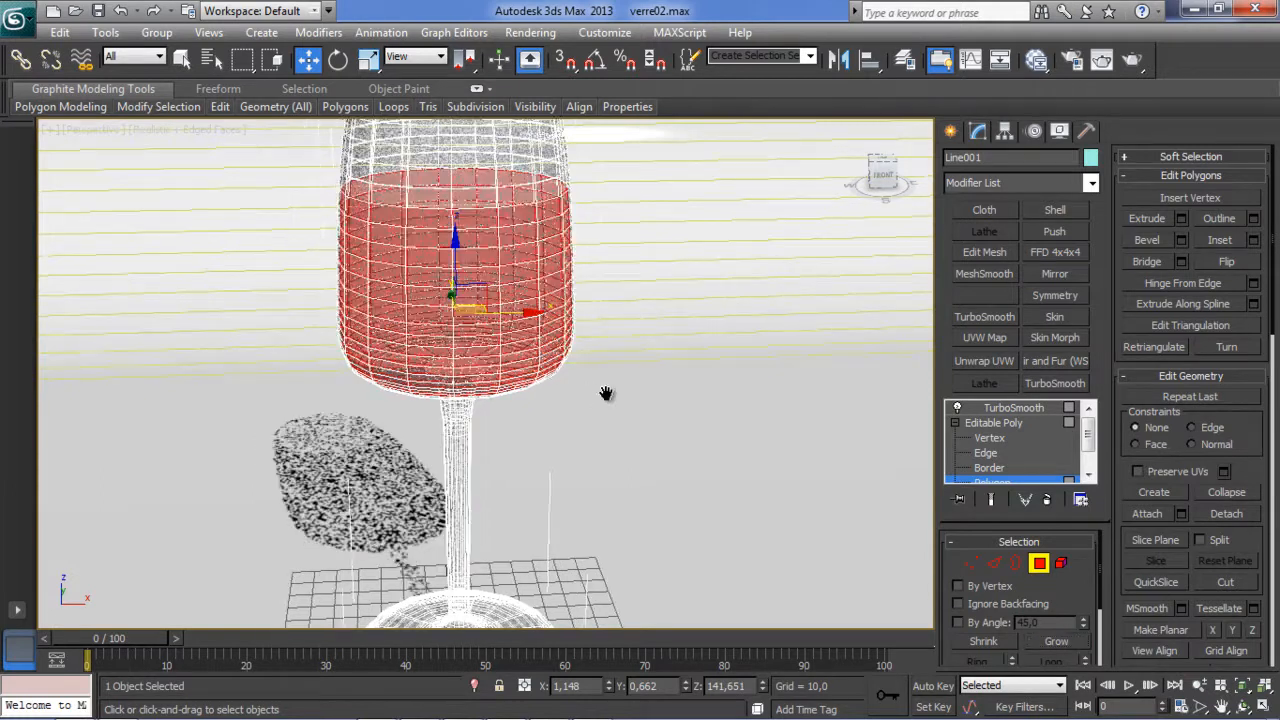
scroll(587, 392, up, 3)
scroll(587, 392, up, 3)
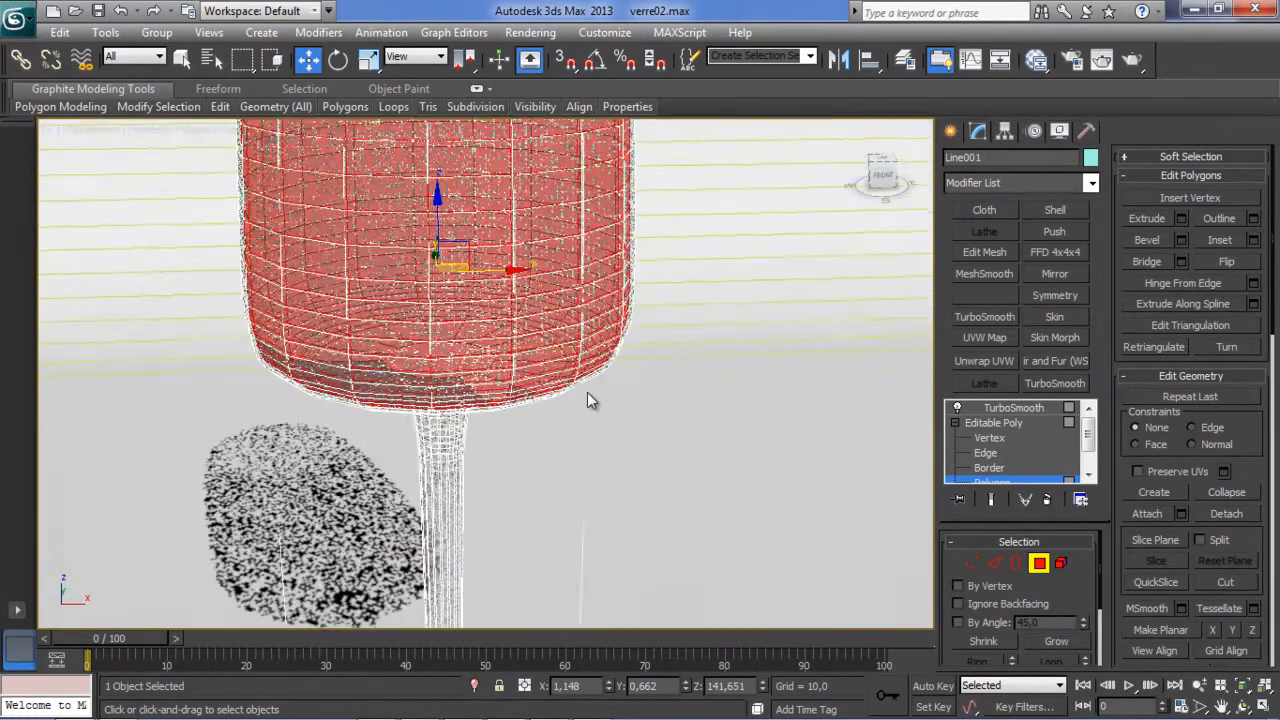
scroll(685, 434, down, 3)
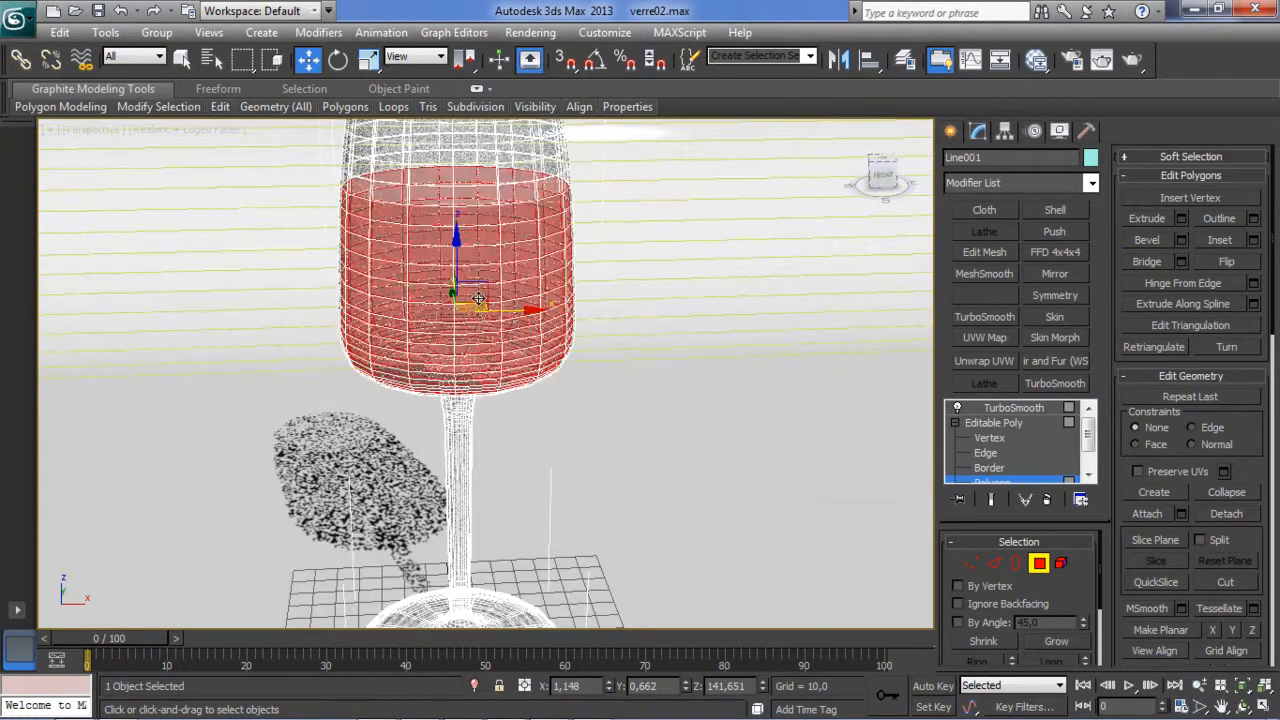
scroll(485, 302, down, 3)
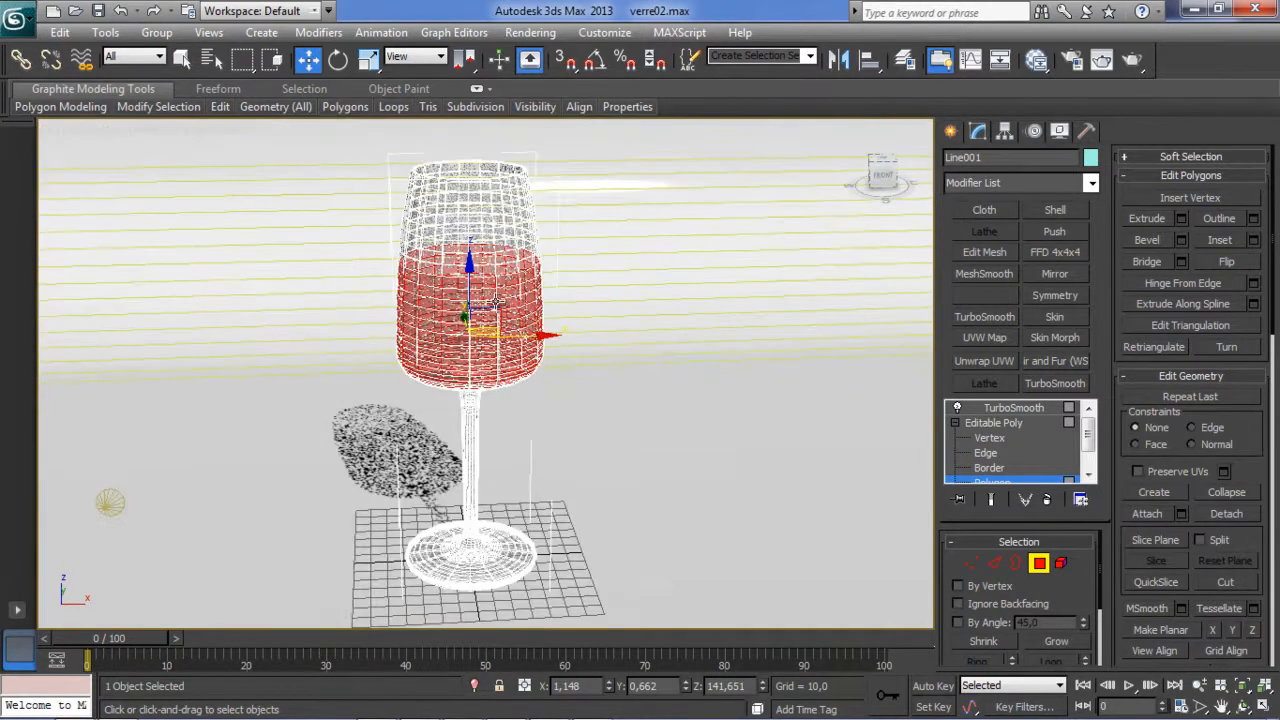
alt+middle_drag(497, 307, 525, 320)
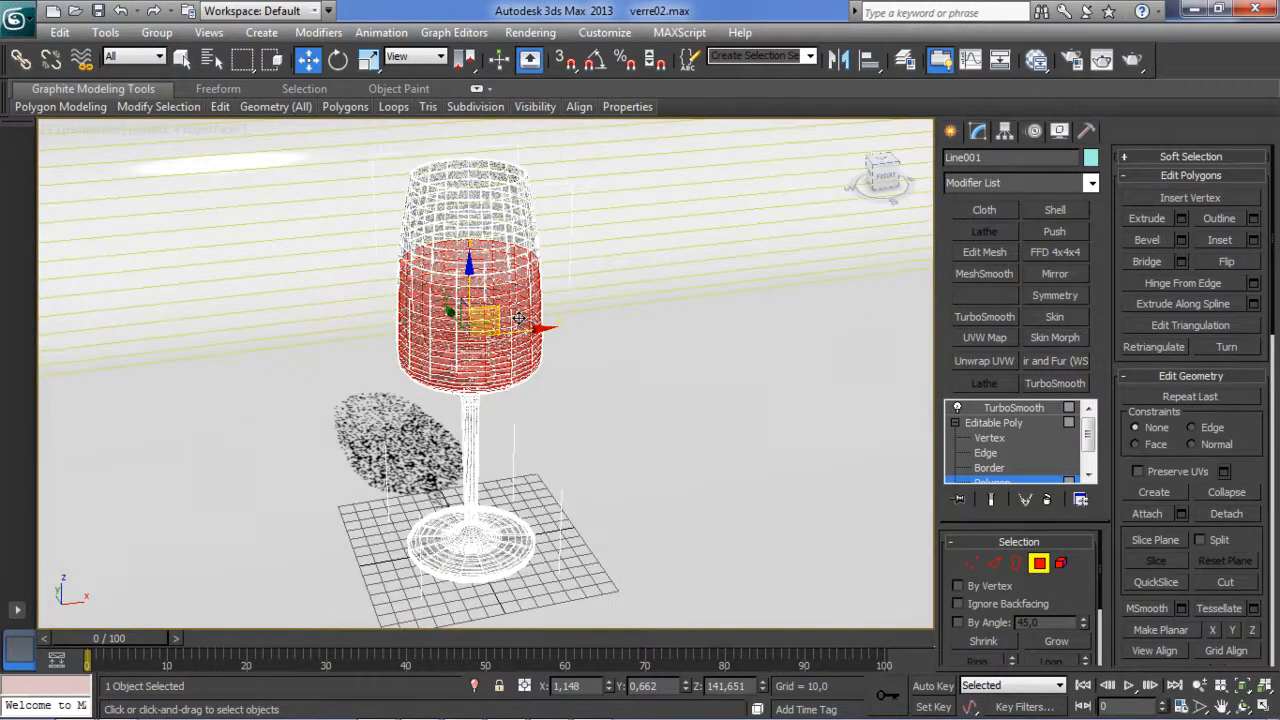
Lower the polygon selection to about half the bowl's height, stepping back several rings and growing it again by one ring.
click(1066, 640)
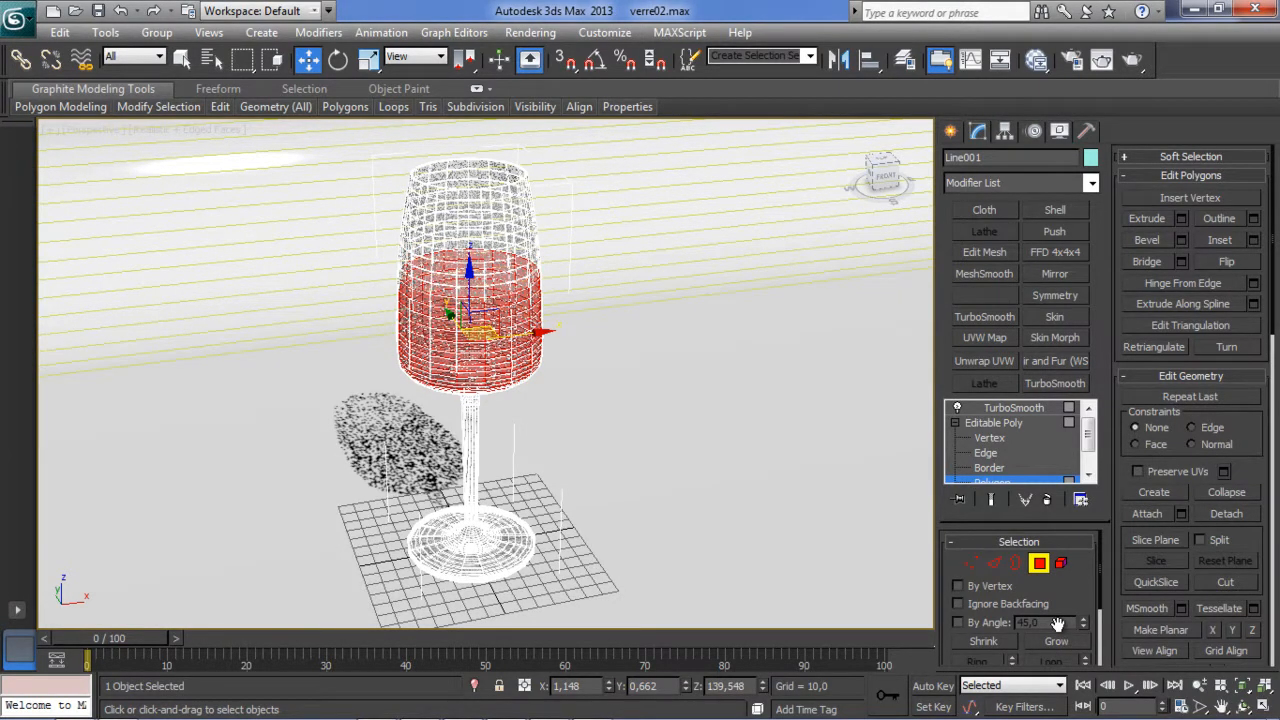
alt+middle_drag(593, 412, 588, 397)
key(ctrl+z)
key(ctrl+z)
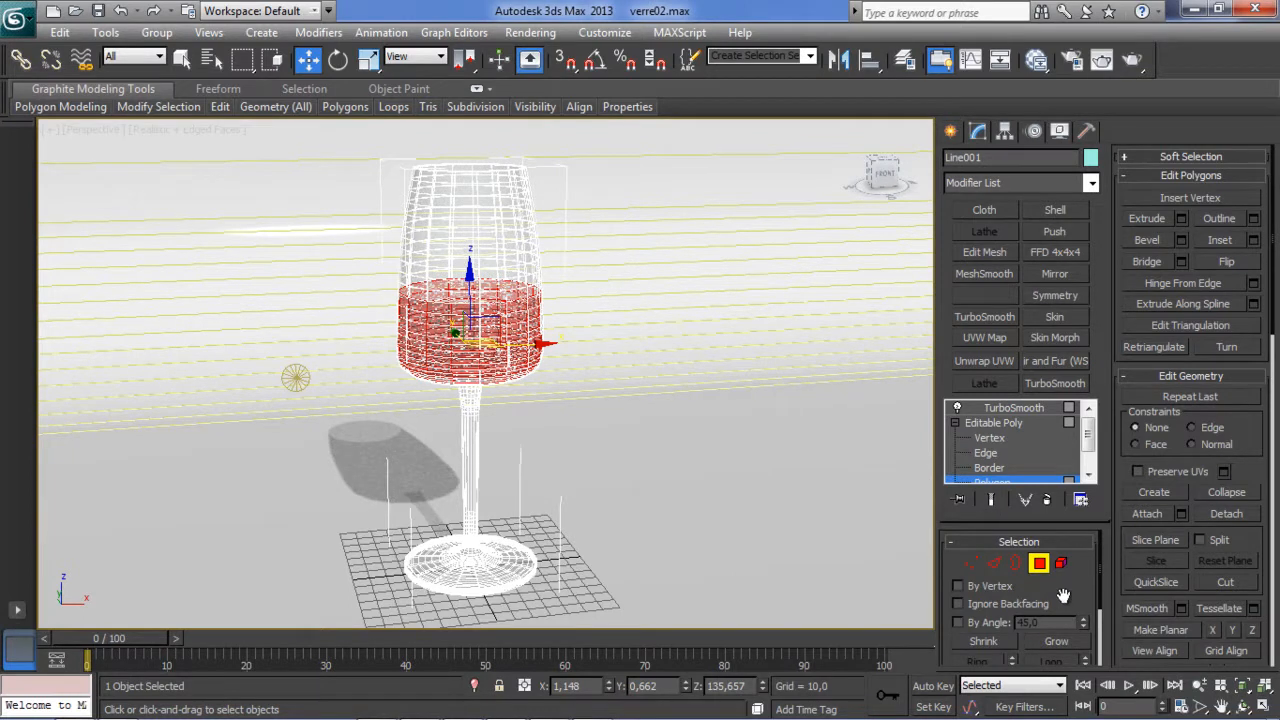
click(1073, 641)
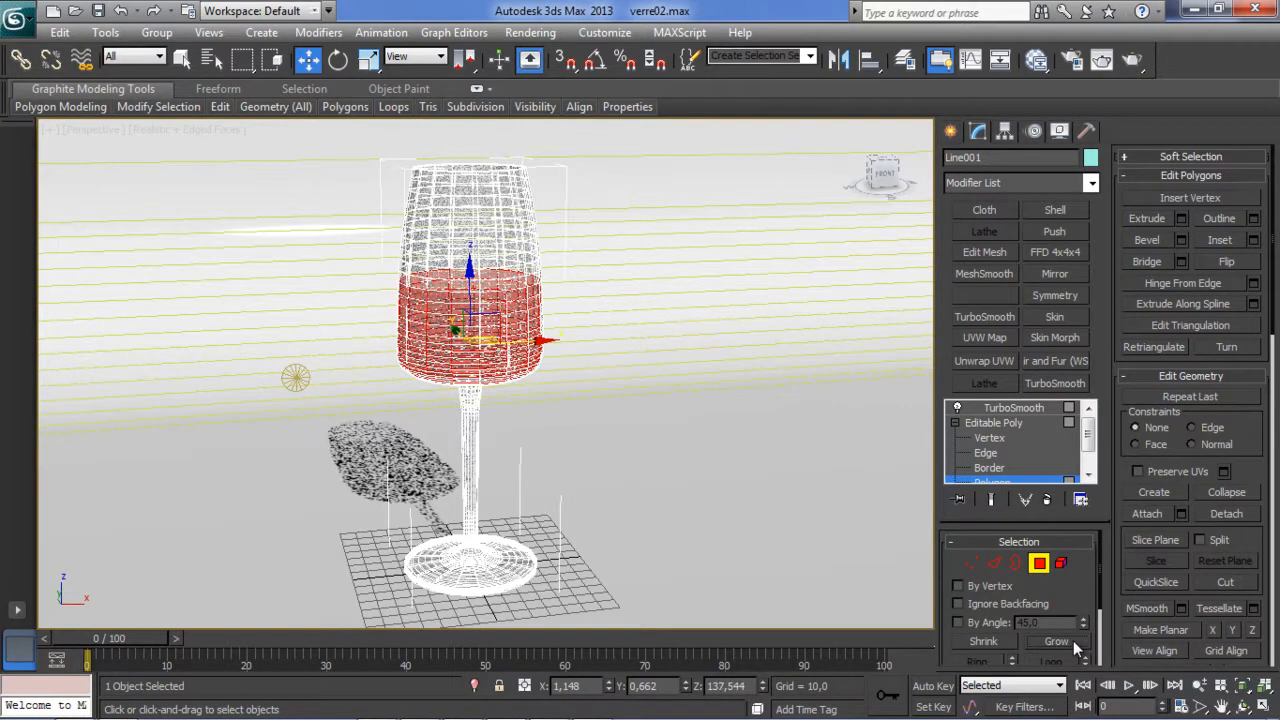
mouse_move(561, 376)
middle_down()
mouse_move(570, 392)
mouse_move(548, 387)
middle_up()
scroll(570, 392, up, 4)
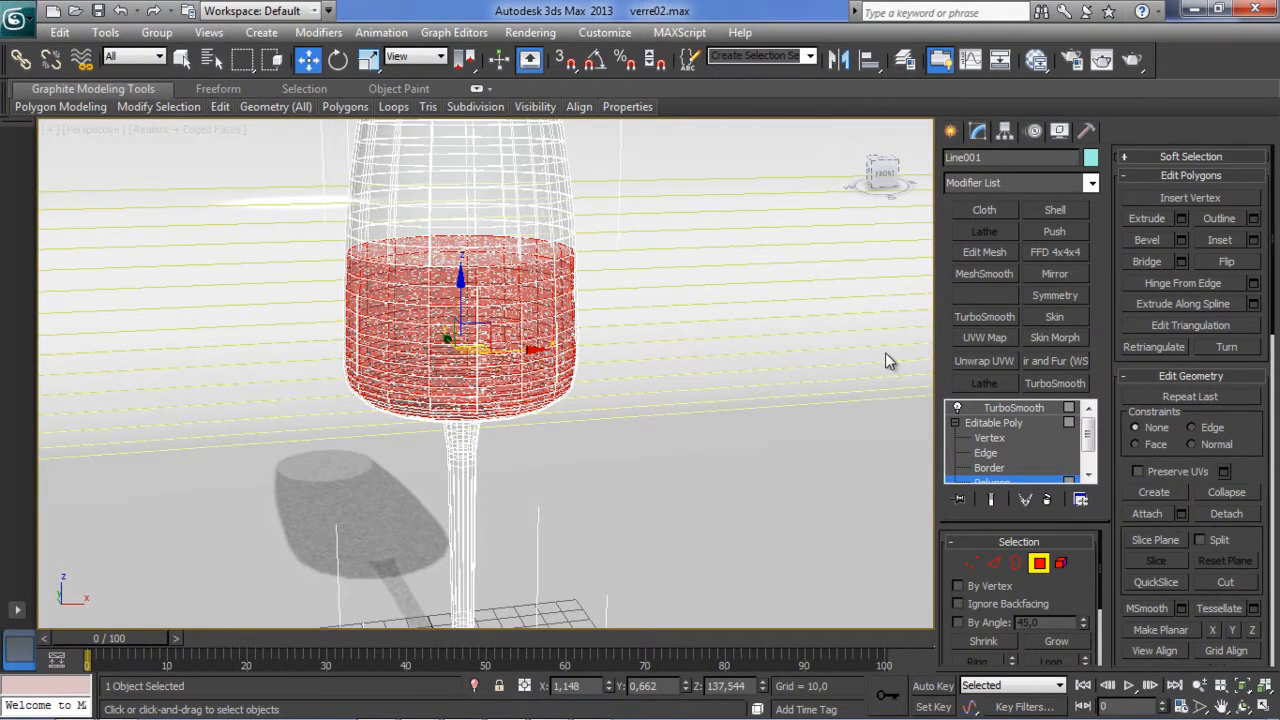
Detach the selected inner bowl polygons as a clone named vin, without detaching them to an element.
click(1227, 513)
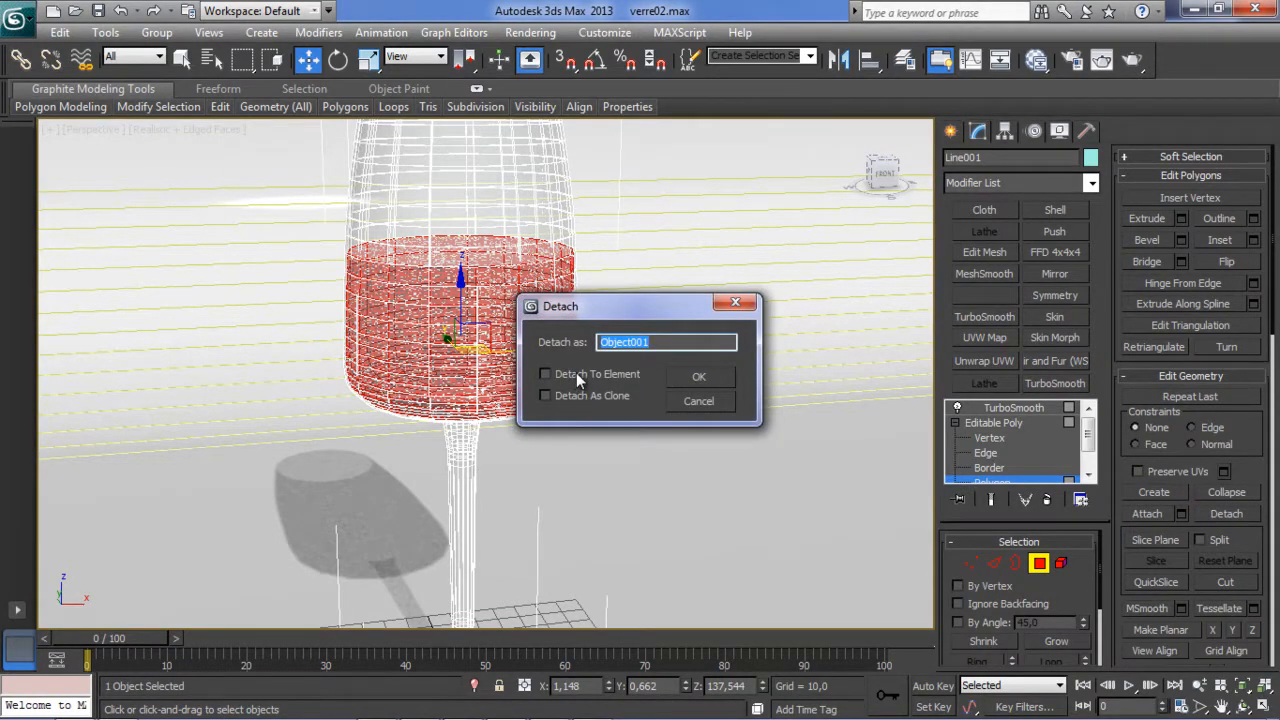
click(564, 394)
drag(662, 342, 766, 264)
click(712, 352)
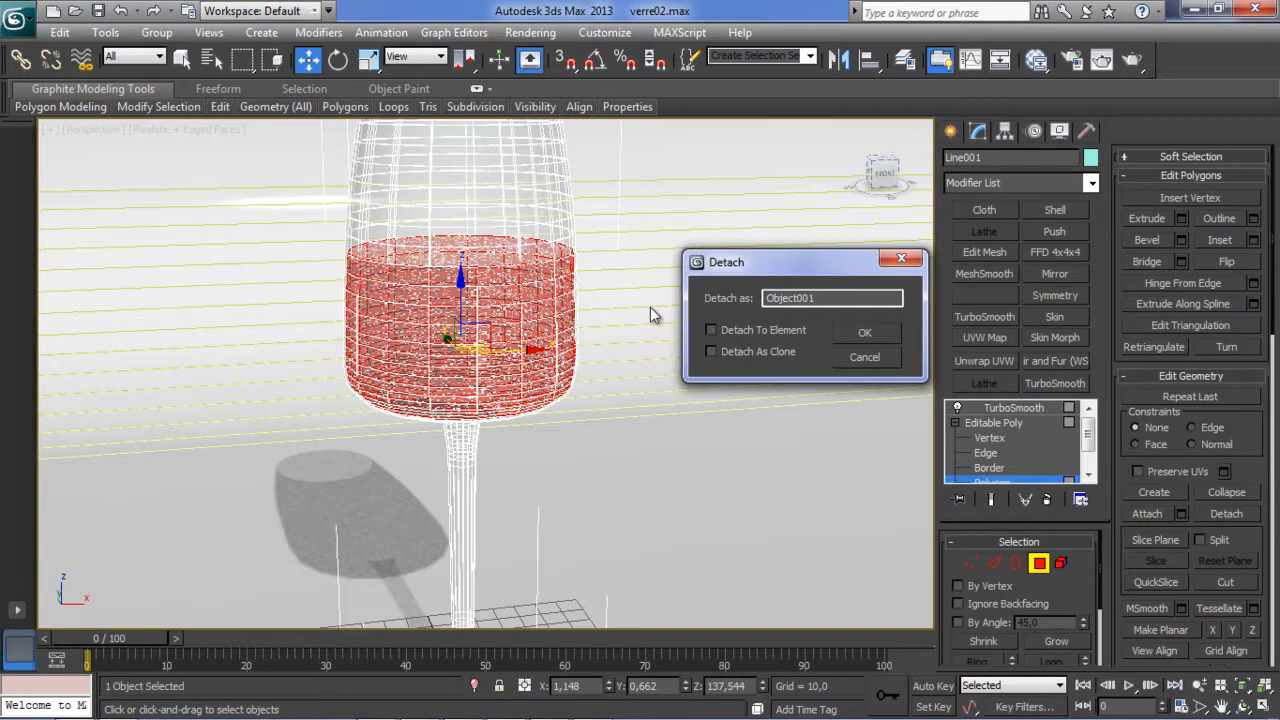
click(722, 331)
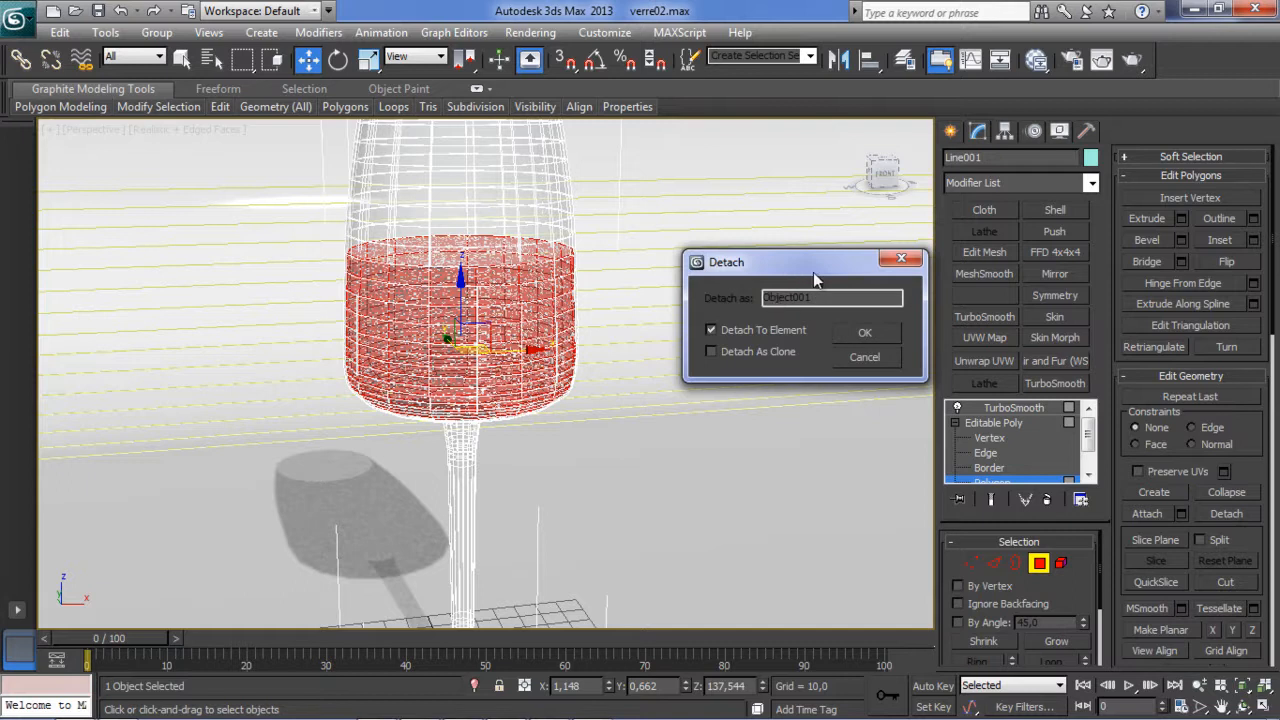
click(712, 329)
click(712, 352)
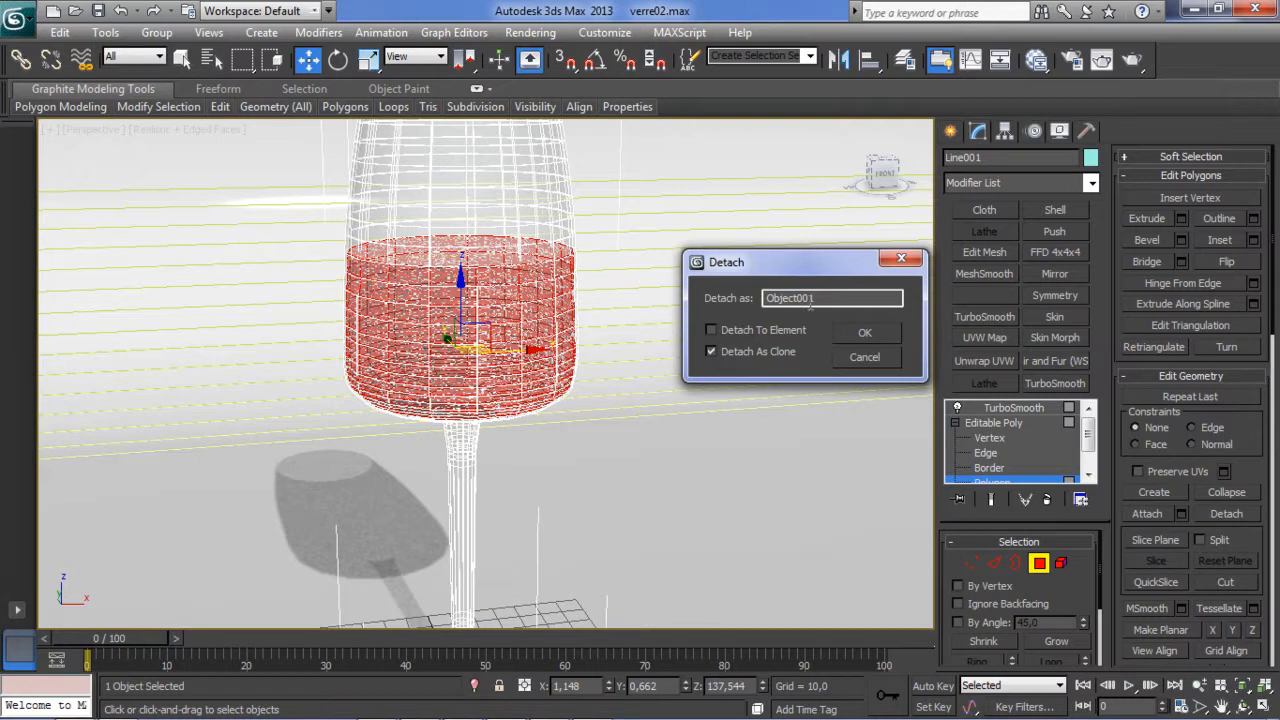
drag(826, 297, 701, 298)
drag(762, 262, 783, 247)
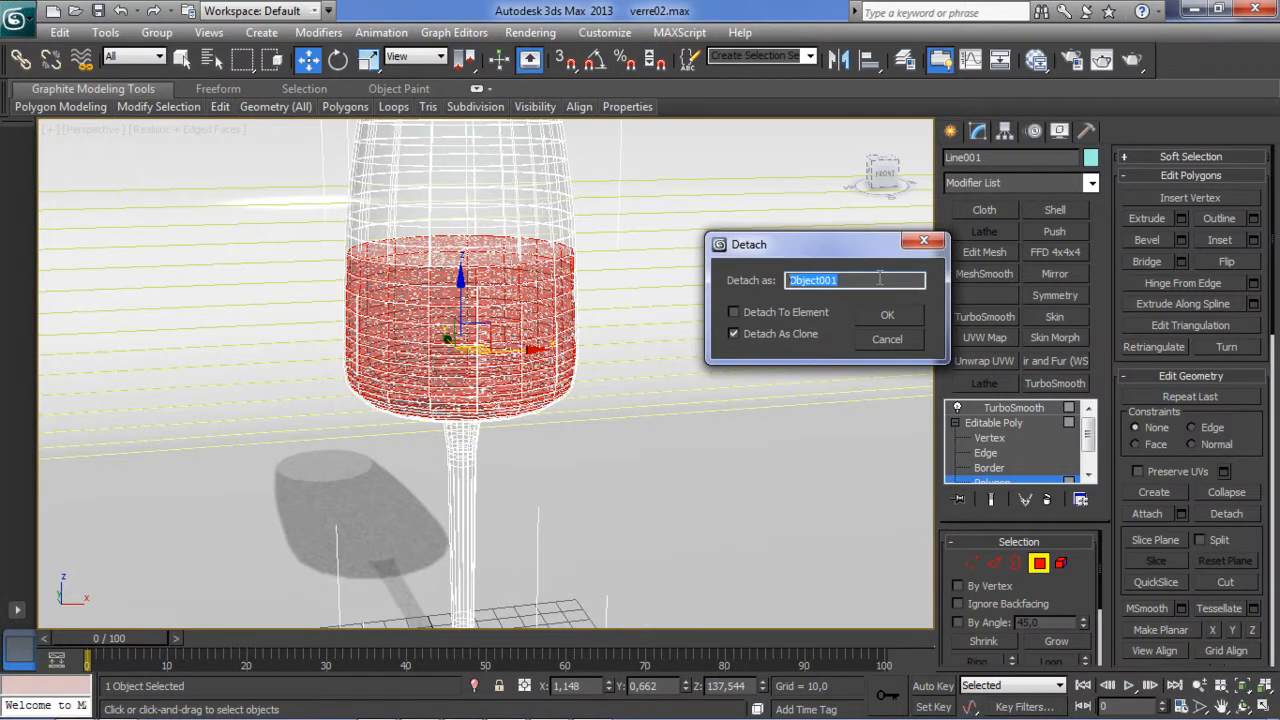
text(v)
click(888, 316)
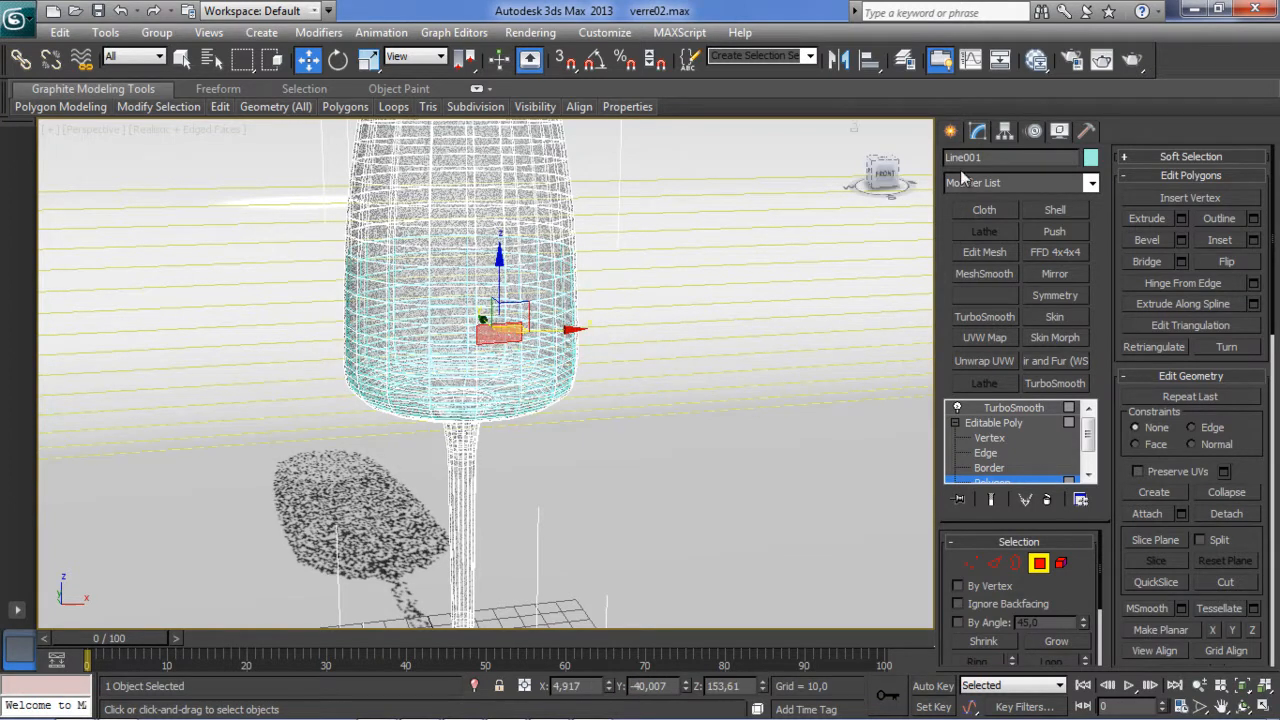
Leave polygon editing of the glass and select the detached vin object inside the bowl.
click(951, 131)
click(669, 463)
click(471, 339)
click(471, 339)
click(471, 339)
click(471, 339)
click(471, 339)
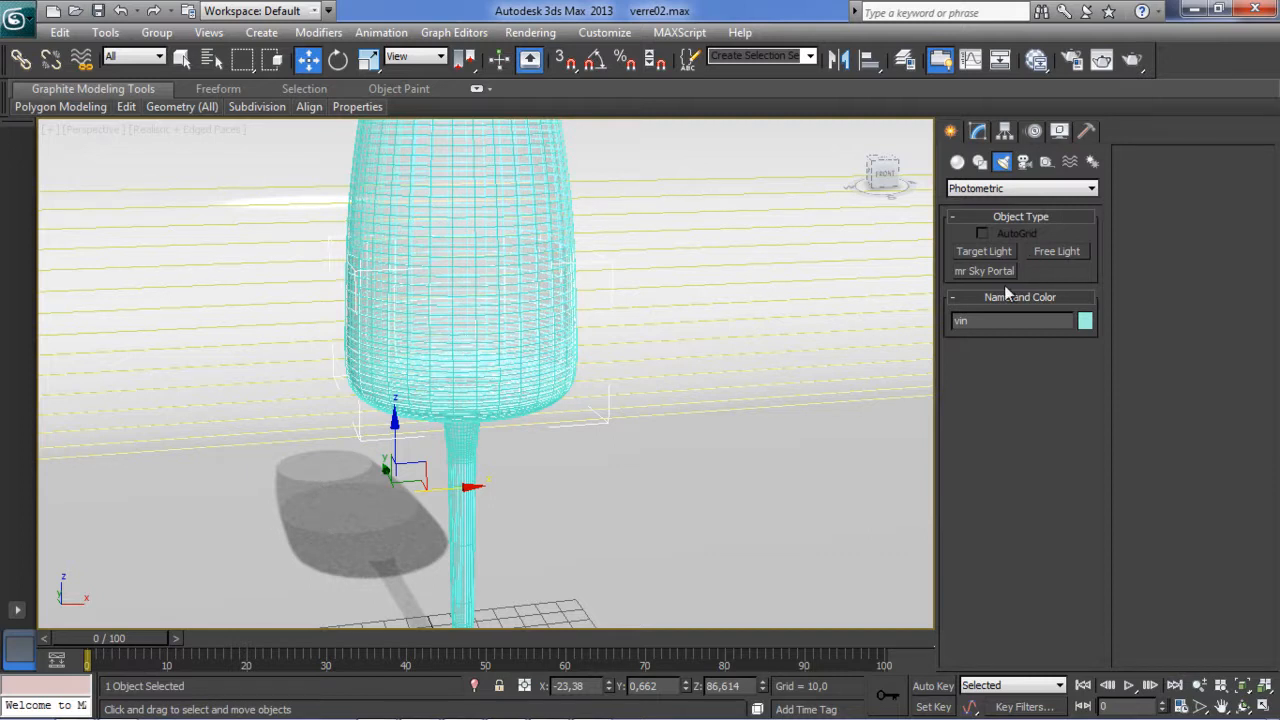
Hide every object except vin so that only the wine shape is shown for editing.
click(975, 132)
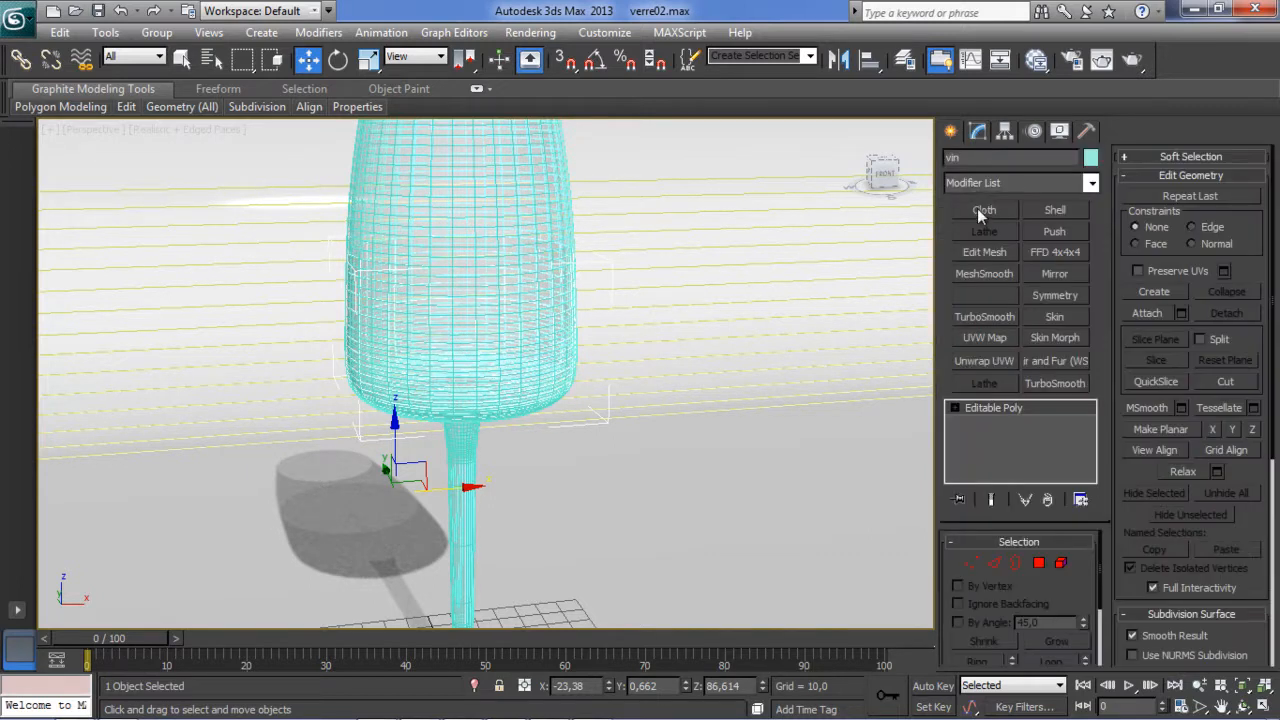
right_click(466, 356)
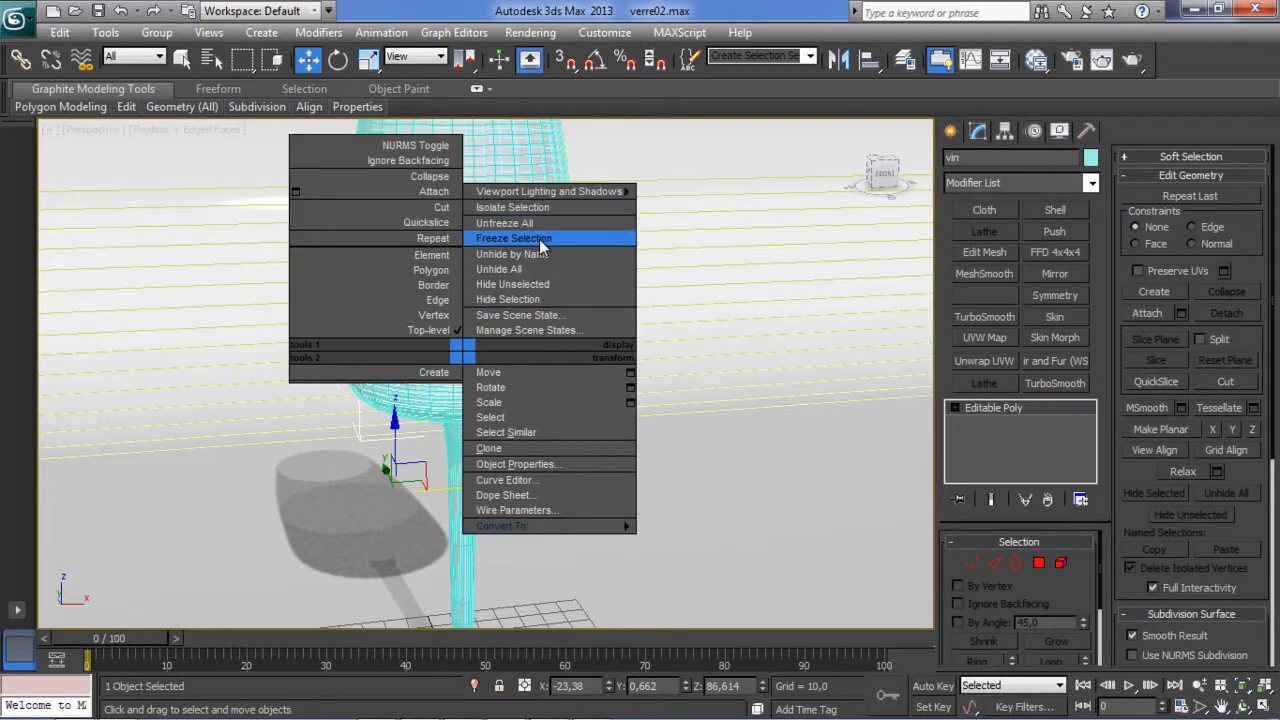
click(540, 299)
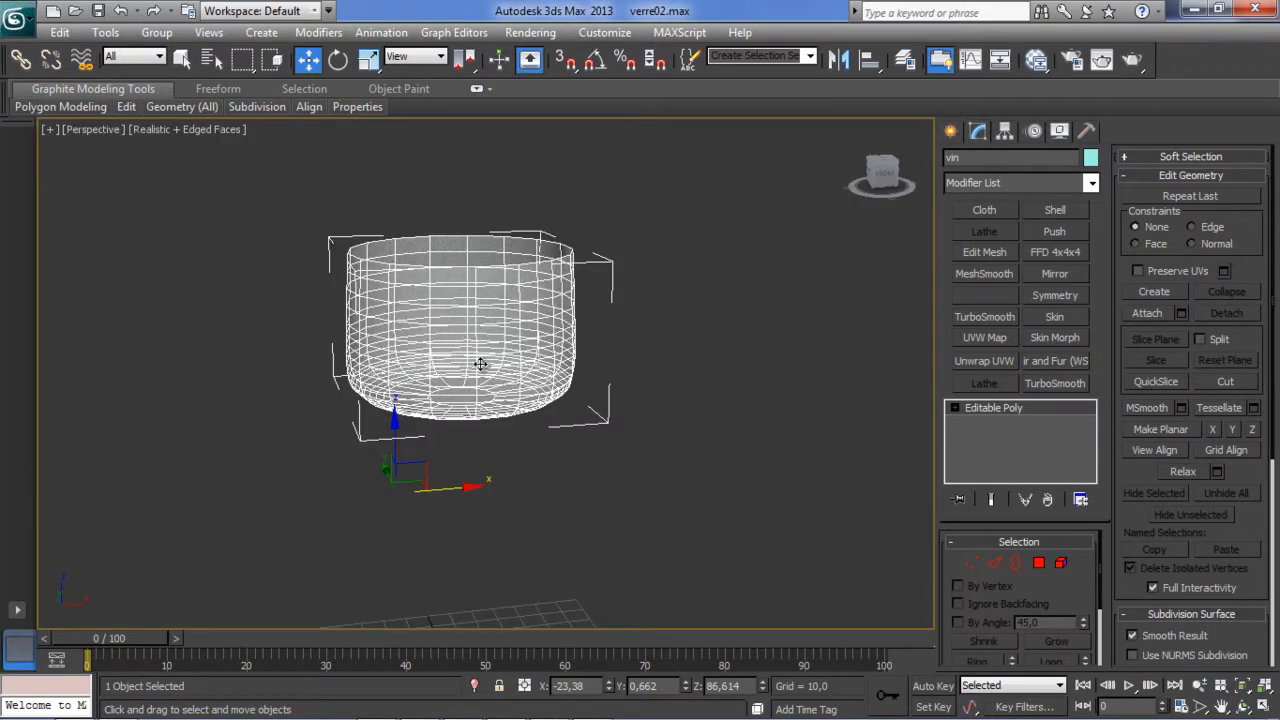
mouse_move(426, 363)
alt+middle_down()
mouse_move(428, 399)
mouse_move(427, 362)
alt+middle_up()
Enter the Border level of the vin object and select the open border around its upper rim.
click(955, 408)
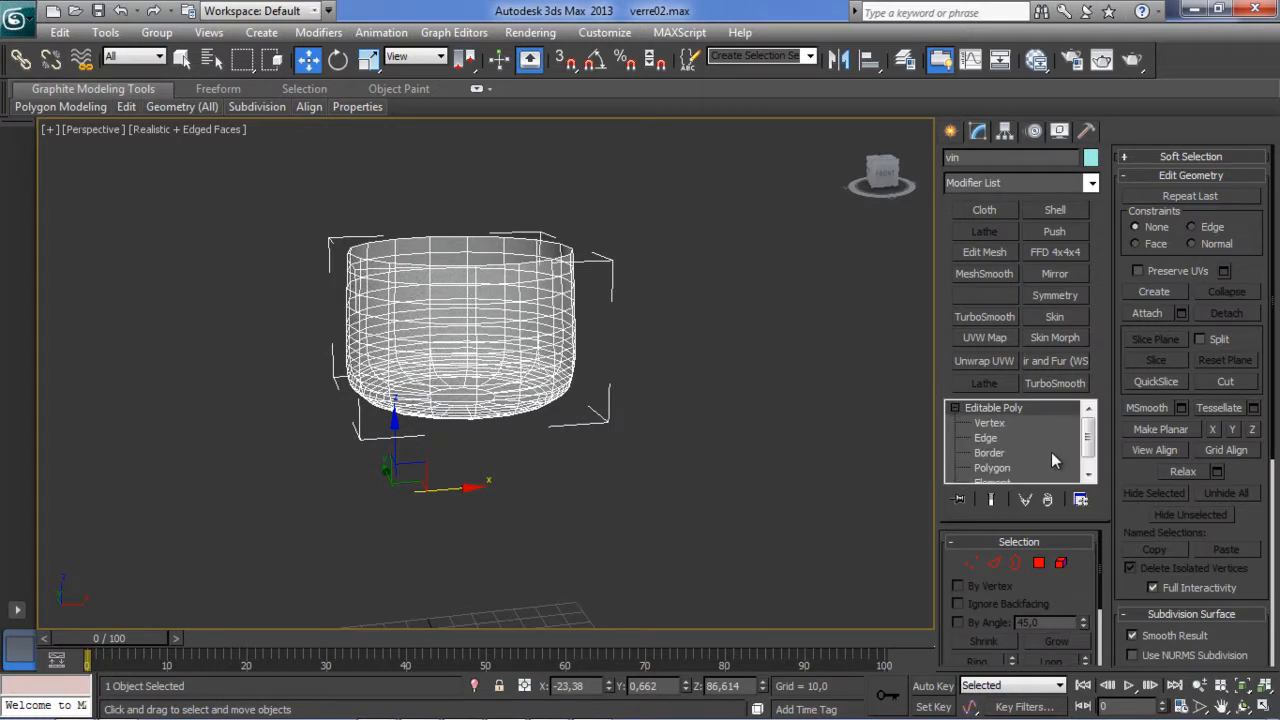
click(990, 467)
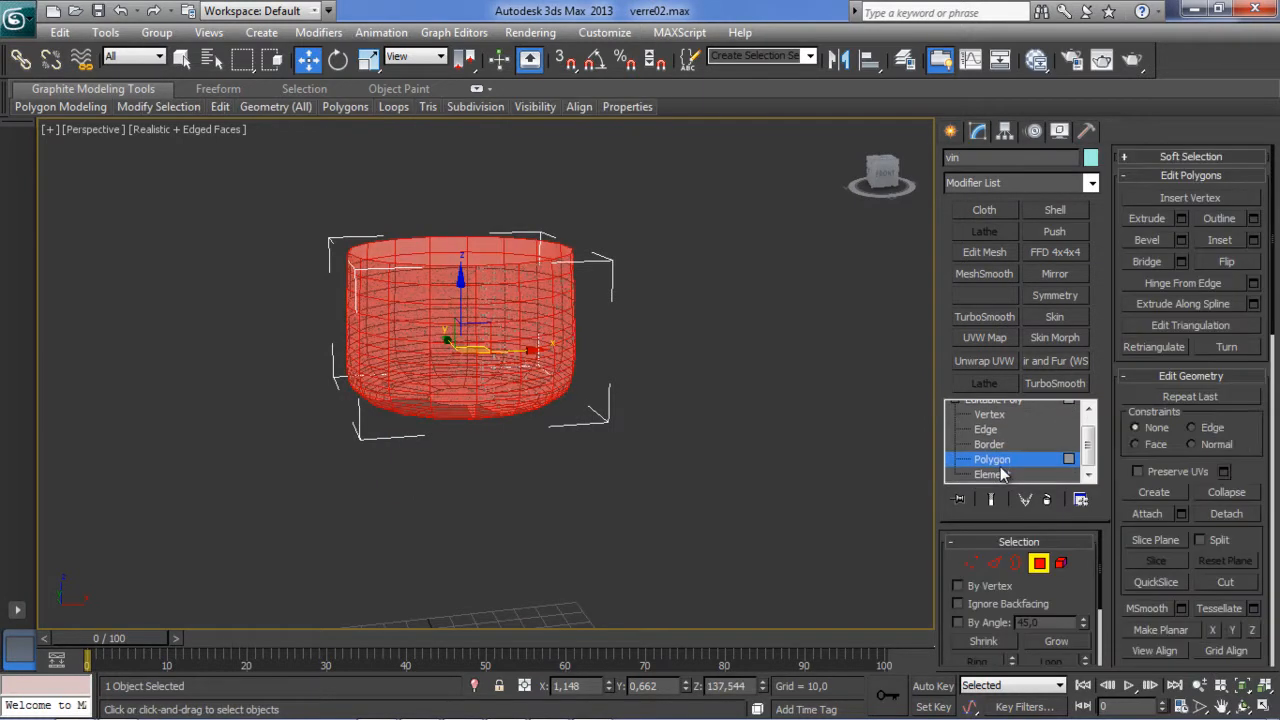
click(996, 439)
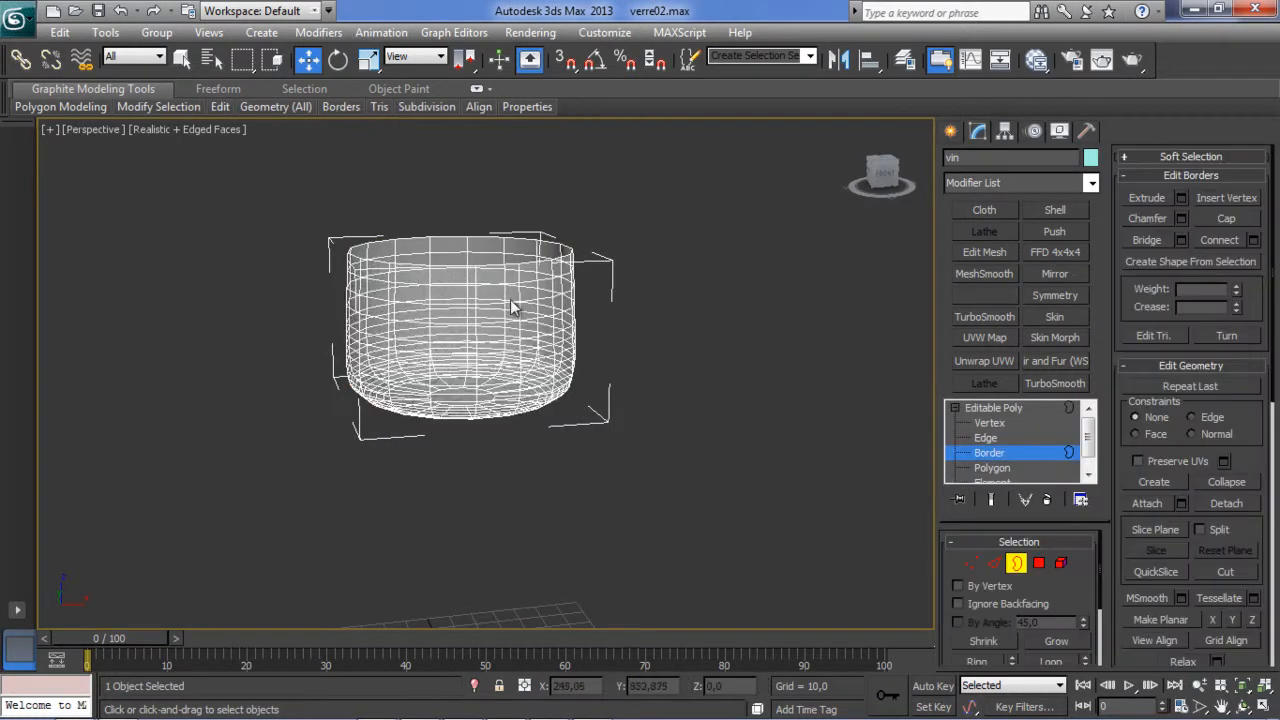
click(512, 266)
right_click(511, 266)
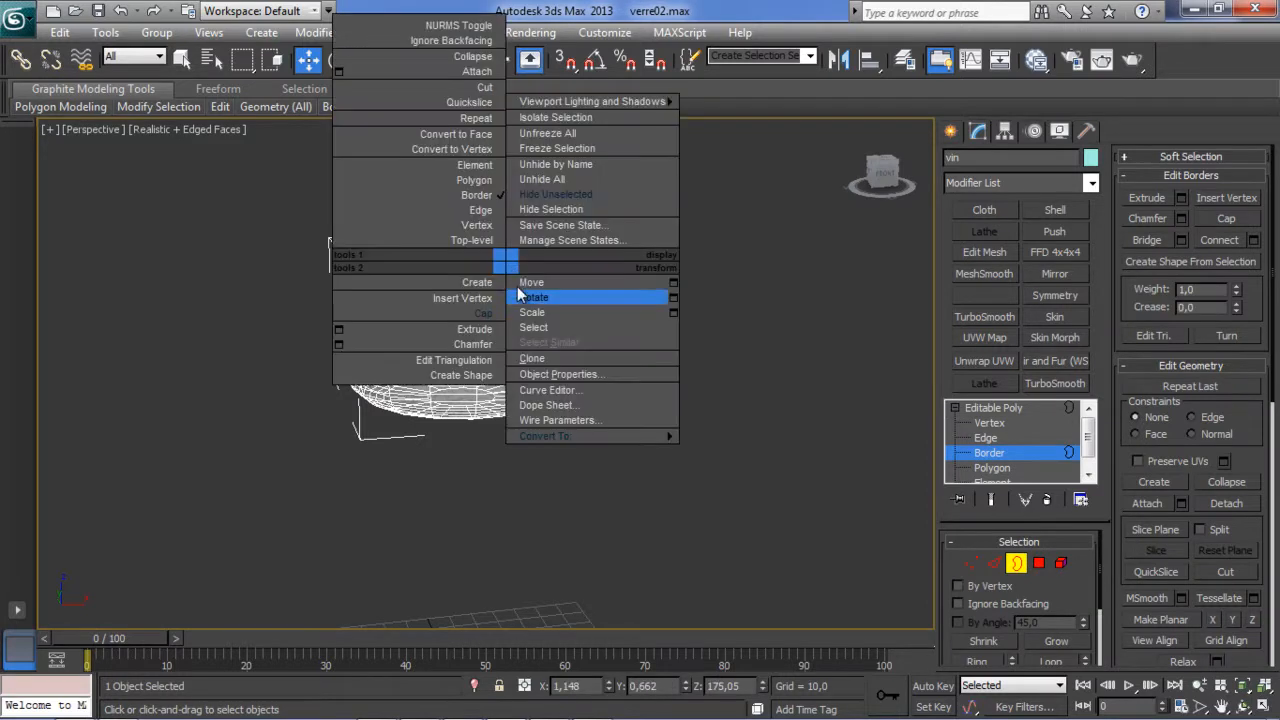
click(490, 330)
alt+middle_drag(490, 308, 480, 346)
scroll(480, 343, up, 4)
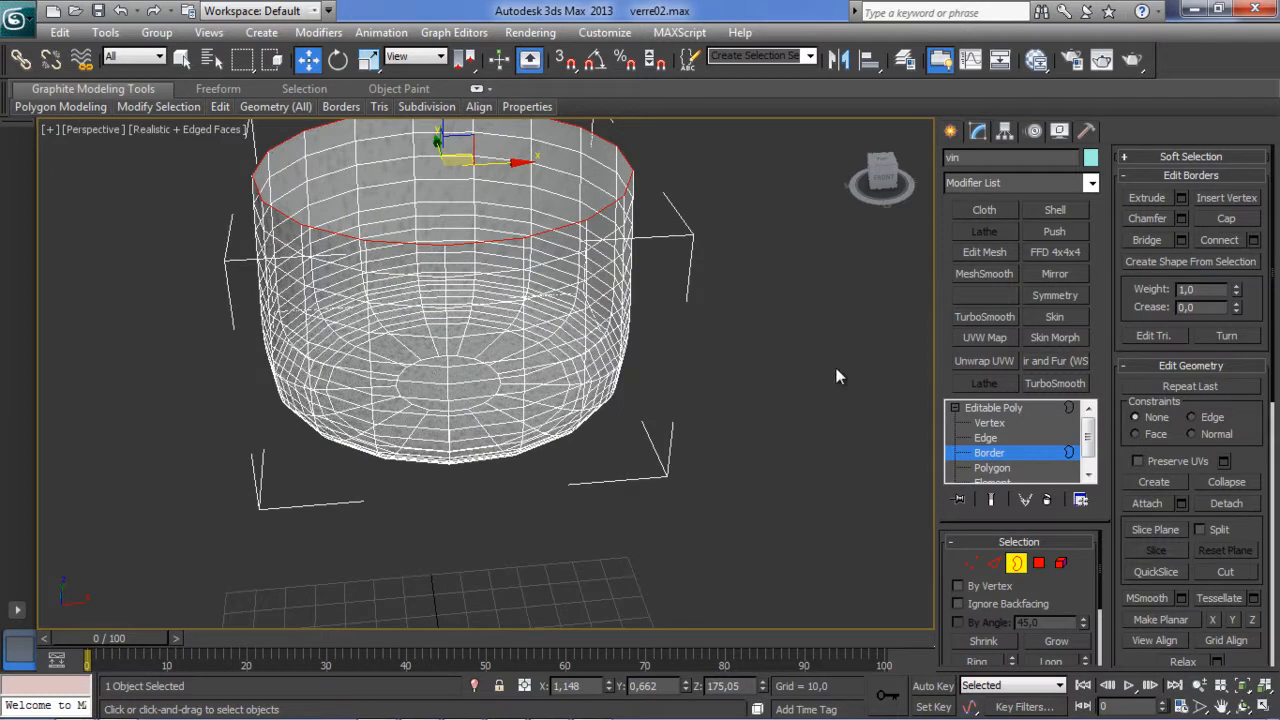
mouse_move(220, 106)
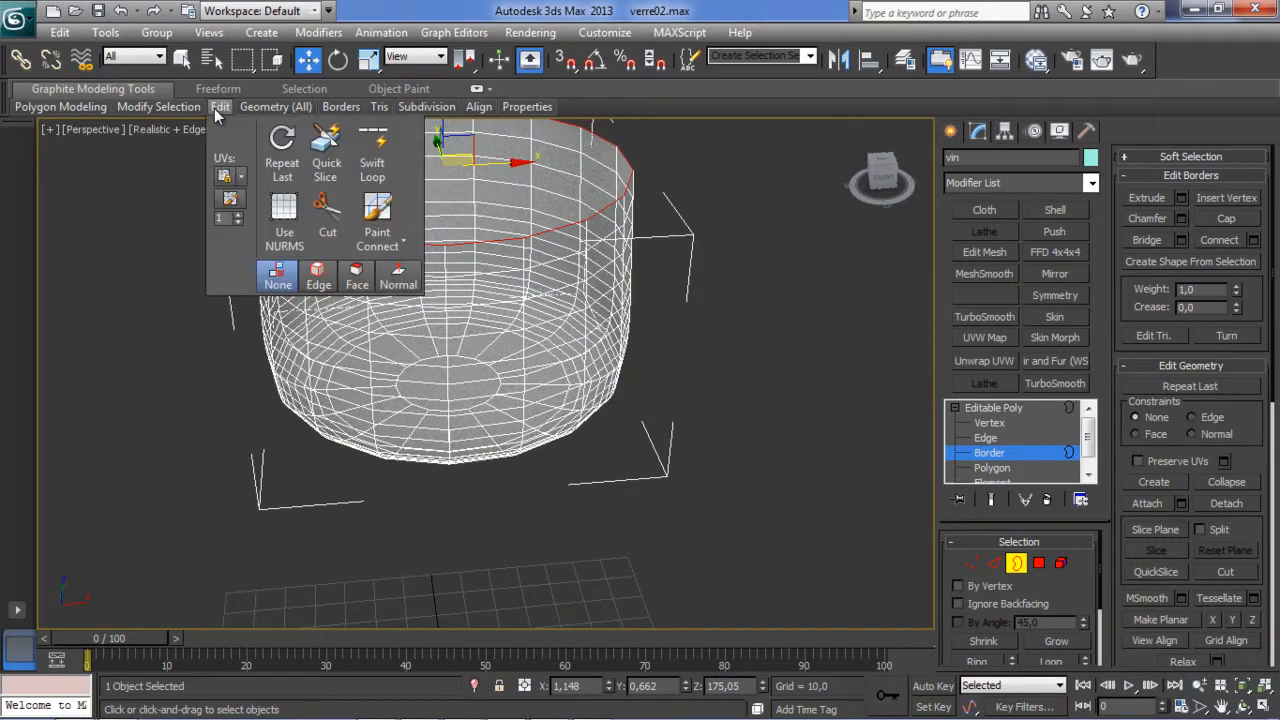
Insert edge loops with Swift Loop just below the upper rim of the vin object.
click(373, 150)
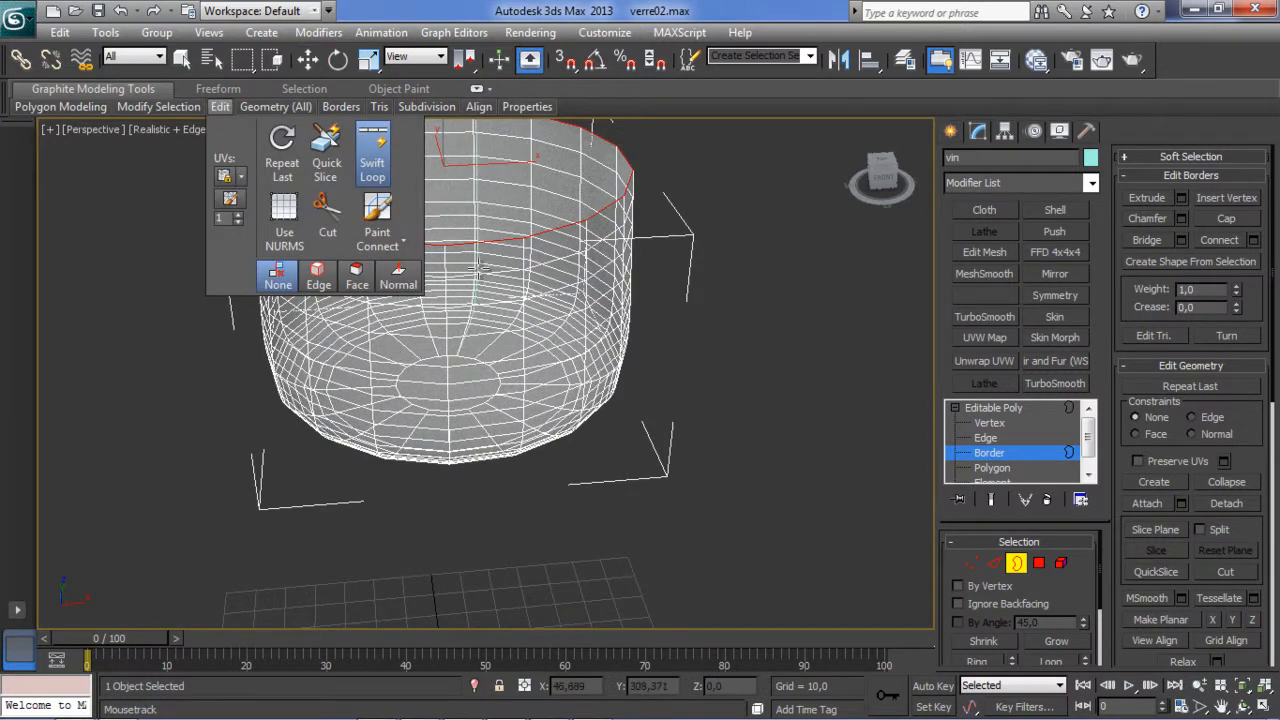
scroll(480, 342, up, 5)
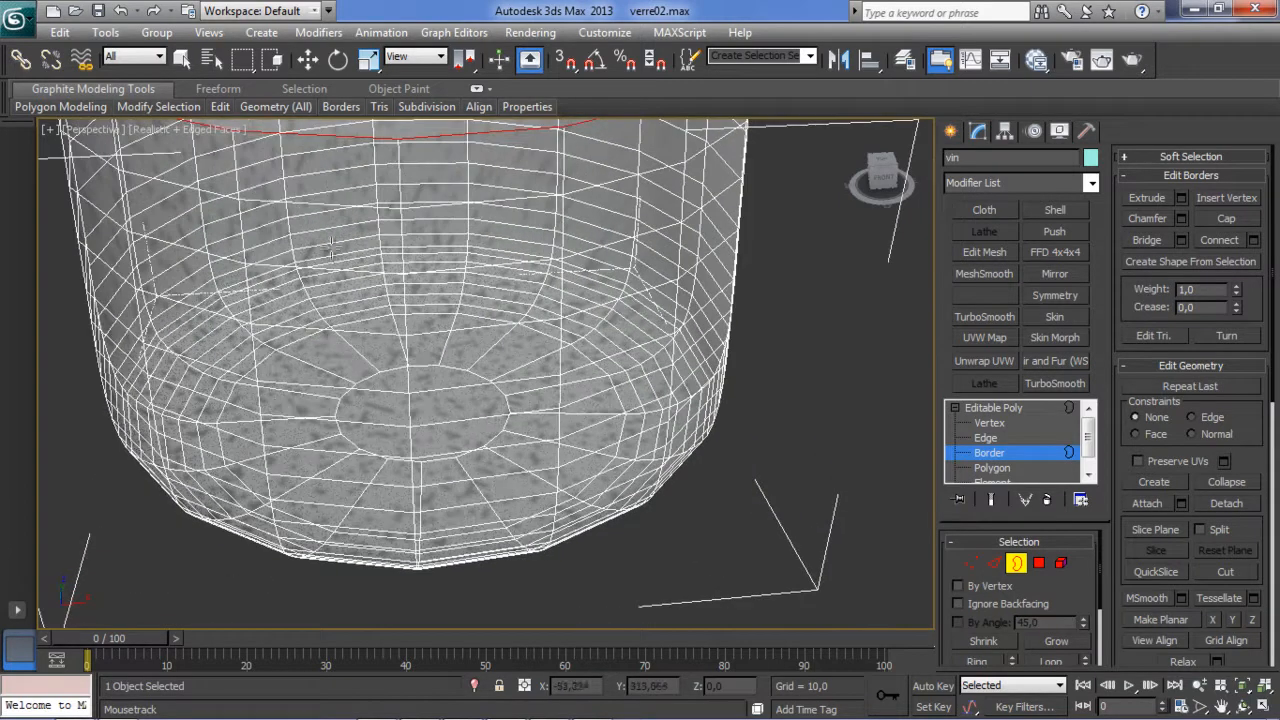
alt+middle_drag(250, 180, 237, 347)
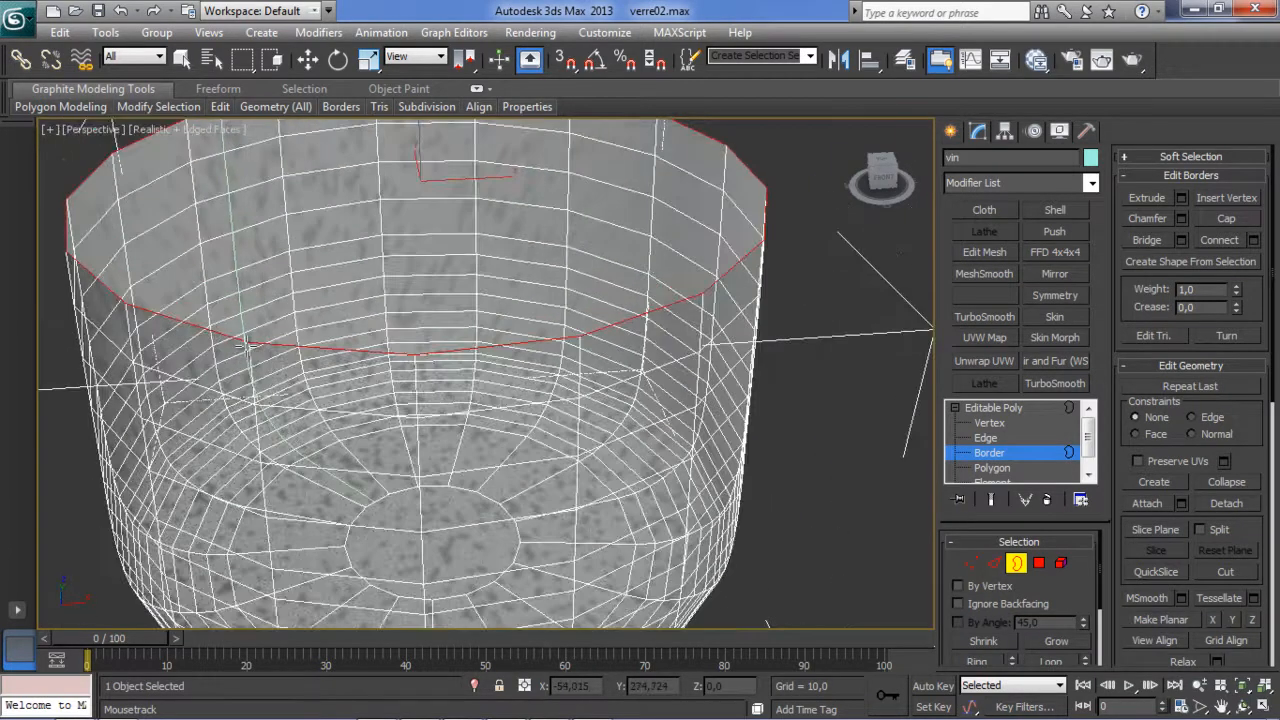
mouse_move(57, 263)
alt+middle_down()
mouse_move(84, 231)
mouse_move(62, 178)
mouse_move(58, 245)
mouse_move(40, 257)
alt+middle_up()
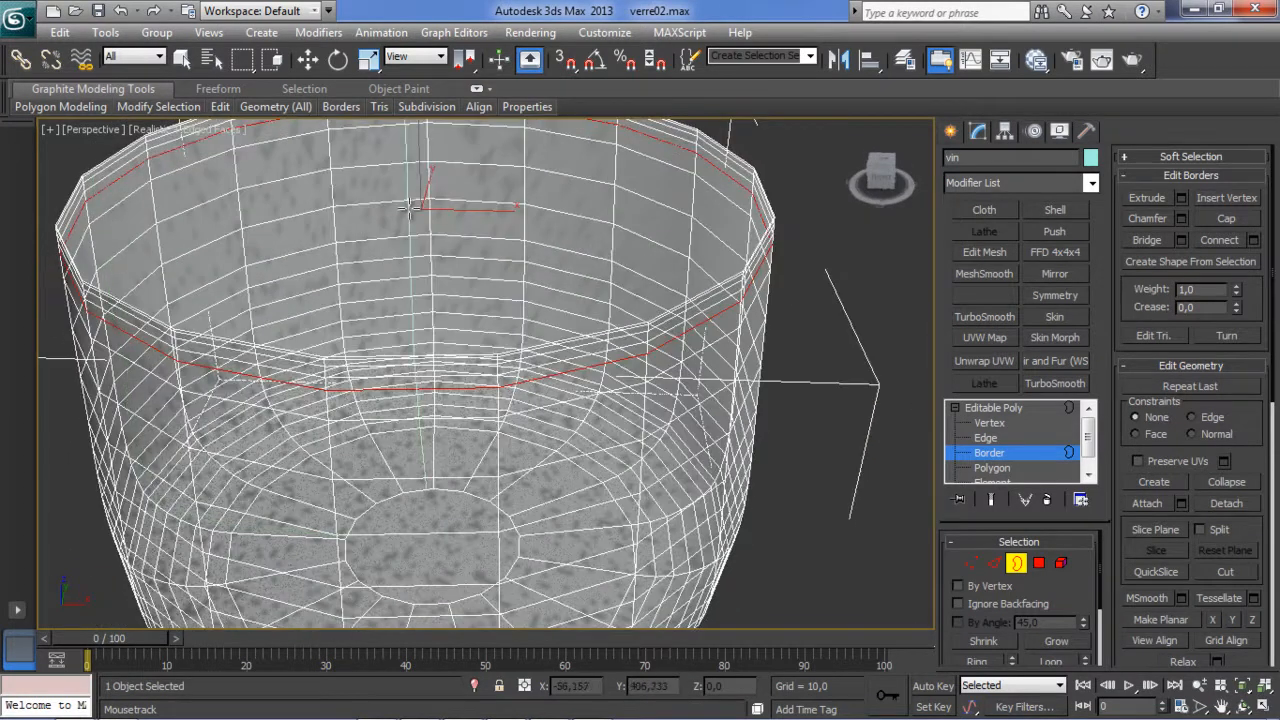
alt+middle_drag(390, 226, 390, 200)
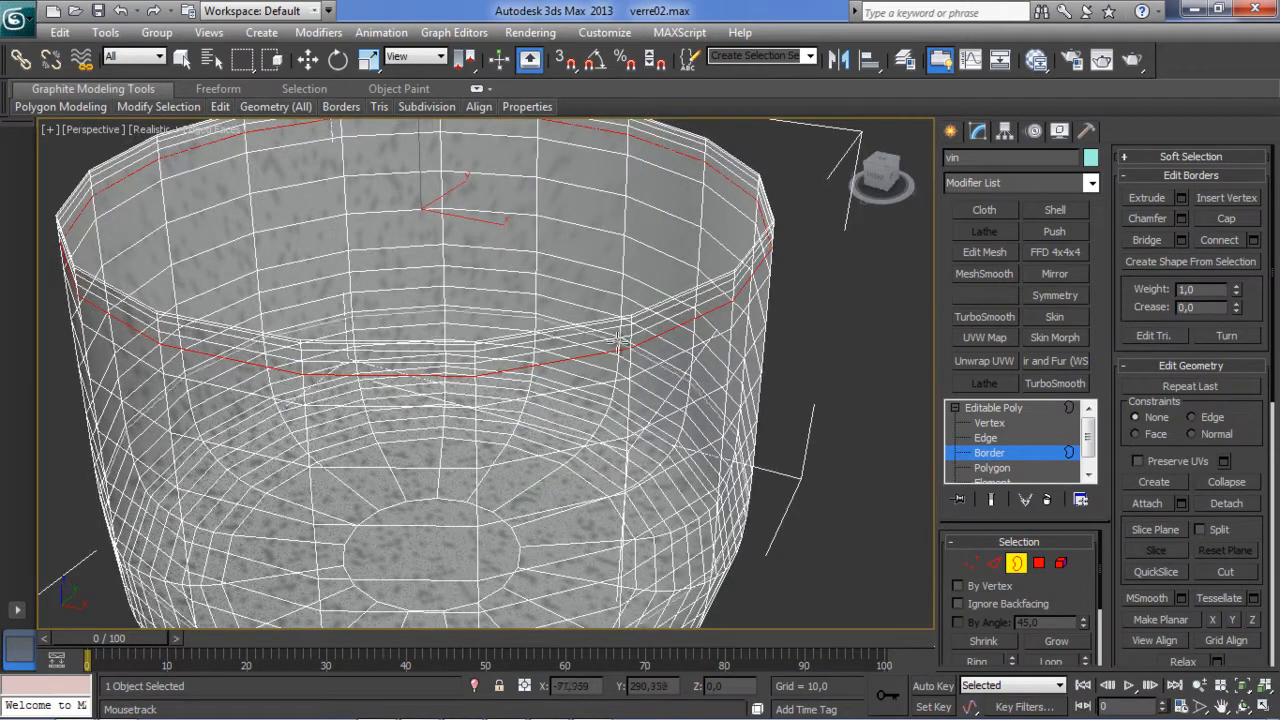
key(alt)
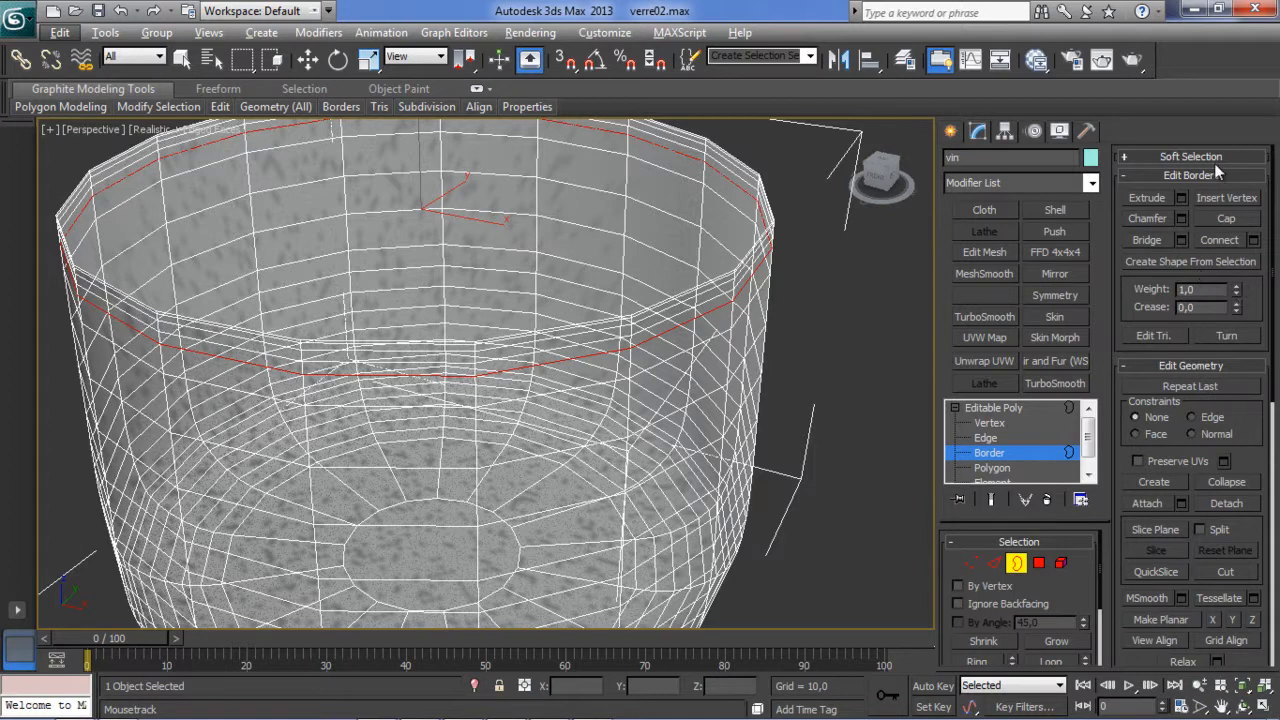
Switch the vin object to Polygon level and turn off Swift Loop.
click(1005, 468)
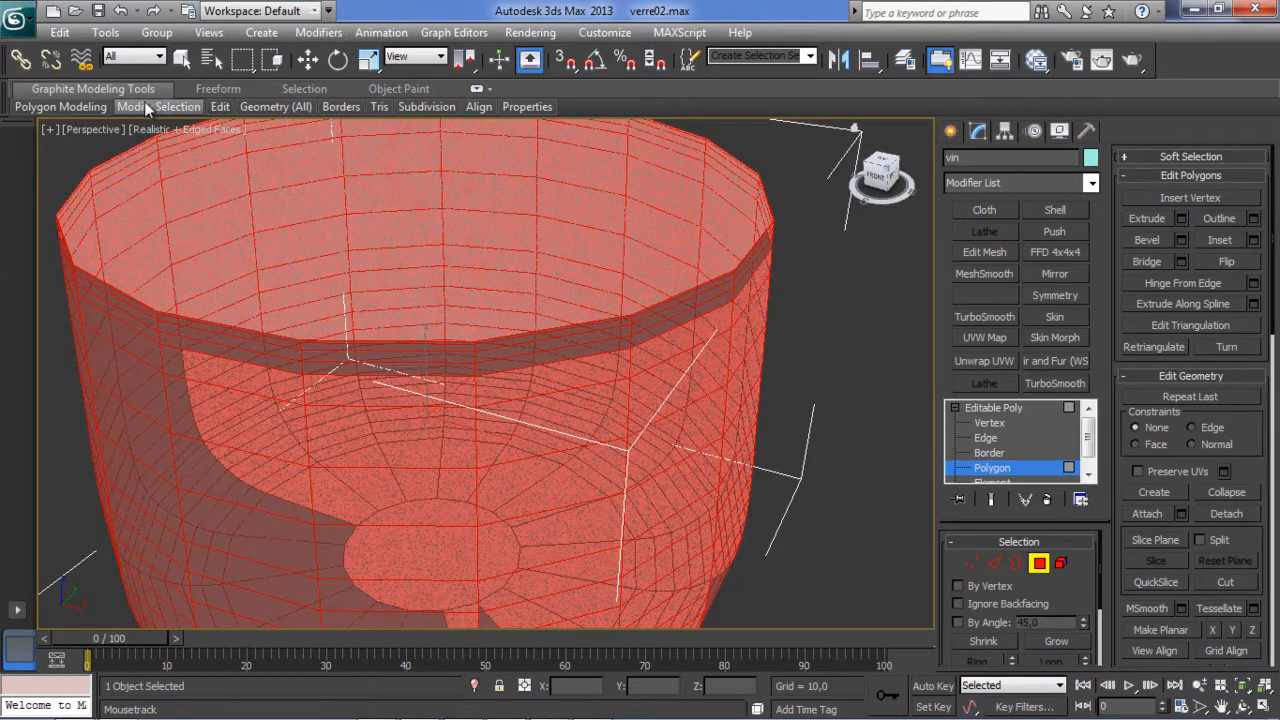
mouse_move(147, 108)
mouse_move(216, 108)
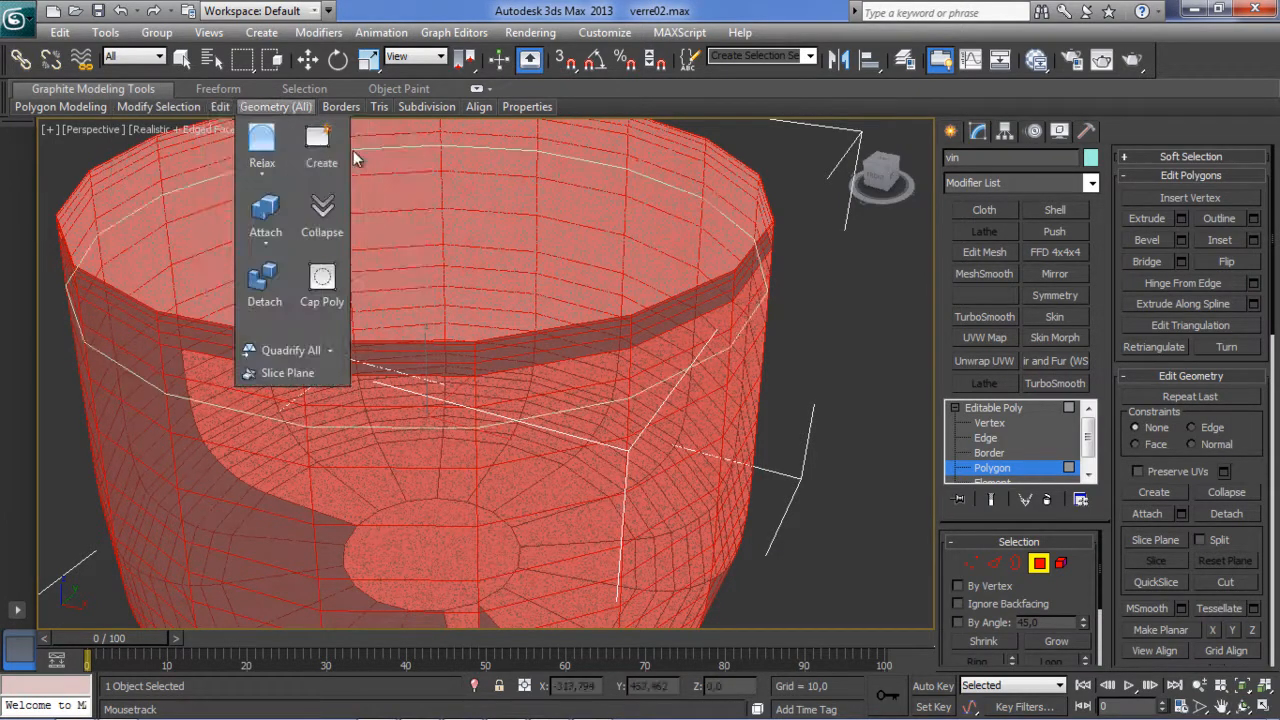
click(374, 164)
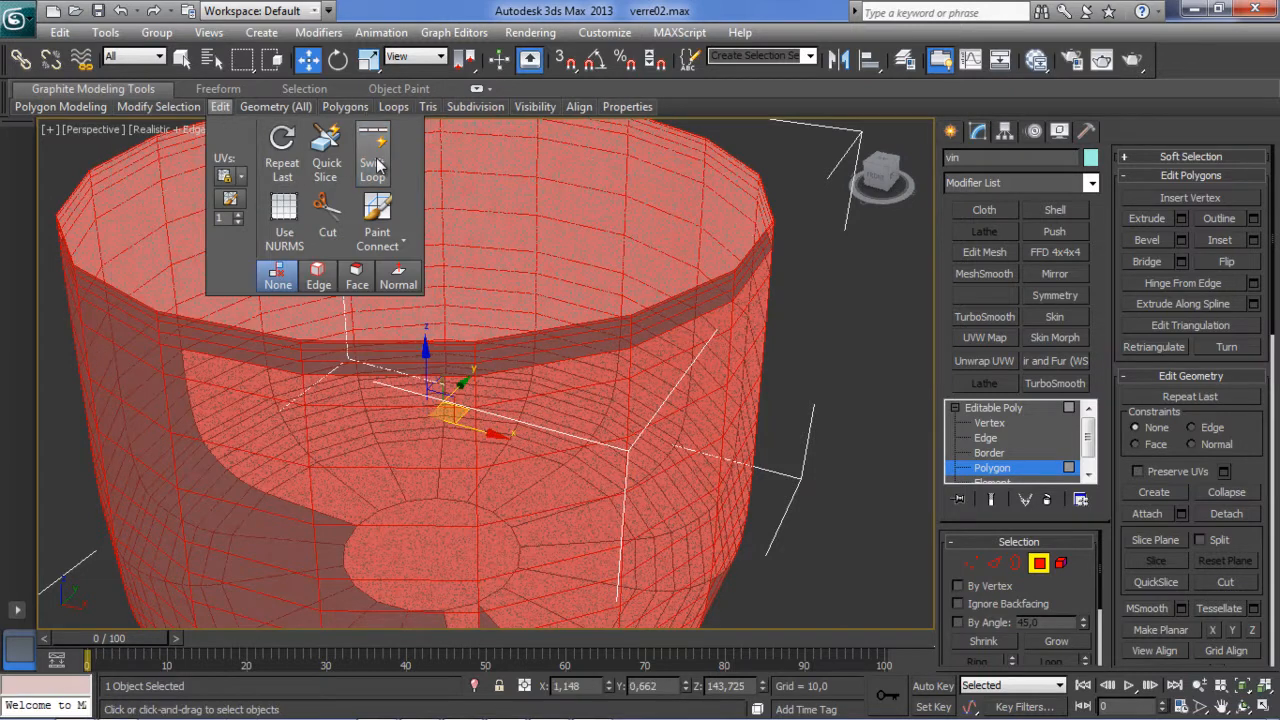
Select only the large polygon closing the top of vin and inset it by 0,295.
click(1252, 243)
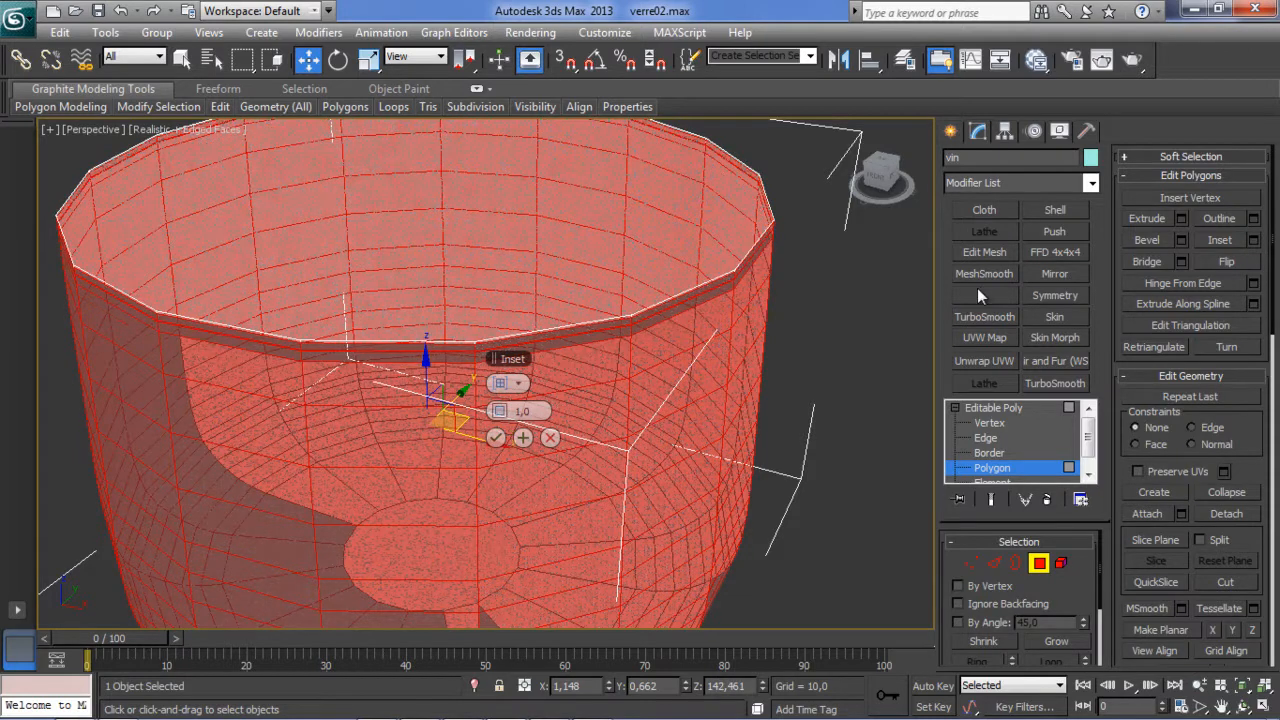
click(538, 219)
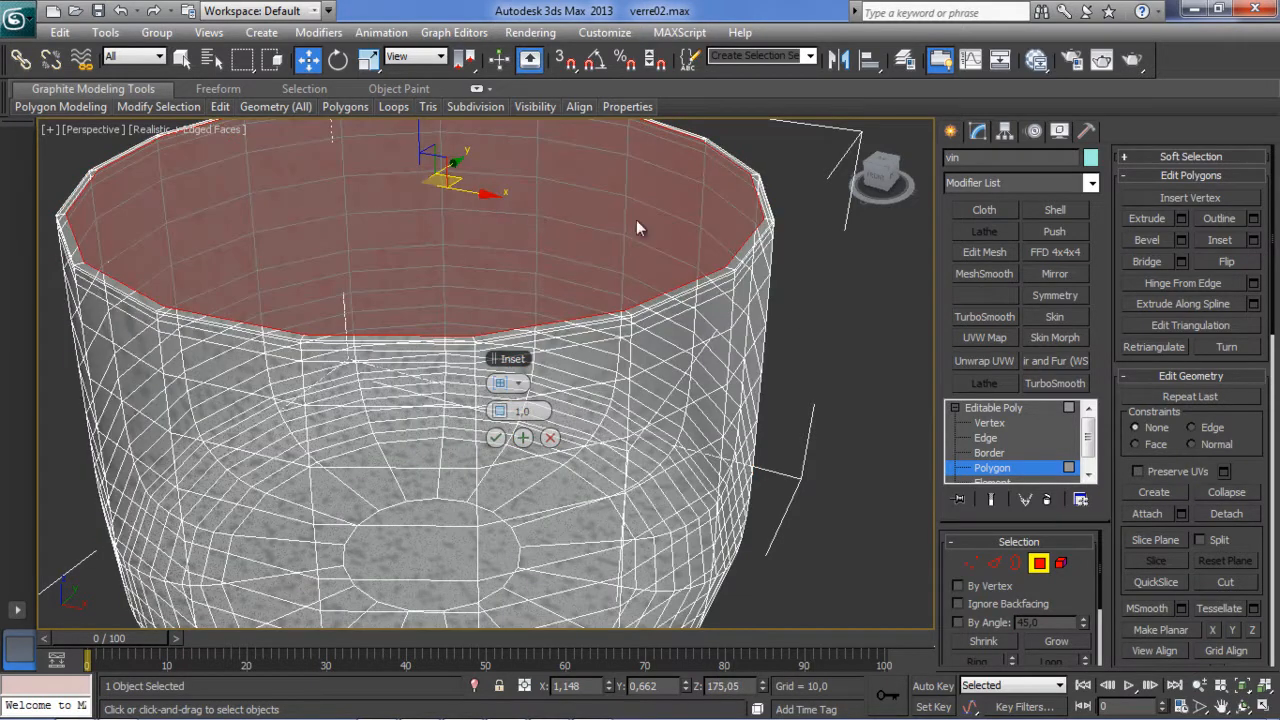
middle_drag(380, 259, 448, 265)
scroll(448, 265, down, 1)
scroll(445, 264, up, 5)
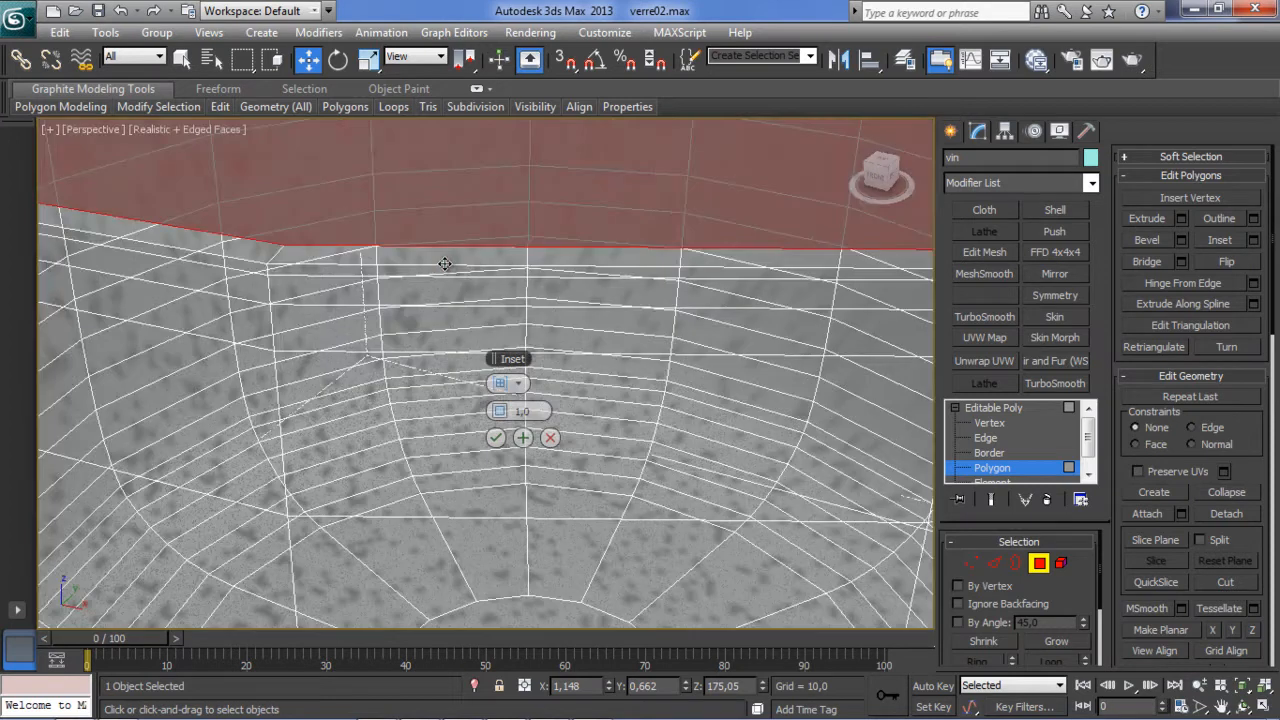
scroll(450, 265, down, 8)
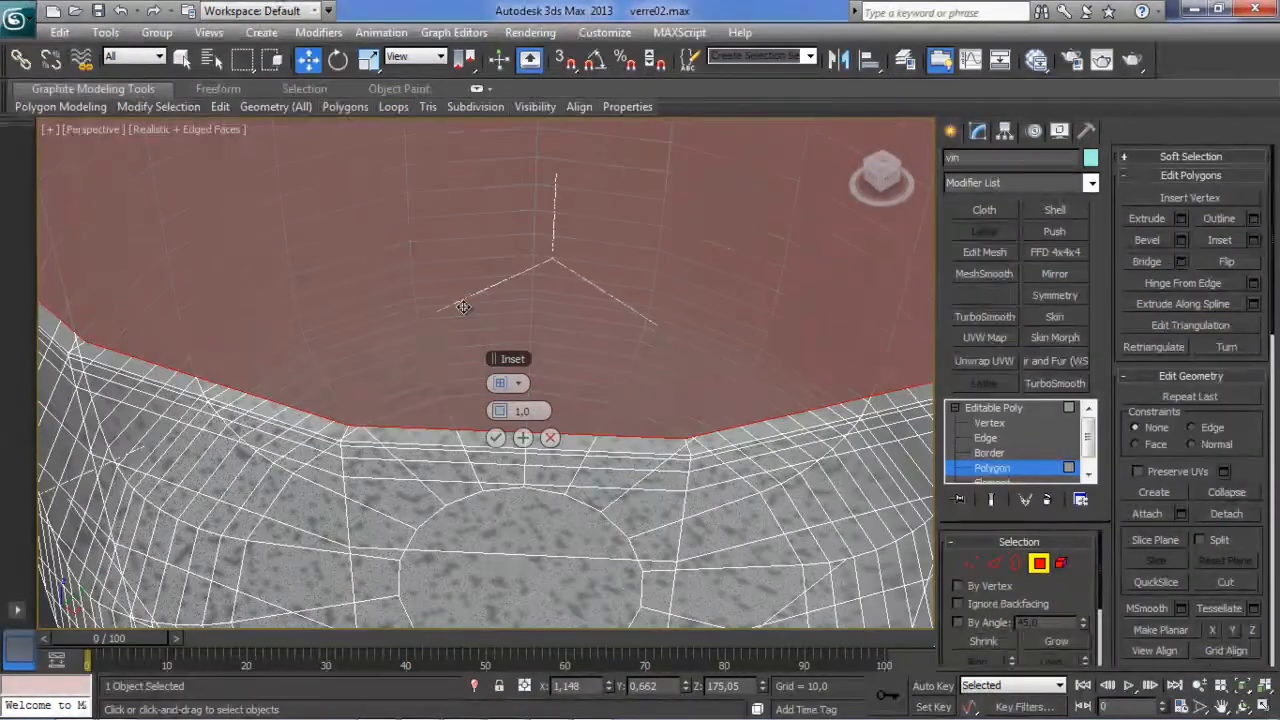
scroll(462, 306, up, 5)
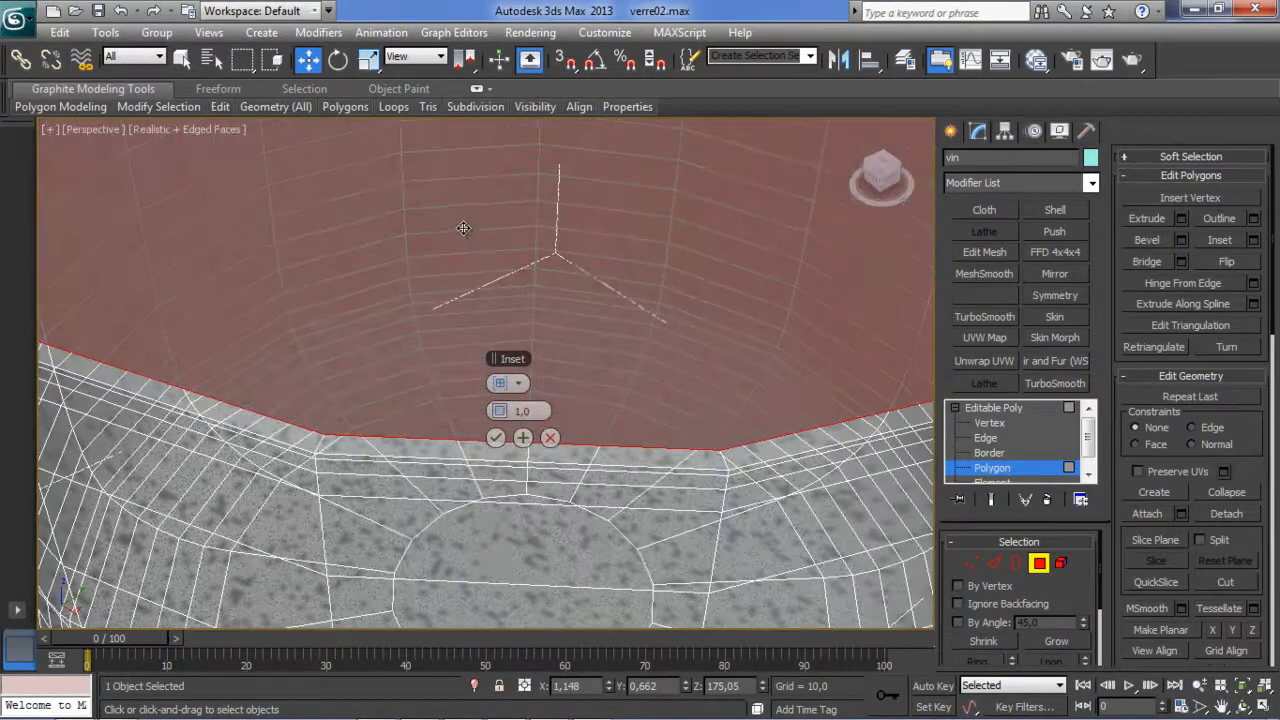
alt+middle_drag(464, 230, 730, 253)
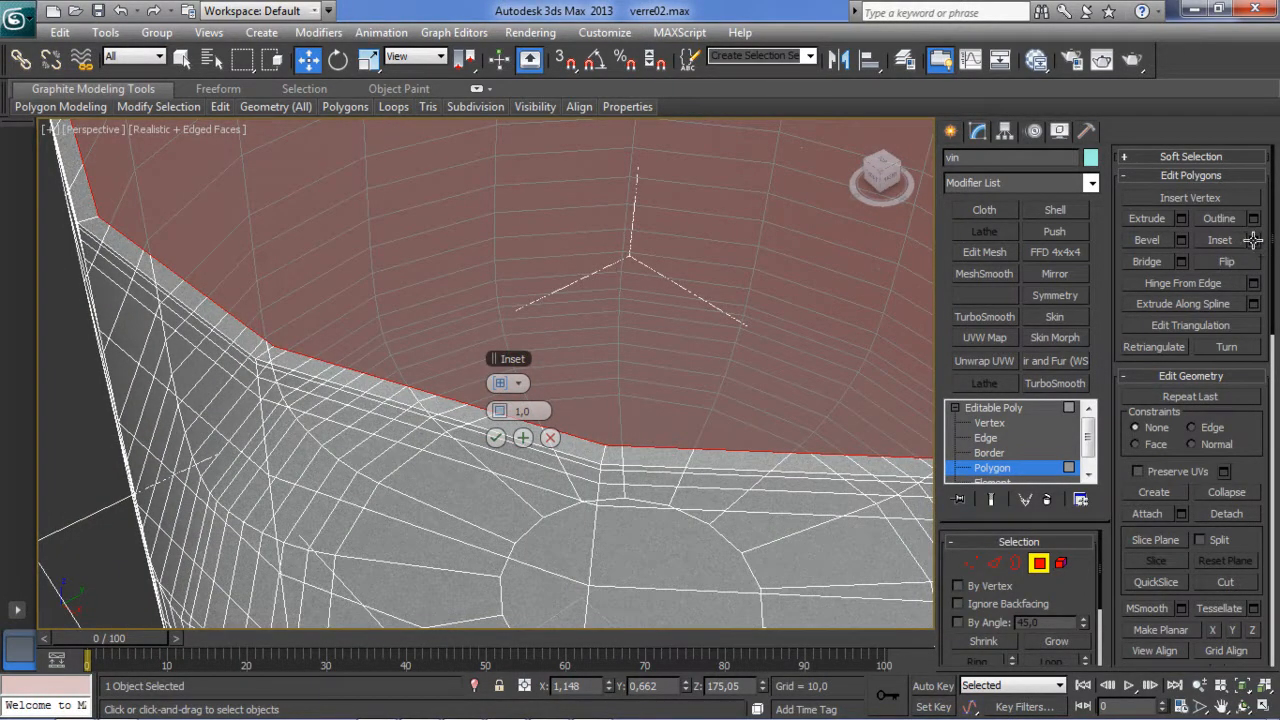
mouse_move(500, 410)
mouse_down()
mouse_move(478, 410)
mouse_move(491, 410)
mouse_up()
click(497, 437)
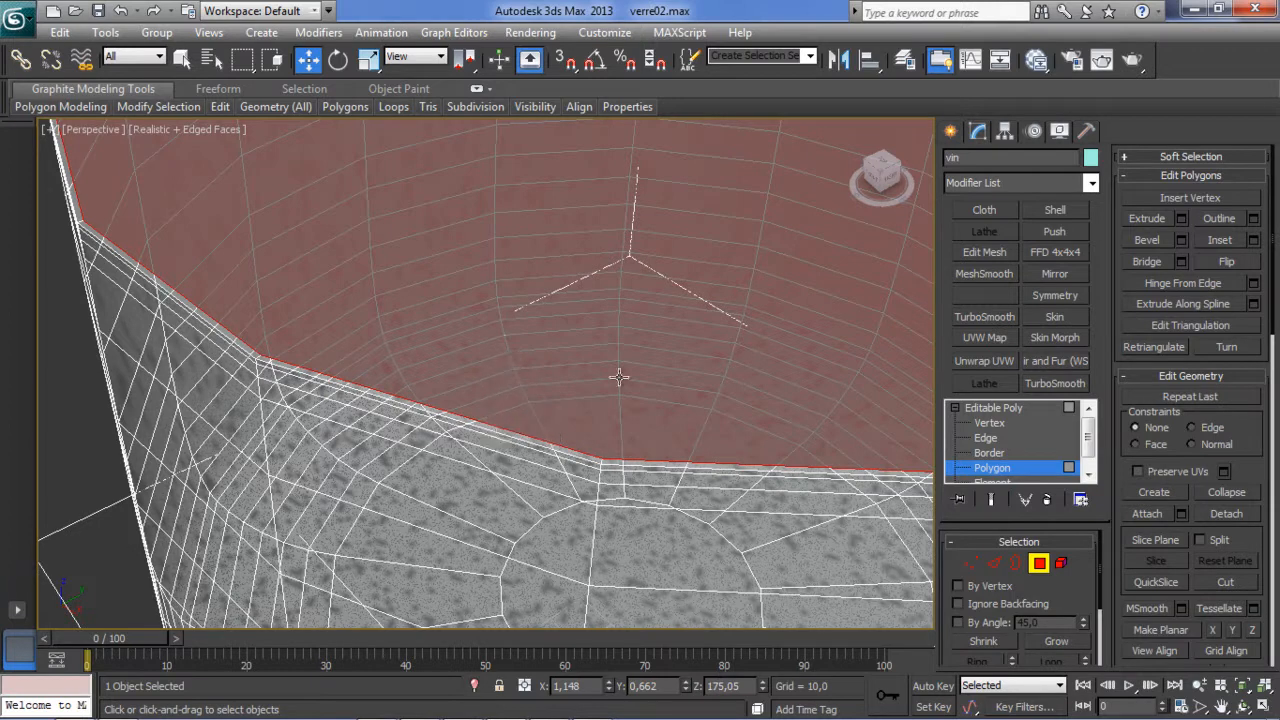
Inset the top polygon of vin a second time with the same 0,295 amount.
click(1254, 240)
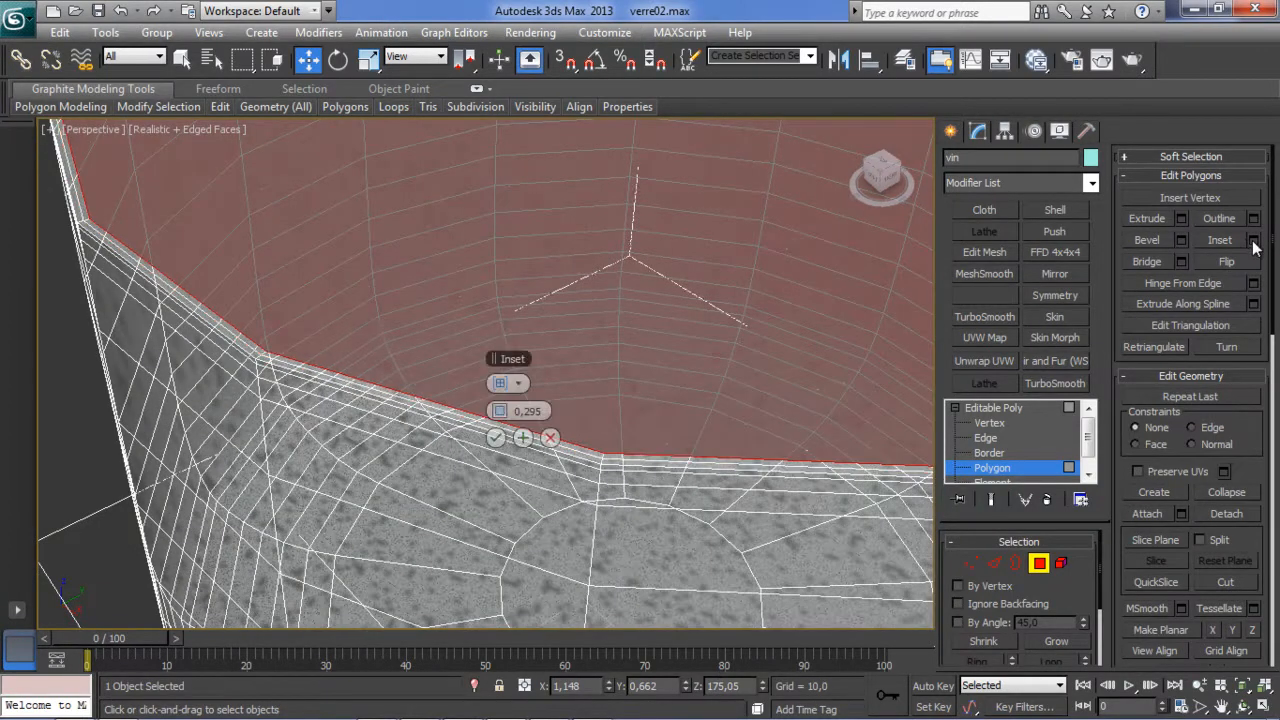
click(496, 437)
alt+middle_drag(514, 416, 417, 402)
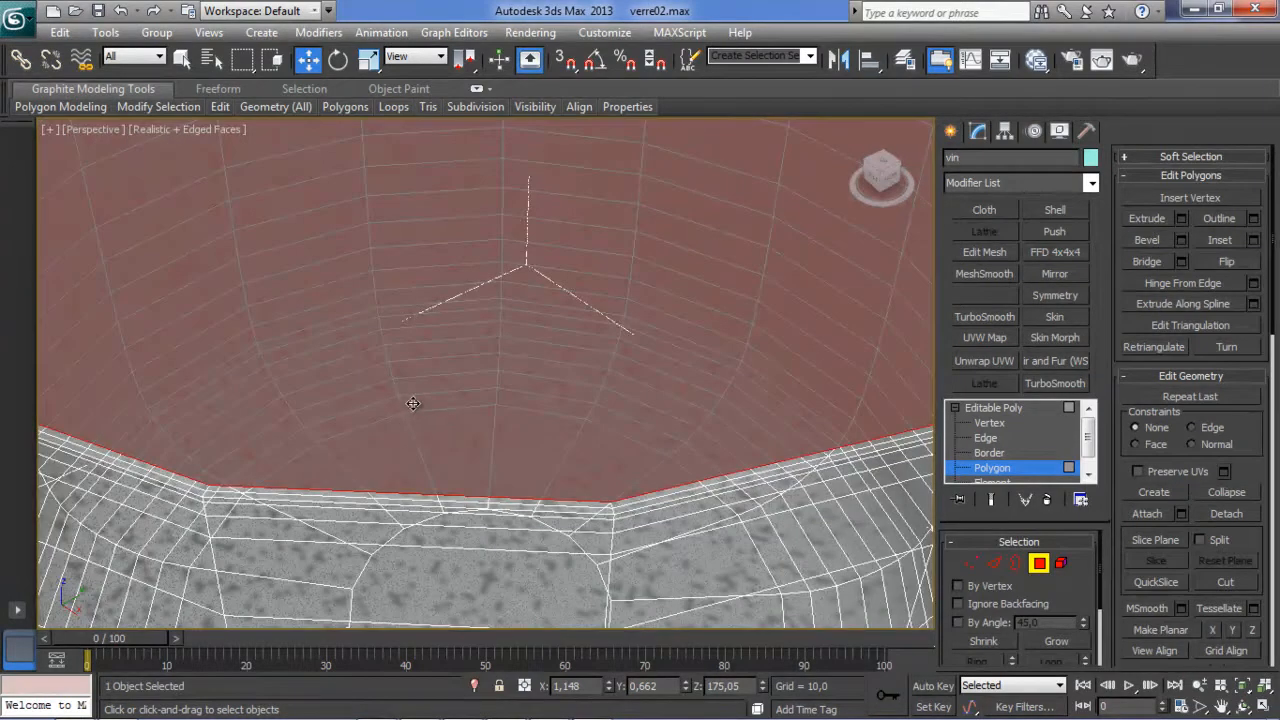
Inset the top polygon again by 13,494 to form a wide ring on the wine's surface.
click(1254, 240)
alt+middle_drag(597, 360, 645, 349)
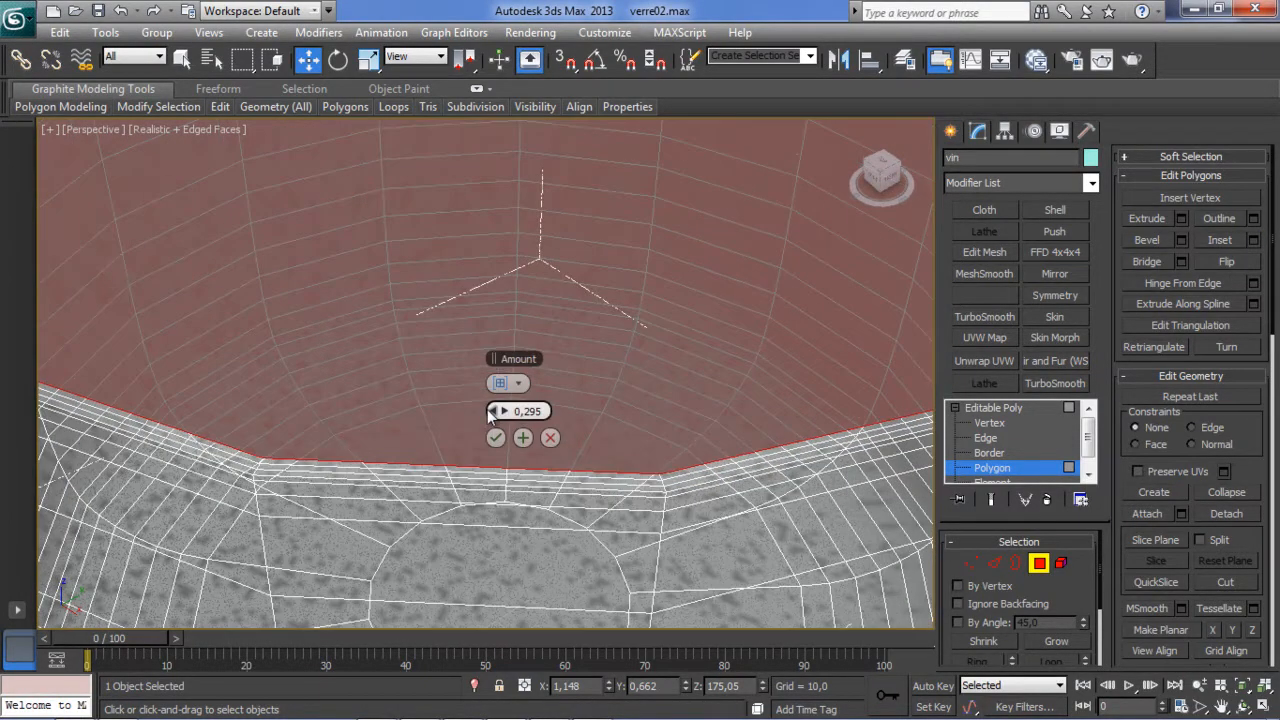
drag(490, 410, 584, 423)
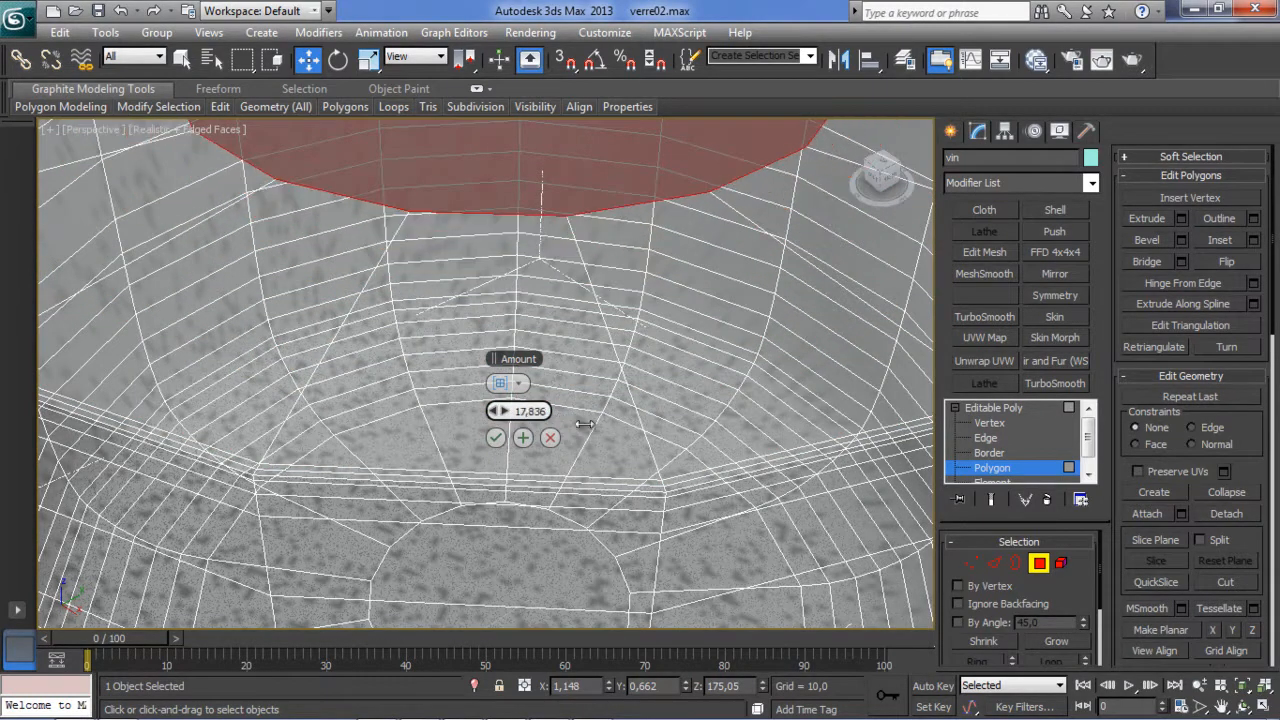
drag(503, 411, 478, 410)
click(495, 437)
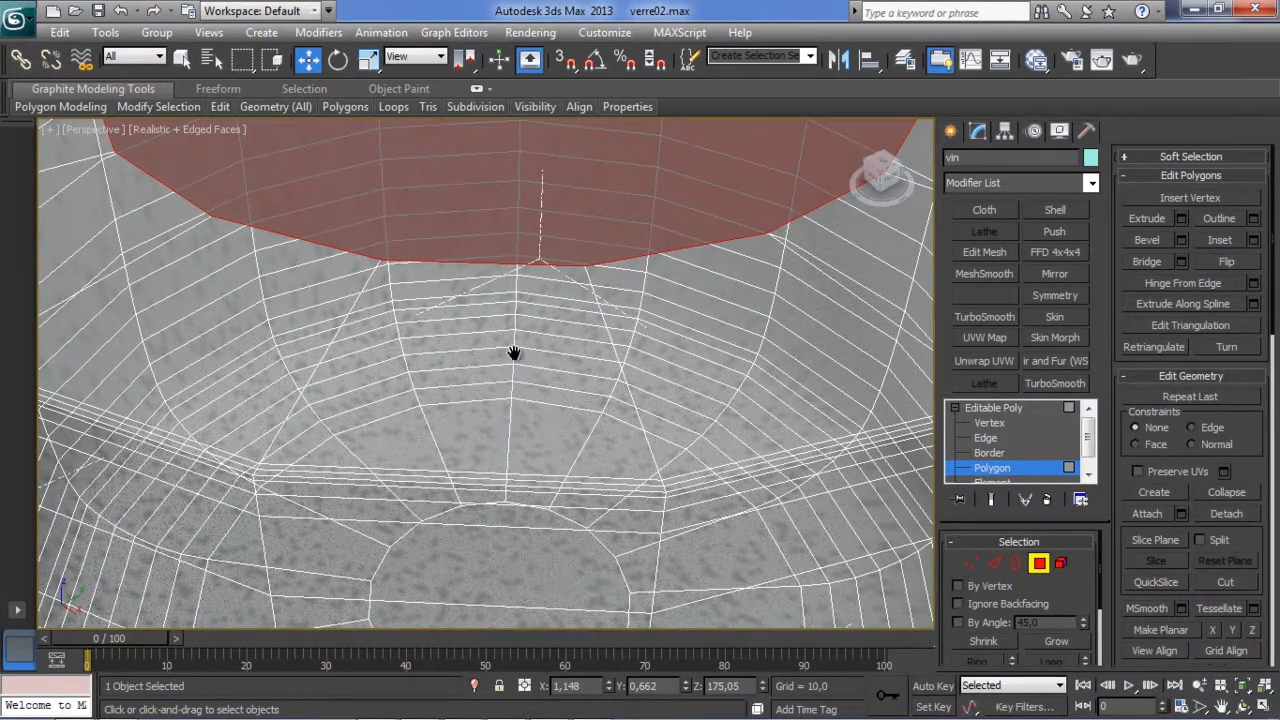
Repeat the 13,494 inset on the remaining central polygon of the wine's surface.
scroll(514, 354, down, 5)
scroll(503, 418, up, 5)
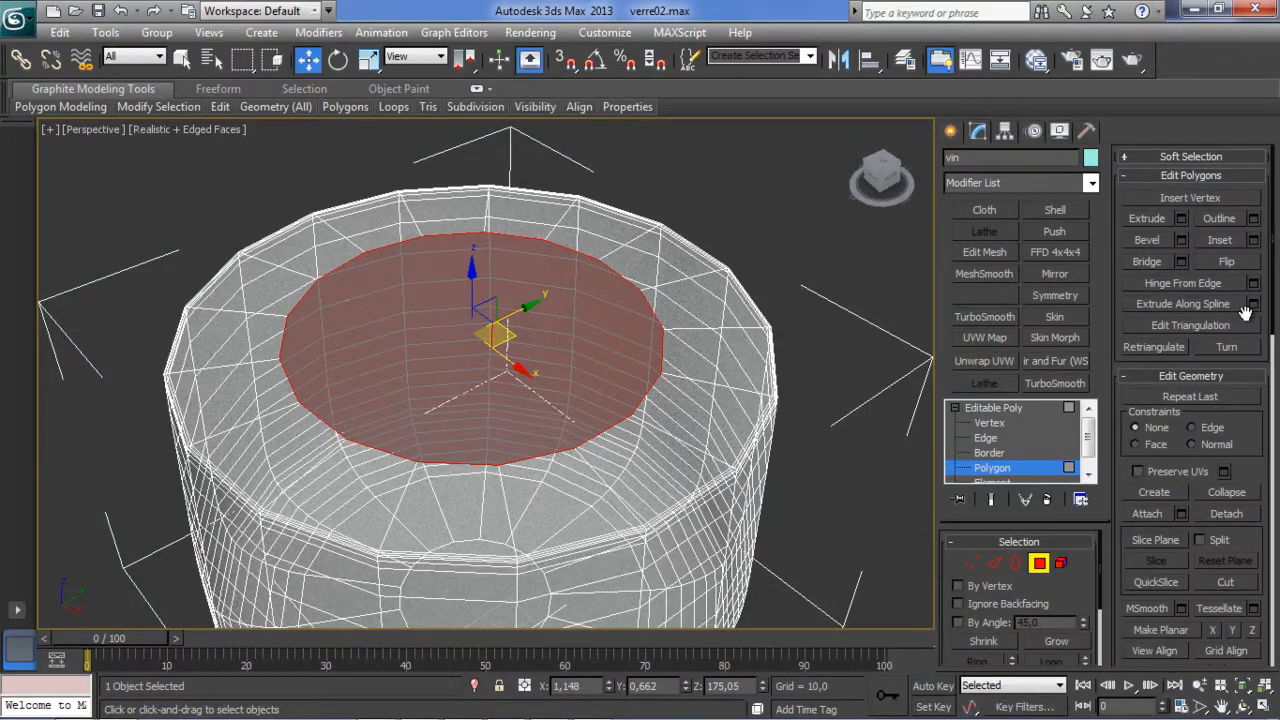
click(1254, 241)
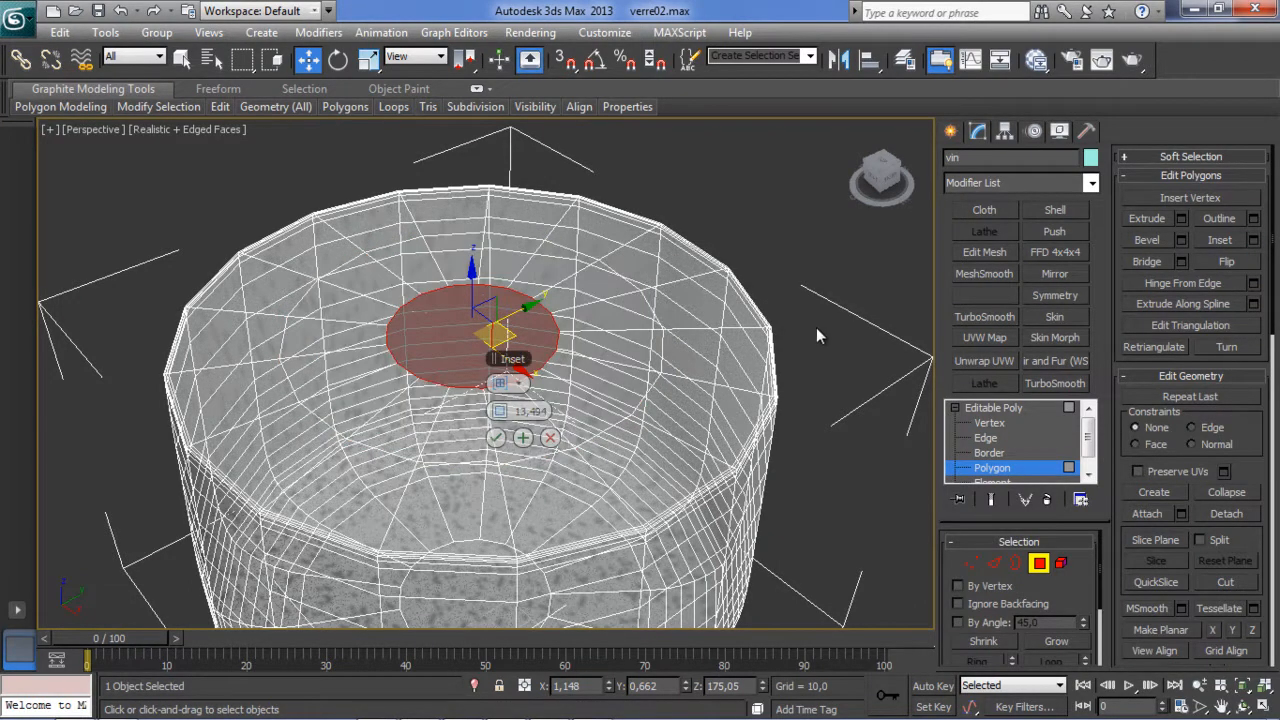
click(495, 438)
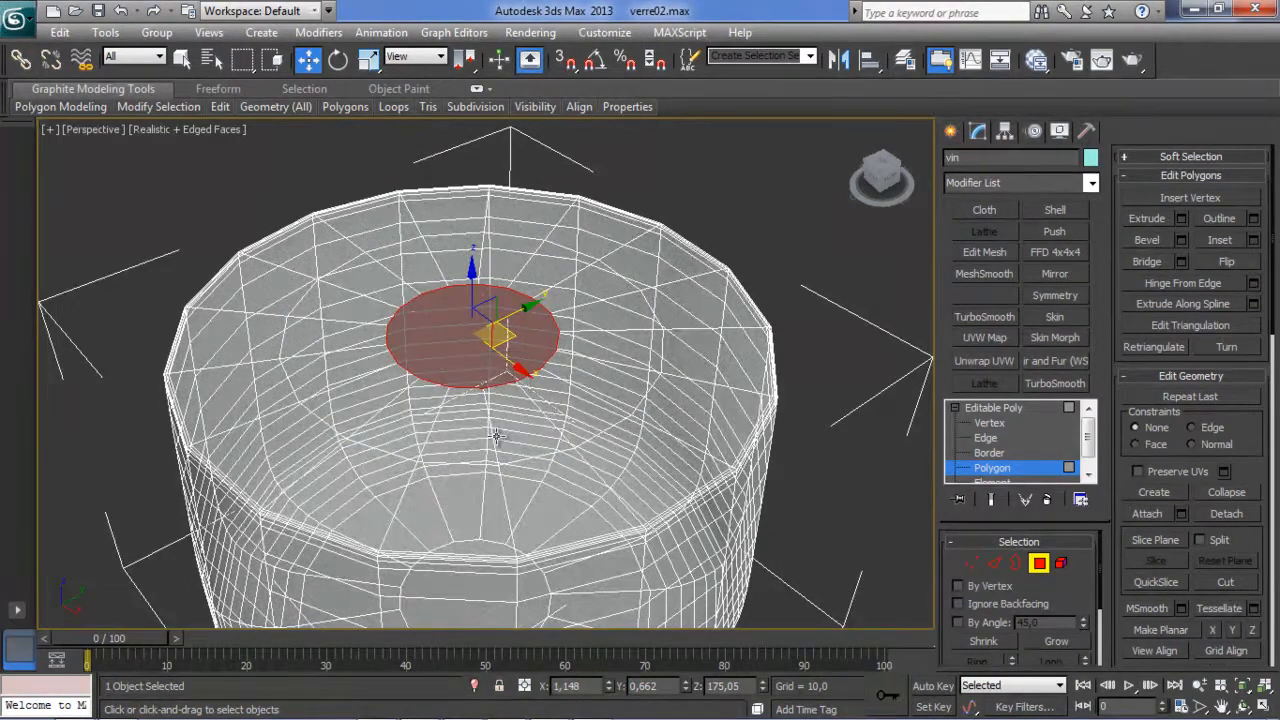
Inset the small central polygon once more by a smaller amount, and clear the polygon selection.
click(1254, 241)
scroll(502, 330, up, 5)
scroll(489, 303, down, 2)
scroll(499, 413, down, 4)
mouse_move(493, 410)
mouse_down()
mouse_move(508, 411)
mouse_move(484, 415)
mouse_move(501, 420)
mouse_up()
click(496, 437)
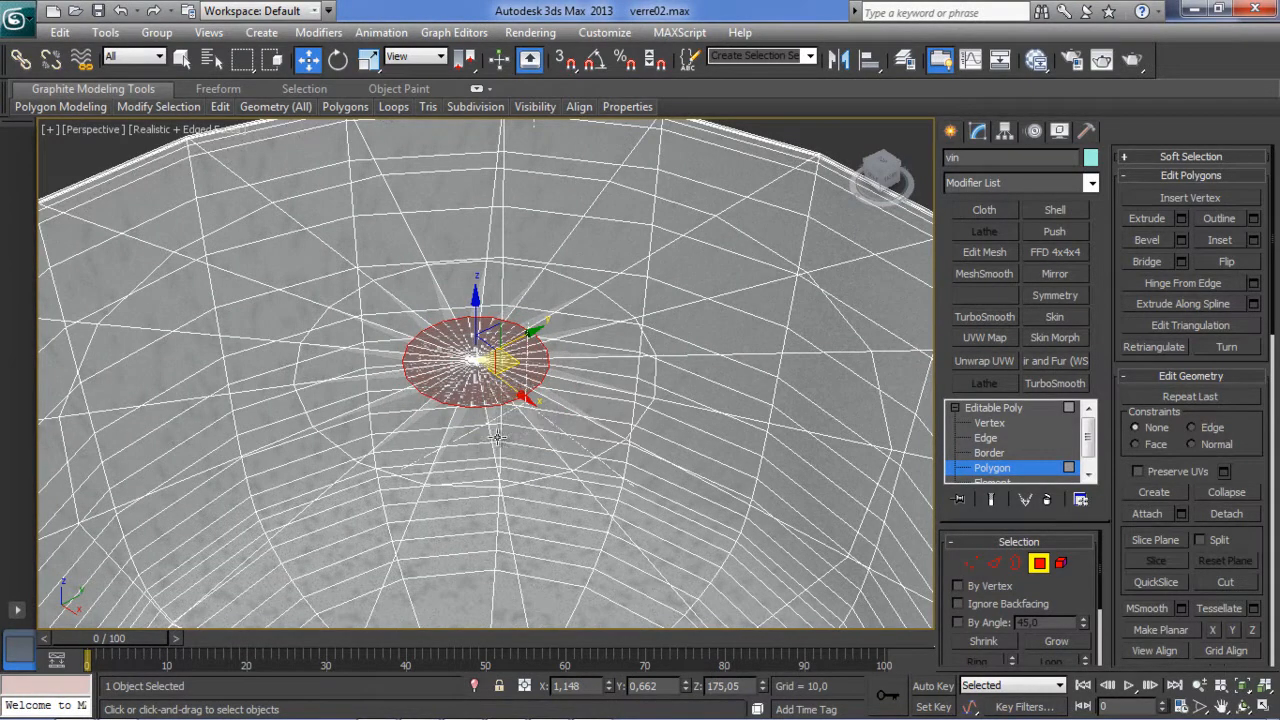
click(710, 297)
scroll(704, 314, down, 6)
click(693, 318)
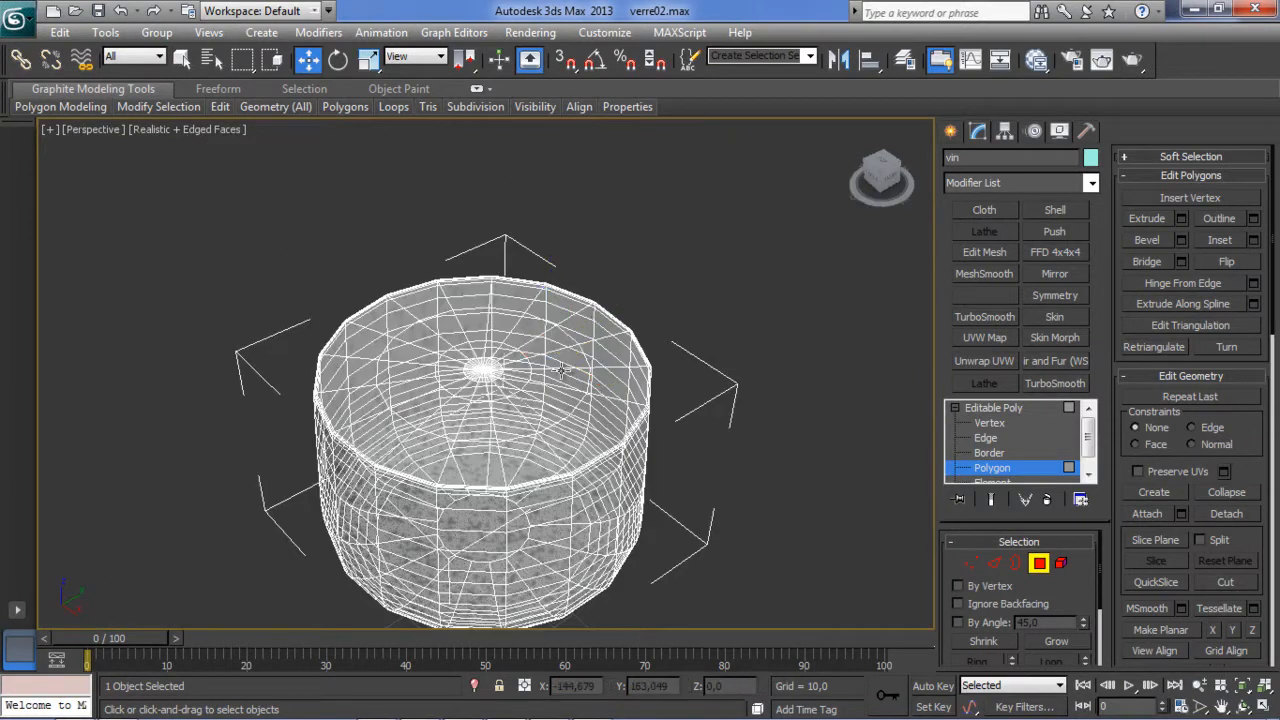
Leave Polygon level and apply a TurboSmooth modifier with 1 iteration to the vin object.
alt+middle_drag(544, 377, 548, 332)
scroll(548, 332, up, 3)
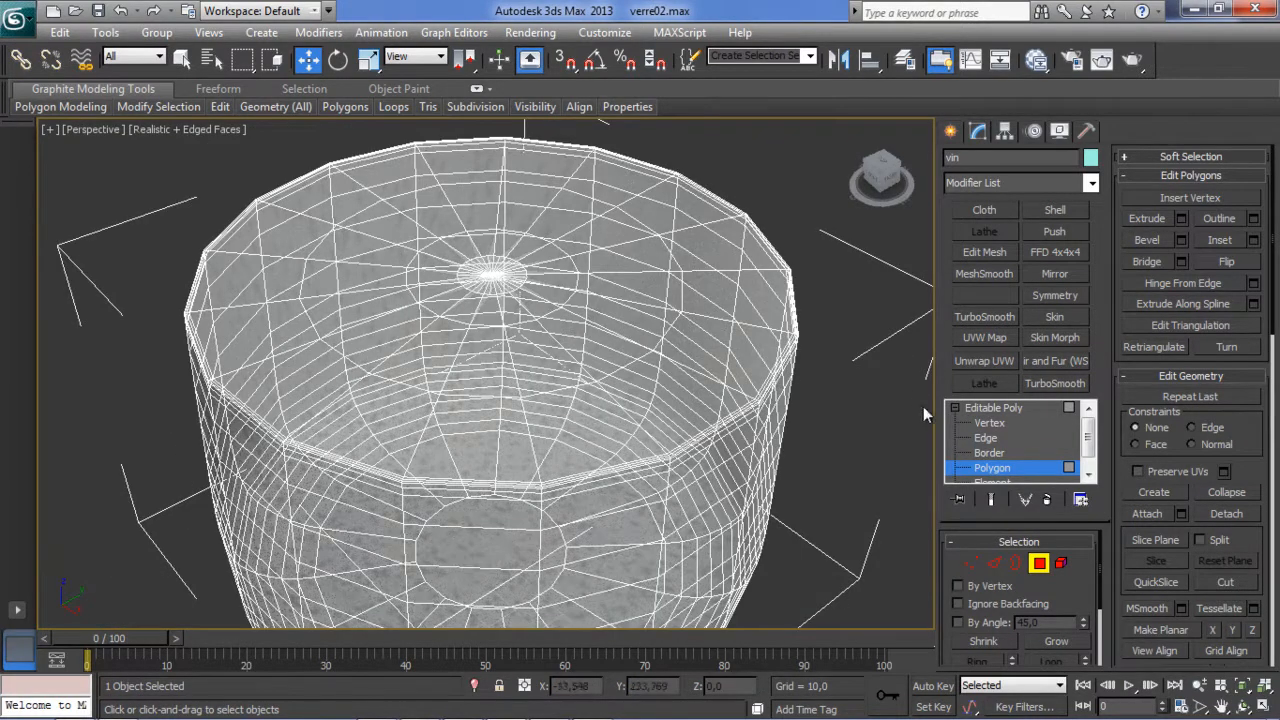
click(955, 408)
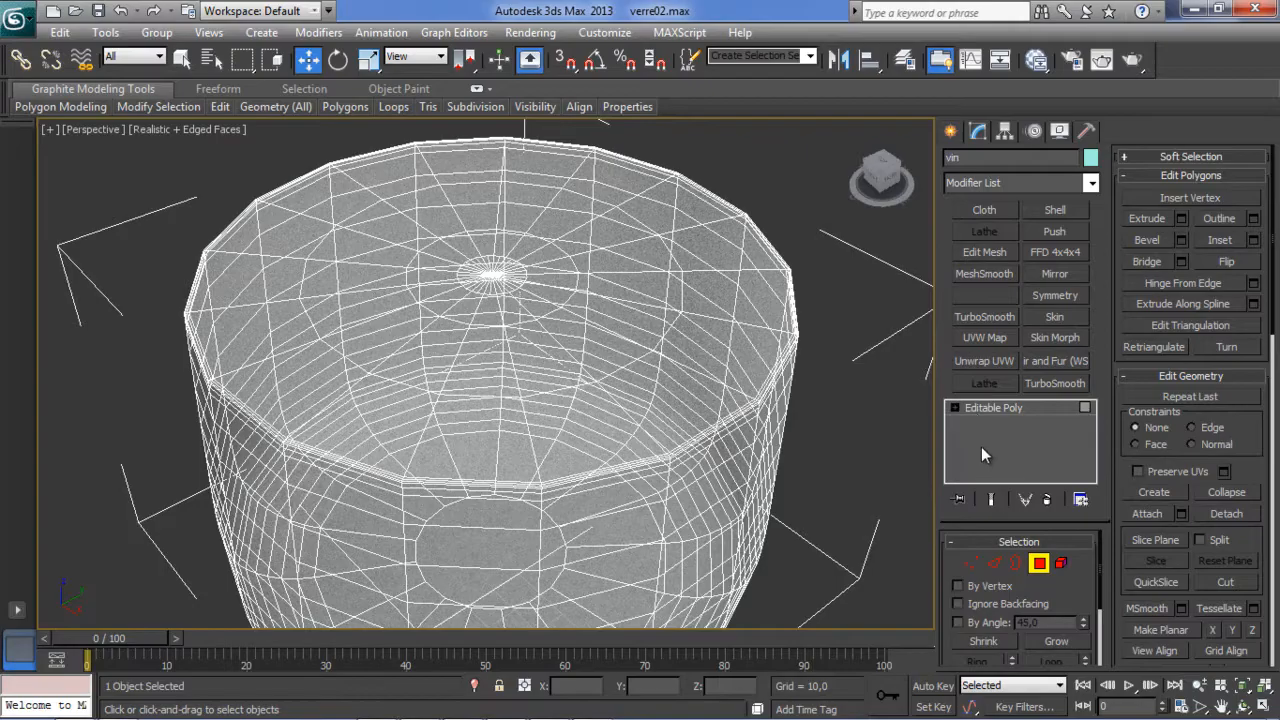
click(1051, 383)
alt+middle_drag(705, 414, 743, 384)
scroll(620, 450, down, 5)
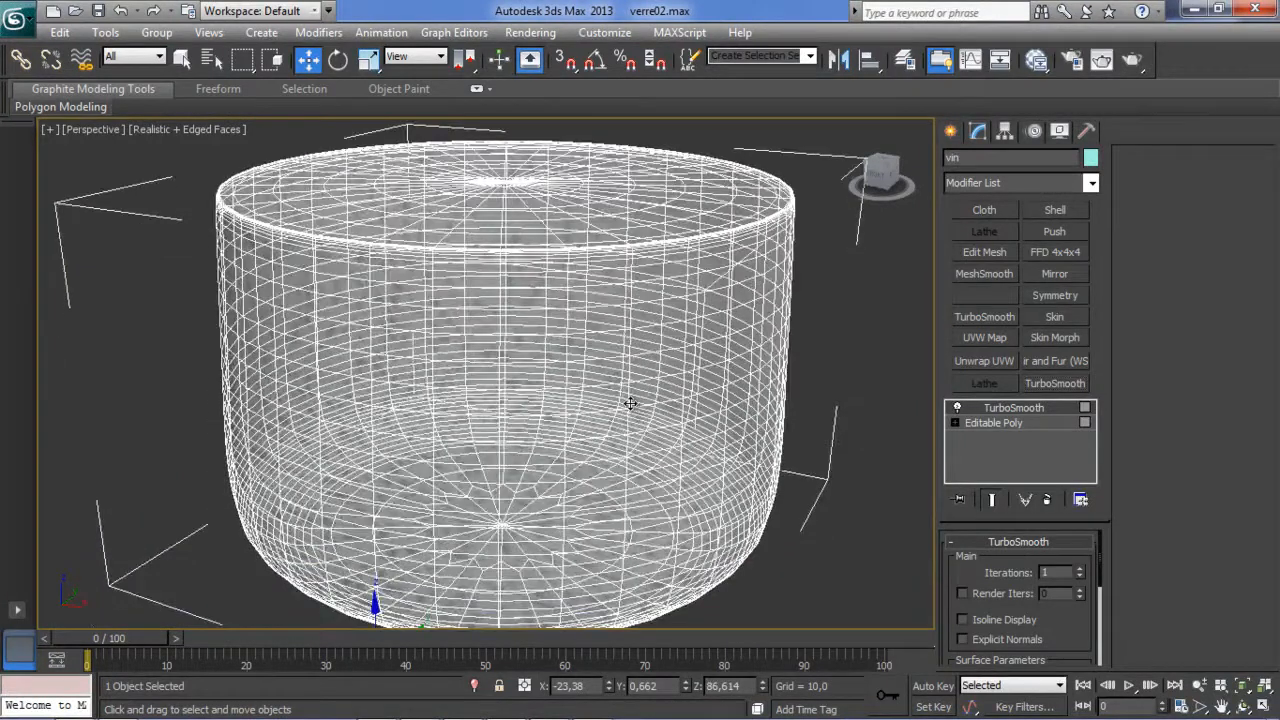
scroll(618, 434, up, 3)
click(728, 388)
click(576, 384)
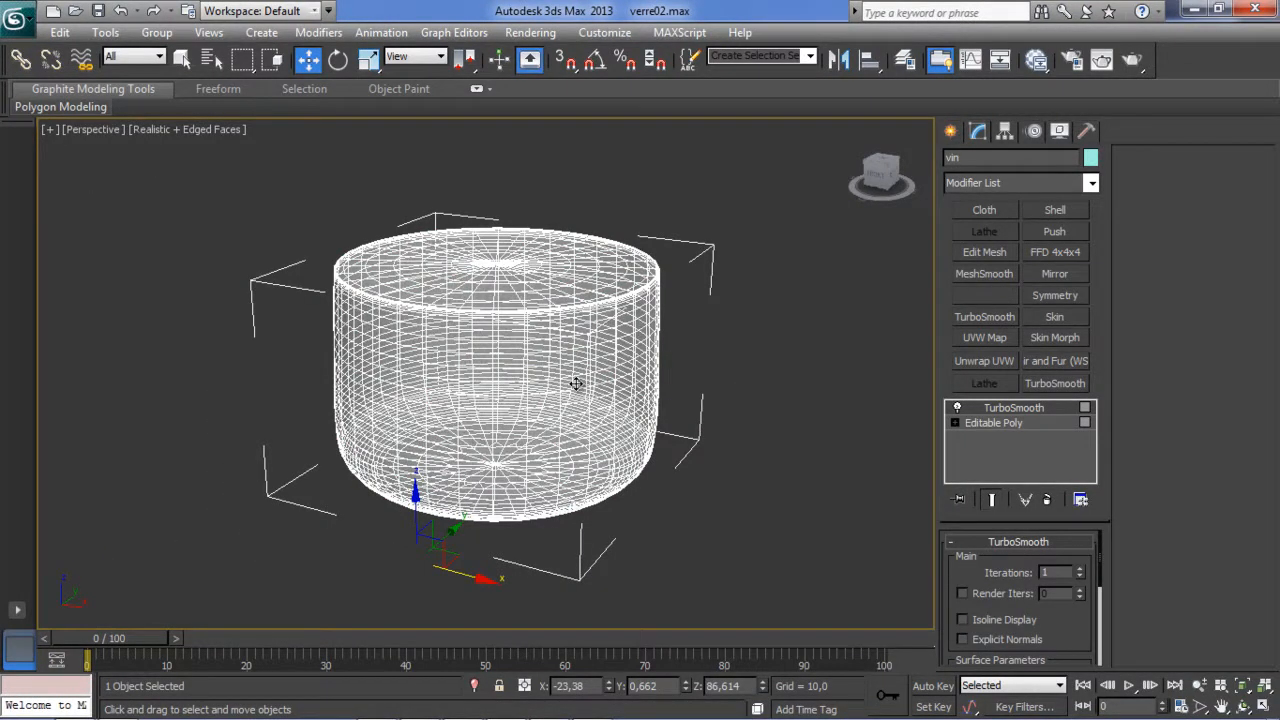
Add a new Standard material to the Slate Material Editor view below the solid glass material and open its parameters.
key(m)
drag(708, 260, 978, 107)
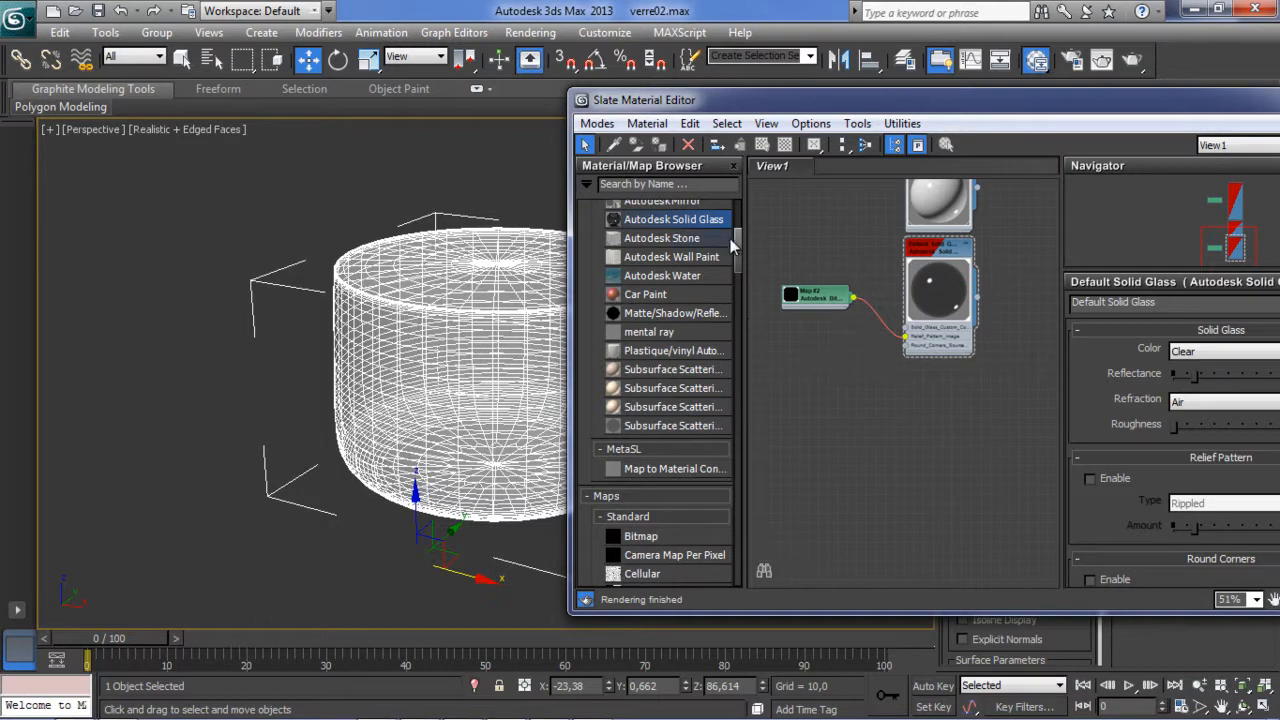
drag(741, 250, 739, 230)
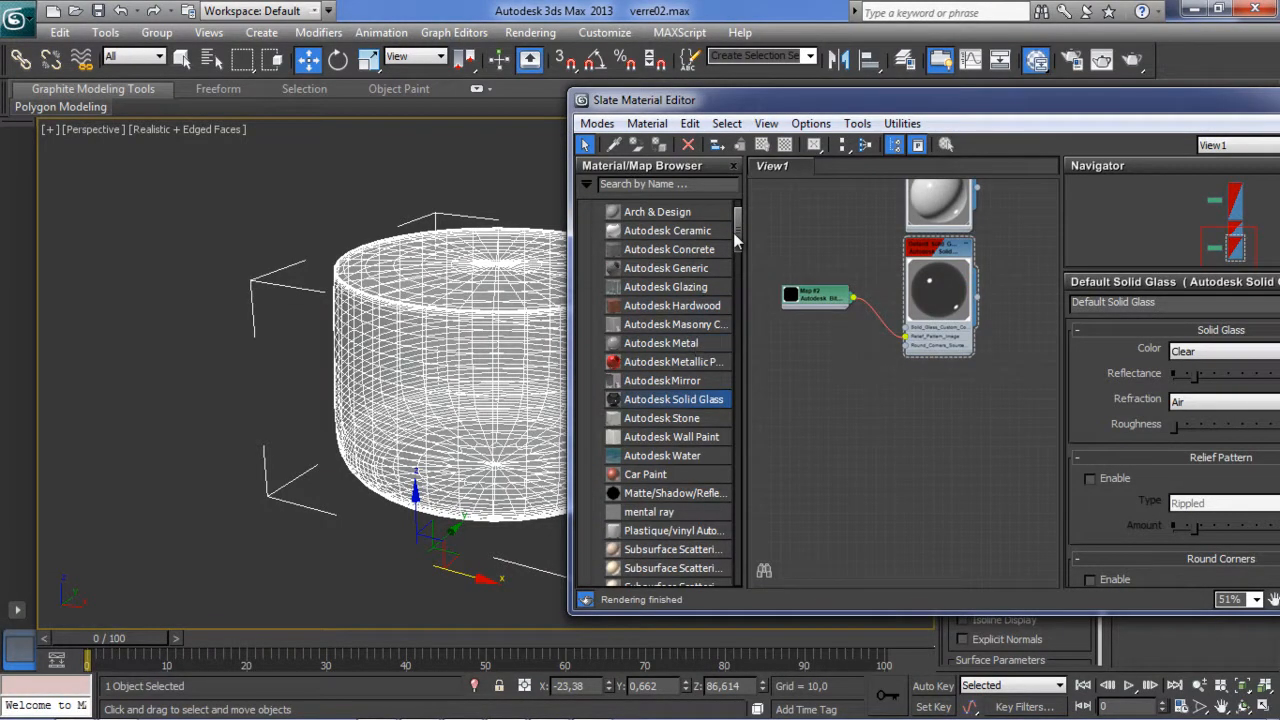
drag(735, 219, 735, 266)
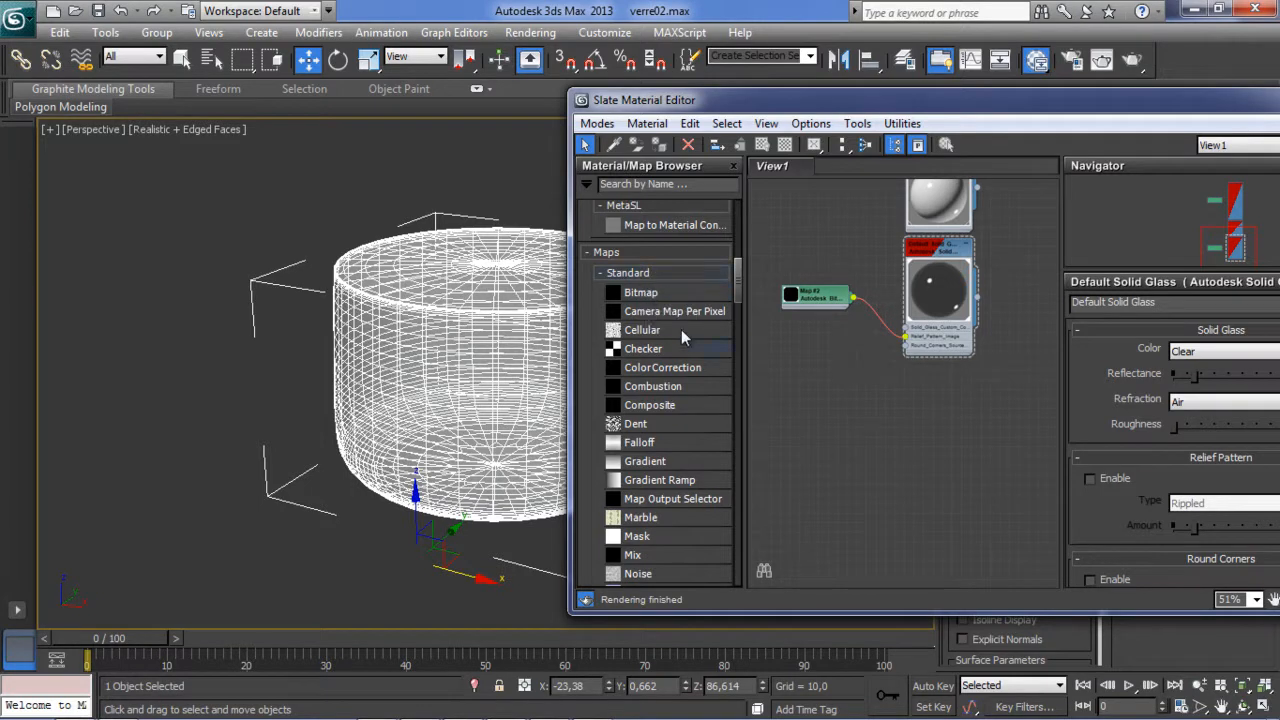
drag(736, 290, 736, 214)
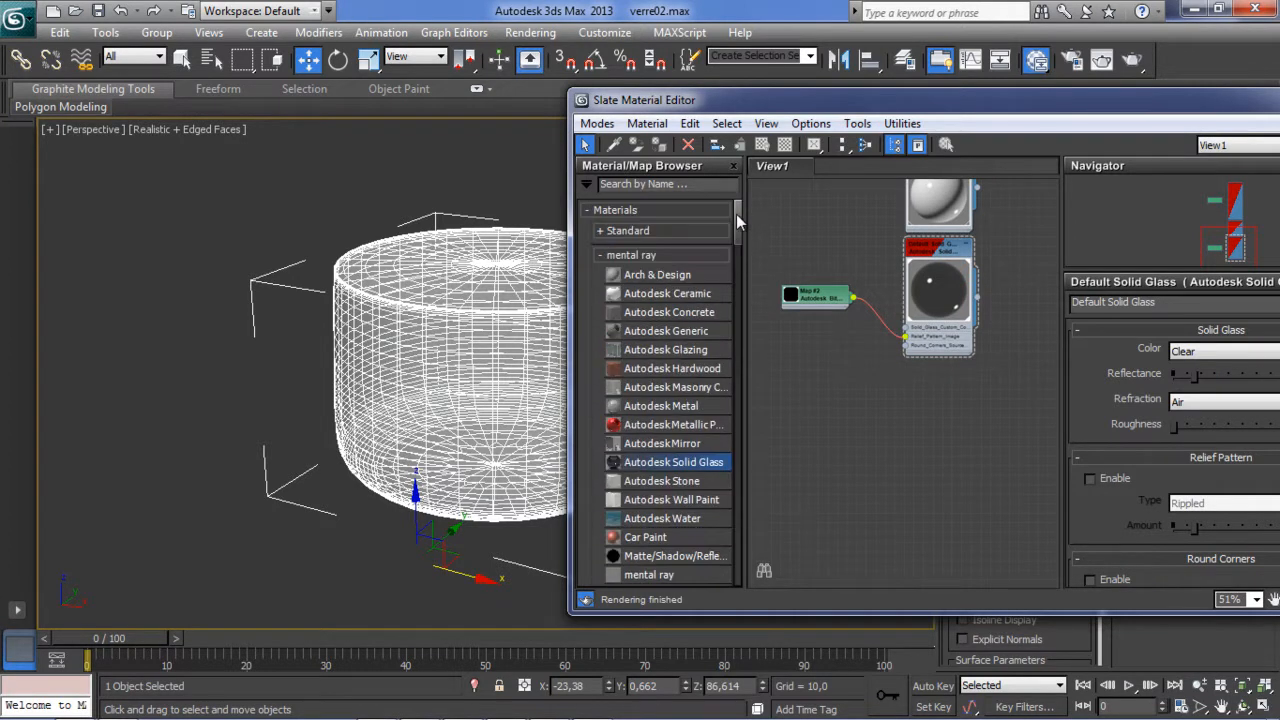
click(601, 231)
drag(652, 445, 922, 428)
double_click(905, 424)
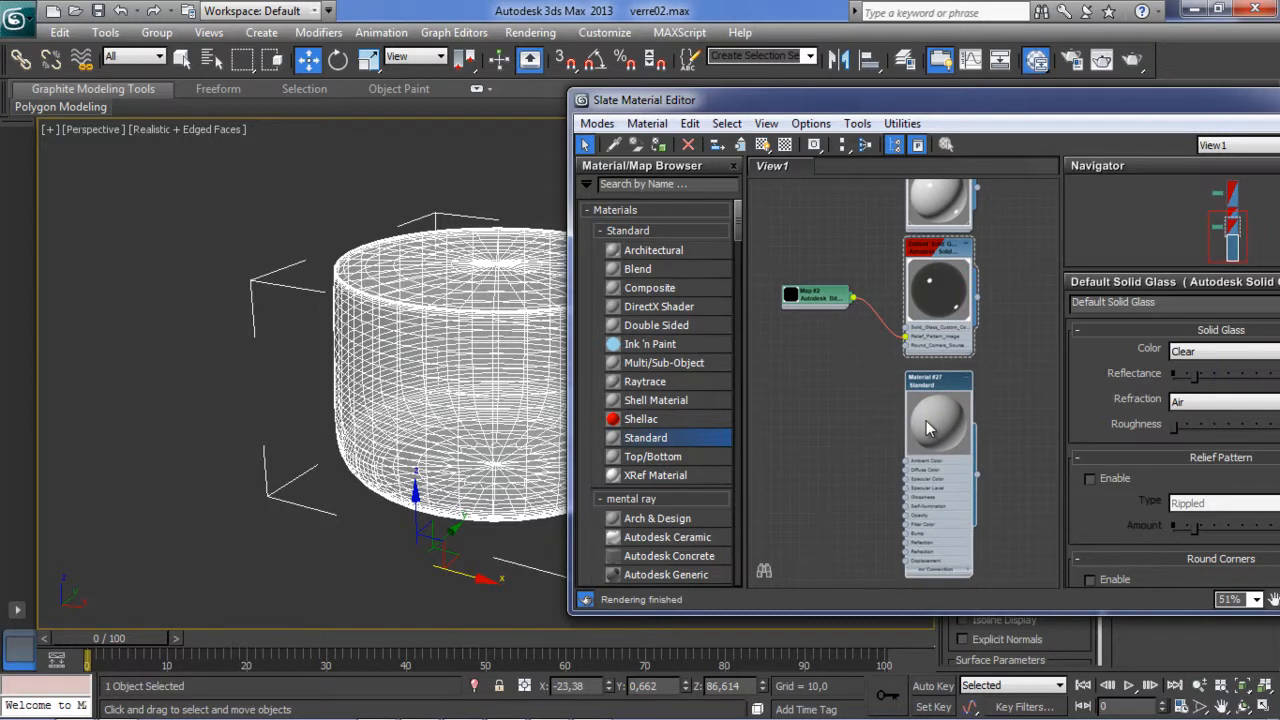
Set the new Standard material's diffuse colour to a saturated red with RGB 194, 5, 5.
double_click(927, 428)
double_click(914, 387)
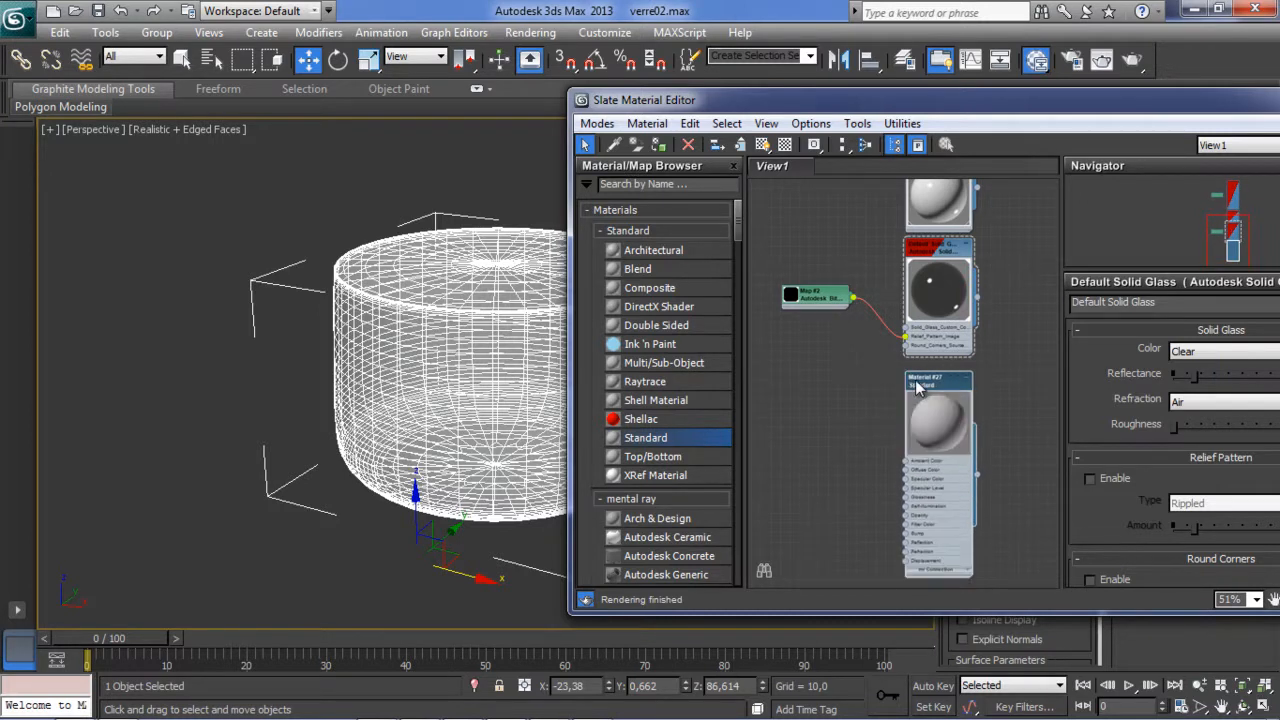
drag(1062, 110, 984, 98)
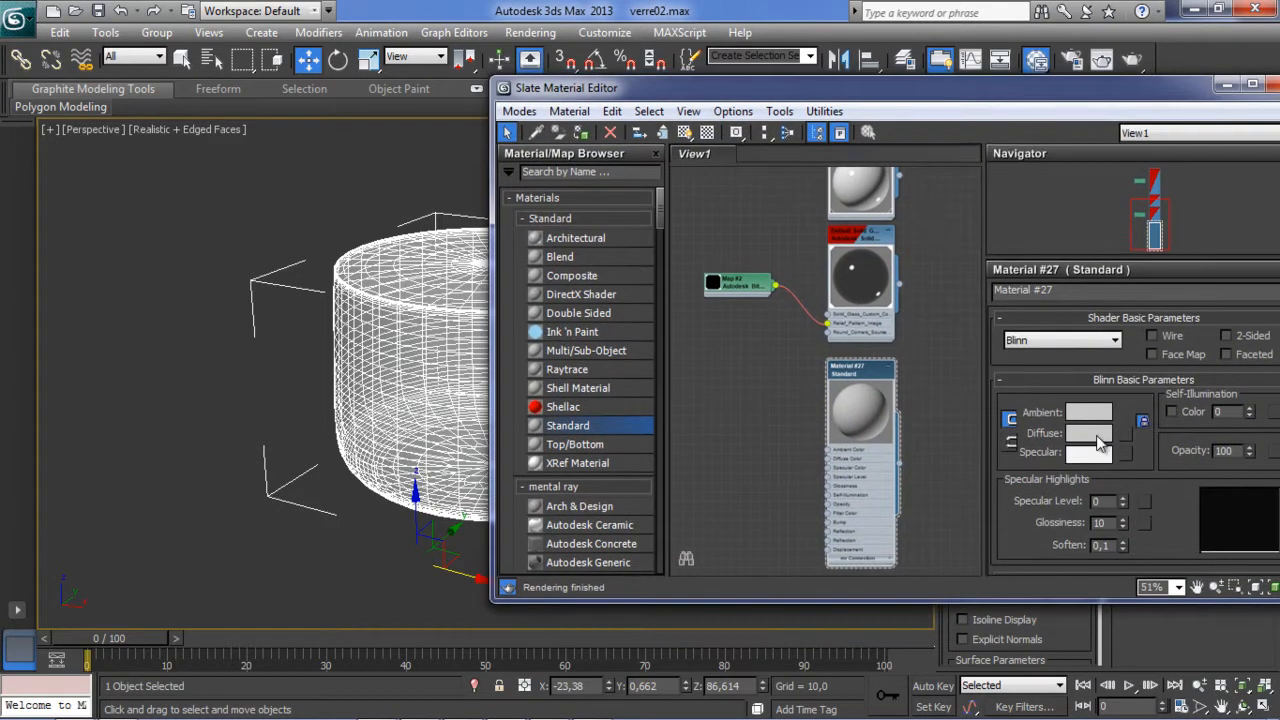
click(1100, 443)
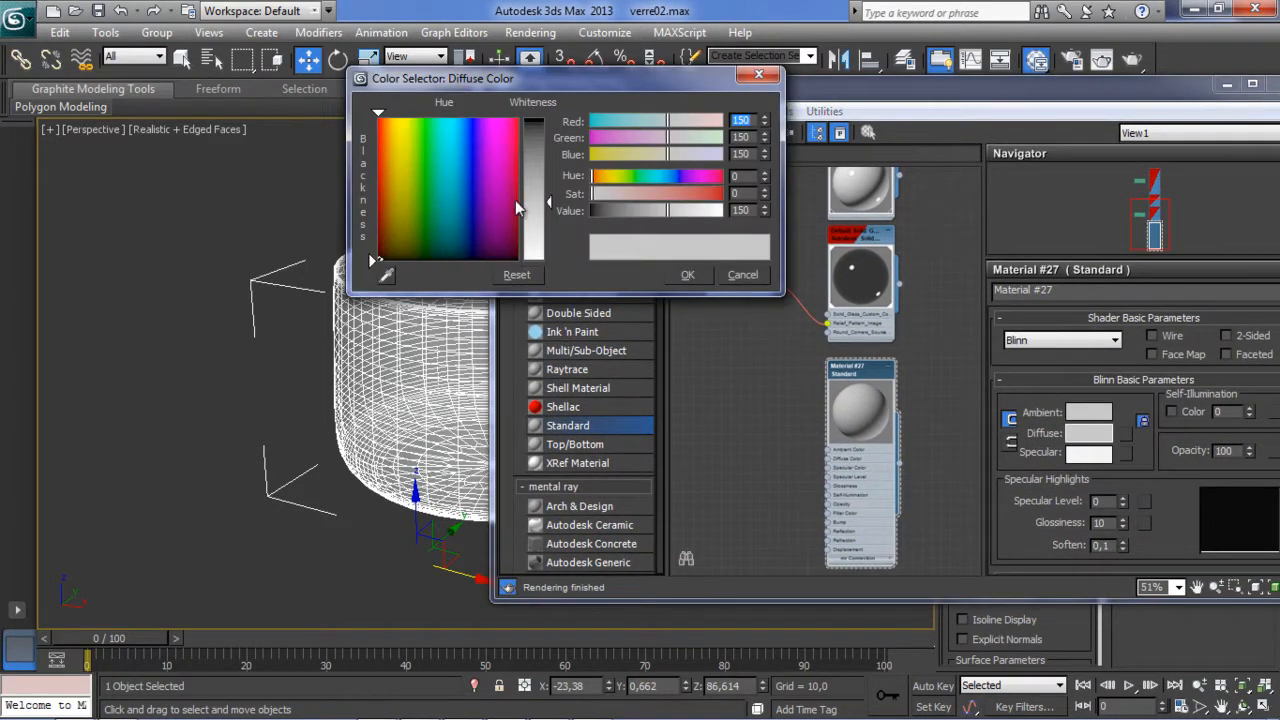
click(515, 200)
drag(550, 202, 553, 146)
click(513, 191)
mouse_move(513, 190)
mouse_down()
mouse_move(519, 152)
mouse_move(508, 200)
mouse_move(516, 126)
mouse_move(517, 147)
mouse_up()
drag(390, 162, 371, 200)
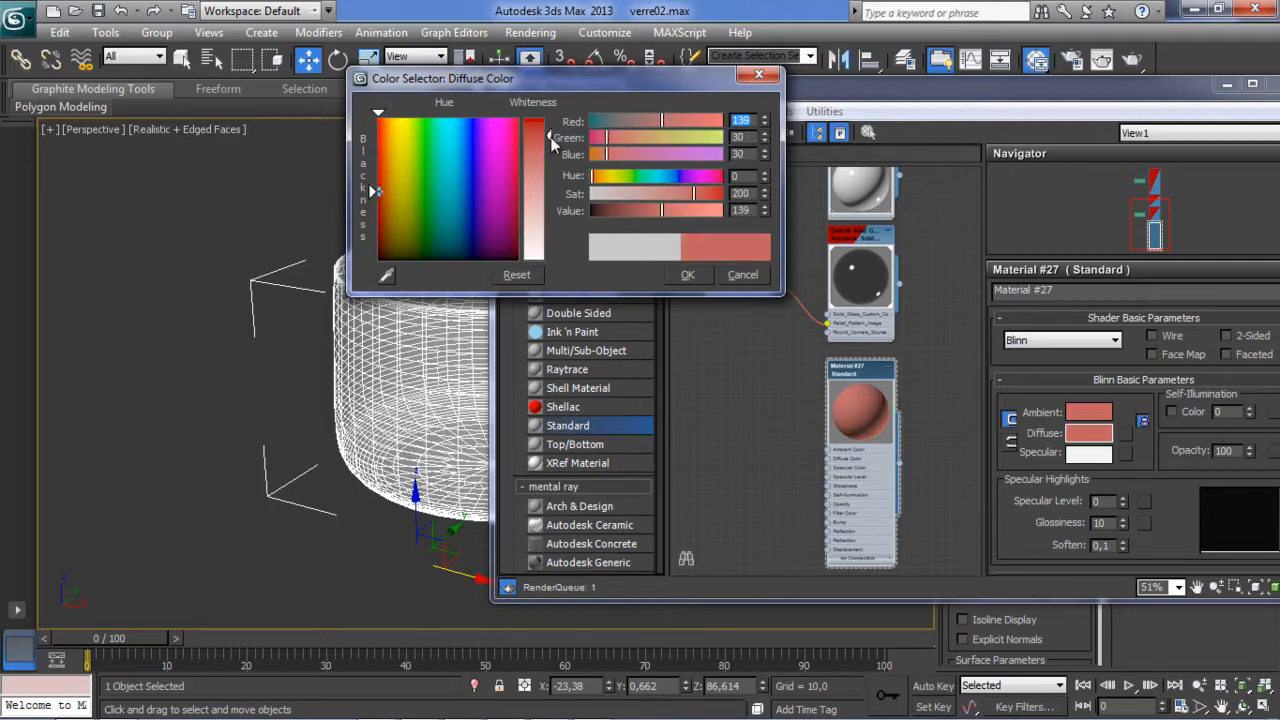
drag(551, 141, 549, 128)
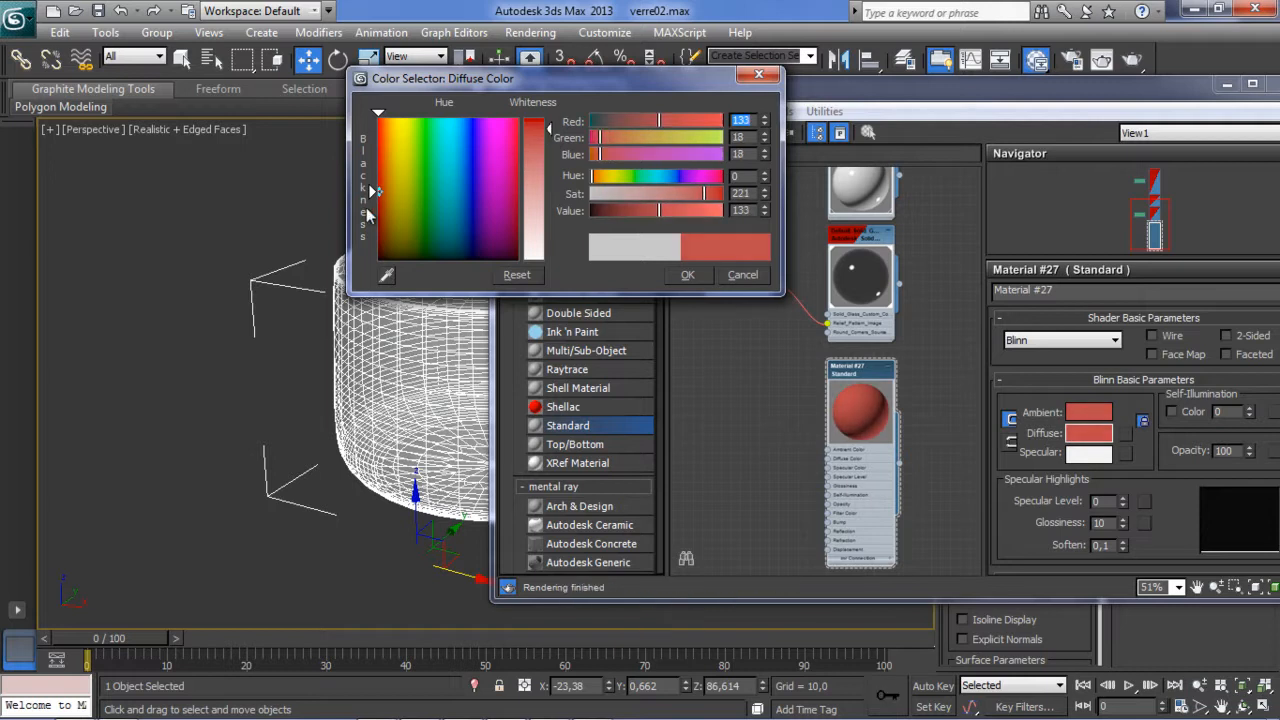
mouse_move(378, 196)
mouse_down()
mouse_move(378, 228)
mouse_move(378, 121)
mouse_up()
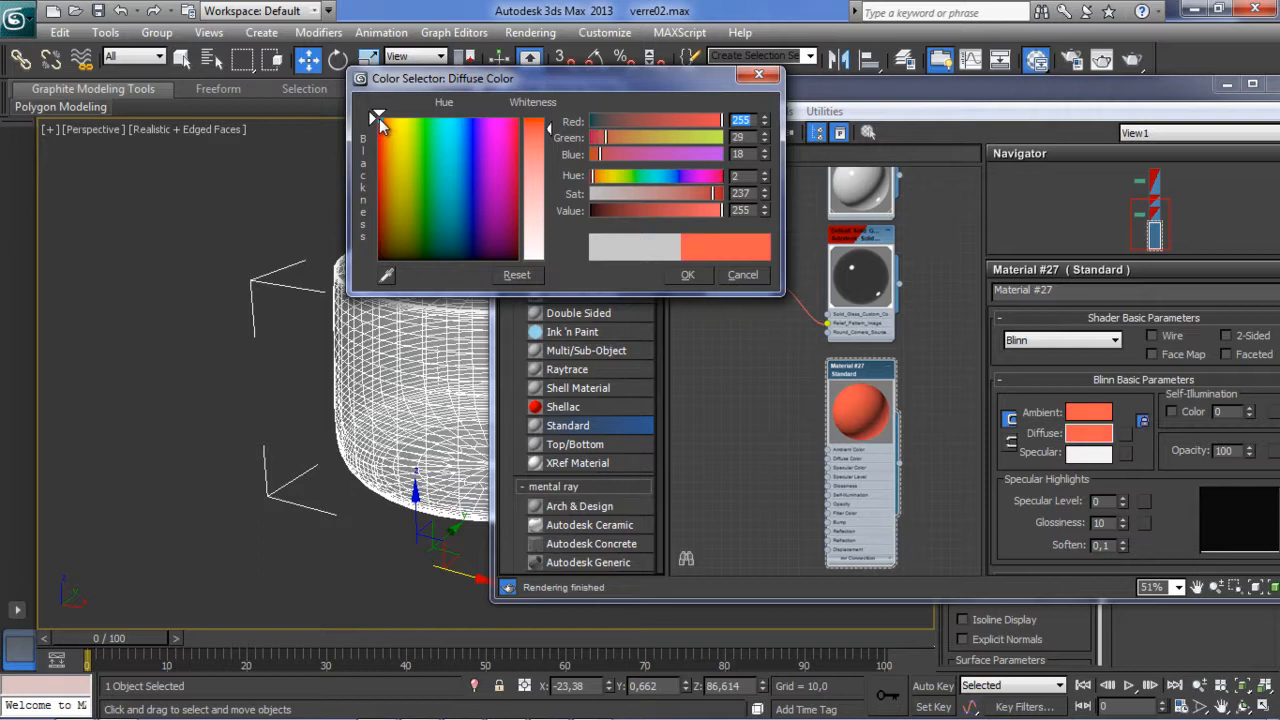
drag(378, 118, 379, 118)
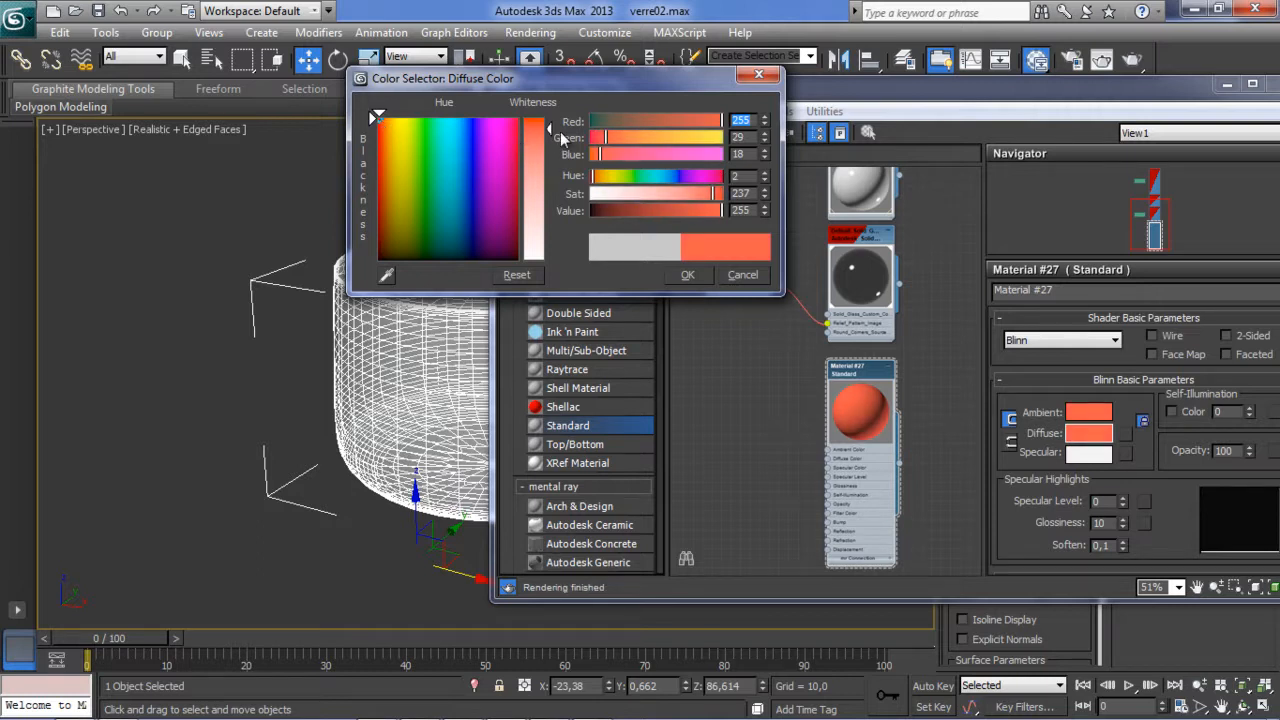
drag(551, 128, 519, 146)
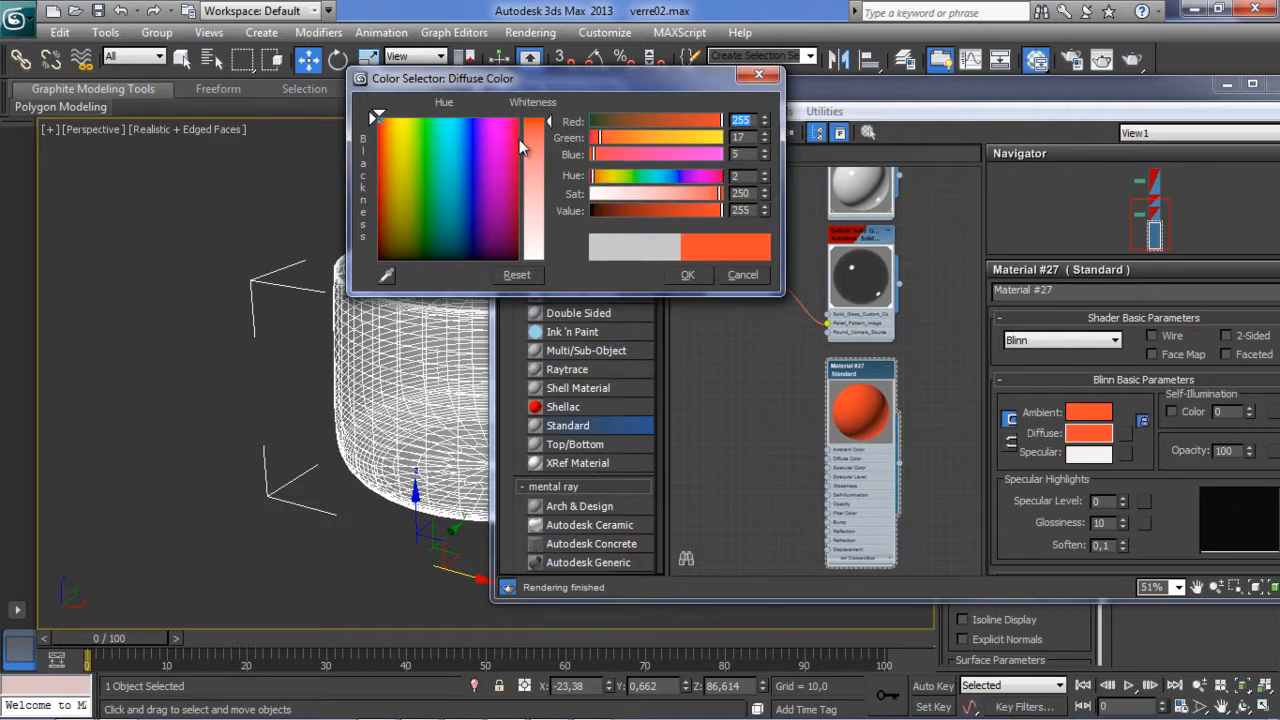
click(379, 133)
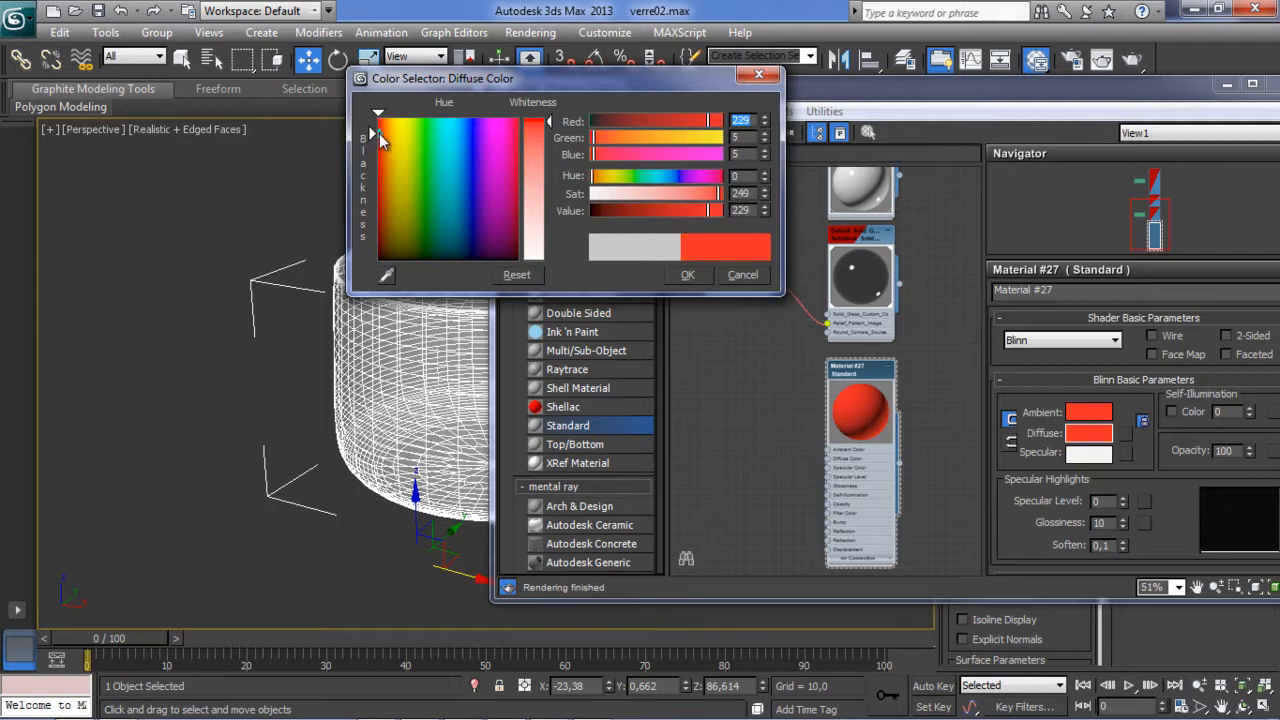
click(379, 133)
drag(379, 137, 380, 160)
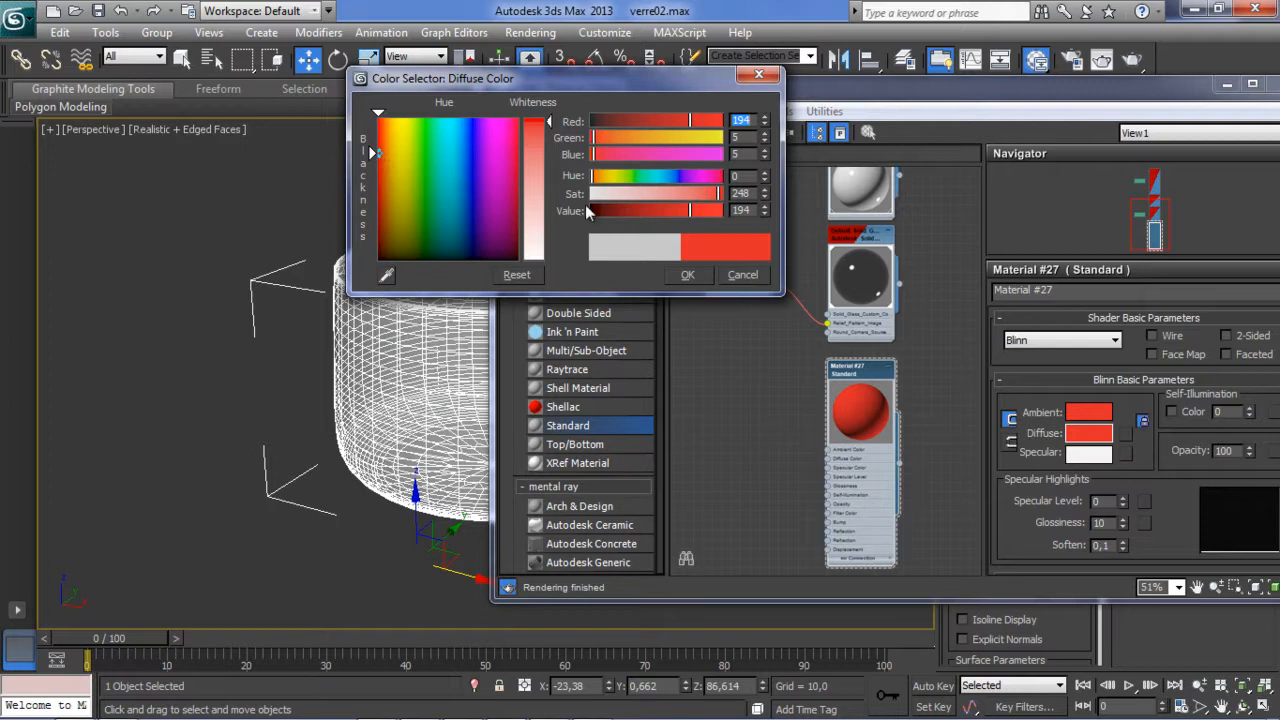
click(687, 276)
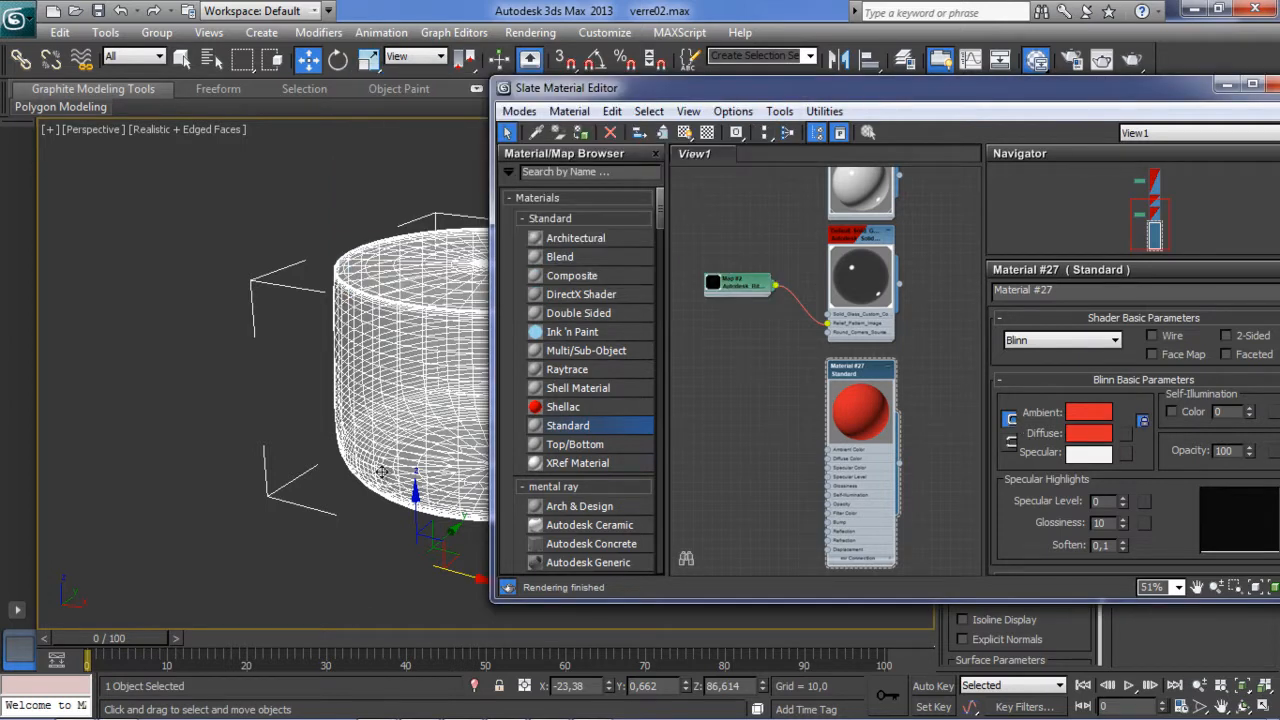
Set the red material's specular level to 11, glossiness to 18, soften to 0,17 and opacity to 64.
drag(1036, 93, 920, 88)
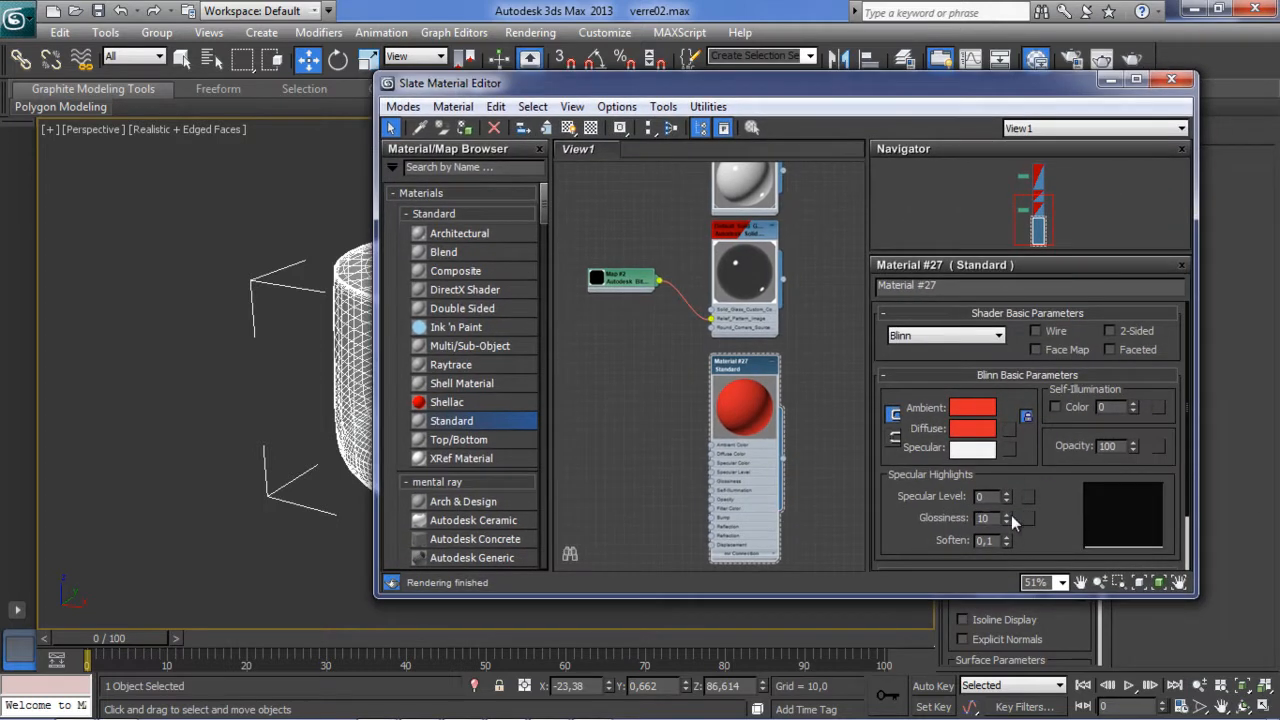
drag(1004, 496, 1004, 520)
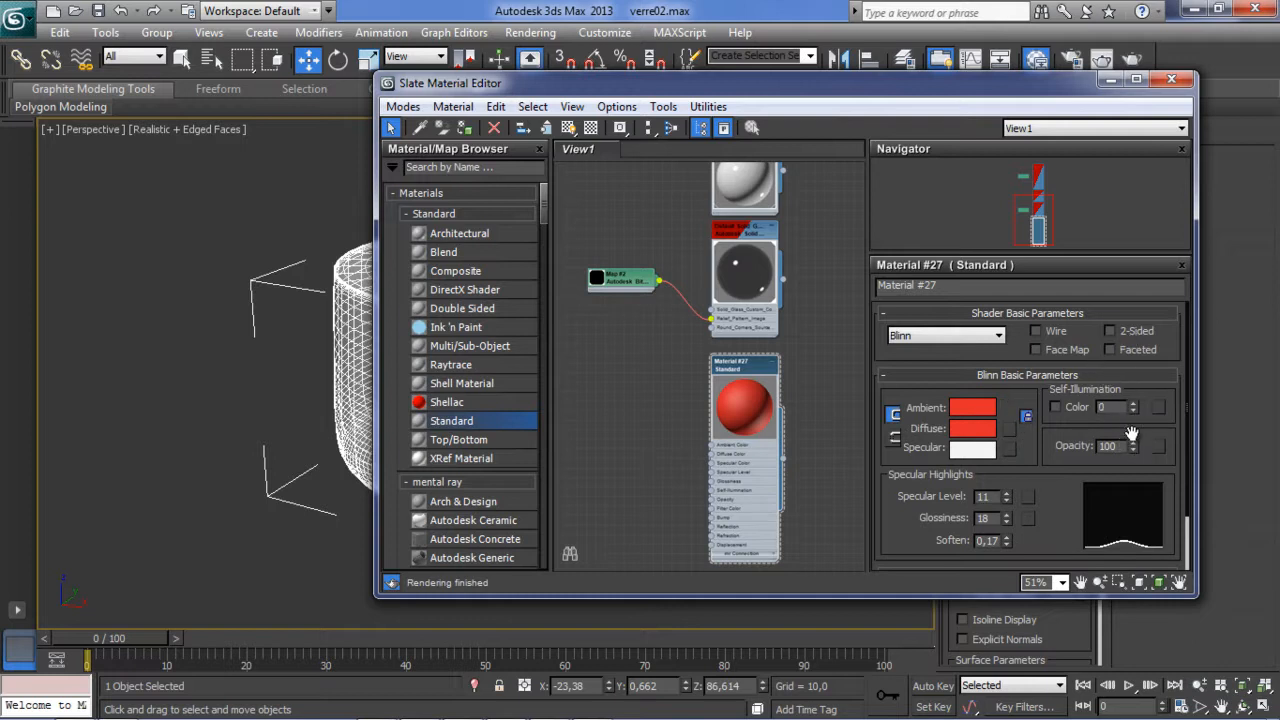
drag(1132, 444, 1135, 477)
Assign the red Standard material to the vin object in the viewport and minimize the Slate Material Editor.
drag(932, 86, 1112, 79)
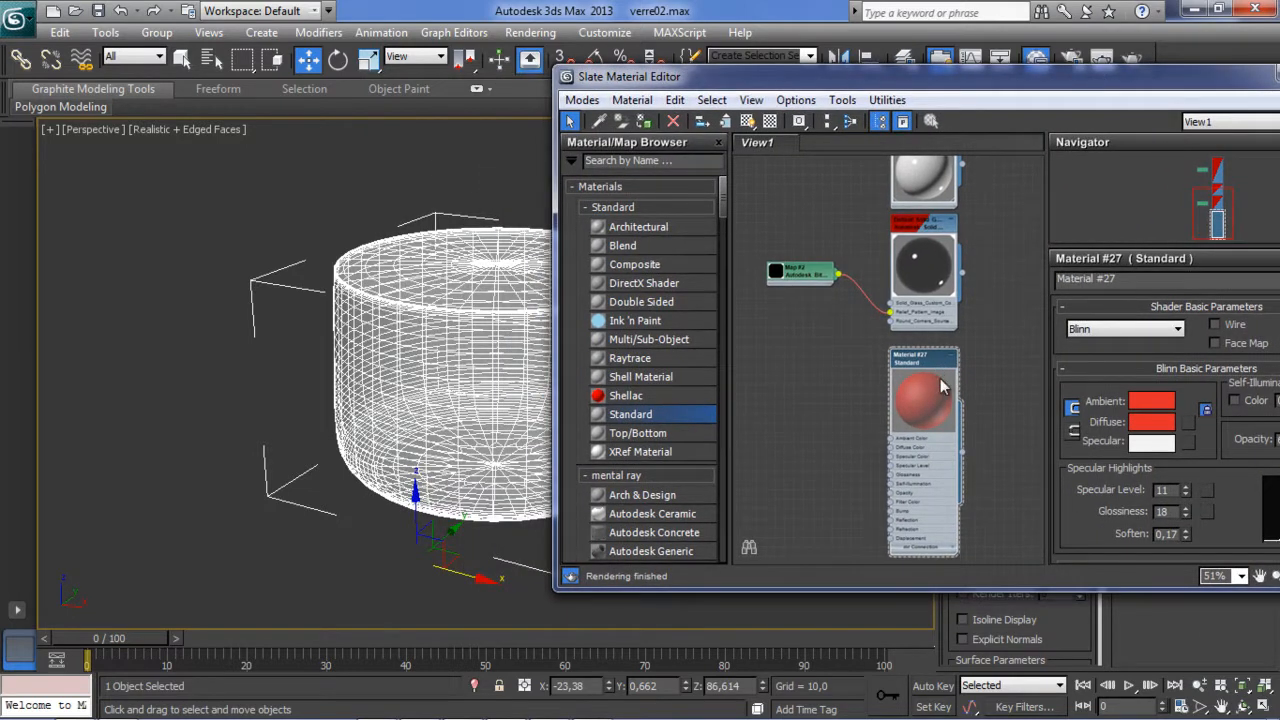
drag(962, 452, 507, 456)
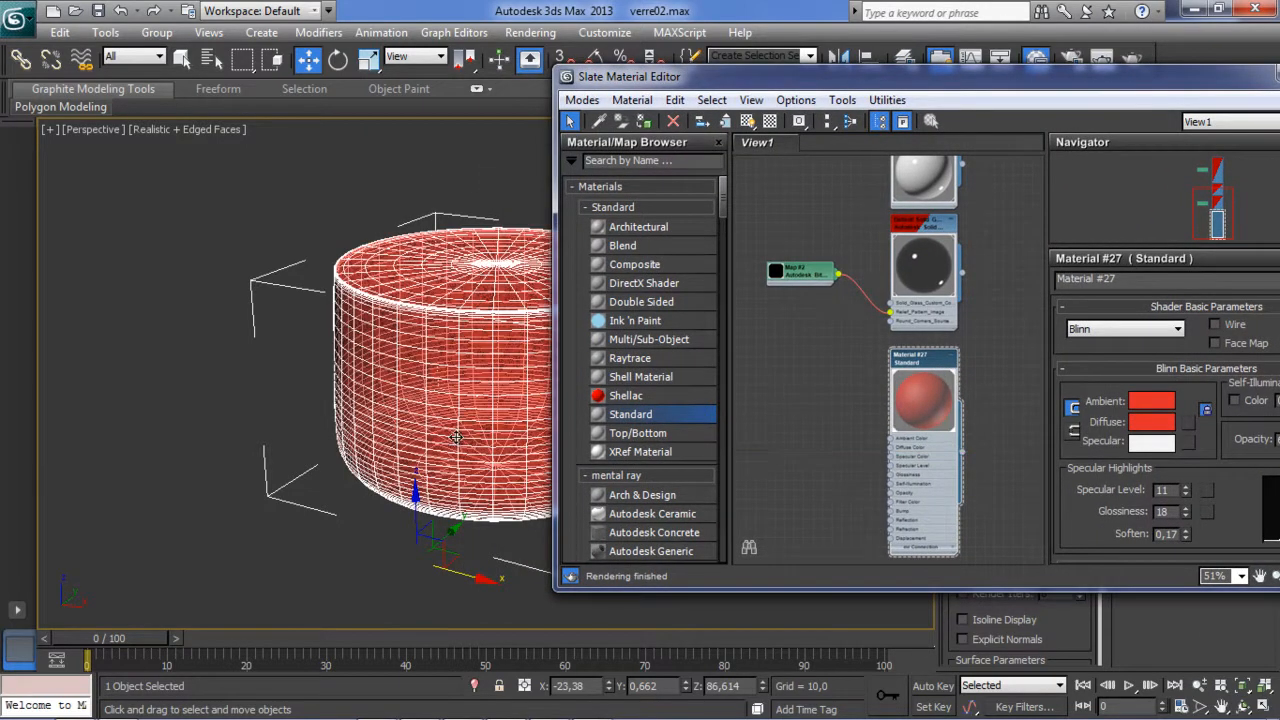
drag(1165, 77, 933, 85)
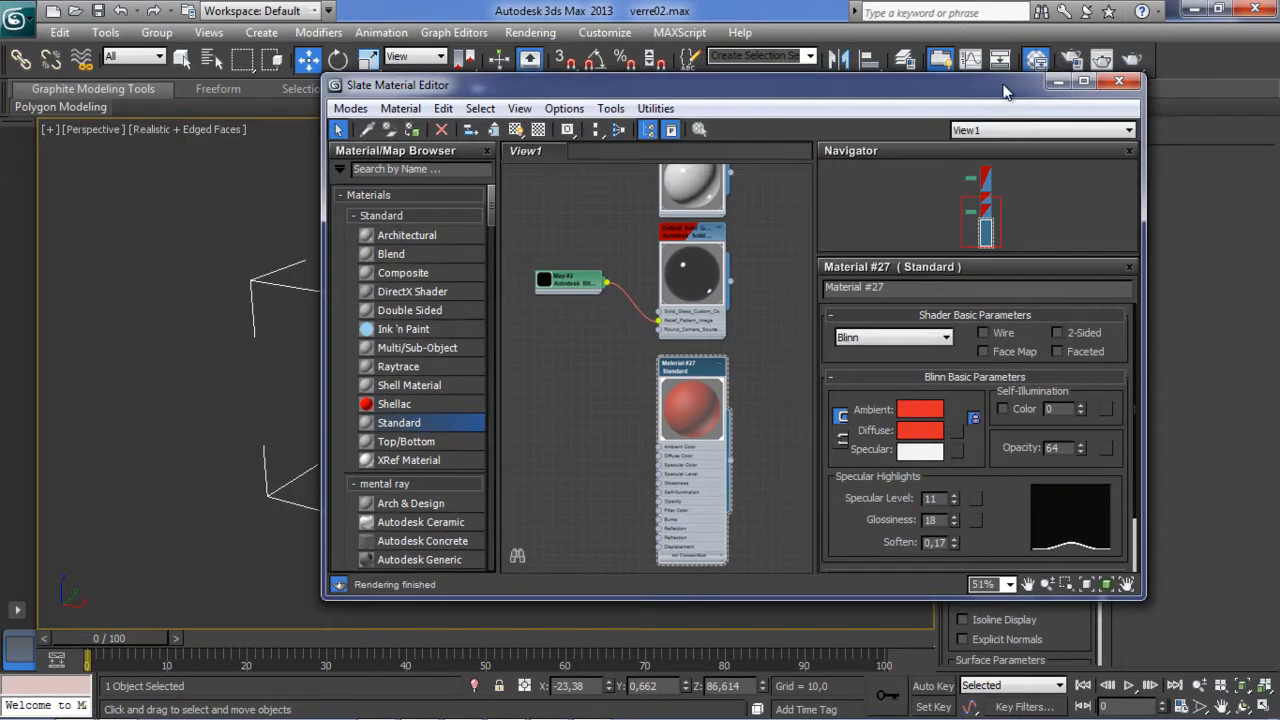
click(1056, 88)
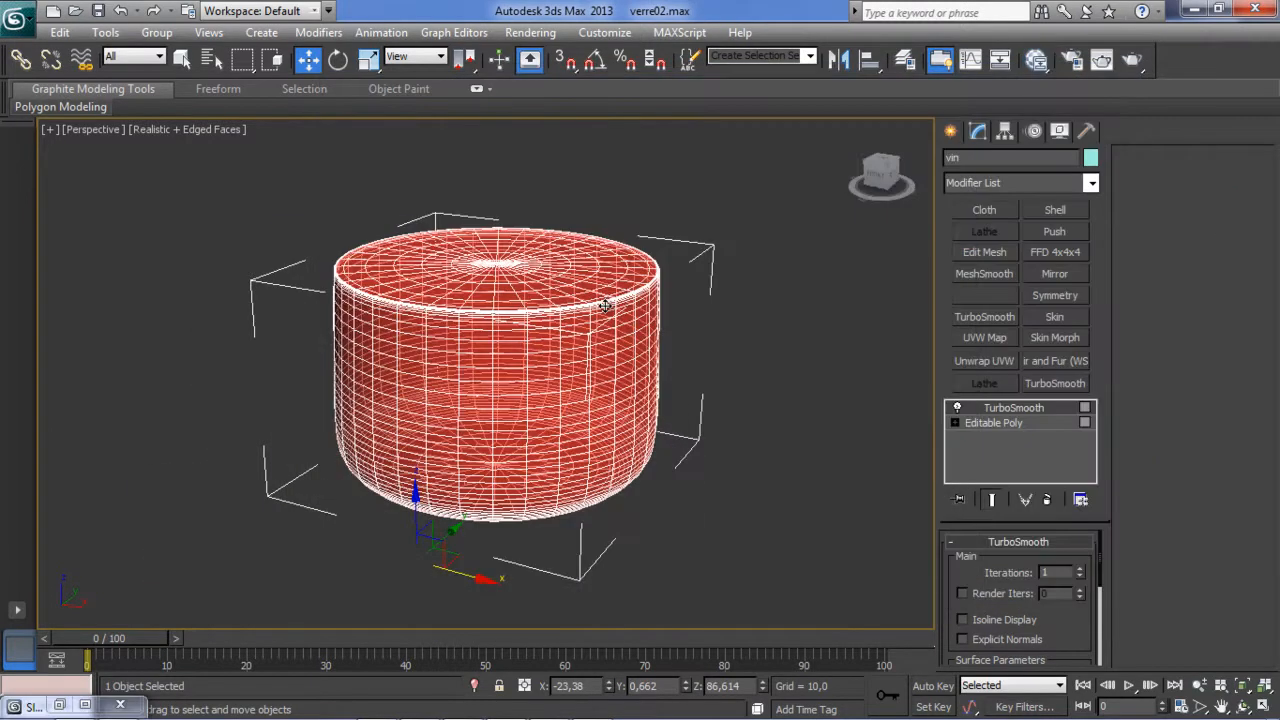
Unhide all scene objects, then hide the gabarit reference plane behind the glass.
click(806, 378)
right_click(751, 326)
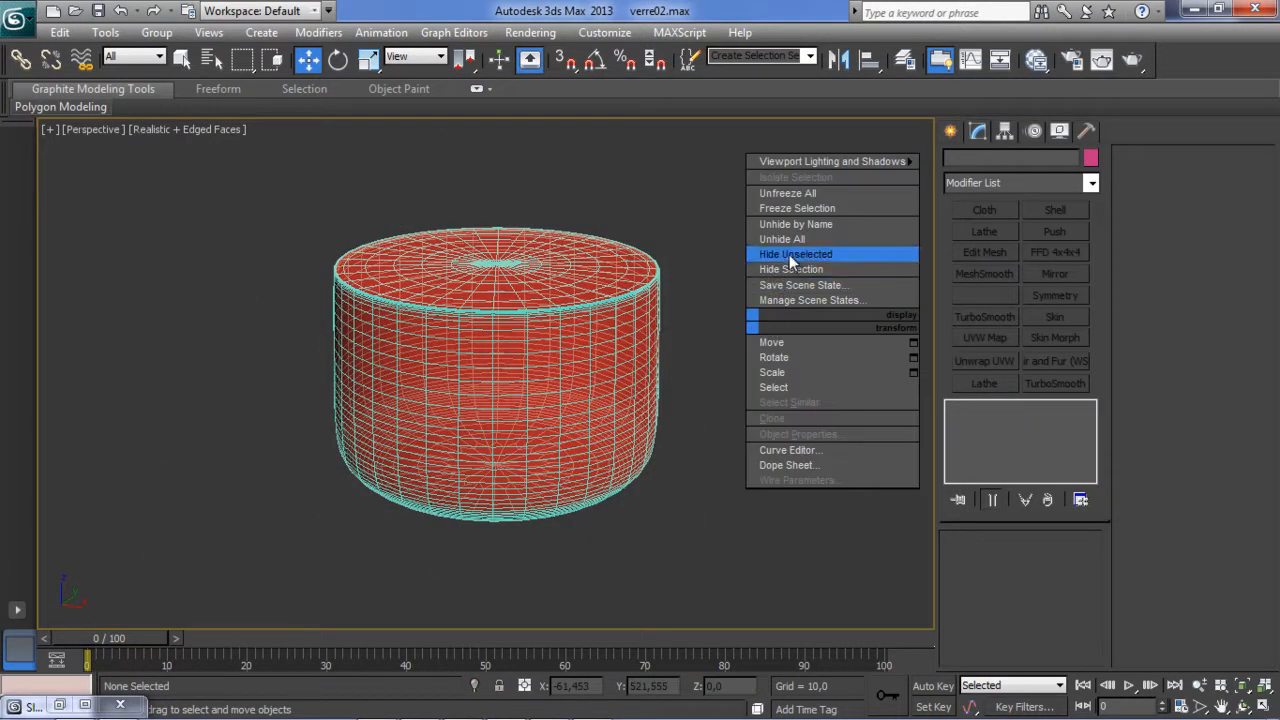
click(799, 239)
click(750, 360)
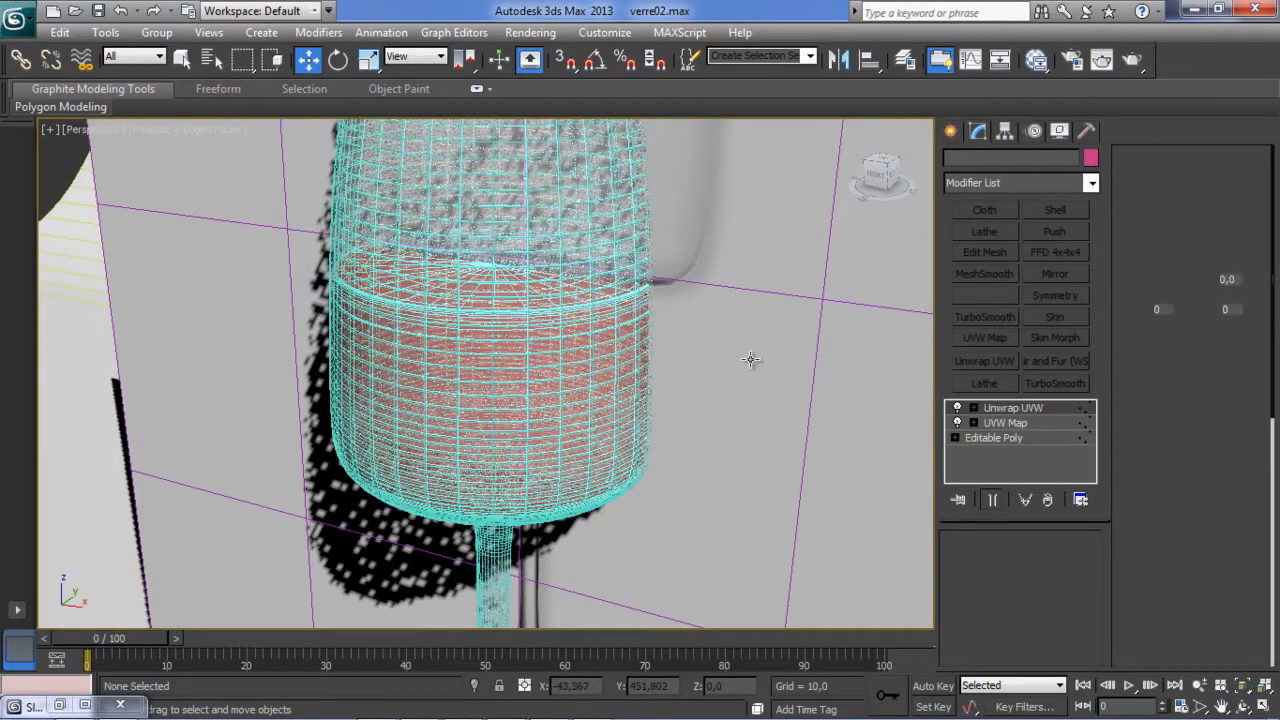
click(815, 438)
click(689, 420)
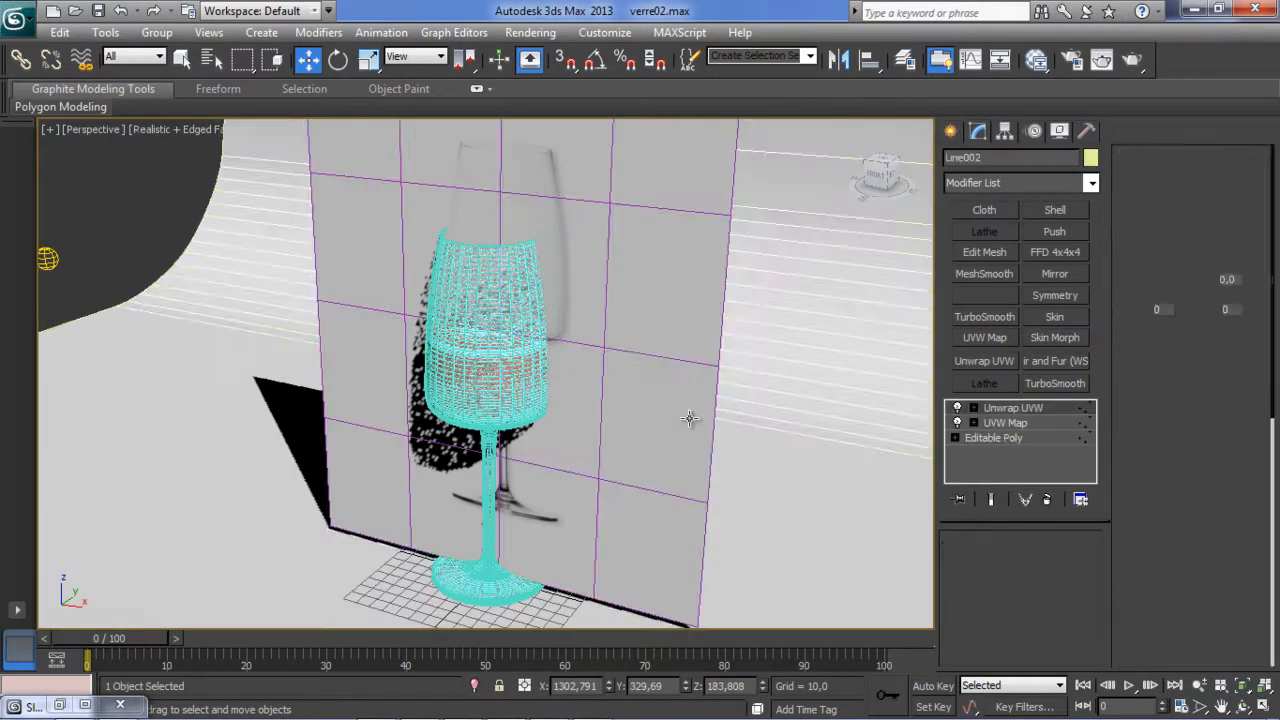
right_click(689, 418)
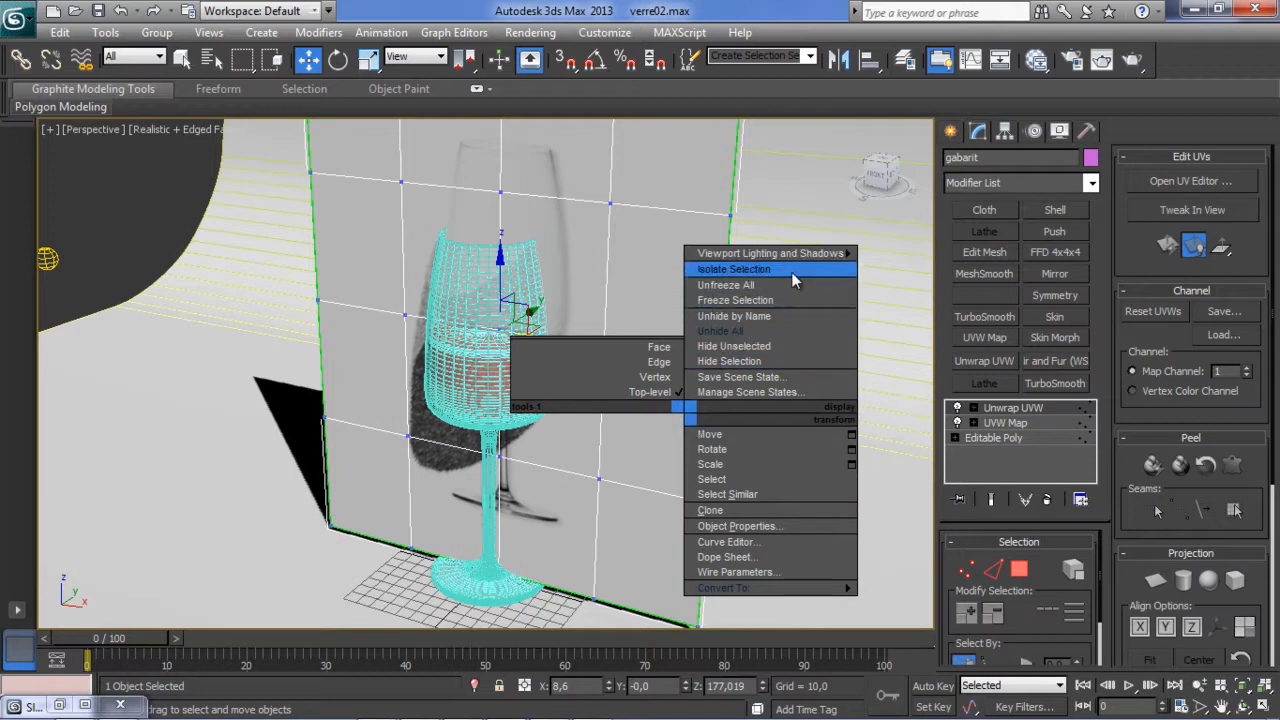
click(789, 362)
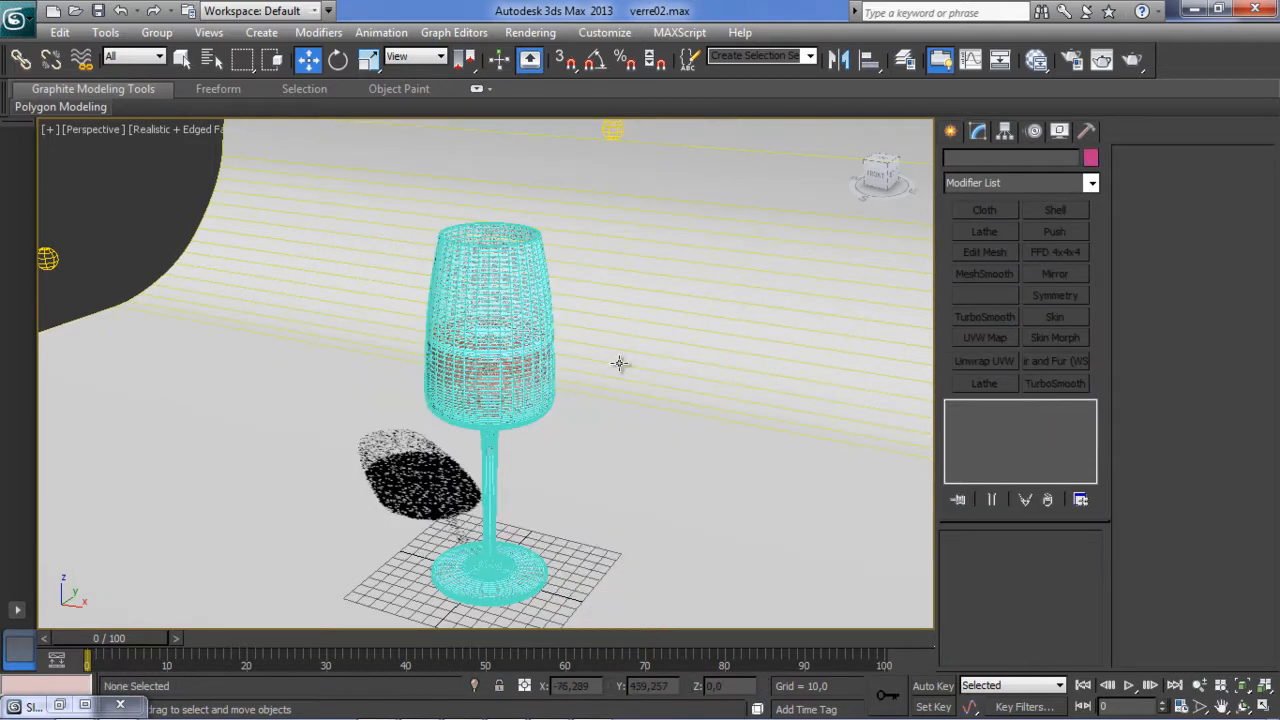
Render the perspective view of the filled glass despite the missing map coordinates, and close the rendered frame window.
alt+middle_drag(452, 368, 566, 356)
scroll(566, 356, up, 3)
alt+middle_drag(558, 355, 475, 389)
scroll(489, 388, up, 1)
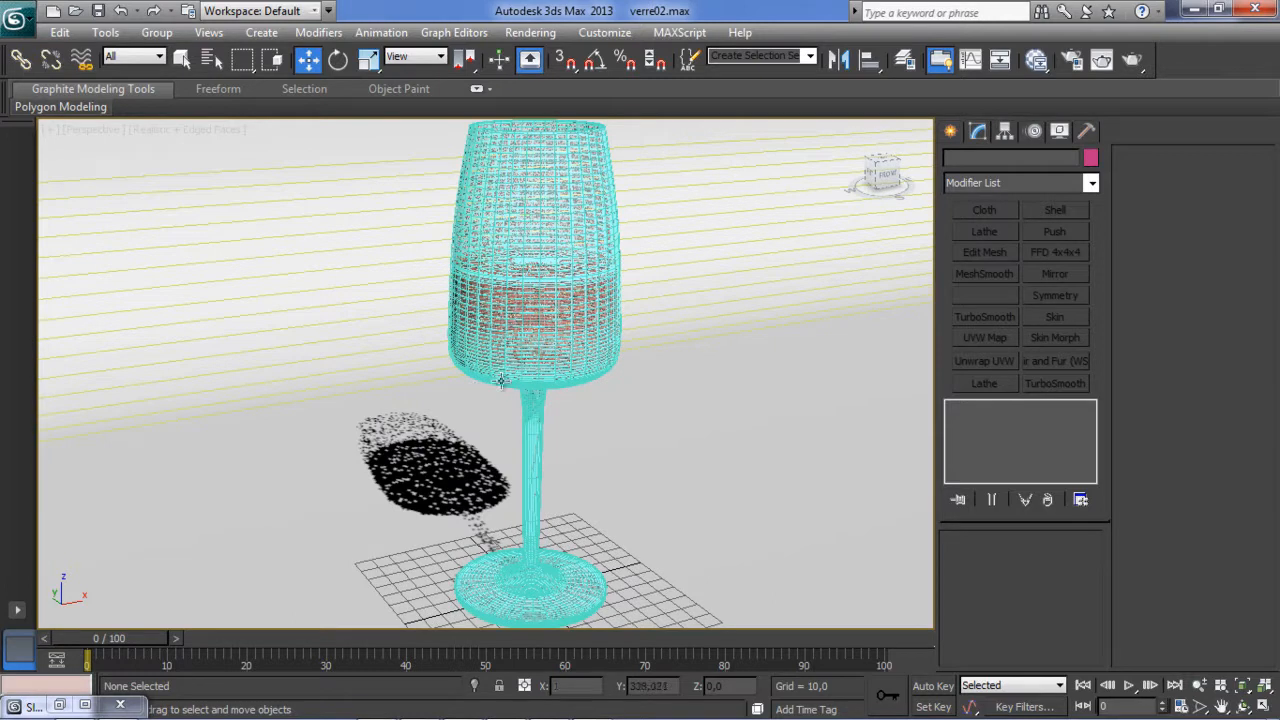
key(shift+q)
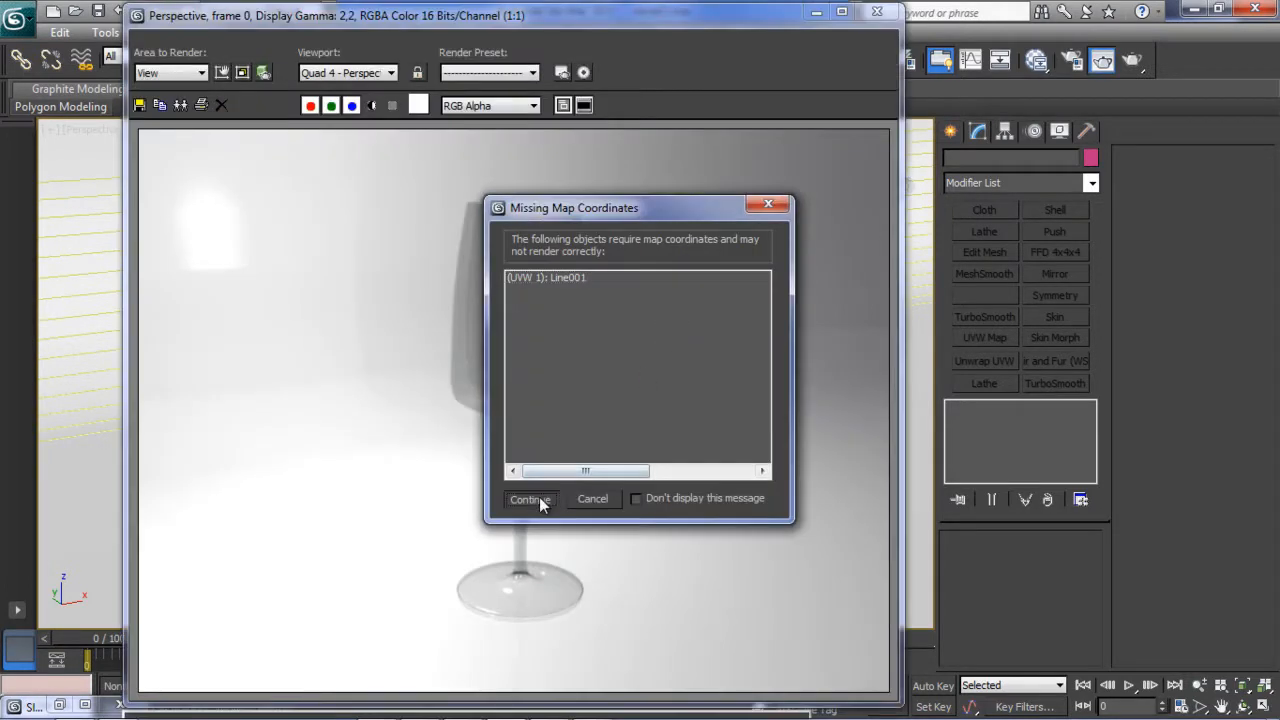
click(530, 498)
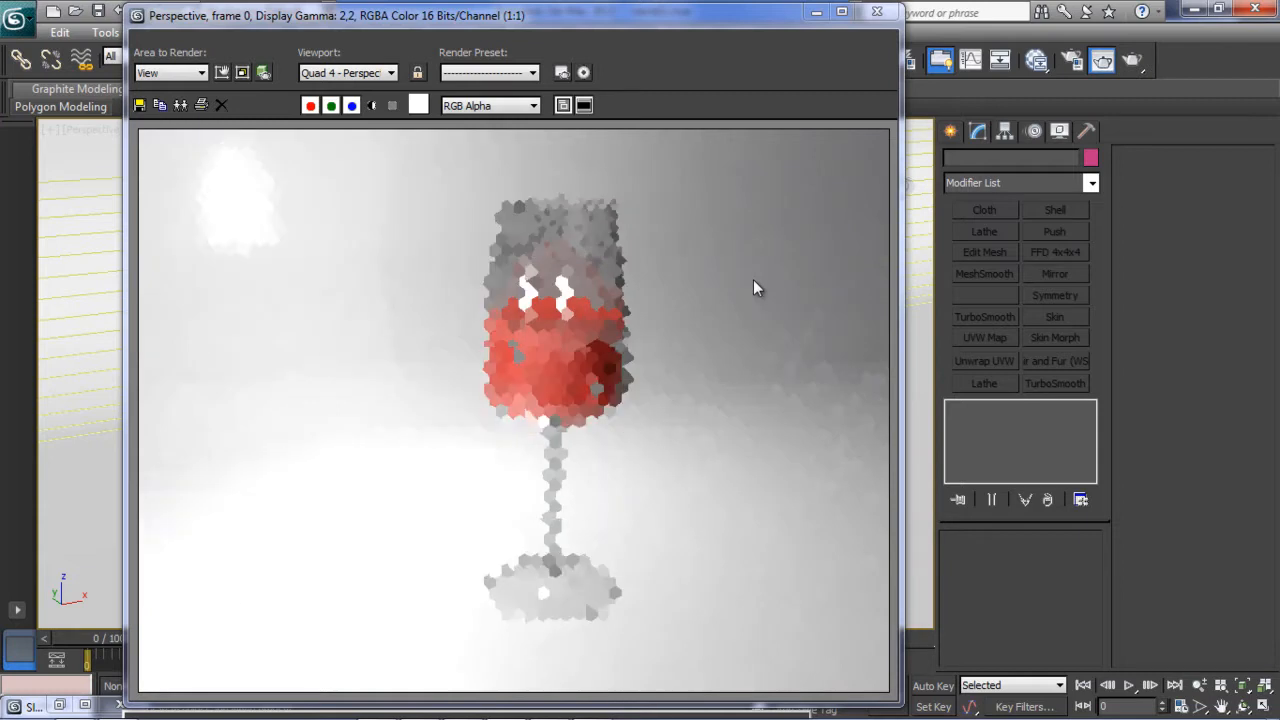
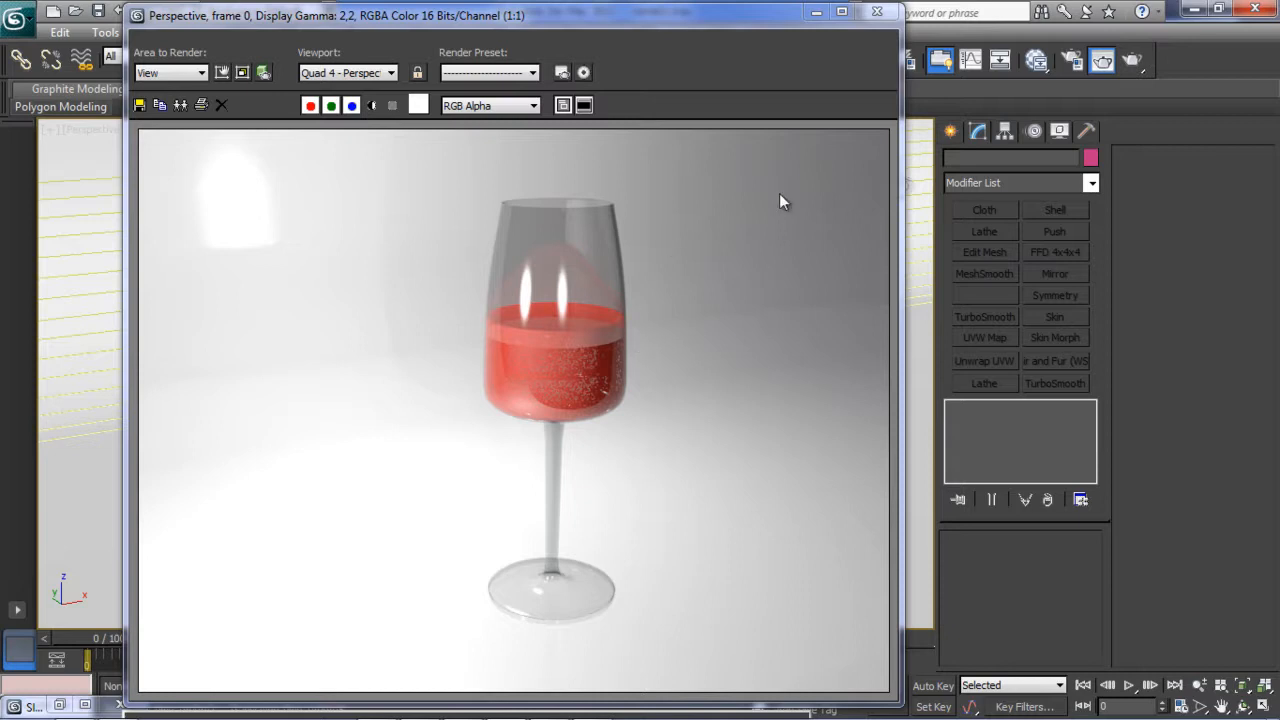
click(876, 11)
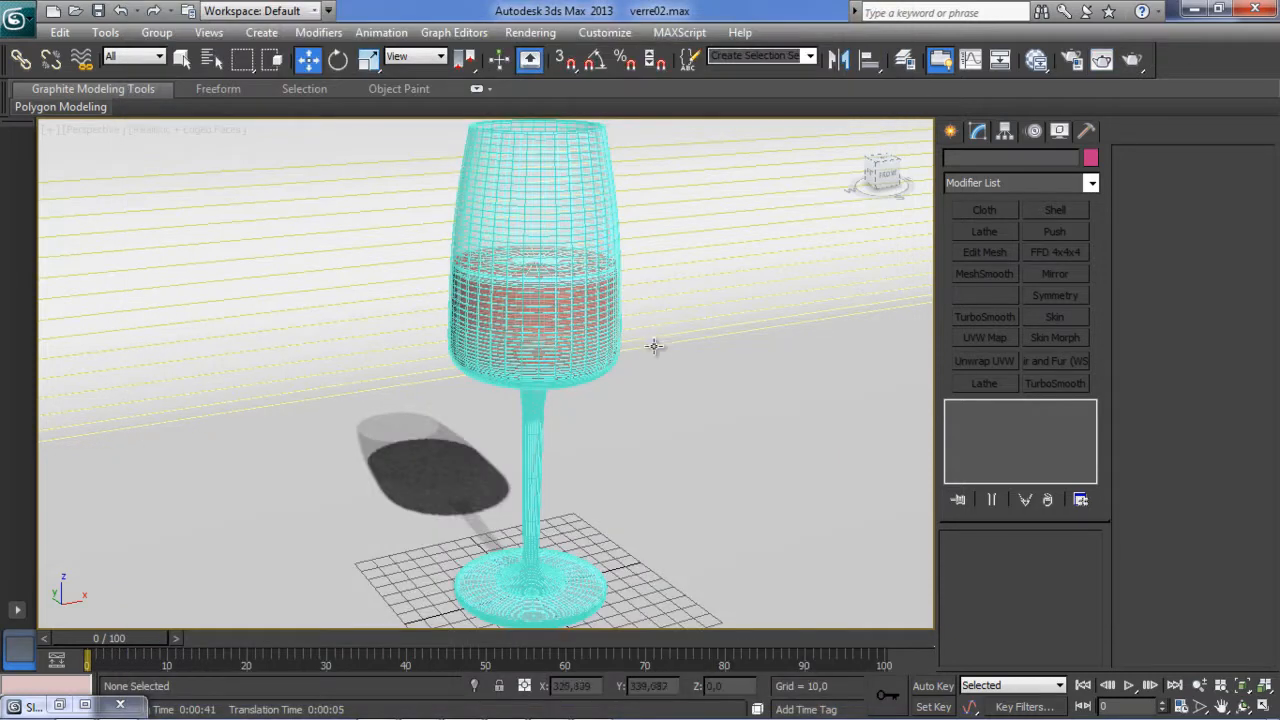
Select the vin object inside the glass bowl, rather than the surrounding glass.
alt+middle_drag(649, 363, 617, 380)
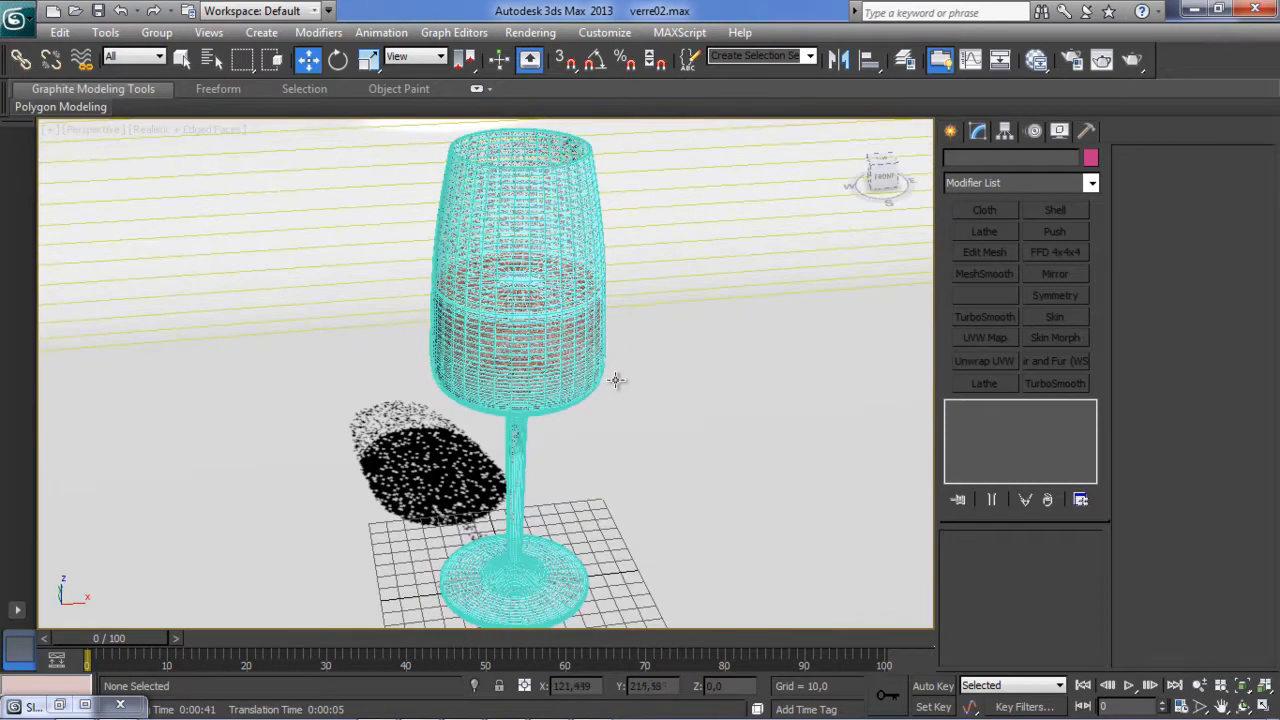
scroll(609, 380, up, 4)
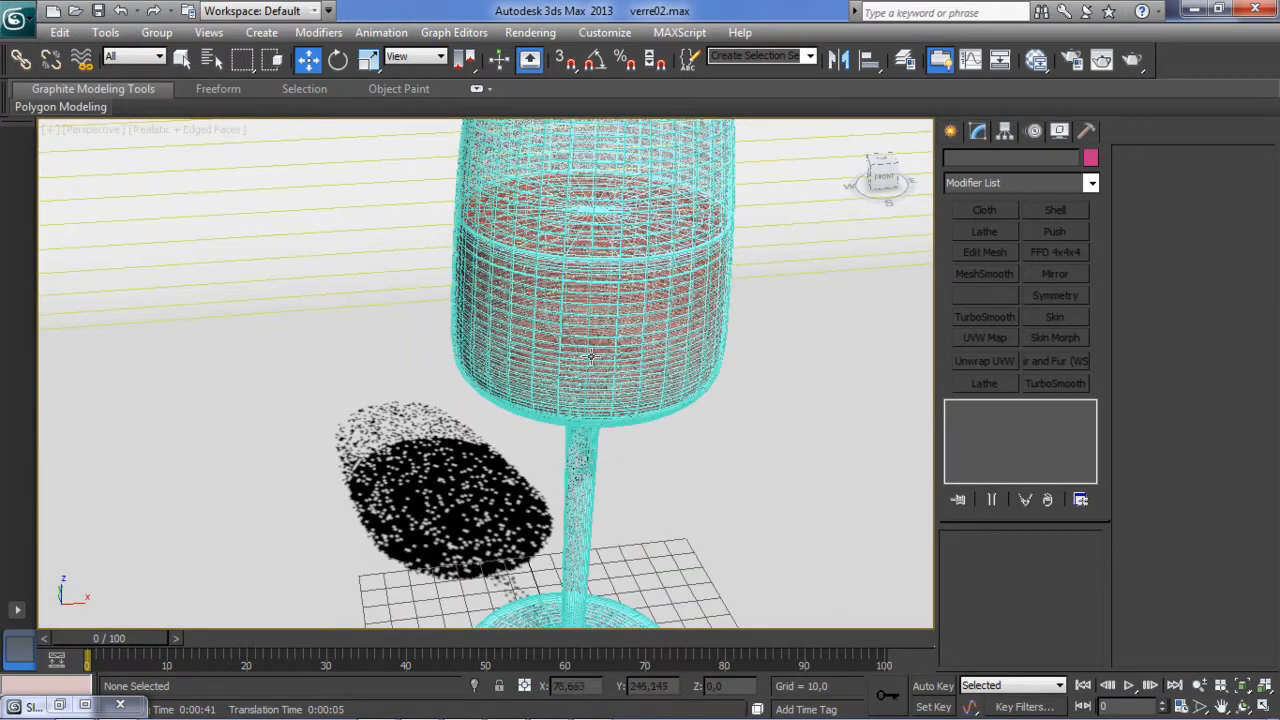
scroll(588, 360, up, 2)
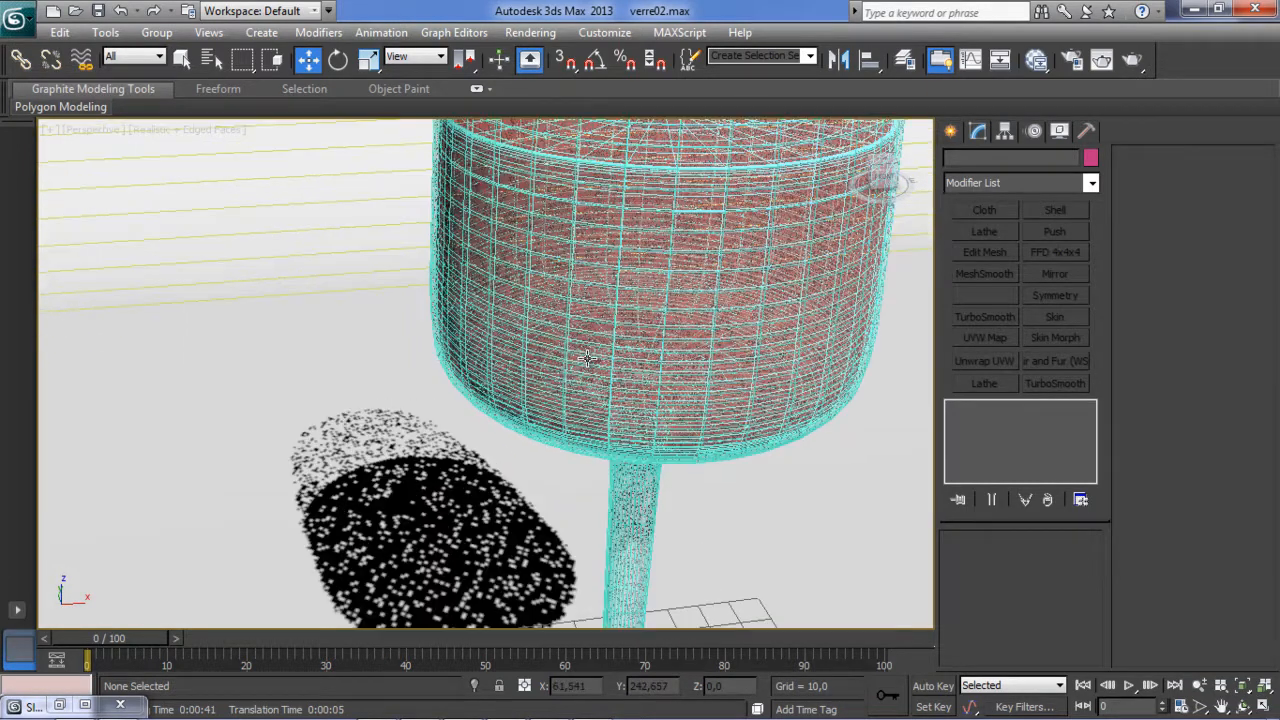
scroll(588, 353, down, 3)
click(576, 262)
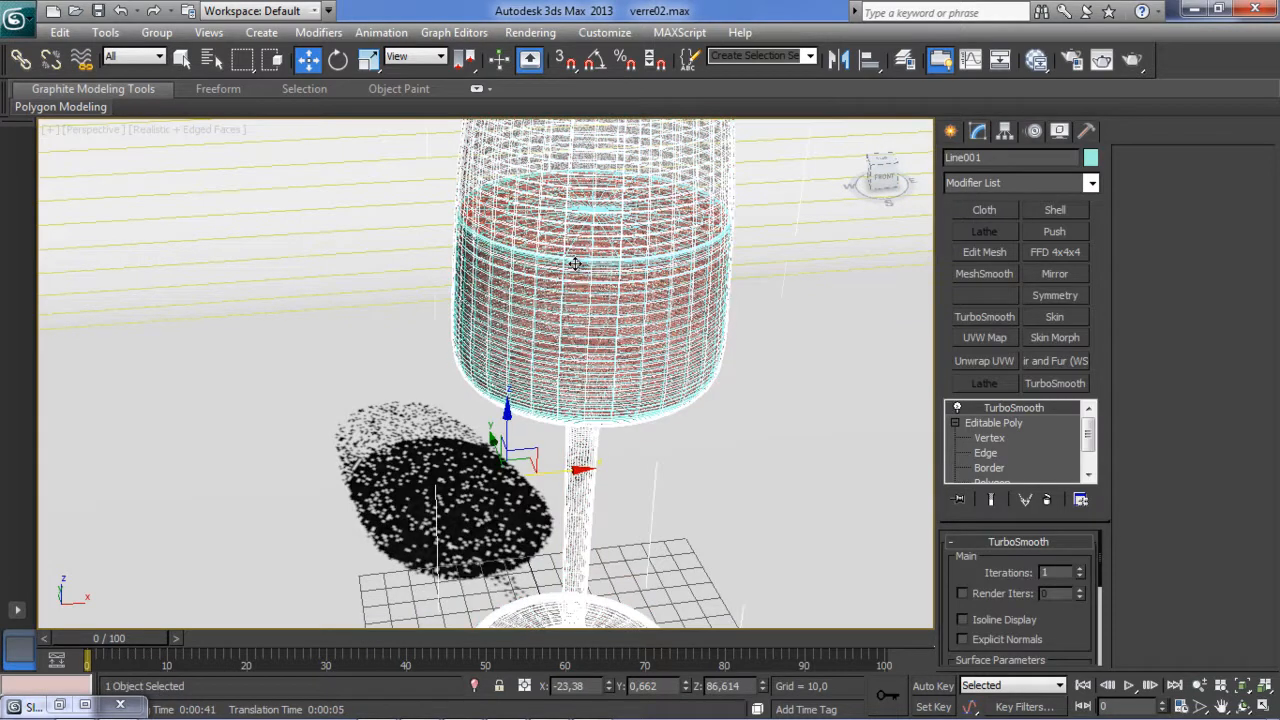
alt+middle_drag(557, 302, 575, 297)
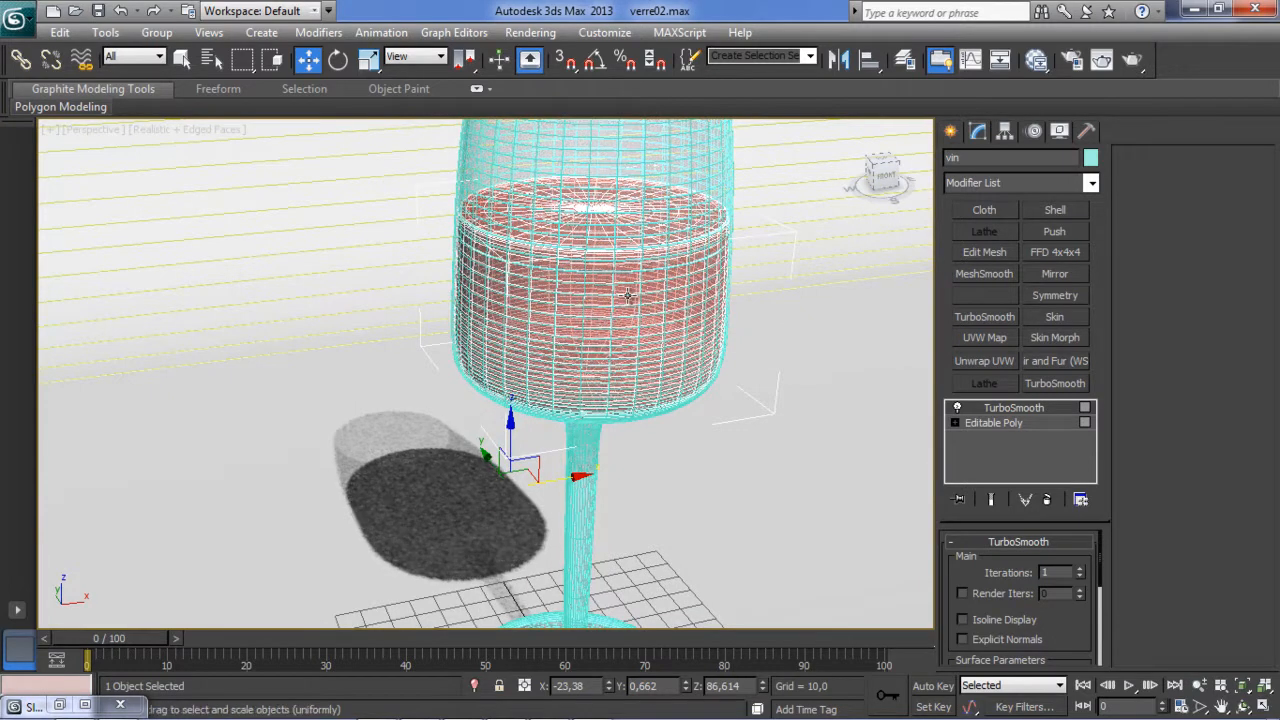
key(r)
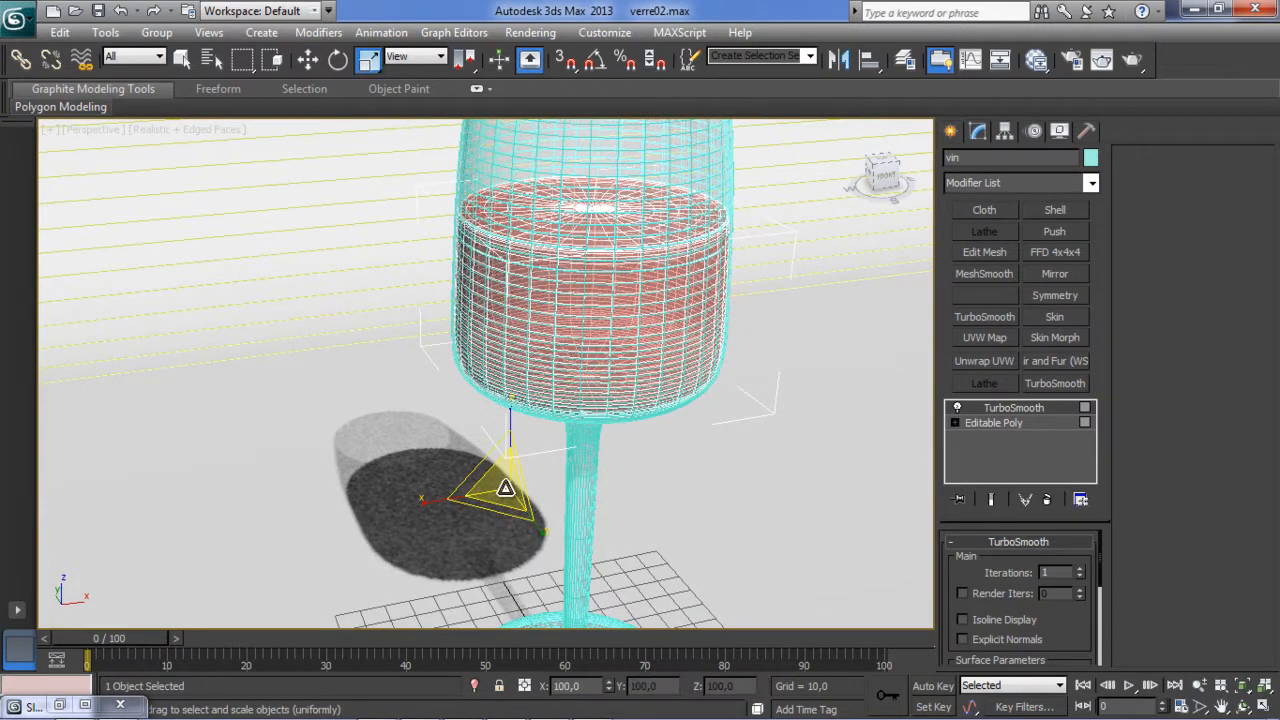
drag(506, 488, 512, 493)
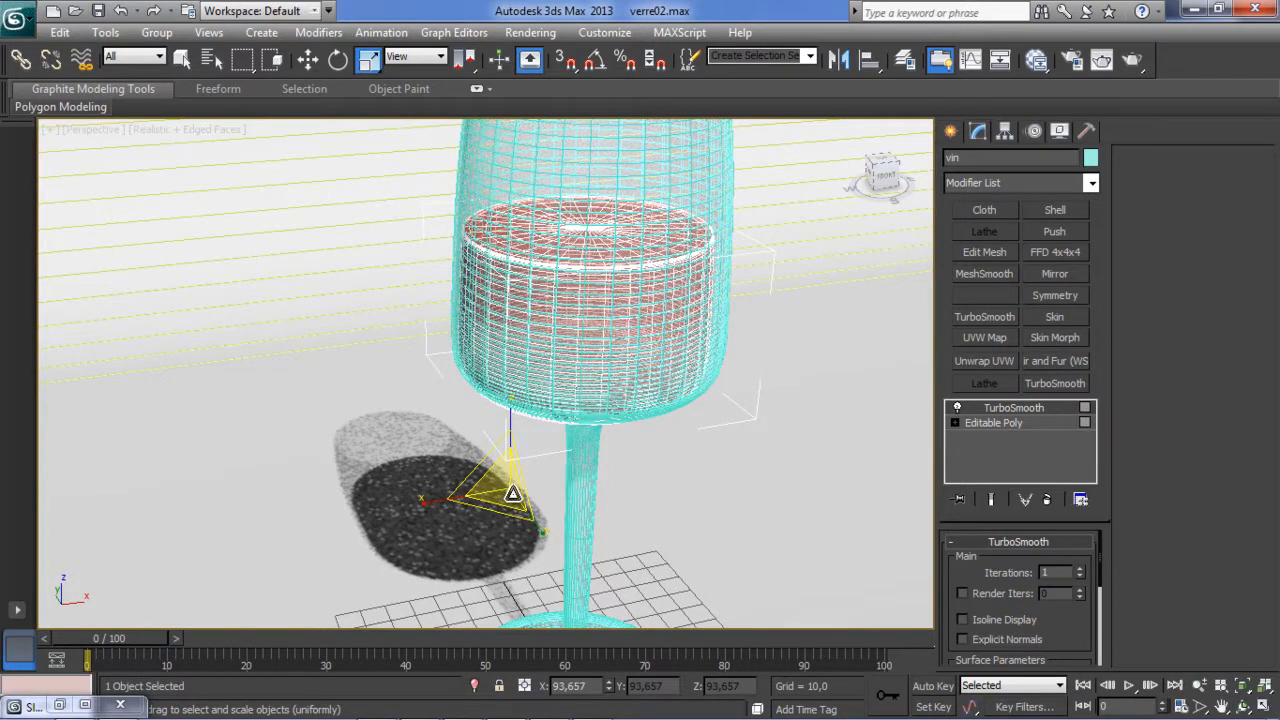
right_click(514, 493)
Move only the pivot of the vin object along X in the top view to the centre of the glass.
key(t)
middle_drag(647, 400, 655, 382)
scroll(655, 382, up, 2)
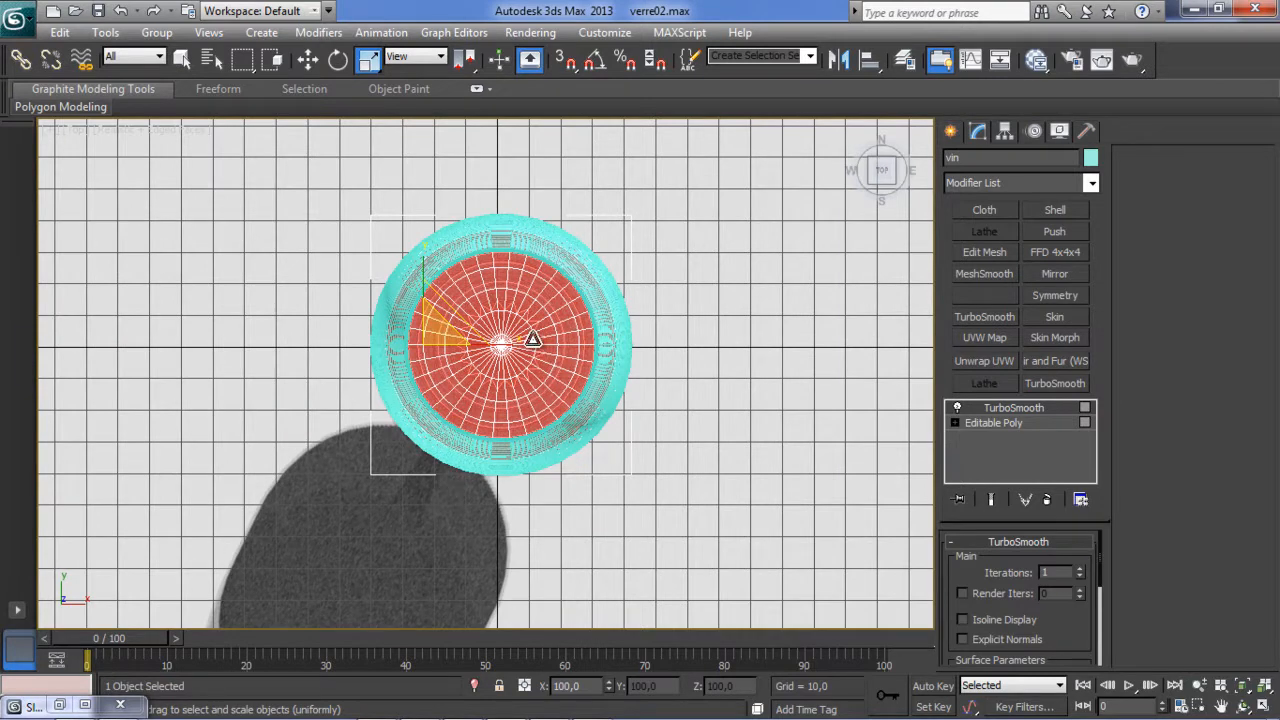
key(w)
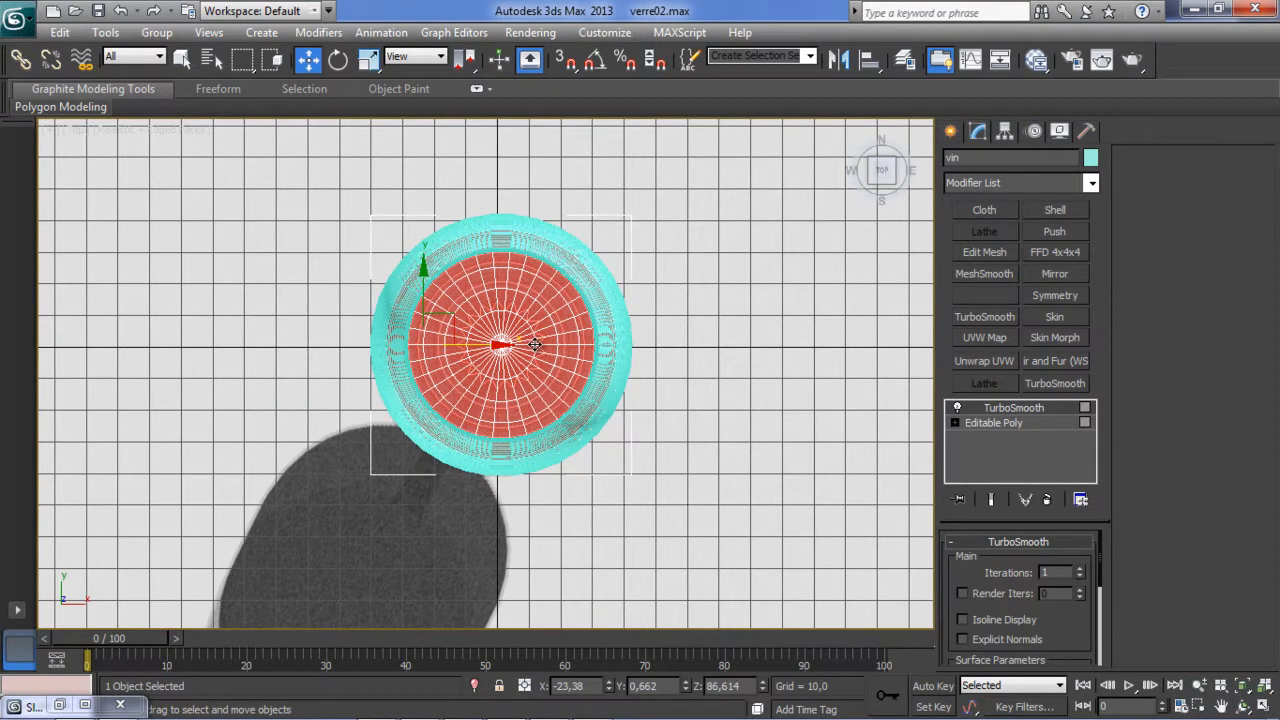
click(1003, 132)
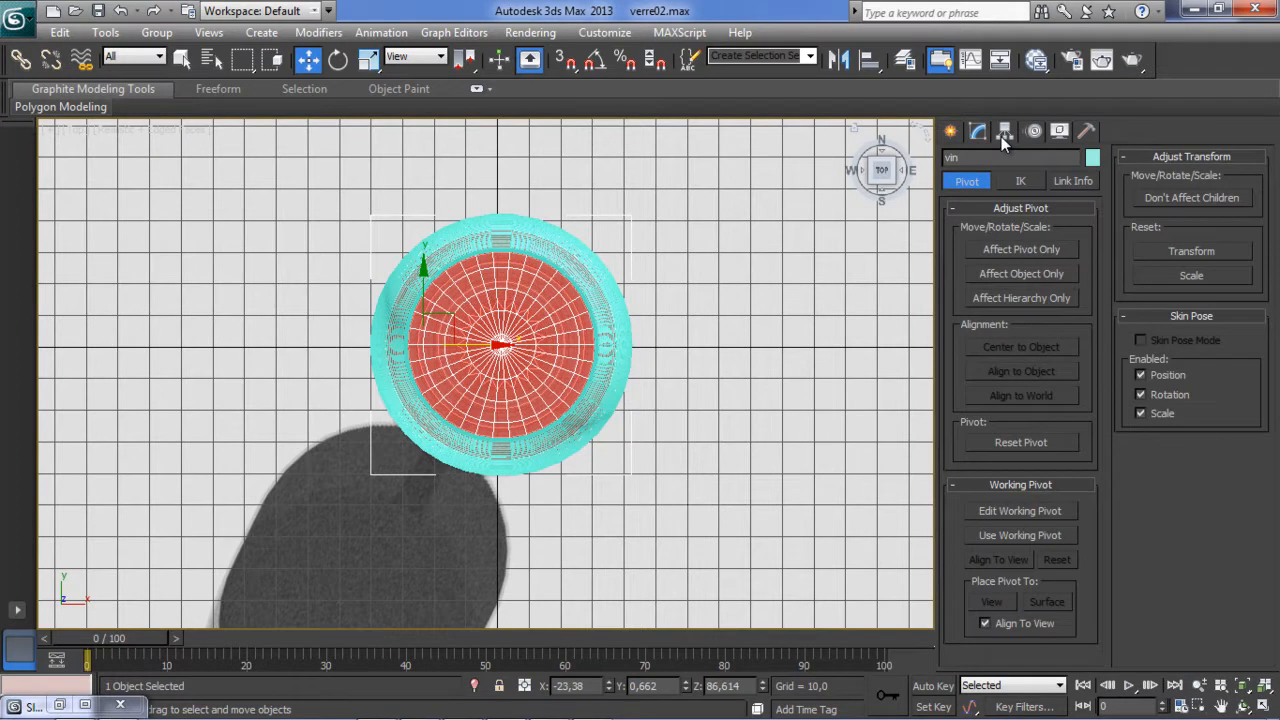
click(1013, 252)
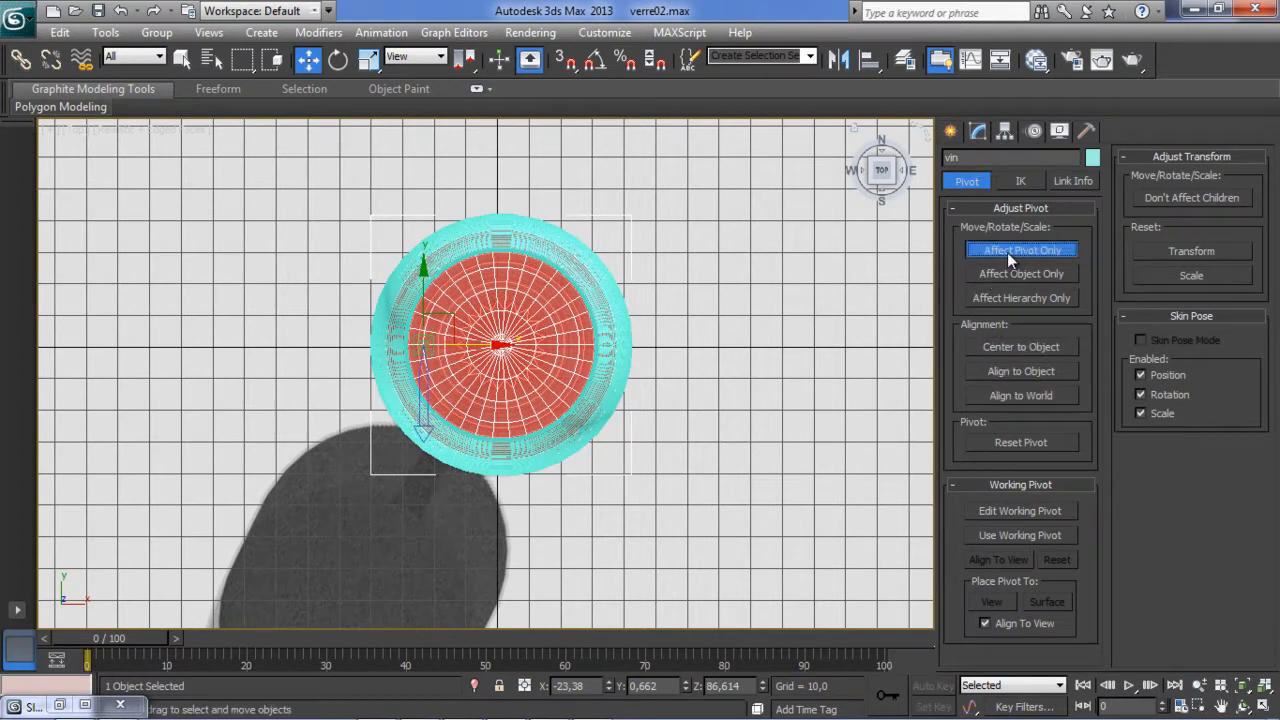
drag(489, 346, 545, 347)
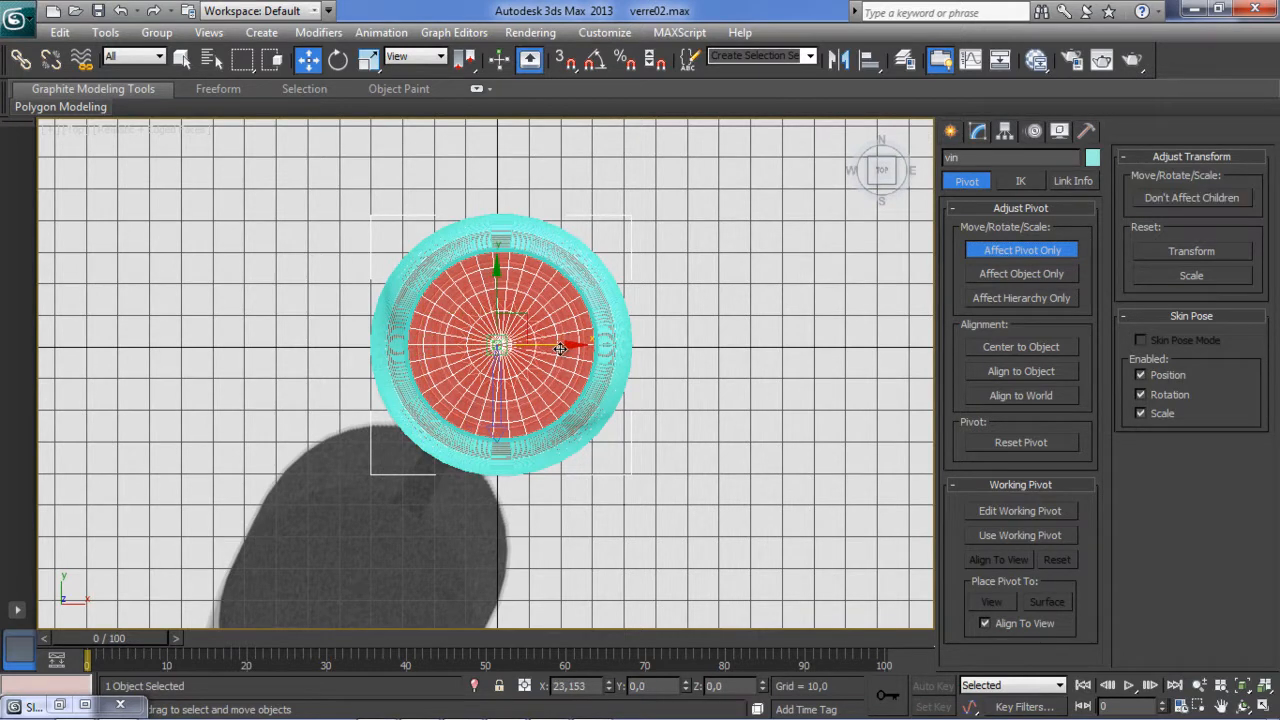
scroll(552, 350, up, 5)
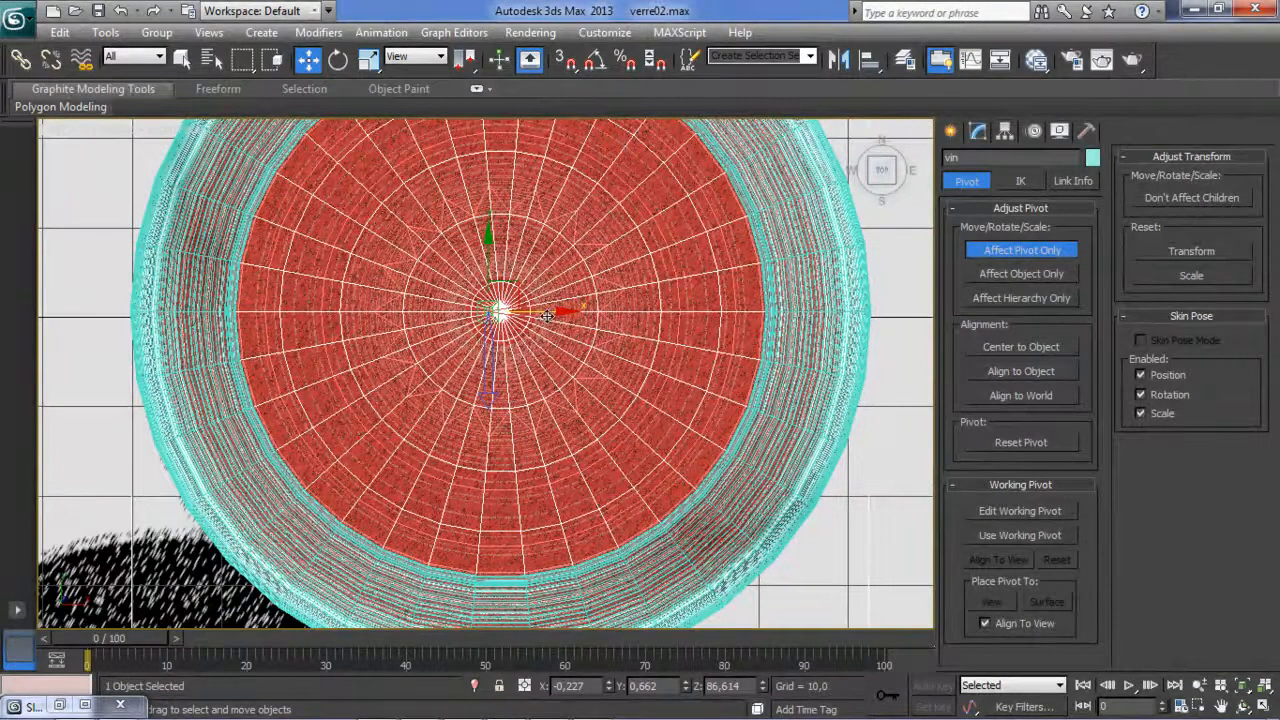
drag(552, 313, 558, 313)
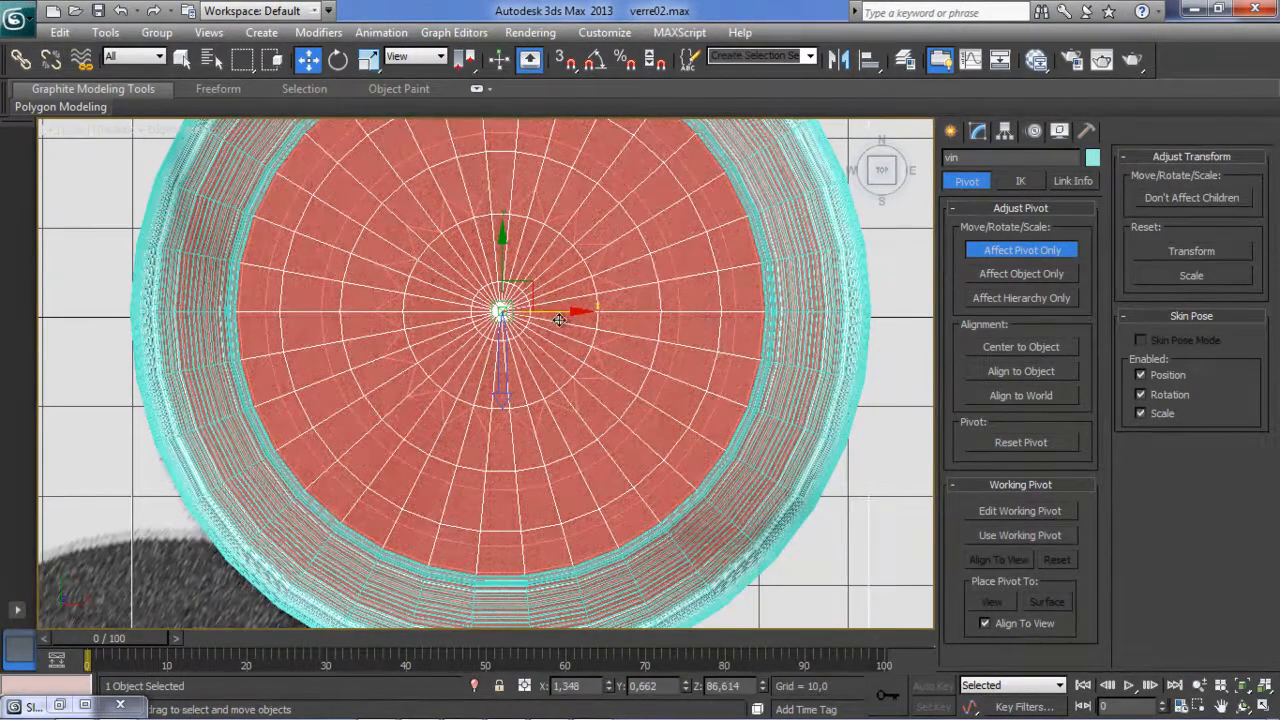
click(1032, 250)
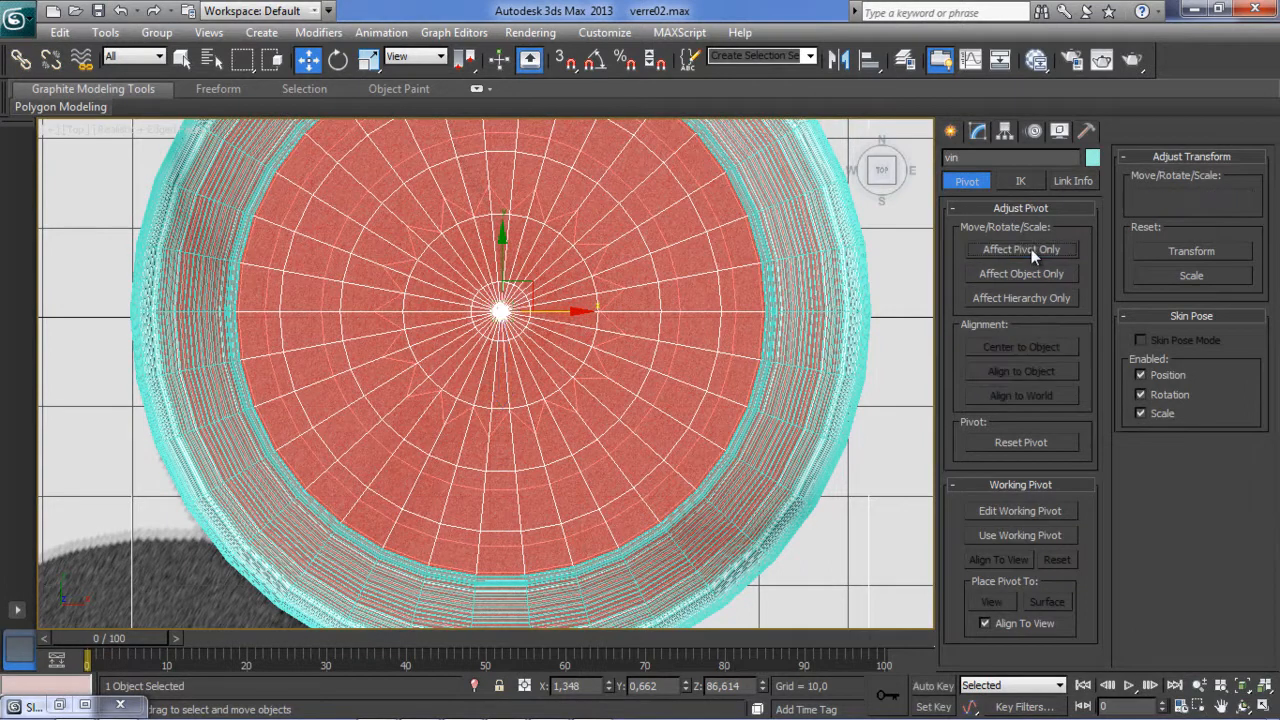
Uniformly scale the vin object down to about 97.2% and inspect its fit against the inner glass wall.
click(952, 132)
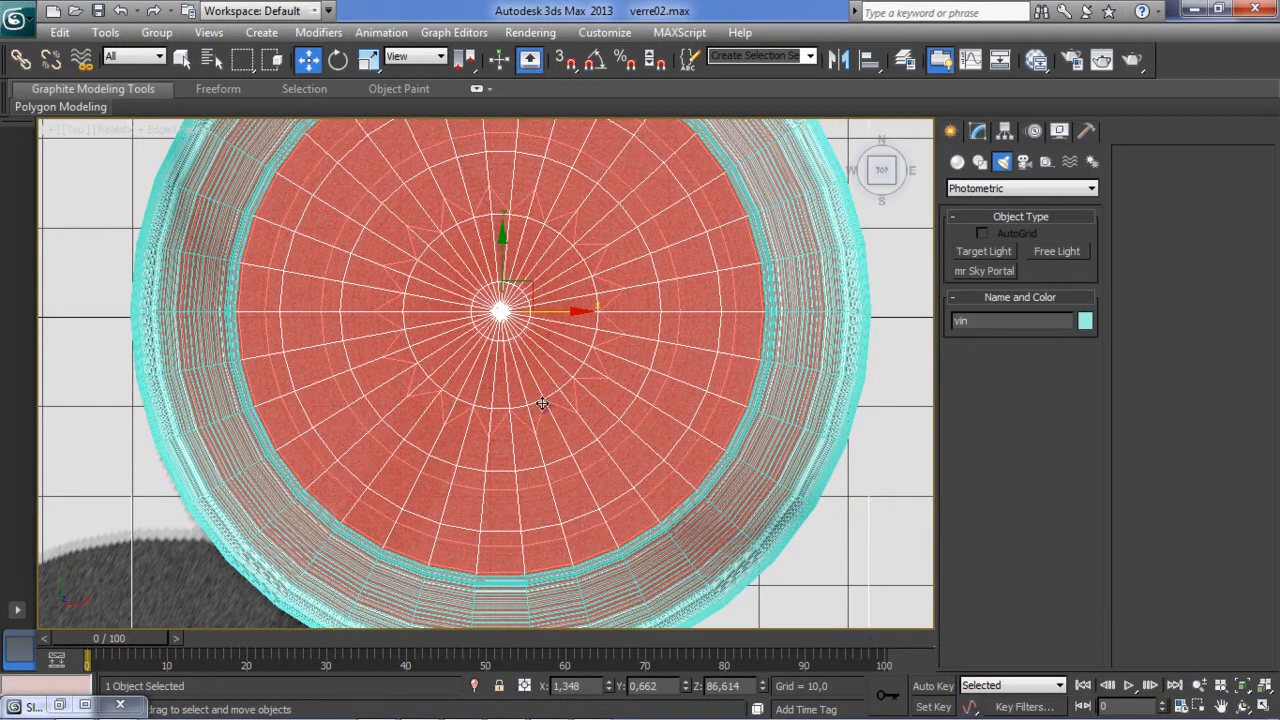
scroll(545, 398, down, 5)
middle_drag(546, 392, 520, 387)
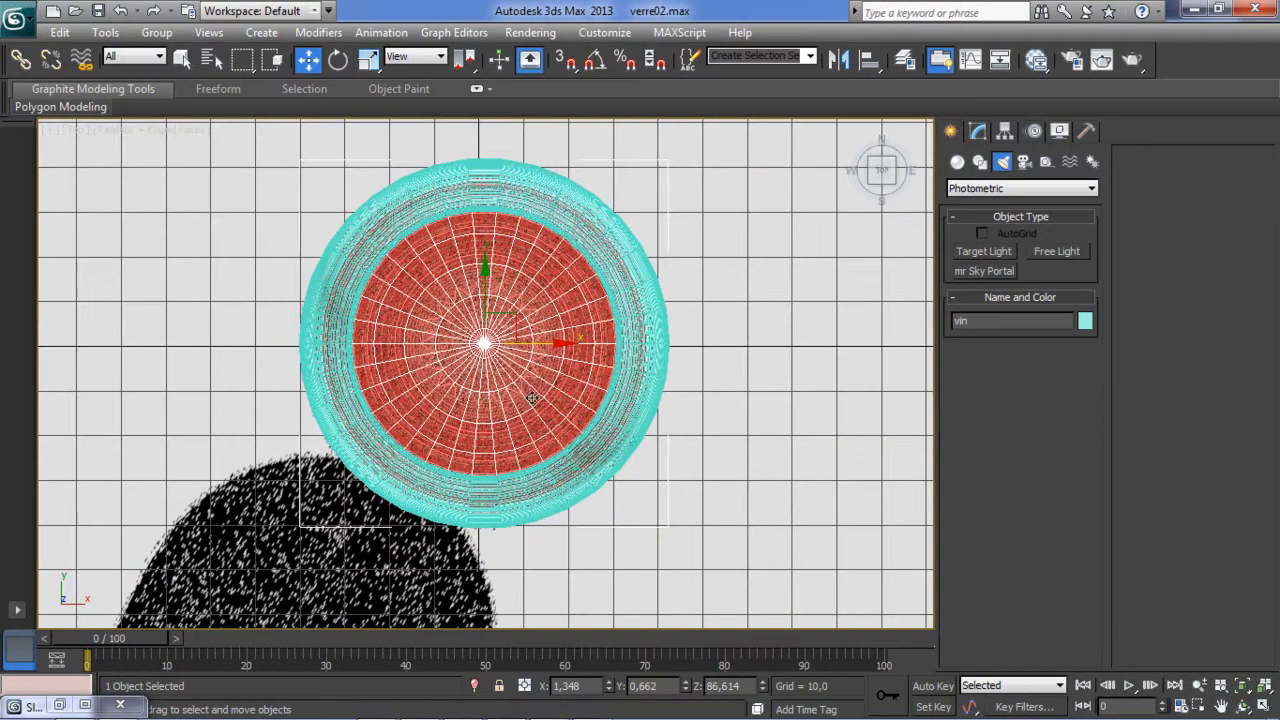
key(r)
drag(510, 343, 500, 337)
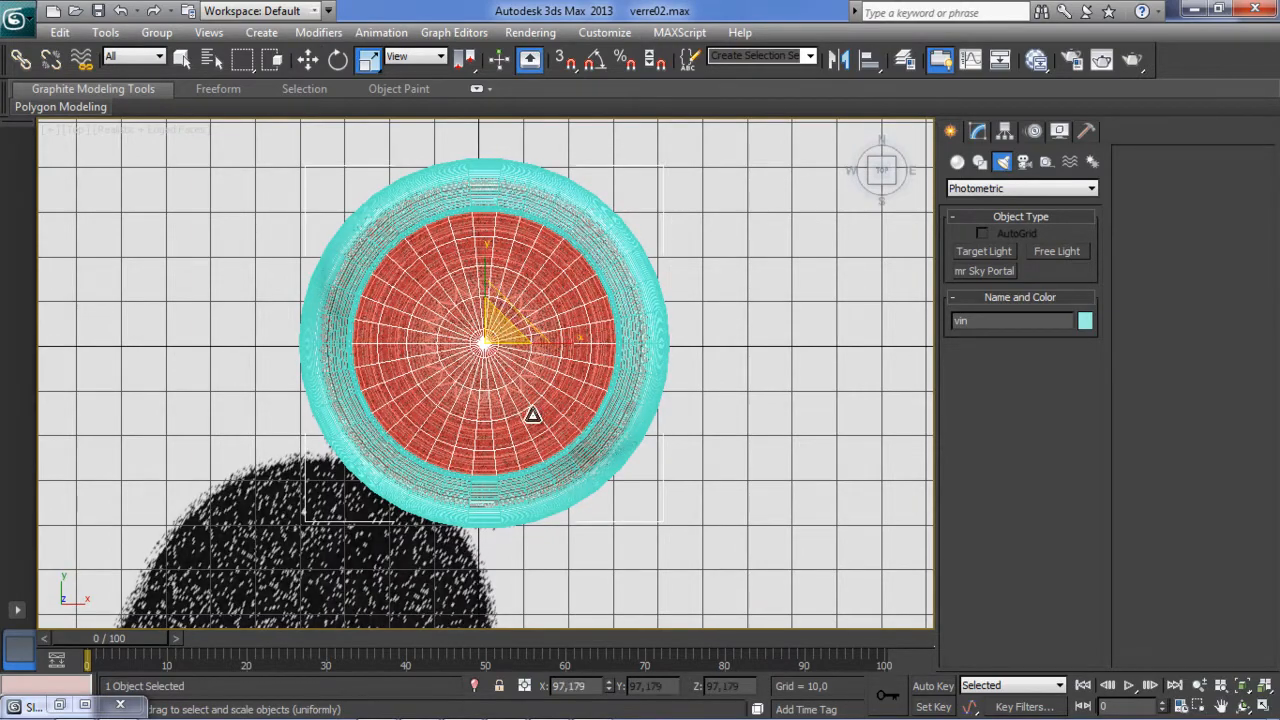
alt+middle_drag(534, 429, 463, 305)
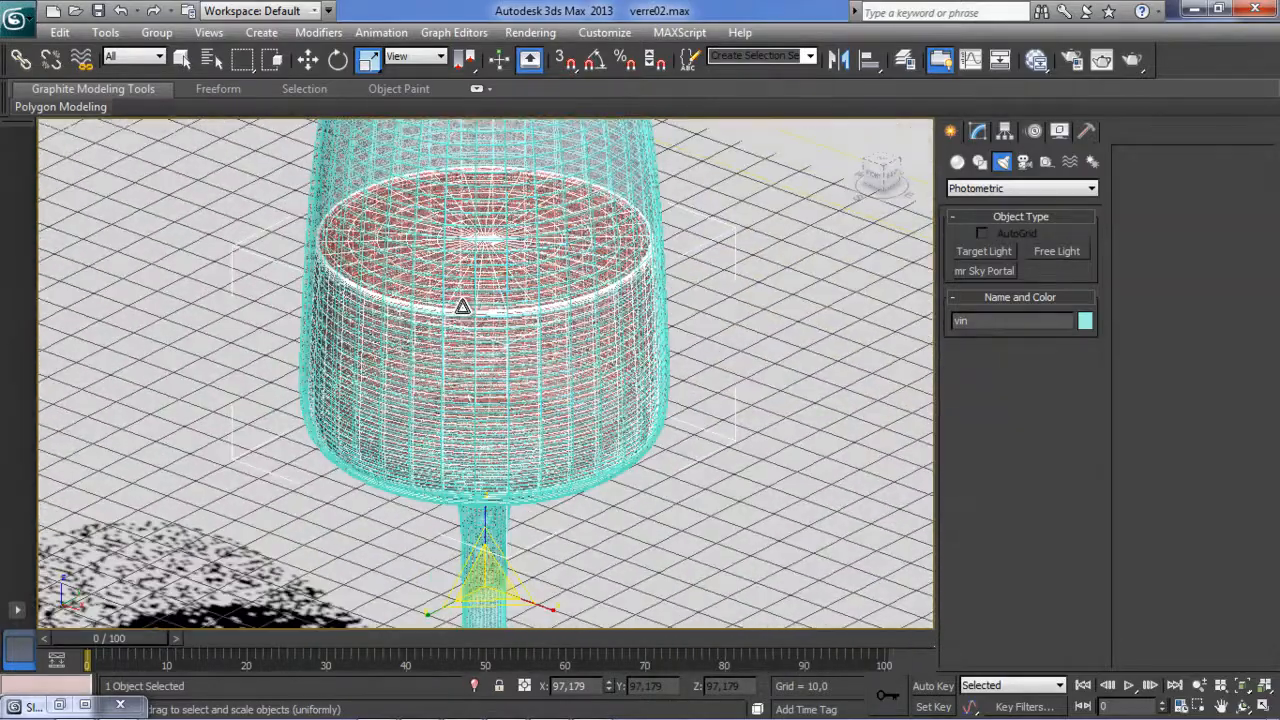
scroll(463, 305, up, 5)
scroll(476, 373, down, 5)
scroll(480, 380, up, 3)
Frame the glass in perspective and set the mental ray maximum samples per pixel to 16.
alt+middle_drag(684, 381, 551, 466)
middle_drag(556, 372, 568, 429)
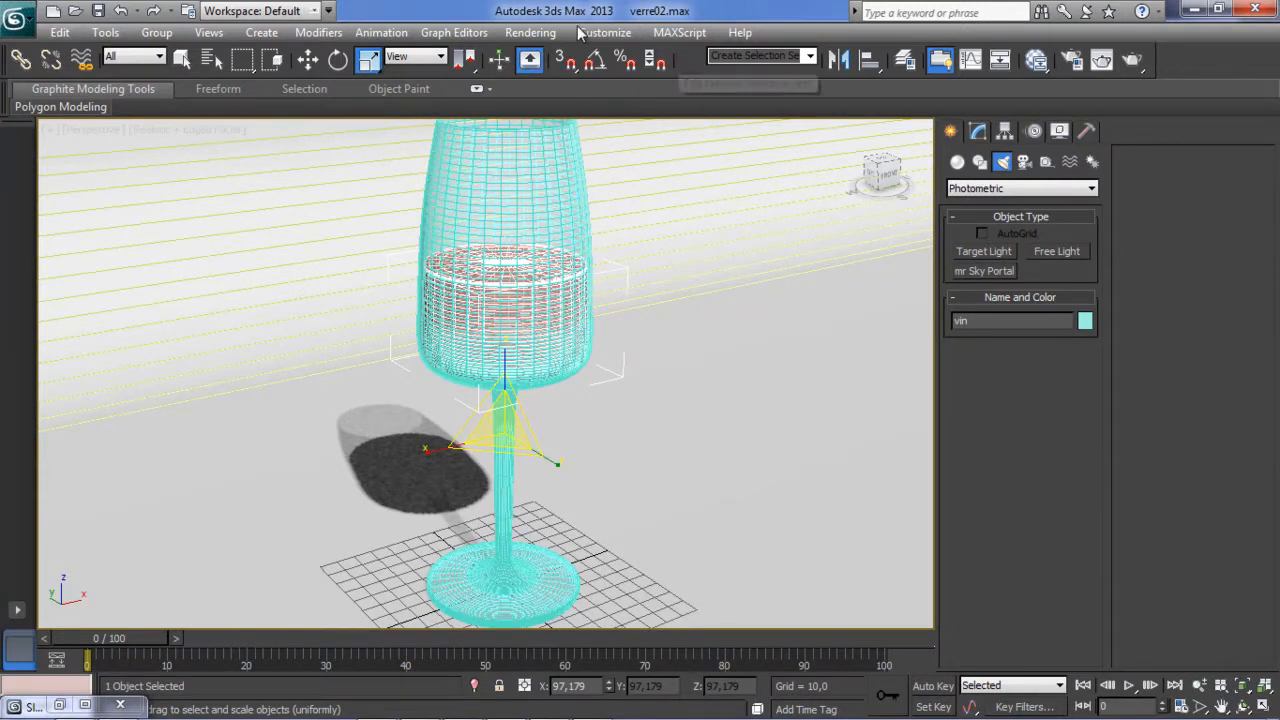
click(545, 33)
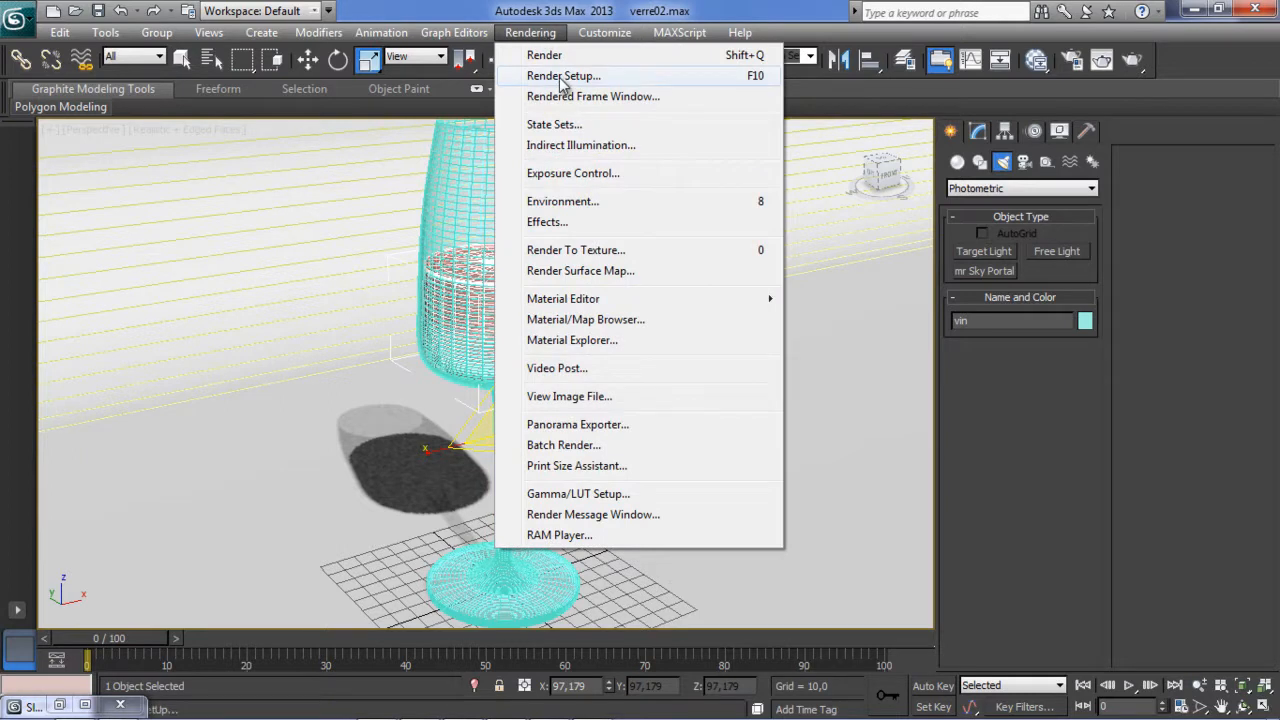
click(561, 77)
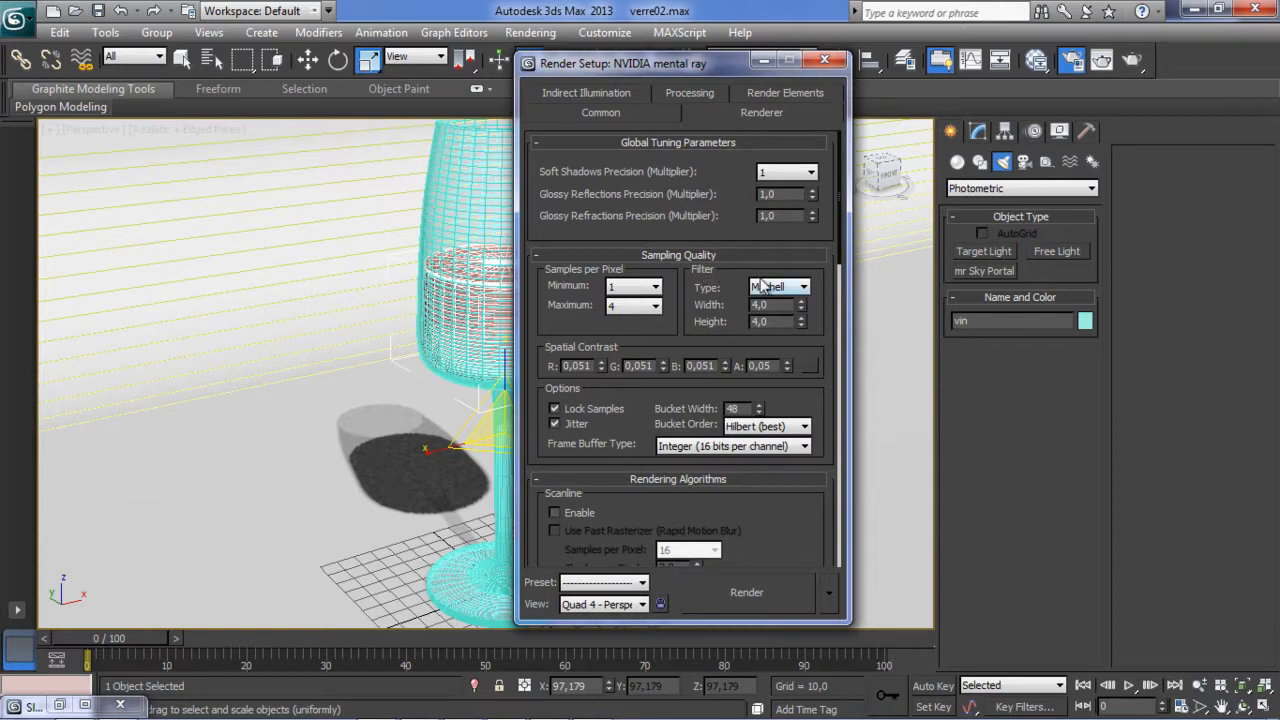
click(654, 309)
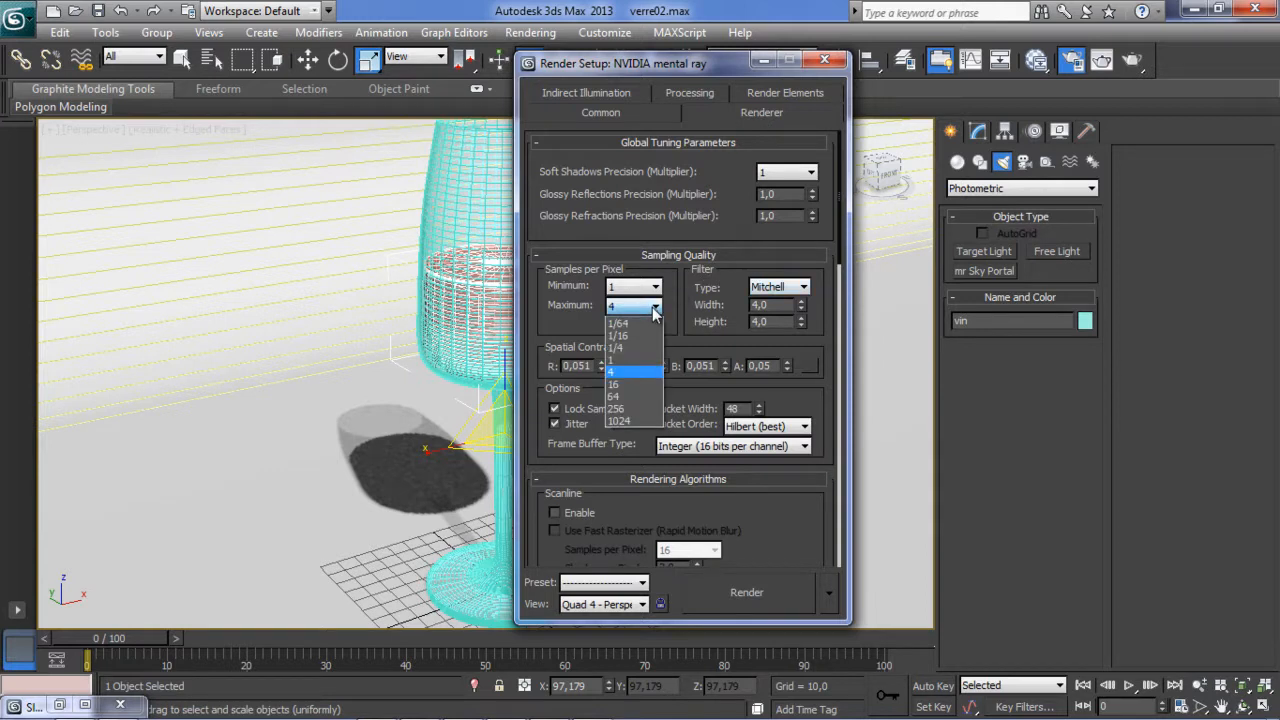
click(649, 385)
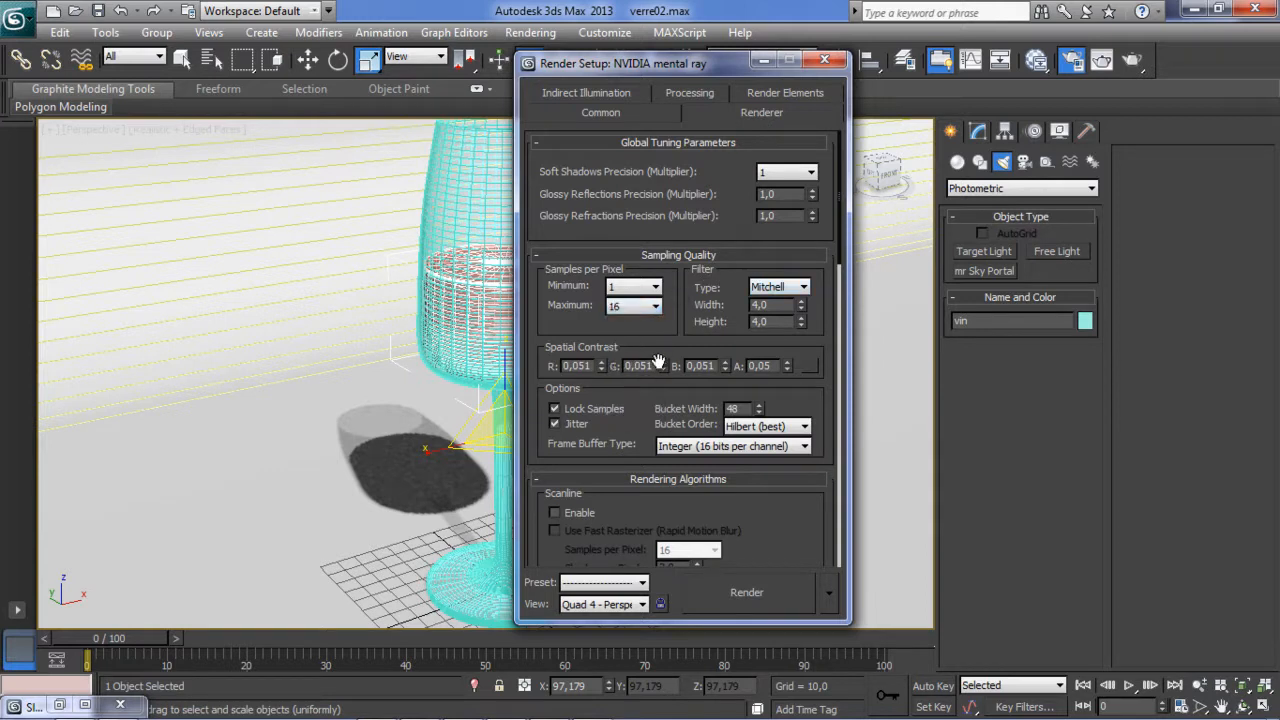
Render the perspective view despite the missing map coordinates, and close the rendered image and the render settings.
click(781, 591)
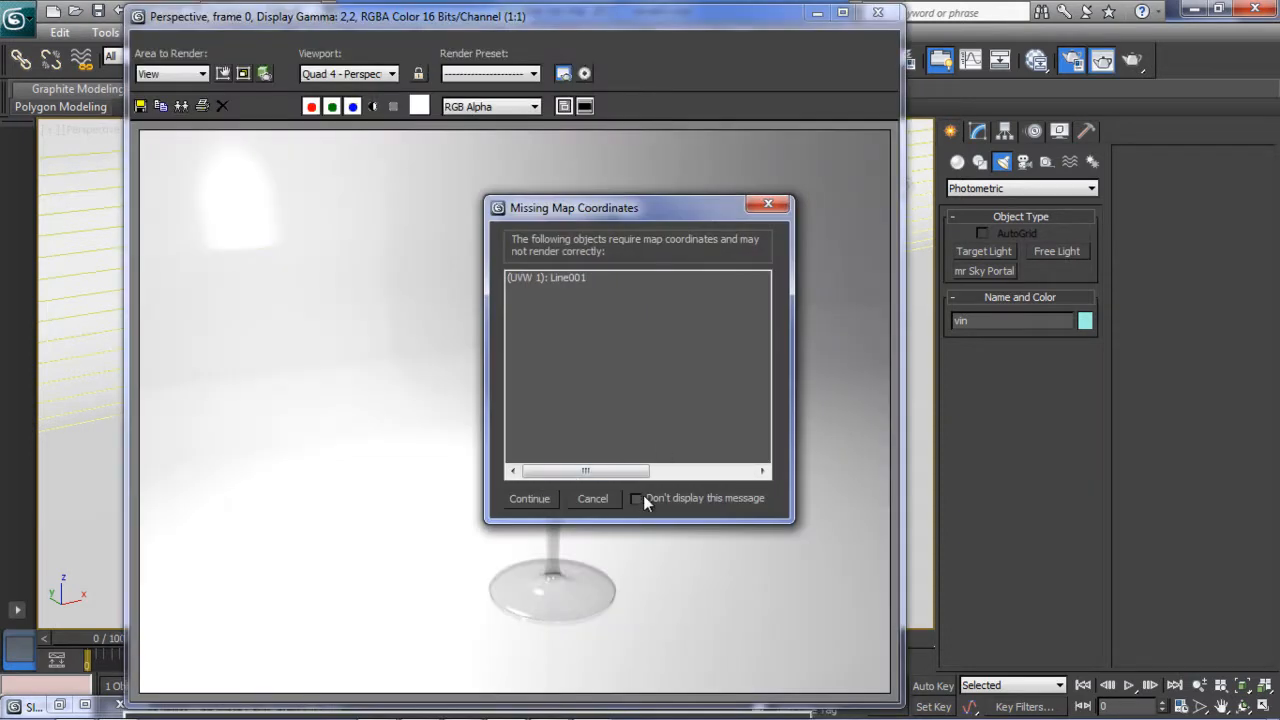
click(531, 499)
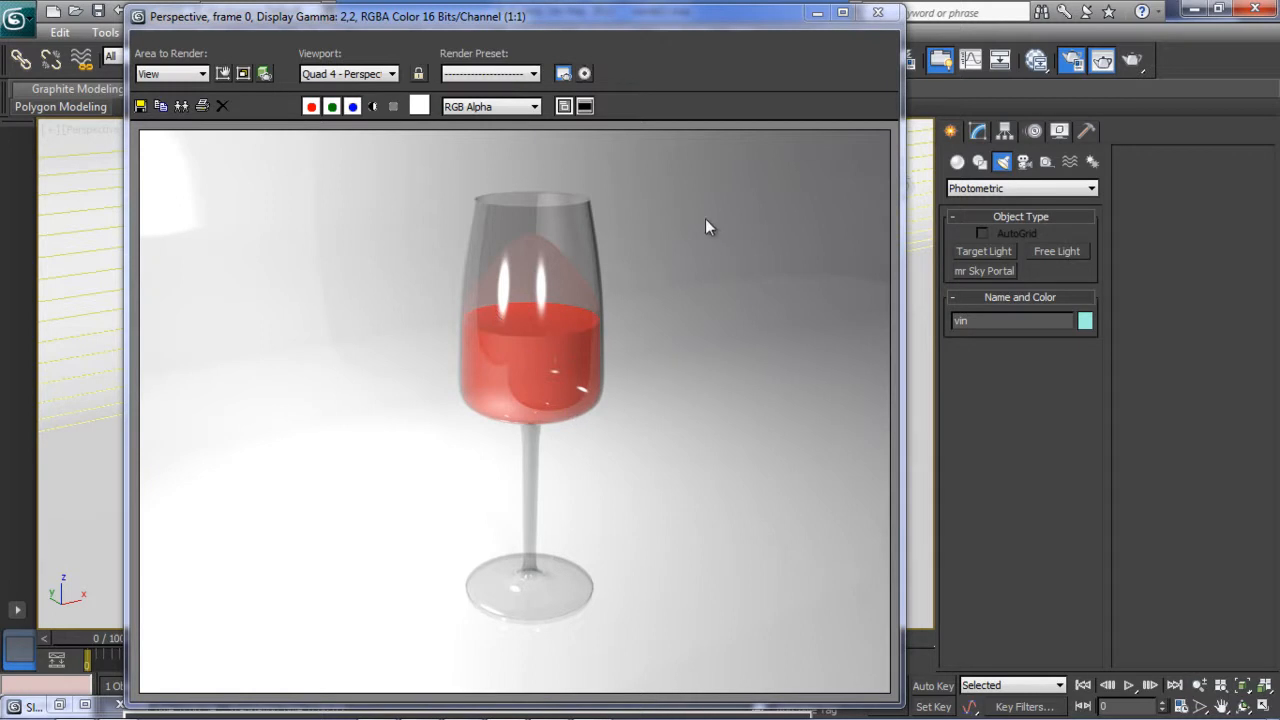
click(878, 13)
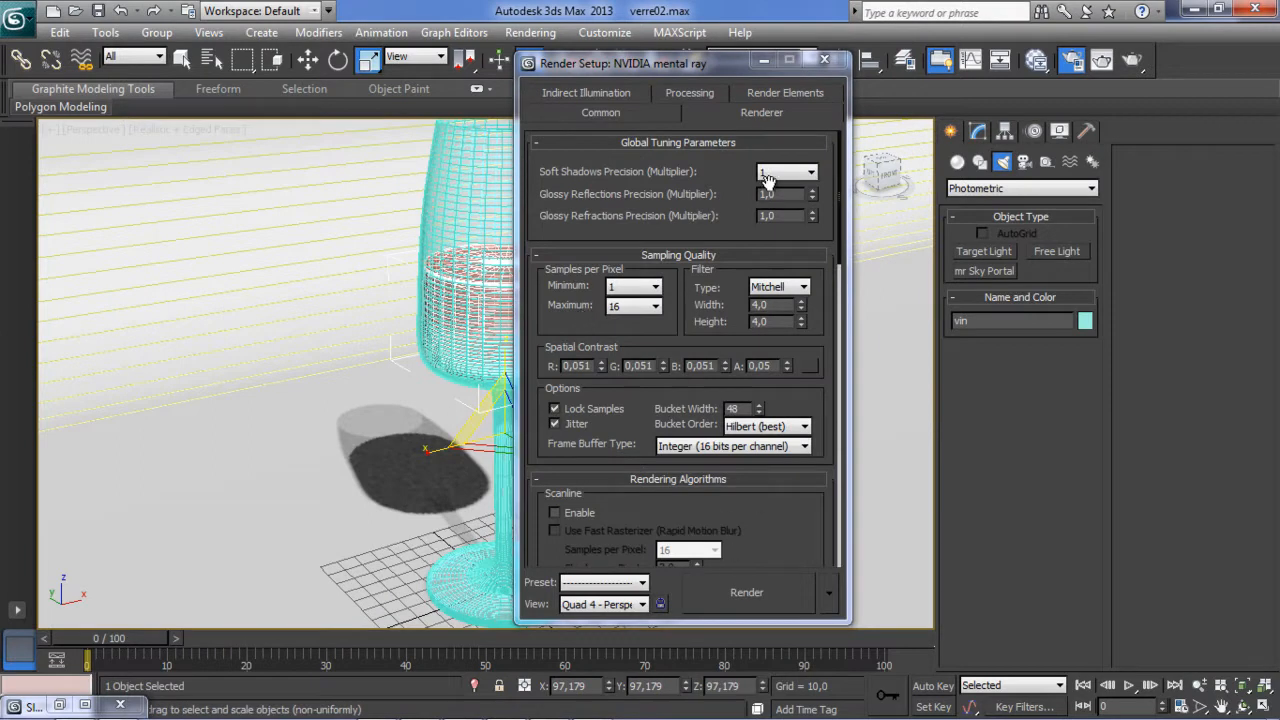
click(823, 63)
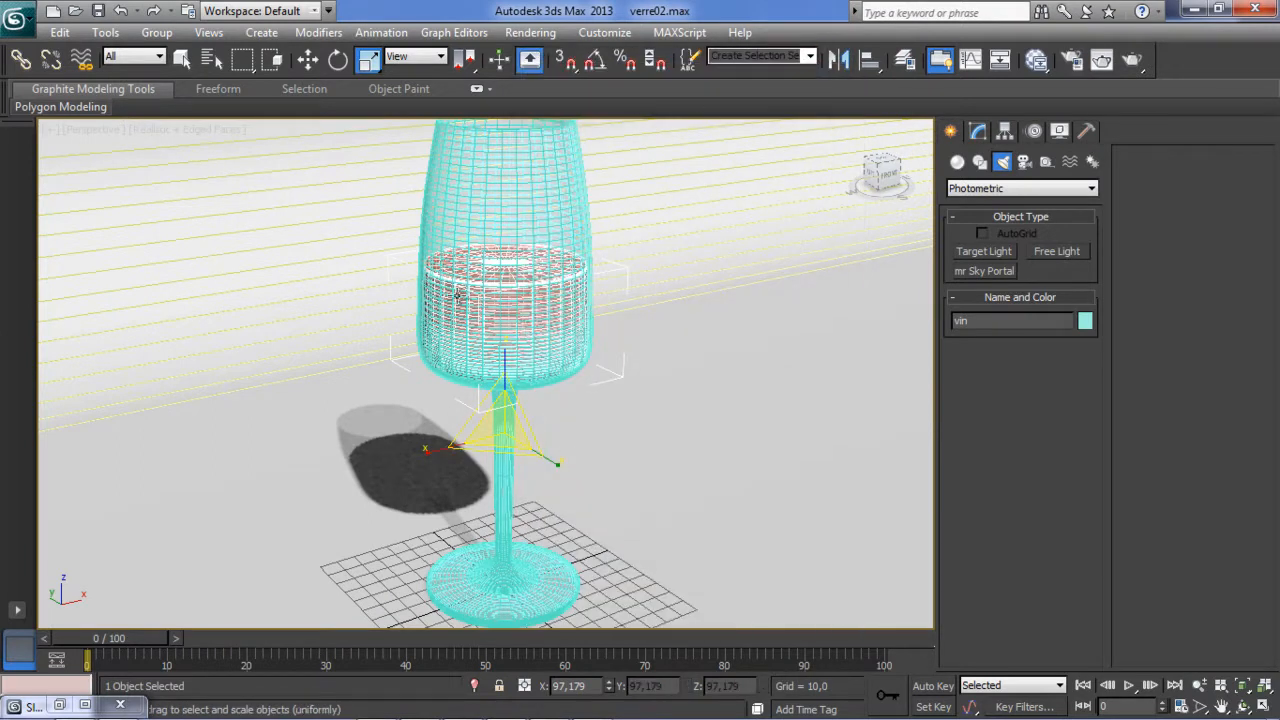
Raise PhotometricLight001 beside the glass to a height of about 312.
scroll(457, 293, down, 10)
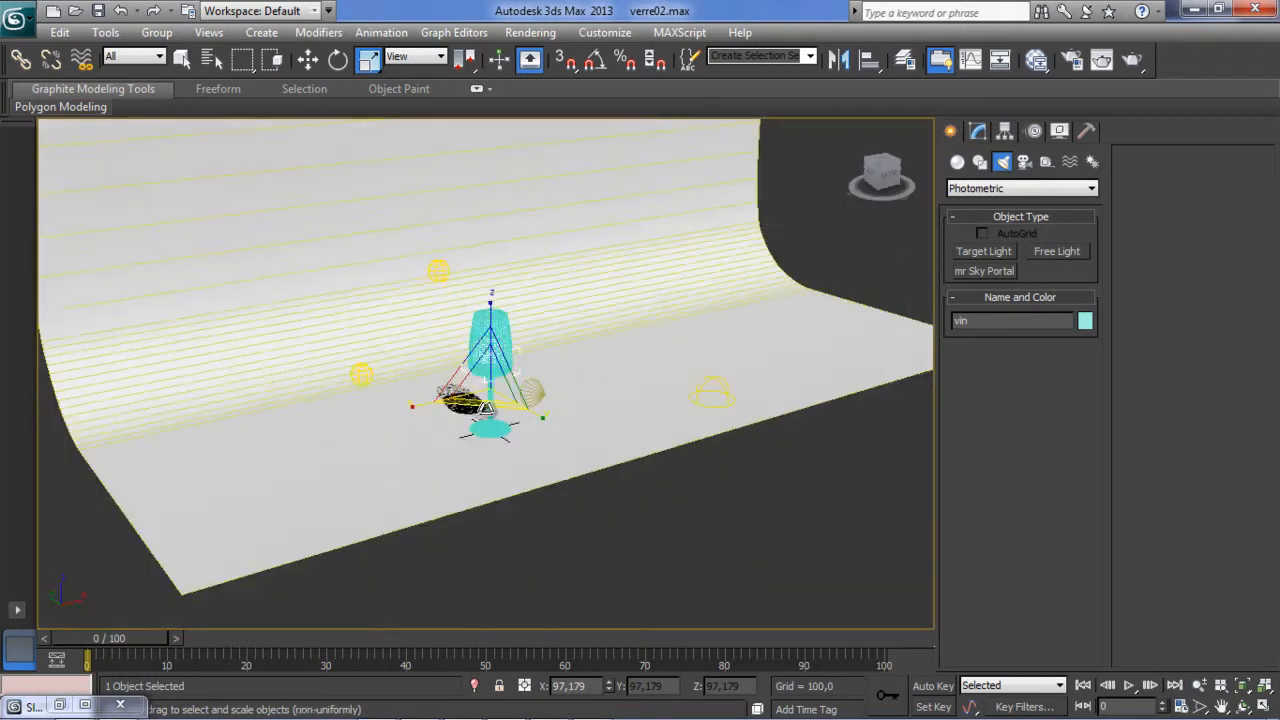
key(shift+z)
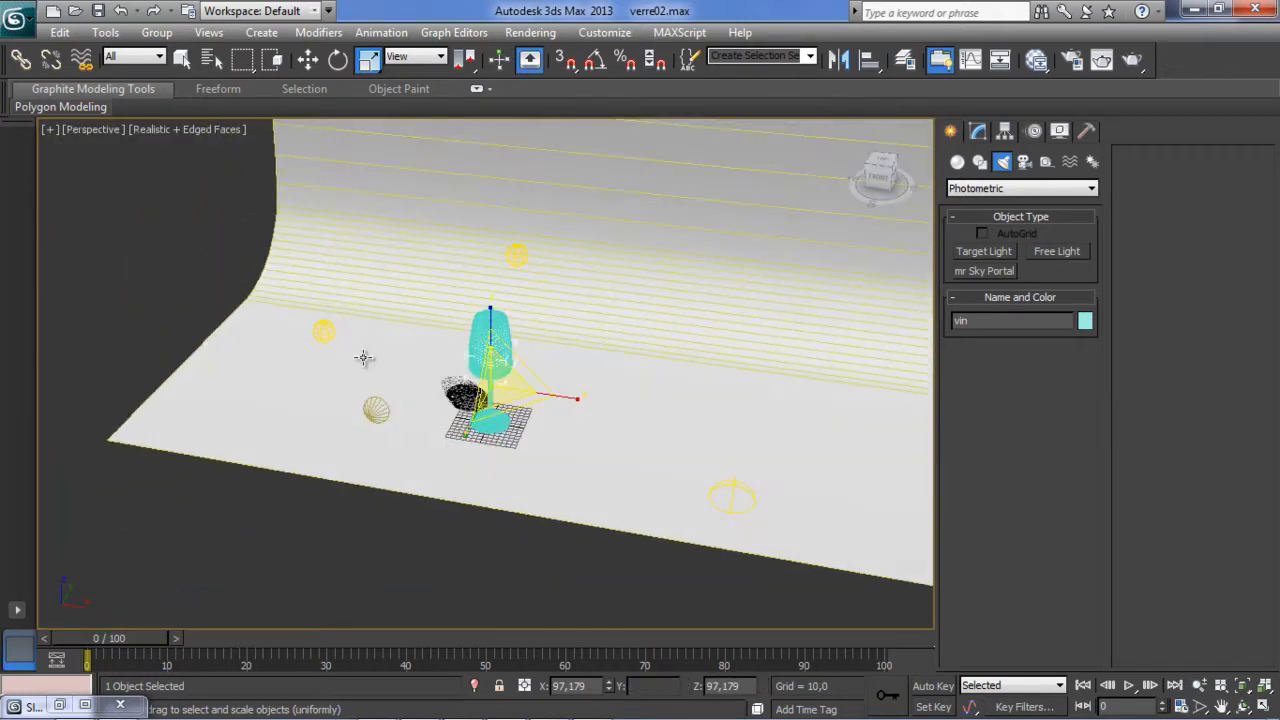
click(323, 332)
key(w)
alt+middle_drag(355, 344, 333, 308)
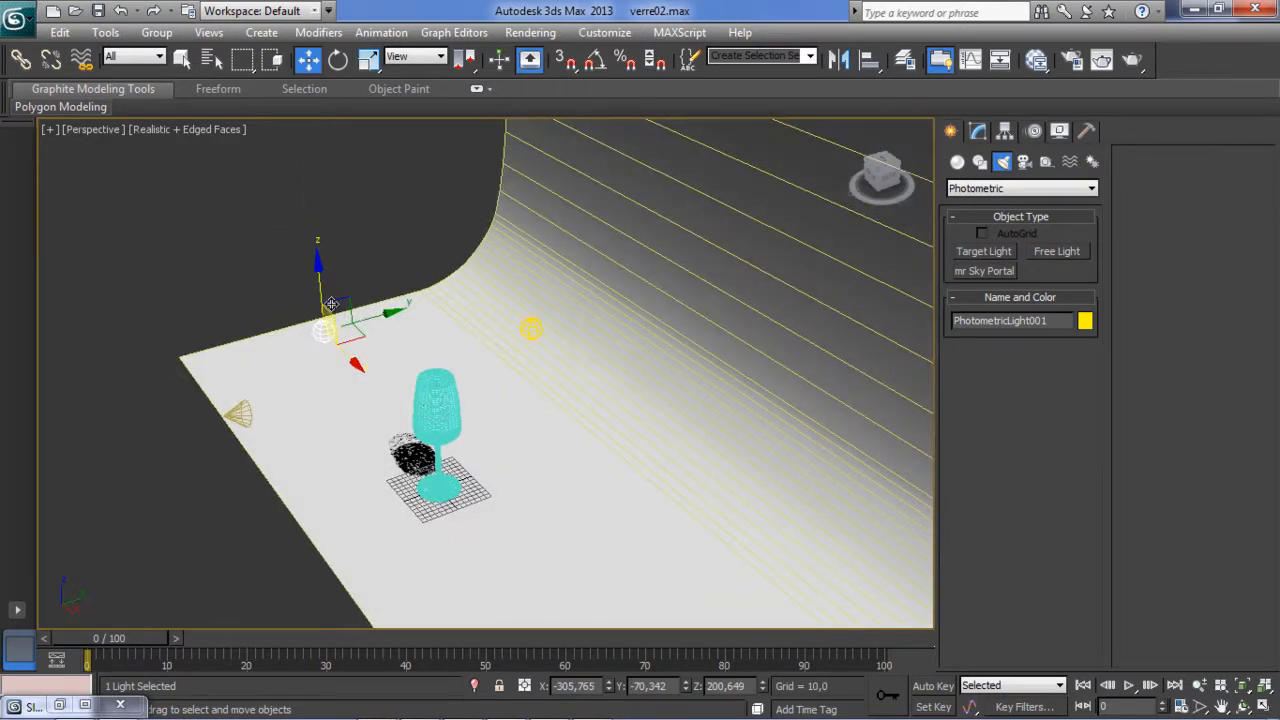
drag(333, 308, 331, 258)
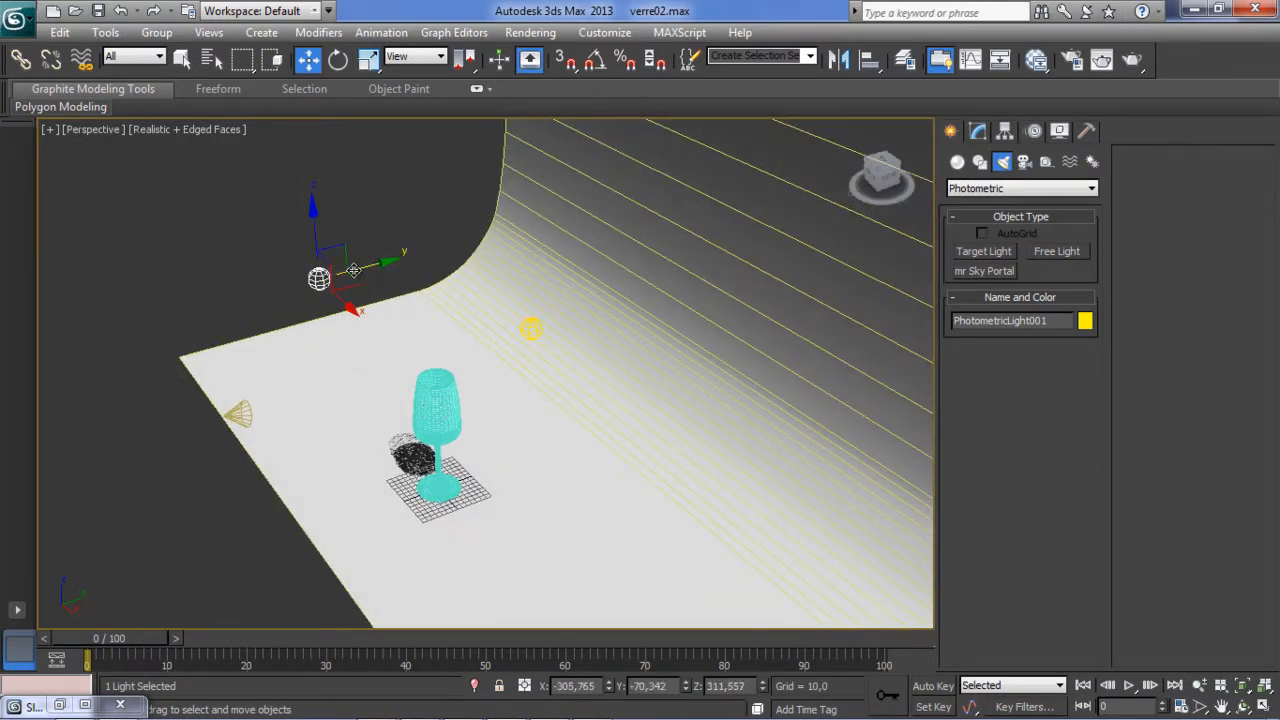
Raise PhotometricLight002 near the backdrop to a height of about 449 and shift it along its Y axis.
click(529, 330)
alt+middle_drag(490, 352, 577, 294)
drag(530, 274, 530, 176)
alt+middle_drag(530, 176, 621, 249)
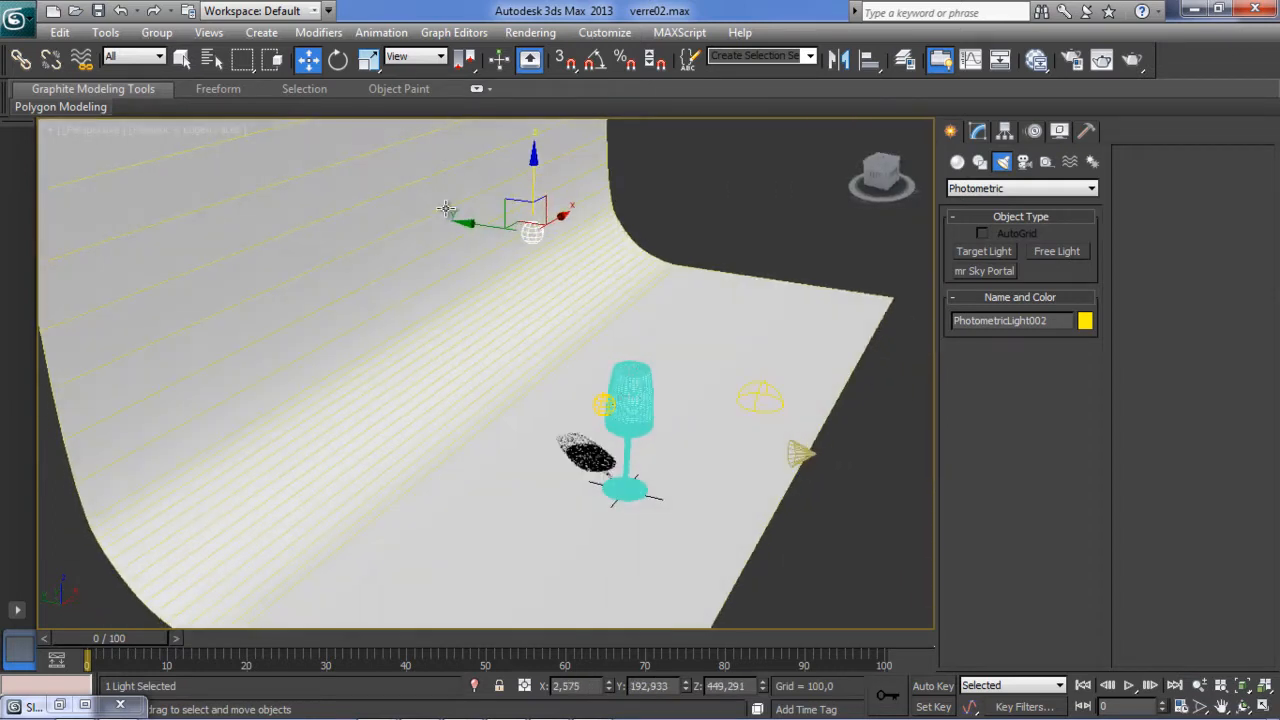
drag(485, 225, 440, 216)
Move PhotometricLight001 horizontally, farther from the glass, to about X -372 and Y -141.
alt+middle_drag(440, 216, 345, 374)
click(253, 272)
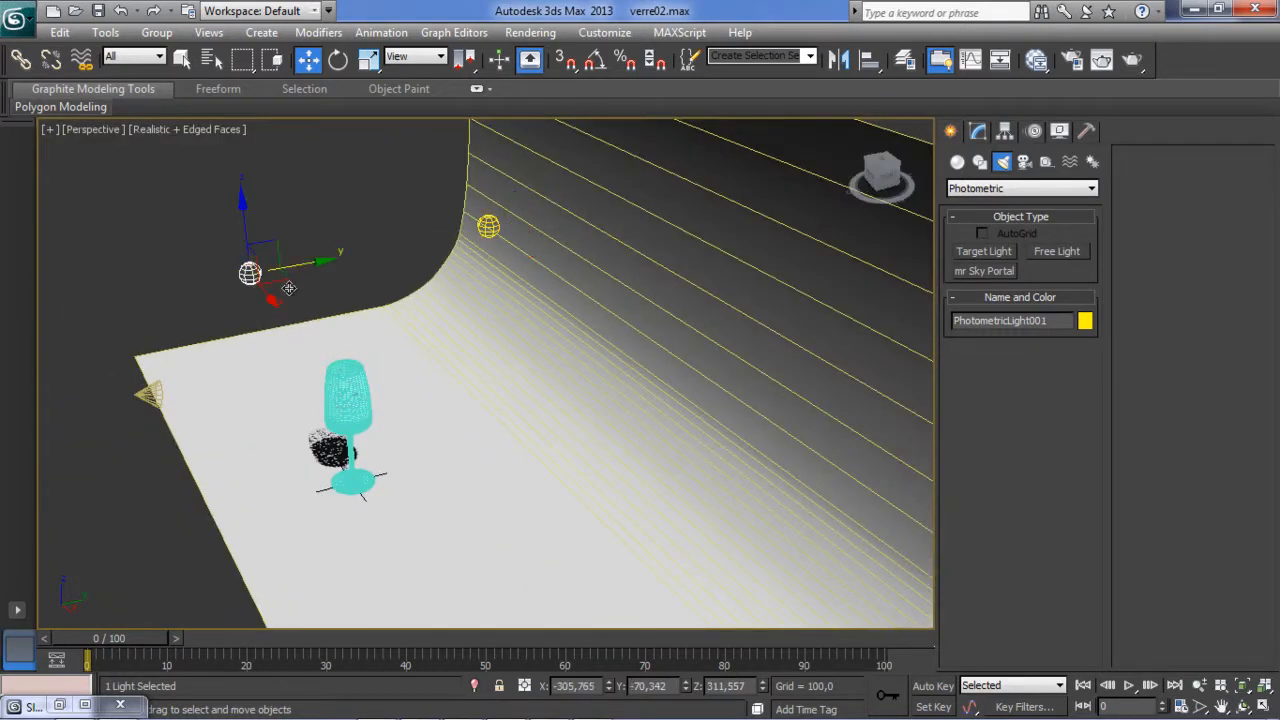
drag(283, 281, 238, 276)
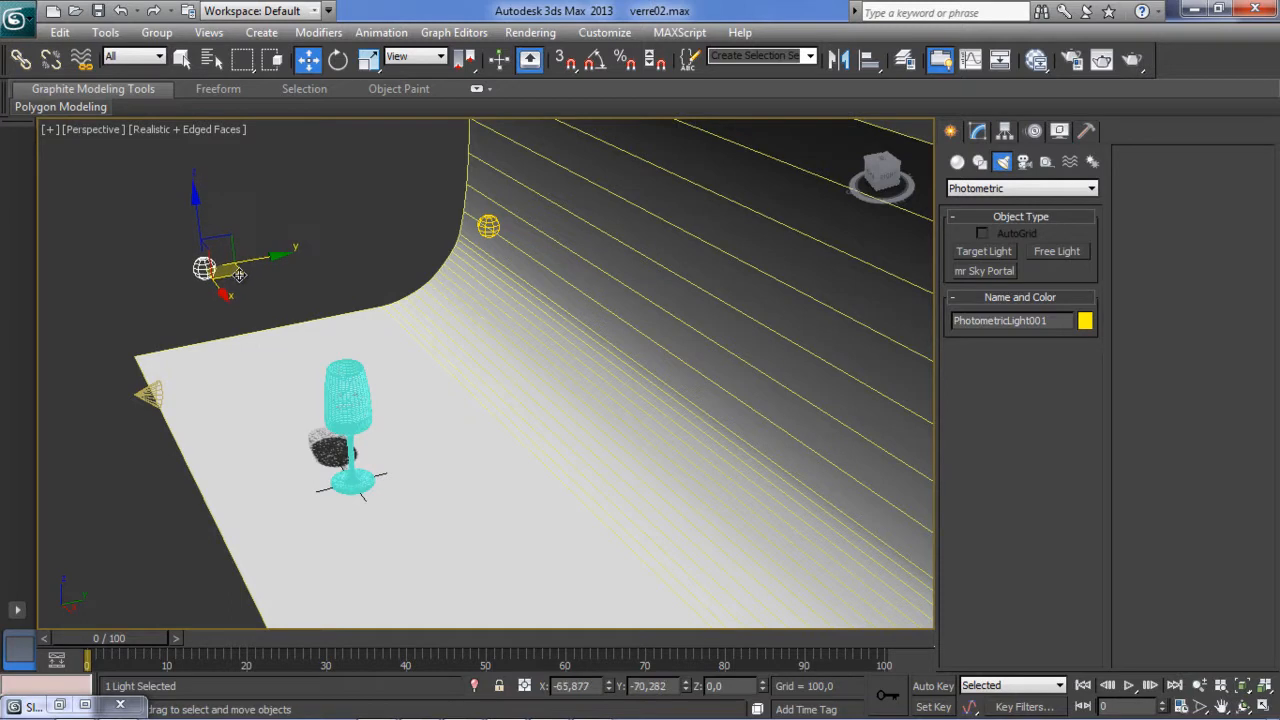
Move the PhotometricLight003 spotlight in front of the glass along X to about 76.
alt+middle_drag(200, 400, 343, 415)
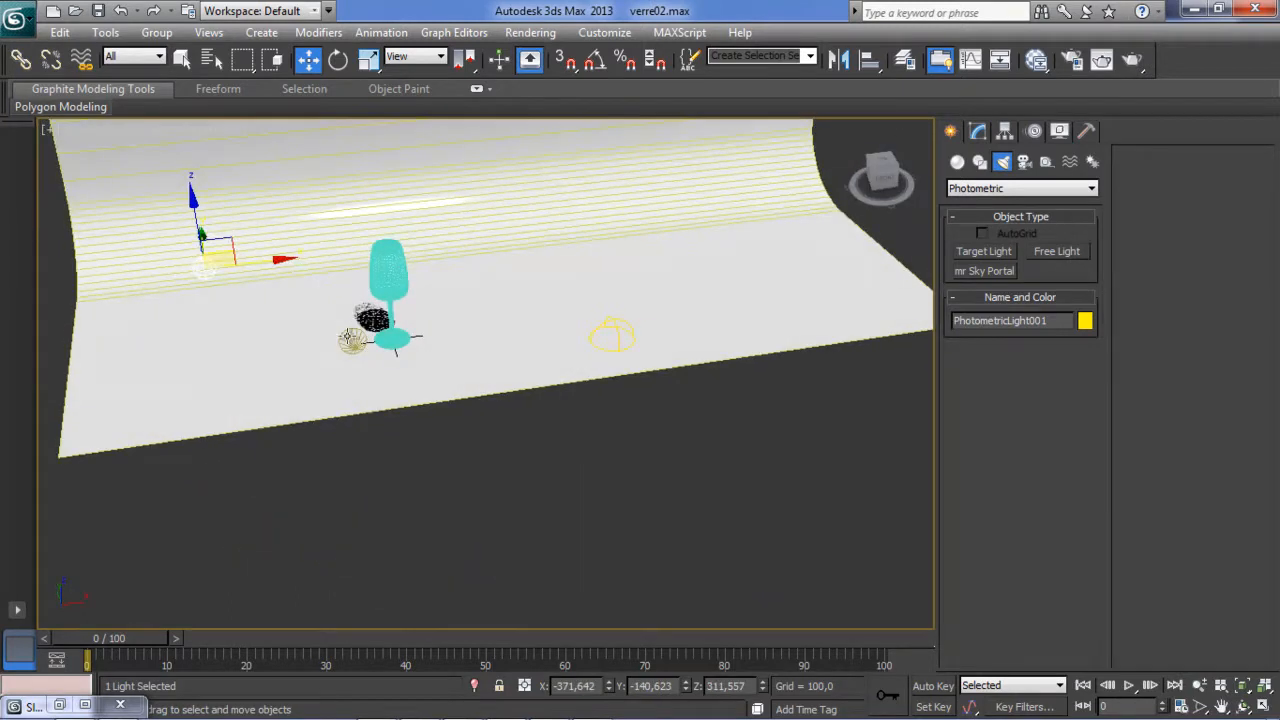
click(355, 338)
drag(405, 343, 506, 346)
Frame the whole glass, create a camera matching this perspective view, and return the viewport to perspective.
scroll(403, 374, up, 5)
middle_drag(374, 369, 527, 434)
scroll(527, 434, up, 3)
alt+middle_drag(395, 370, 422, 361)
scroll(422, 361, down, 3)
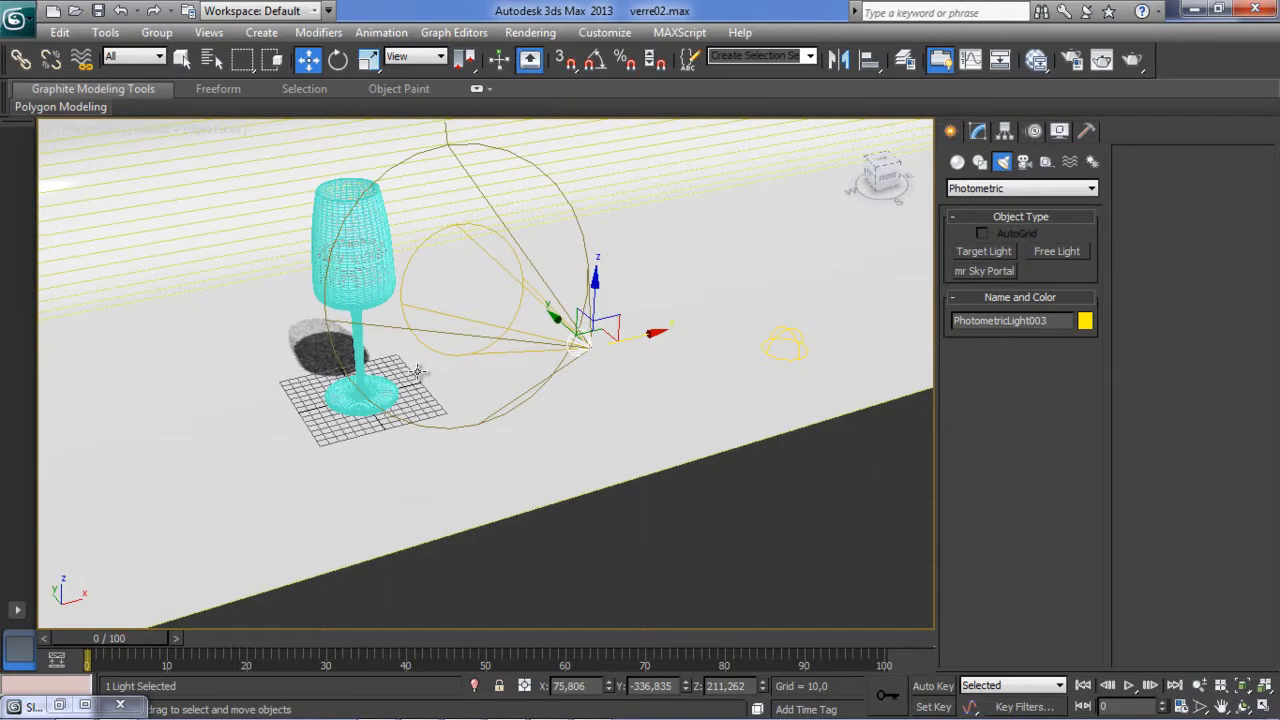
middle_drag(329, 325, 433, 377)
middle_drag(457, 372, 473, 365)
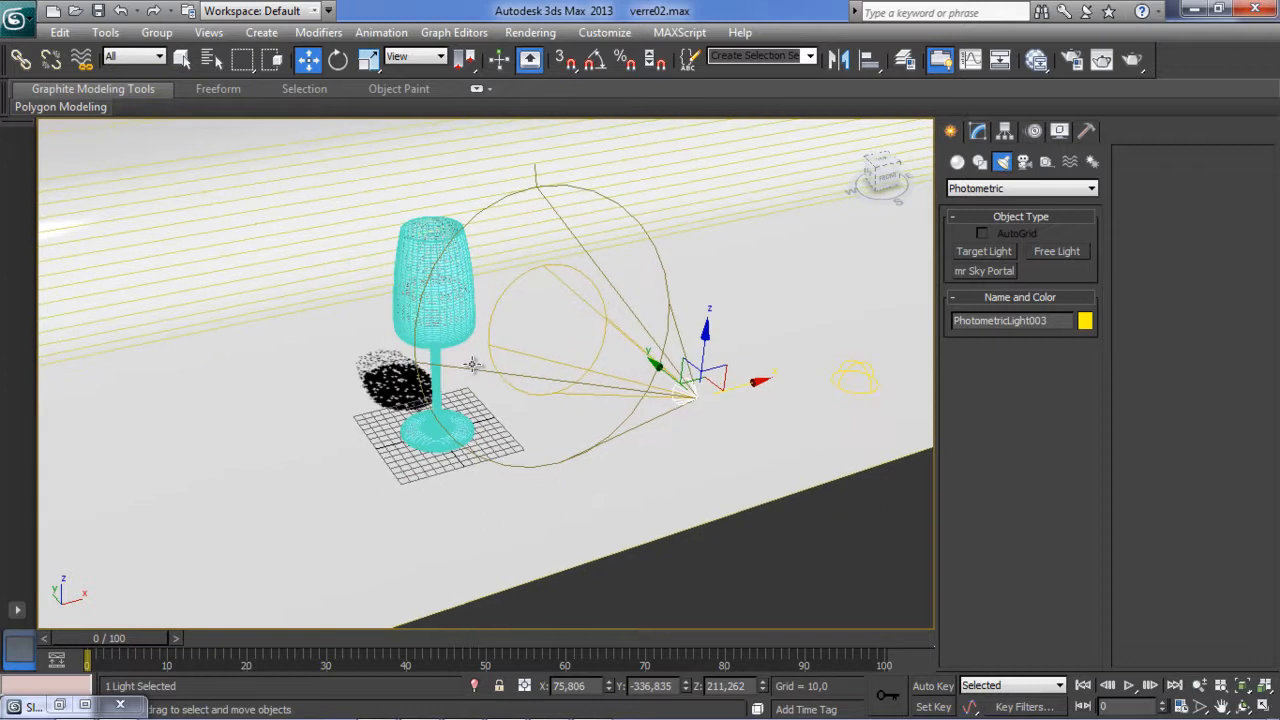
scroll(541, 334, up, 5)
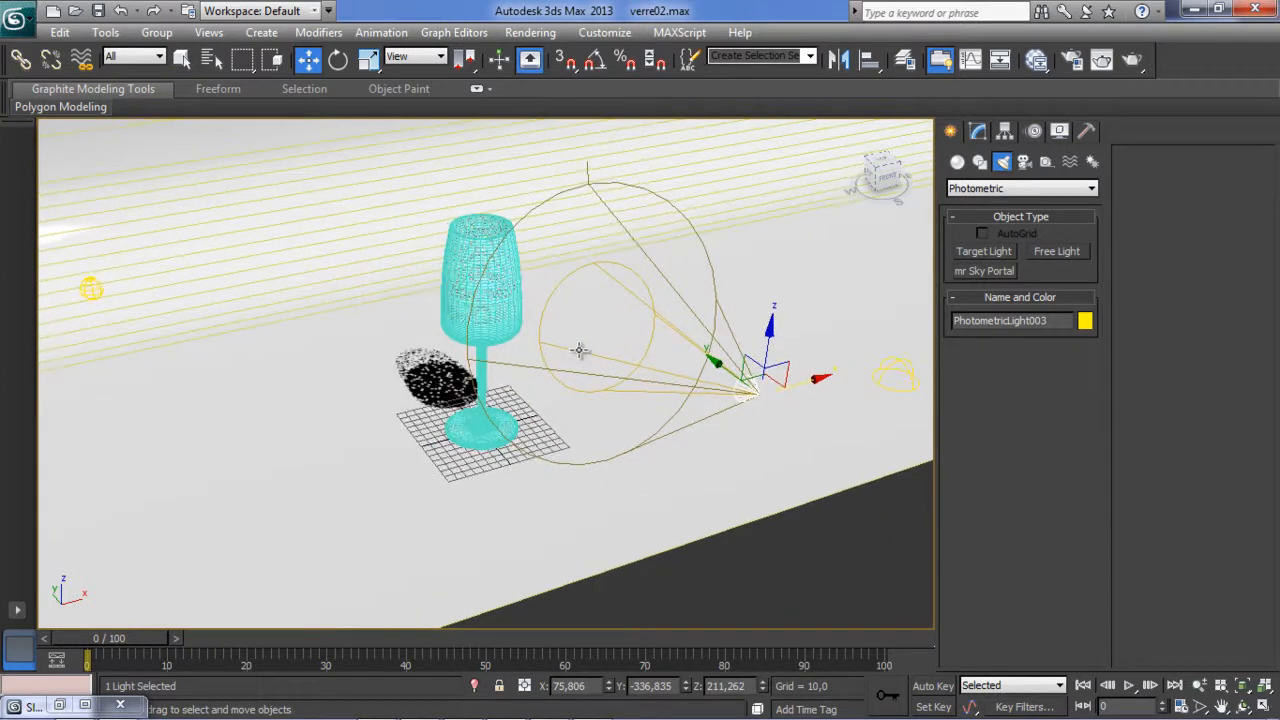
mouse_move(541, 334)
alt+middle_down()
mouse_move(543, 400)
mouse_move(557, 328)
mouse_move(555, 350)
alt+middle_up()
scroll(545, 387, up, 2)
scroll(557, 354, down, 1)
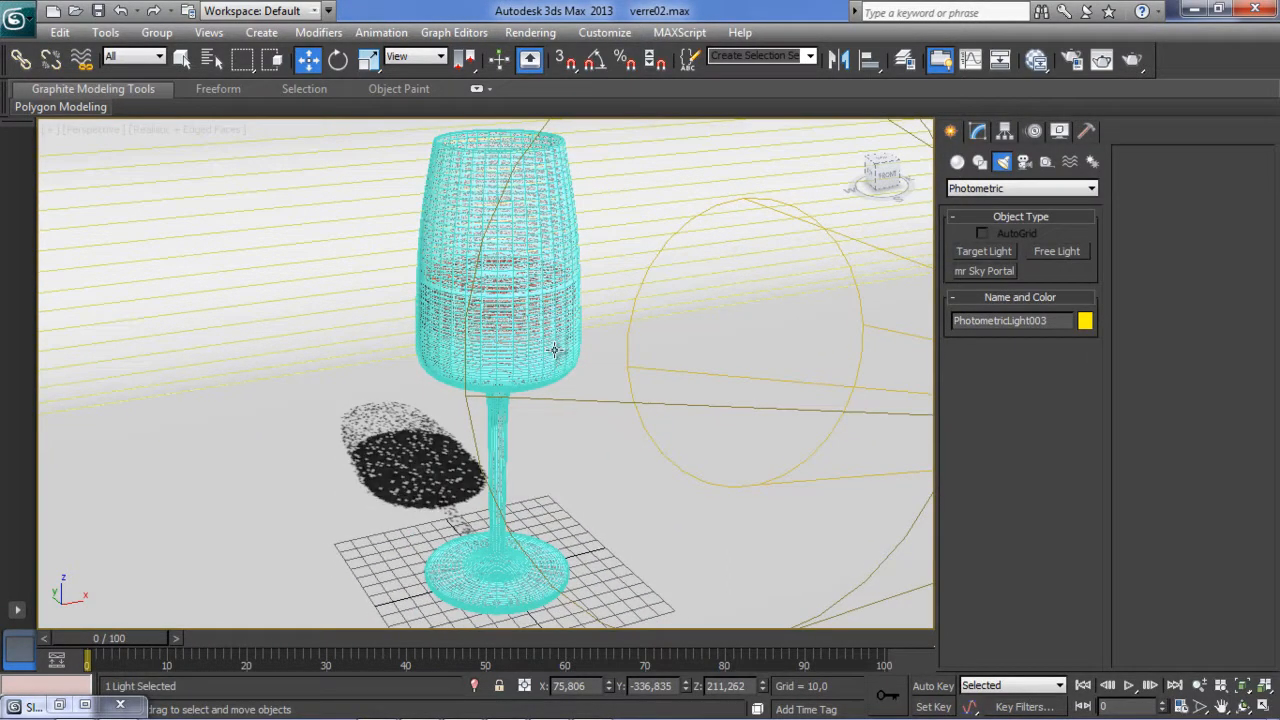
key(c)
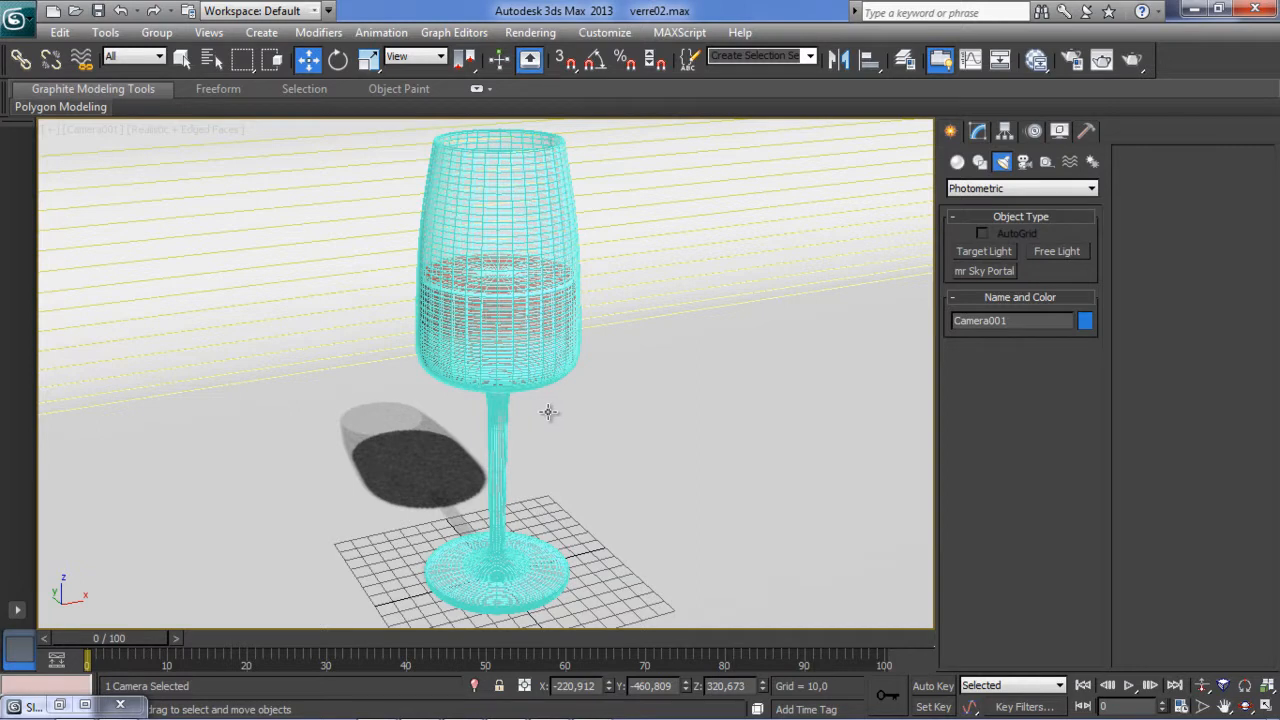
key(p)
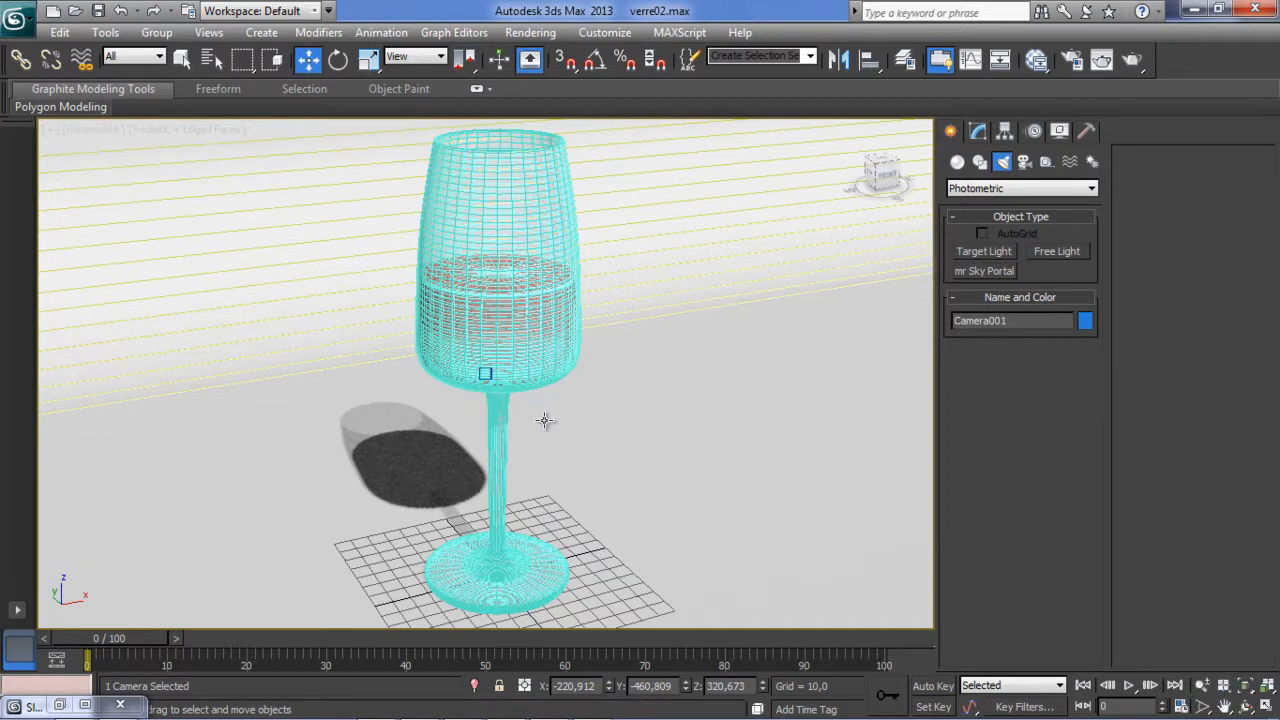
Examine the new camera's placement relative to the glass and backdrop in the perspective viewport, and return to the Camera001 view.
scroll(544, 421, down, 6)
scroll(554, 431, up, 8)
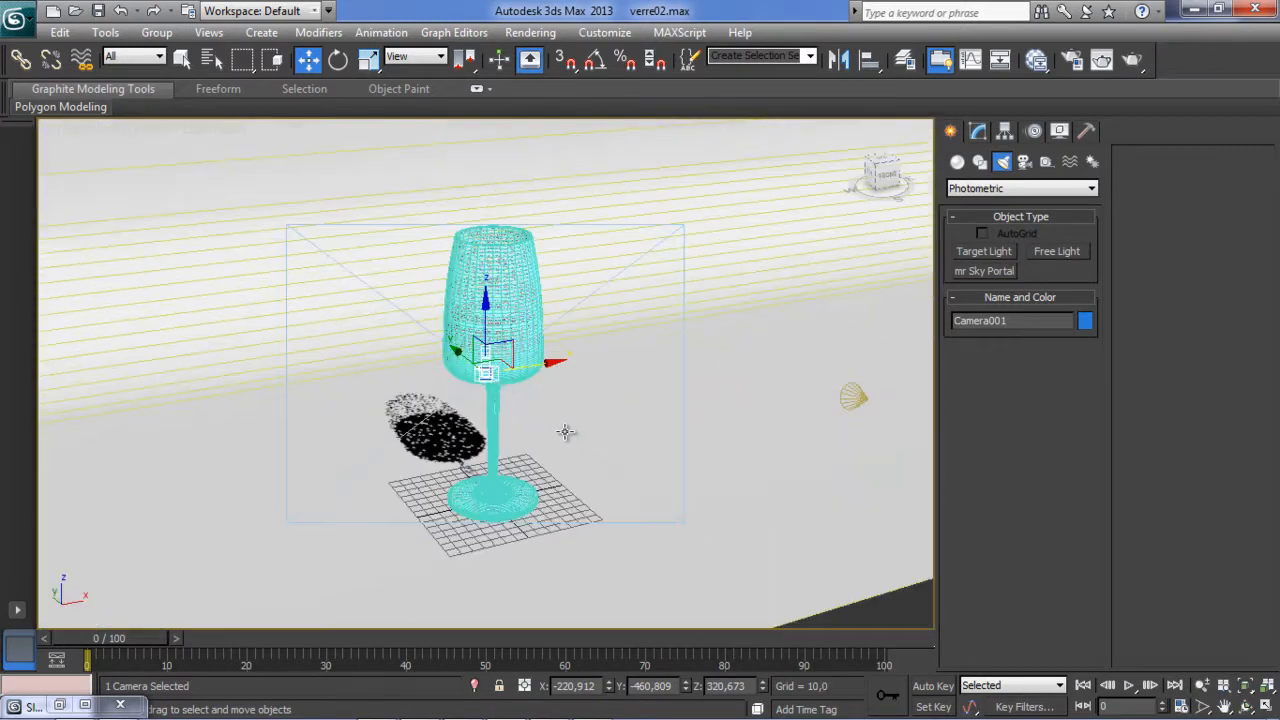
alt+middle_drag(597, 431, 631, 431)
scroll(613, 434, up, 3)
scroll(610, 434, down, 2)
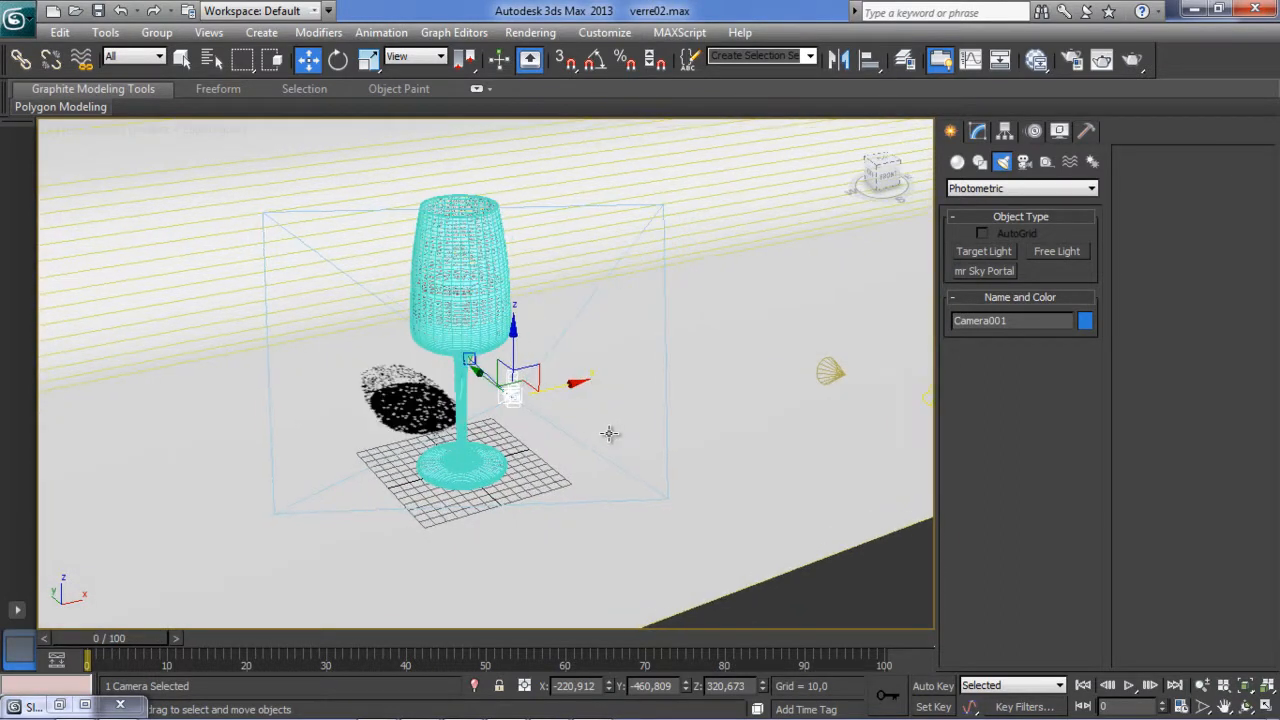
scroll(492, 430, down, 6)
alt+middle_drag(447, 418, 551, 400)
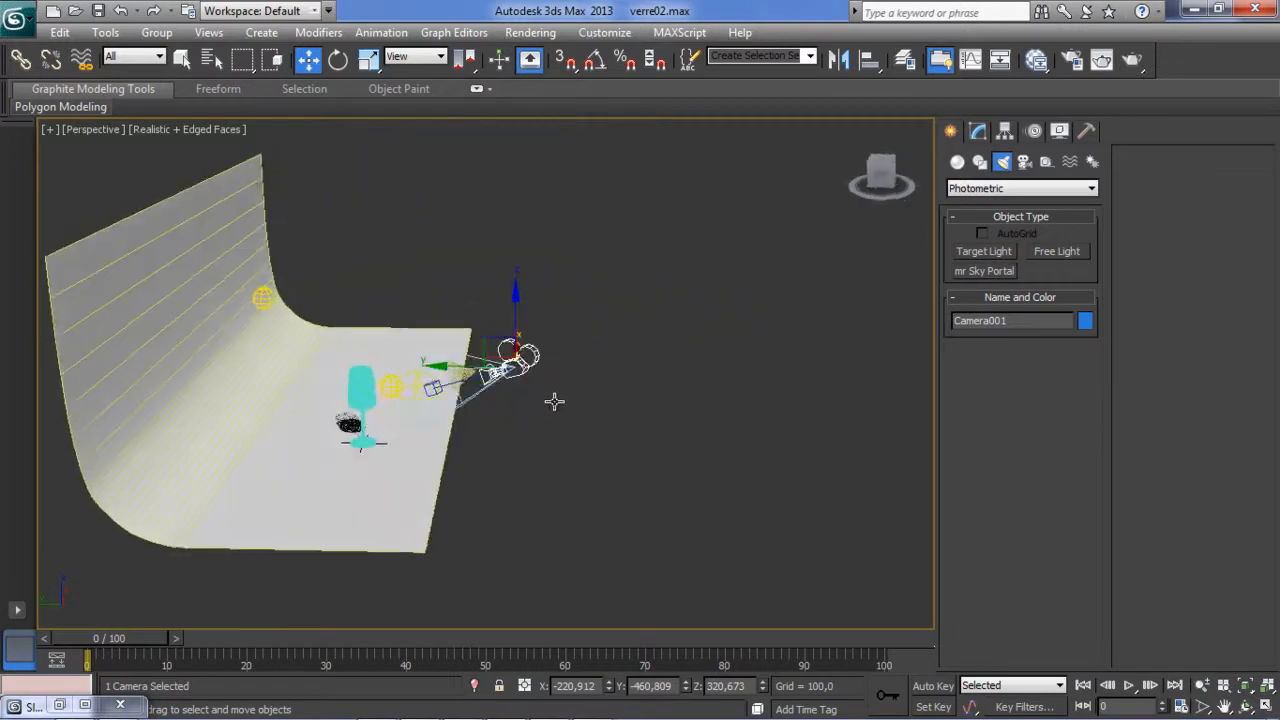
key(shift+z)
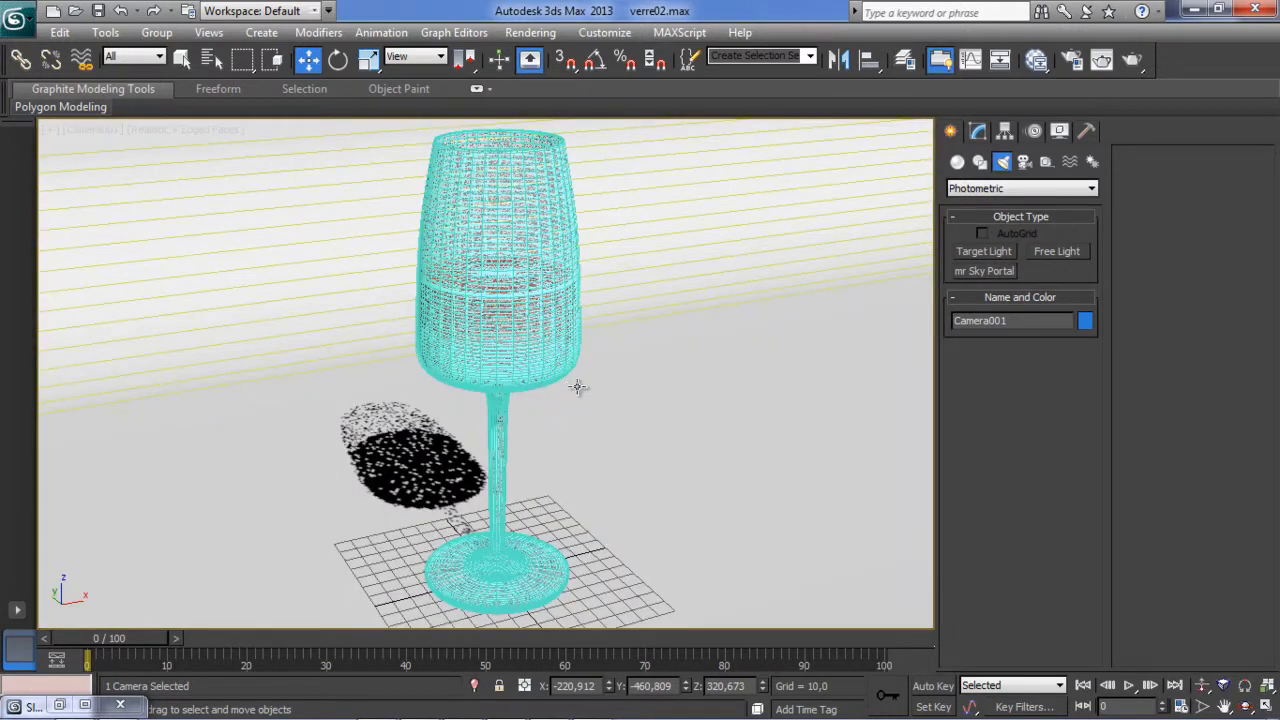
Choose the Quad 4 Camera001 view in the render setup, render it, and reposition the rendered image window.
key(F10)
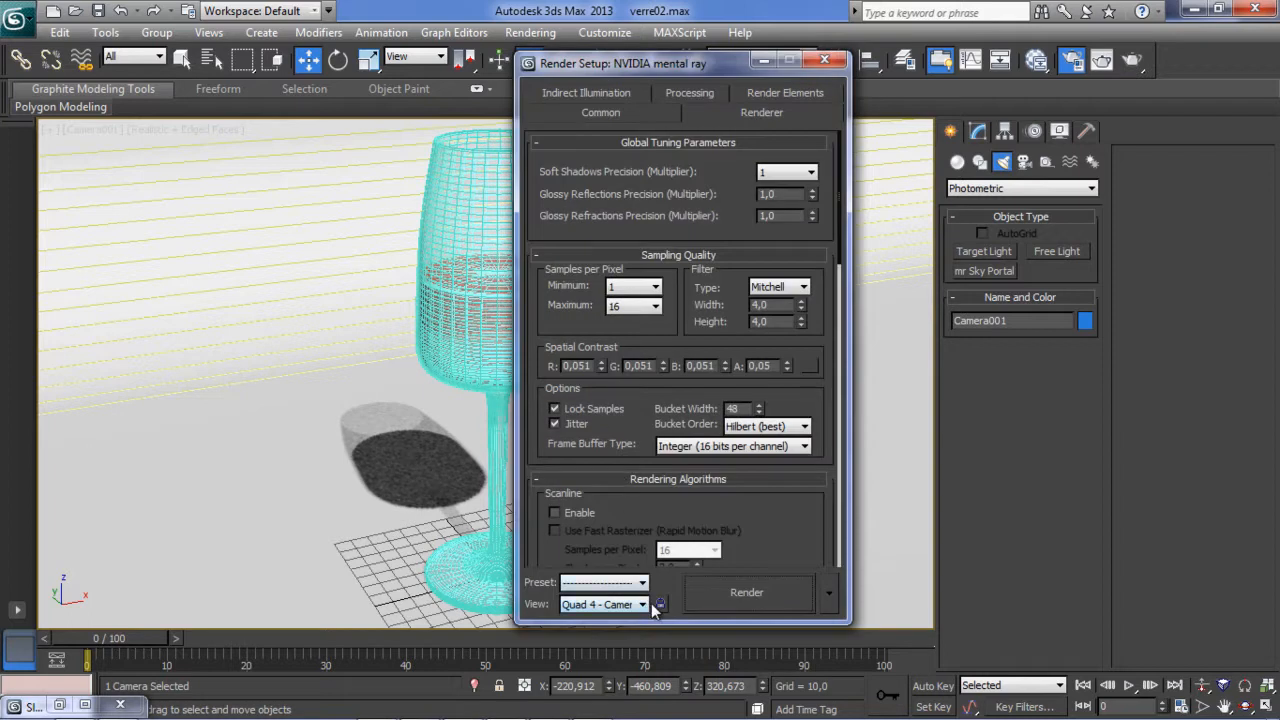
click(643, 605)
click(631, 622)
click(724, 592)
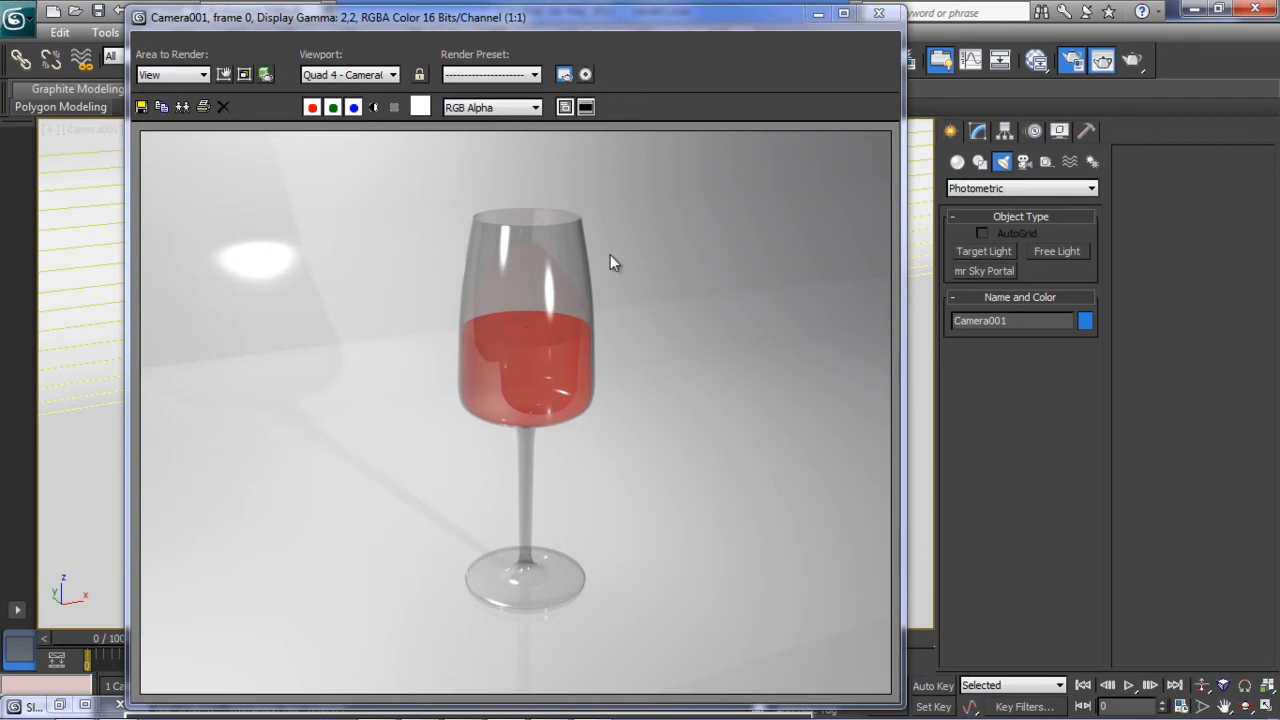
drag(604, 26, 616, 22)
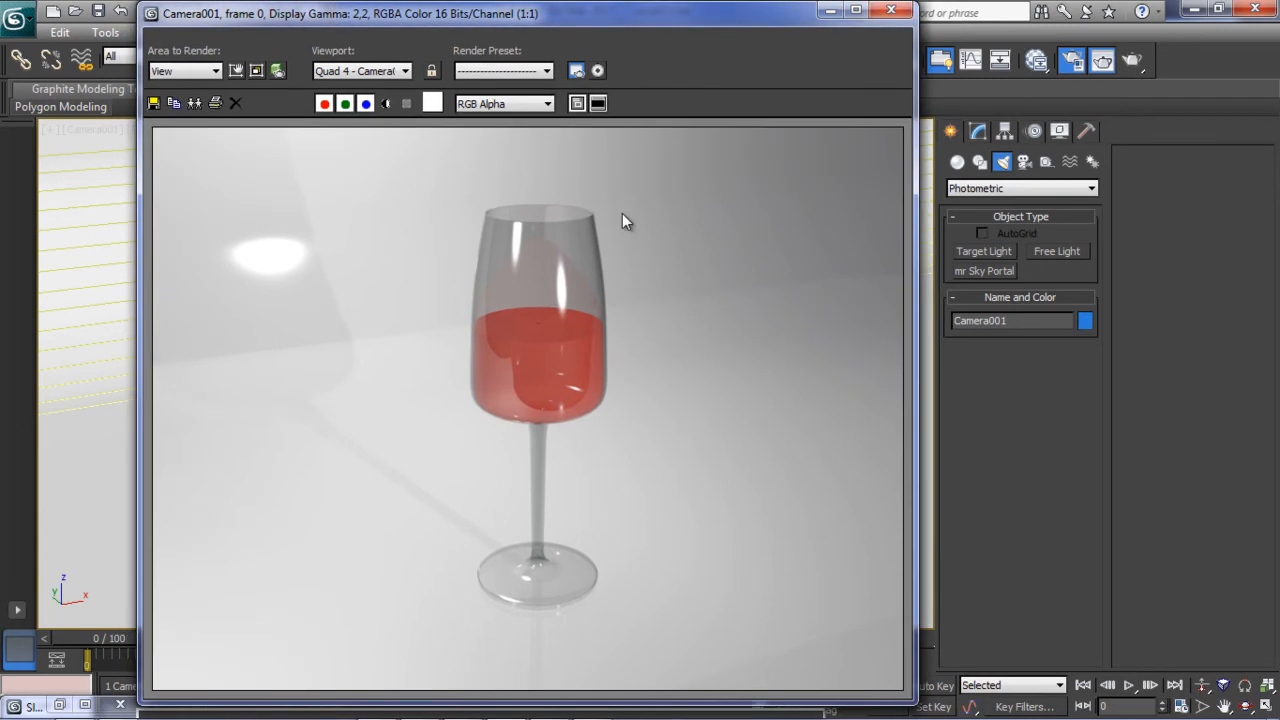